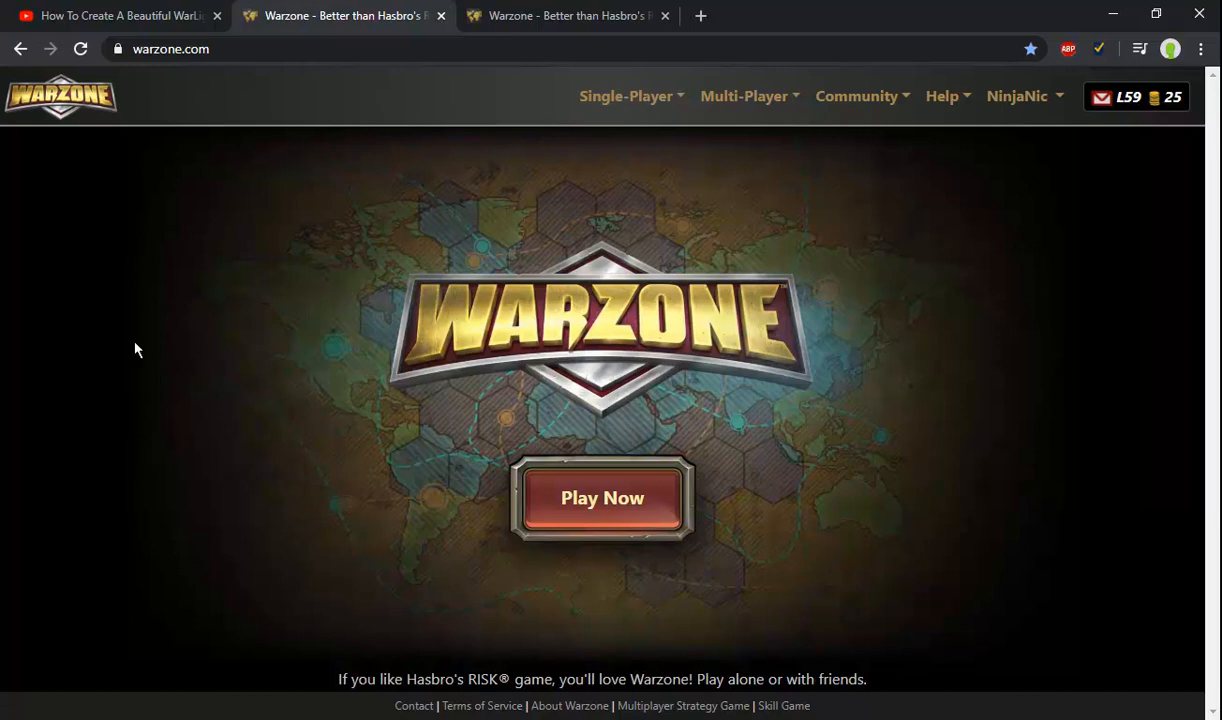
# Step: Switch to Inkscape and close the Fill and Stroke and Object Properties panels to clear the canvas
pyautogui.hotkey('alt', 'Tab')
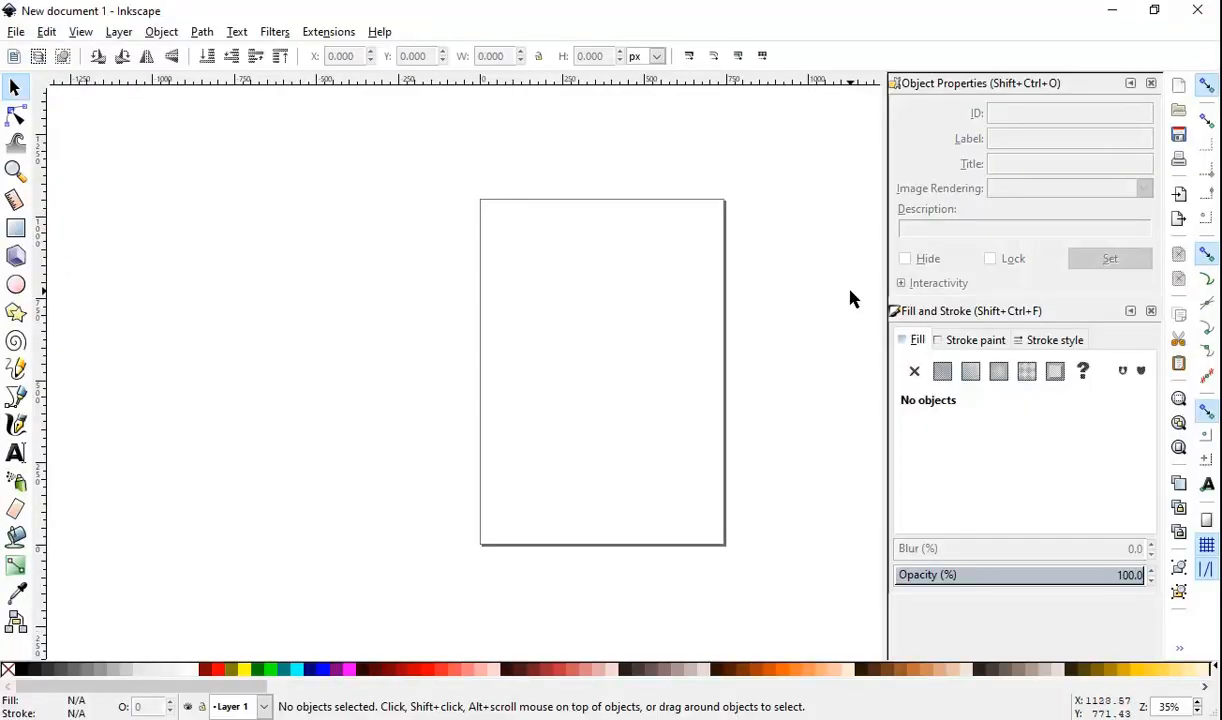
pyautogui.click(1150, 312)
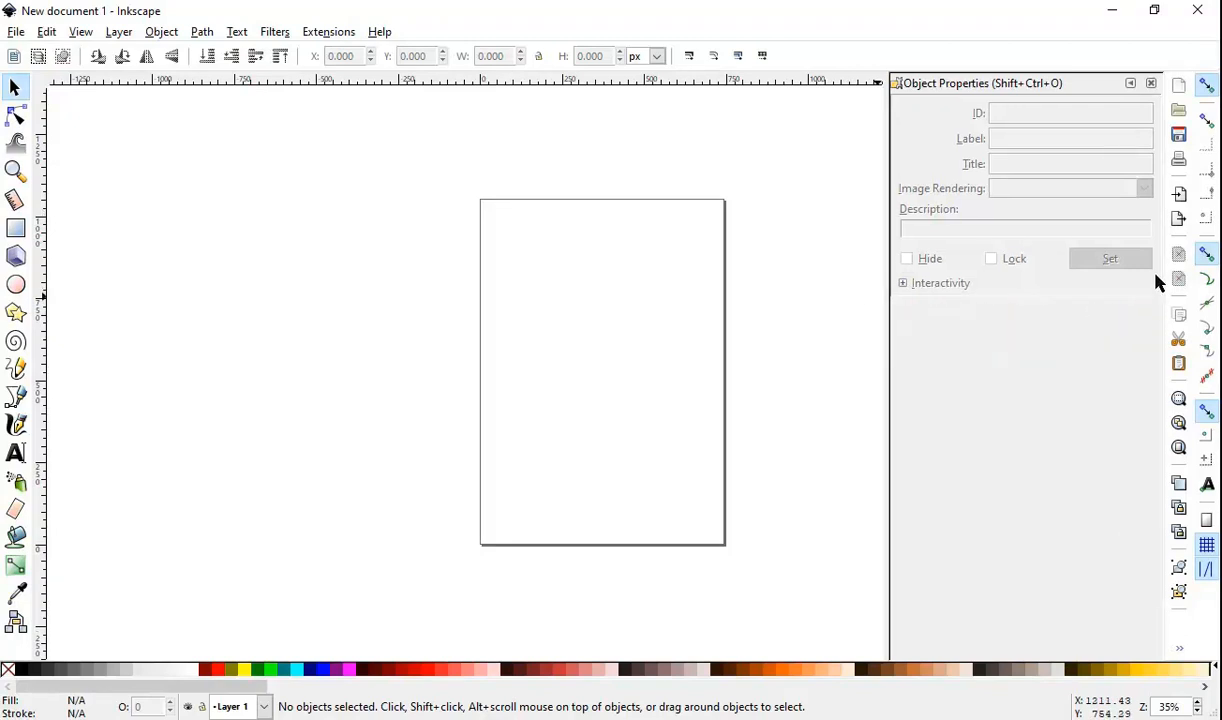
pyautogui.click(1151, 83)
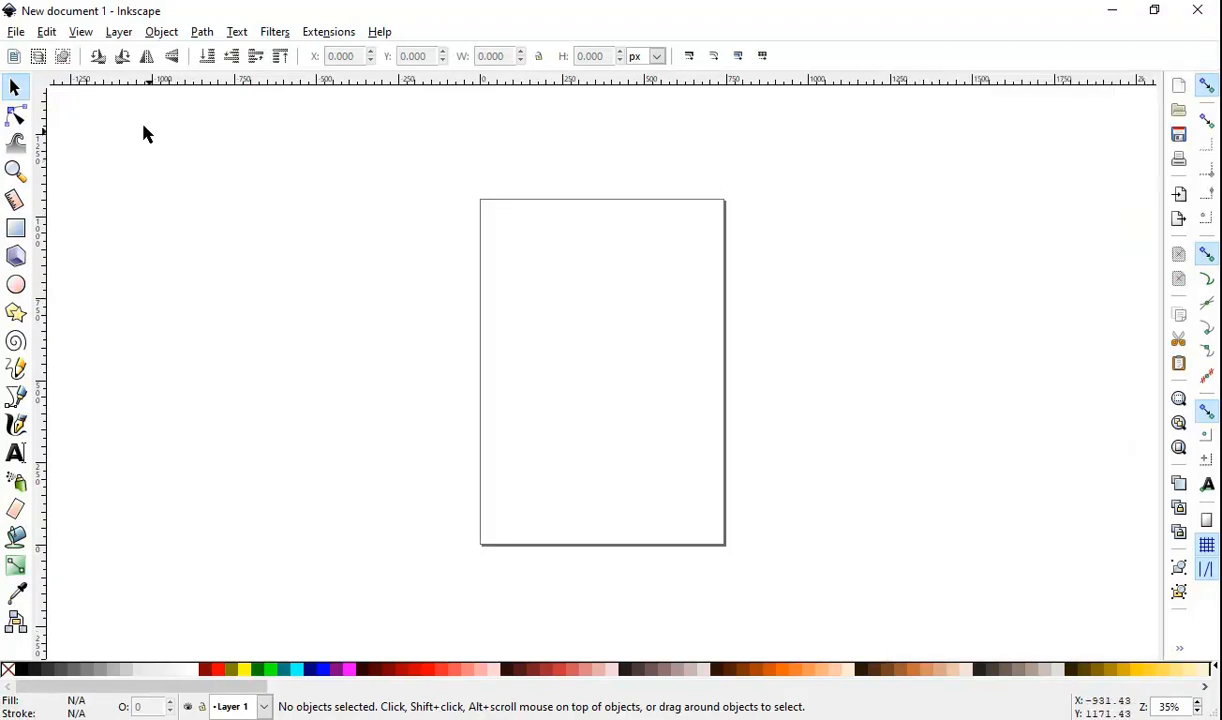
# Step: Open the document properties, keep the default units as px, and change the custom page size units to px
pyautogui.click(16, 32)
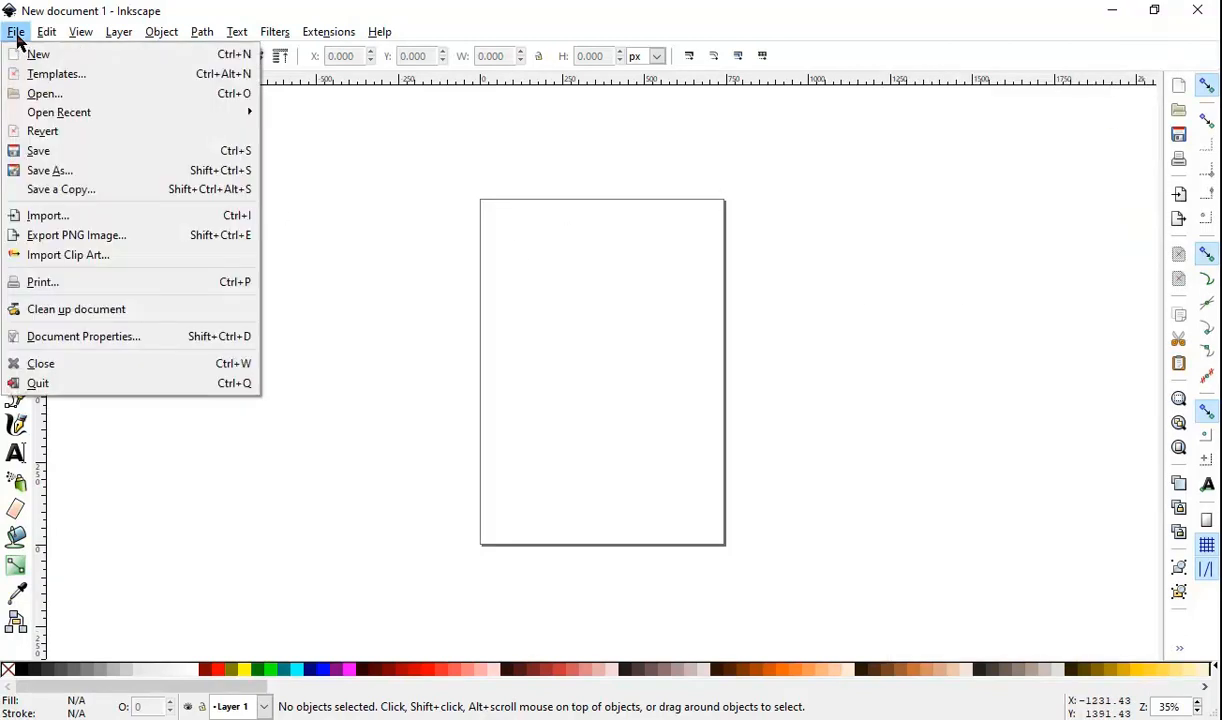
pyautogui.click(63, 339)
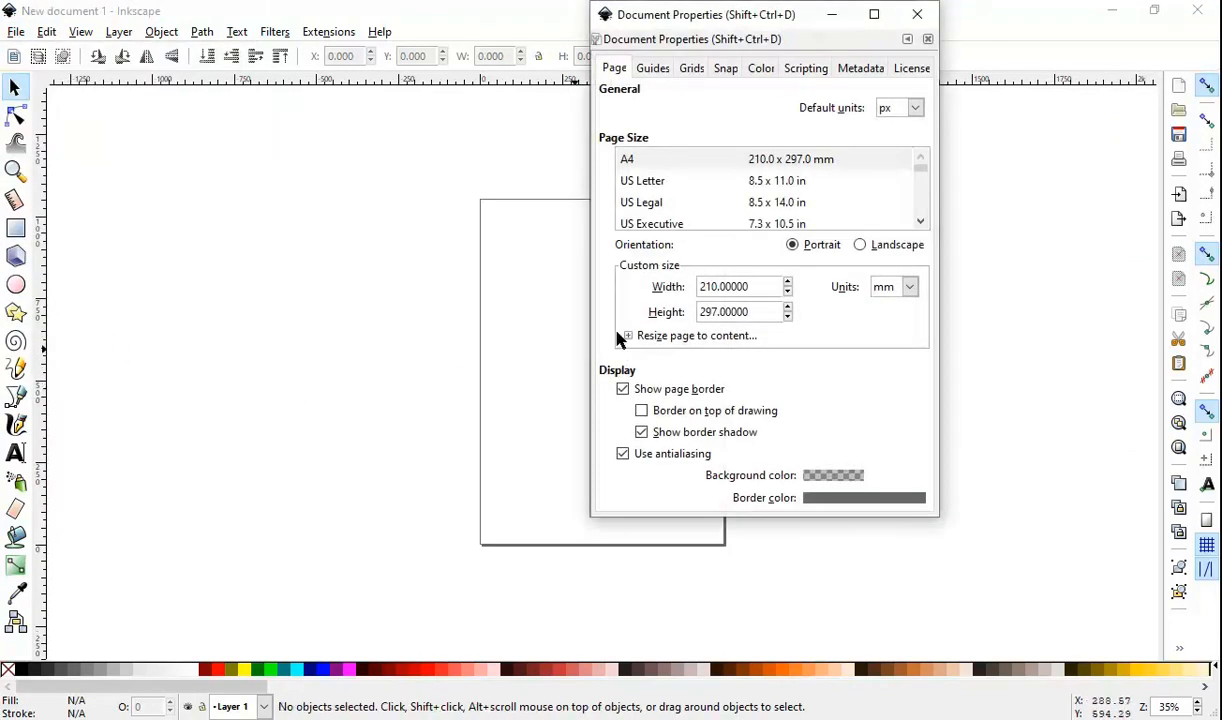
pyautogui.click(916, 108)
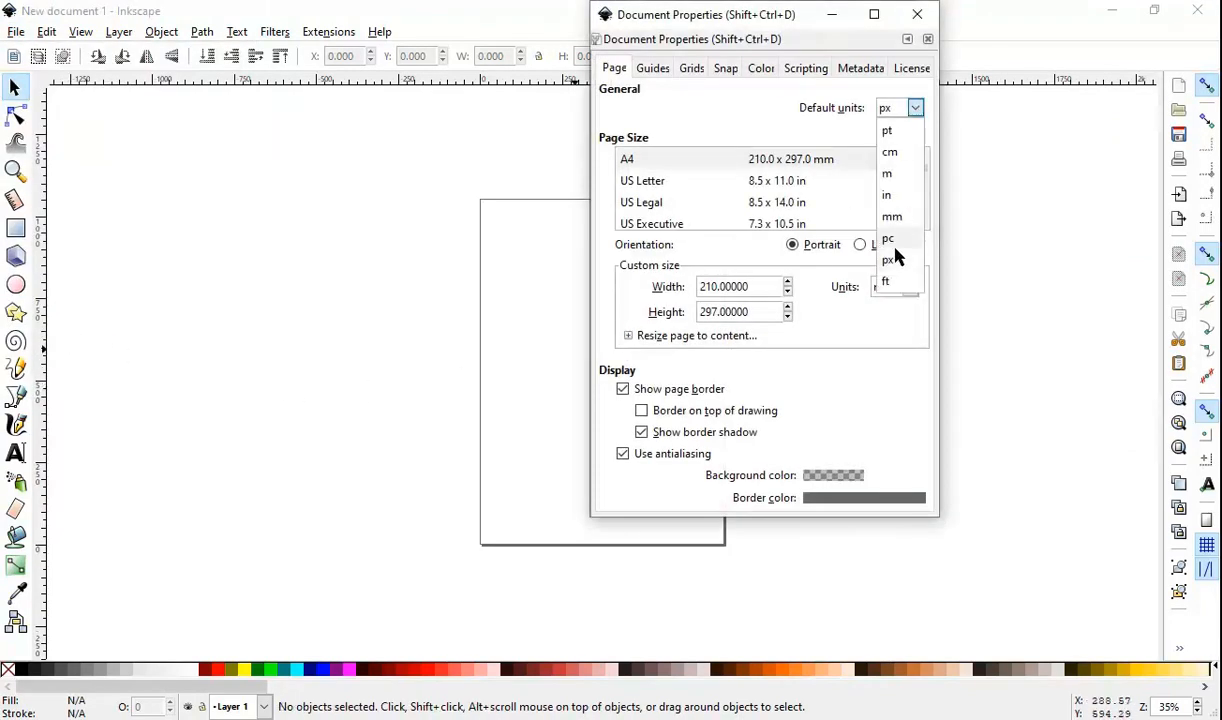
pyautogui.click(853, 242)
pyautogui.click(909, 287)
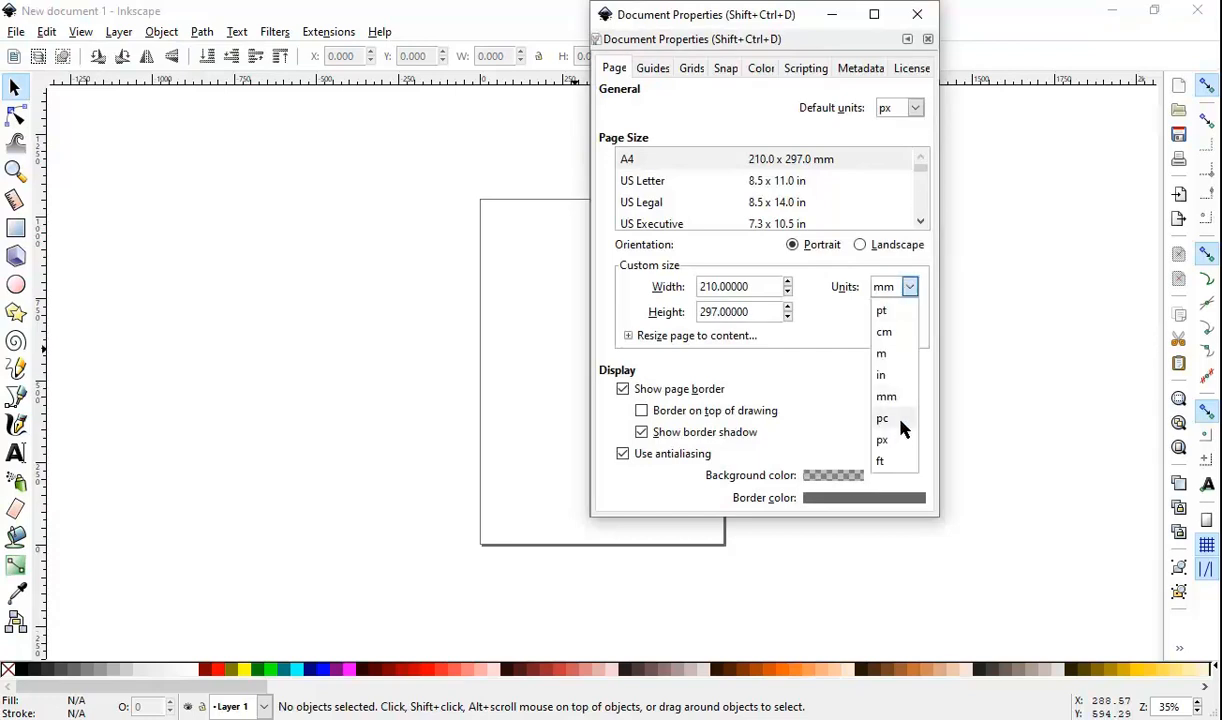
pyautogui.click(849, 413)
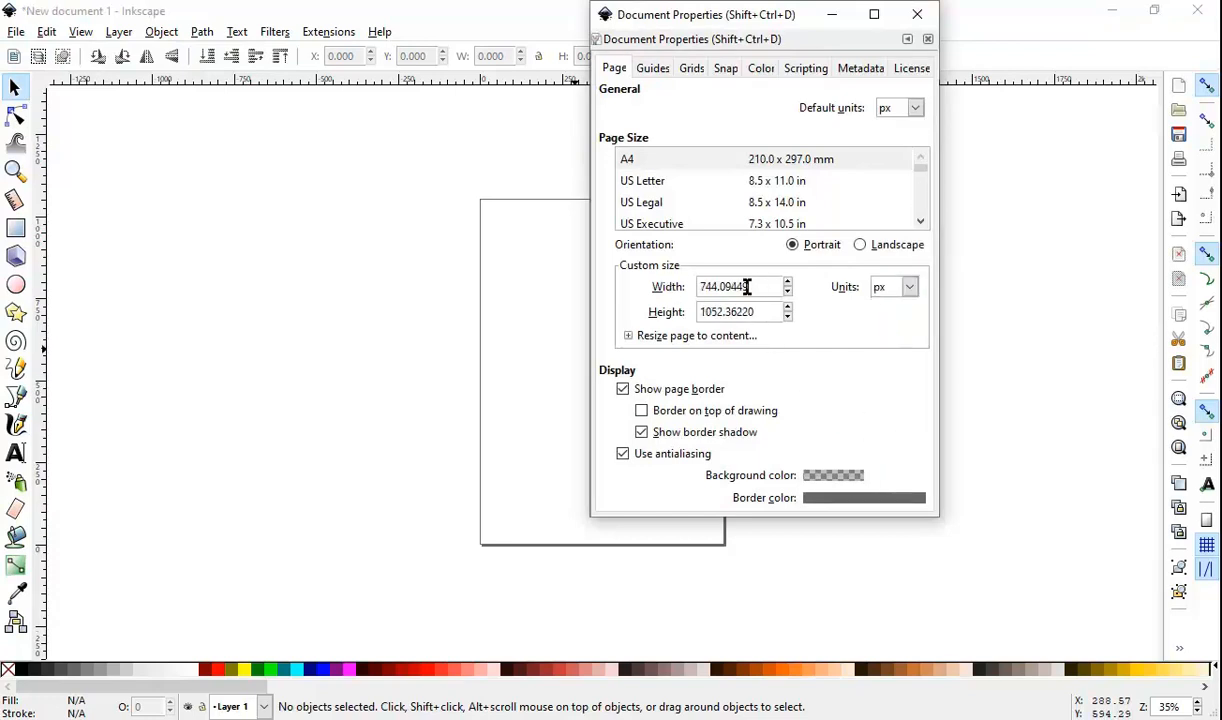
# Step: Set the custom page size to 1000 px wide and 1000 px high
pyautogui.click(757, 286)
pyautogui.press('Tab')
pyautogui.hotkey('shift', 'Tab')
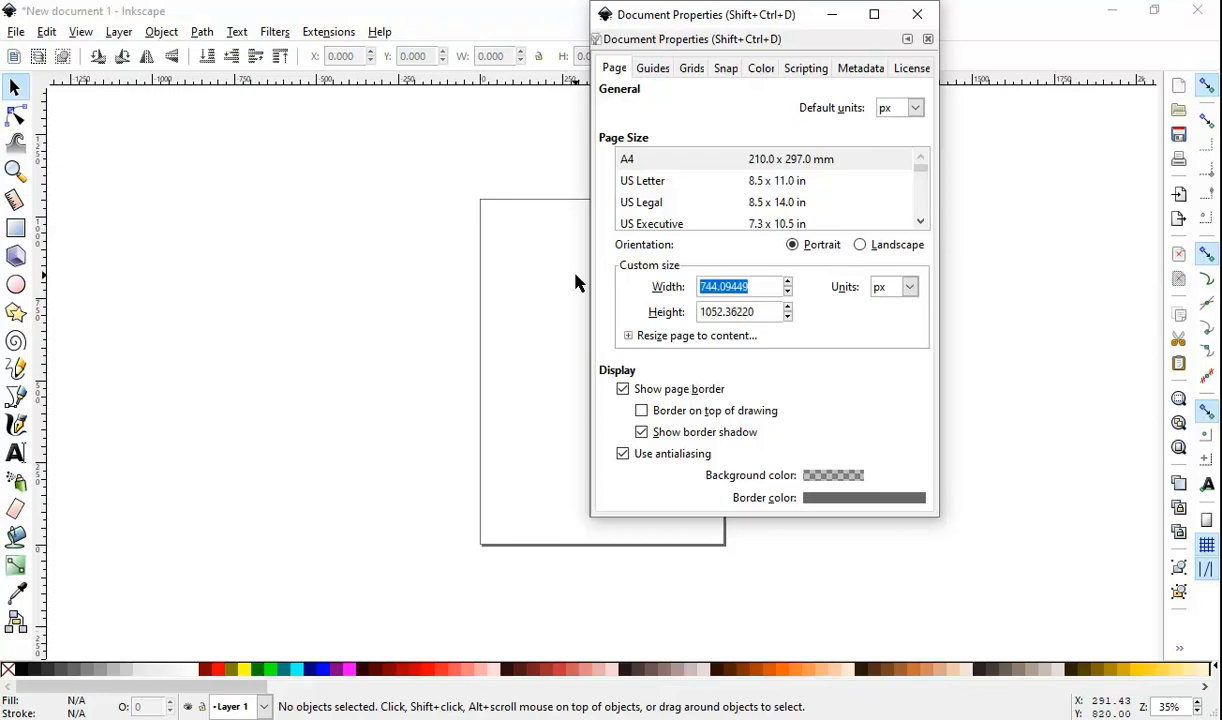
pyautogui.write('1000')
pyautogui.press('Tab')
pyautogui.write('1000')
pyautogui.press('Tab')
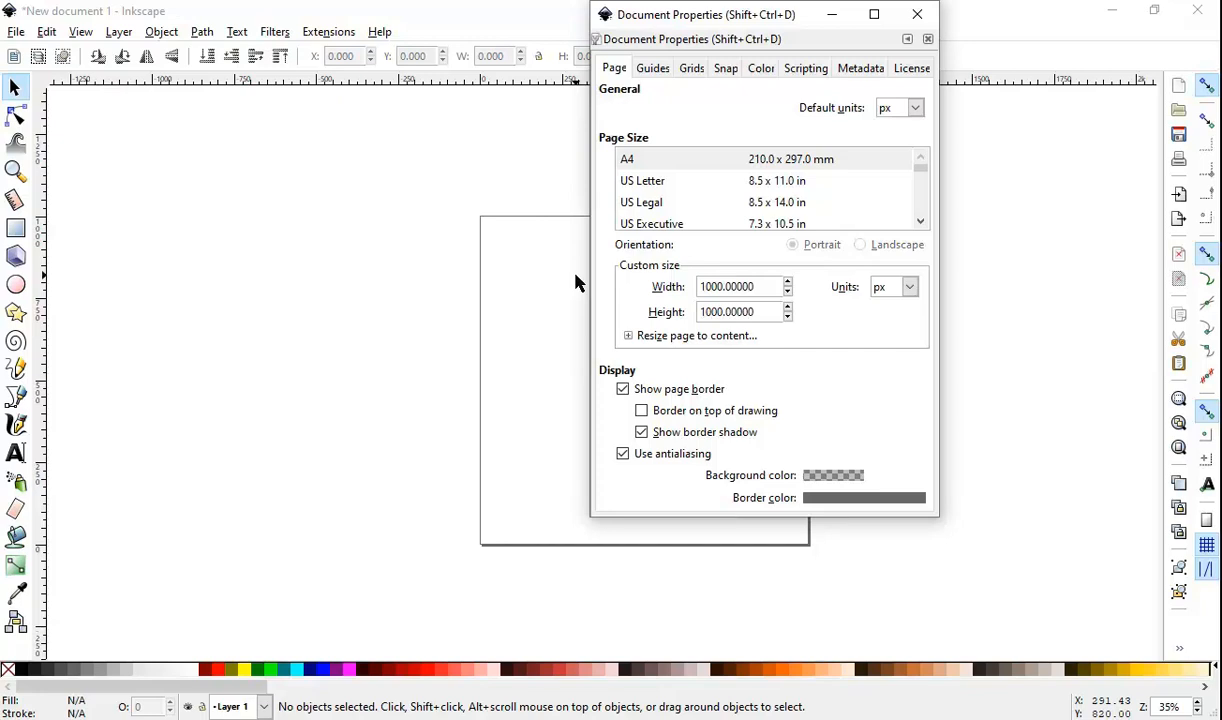
# Step: Set the page background colour to RGB 15, 8, 2, and close the document properties
pyautogui.click(848, 477)
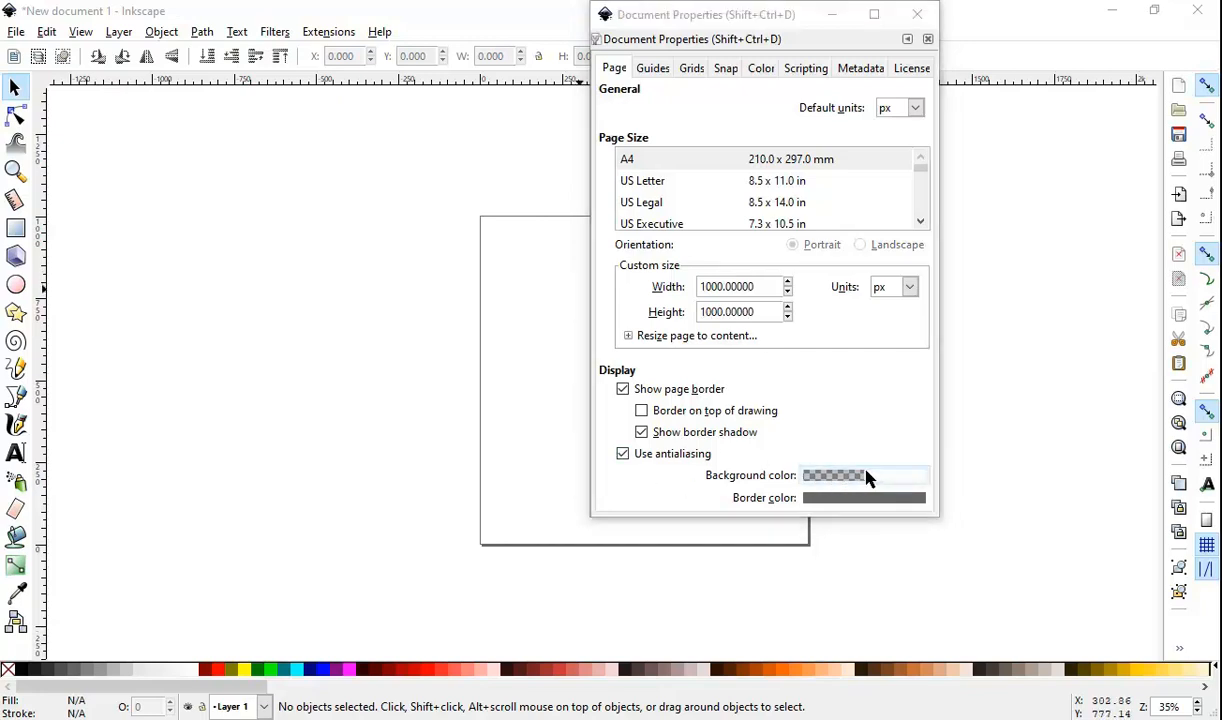
pyautogui.doubleClick(692, 334)
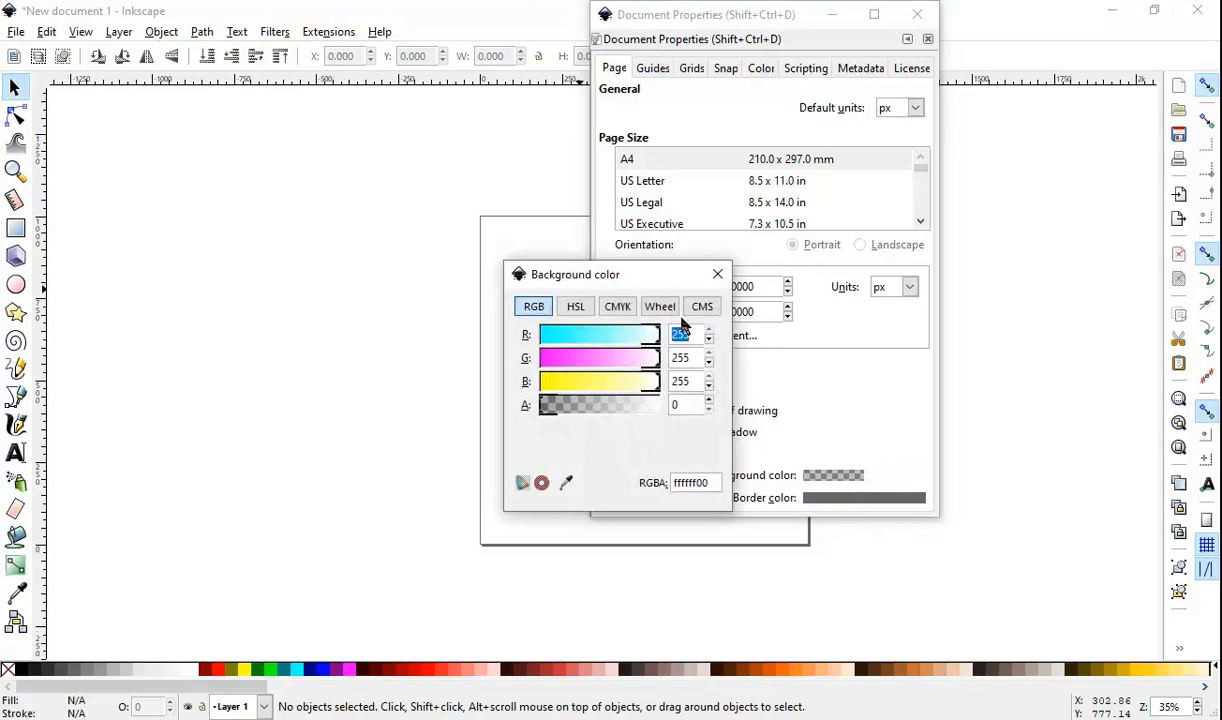
pyautogui.write('15')
pyautogui.press('Tab')
pyautogui.write('8')
pyautogui.press('Tab')
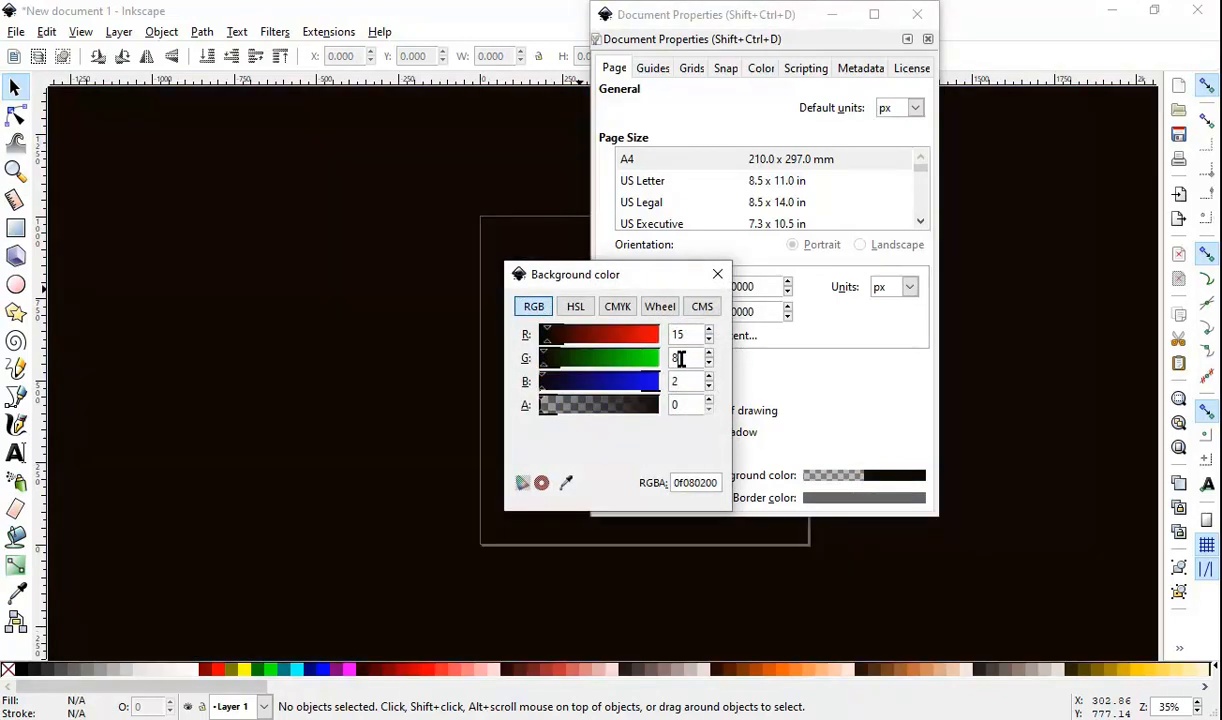
pyautogui.click(679, 358)
pyautogui.click(718, 275)
pyautogui.click(928, 39)
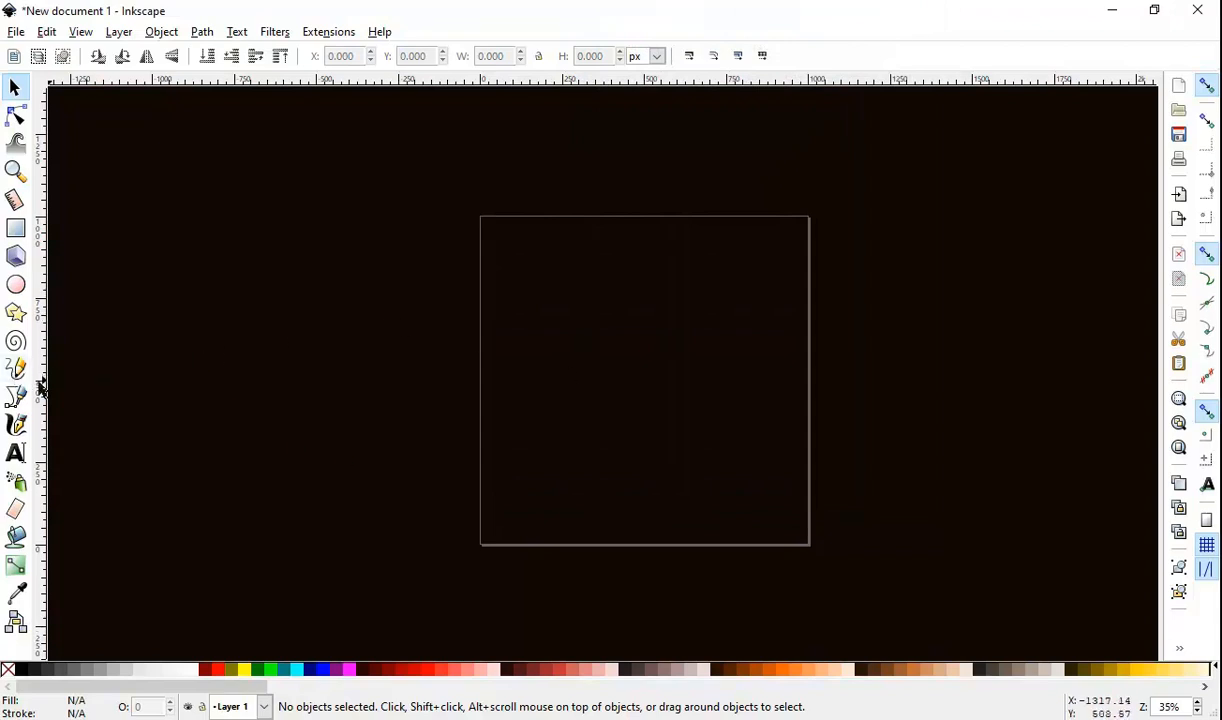
# Step: Draw a rectangle about 914 by 757 px on the page and change its fill to RGB 0, 0, 255
pyautogui.click(17, 228)
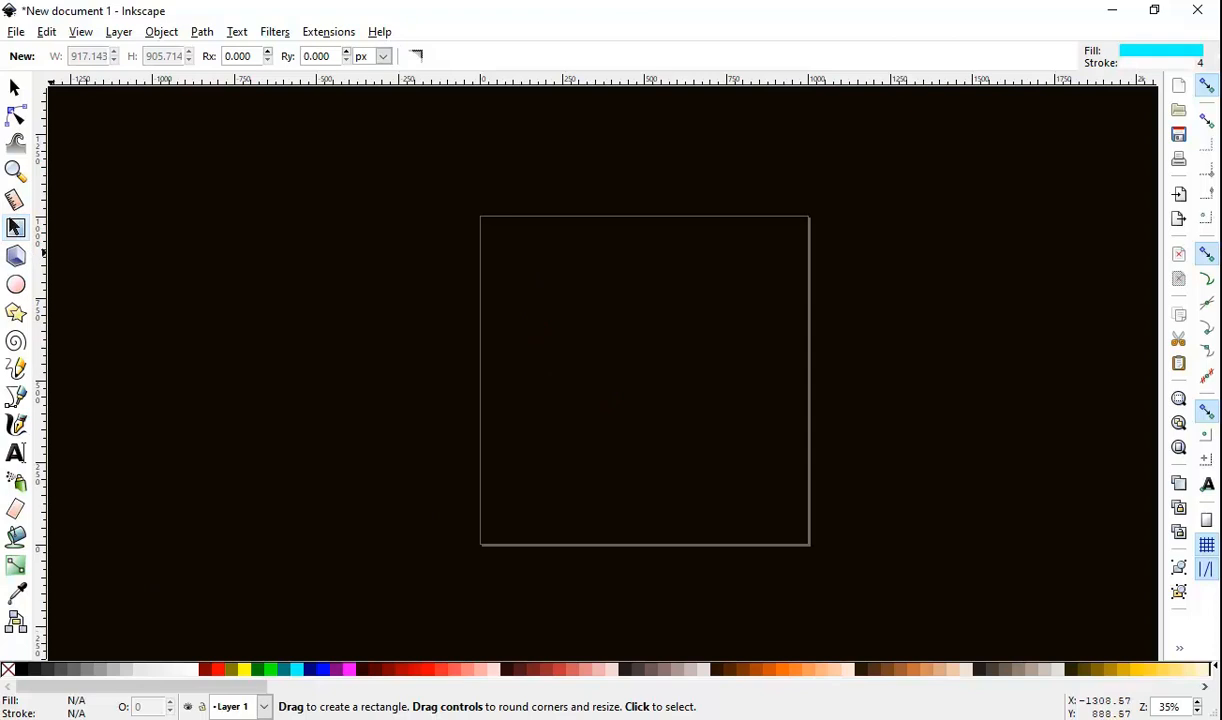
pyautogui.moveTo(495, 284); pyautogui.dragTo(796, 533)
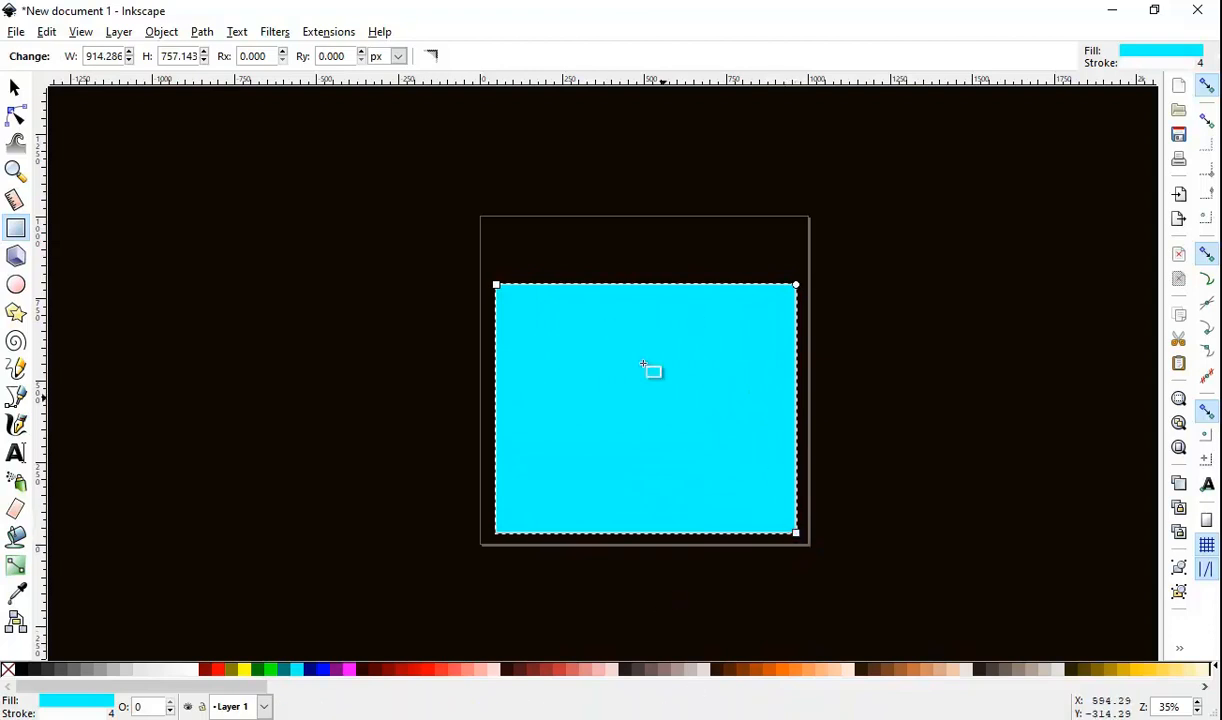
pyautogui.press('s')
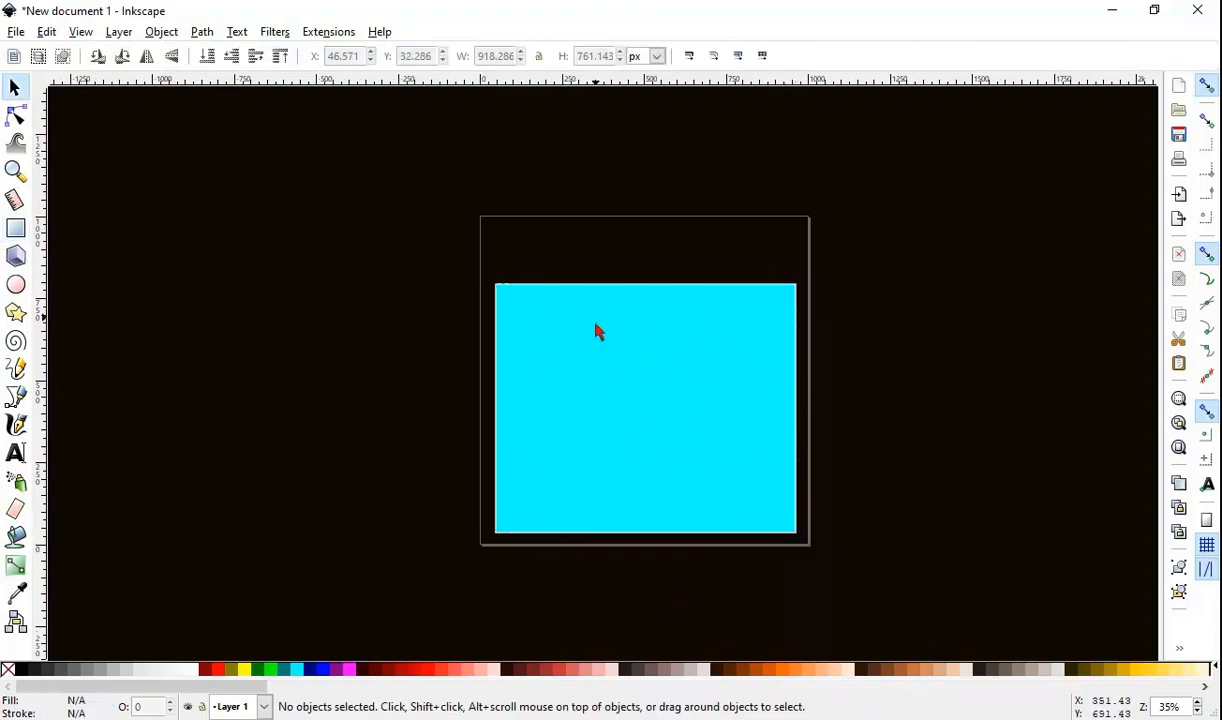
pyautogui.click(594, 372)
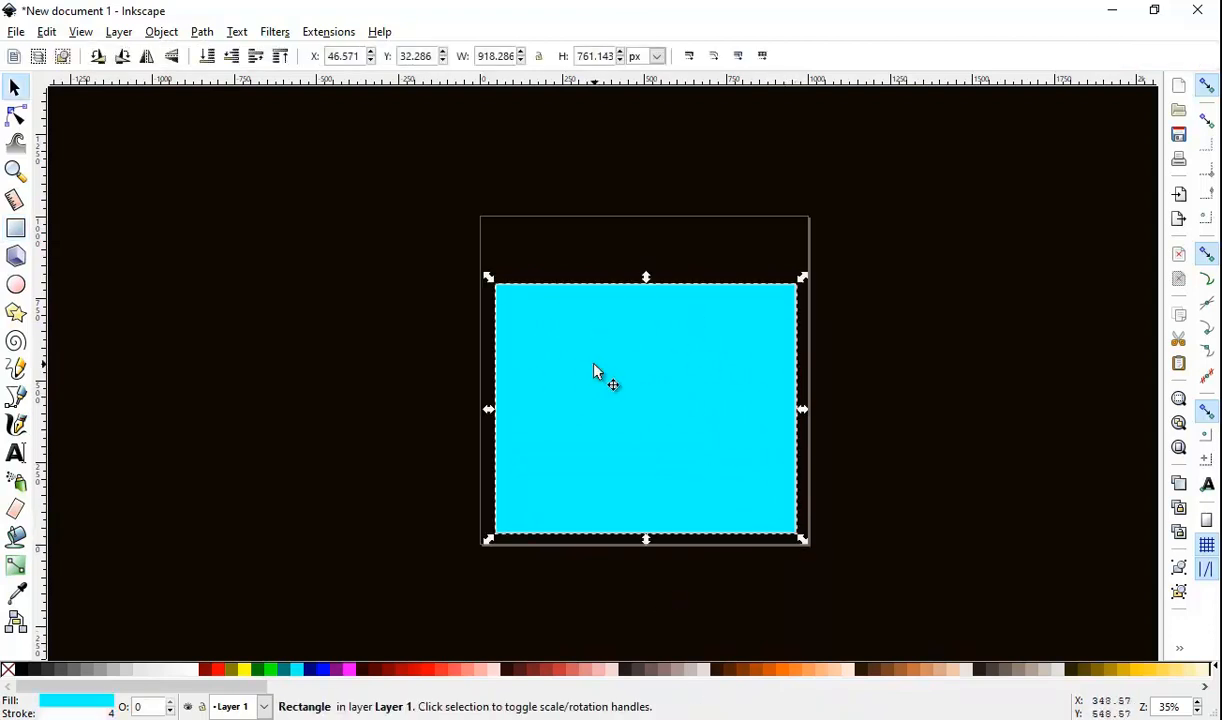
pyautogui.click(159, 33)
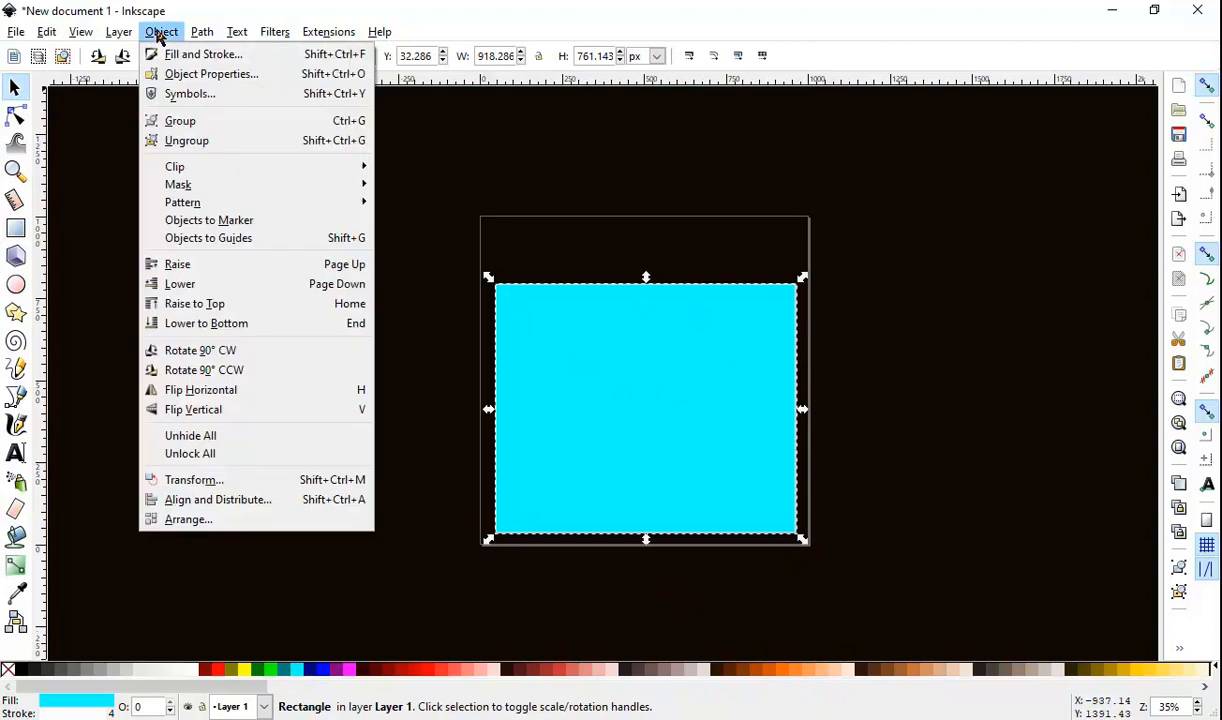
pyautogui.click(213, 56)
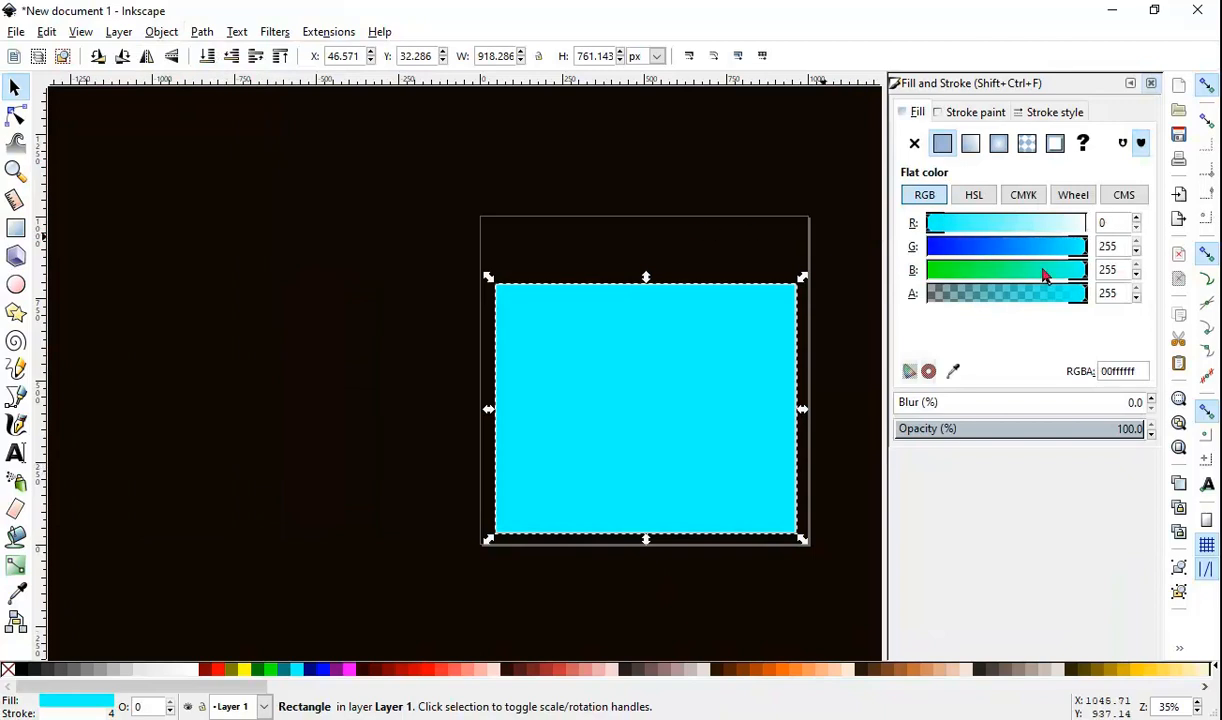
pyautogui.moveTo(982, 245); pyautogui.dragTo(707, 257)
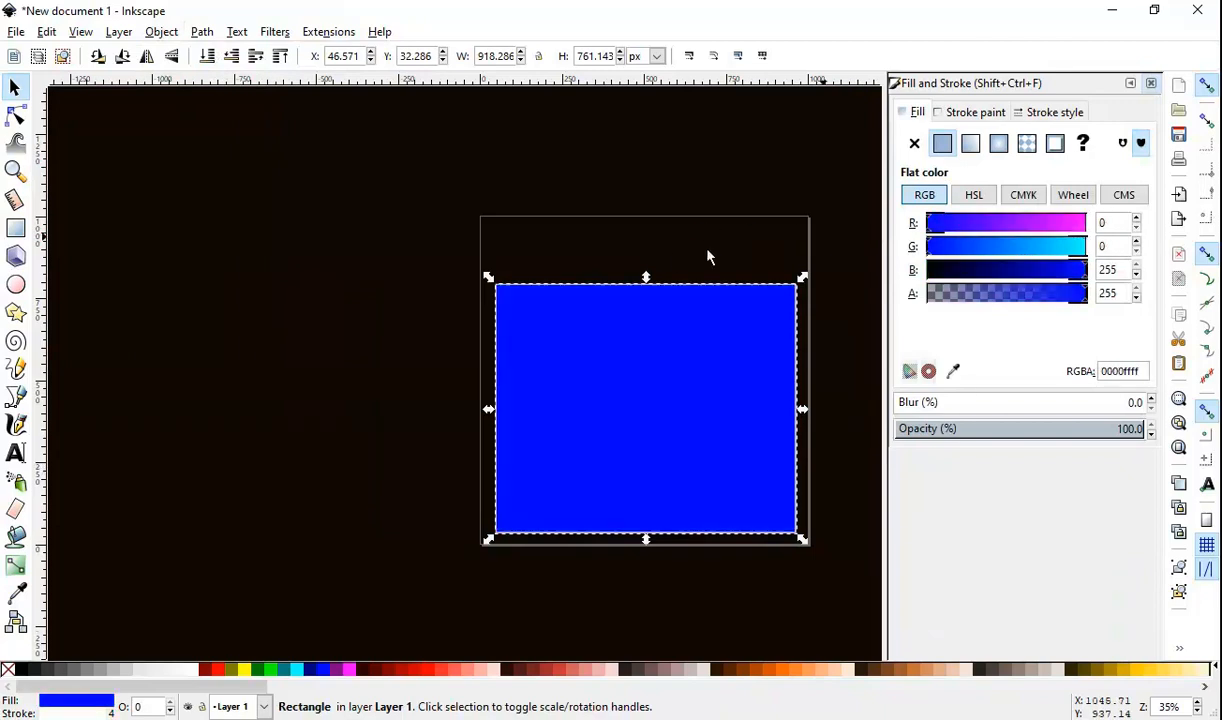
# Step: Remove the rectangle's stroke paint and change its flat fill to a slightly darker medium blue
pyautogui.click(953, 113)
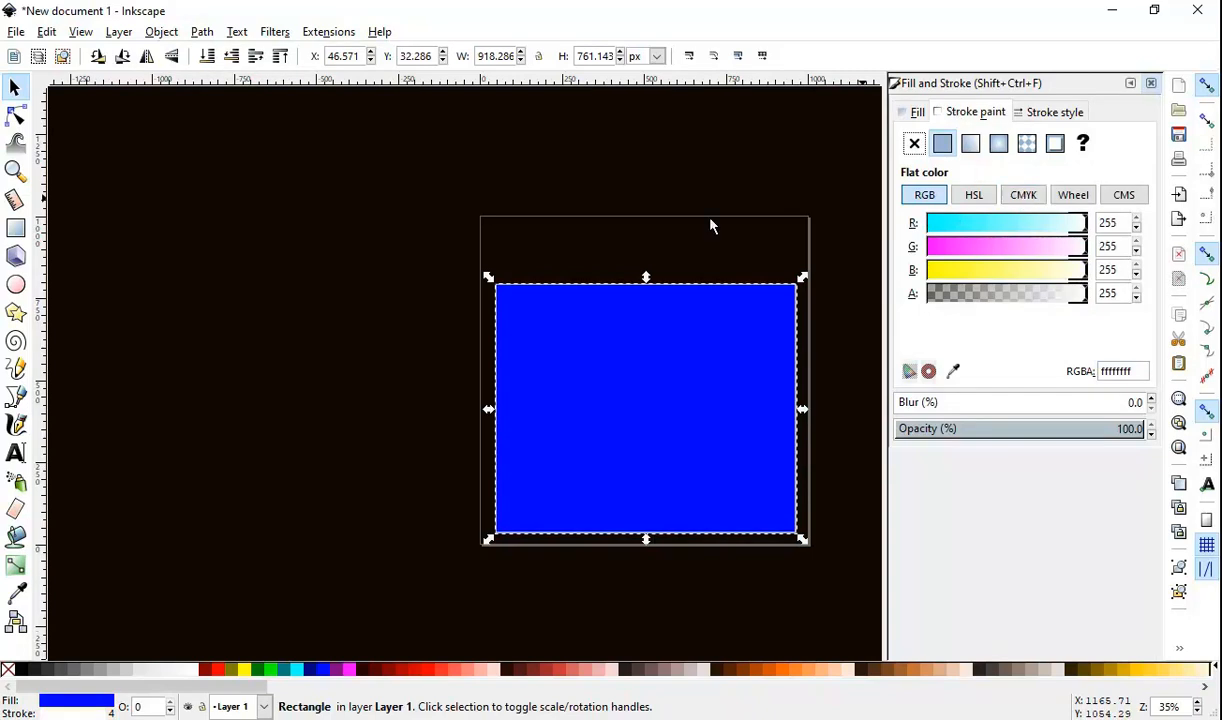
pyautogui.scroll(6, 494, 311)
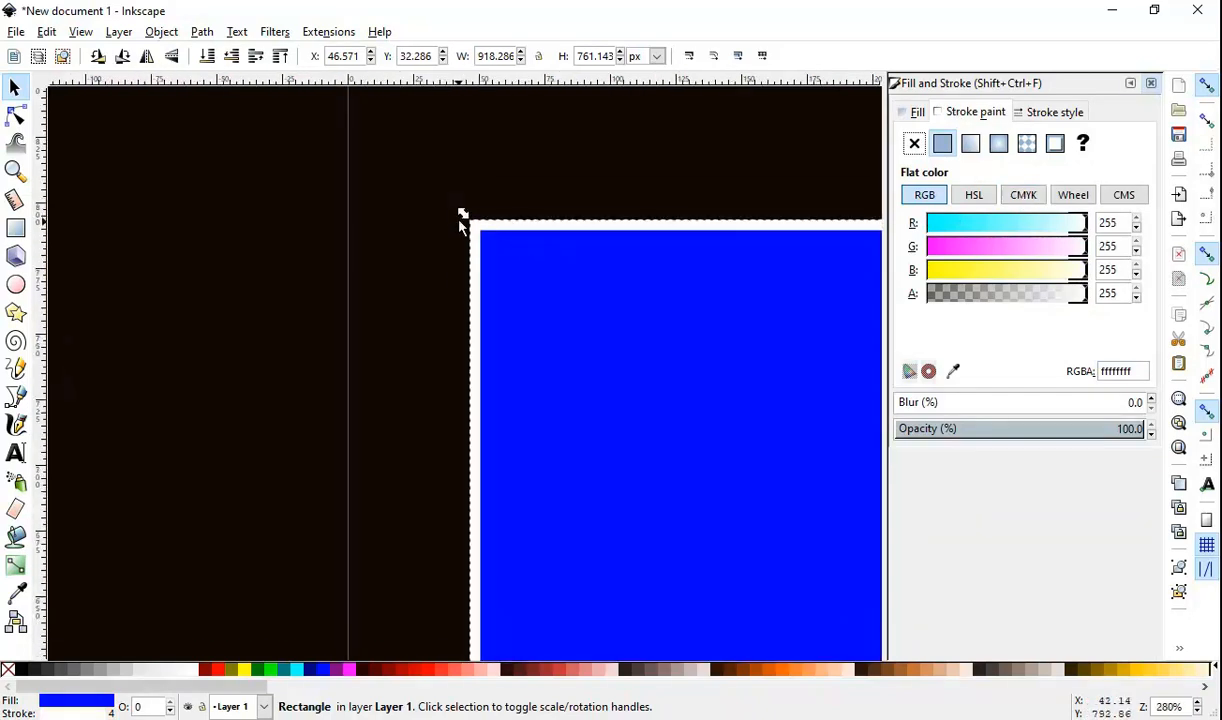
pyautogui.scroll(-6, 461, 240)
pyautogui.scroll(1, 477, 327)
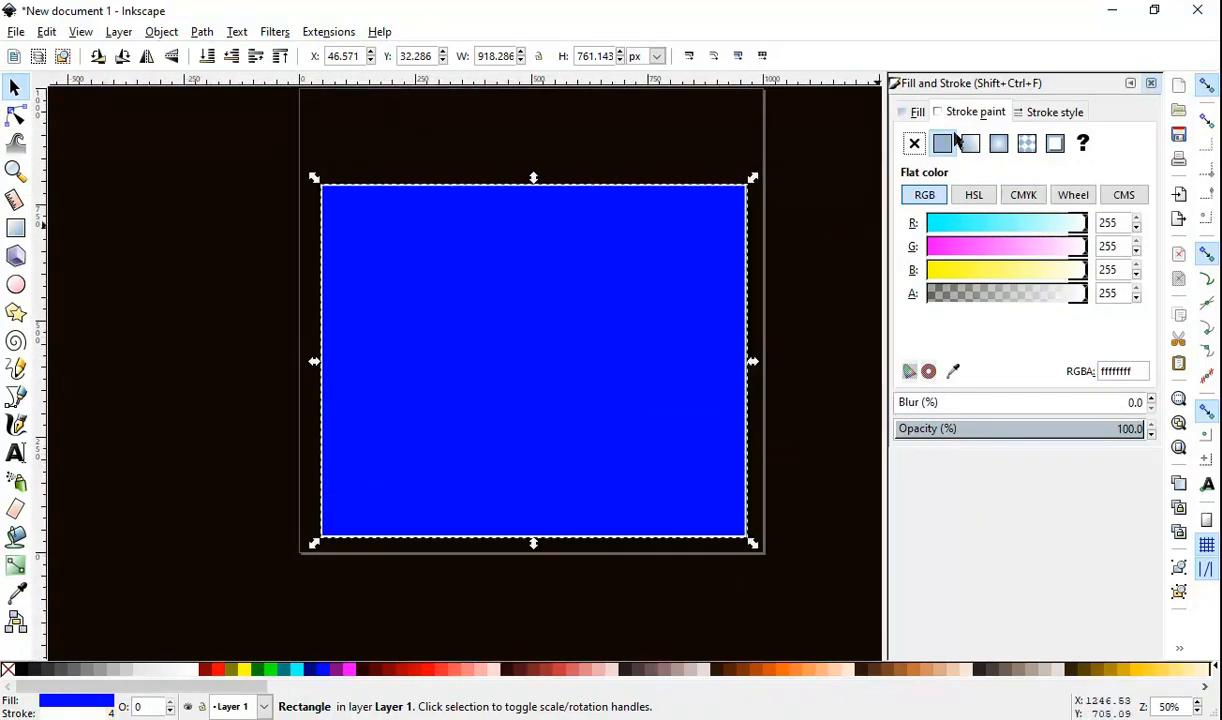
pyautogui.click(1056, 116)
pyautogui.click(993, 116)
pyautogui.click(805, 253)
pyautogui.click(697, 270)
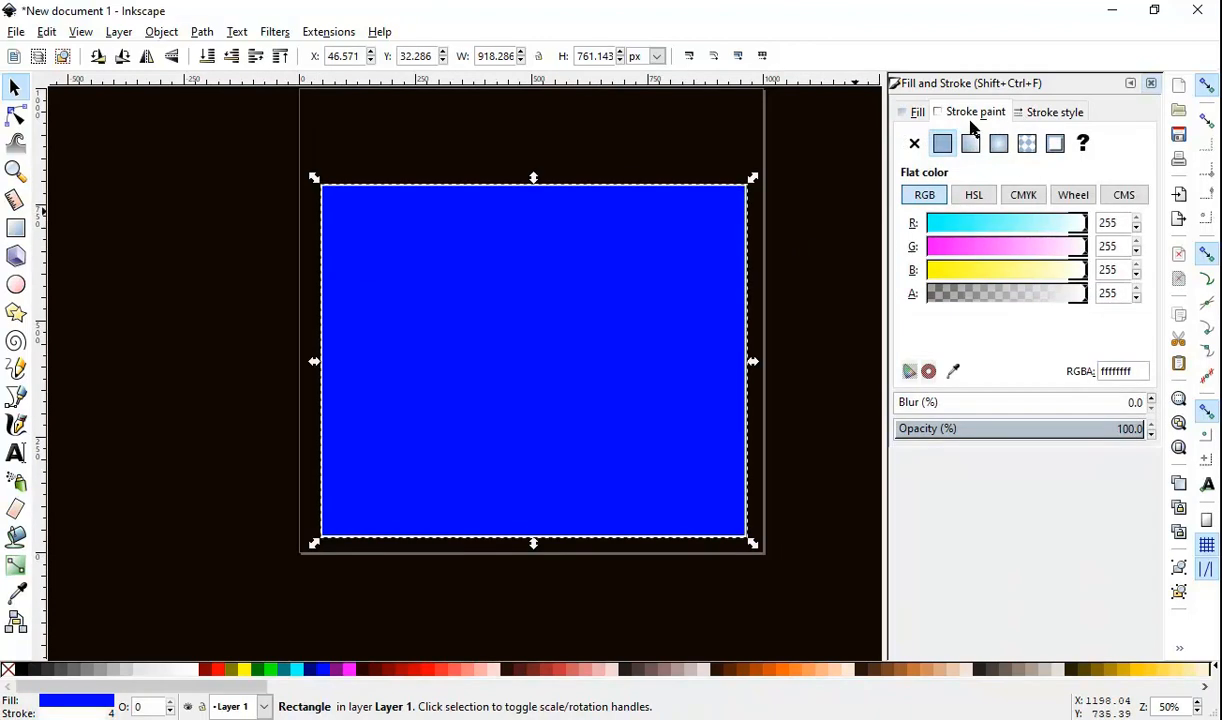
pyautogui.click(914, 146)
pyautogui.click(915, 112)
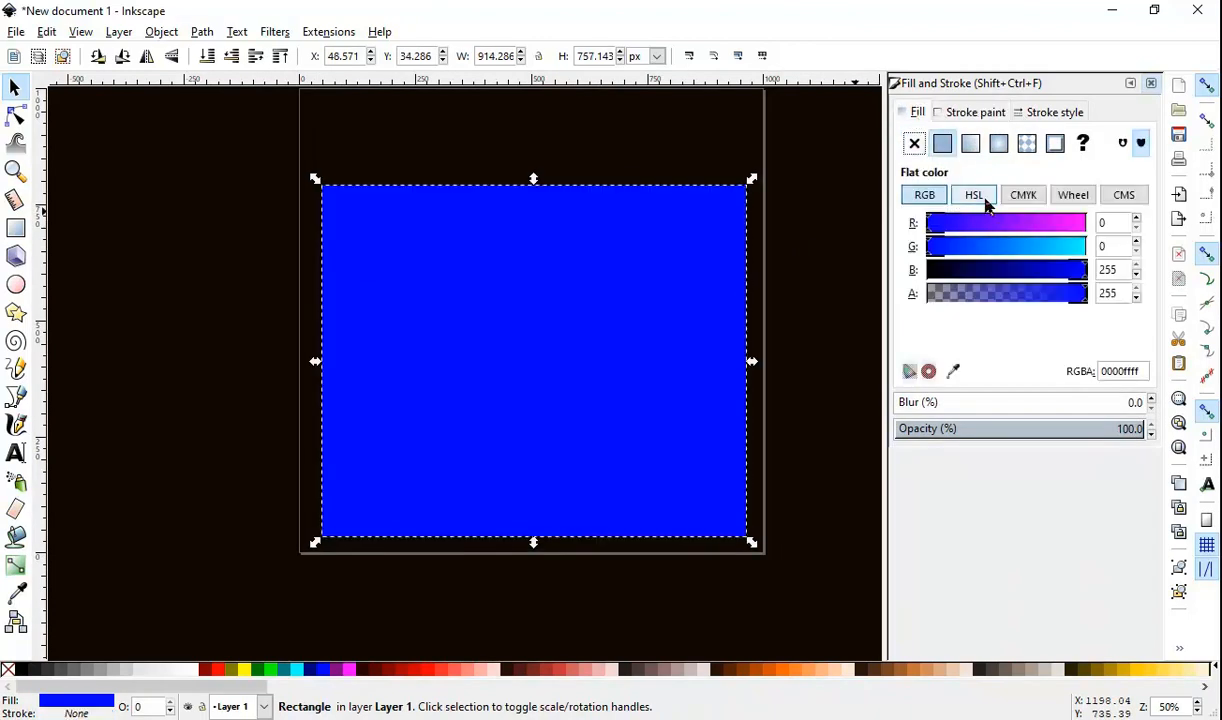
pyautogui.doubleClick(1111, 251)
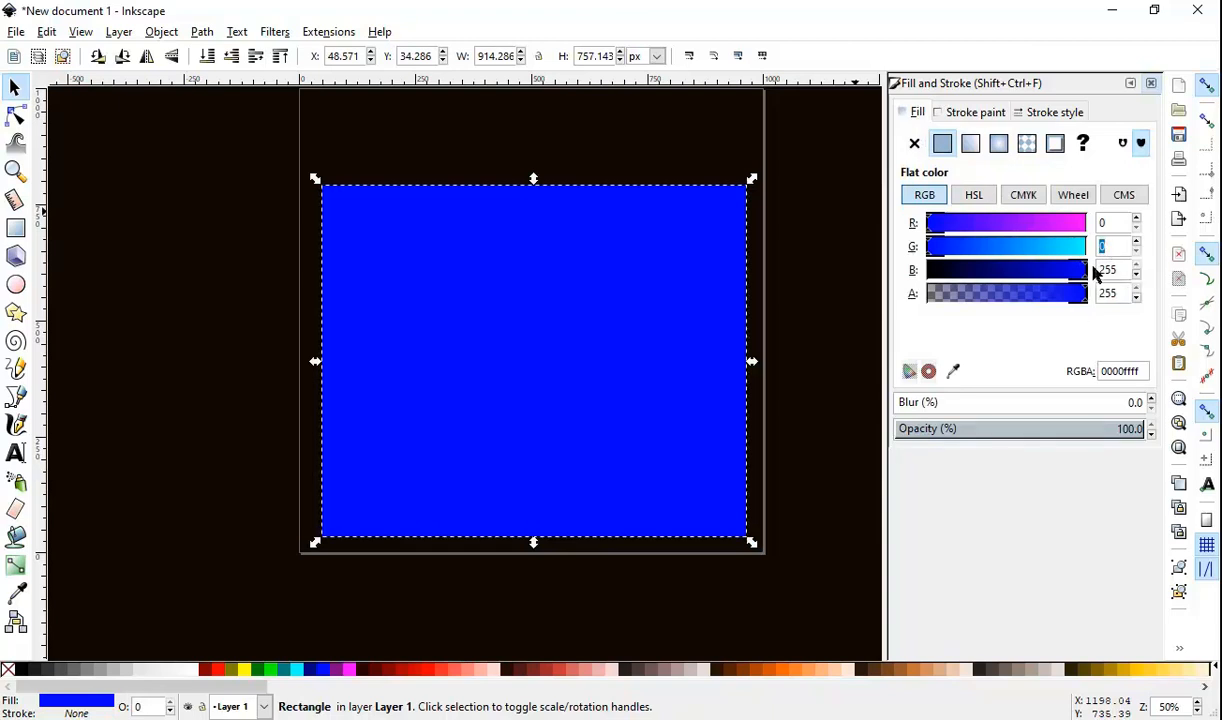
# Step: Draw a wavy freehand line across the upper middle of the blue rectangle with the Pencil tool at smoothing 25
pyautogui.click(15, 368)
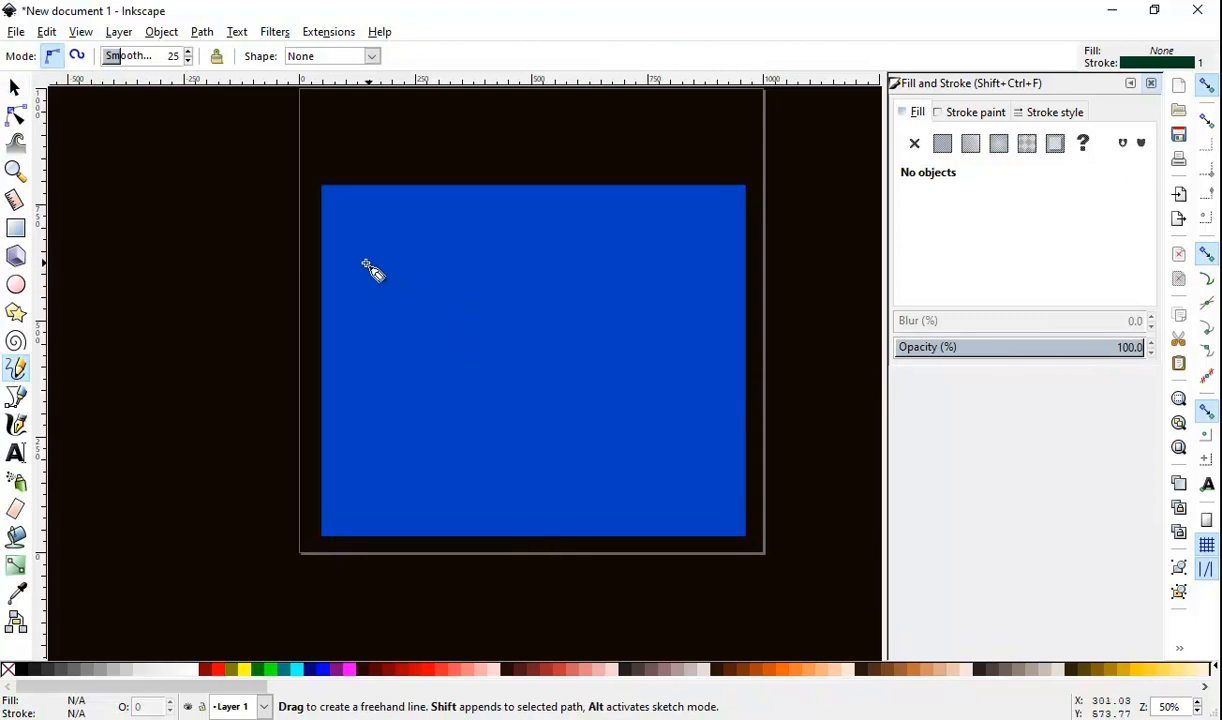
pyautogui.scroll(1, 464, 333)
pyautogui.hscroll(2, 505, 333)
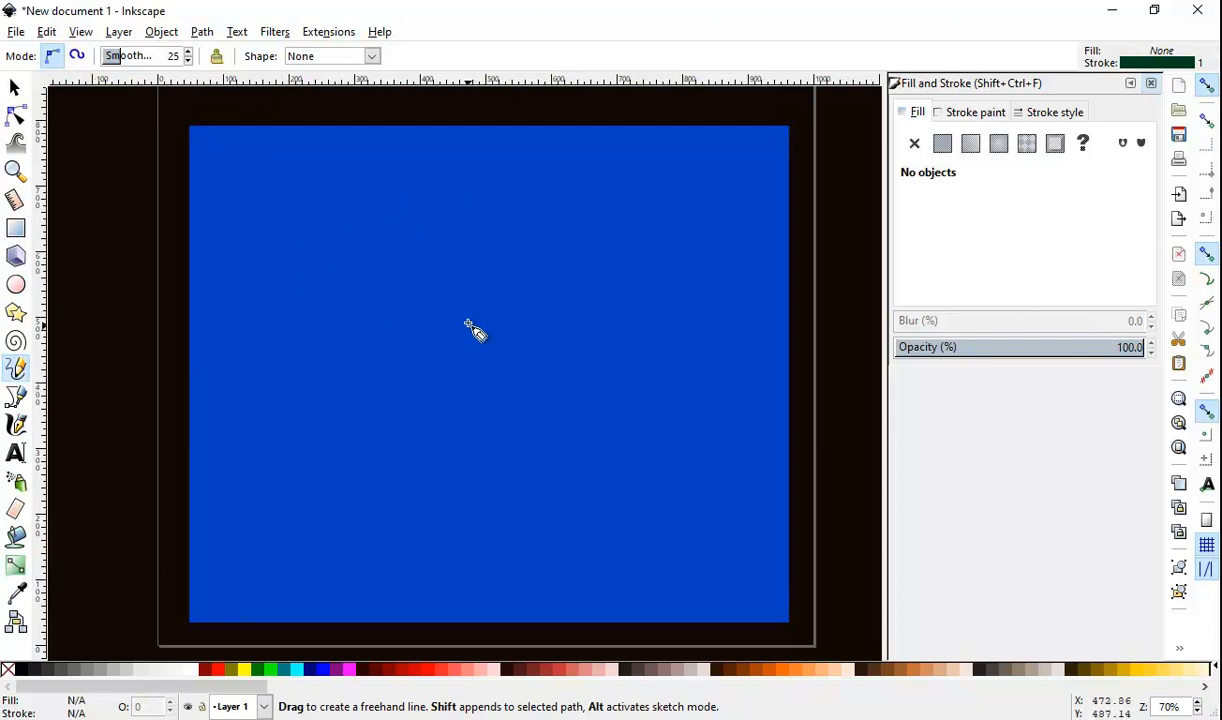
pyautogui.scroll(2, 462, 318)
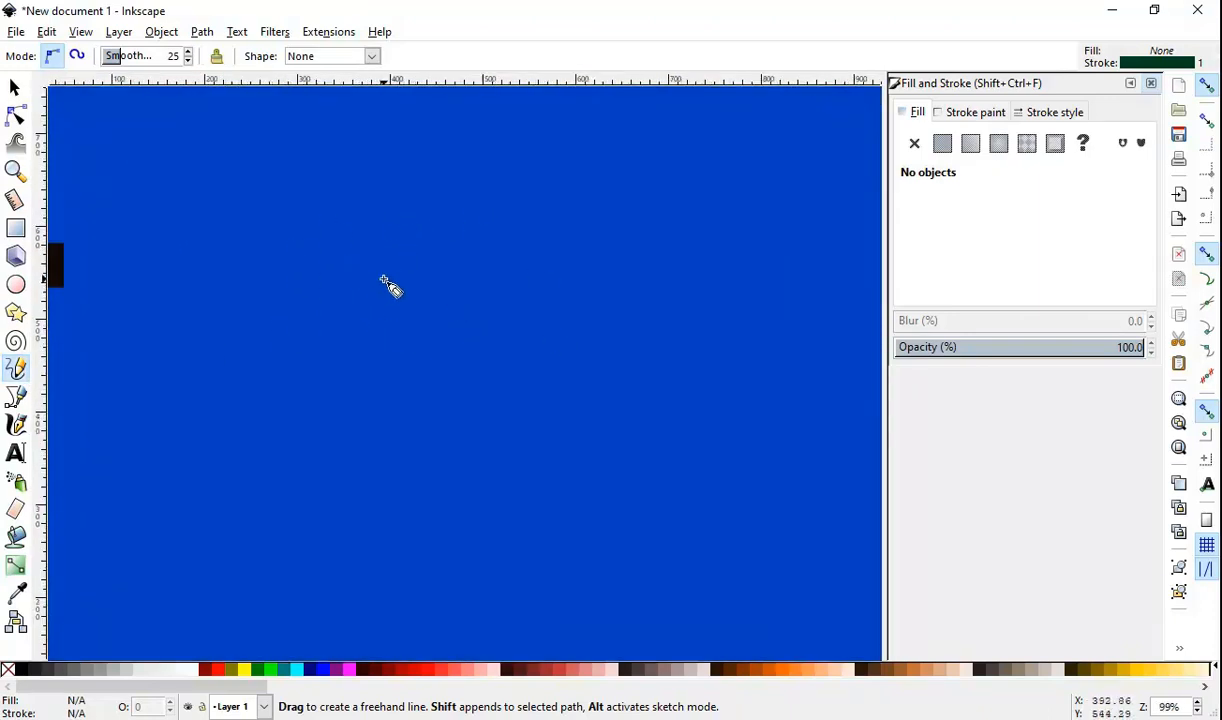
pyautogui.scroll(-2, 378, 272)
pyautogui.click(322, 270)
pyautogui.moveTo(322, 270)
pyautogui.mouseDown()
pyautogui.moveTo(347, 309)
pyautogui.moveTo(402, 284)
pyautogui.moveTo(419, 311)
pyautogui.moveTo(412, 355)
pyautogui.moveTo(514, 342)
pyautogui.moveTo(520, 392)
pyautogui.mouseUp()
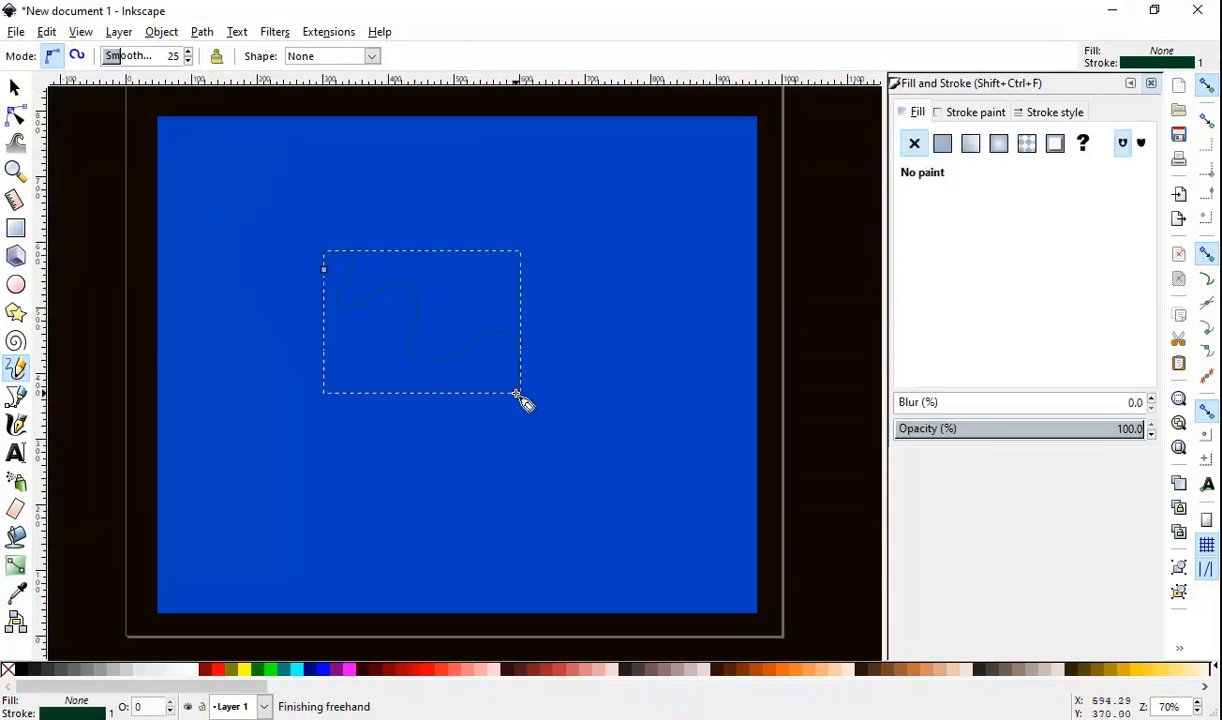
# Step: Draw two separate short straight lines above the wavy line with the Pencil tool
pyautogui.scroll(4, 366, 288)
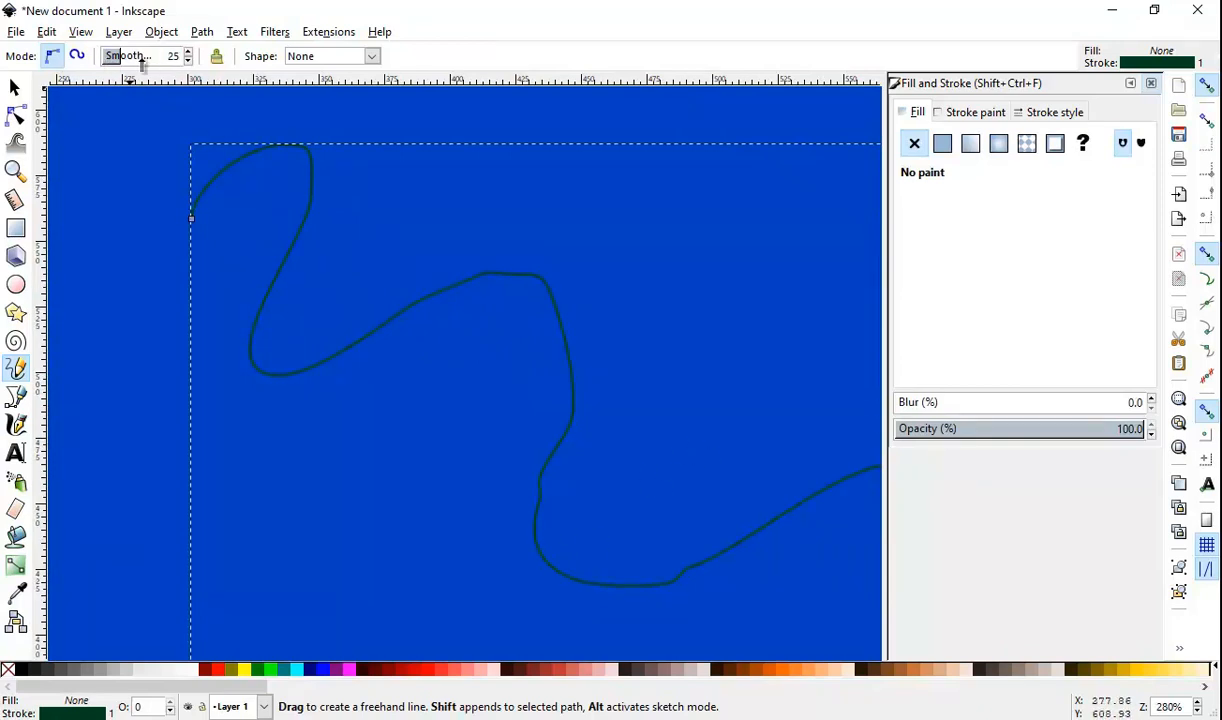
pyautogui.scroll(-3, 373, 224)
pyautogui.scroll(4, 494, 235)
pyautogui.moveTo(433, 187); pyautogui.dragTo(549, 150)
pyautogui.click(566, 292)
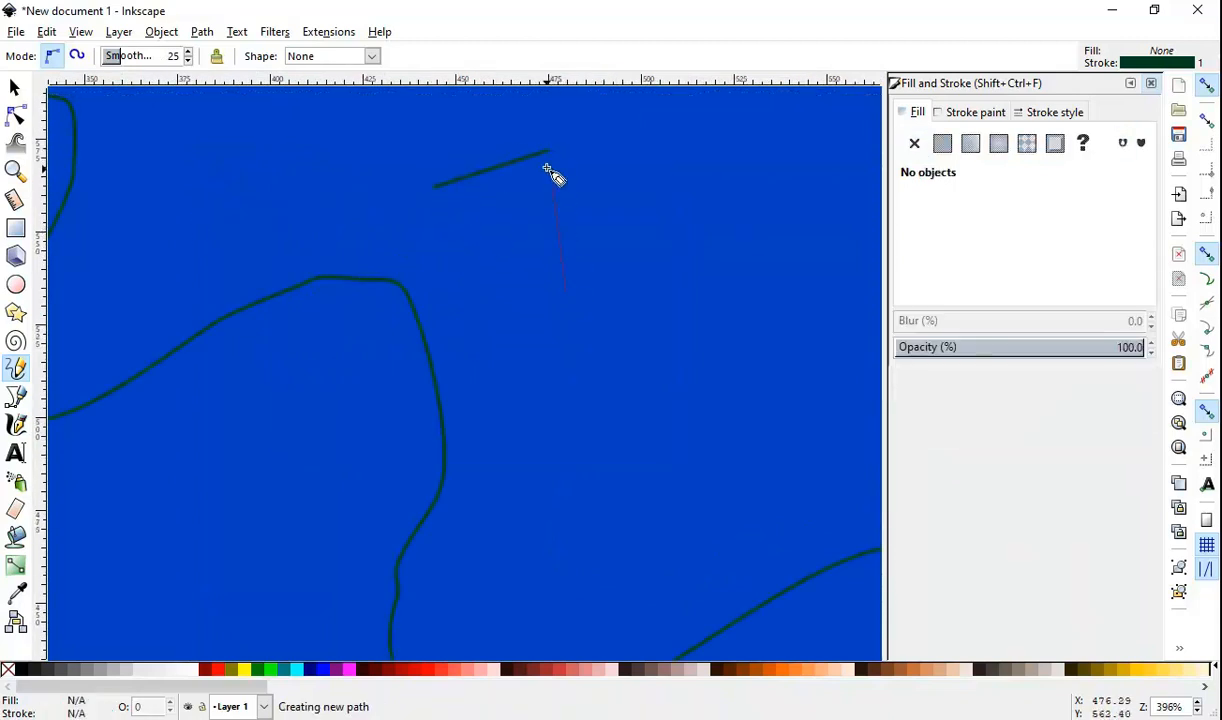
pyautogui.click(631, 214)
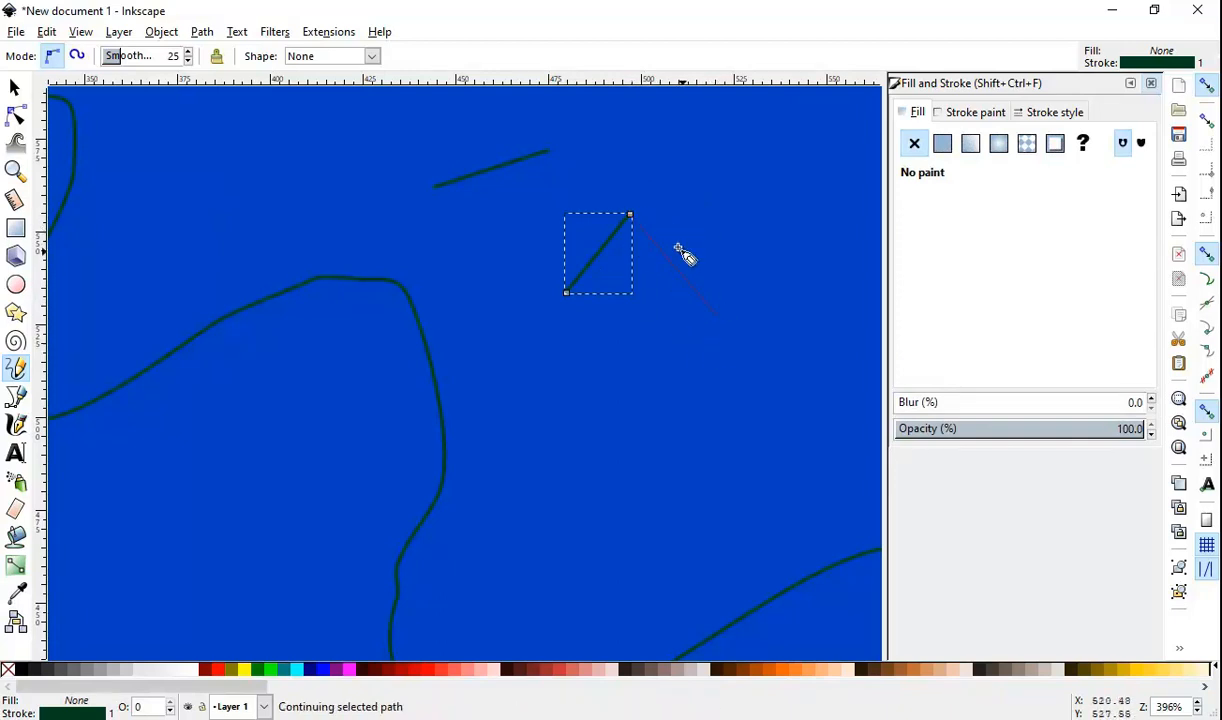
pyautogui.click(629, 215)
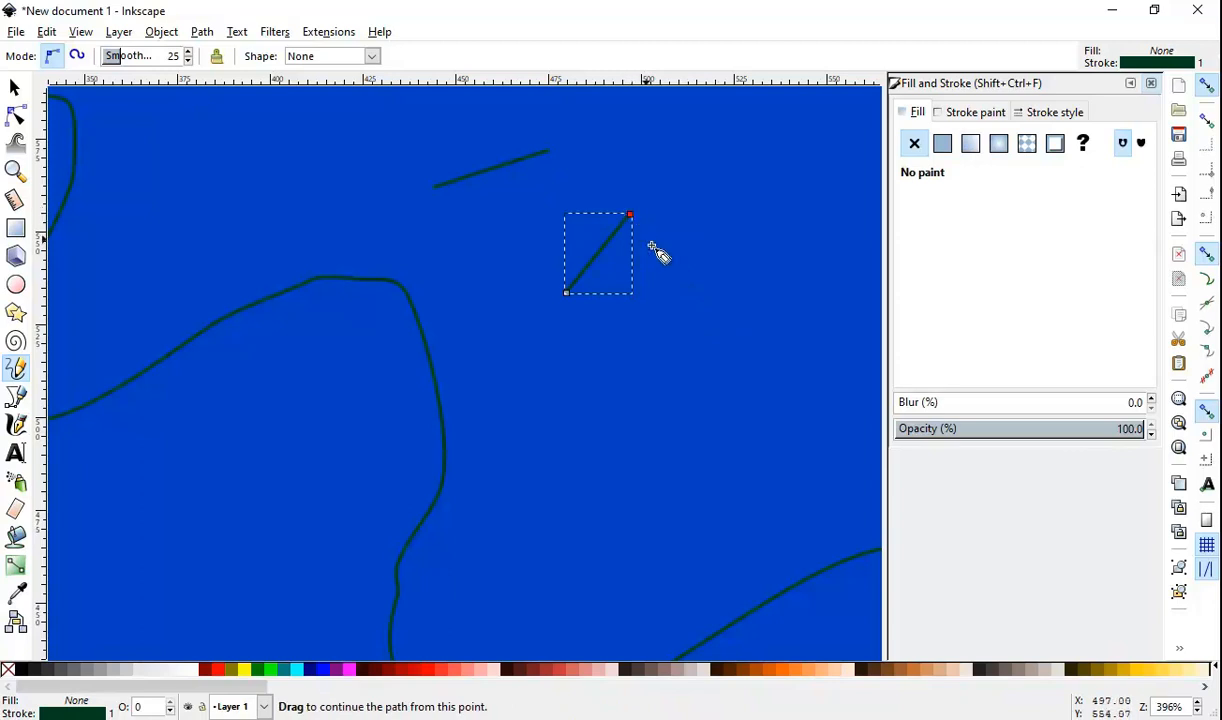
# Step: Extend the second straight line with three more connected straight segments into a zigzag using the Pencil tool
pyautogui.click(697, 318)
pyautogui.click(697, 318)
pyautogui.click(778, 232)
pyautogui.click(835, 387)
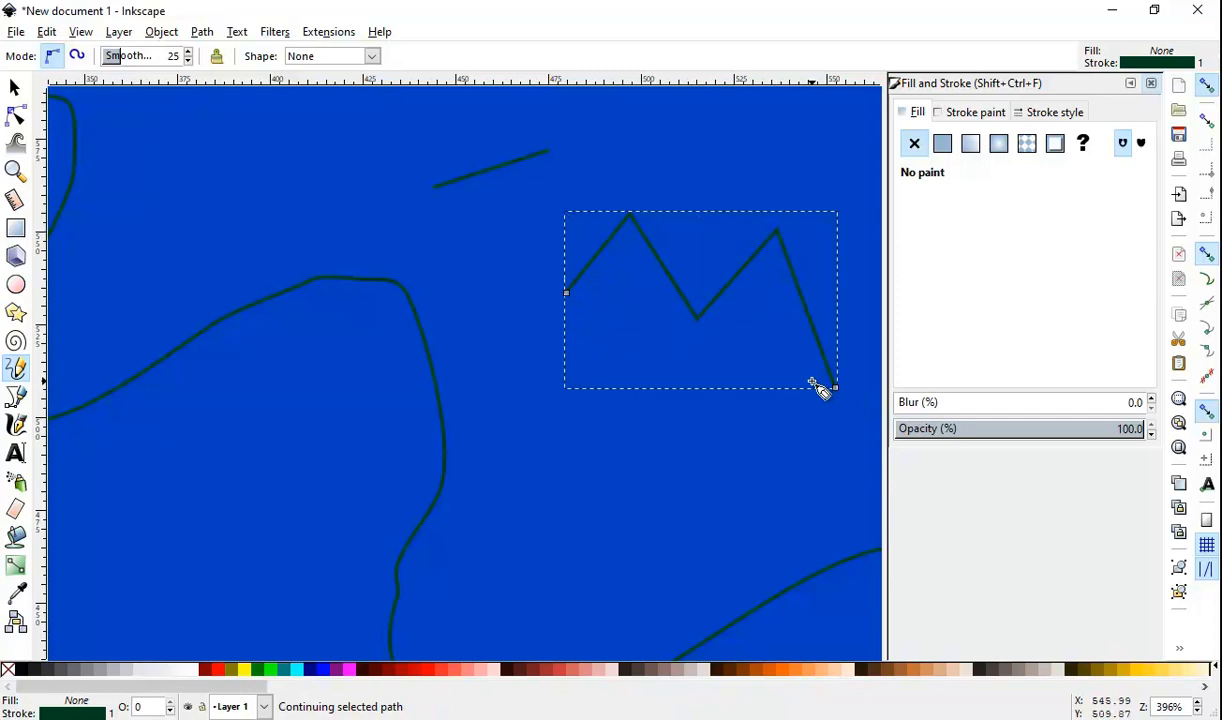
pyautogui.press('Escape')
pyautogui.scroll(-1, 573, 267)
pyautogui.hscroll(1, 573, 267)
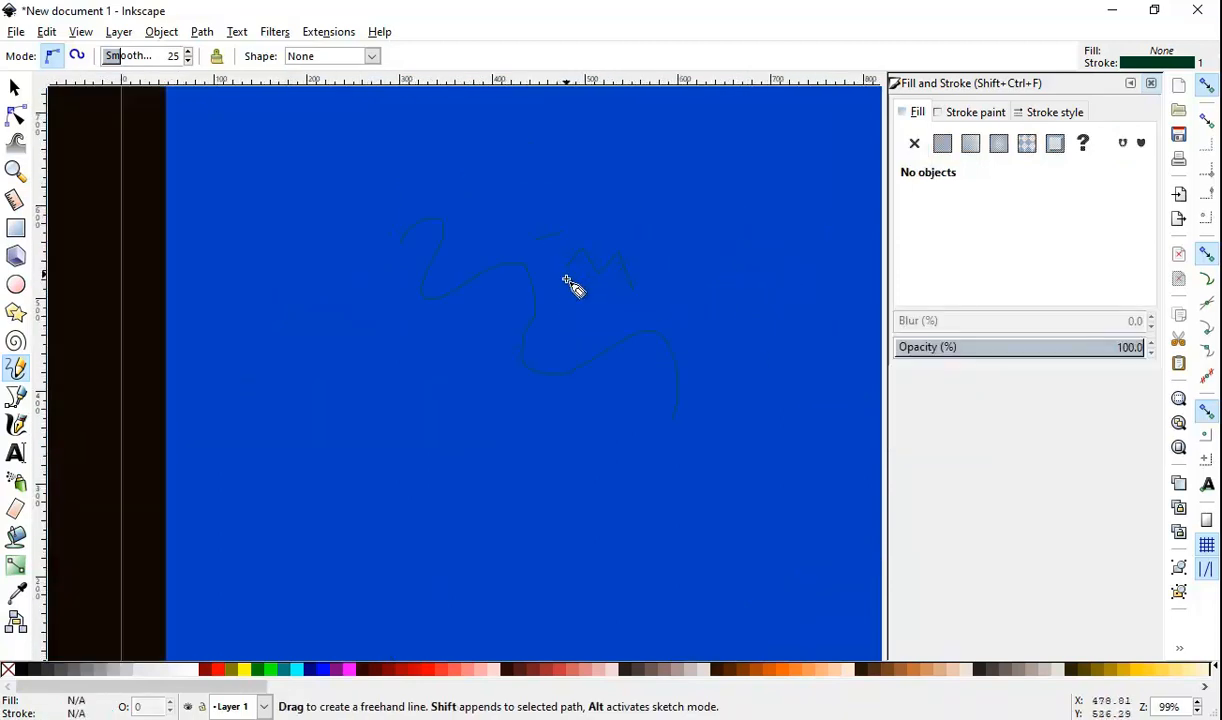
# Step: Select the wavy line, the short straight line and the zigzag together and delete them
pyautogui.keyDown('ctrl'); pyautogui.scroll(1, 600, 245); pyautogui.keyUp('ctrl')
pyautogui.press('s')
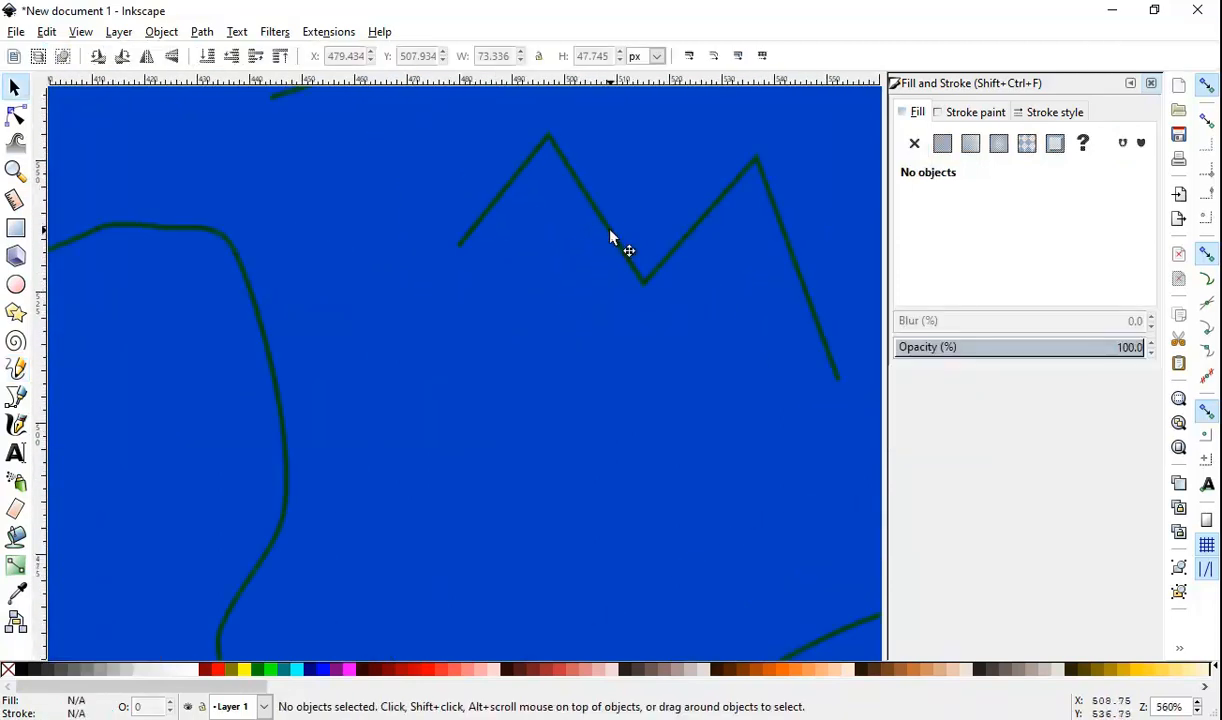
pyautogui.click(611, 233)
pyautogui.keyDown('ctrl'); pyautogui.scroll(-5, 600, 262); pyautogui.keyUp('ctrl')
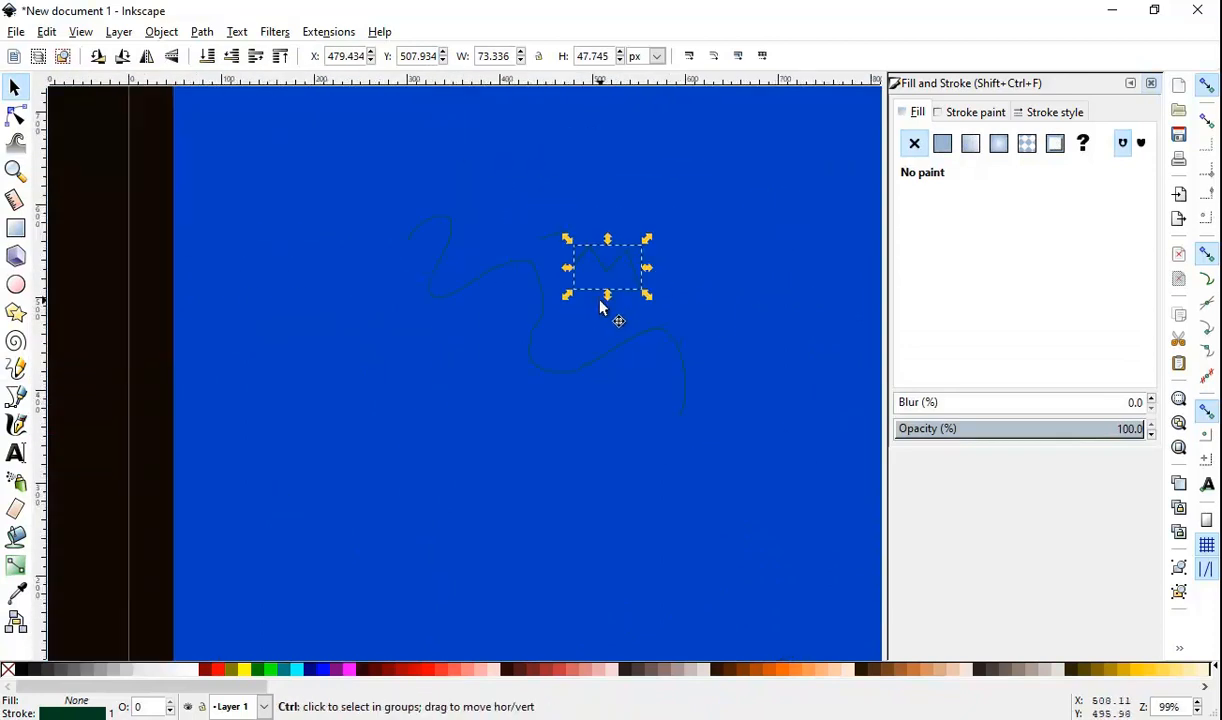
pyautogui.moveTo(753, 459); pyautogui.dragTo(360, 168)
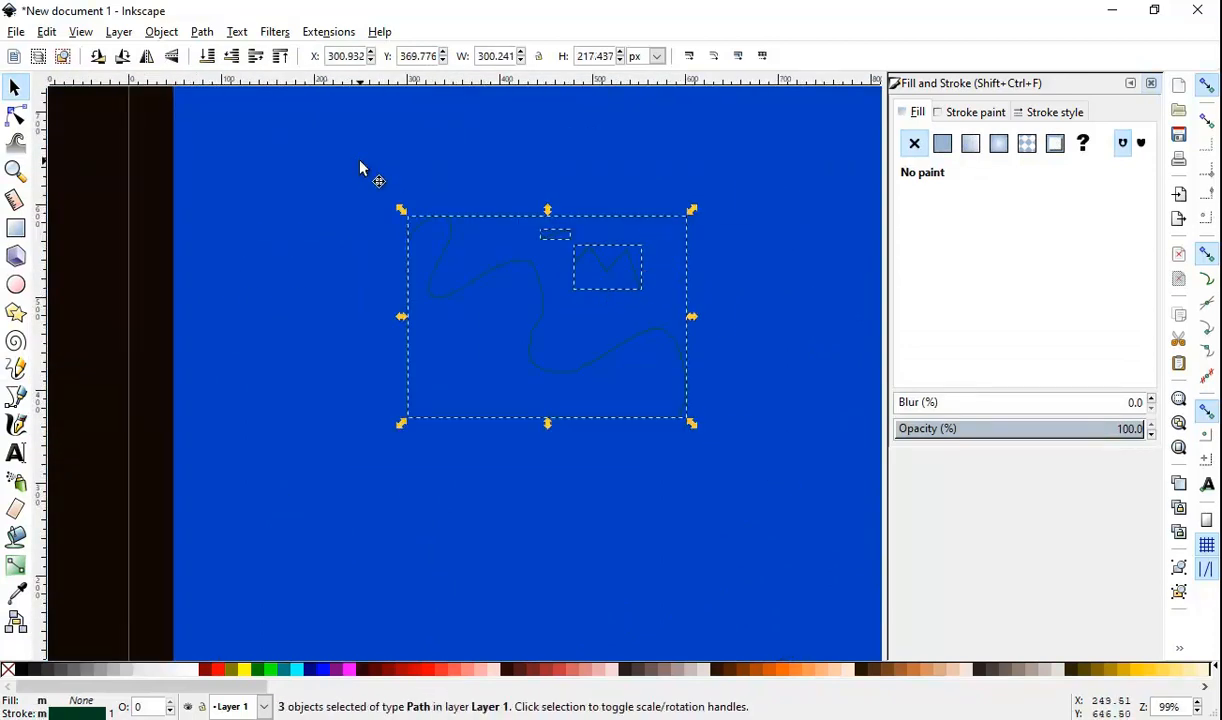
pyautogui.keyDown('ctrl'); pyautogui.scroll(6, 606, 264); pyautogui.keyUp('ctrl')
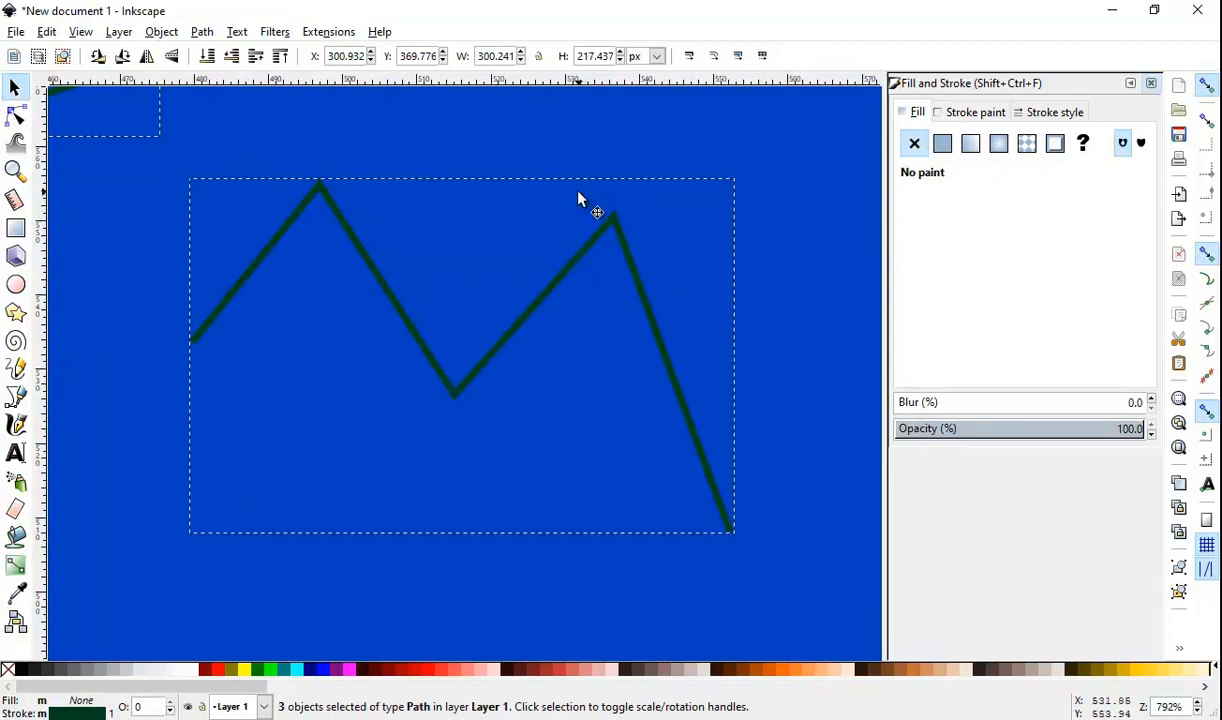
pyautogui.keyDown('ctrl'); pyautogui.scroll(-5, 578, 200); pyautogui.keyUp('ctrl')
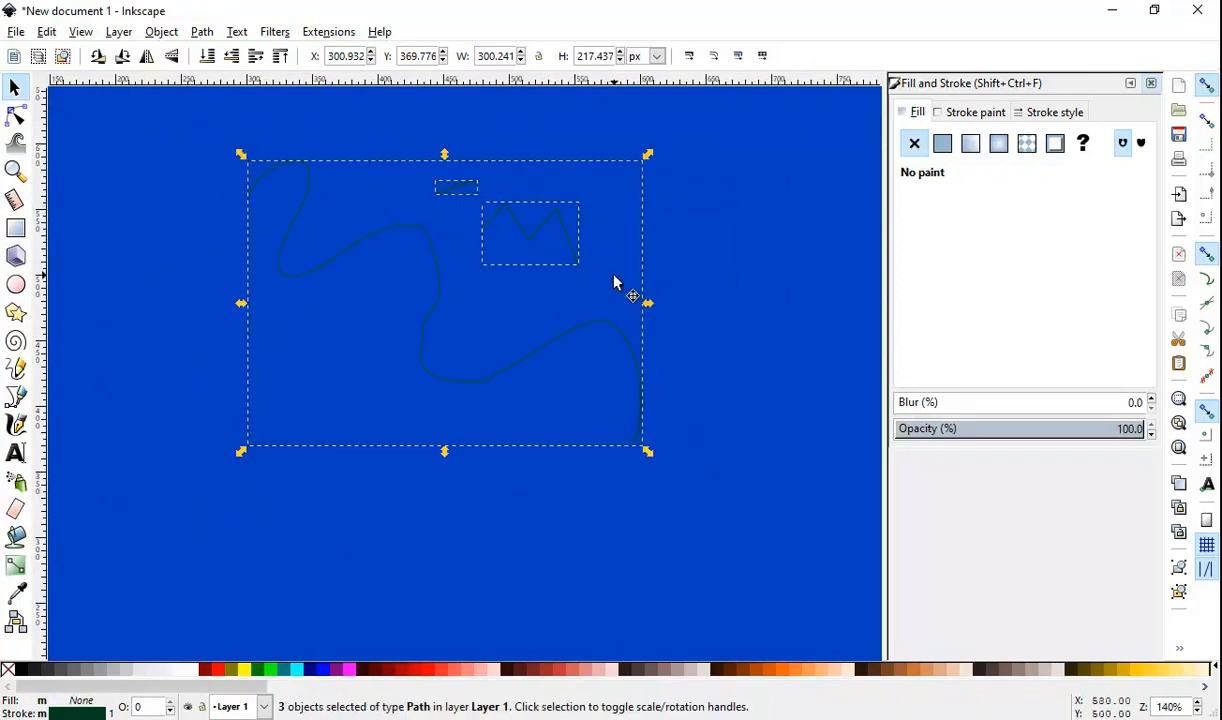
pyautogui.press('Delete')
# Step: Draw a jagged coastline about 245 by 381 px from the blue rectangle's upper edge diagonally down to the lower right with the Pencil tool
pyautogui.keyDown('ctrl'); pyautogui.scroll(-2, 586, 296); pyautogui.keyUp('ctrl')
pyautogui.keyDown('ctrl'); pyautogui.scroll(-1, 570, 290); pyautogui.keyUp('ctrl')
pyautogui.press('p')
pyautogui.keyDown('ctrl'); pyautogui.scroll(3, 464, 156); pyautogui.keyUp('ctrl')
pyautogui.keyDown('ctrl'); pyautogui.scroll(1, 462, 140); pyautogui.keyUp('ctrl')
pyautogui.moveTo(433, 128)
pyautogui.mouseDown()
pyautogui.moveTo(474, 273)
pyautogui.moveTo(600, 366)
pyautogui.moveTo(590, 545)
pyautogui.moveTo(685, 505)
pyautogui.moveTo(586, 429)
pyautogui.moveTo(758, 505)
pyautogui.moveTo(800, 634)
pyautogui.mouseUp()
pyautogui.keyDown('ctrl'); pyautogui.scroll(1, 650, 470); pyautogui.keyUp('ctrl')
pyautogui.press('Escape')
pyautogui.keyDown('ctrl'); pyautogui.scroll(-1, 611, 265); pyautogui.keyUp('ctrl')
pyautogui.keyDown('ctrl'); pyautogui.scroll(-4, 730, 320); pyautogui.keyUp('ctrl')
# Step: Scale the blue rectangle down to about 573 by 377 px, with its lower edge near the coastline's end
pyautogui.press('s')
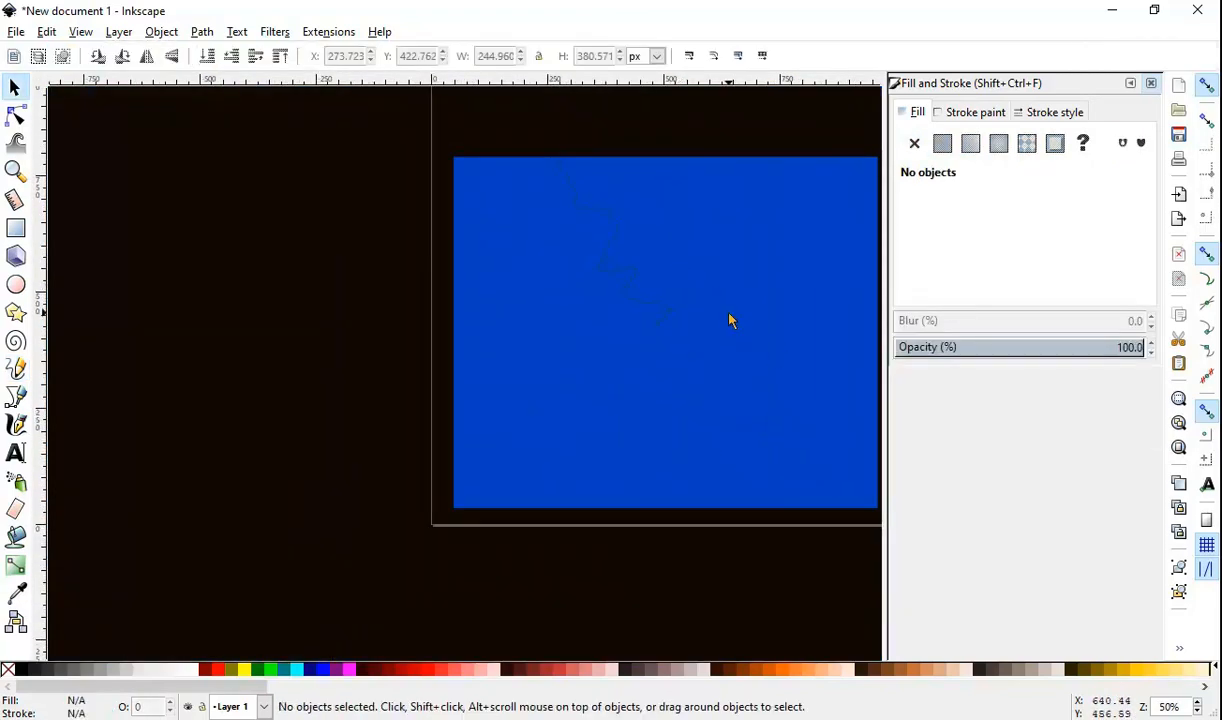
pyautogui.click(730, 320)
pyautogui.moveTo(669, 516); pyautogui.dragTo(706, 343)
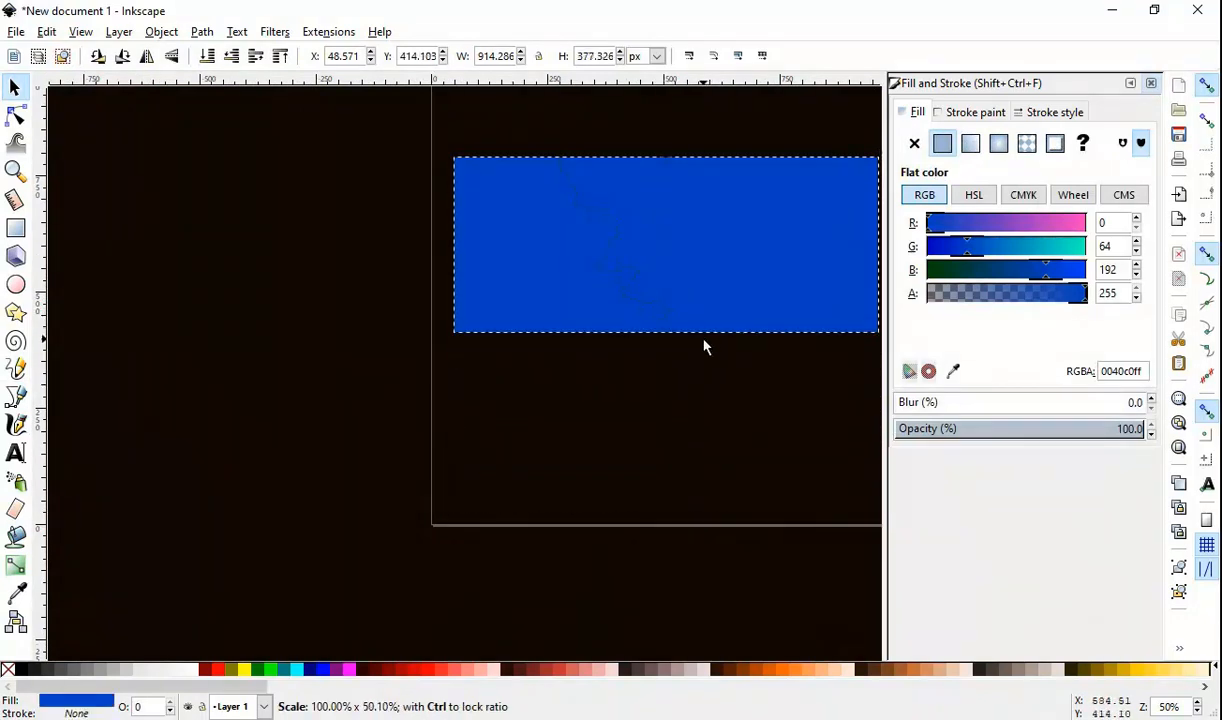
pyautogui.moveTo(882, 338); pyautogui.dragTo(726, 339)
pyautogui.keyDown('ctrl'); pyautogui.scroll(4, 608, 319); pyautogui.keyUp('ctrl')
# Step: Stretch the coastline's lower end to a height of about 396 px, and move it with the rectangle to the page's lower-left corner
pyautogui.click(466, 325)
pyautogui.moveTo(368, 440); pyautogui.dragTo(368, 464)
pyautogui.keyDown('ctrl'); pyautogui.scroll(-3, 480, 234); pyautogui.keyUp('ctrl')
pyautogui.keyDown('shift'); pyautogui.click(500, 226); pyautogui.keyUp('shift')
pyautogui.moveTo(500, 226); pyautogui.dragTo(475, 488)
pyautogui.click(455, 231)
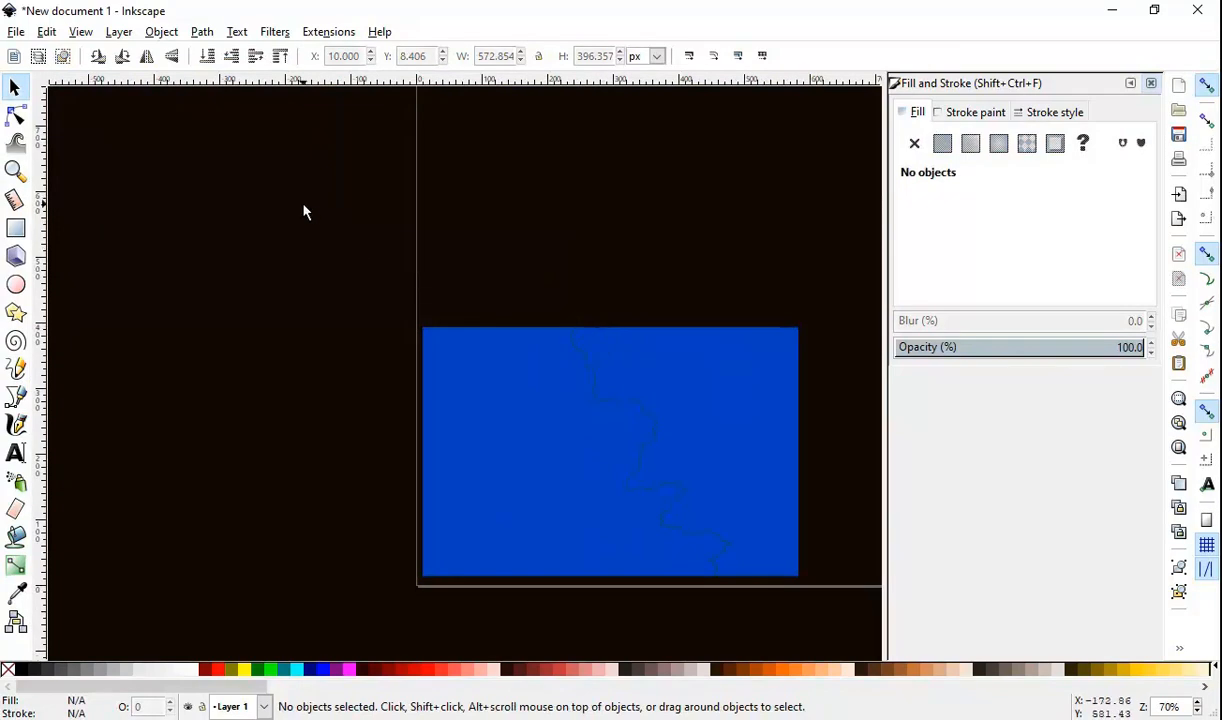
# Step: Set the document's custom page size to 600 by 400 px
pyautogui.click(18, 32)
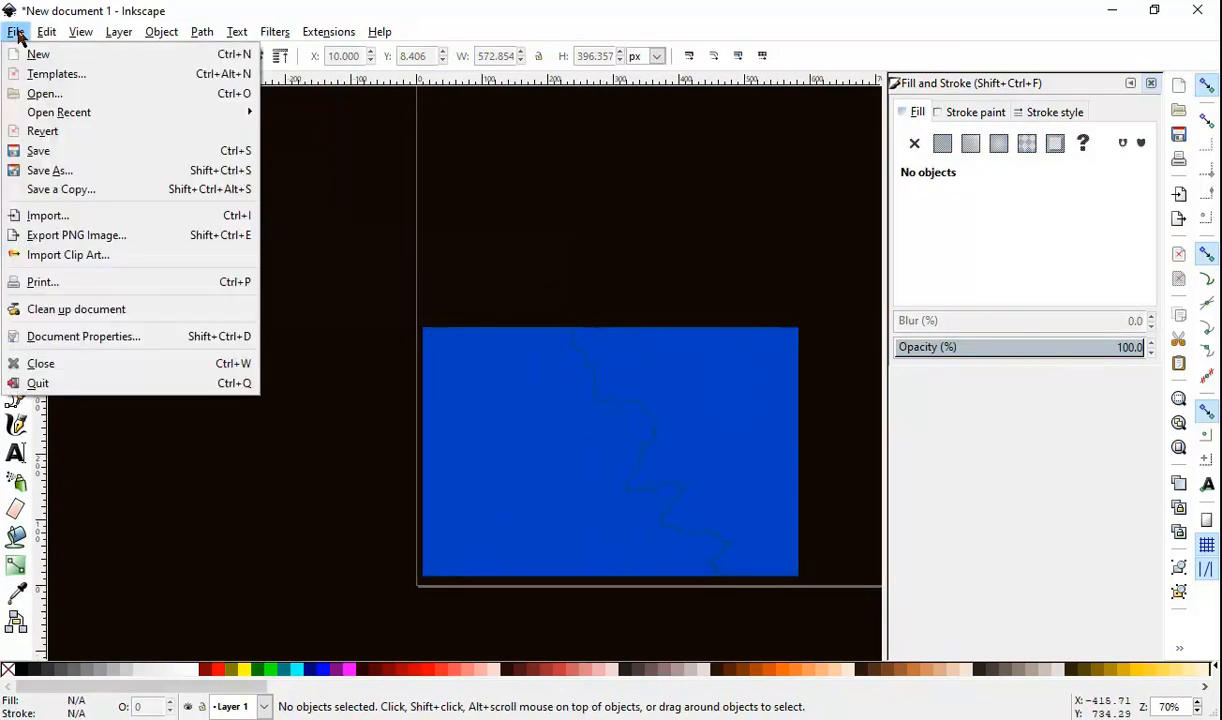
pyautogui.click(105, 338)
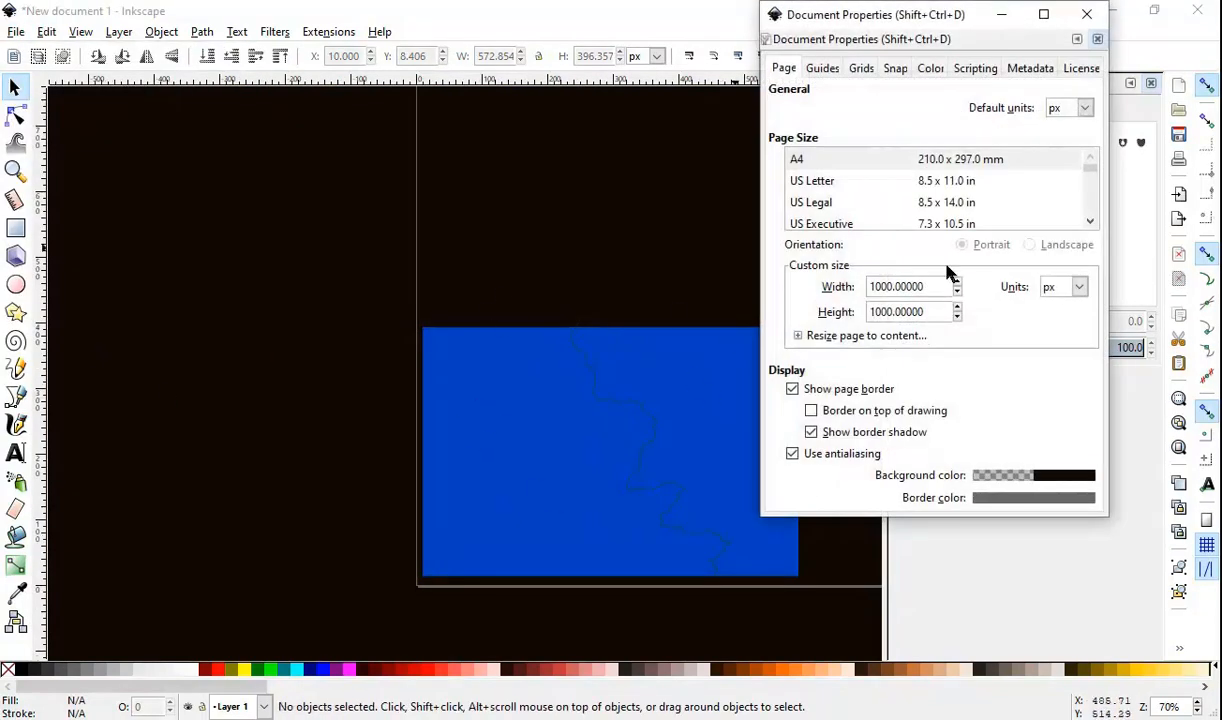
# Step: Set the blue rectangle's X and Y position to 10 px, its width to 580 px and its height to 380 px
pyautogui.click(565, 423)
pyautogui.doubleClick(414, 57)
pyautogui.write('10')
pyautogui.doubleClick(494, 57)
pyautogui.write('580')
pyautogui.doubleClick(594, 57)
pyautogui.write('380')
# Step: Change the coastline's stroke color to bright yellow, RGB 255, 255, 32
pyautogui.click(523, 370)
pyautogui.click(975, 112)
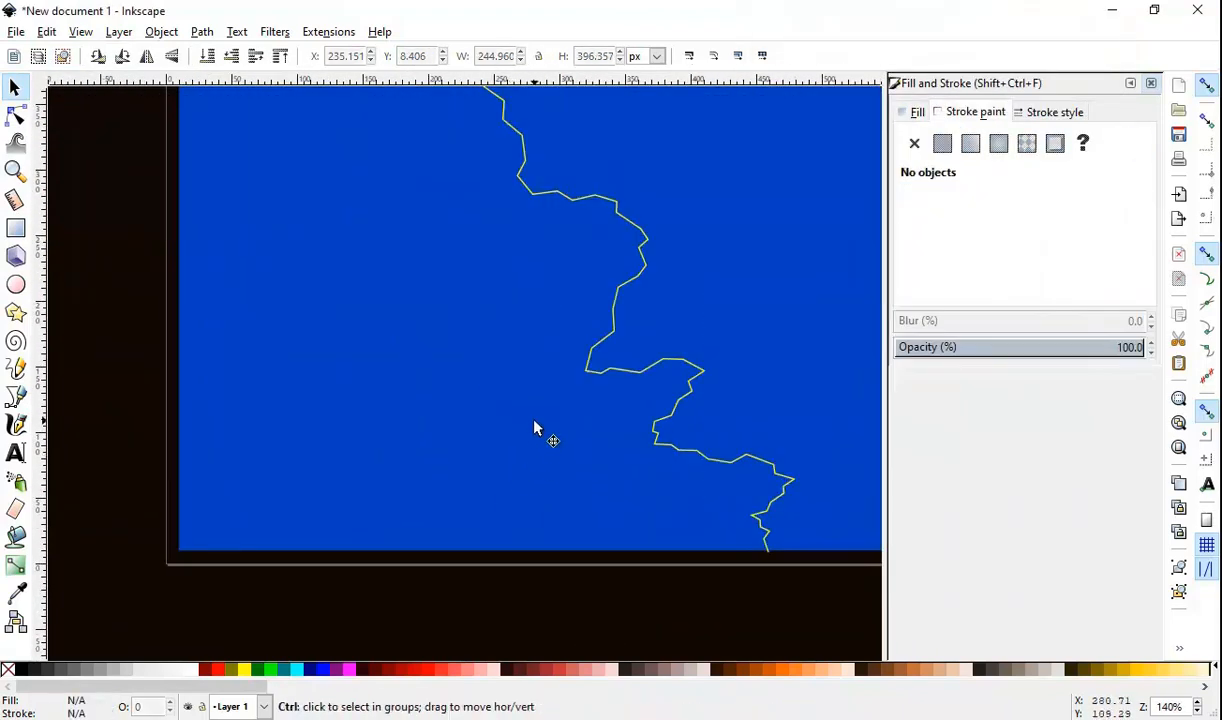
pyautogui.scroll(-1, 533, 421)
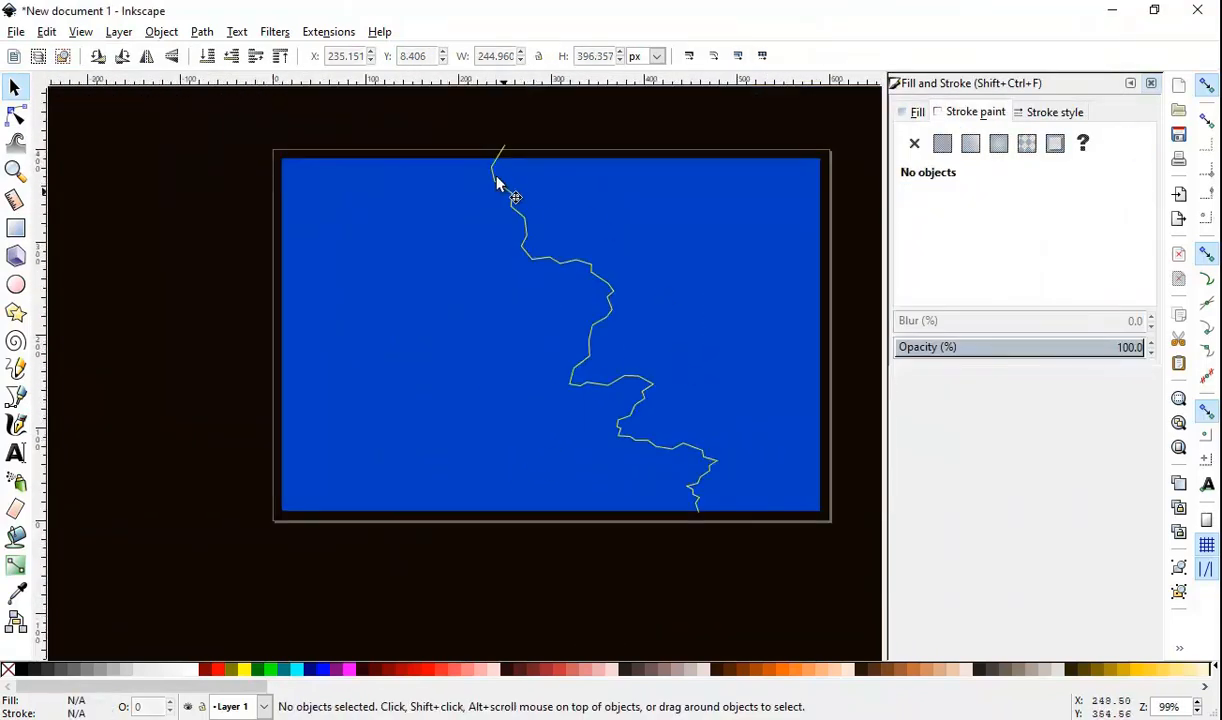
pyautogui.click(737, 290)
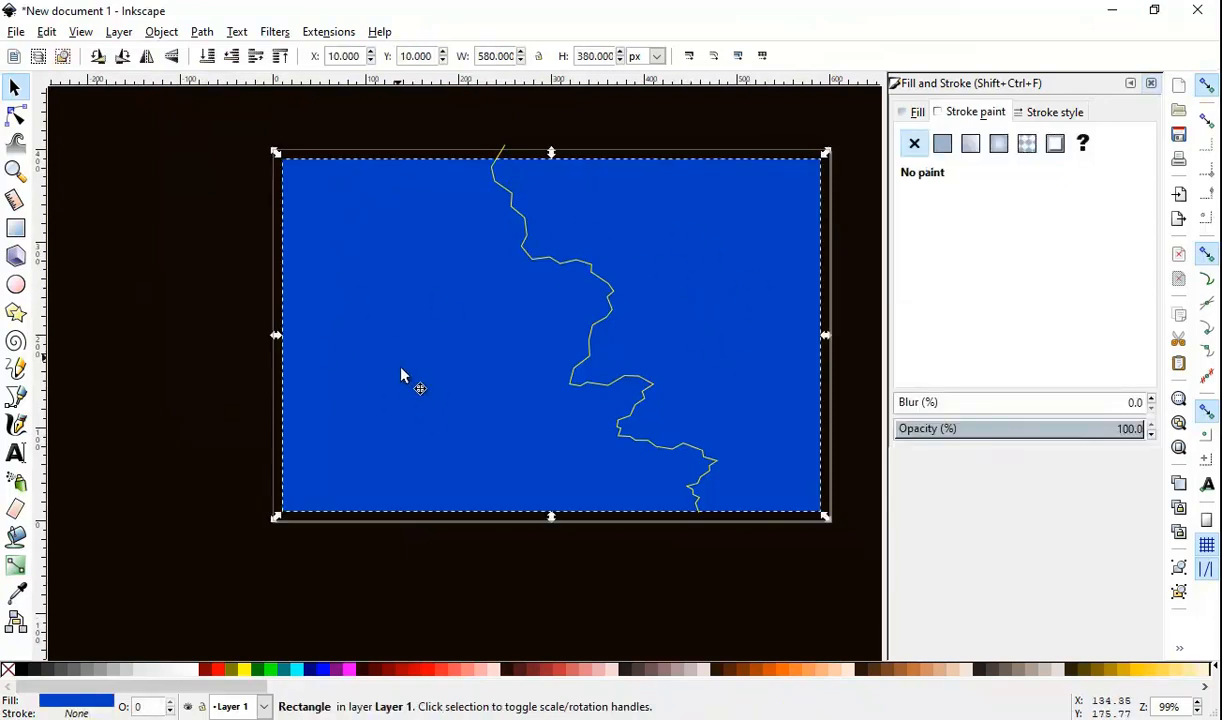
pyautogui.click(479, 557)
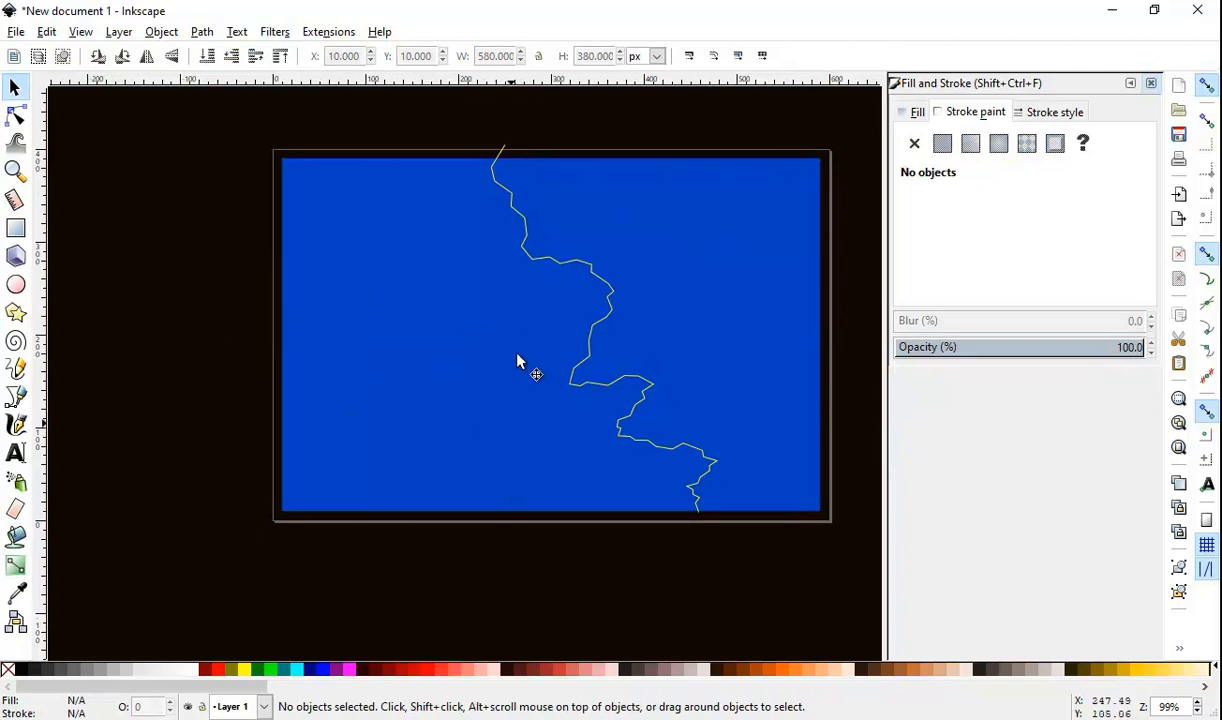
# Step: Draw a small closed island outline about 40 by 20 px to the left of the coastline with the Pencil tool
pyautogui.click(15, 368)
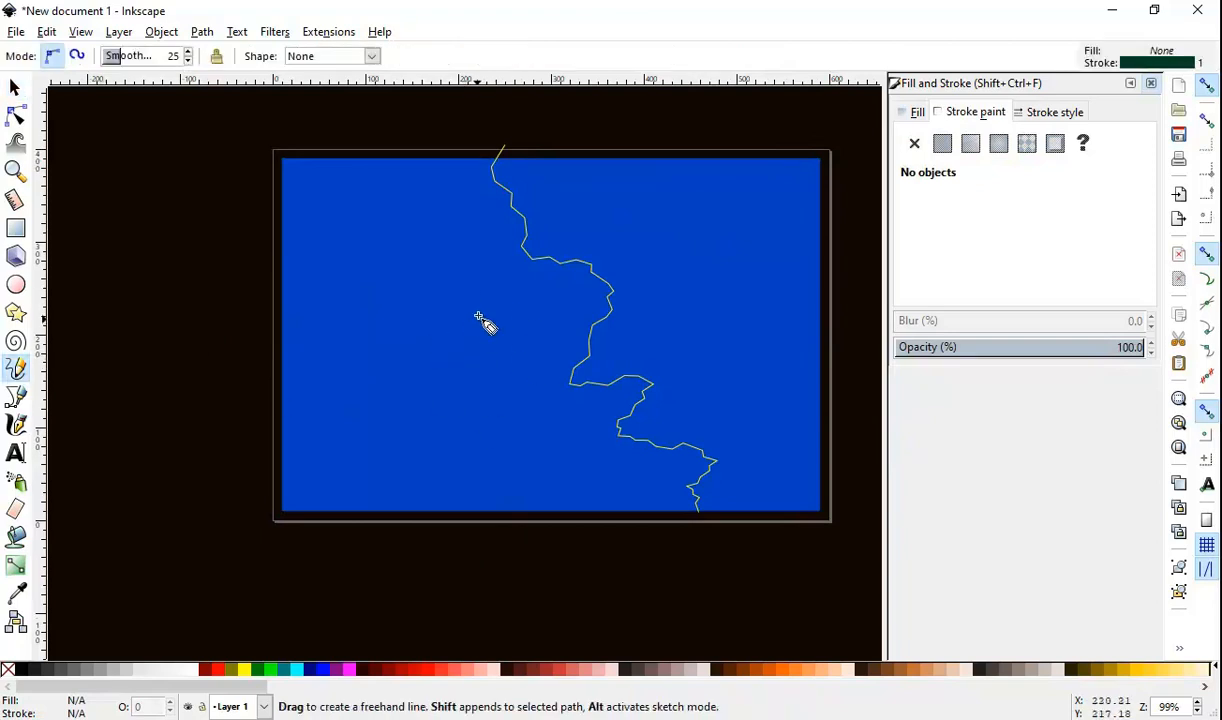
pyautogui.scroll(4, 488, 259)
pyautogui.click(488, 278)
pyautogui.click(459, 249)
pyautogui.doubleClick(436, 314)
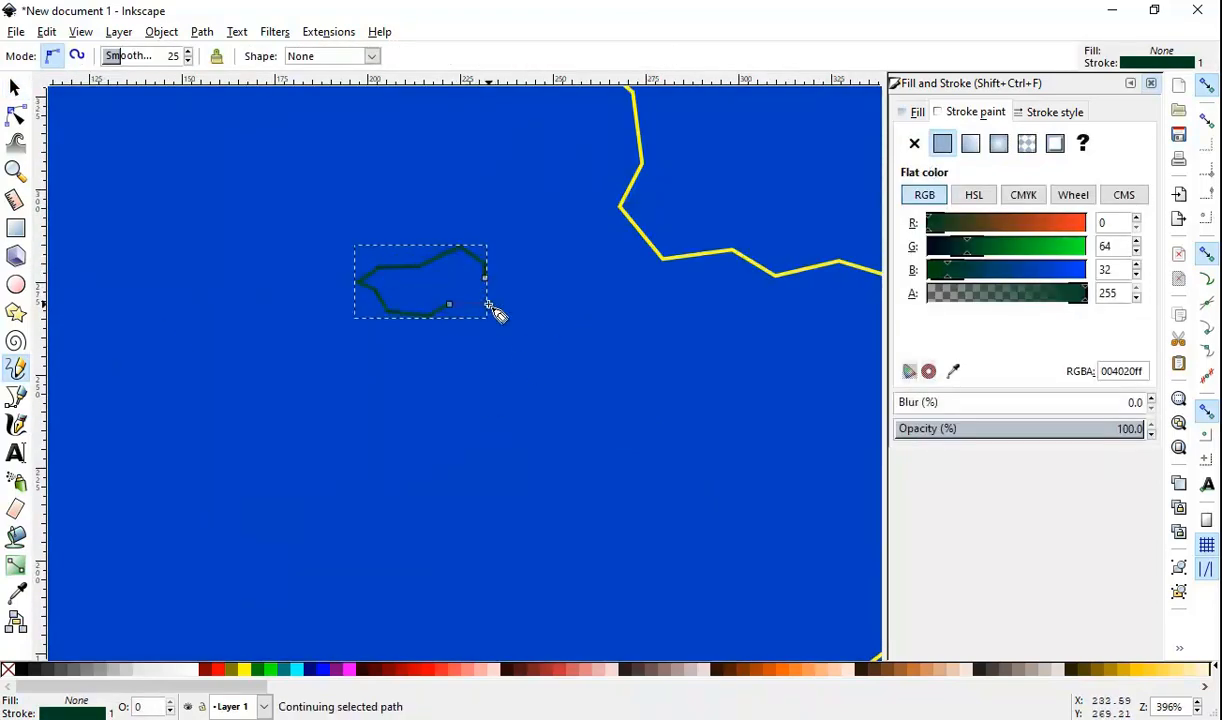
pyautogui.click(488, 278)
# Step: Draw a larger closed, jagged island outline below the first small island
pyautogui.scroll(-2, 532, 319)
pyautogui.click(477, 363)
pyautogui.doubleClick(493, 269)
pyautogui.doubleClick(451, 285)
pyautogui.doubleClick(375, 305)
pyautogui.doubleClick(459, 382)
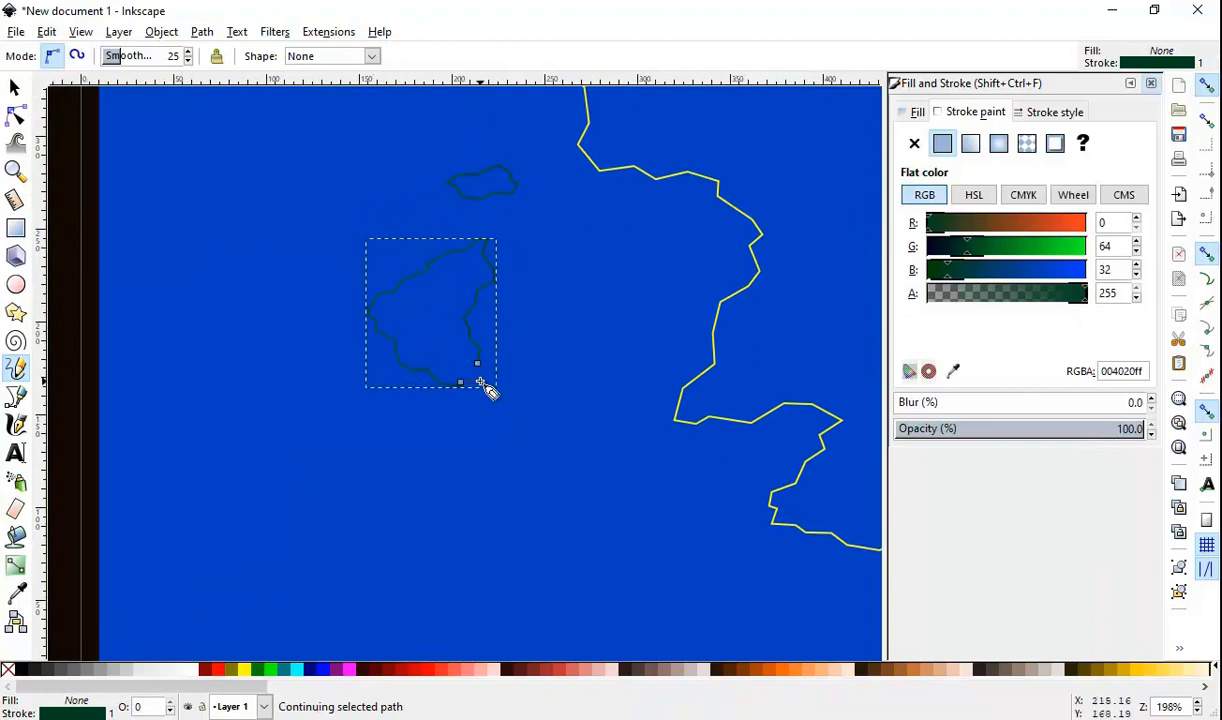
pyautogui.click(477, 363)
# Step: Draw two more small closed island outlines, one to the lower left of the large island and one below it
pyautogui.scroll(-3, 477, 363)
pyautogui.scroll(4, 457, 446)
pyautogui.click(414, 457)
pyautogui.doubleClick(402, 417)
pyautogui.moveTo(421, 324)
pyautogui.mouseDown()
pyautogui.moveTo(389, 317)
pyautogui.moveTo(358, 368)
pyautogui.moveTo(421, 324)
pyautogui.mouseUp()
# Step: Change the stroke color of all four island outlines to yellow, RGB 255, 255, 32
pyautogui.click(15, 88)
pyautogui.scroll(-3, 318, 200)
pyautogui.scroll(4, 440, 370)
pyautogui.press('Escape')
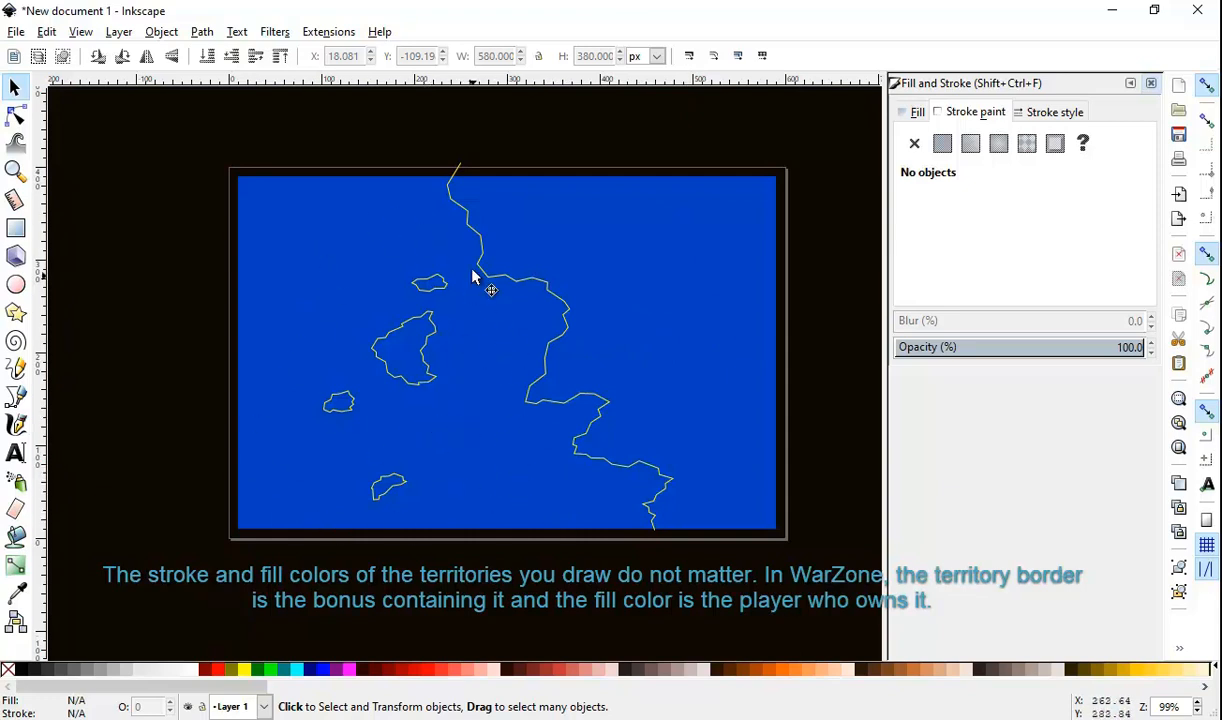
# Step: Divide the blue rectangle along the coastline into separate land and sea shapes
pyautogui.click(514, 287)
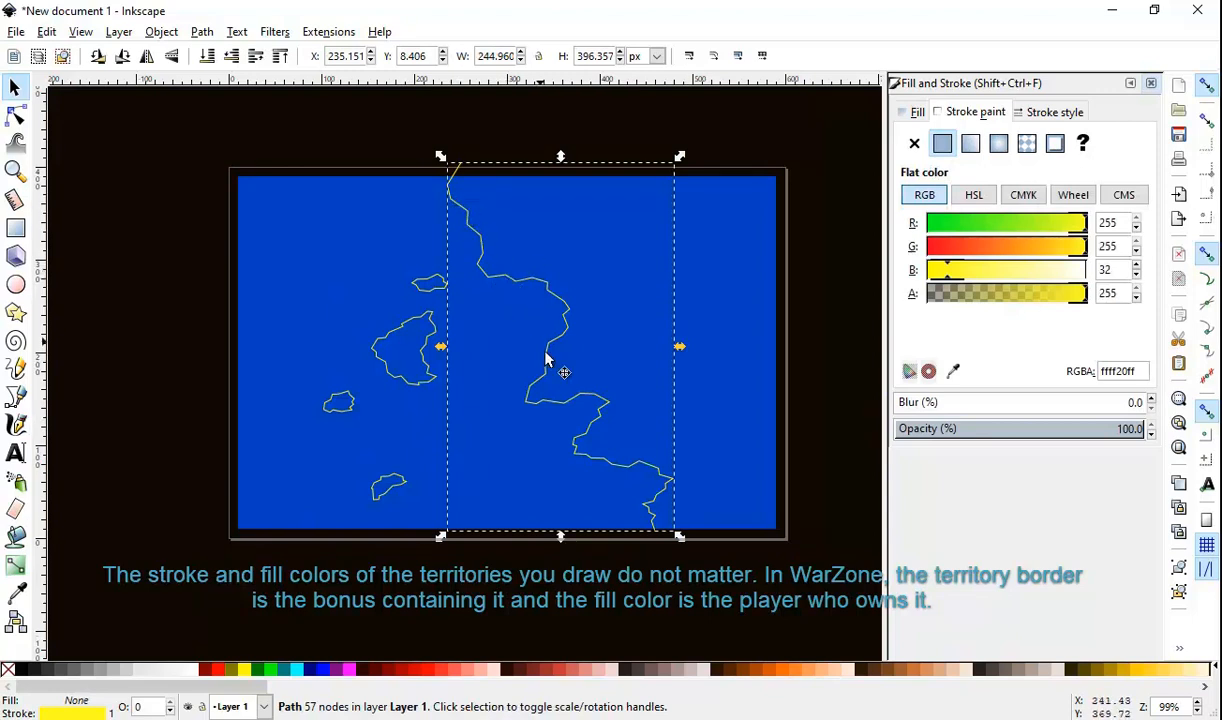
pyautogui.keyDown('shift'); pyautogui.click(637, 259); pyautogui.keyUp('shift')
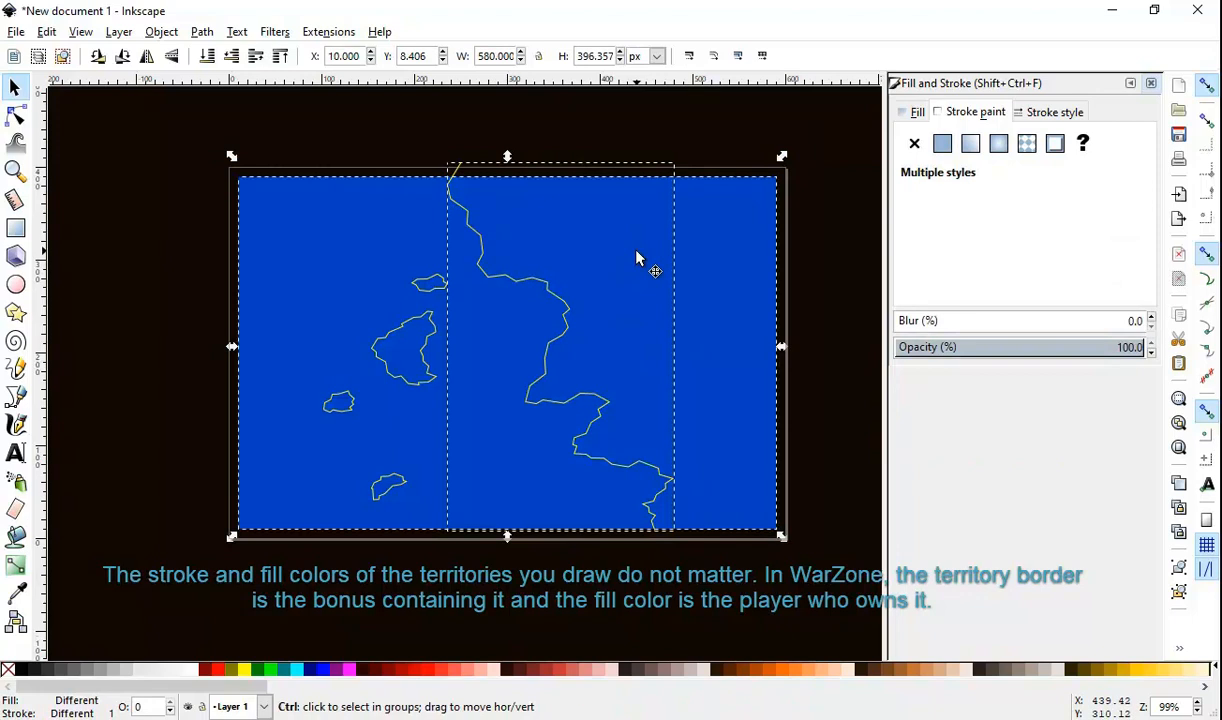
pyautogui.hotkey('ctrl', '/')
pyautogui.click(678, 581)
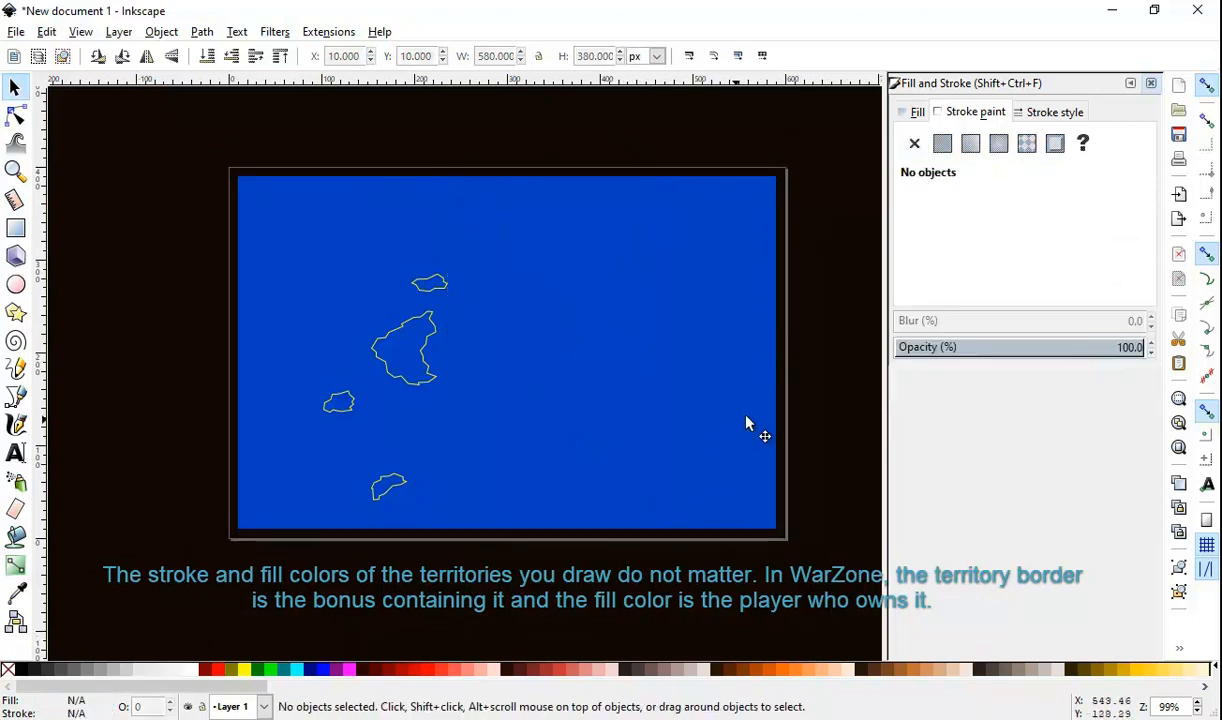
# Step: Fill the land shape to the right of the coastline with yellow, RGB 255, 255, 57
pyautogui.moveTo(668, 357); pyautogui.dragTo(712, 335)
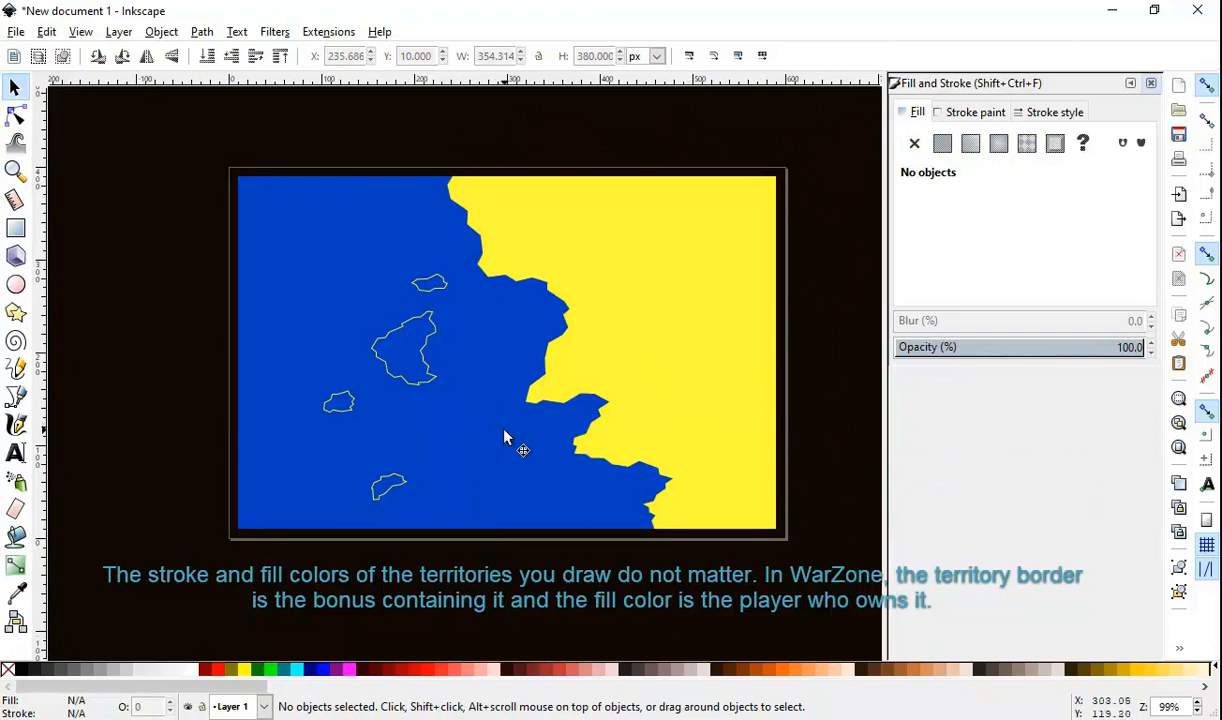
pyautogui.moveTo(503, 433); pyautogui.dragTo(492, 476)
pyautogui.hotkey('ctrl', 'z')
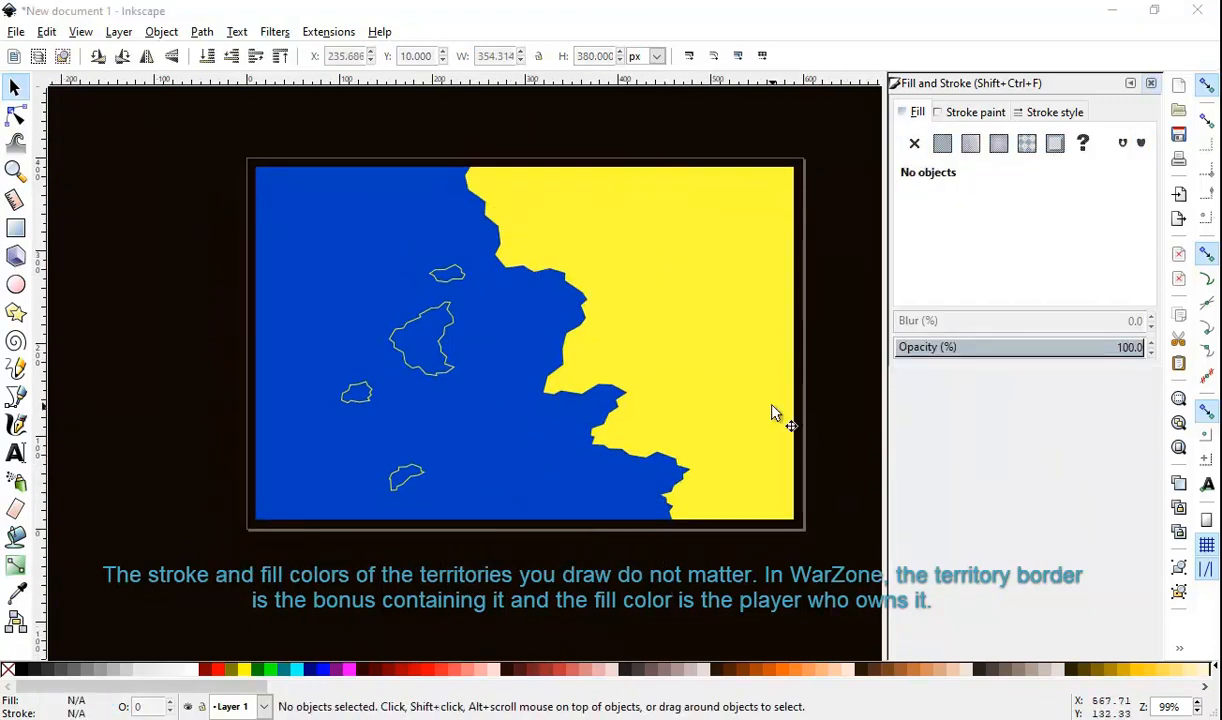
pyautogui.click(700, 378)
# Step: Give all four islands a flat dark green fill, RGB 0, 98, 0
pyautogui.click(437, 279)
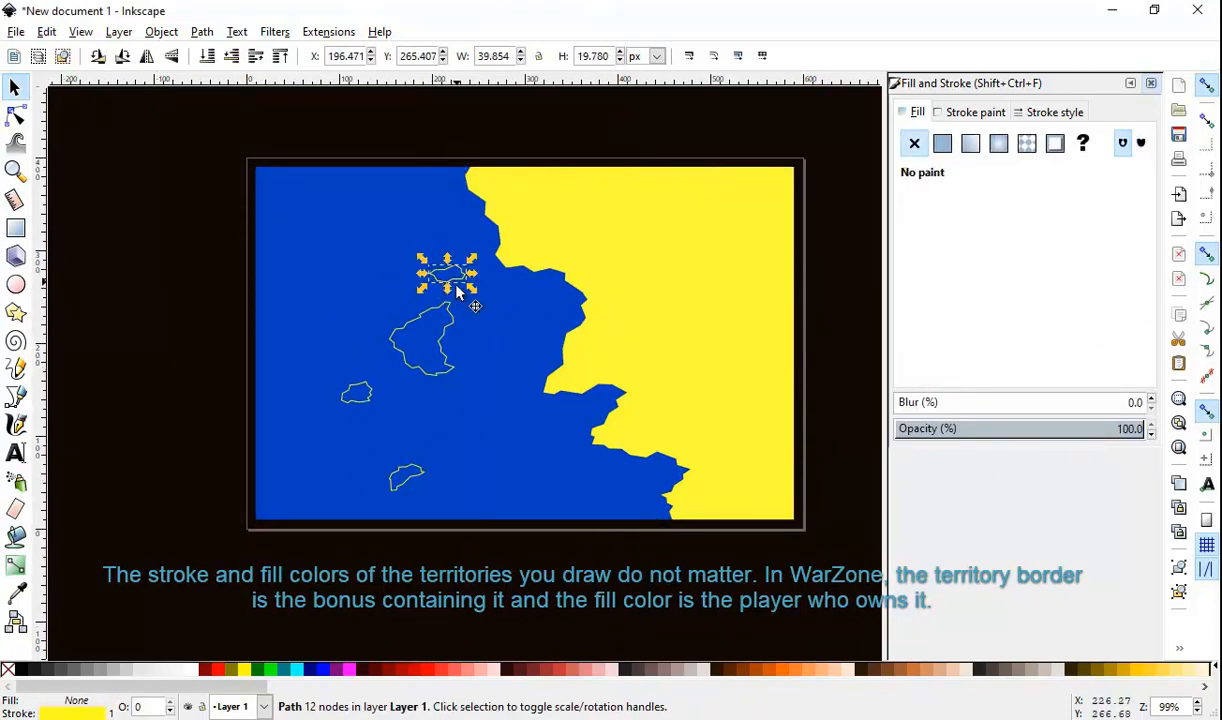
pyautogui.moveTo(463, 537); pyautogui.dragTo(294, 224)
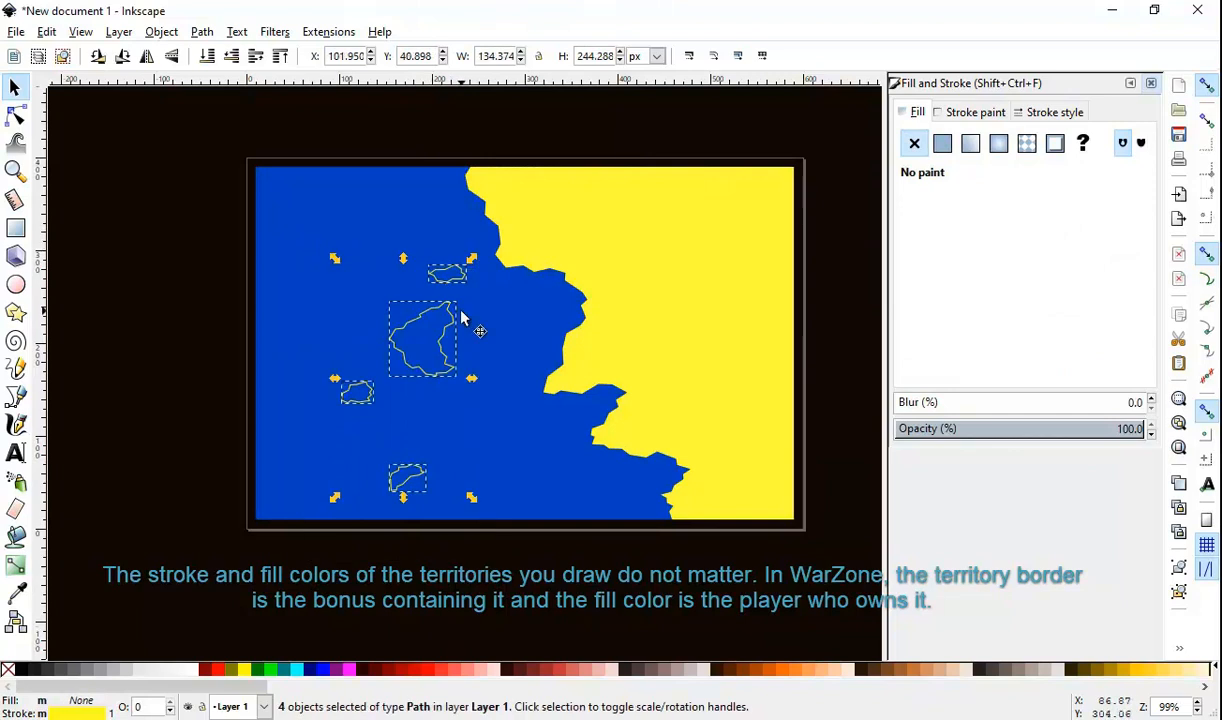
pyautogui.click(957, 114)
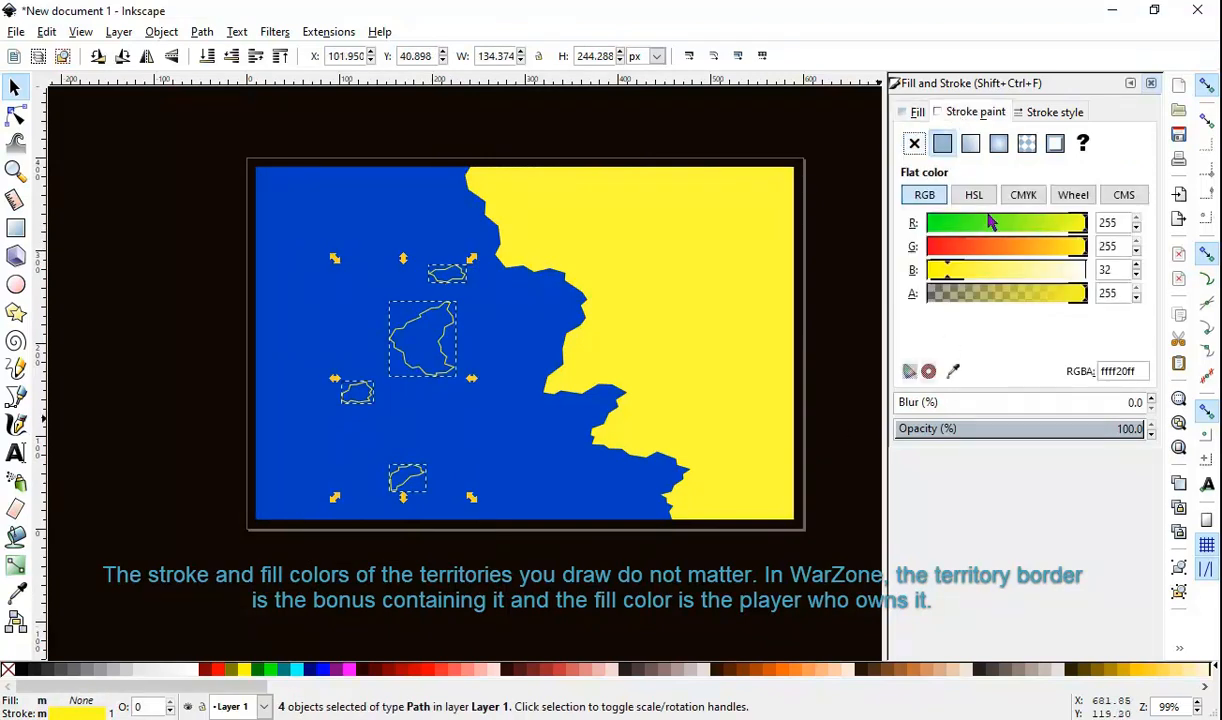
pyautogui.click(919, 112)
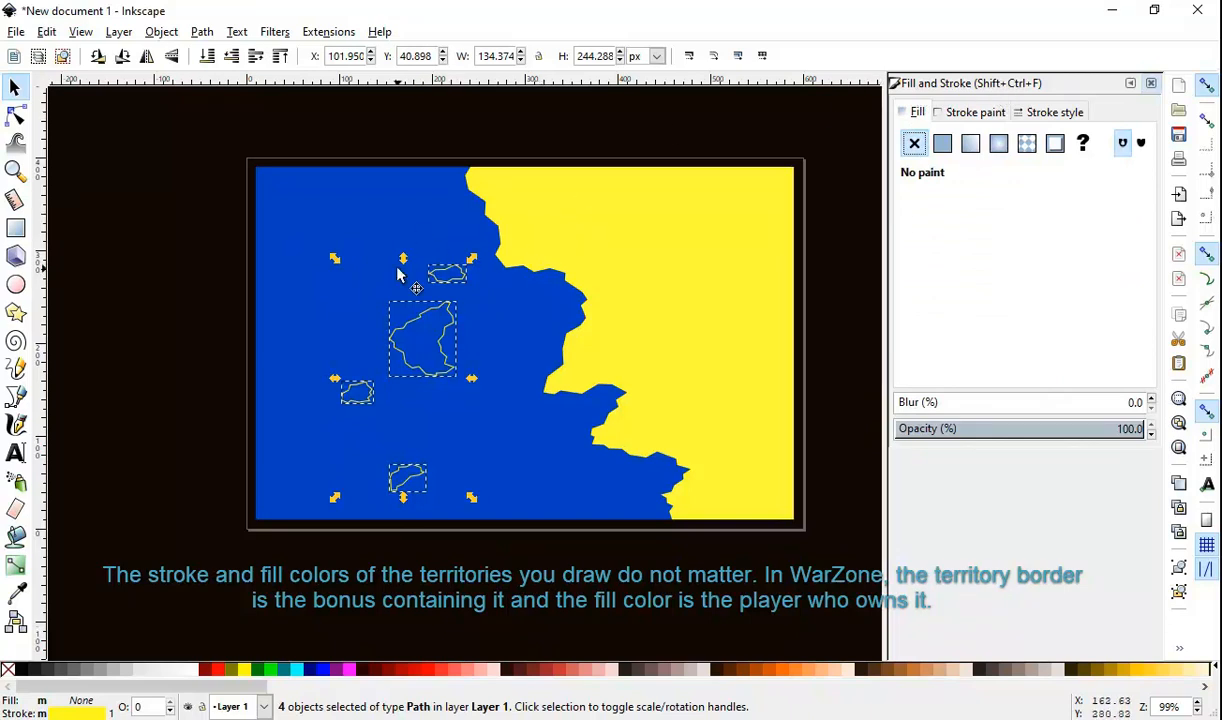
pyautogui.click(941, 145)
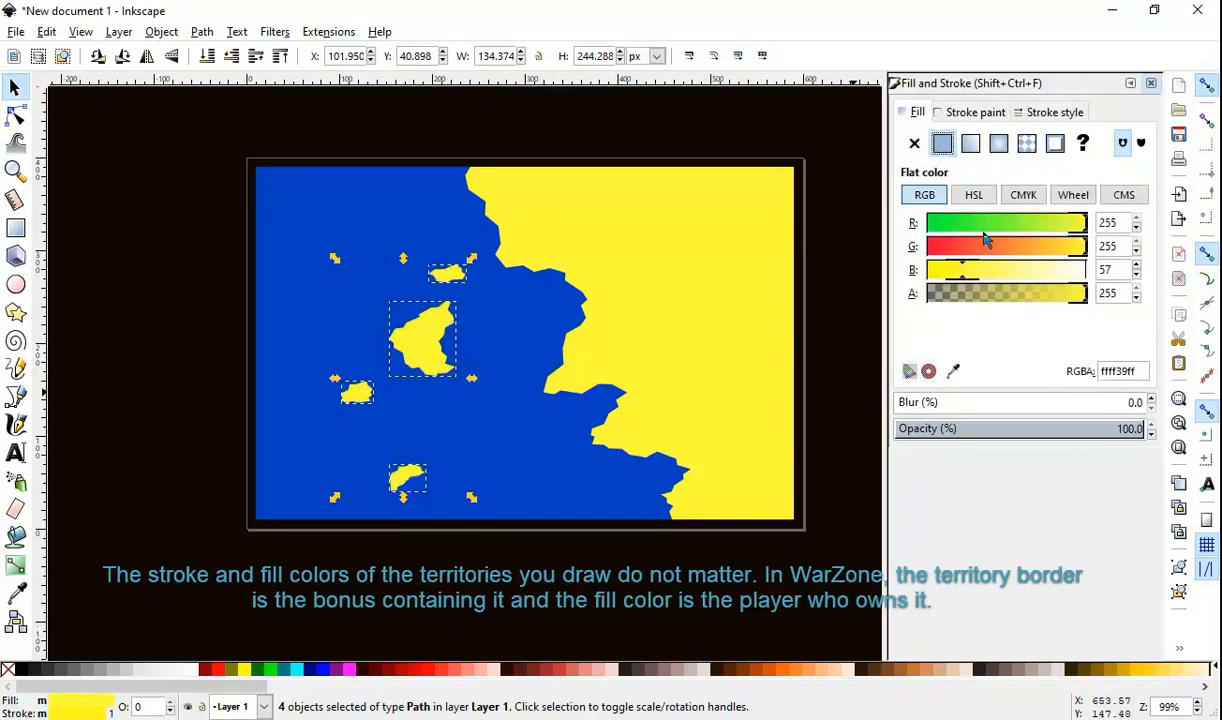
pyautogui.moveTo(1000, 223); pyautogui.dragTo(716, 228)
pyautogui.moveTo(958, 277); pyautogui.dragTo(807, 267)
pyautogui.click(988, 247)
pyautogui.scroll(4, 437, 305)
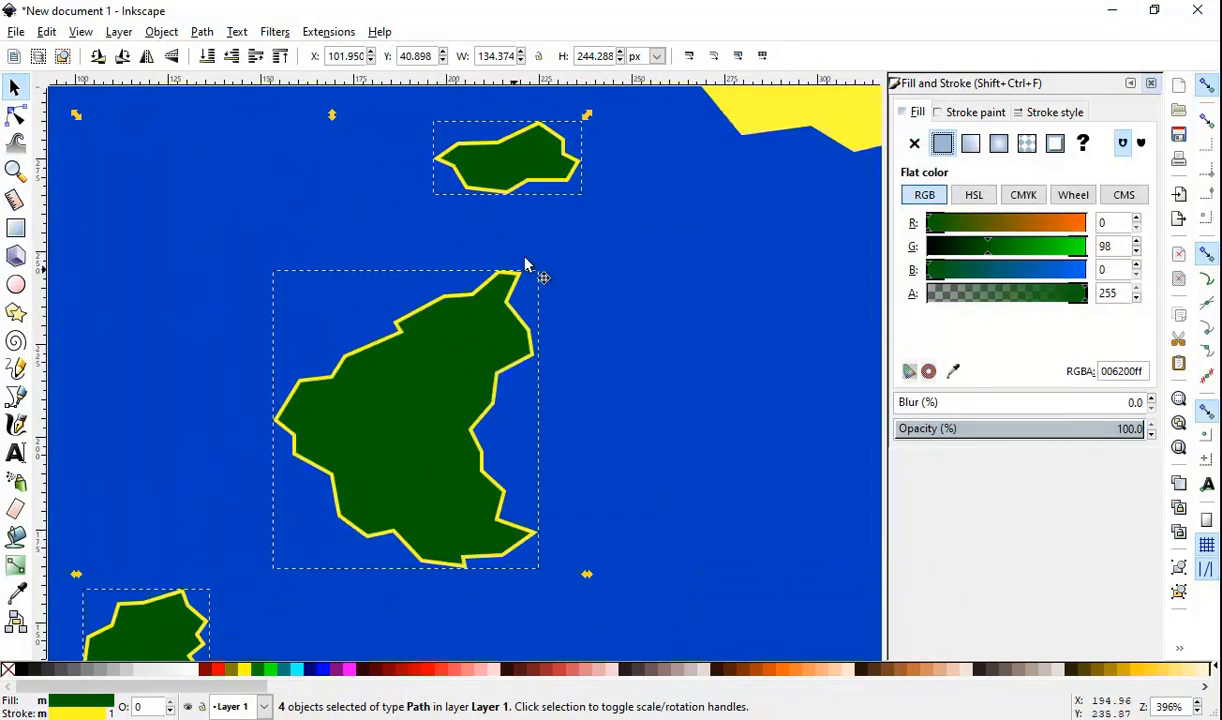
pyautogui.scroll(-4, 526, 238)
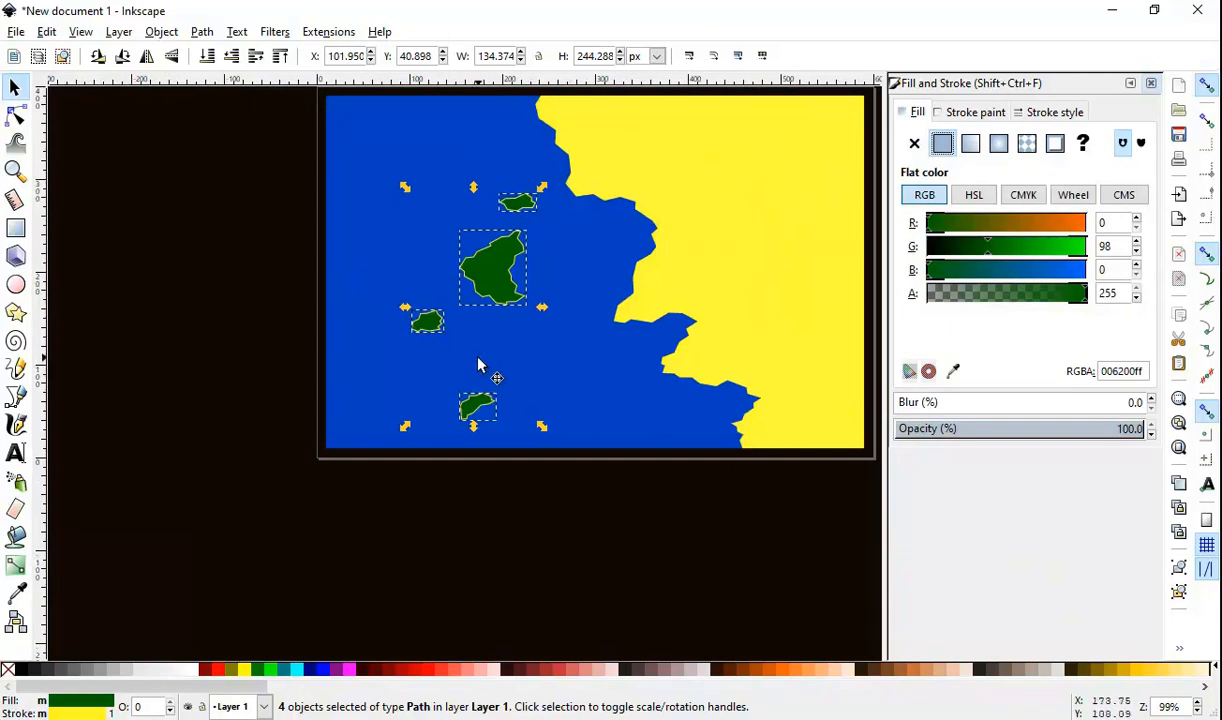
pyautogui.click(559, 469)
# Step: Add a flat red stroke, RGB 255, 0, 32, to the yellow land shape
pyautogui.click(775, 290)
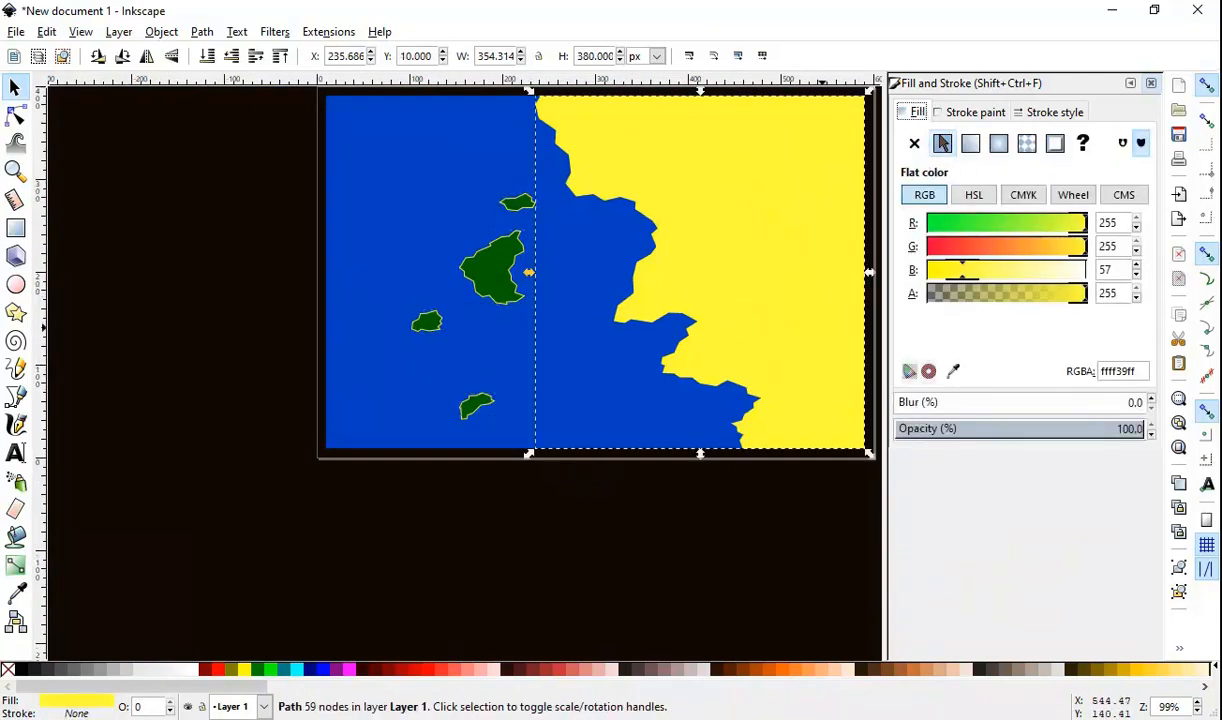
pyautogui.click(968, 112)
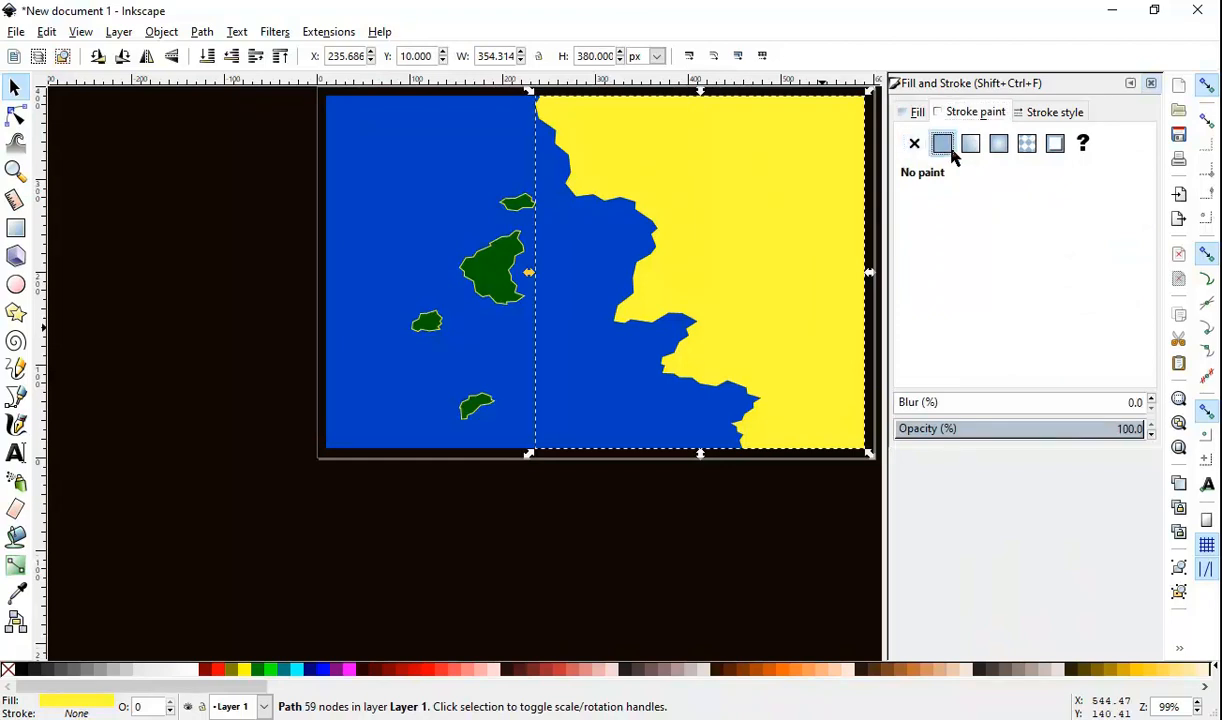
pyautogui.click(943, 145)
pyautogui.moveTo(987, 246); pyautogui.dragTo(838, 243)
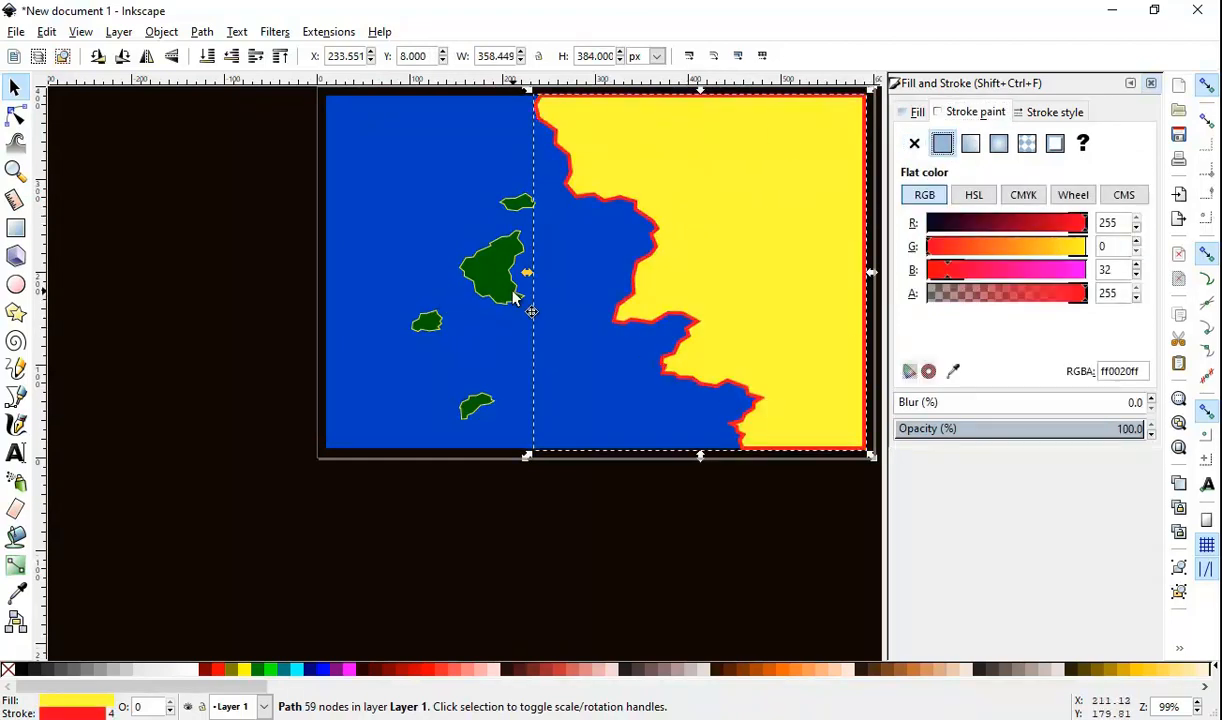
# Step: Set the stroke width of the yellow land shape to 1 px
pyautogui.keyDown('ctrl'); pyautogui.scroll(4, 656, 272); pyautogui.keyUp('ctrl')
pyautogui.keyDown('ctrl'); pyautogui.scroll(-3, 603, 255); pyautogui.keyUp('ctrl')
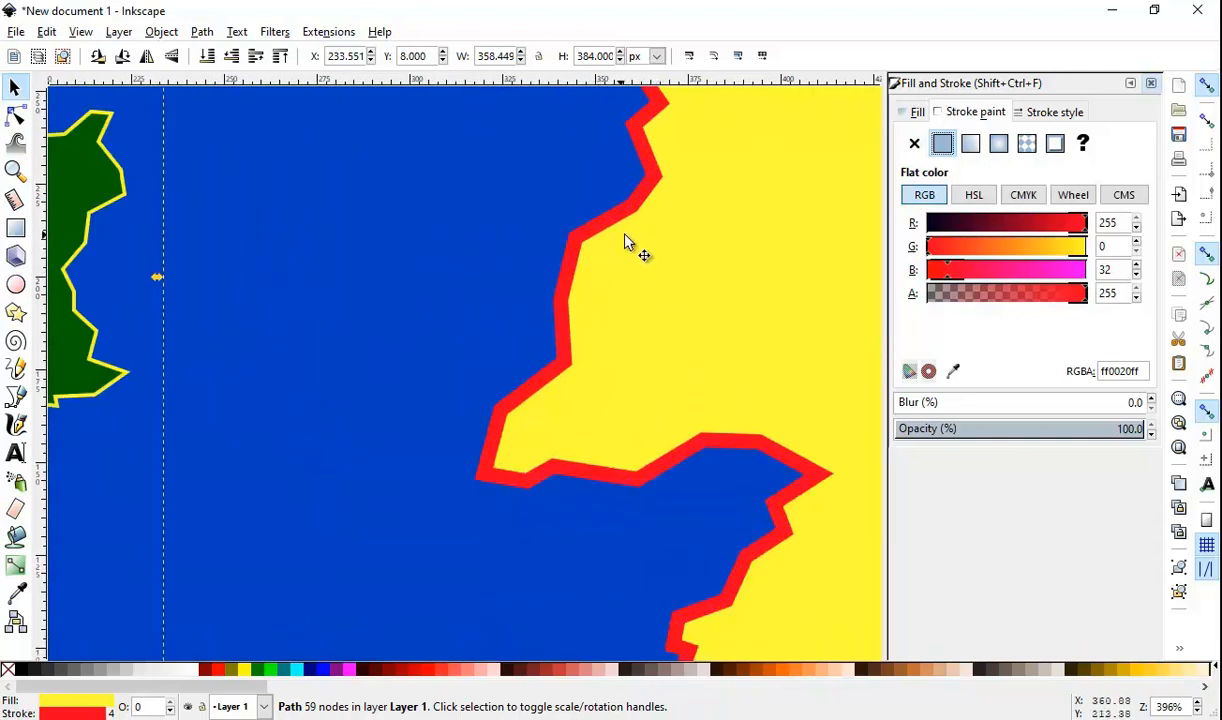
pyautogui.click(1052, 116)
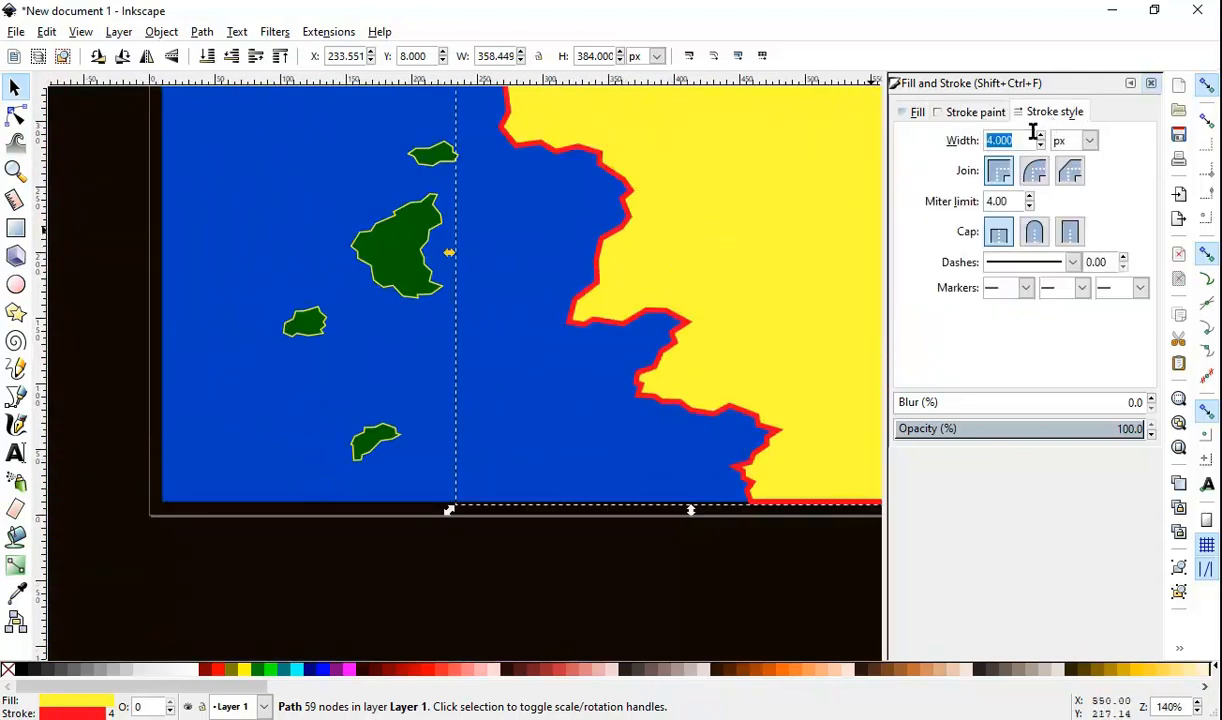
pyautogui.write('1')
pyautogui.press('Return')
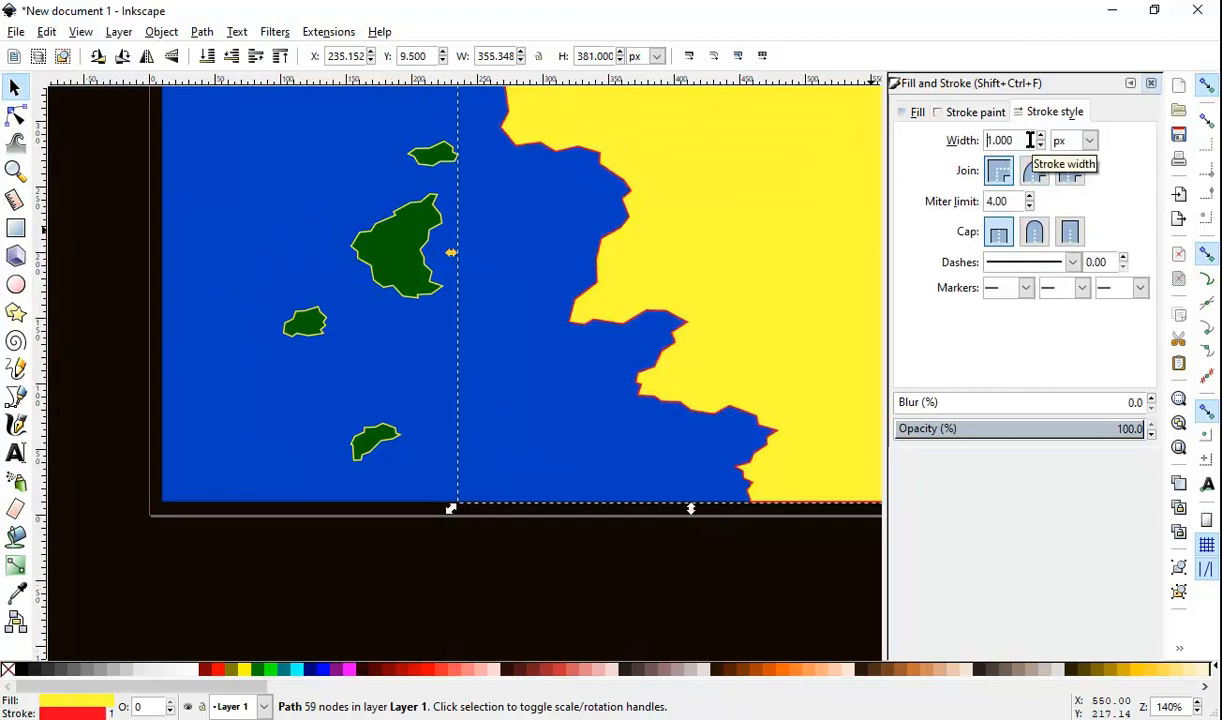
pyautogui.moveTo(1028, 140); pyautogui.dragTo(953, 133)
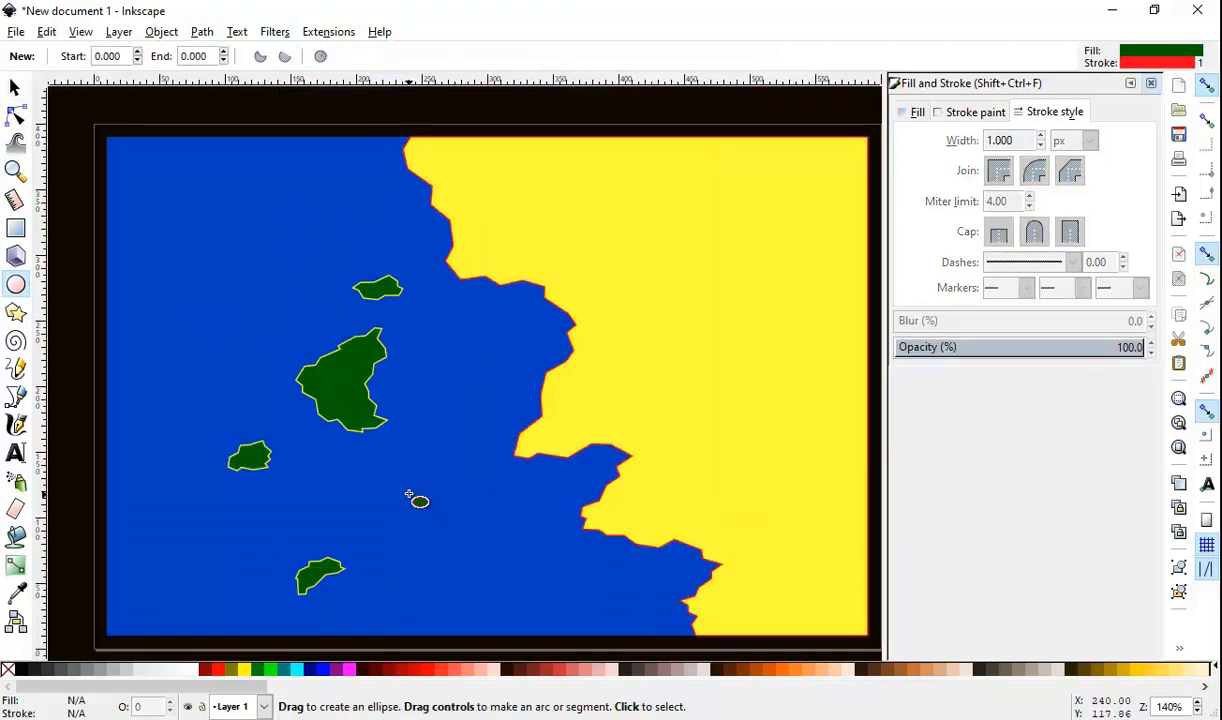
# Step: Draw an ellipse in the open sea below the islands and set its width and height to 20 px
pyautogui.moveTo(425, 490)
pyautogui.mouseDown()
pyautogui.moveTo(455, 528)
pyautogui.moveTo(486, 520)
pyautogui.moveTo(455, 538)
pyautogui.moveTo(487, 542)
pyautogui.moveTo(464, 564)
pyautogui.moveTo(483, 558)
pyautogui.moveTo(512, 581)
pyautogui.mouseUp()
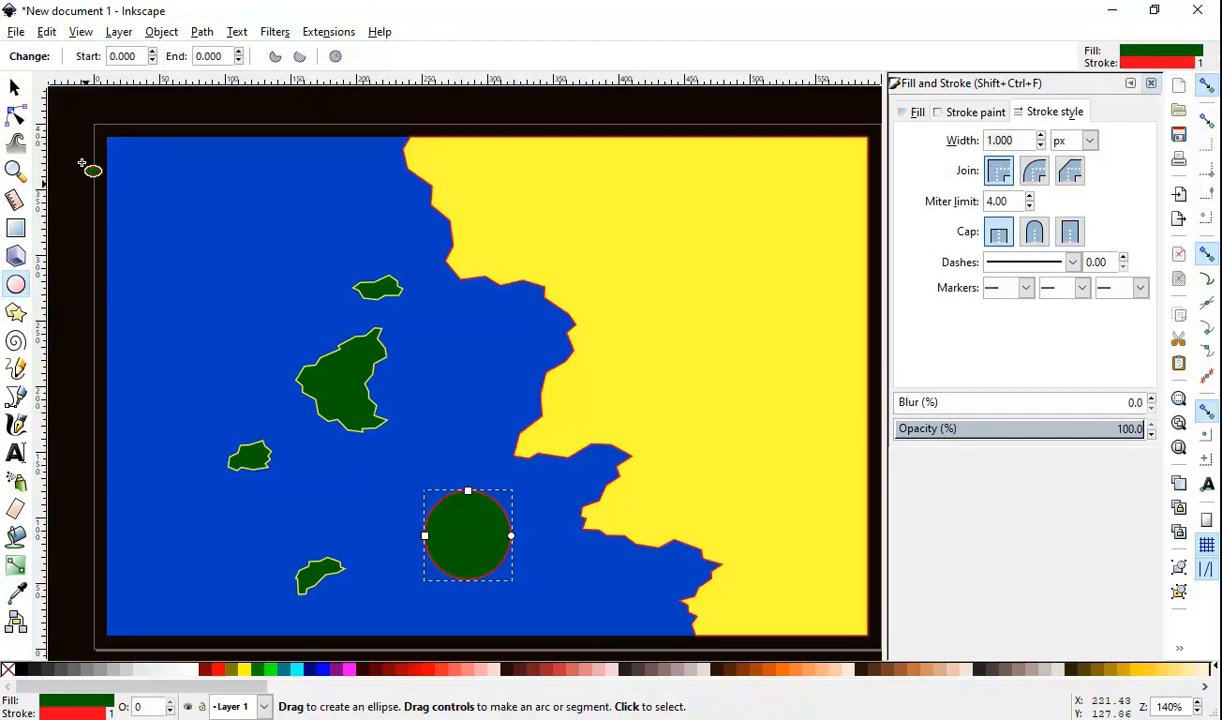
pyautogui.click(15, 89)
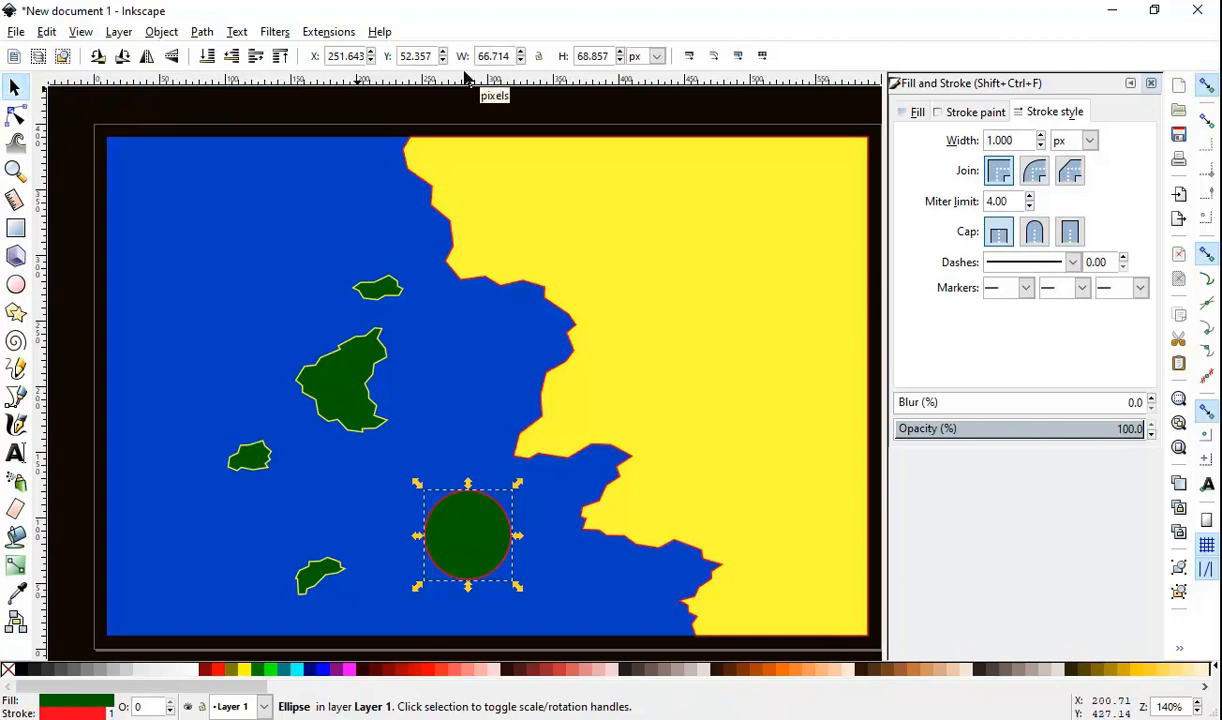
pyautogui.hotkey('ctrl', 'a')
pyautogui.write('20')
pyautogui.press('Tab')
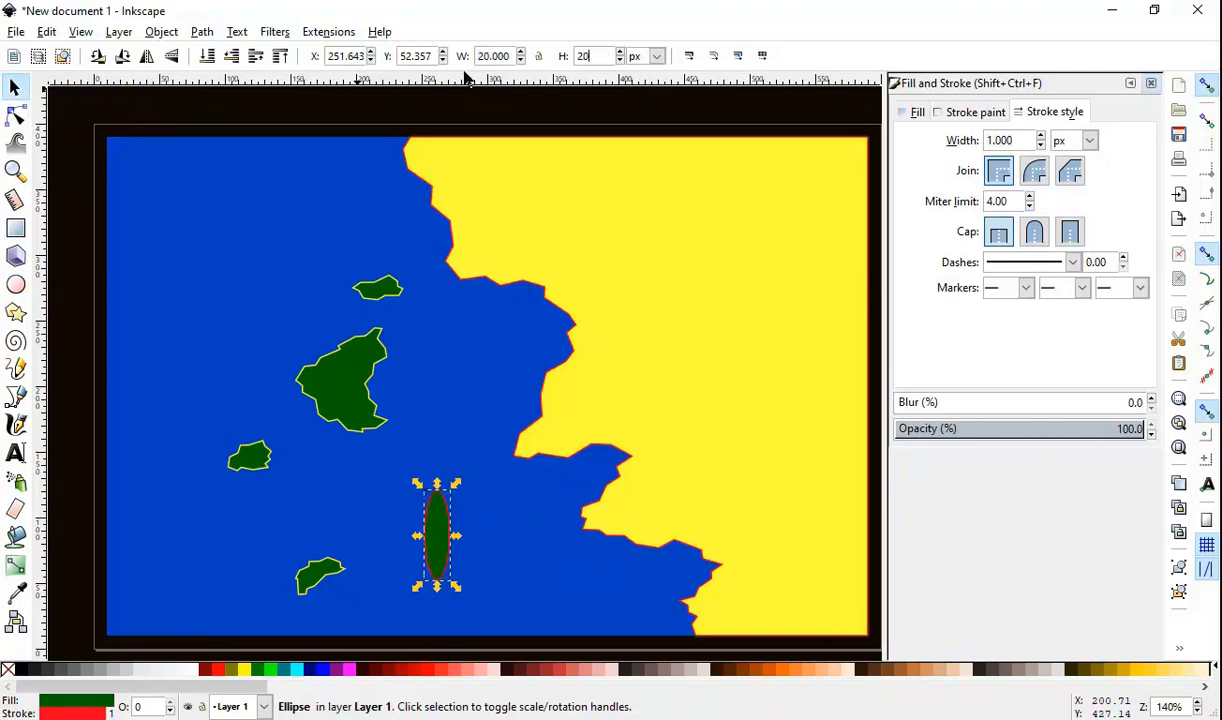
pyautogui.write('20')
pyautogui.press('Return')
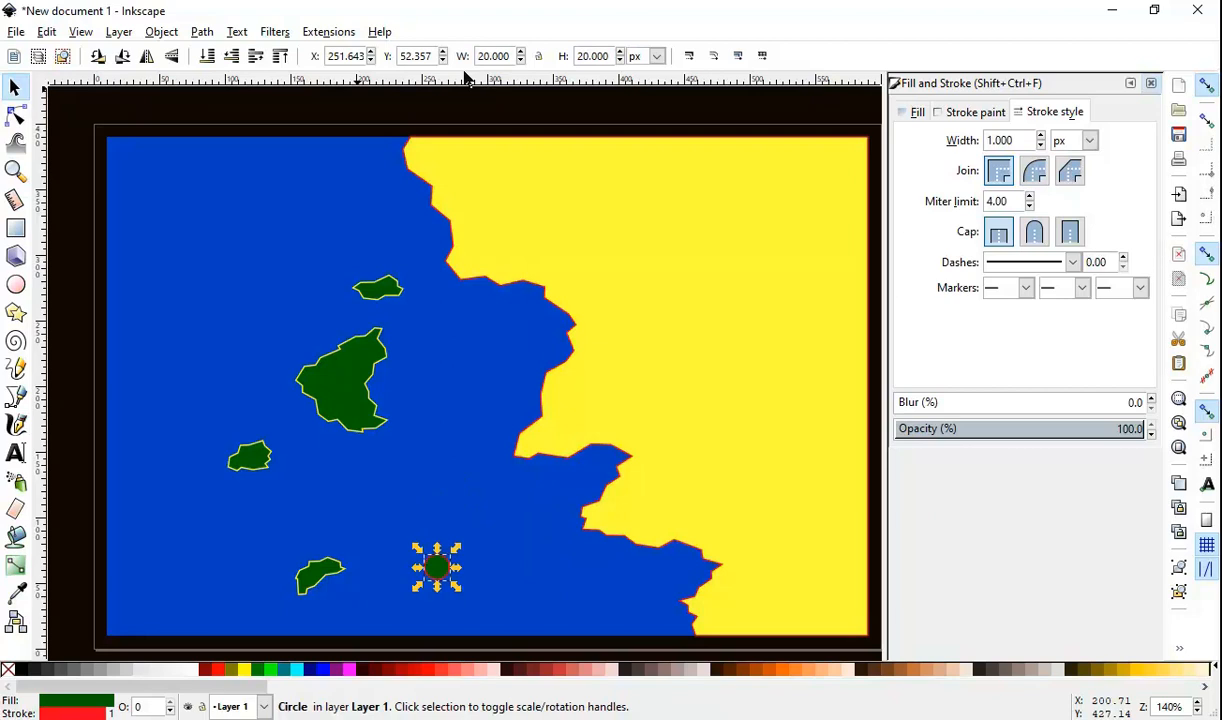
# Step: Move the 20 px circle around the islands and land as a size reference, leaving it in the sea above the southernmost island
pyautogui.scroll(2, 421, 575)
pyautogui.moveTo(449, 580); pyautogui.dragTo(519, 427)
pyautogui.scroll(-2, 580, 319)
pyautogui.scroll(3, 437, 291)
pyautogui.moveTo(776, 513); pyautogui.dragTo(613, 343)
pyautogui.click(504, 259)
pyautogui.moveTo(581, 208); pyautogui.dragTo(605, 193)
pyautogui.moveTo(530, 252); pyautogui.dragTo(536, 255)
pyautogui.scroll(-3, 679, 294)
pyautogui.moveTo(578, 128); pyautogui.dragTo(543, 545)
pyautogui.scroll(-1, 543, 545)
pyautogui.scroll(-3, 543, 545)
pyautogui.moveTo(527, 276); pyautogui.dragTo(444, 396)
# Step: Enlarge the southernmost island outward from its upper corner nearest the circle, and deselect it
pyautogui.click(370, 519)
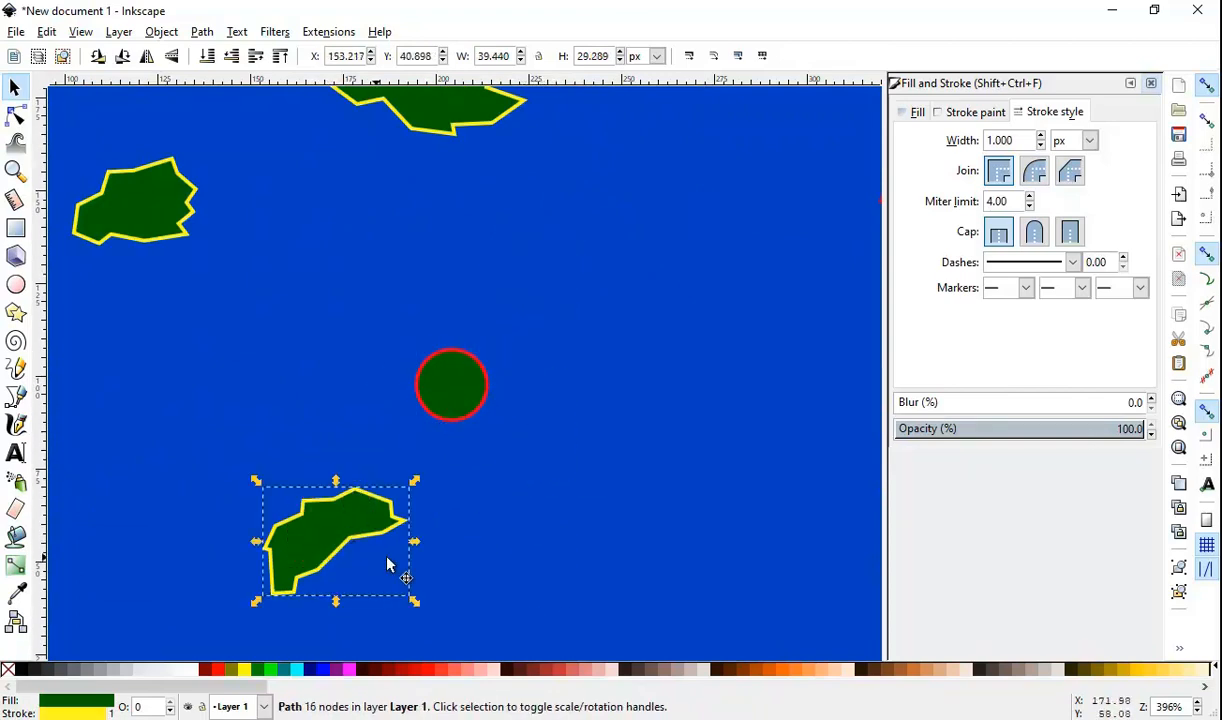
pyautogui.moveTo(415, 486); pyautogui.dragTo(537, 349)
pyautogui.press('5')
pyautogui.scroll(1, 508, 298)
pyautogui.press('Escape')
# Step: Draw a jagged pencil border about 65 by 75 px across the base of the yellow peninsula, starting and ending in the sea
pyautogui.press('p')
pyautogui.scroll(4, 640, 287)
pyautogui.scroll(-1, 640, 269)
pyautogui.hscroll(1, 586, 265)
pyautogui.hscroll(1, 586, 266)
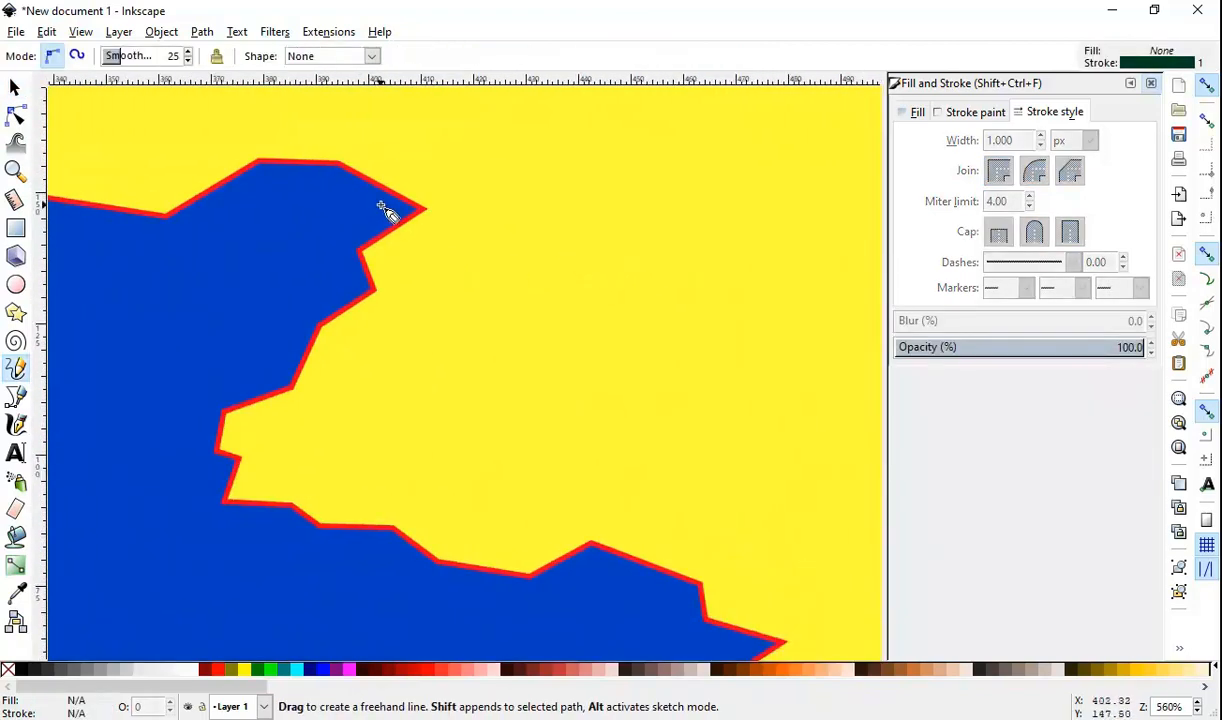
pyautogui.click(368, 205)
pyautogui.click(490, 213)
pyautogui.click(490, 213)
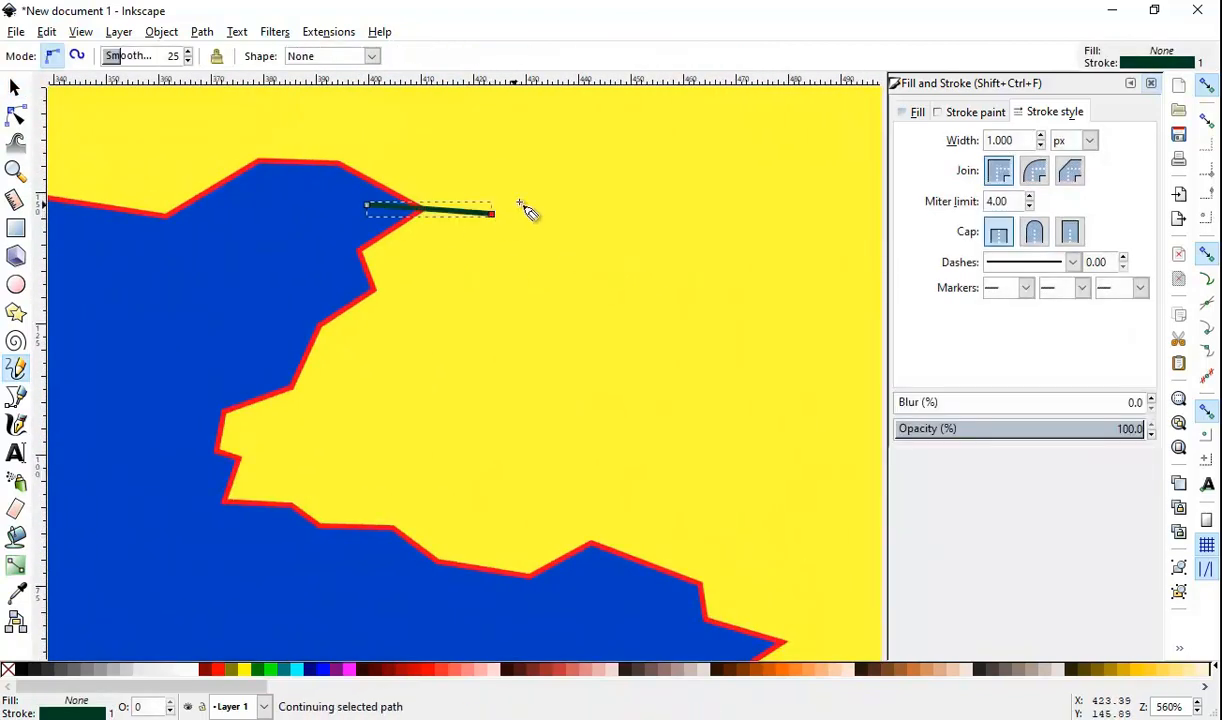
pyautogui.doubleClick(534, 202)
pyautogui.click(594, 210)
pyautogui.click(629, 242)
pyautogui.click(684, 260)
pyautogui.click(699, 273)
pyautogui.click(655, 284)
pyautogui.click(652, 299)
pyautogui.click(610, 312)
pyautogui.click(541, 352)
pyautogui.click(571, 358)
pyautogui.click(545, 379)
pyautogui.click(571, 399)
pyautogui.click(640, 420)
pyautogui.click(616, 432)
pyautogui.click(609, 451)
pyautogui.click(569, 470)
pyautogui.click(571, 490)
pyautogui.click(553, 509)
pyautogui.click(570, 515)
pyautogui.doubleClick(630, 592)
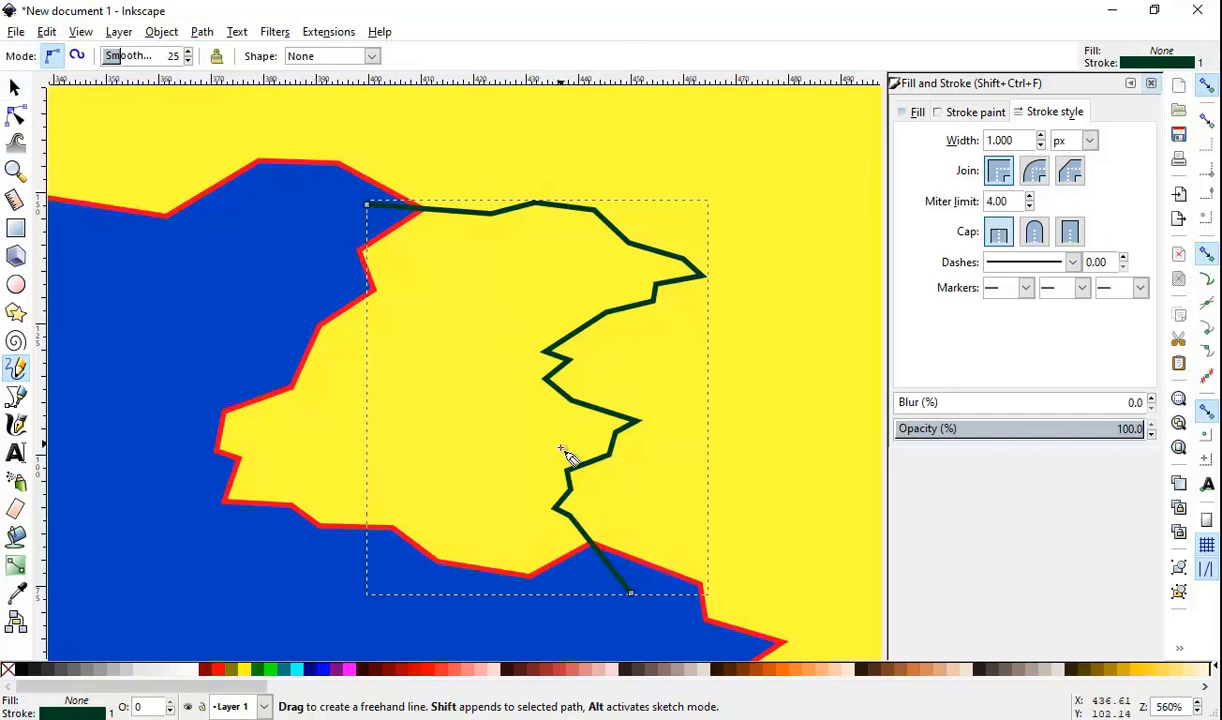
# Step: Convert the stroke of the jagged border line to a path
pyautogui.click(15, 90)
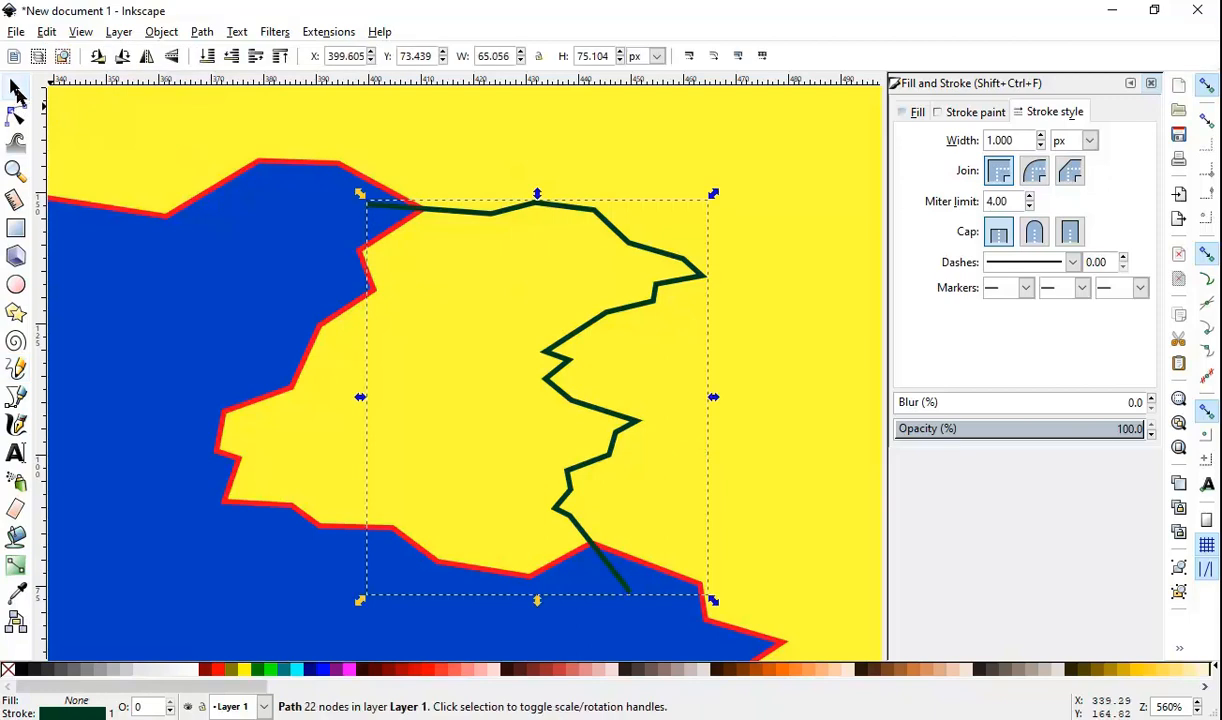
pyautogui.click(165, 31)
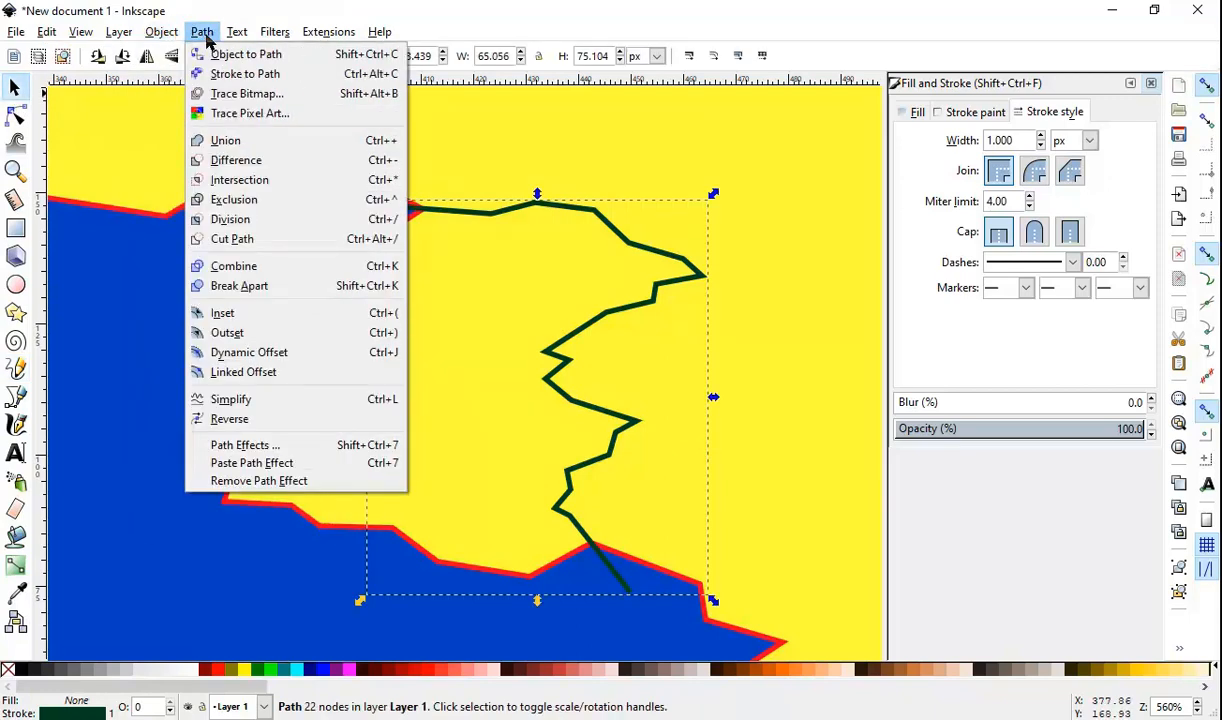
pyautogui.click(212, 36)
pyautogui.click(209, 32)
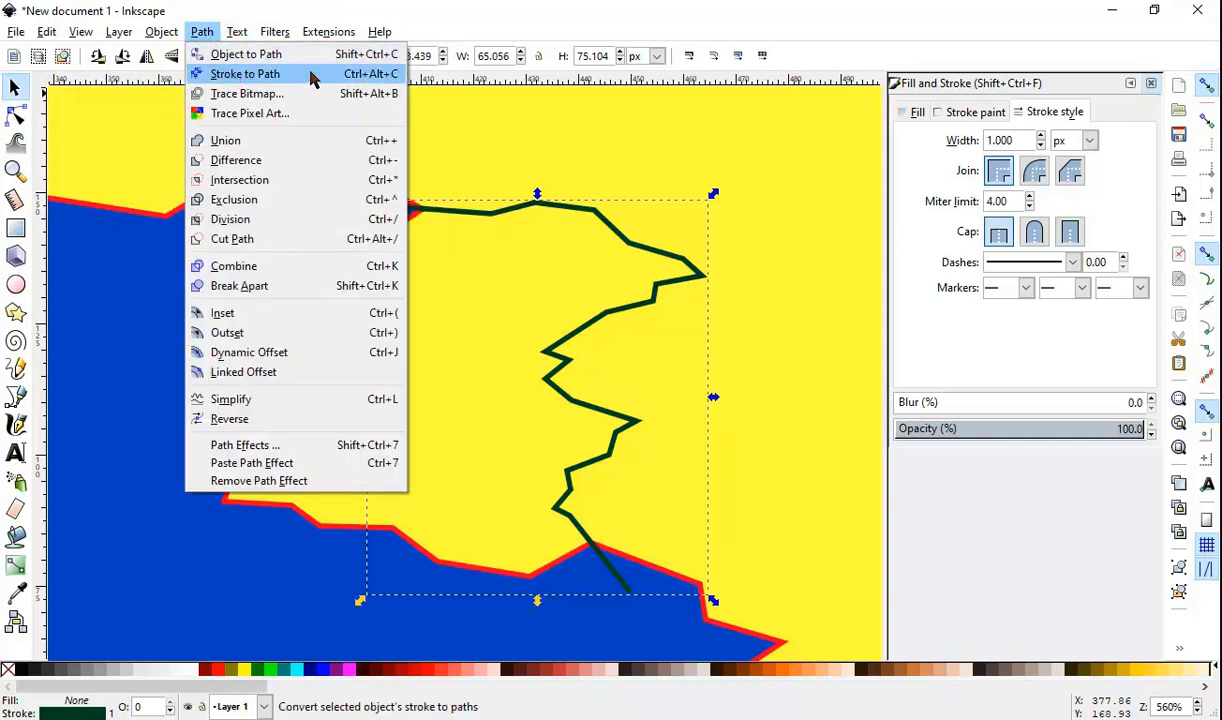
pyautogui.click(290, 75)
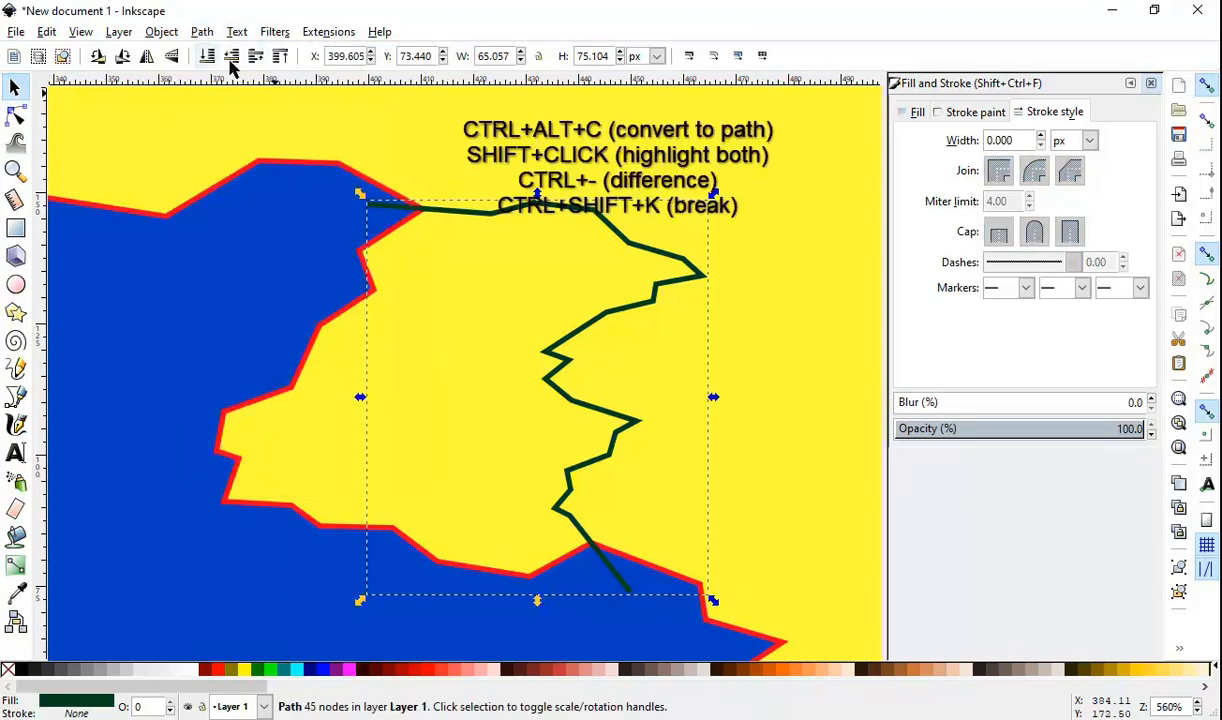
pyautogui.click(203, 34)
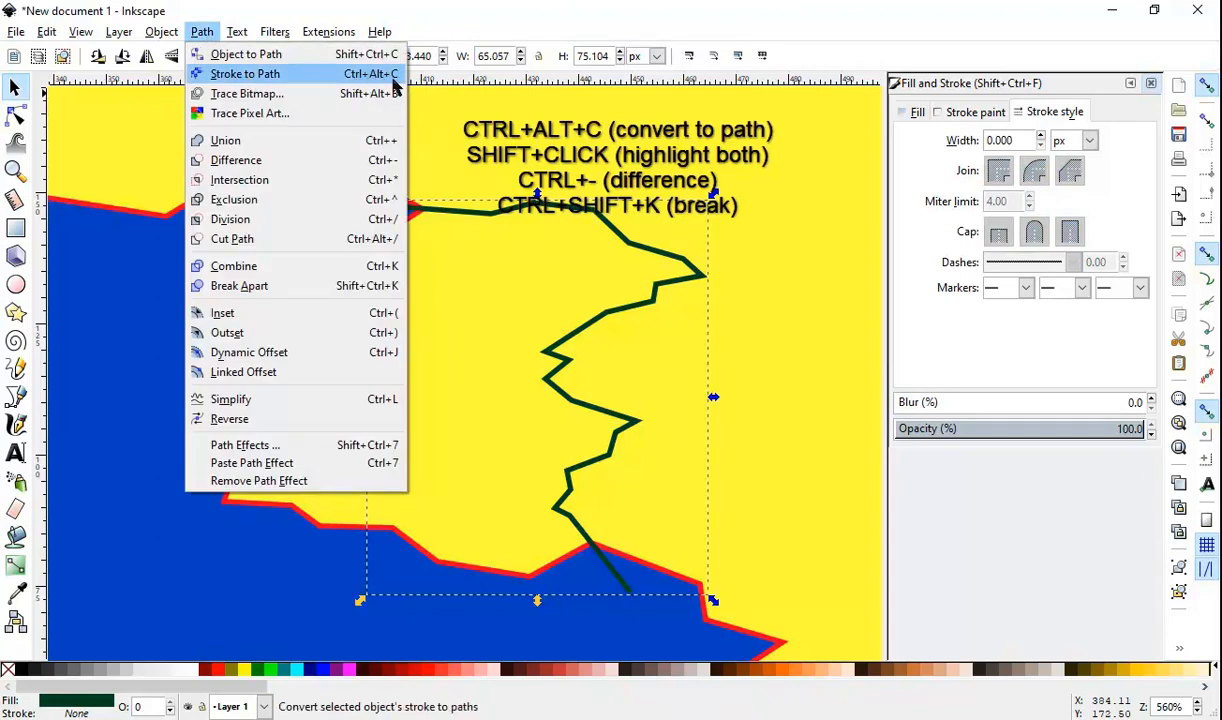
pyautogui.click(212, 34)
# Step: Subtract the border path from the yellow land with Difference and break the result apart into separate territories
pyautogui.press('-')
pyautogui.press('-')
pyautogui.press('-')
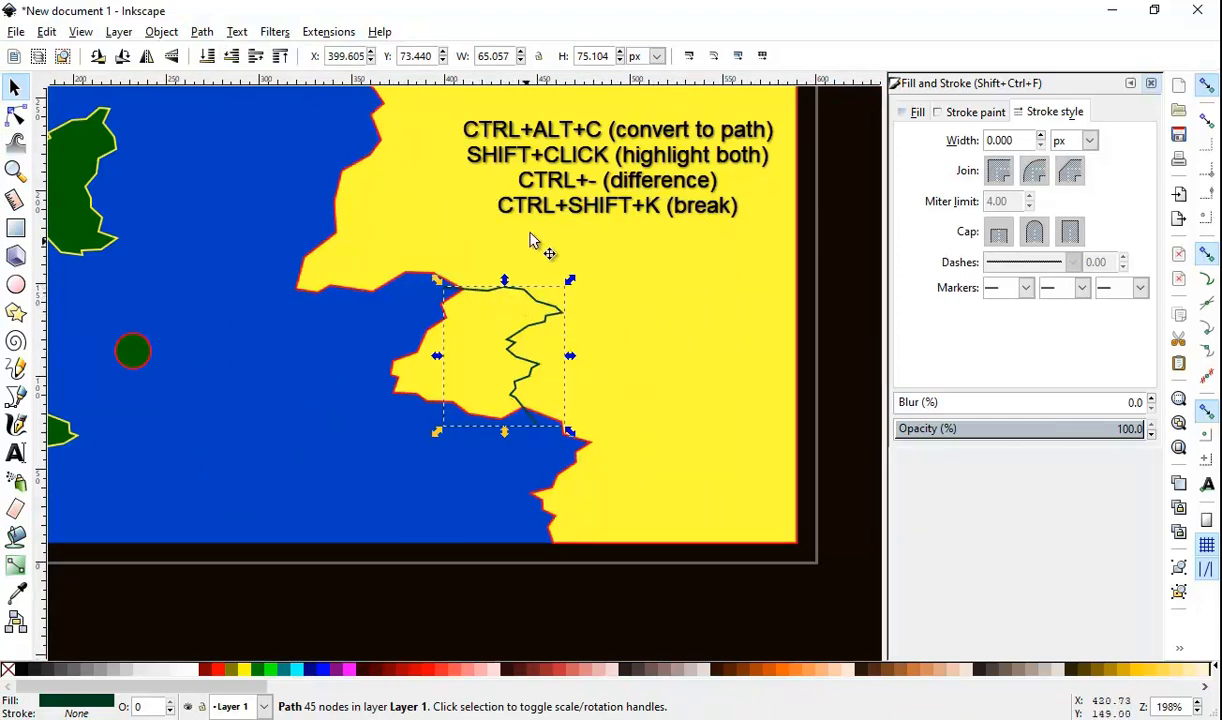
pyautogui.keyDown('shift'); pyautogui.click(555, 237); pyautogui.keyUp('shift')
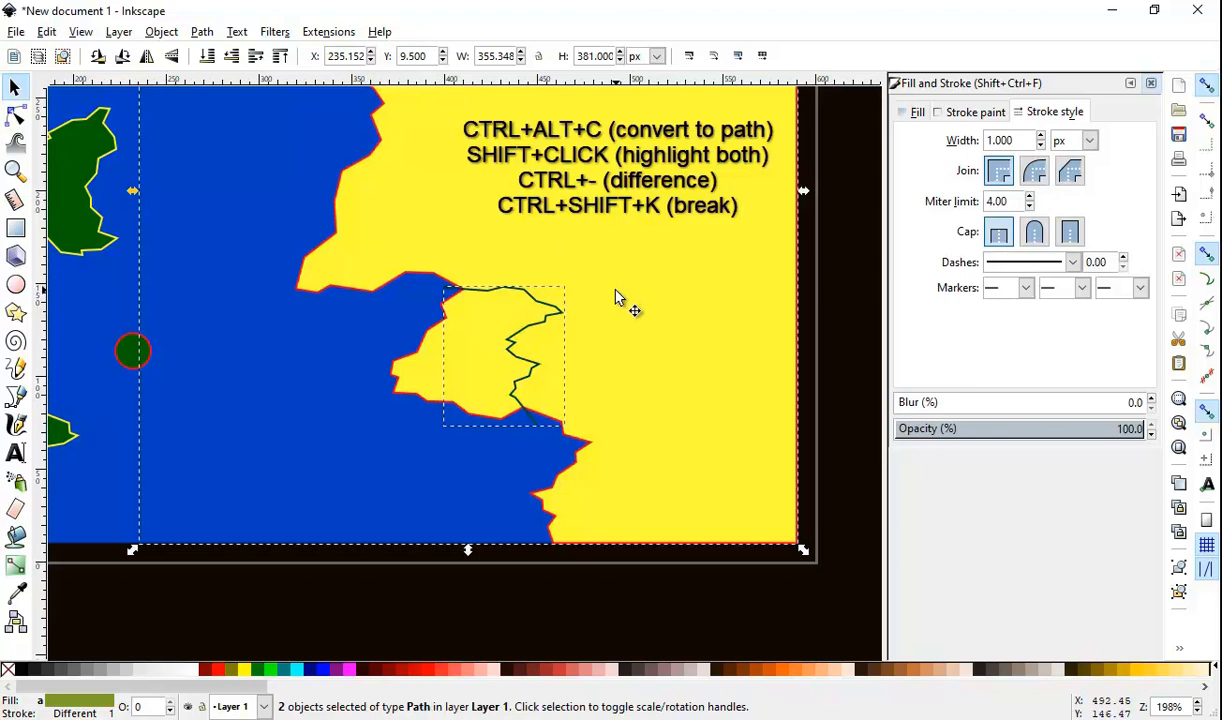
pyautogui.press('ctrl')
pyautogui.hotkey('ctrl', '-')
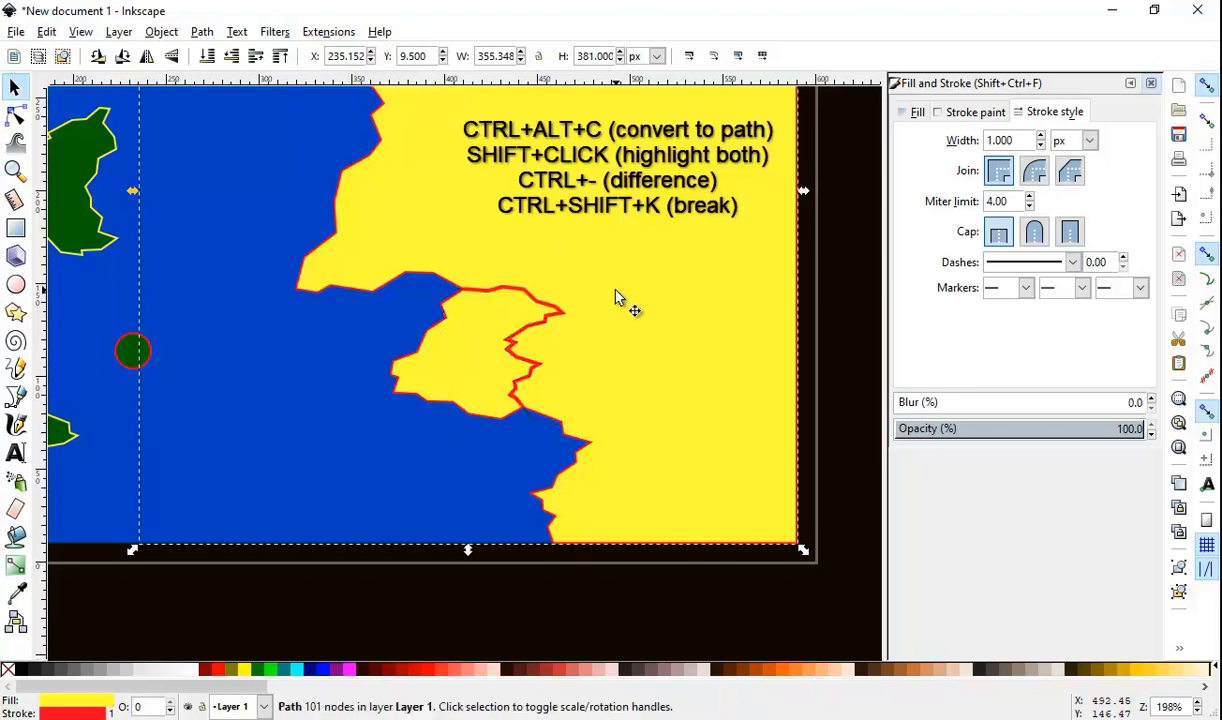
pyautogui.hotkey('ctrl', 'shift', 'k')
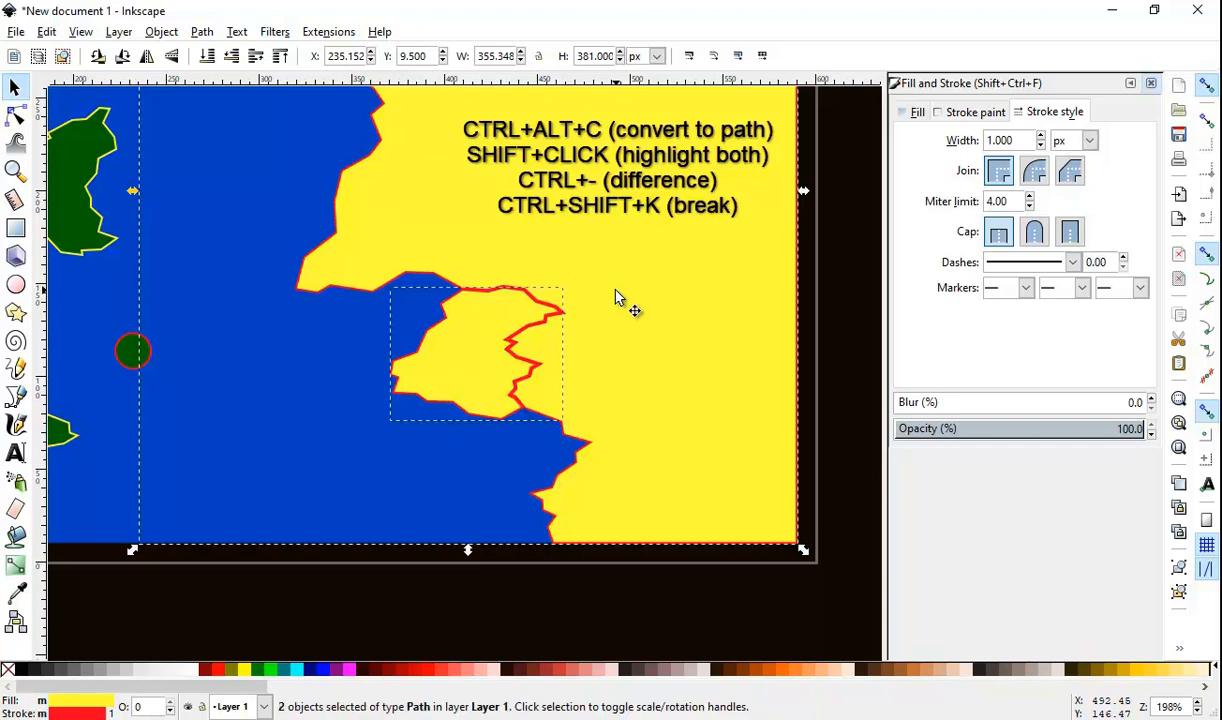
pyautogui.click(166, 35)
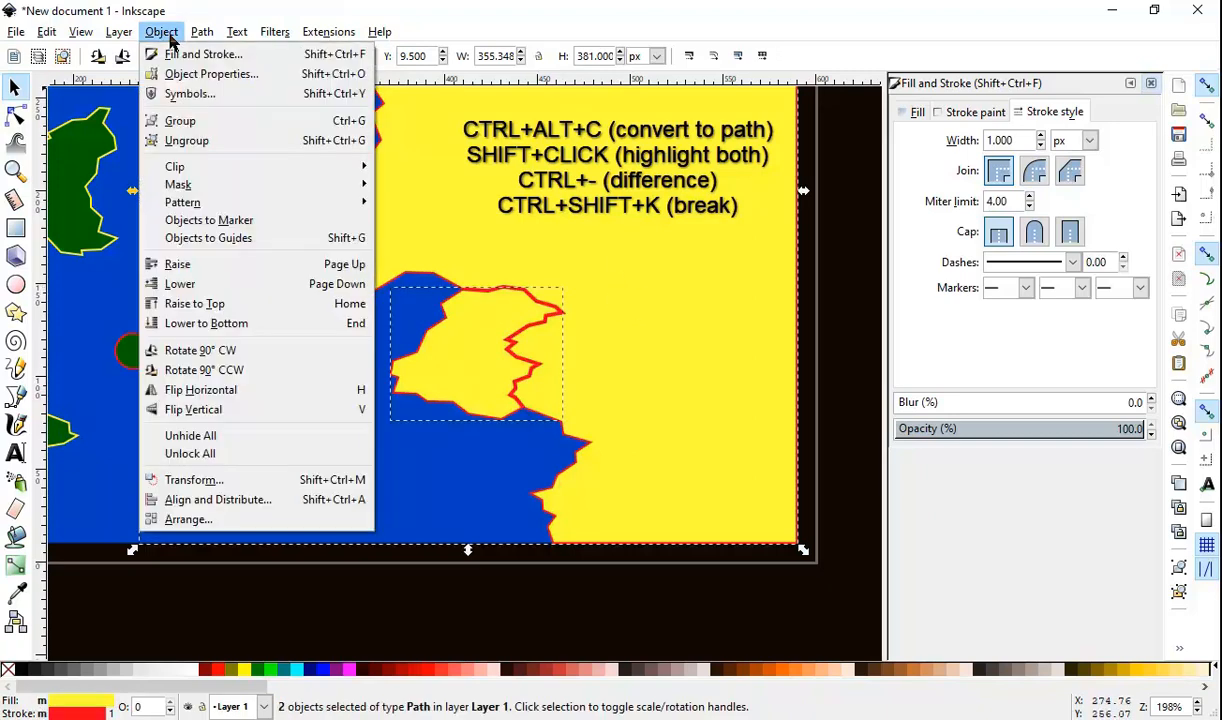
pyautogui.moveTo(209, 37)
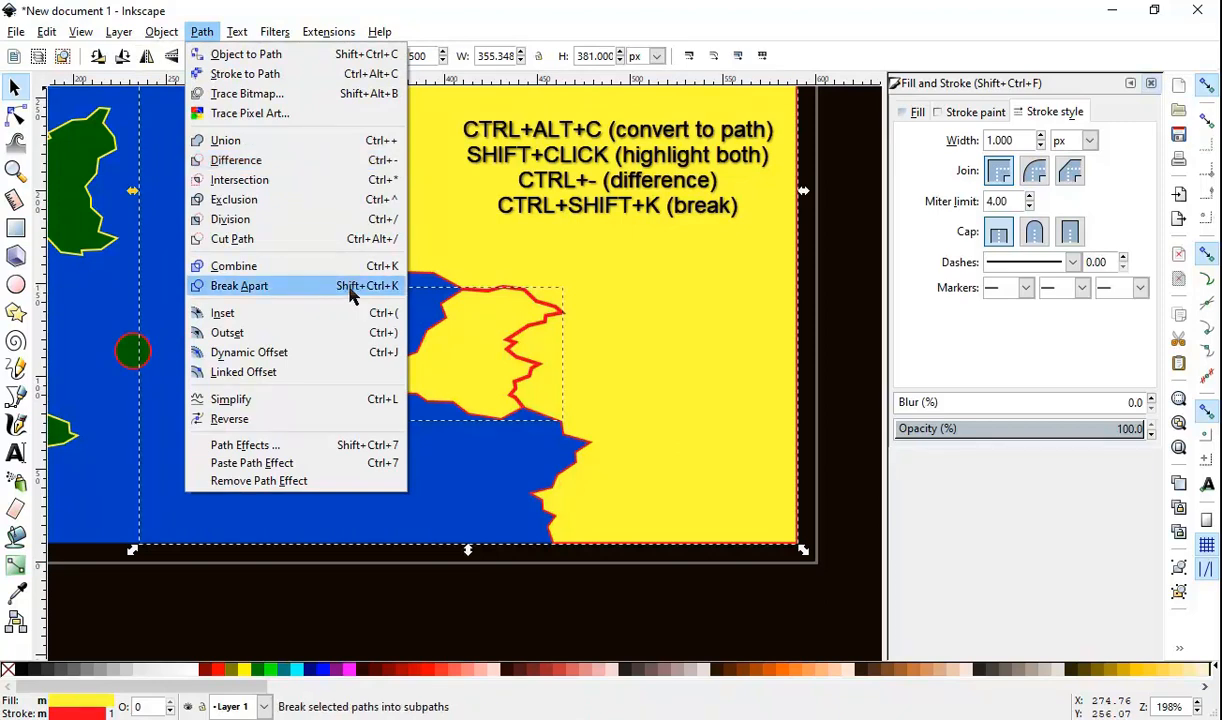
pyautogui.click(593, 615)
# Step: Shift the peninsula territory away from the mainland to test the split, and undo the move
pyautogui.scroll(3, 499, 386)
pyautogui.scroll(-2, 466, 354)
pyautogui.click(562, 620)
pyautogui.scroll(4, 512, 436)
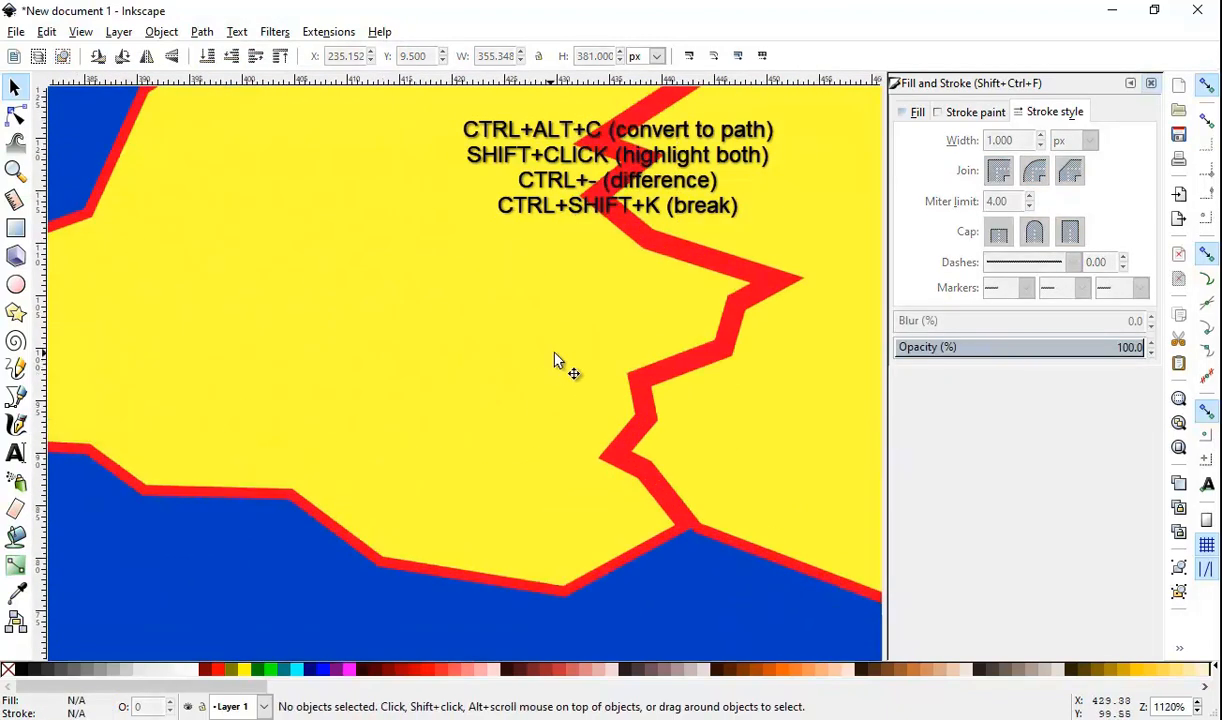
pyautogui.keyDown('ctrl'); pyautogui.click(495, 325); pyautogui.keyUp('ctrl')
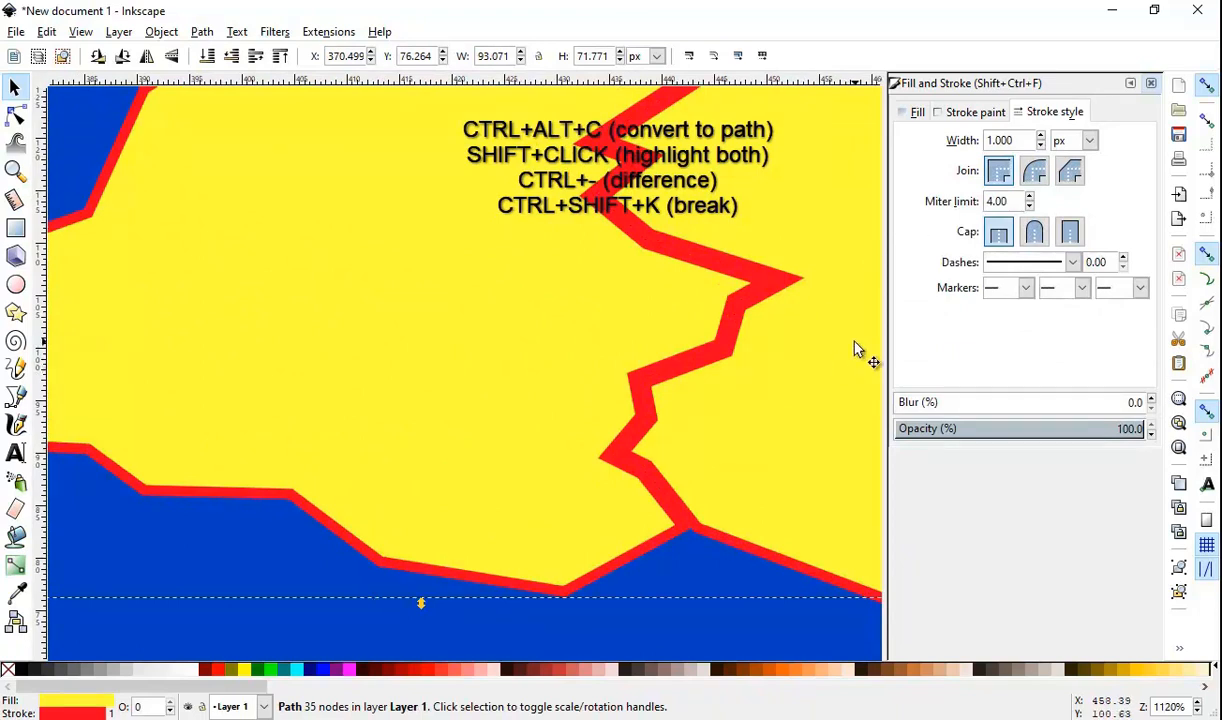
pyautogui.scroll(-5, 500, 253)
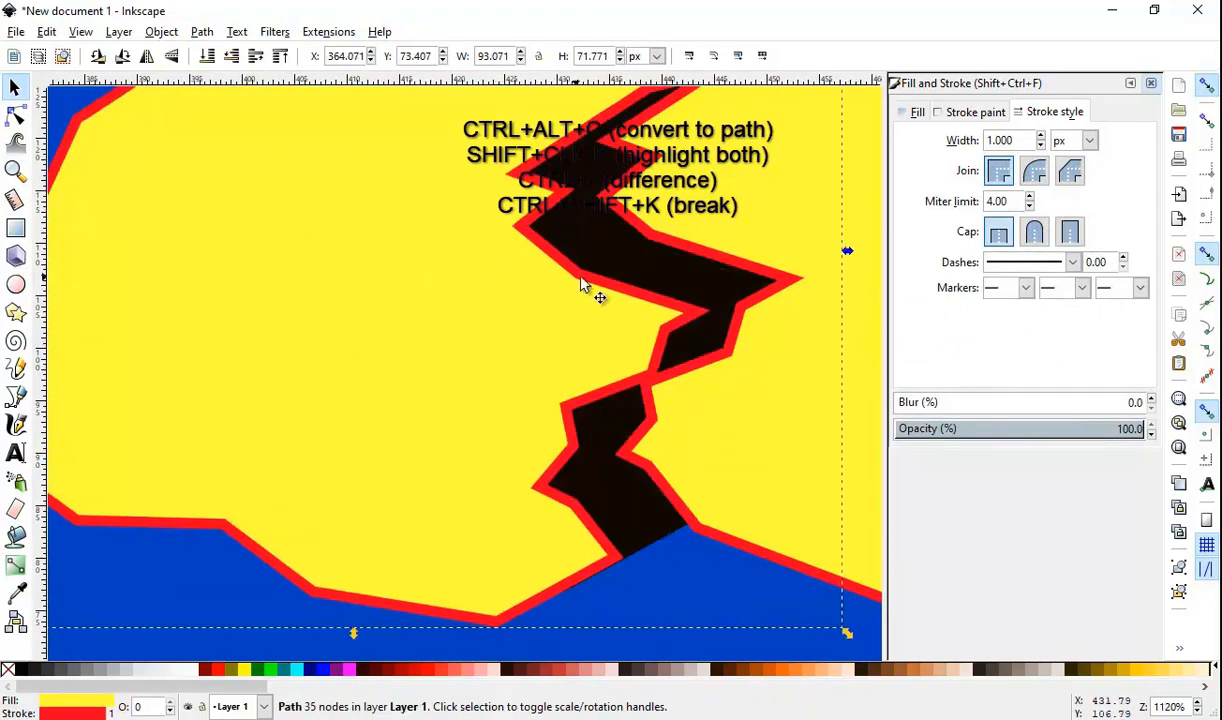
pyautogui.scroll(4, 622, 405)
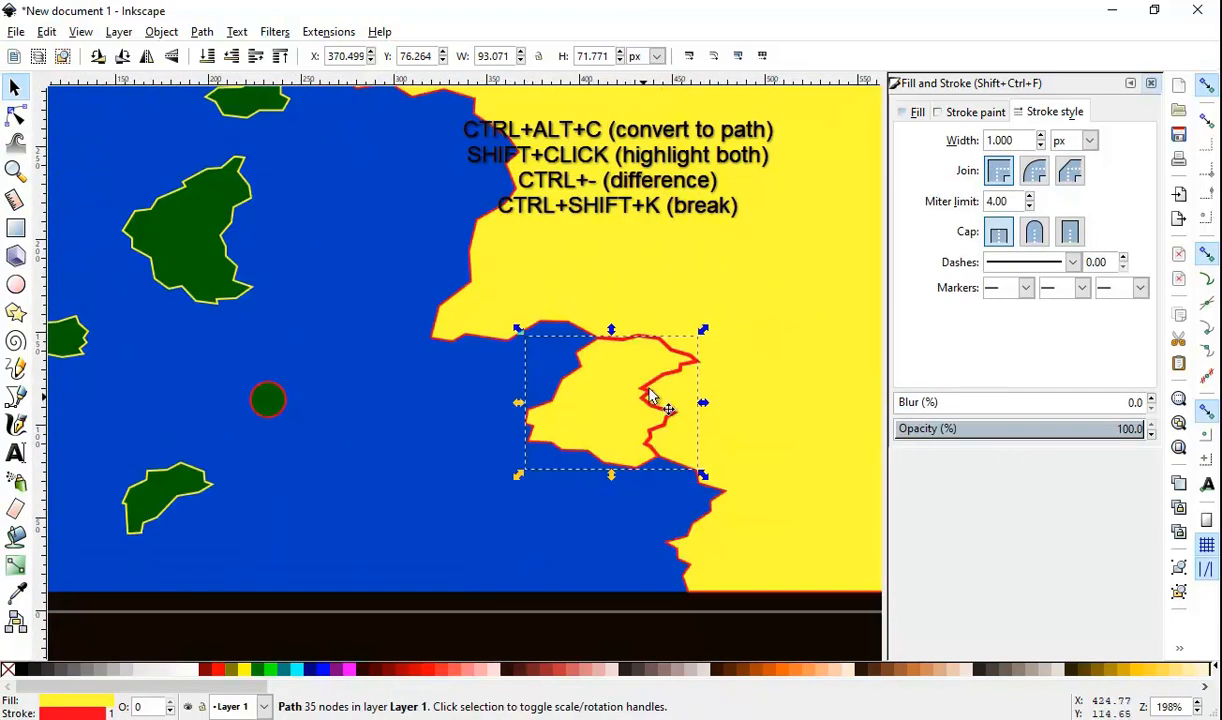
# Step: Recolor the peninsula territory's stroke magenta, RGB 255, 0, 255, and compare its border with the neighboring red one
pyautogui.scroll(-2, 760, 258)
pyautogui.click(955, 114)
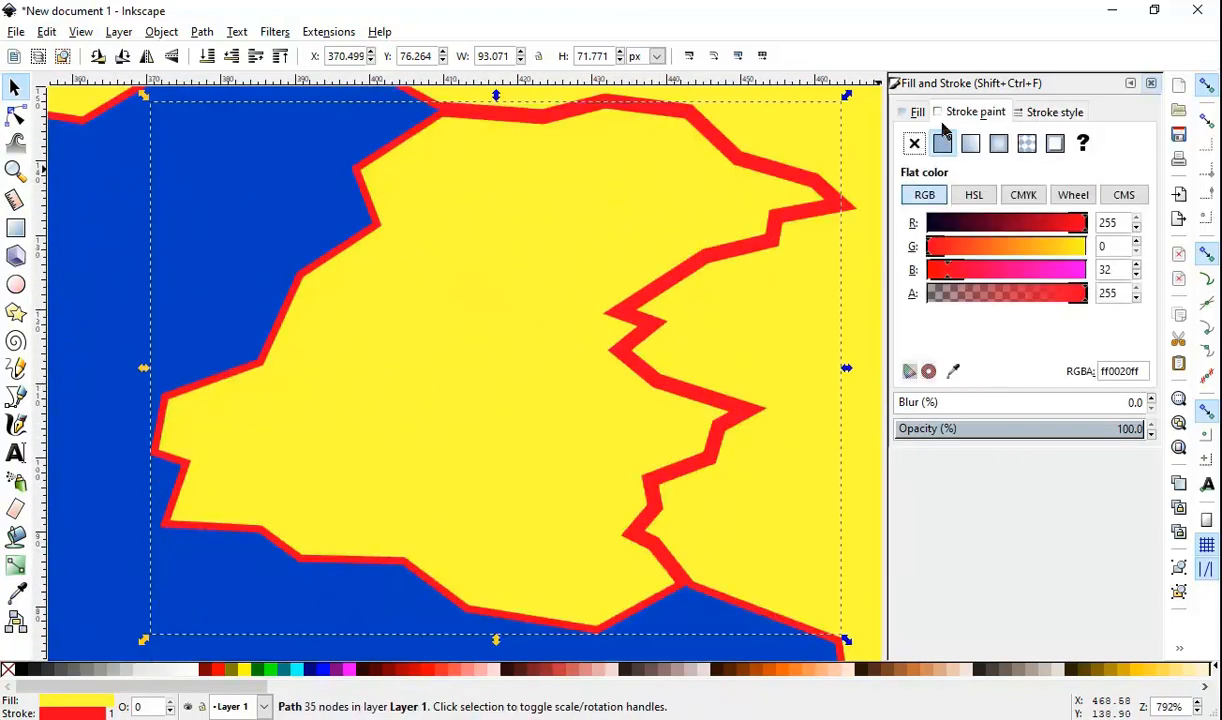
pyautogui.moveTo(1025, 253); pyautogui.dragTo(722, 255)
pyautogui.moveTo(1075, 277); pyautogui.dragTo(1087, 275)
pyautogui.scroll(7, 740, 193)
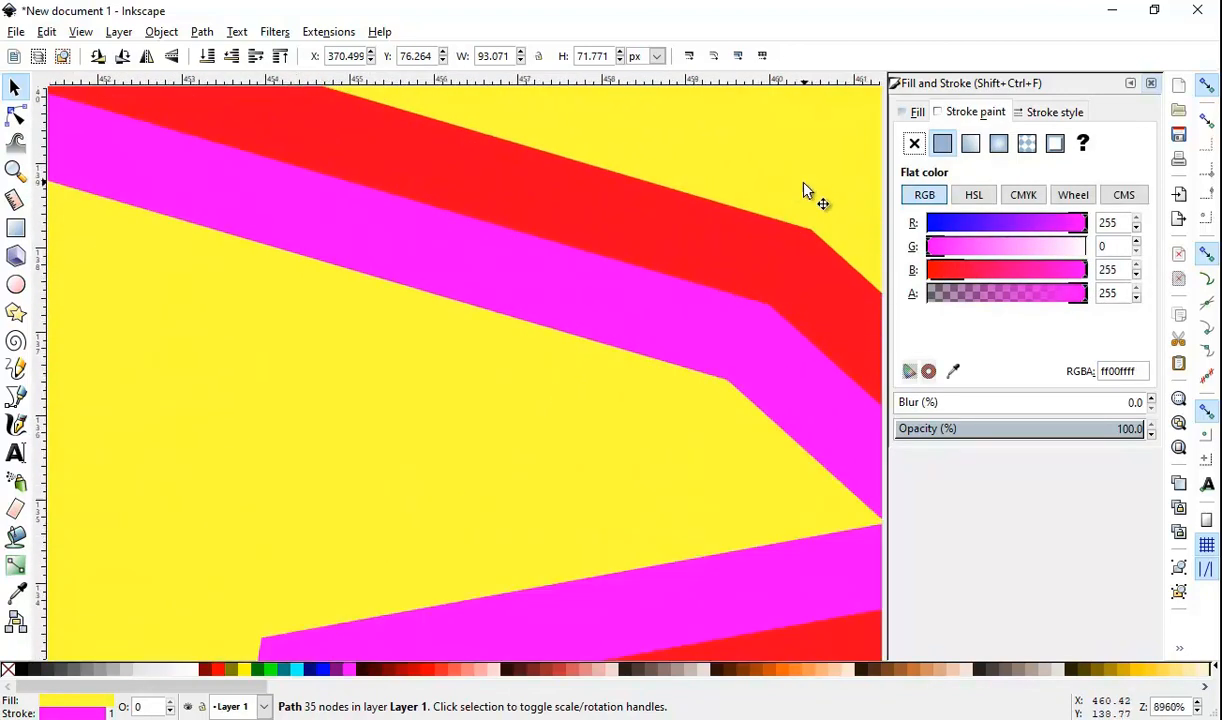
pyautogui.scroll(-5, 640, 250)
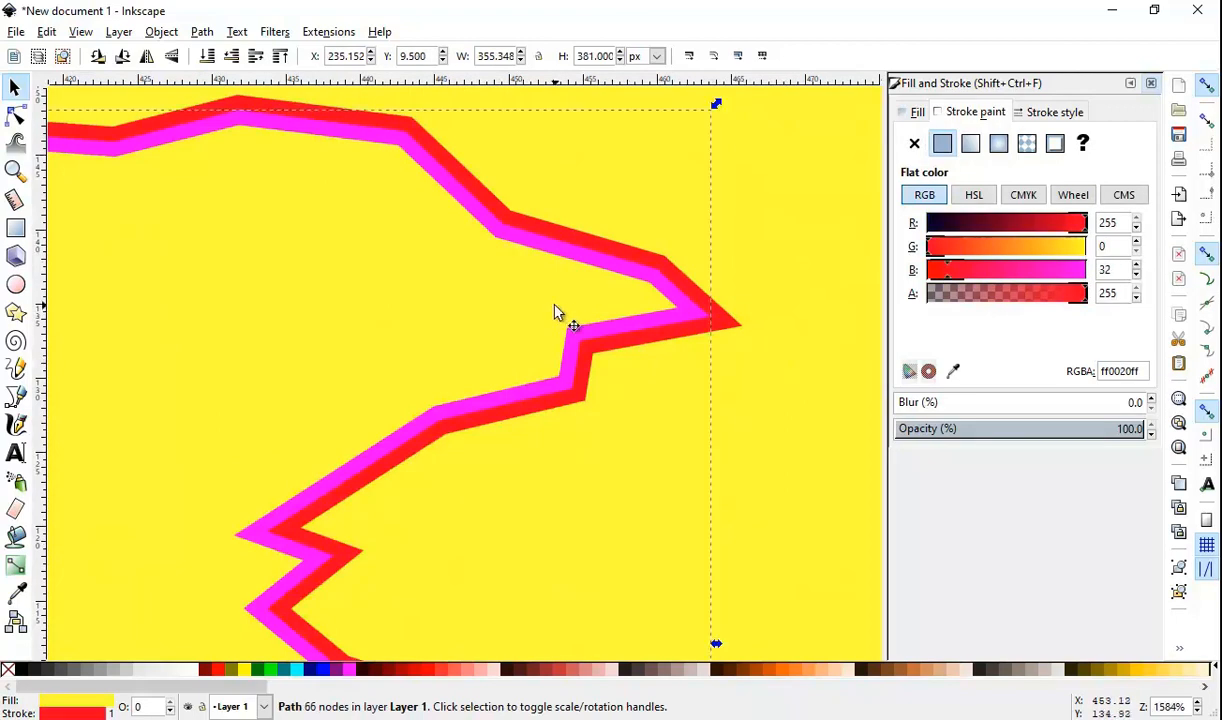
pyautogui.scroll(-4, 760, 340)
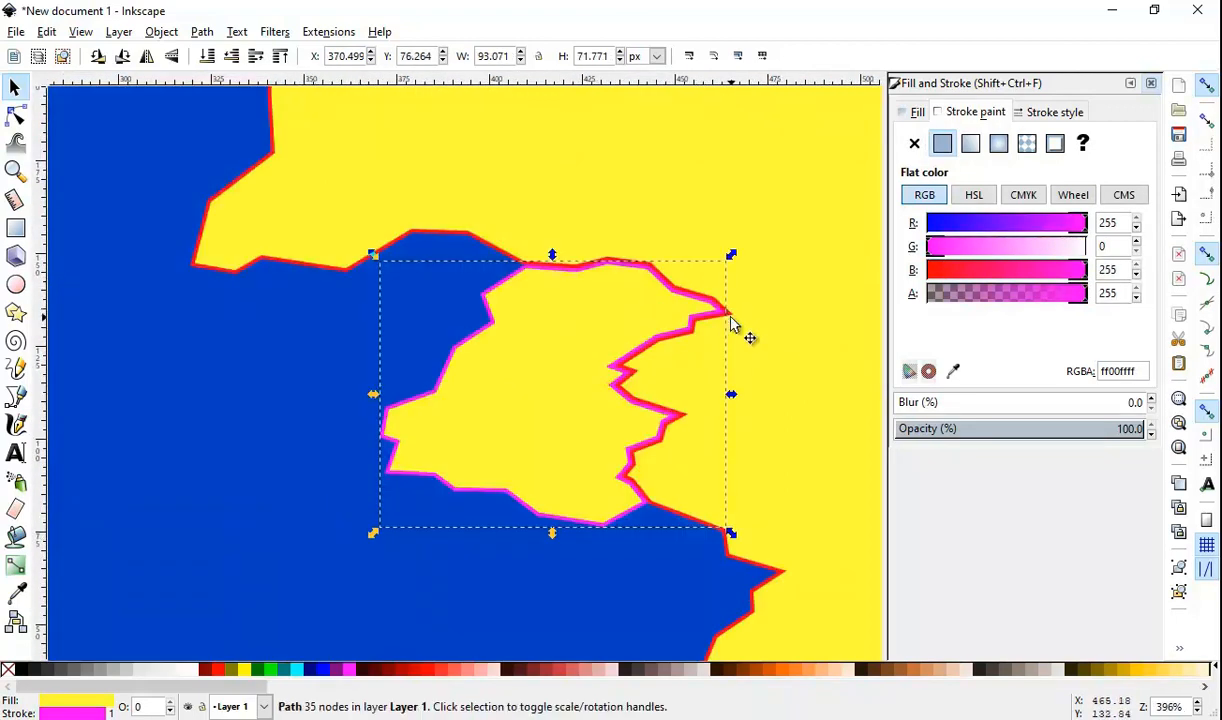
# Step: Divide the remaining yellow mainland into more territories using jagged pencil borders
pyautogui.press('p')
pyautogui.scroll(-5, 725, 275)
pyautogui.scroll(6, 640, 268)
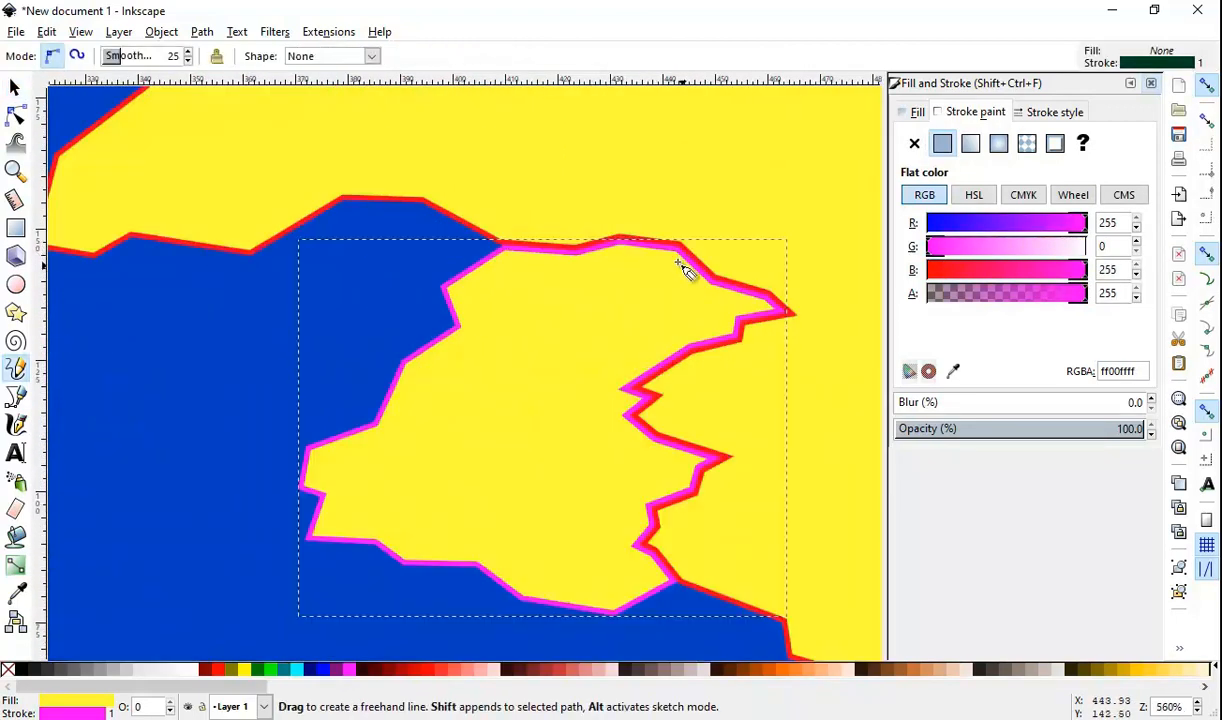
pyautogui.scroll(2, 668, 355)
pyautogui.moveTo(617, 492); pyautogui.dragTo(620, 403)
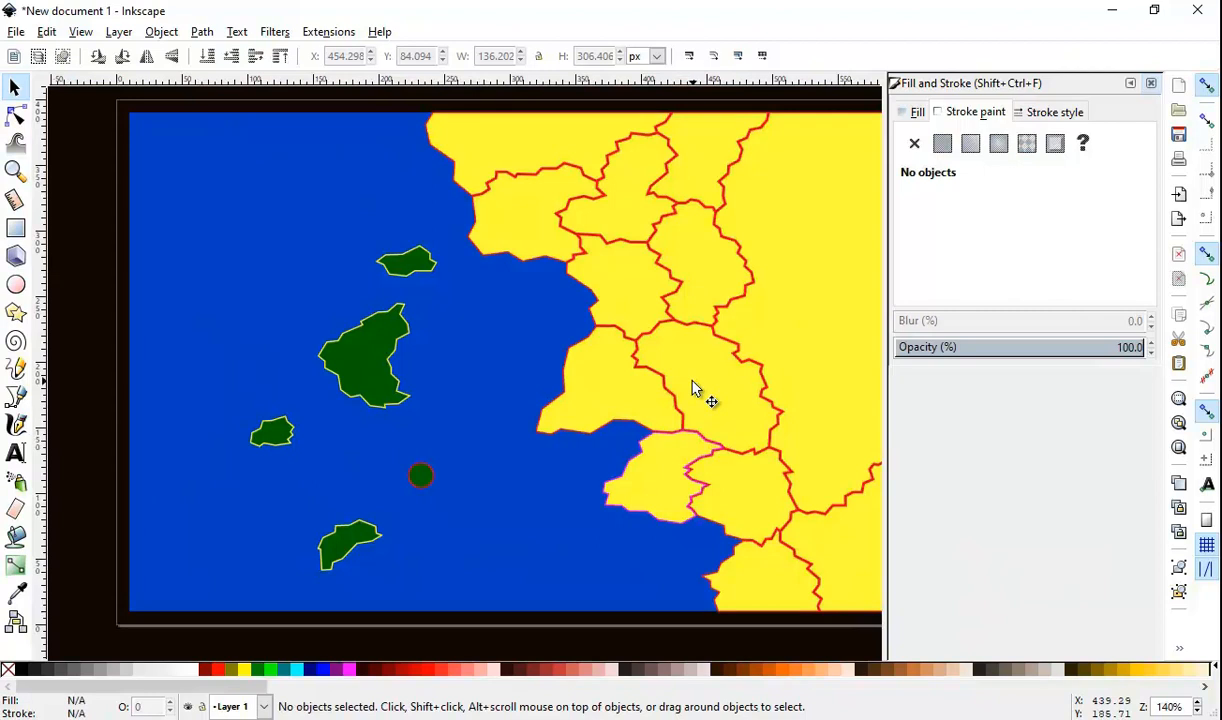
pyautogui.keyDown('ctrl'); pyautogui.scroll(5, 522, 214); pyautogui.keyUp('ctrl')
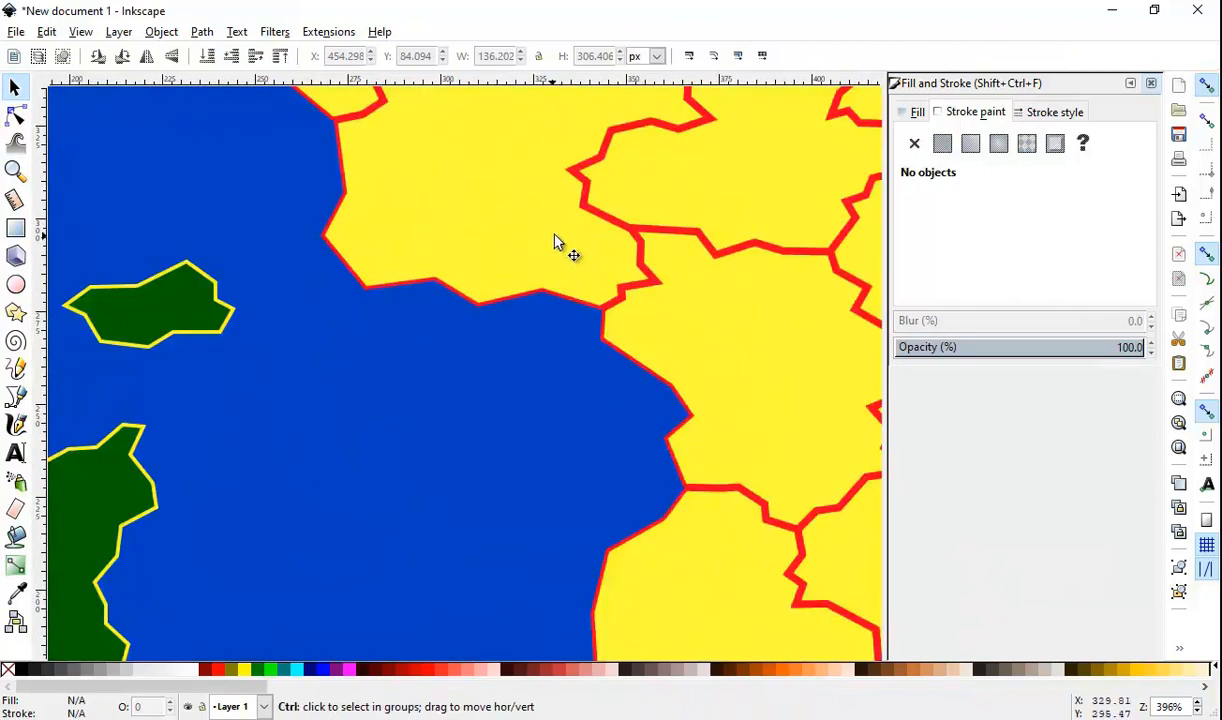
pyautogui.hscroll(6, 565, 243)
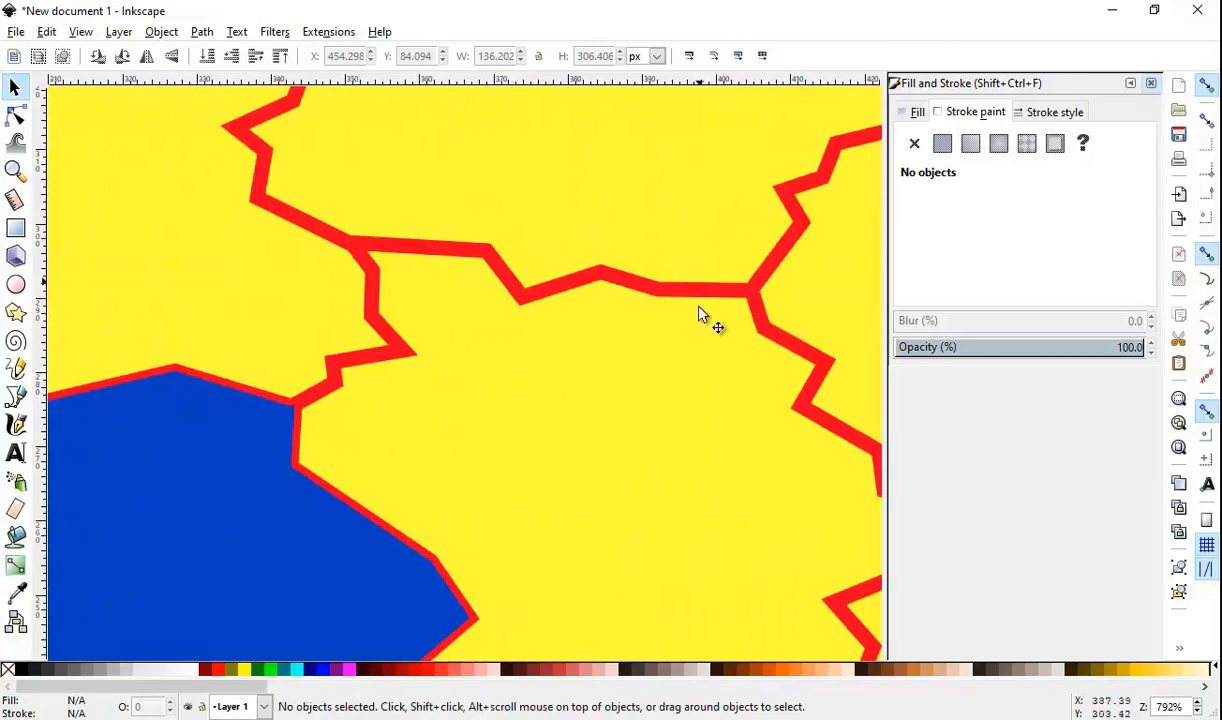
# Step: Recolor the stroke of the inland territory bordering the central coastal one green, RGB 0, 255, 32, and compare it with the red borders
pyautogui.keyDown('ctrl'); pyautogui.click(551, 281); pyautogui.keyUp('ctrl')
pyautogui.keyDown('ctrl'); pyautogui.scroll(-3, 551, 281); pyautogui.keyUp('ctrl')
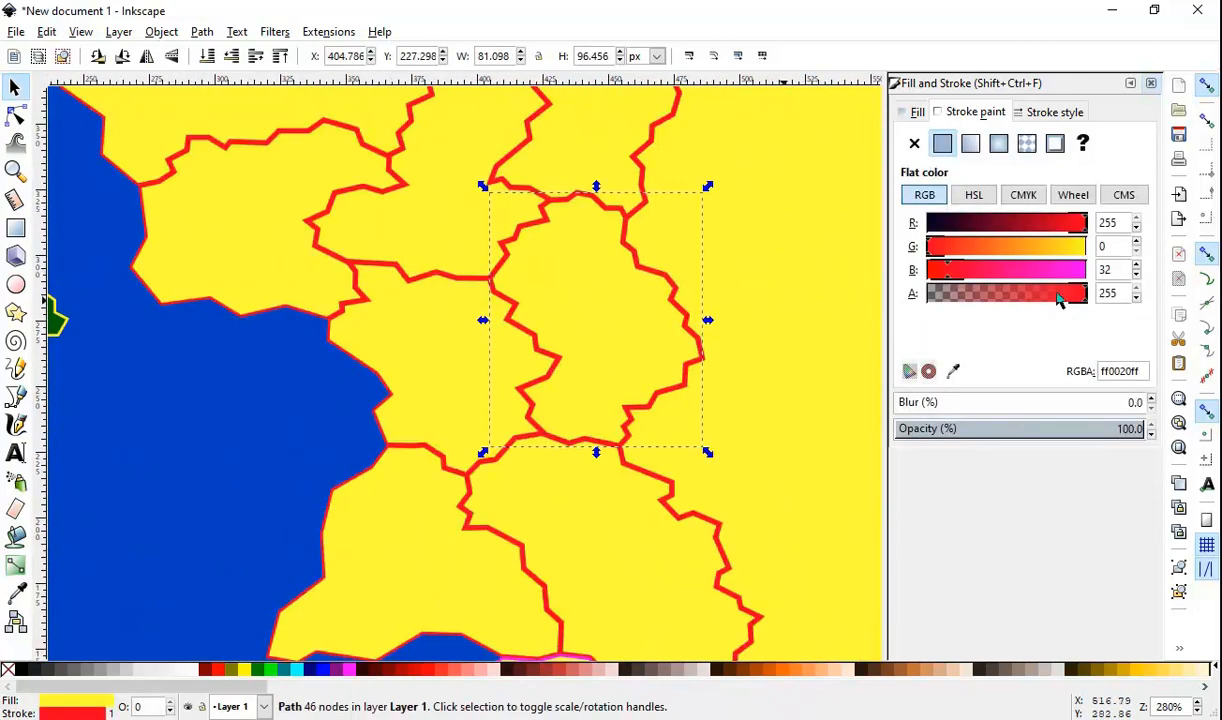
pyautogui.moveTo(1070, 253); pyautogui.dragTo(1136, 258)
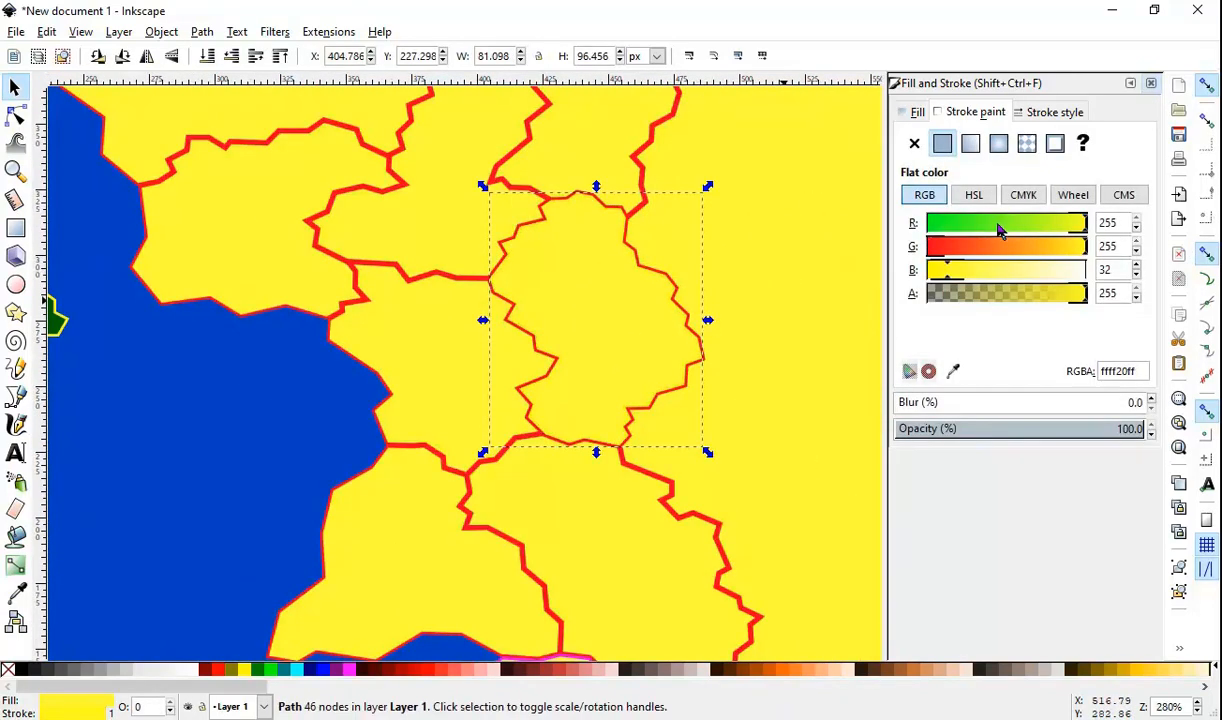
pyautogui.moveTo(1000, 228); pyautogui.dragTo(335, 237)
pyautogui.keyDown('ctrl'); pyautogui.scroll(4, 510, 229); pyautogui.keyUp('ctrl')
pyautogui.keyDown('ctrl'); pyautogui.scroll(-2, 475, 232); pyautogui.keyUp('ctrl')
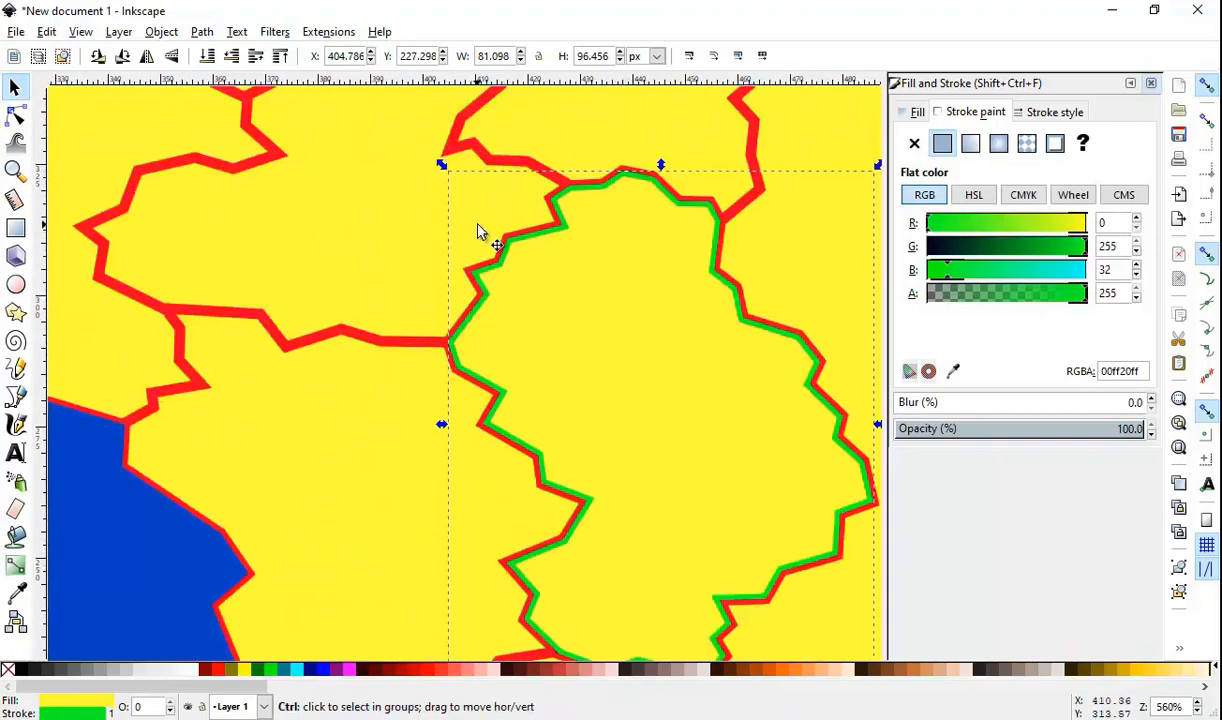
pyautogui.keyDown('ctrl'); pyautogui.scroll(-4, 612, 222); pyautogui.keyUp('ctrl')
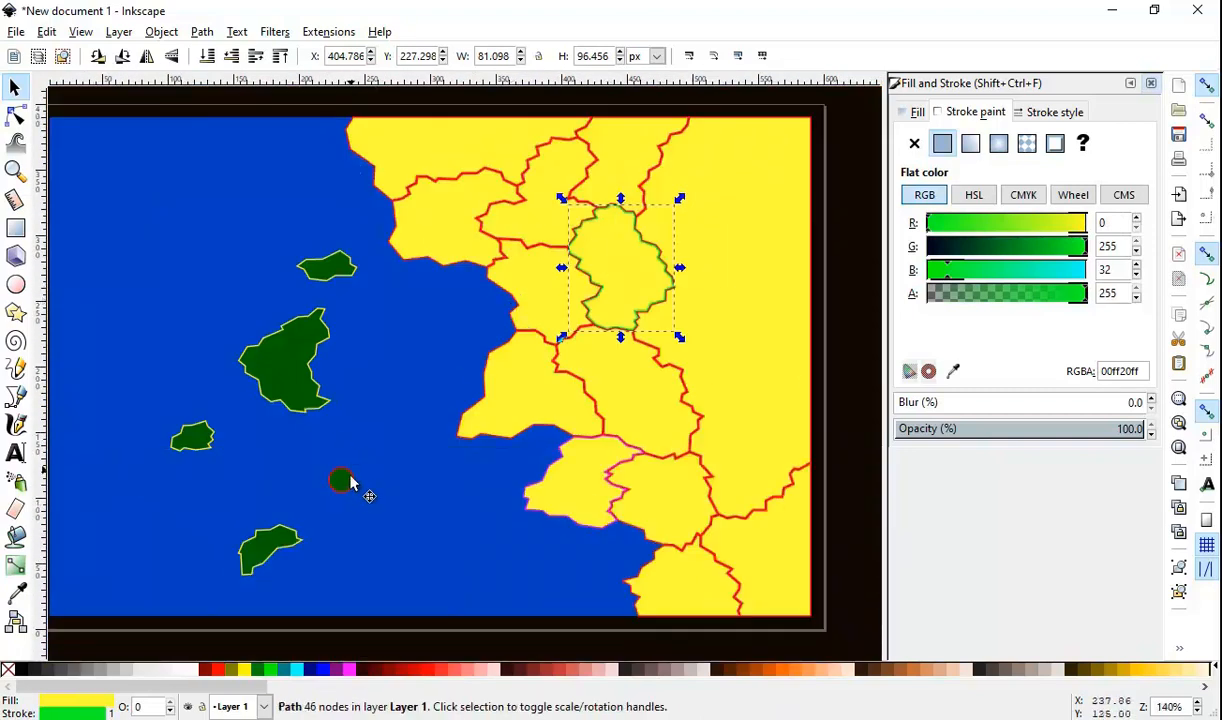
# Step: Move the 20 px circle onto the mainland and fit it into the southeast corner of the territory west of the green-outlined one
pyautogui.moveTo(341, 484); pyautogui.dragTo(544, 288)
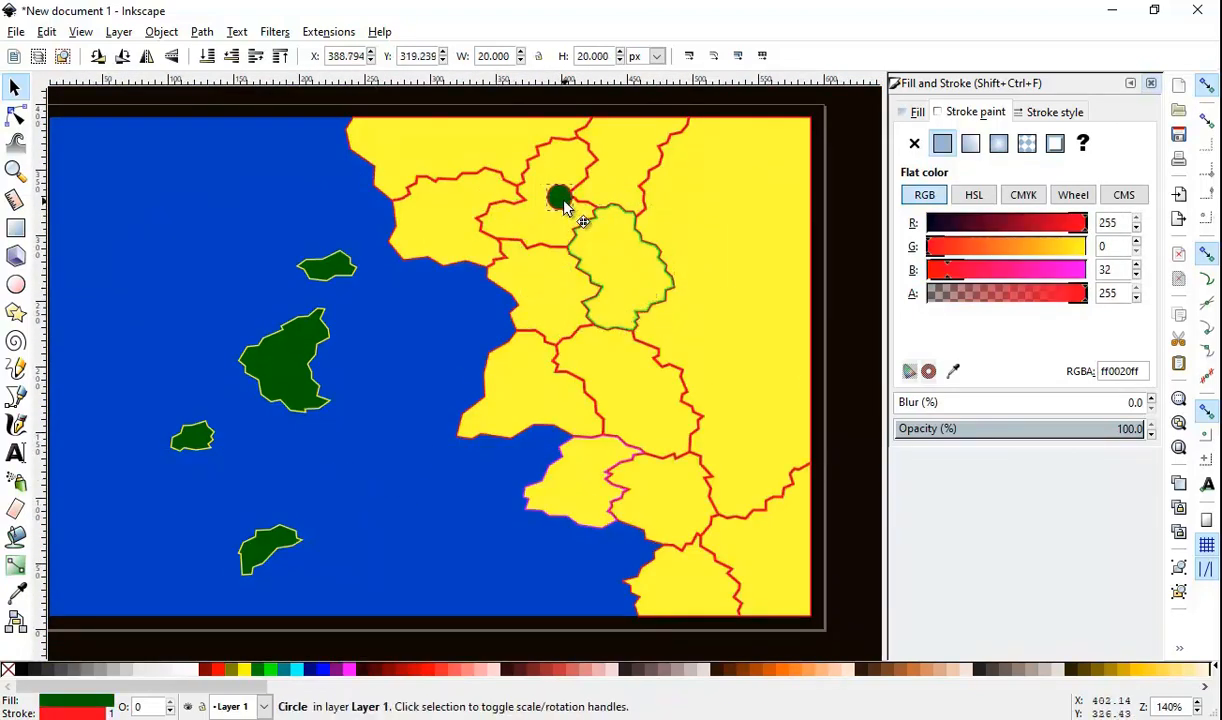
pyautogui.click(622, 196)
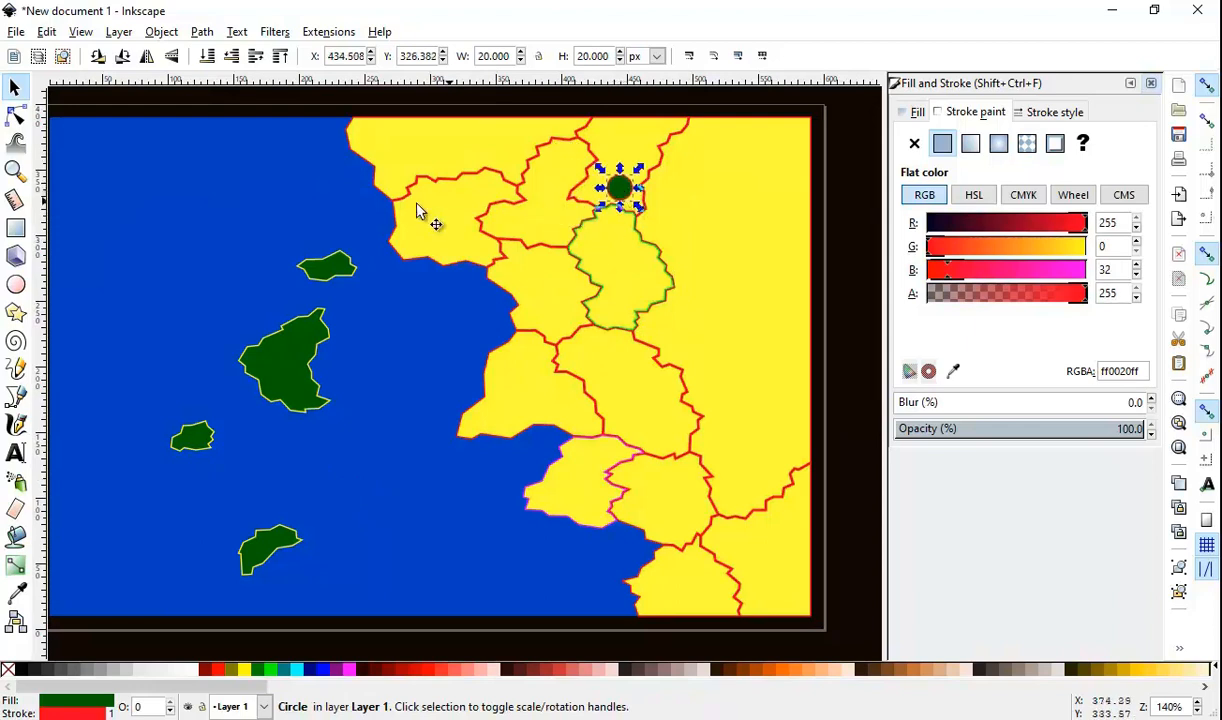
pyautogui.scroll(3, 652, 203)
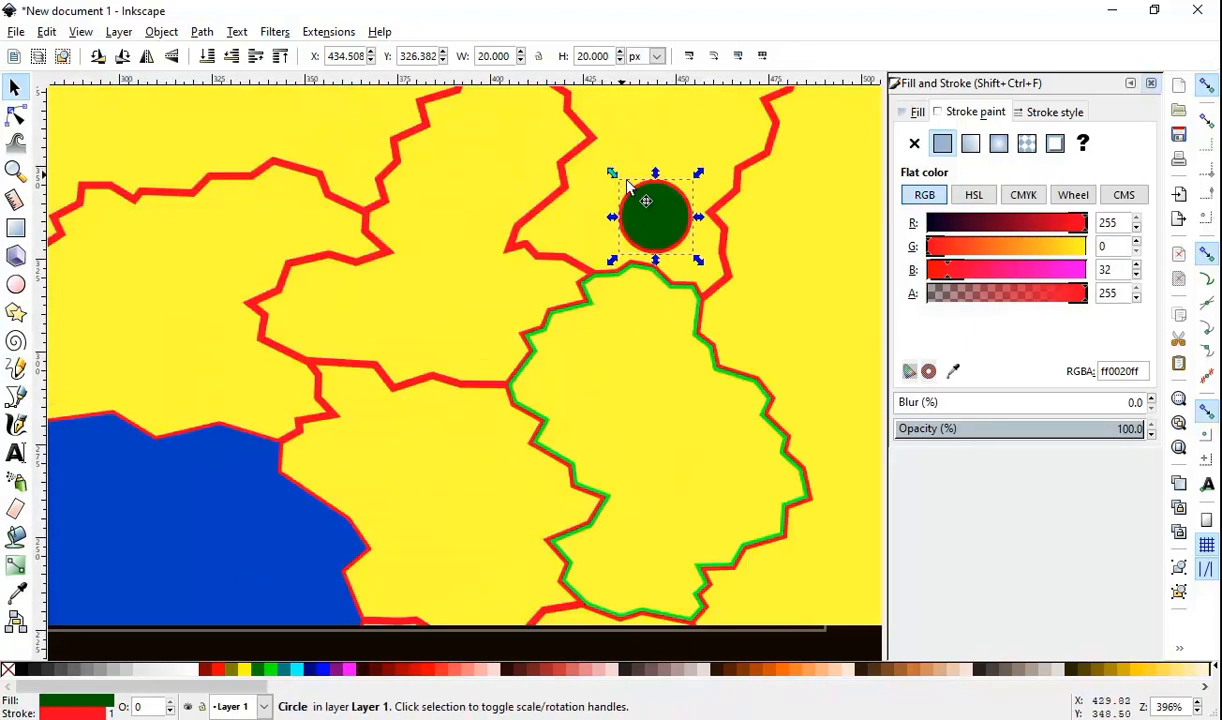
pyautogui.moveTo(632, 203); pyautogui.dragTo(640, 213)
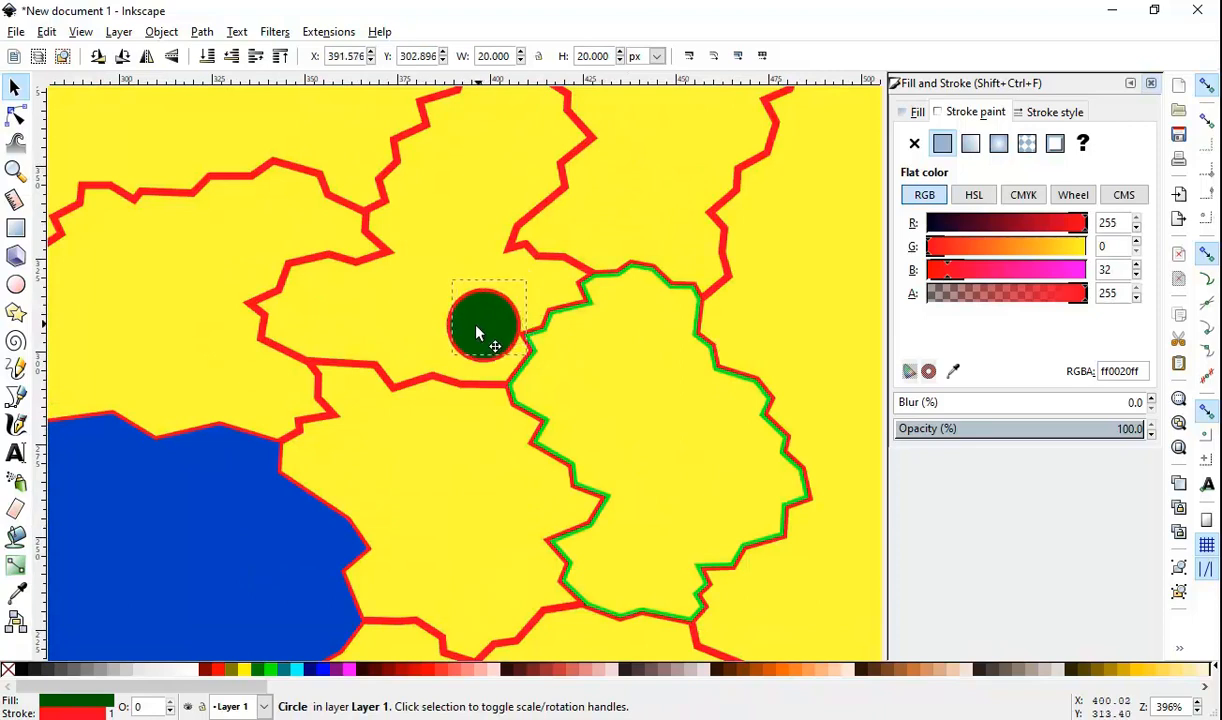
pyautogui.moveTo(467, 337); pyautogui.dragTo(467, 337)
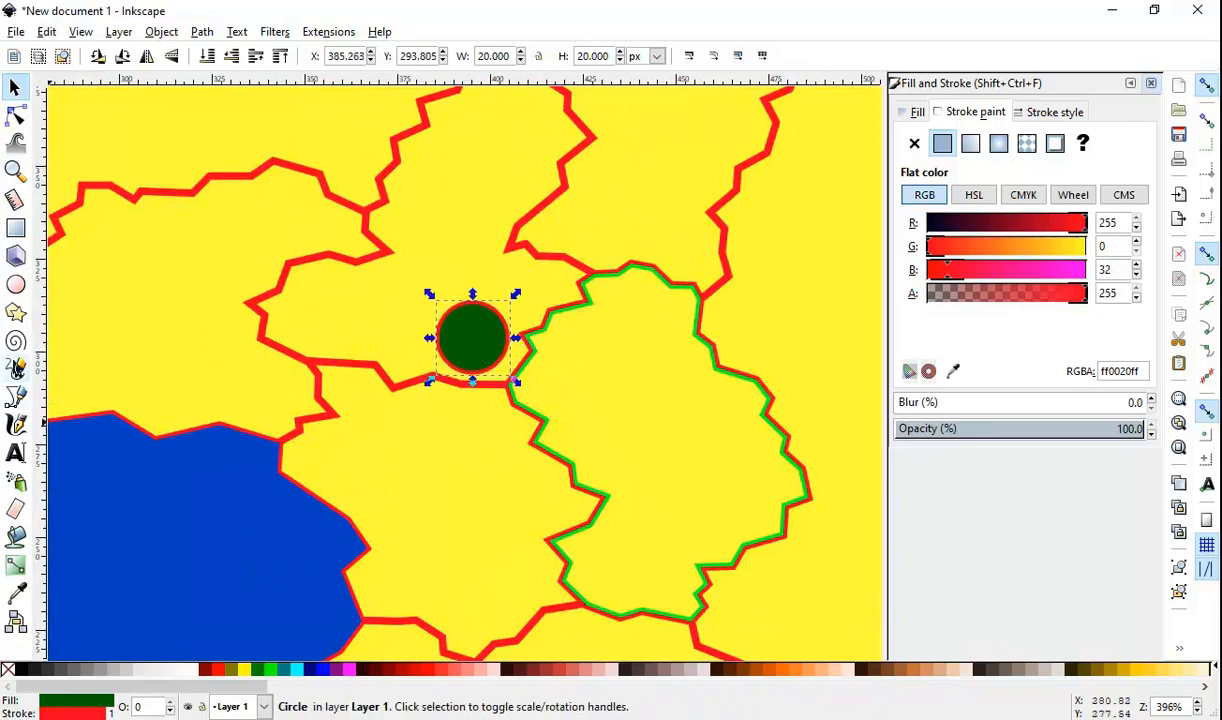
# Step: Draw a jagged pencil border around the circle's west and north sides, overshooting the territory's southern and northeastern edges
pyautogui.click(15, 368)
pyautogui.scroll(3, 444, 354)
pyautogui.scroll(-5, 663, 273)
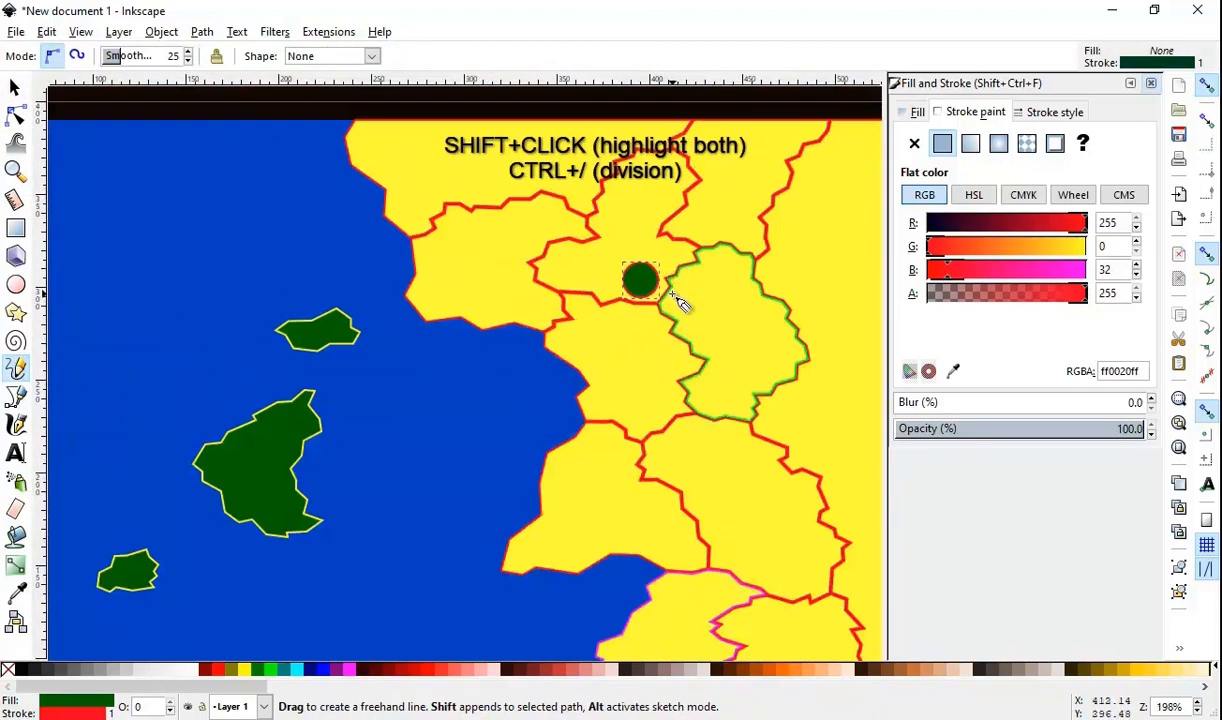
pyautogui.scroll(5, 640, 290)
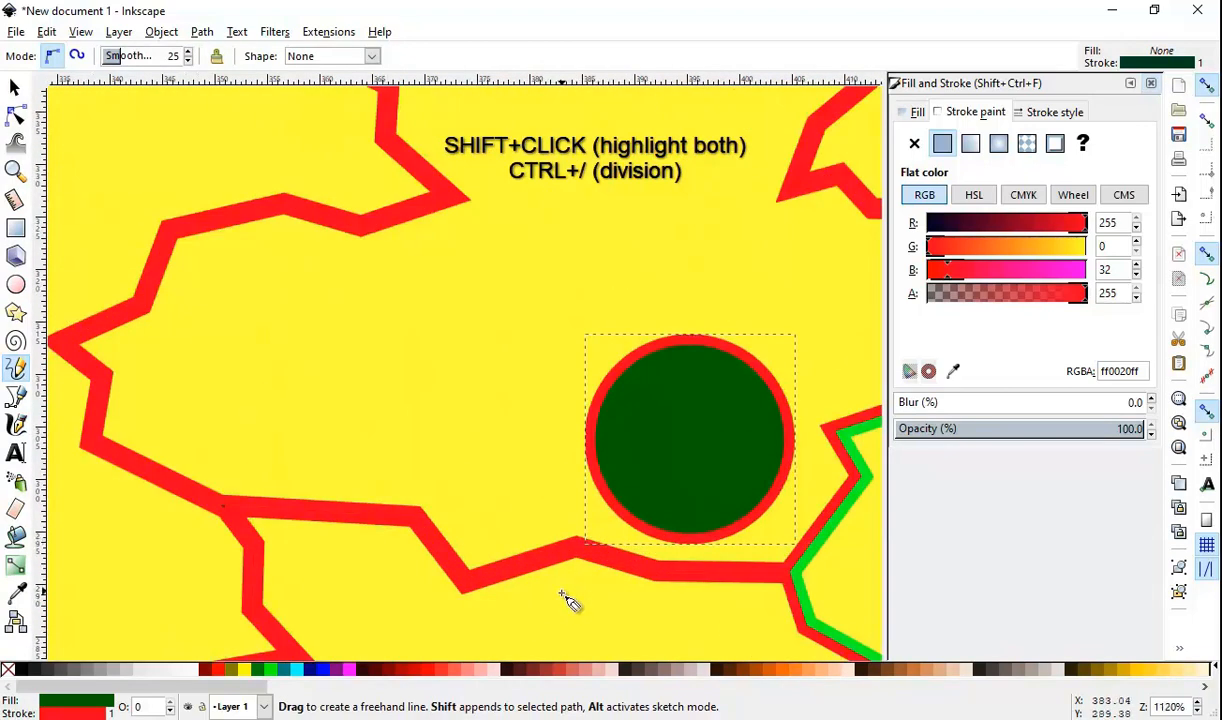
pyautogui.moveTo(580, 590); pyautogui.dragTo(569, 466)
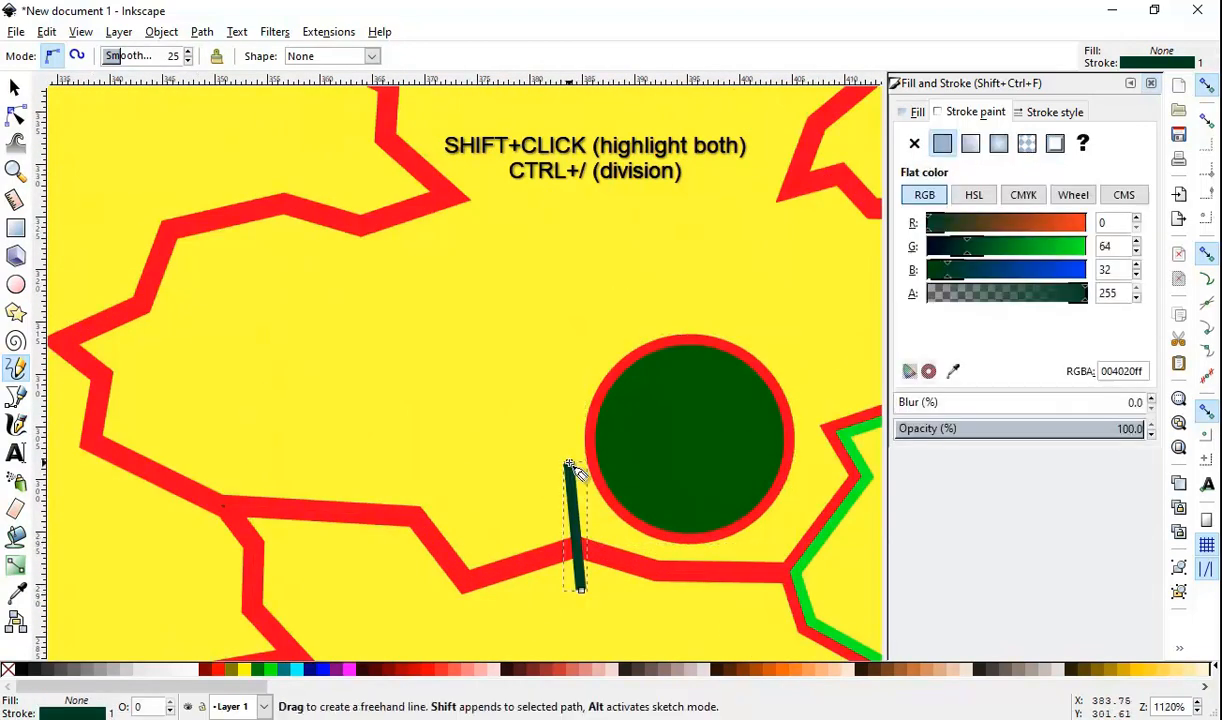
pyautogui.click(597, 393)
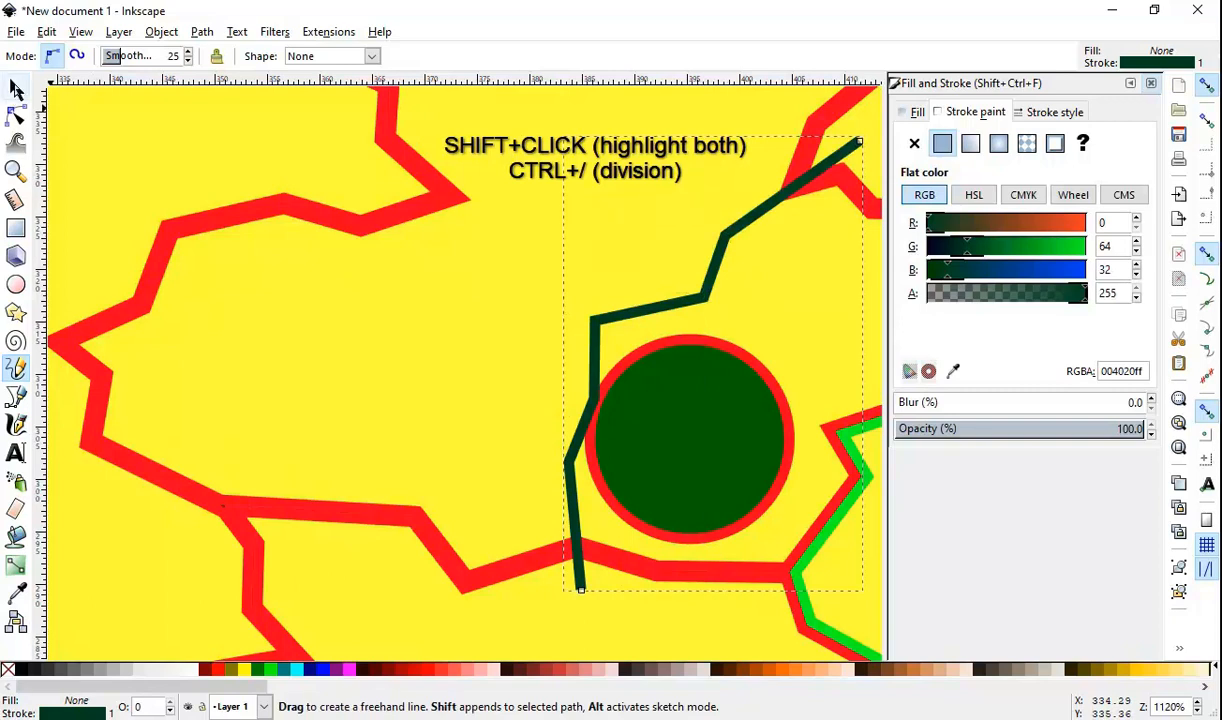
# Step: Split the yellow territory along the new pencil border with Division
pyautogui.click(13, 90)
pyautogui.press('-')
pyautogui.press('-')
pyautogui.press('-')
pyautogui.click(201, 31)
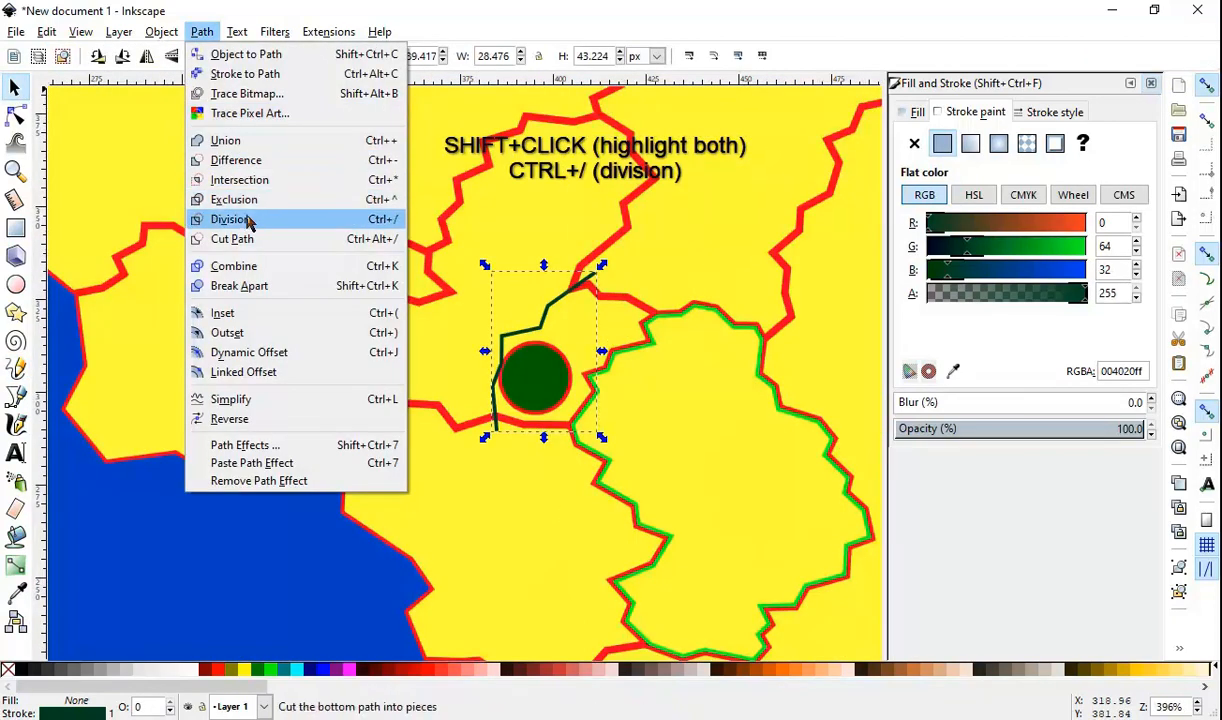
pyautogui.click(204, 32)
pyautogui.keyDown('shift'); pyautogui.click(424, 343); pyautogui.keyUp('shift')
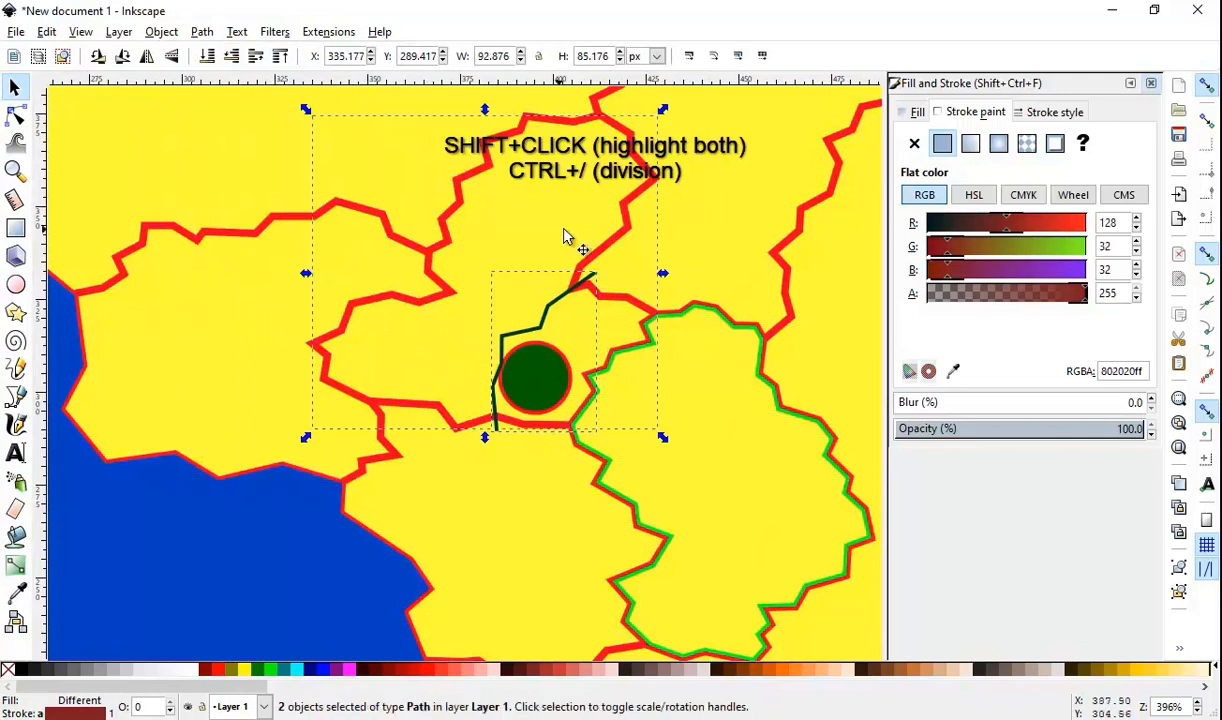
pyautogui.hotkey('ctrl', '/')
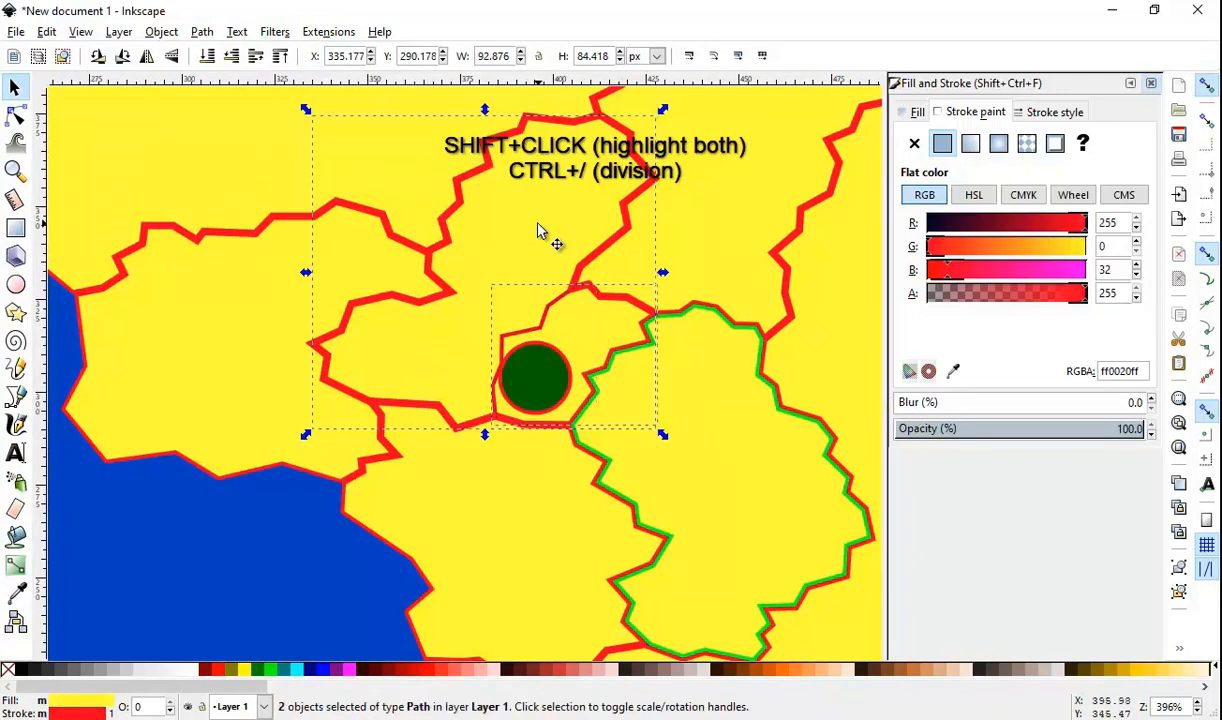
# Step: Shift the larger piece of the divided territory aside to test the split, and undo the move
pyautogui.click(548, 397)
pyautogui.moveTo(453, 340); pyautogui.dragTo(392, 363)
pyautogui.hotkey('ctrl', 'z')
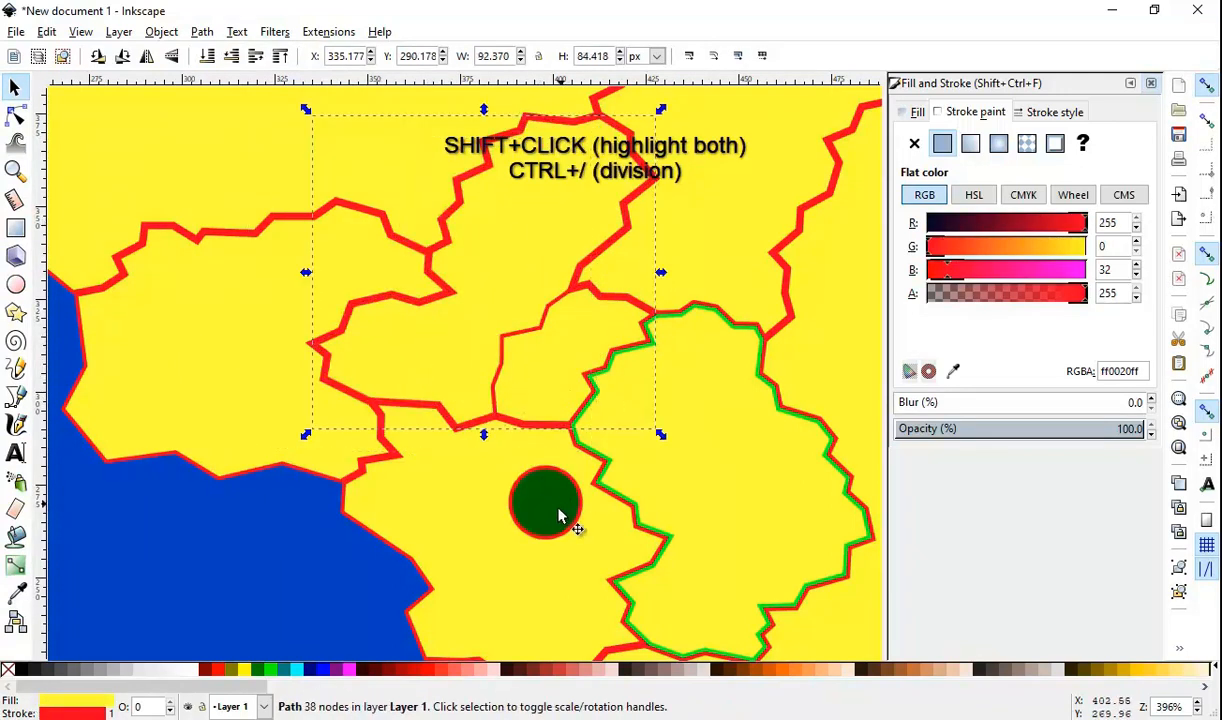
# Step: Reposition the circle and split the larger remaining piece with a jagged pencil border from its northwestern edge to the previous border
pyautogui.moveTo(565, 507); pyautogui.dragTo(412, 355)
pyautogui.scroll(2, 521, 295)
pyautogui.press('F6')
pyautogui.click(327, 275)
pyautogui.doubleClick(440, 299)
pyautogui.doubleClick(441, 350)
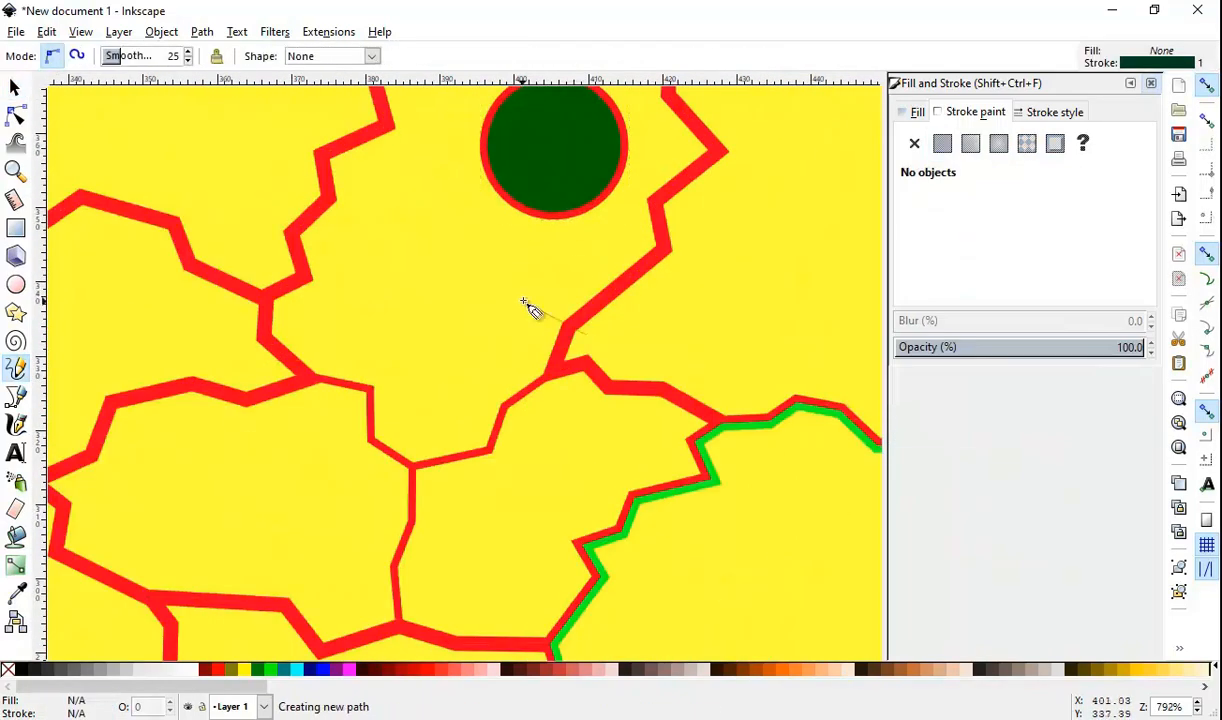
# Step: Divide the western coastal territory into smaller ones with jagged pencil borders sized against the circle
pyautogui.press('F6')
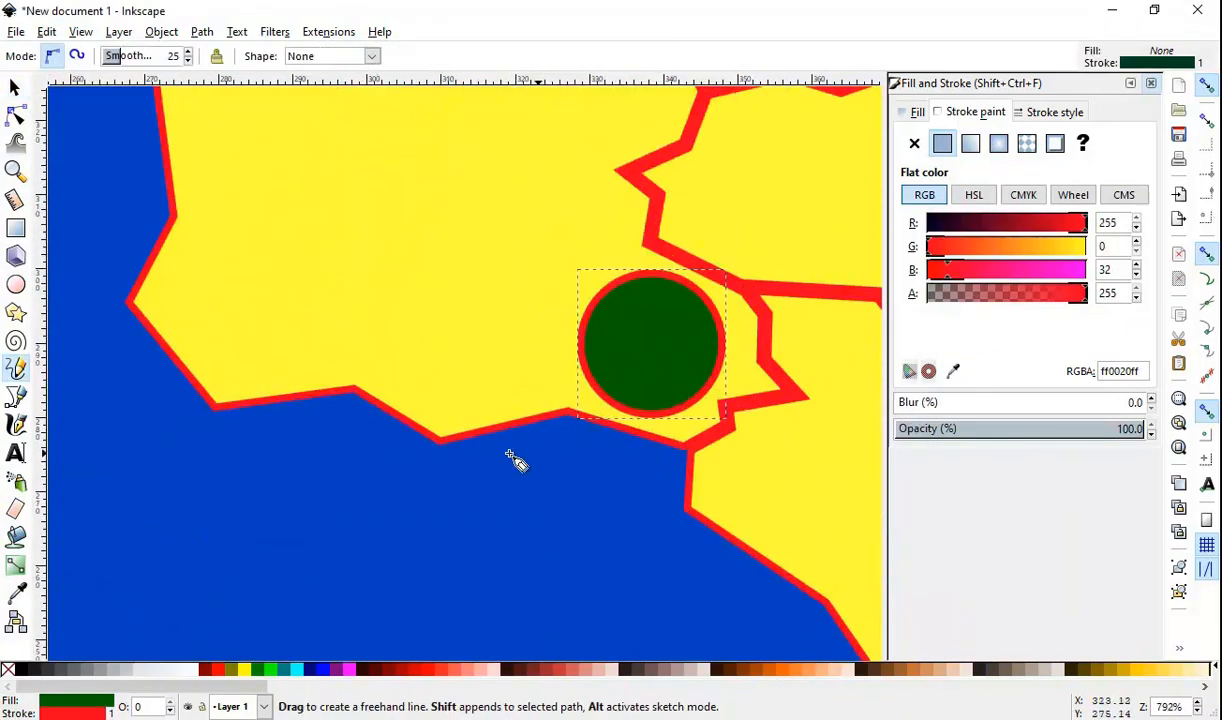
pyautogui.moveTo(346, 404); pyautogui.dragTo(554, 265)
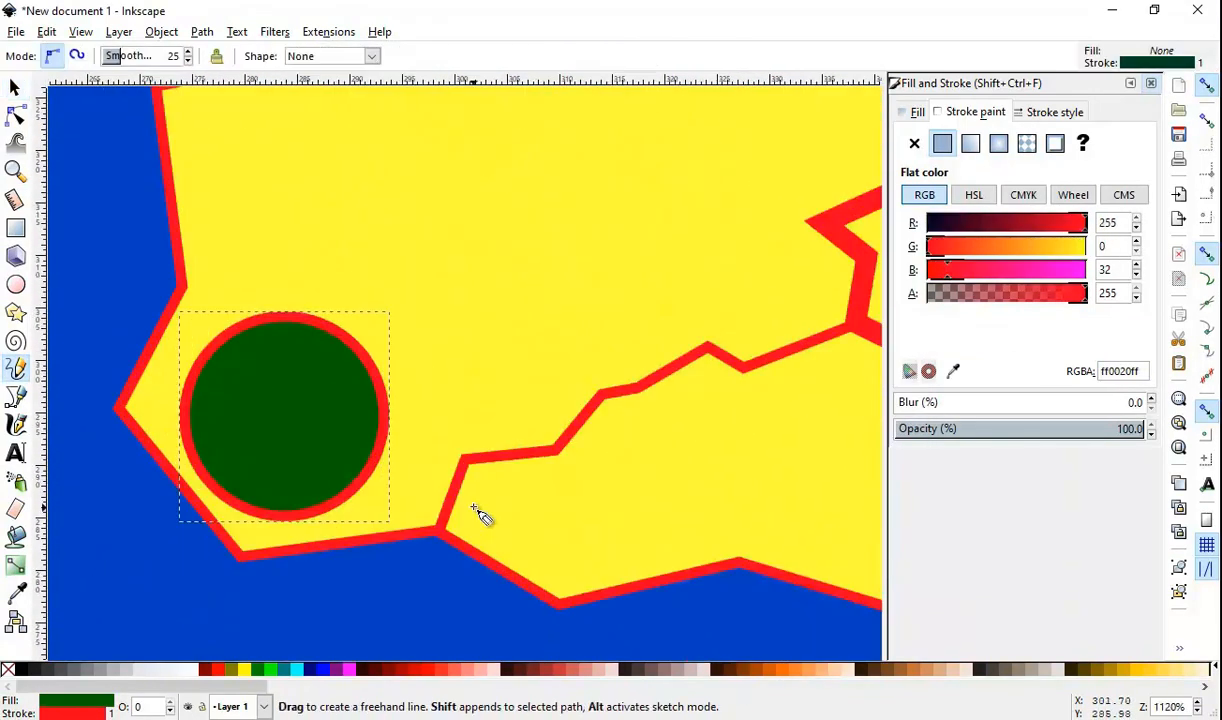
pyautogui.moveTo(480, 510); pyautogui.dragTo(390, 213)
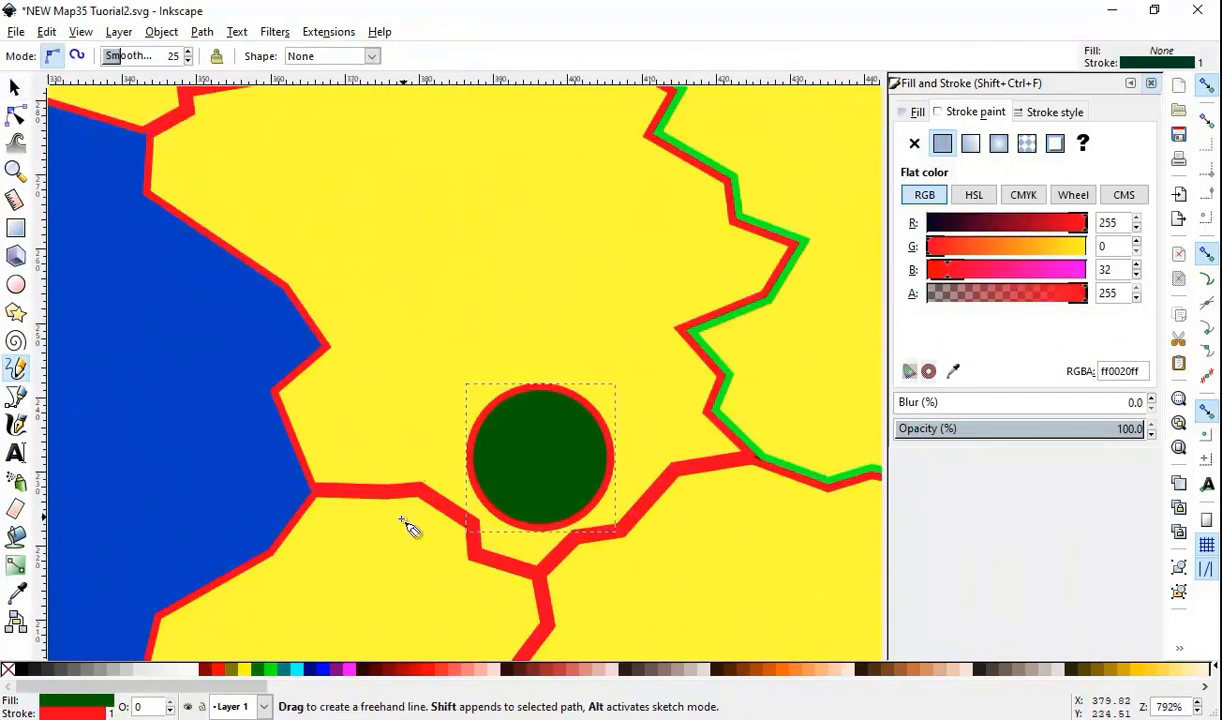
# Step: Divide the central coastal territory into smaller ones with jagged pencil borders drawn around the circle
pyautogui.moveTo(409, 518)
pyautogui.mouseDown()
pyautogui.moveTo(486, 424)
pyautogui.moveTo(581, 366)
pyautogui.mouseUp()
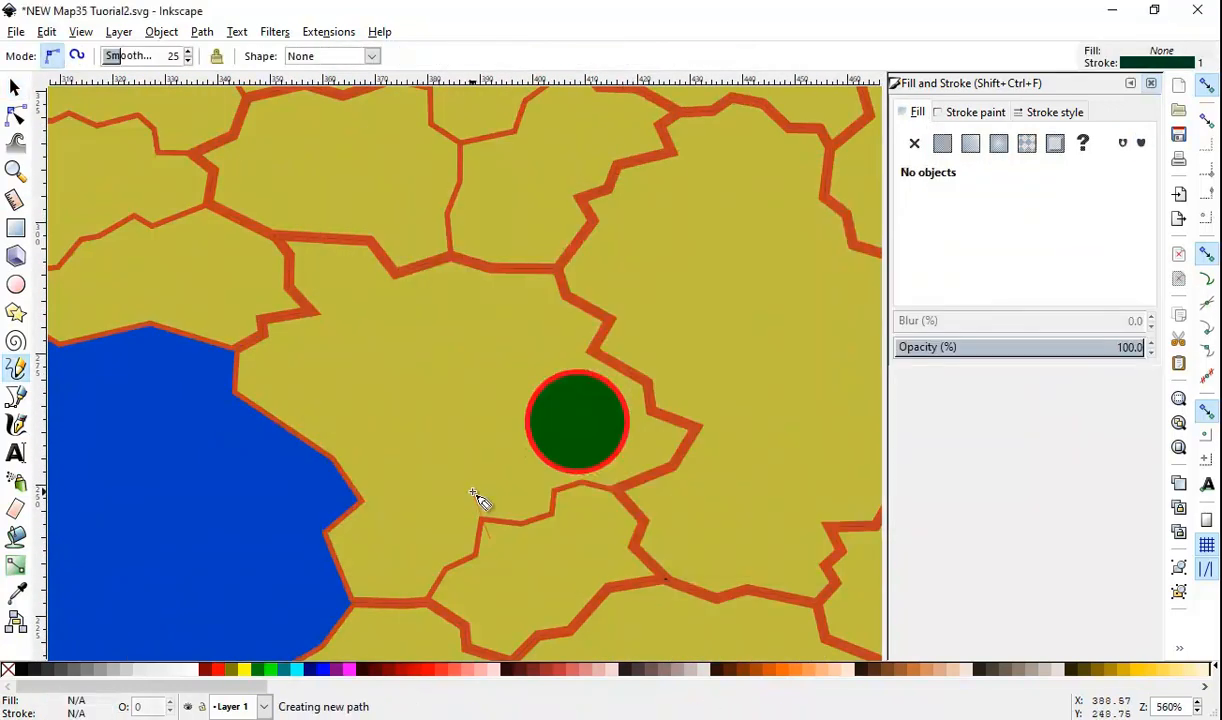
pyautogui.moveTo(486, 535); pyautogui.dragTo(559, 376)
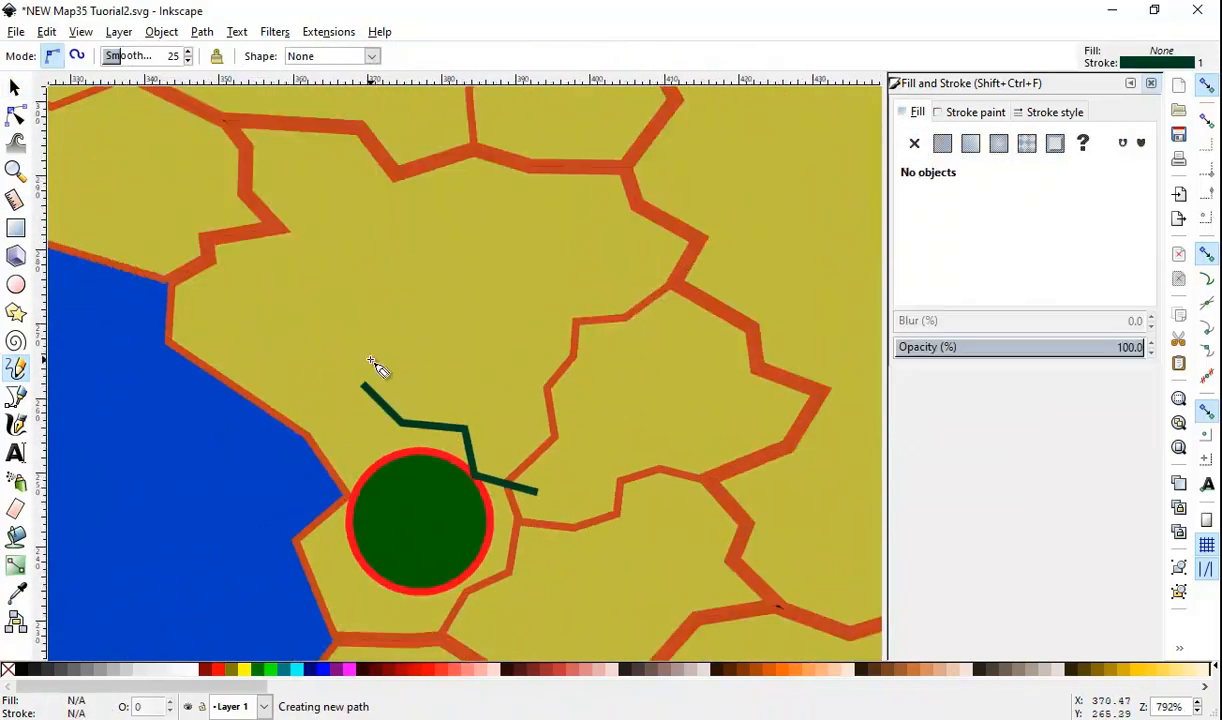
pyautogui.moveTo(376, 363); pyautogui.dragTo(254, 477)
pyautogui.moveTo(356, 418); pyautogui.dragTo(398, 215)
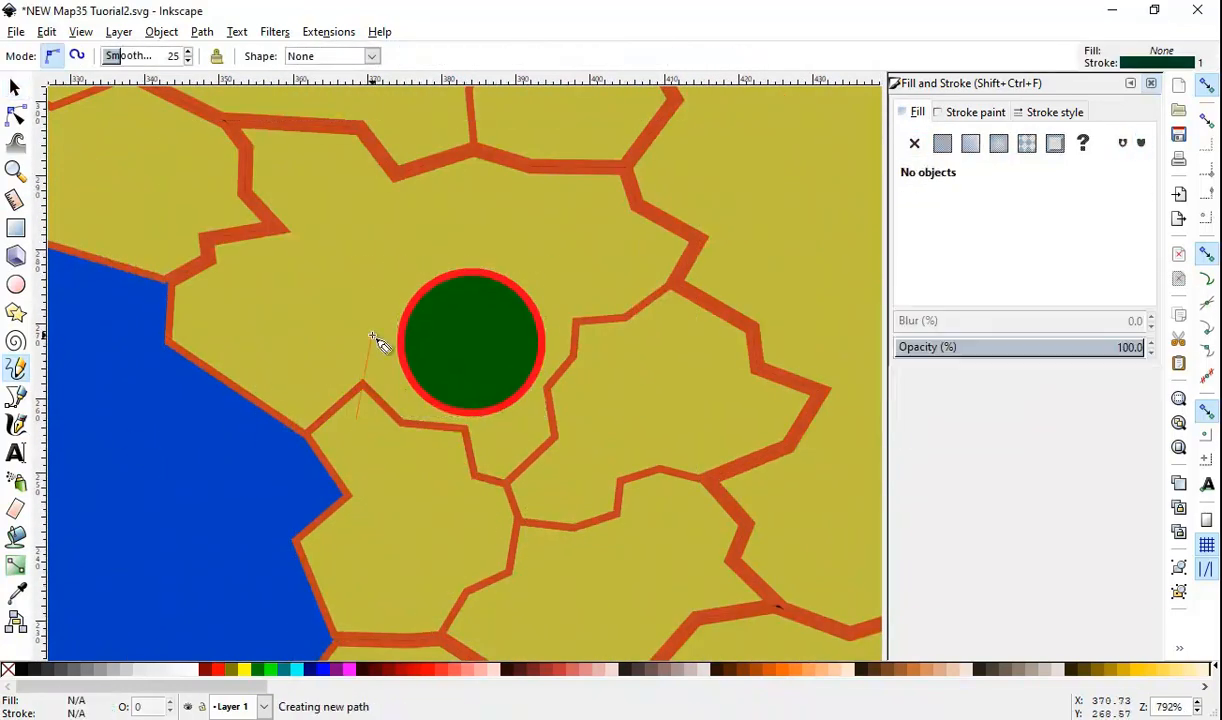
pyautogui.moveTo(398, 215); pyautogui.dragTo(400, 130)
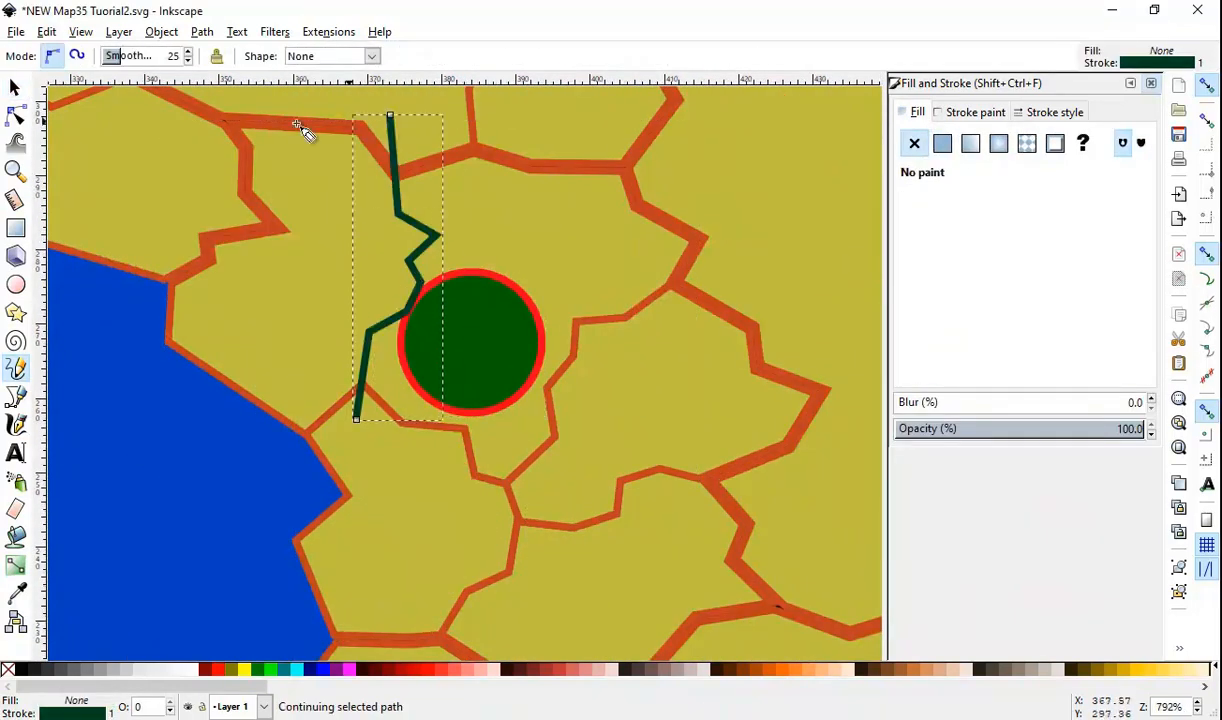
# Step: Divide the inland territory east of the central coastal one with jagged pencil borders sized against the circle
pyautogui.moveTo(490, 287); pyautogui.dragTo(587, 291)
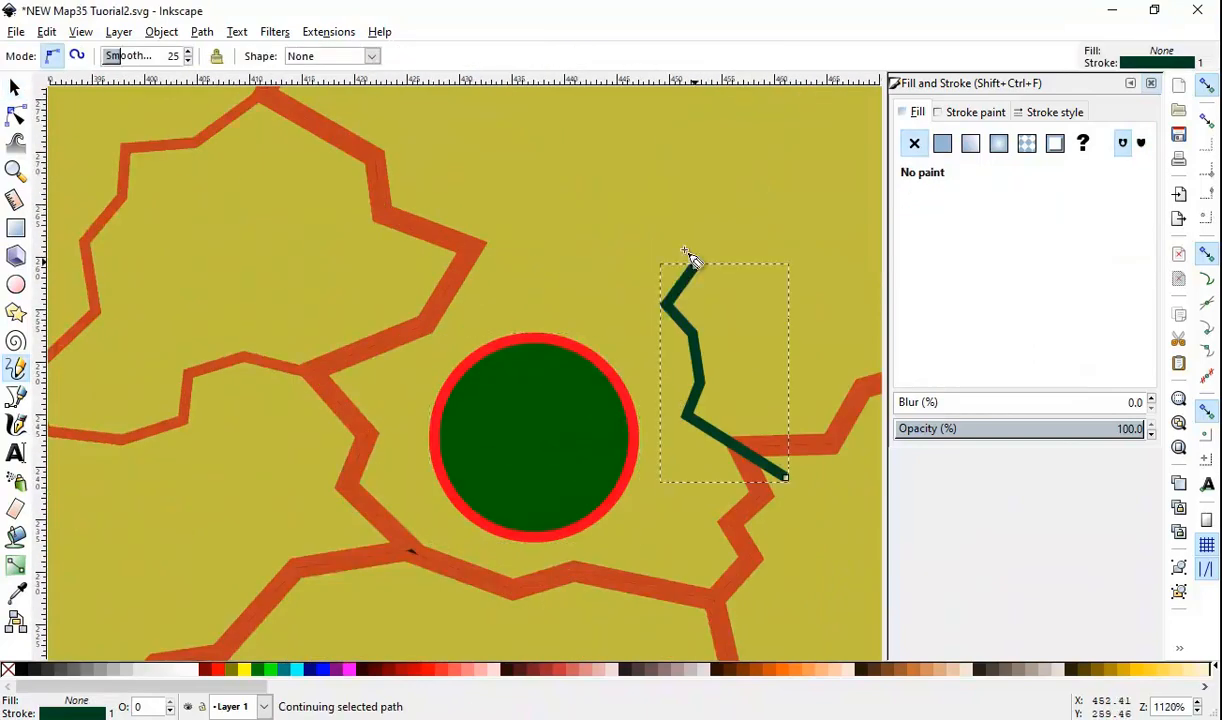
pyautogui.moveTo(690, 259); pyautogui.dragTo(382, 251)
pyautogui.press('s')
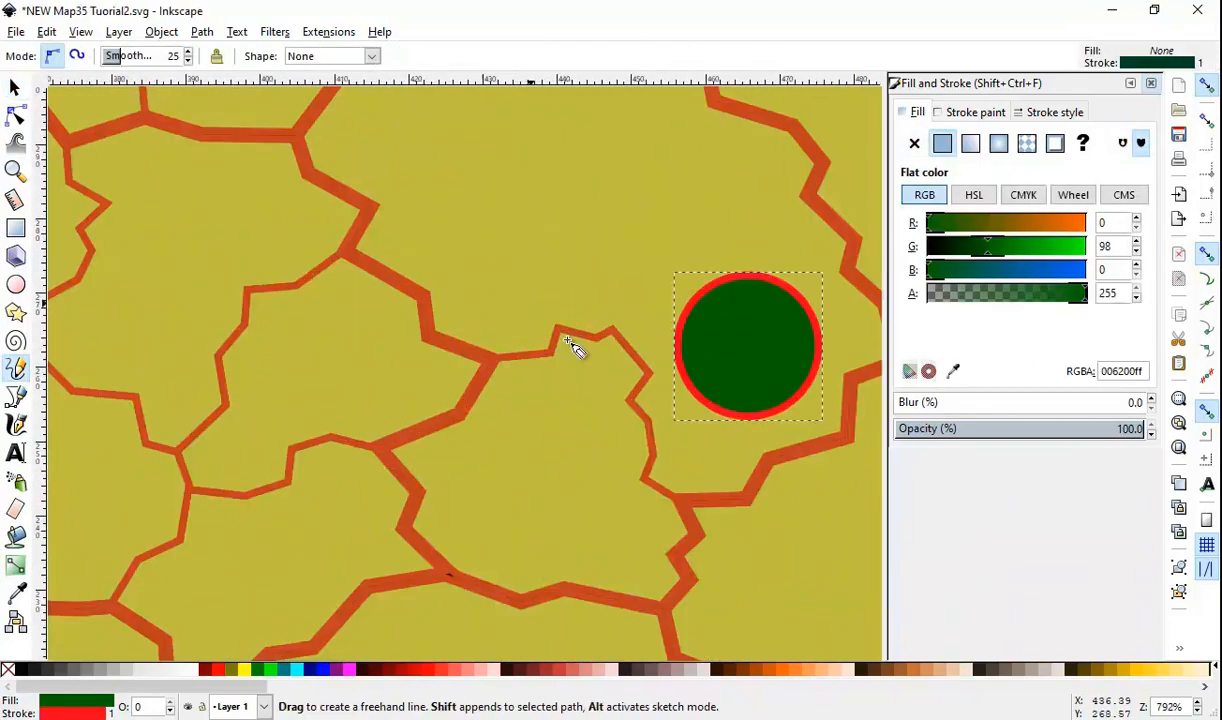
pyautogui.moveTo(608, 361); pyautogui.dragTo(738, 208)
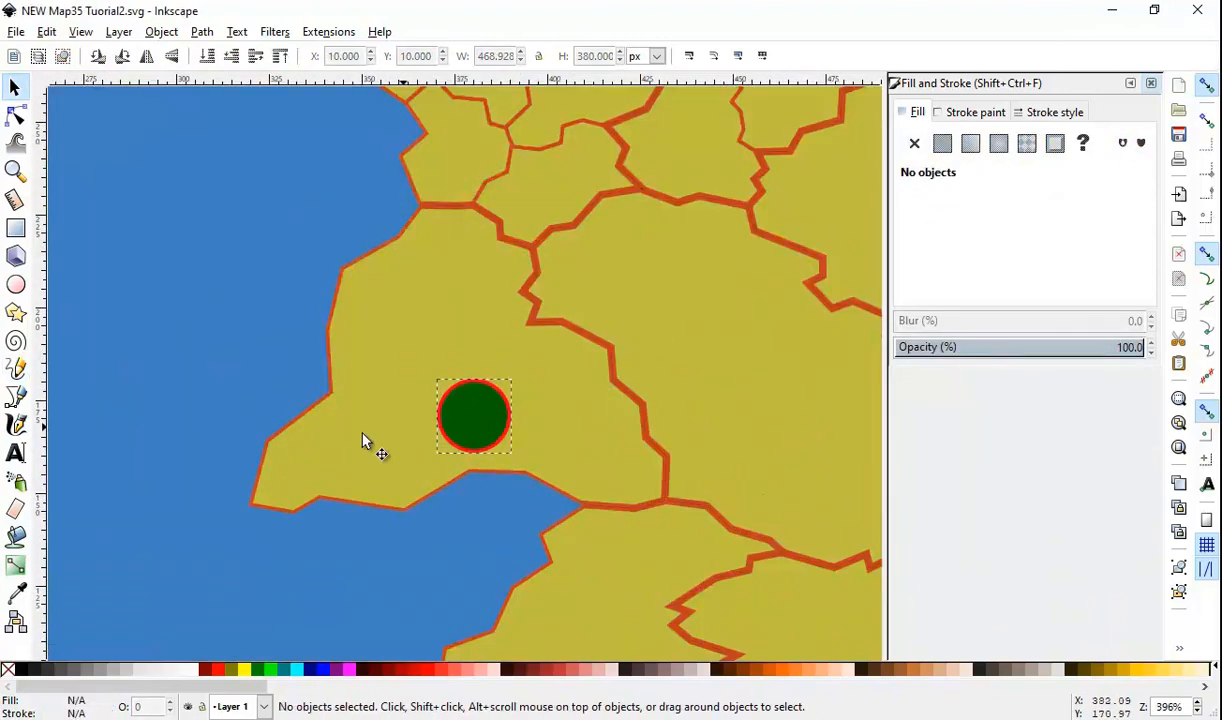
# Step: Divide the coastal territory north of the bay and the inland territory east of it with jagged pencil borders sized against the circle
pyautogui.click(18, 369)
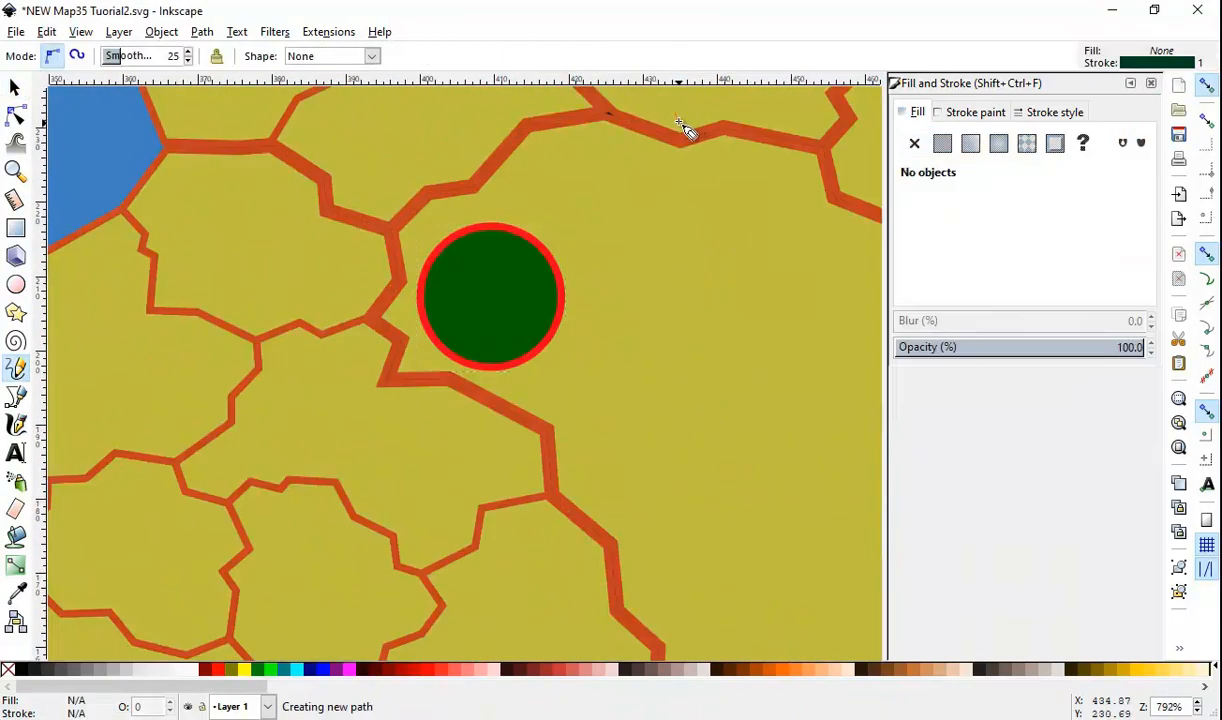
pyautogui.moveTo(680, 120)
pyautogui.mouseDown()
pyautogui.moveTo(623, 196)
pyautogui.moveTo(603, 335)
pyautogui.mouseUp()
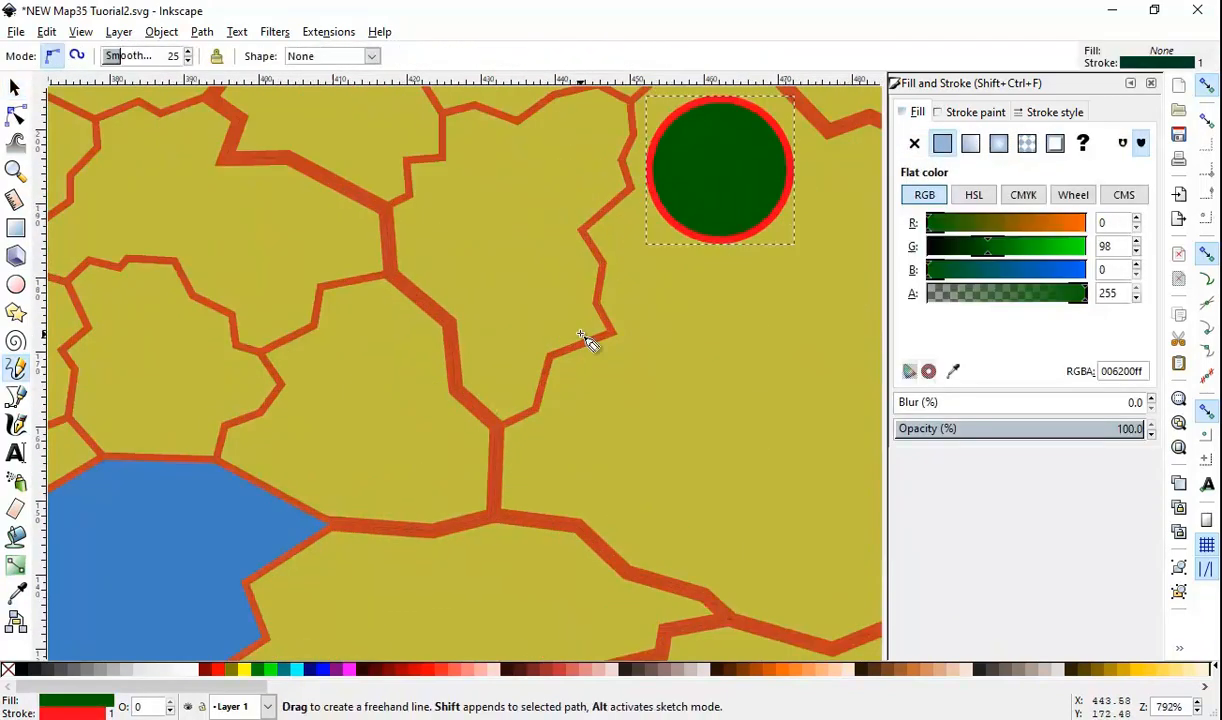
pyautogui.moveTo(586, 341); pyautogui.dragTo(813, 218)
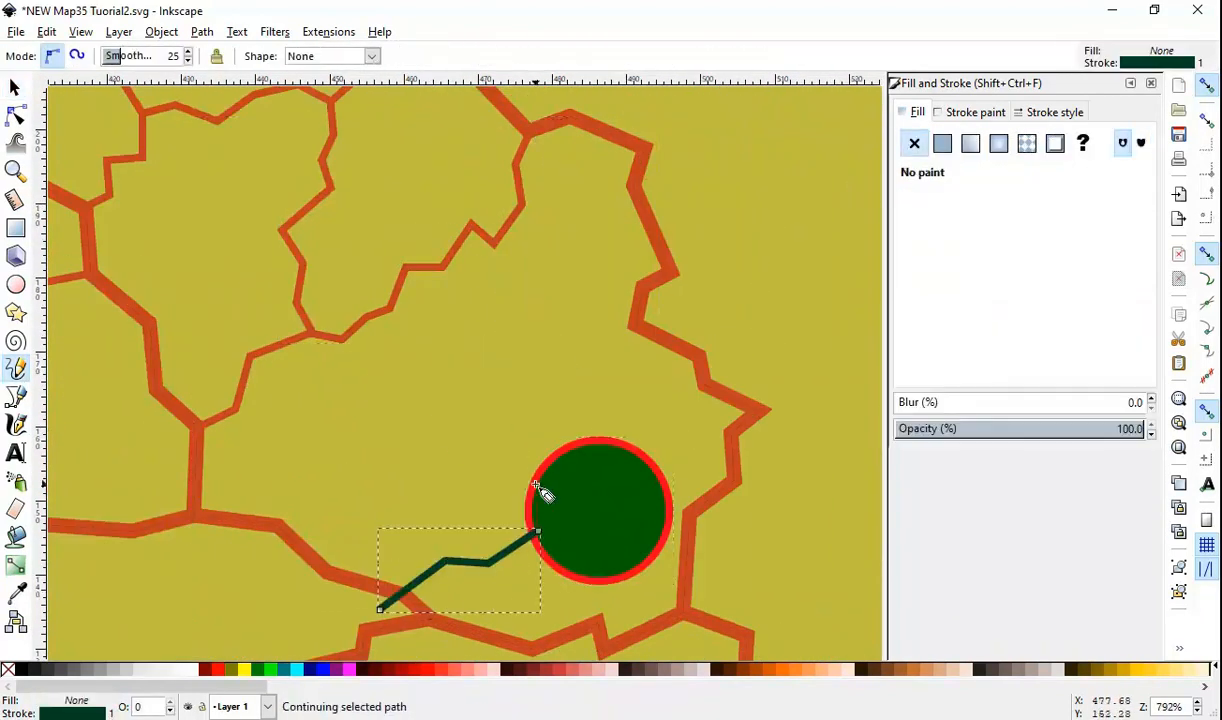
pyautogui.moveTo(545, 496); pyautogui.dragTo(668, 286)
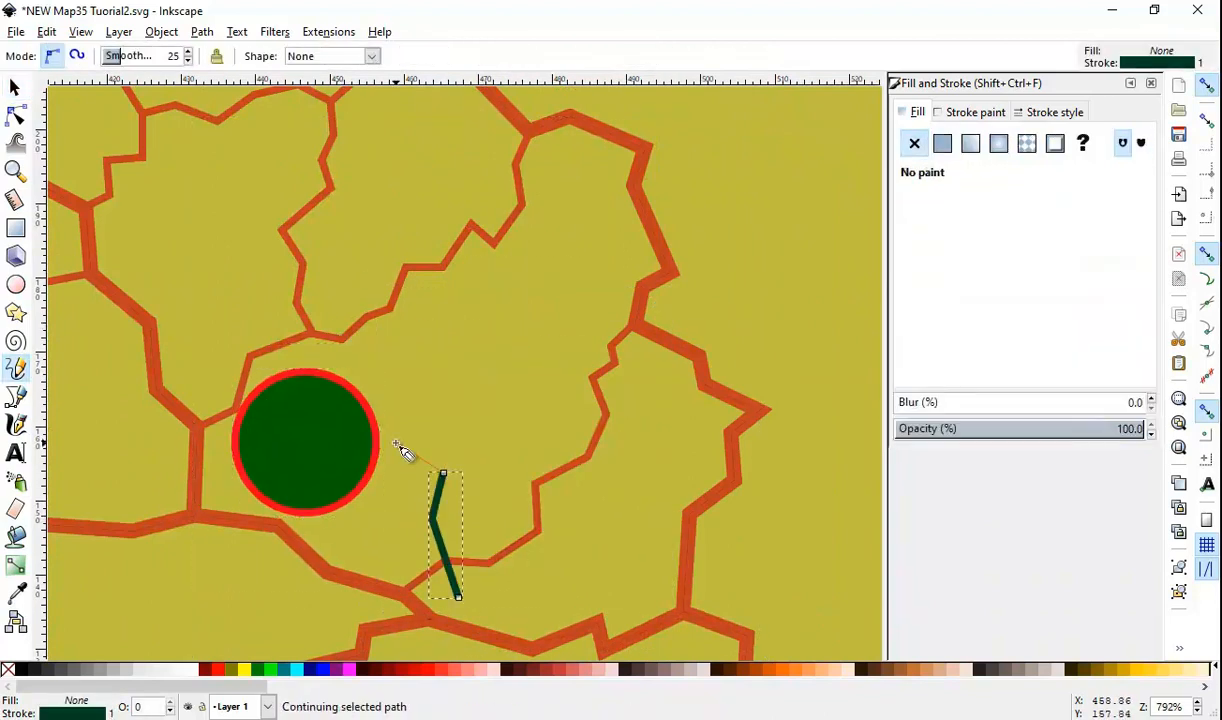
pyautogui.click(360, 396)
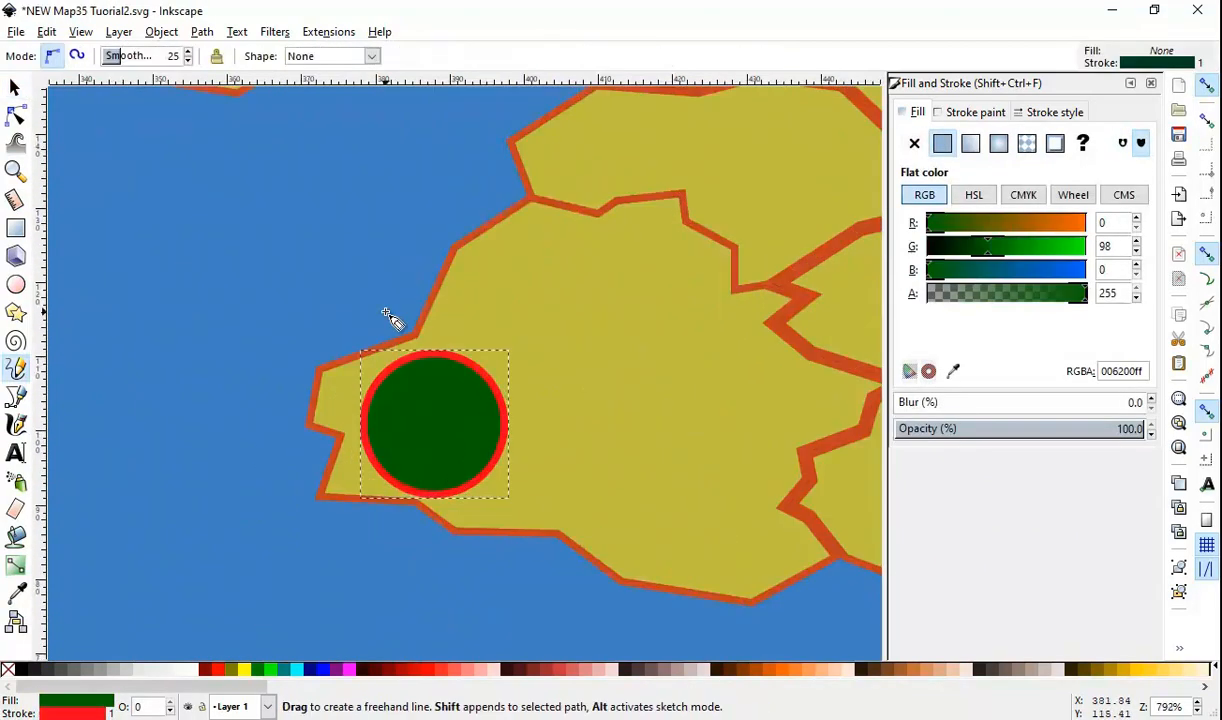
# Step: Divide the small peninsula south of the bay into territories with jagged pencil borders drawn around the circle
pyautogui.moveTo(387, 316)
pyautogui.mouseDown()
pyautogui.moveTo(594, 469)
pyautogui.moveTo(540, 562)
pyautogui.mouseUp()
pyautogui.press('s')
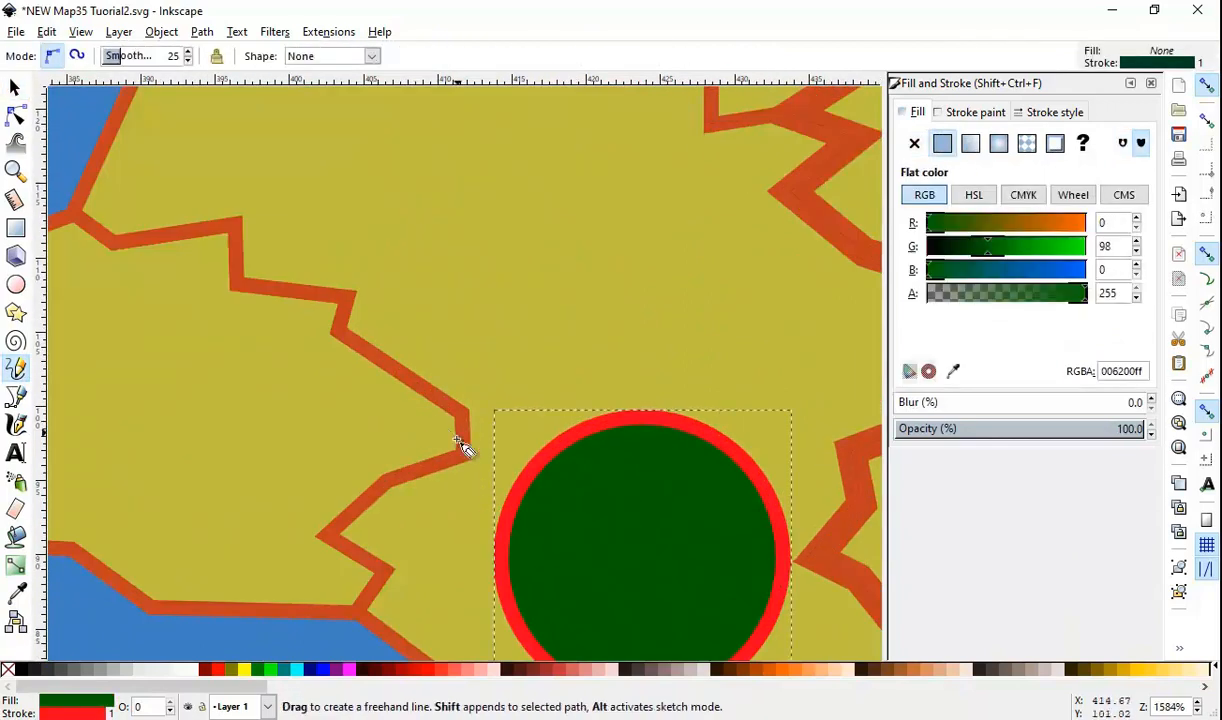
pyautogui.moveTo(415, 417); pyautogui.dragTo(791, 404)
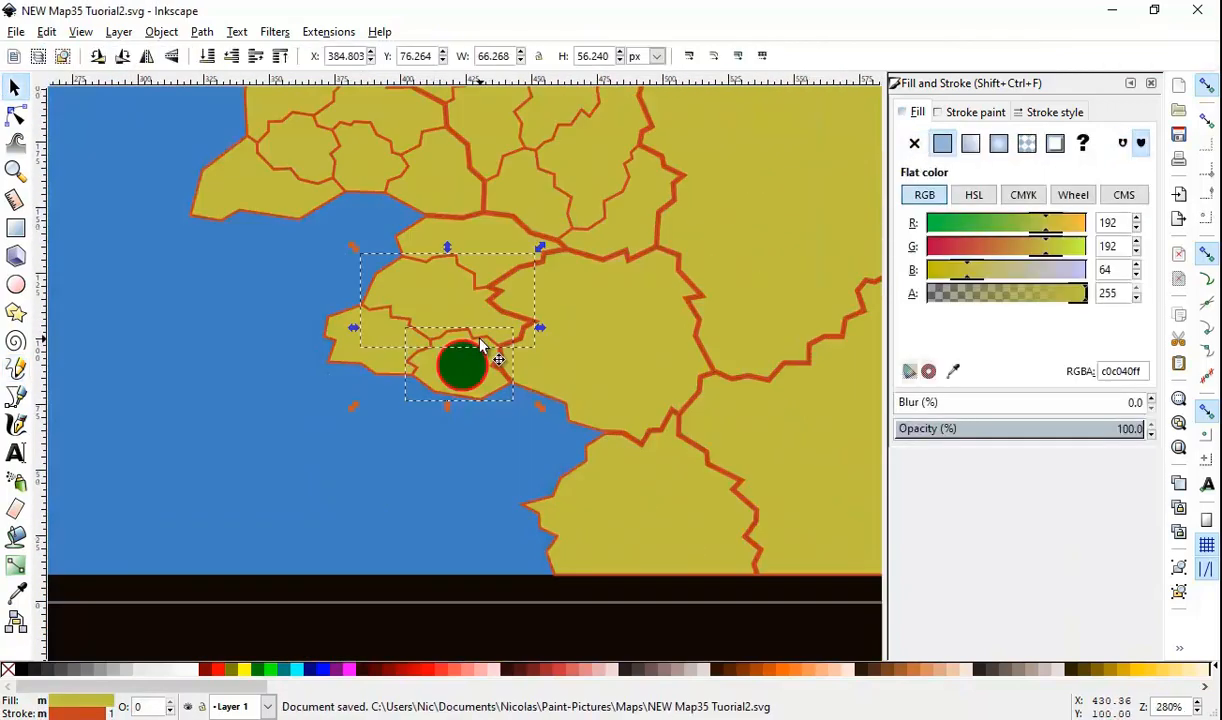
# Step: Save the drawing and recolour the large eastern inland territory dark grey with a dark outline
pyautogui.hotkey('ctrl', 's')
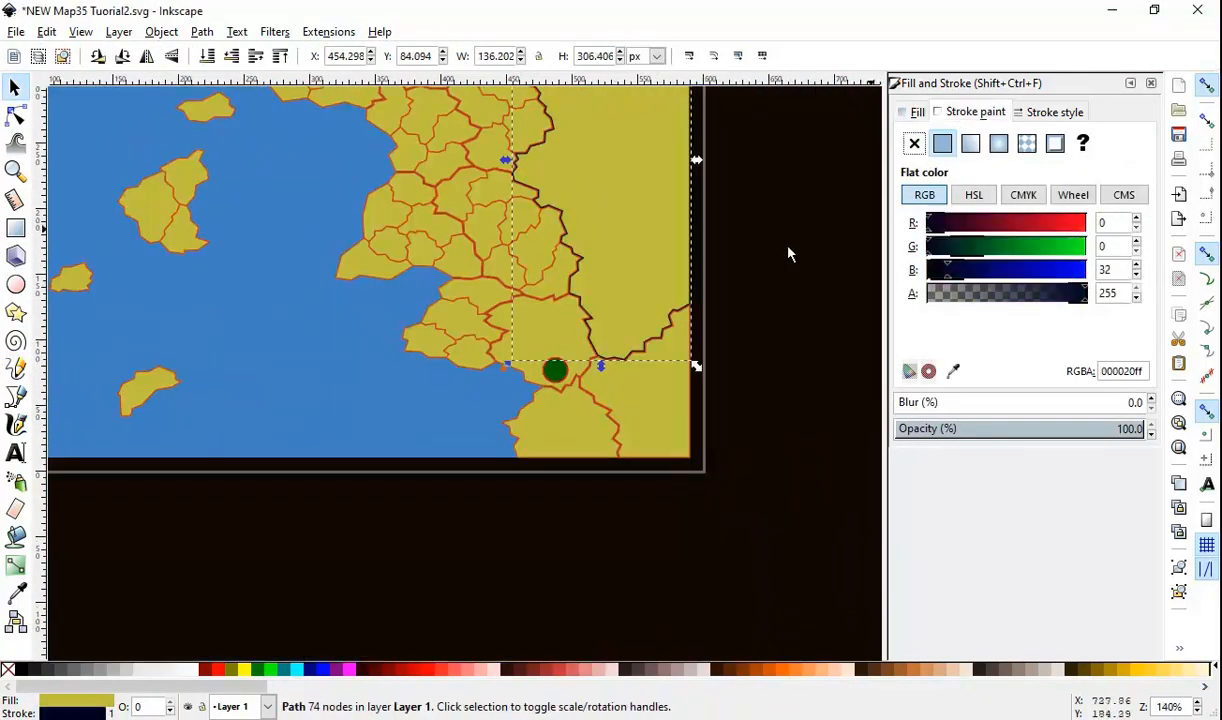
pyautogui.doubleClick(1110, 222)
pyautogui.write('192')
pyautogui.press('Return')
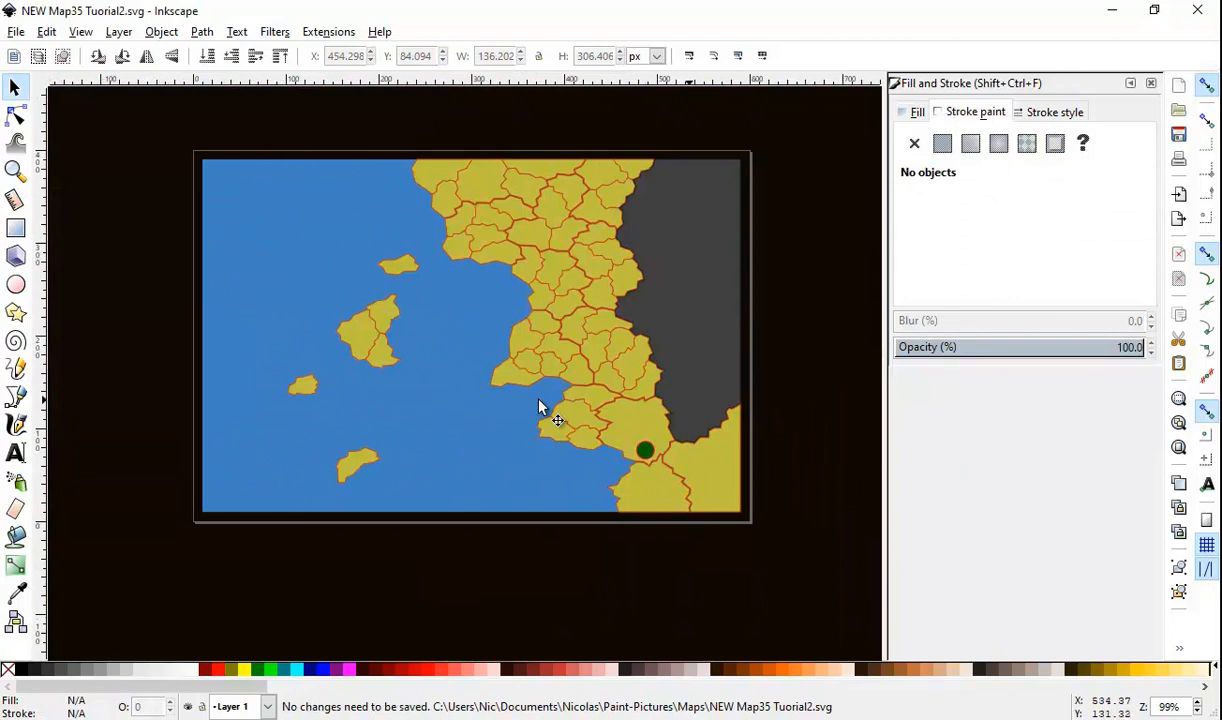
# Step: Divide the coastal territory southwest of the dark grey area with a jagged pencil border drawn around the circle
pyautogui.click(488, 320)
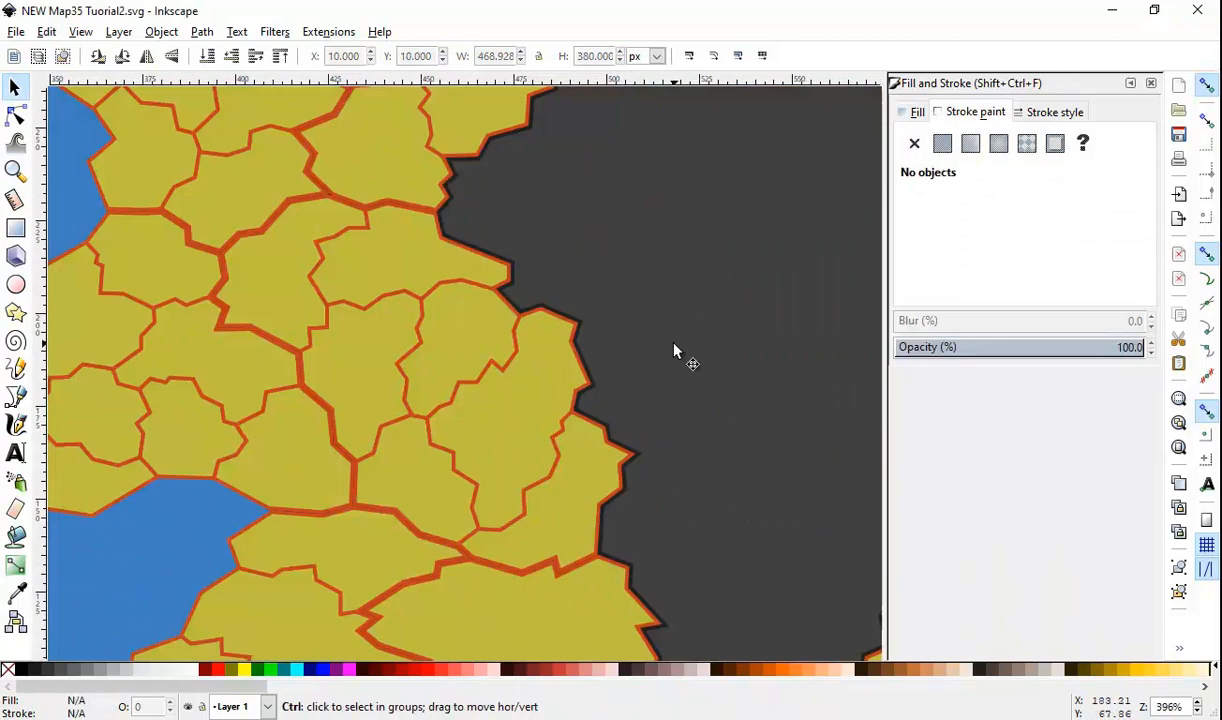
pyautogui.scroll(-4, 674, 345)
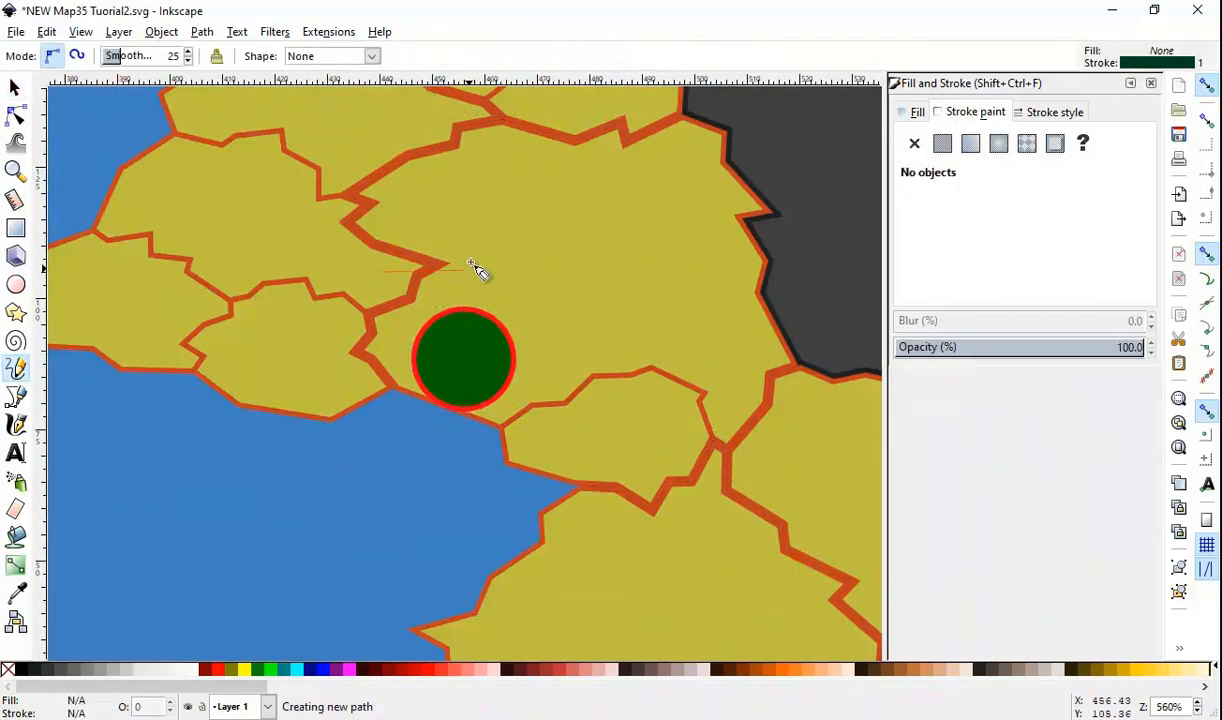
pyautogui.moveTo(478, 270); pyautogui.dragTo(578, 355)
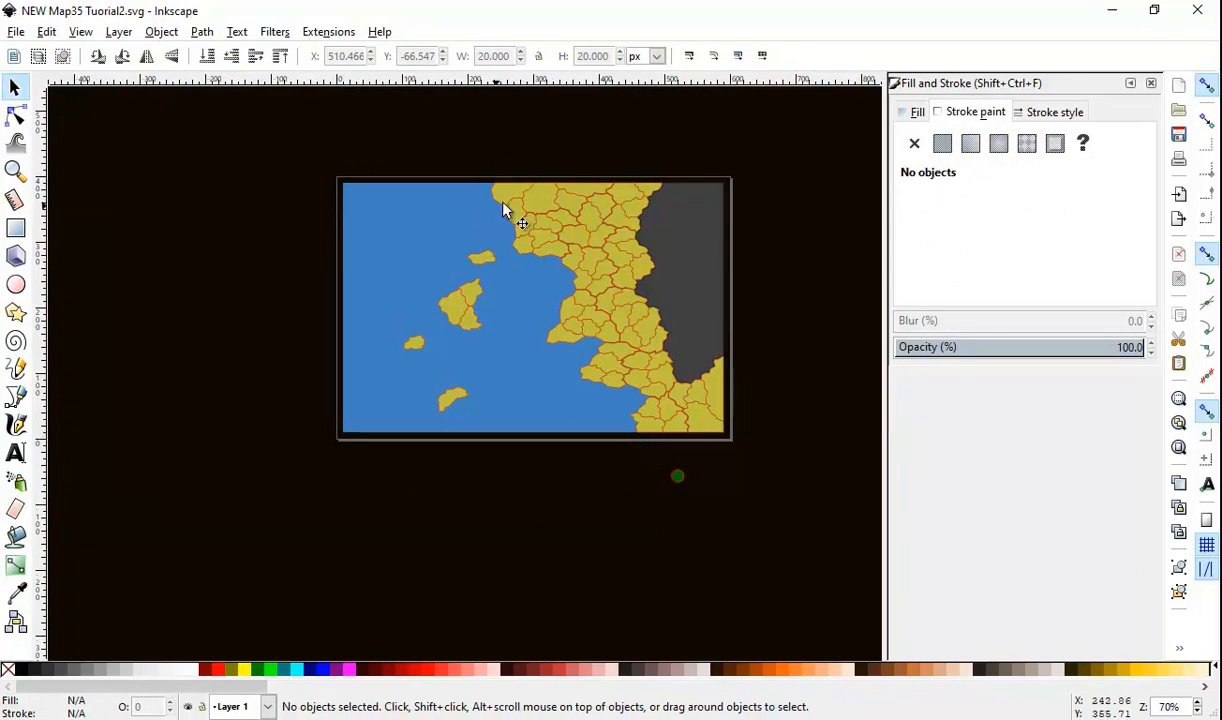
# Step: Draw a small closed island outline off the northwest coast with the Pencil tool
pyautogui.scroll(4, 476, 211)
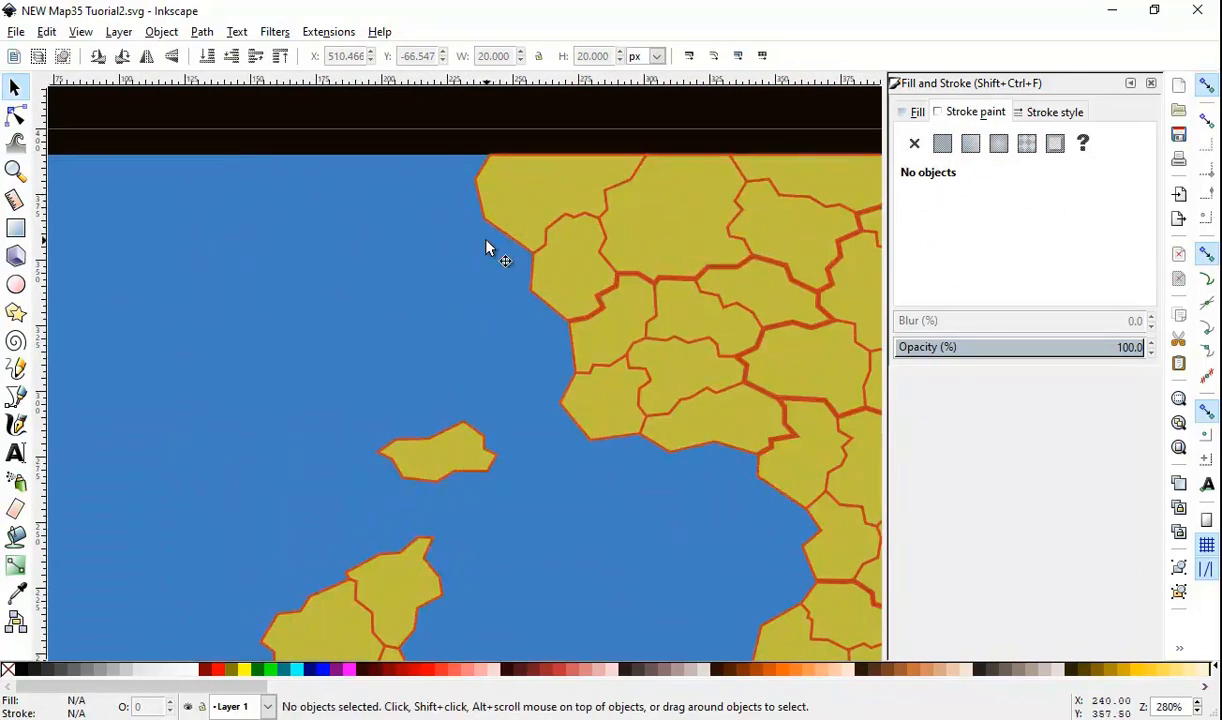
pyautogui.click(16, 369)
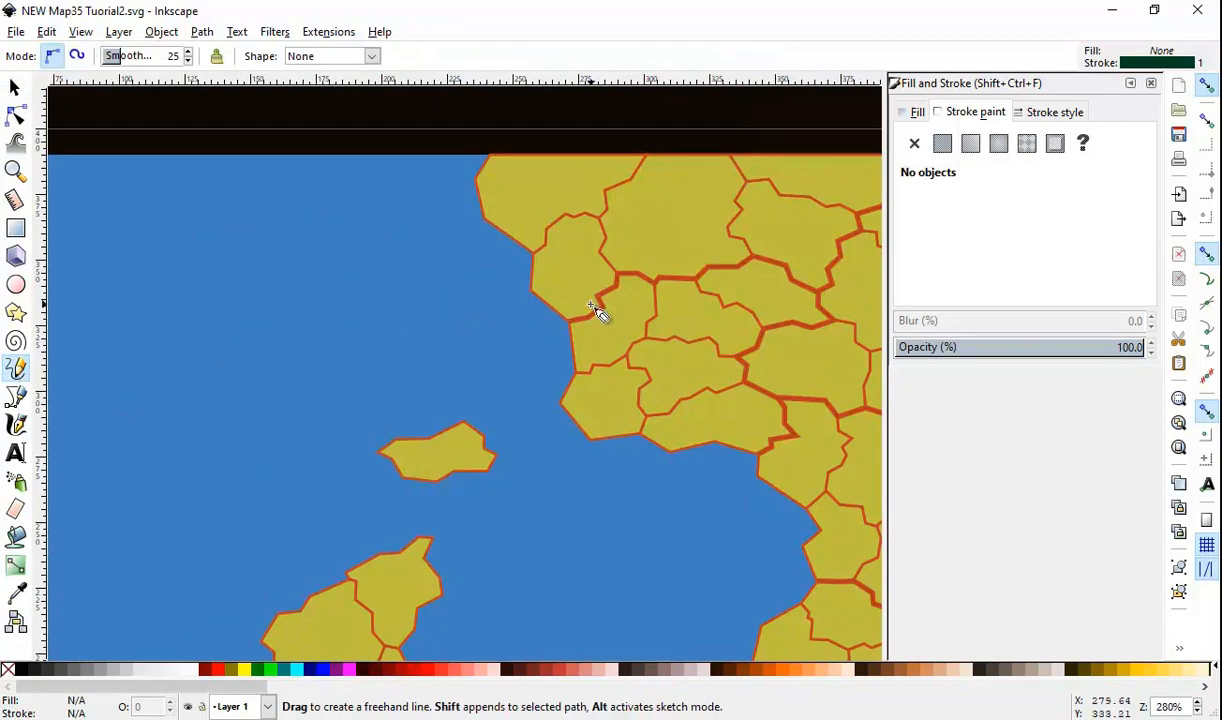
pyautogui.scroll(1, 470, 210)
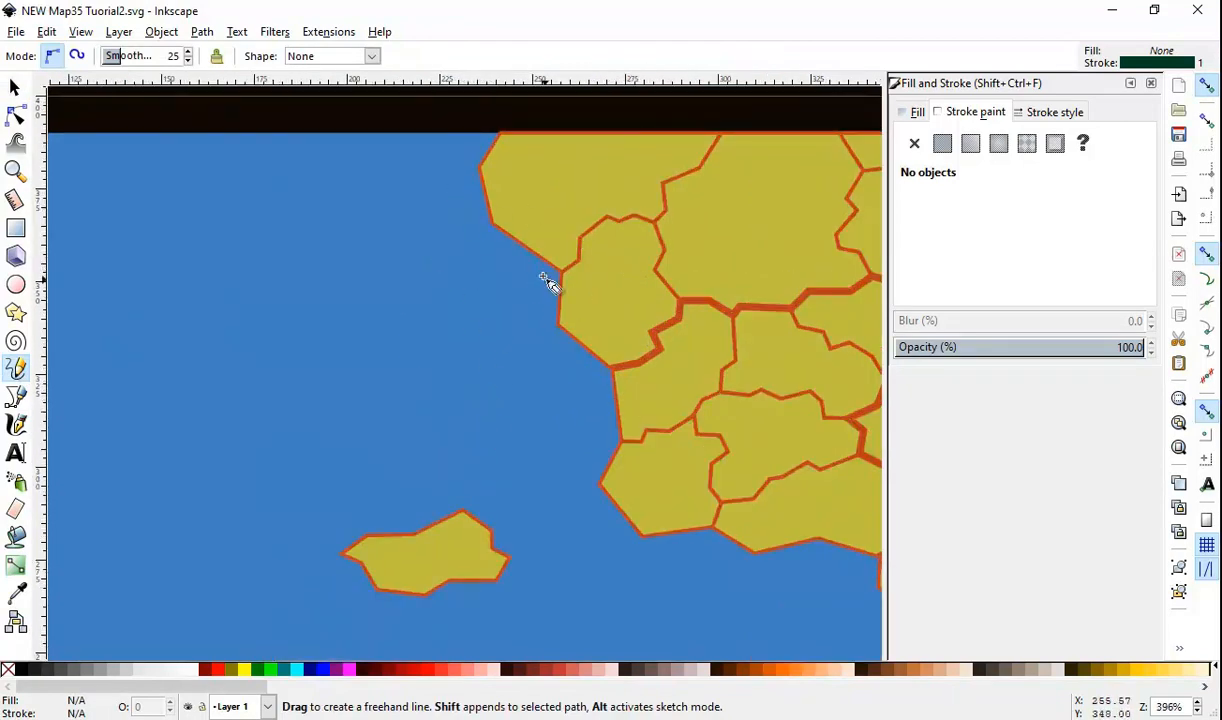
pyautogui.scroll(-2, 595, 430)
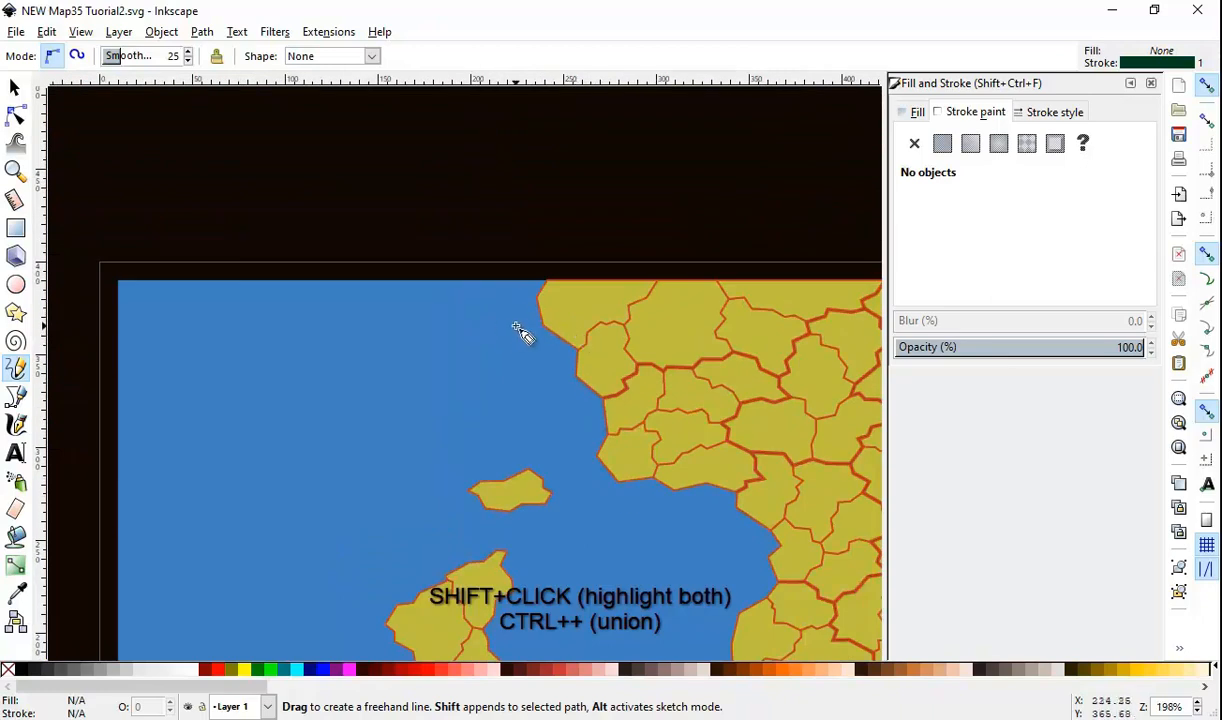
pyautogui.scroll(4, 549, 328)
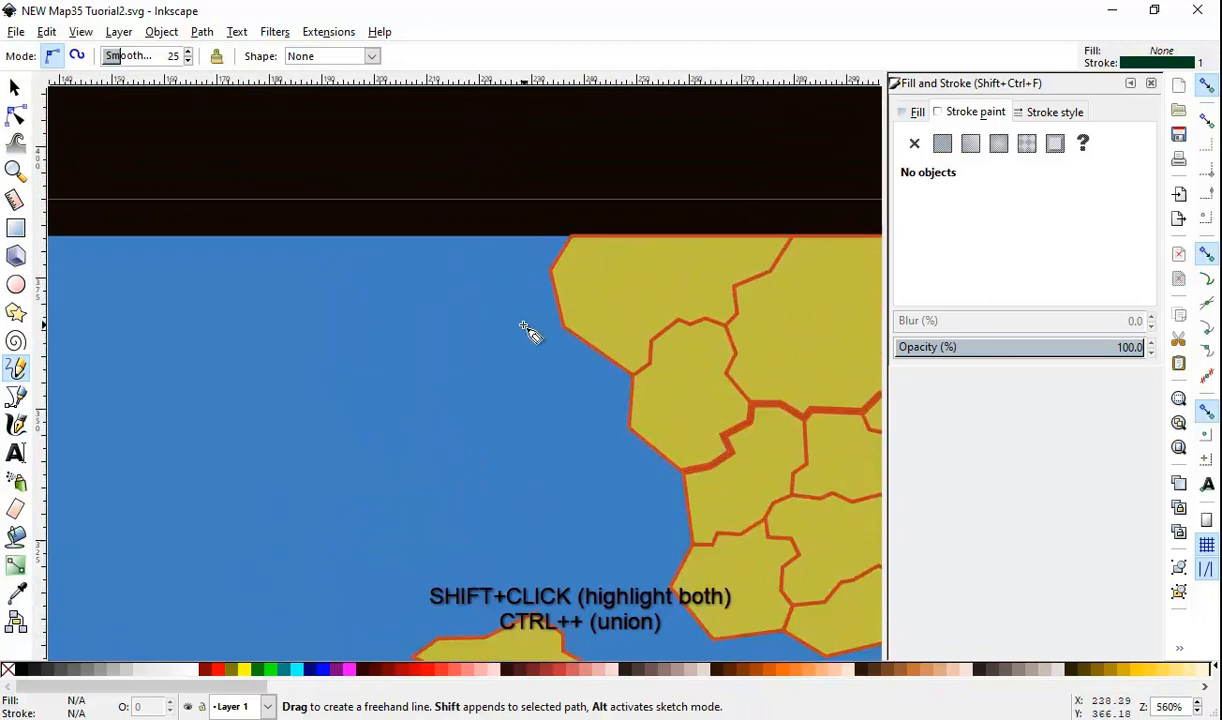
pyautogui.moveTo(552, 316); pyautogui.dragTo(542, 255)
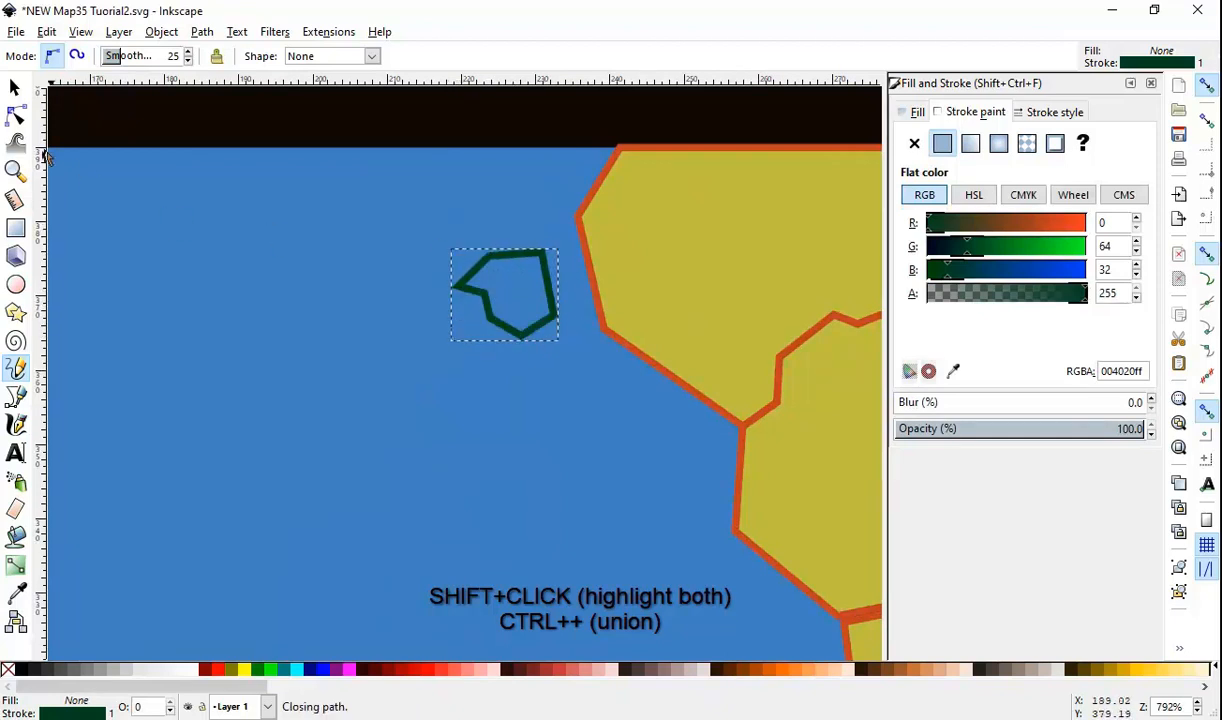
# Step: Unite the small island outline with the northwesternmost coastal territory so that both form one path
pyautogui.click(22, 89)
pyautogui.keyDown('shift'); pyautogui.click(620, 265); pyautogui.keyUp('shift')
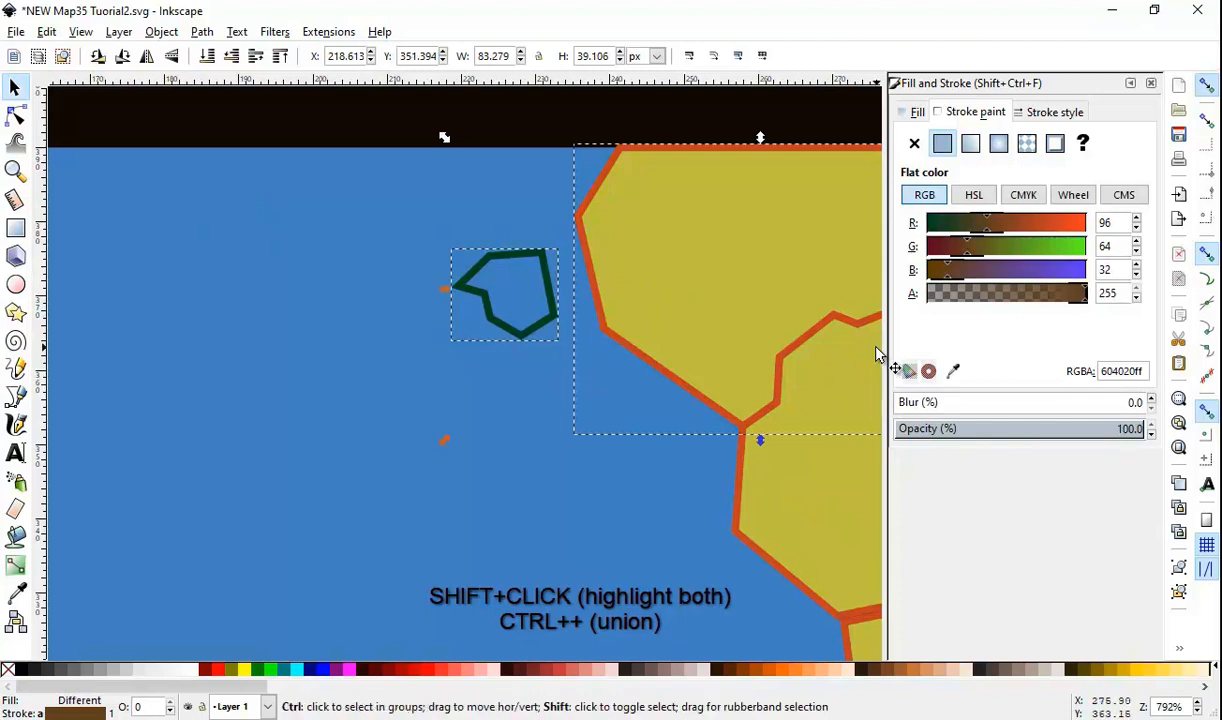
pyautogui.hotkey('ctrl', '+')
pyautogui.click(205, 34)
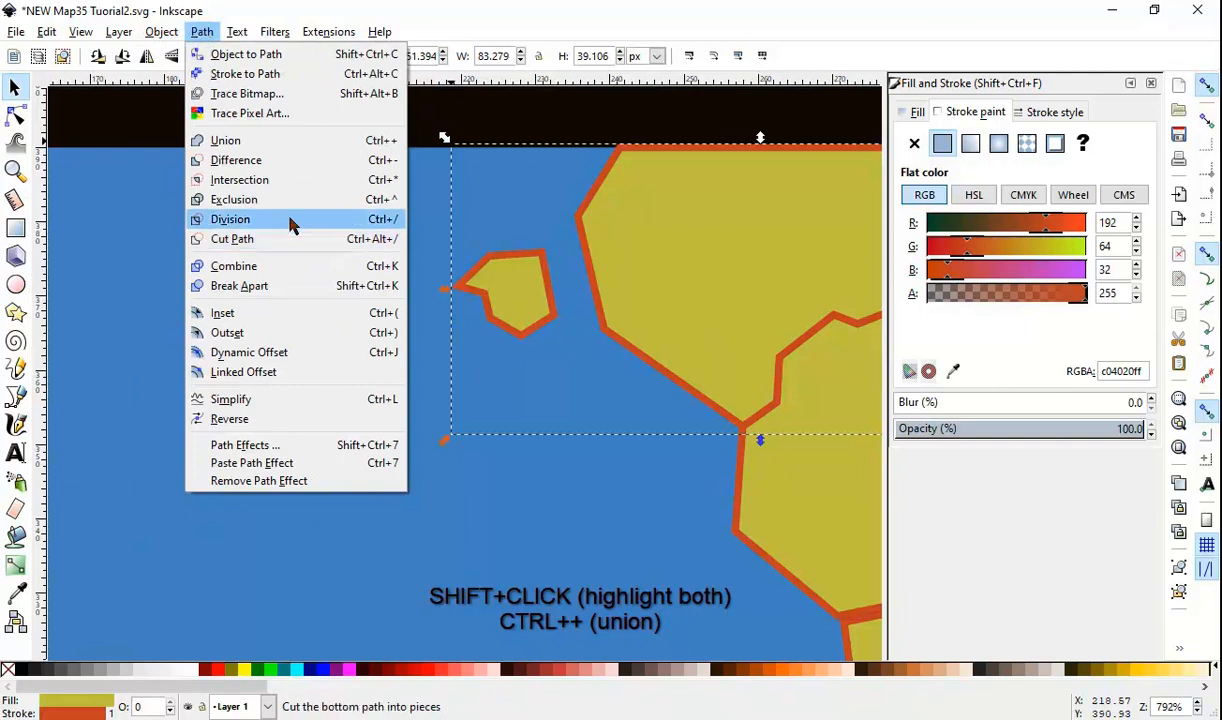
pyautogui.click(203, 34)
pyautogui.scroll(-4, 539, 302)
pyautogui.moveTo(578, 277)
pyautogui.mouseDown()
pyautogui.moveTo(539, 238)
pyautogui.moveTo(573, 290)
pyautogui.mouseUp()
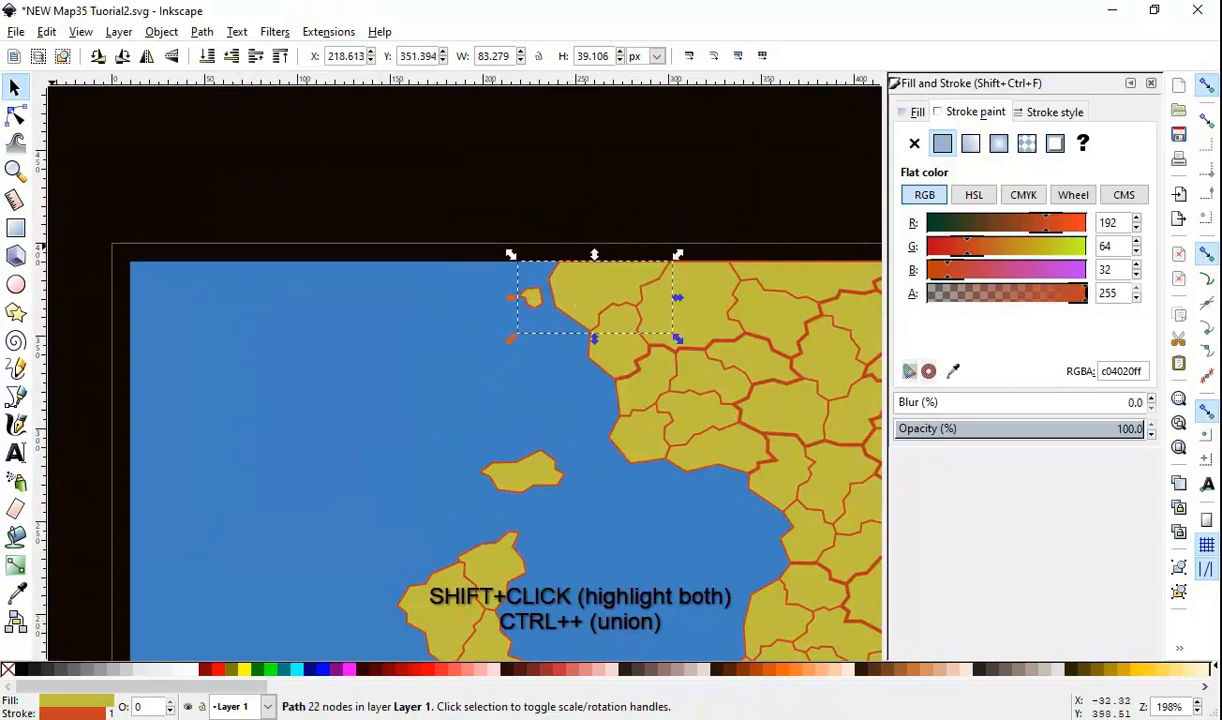
# Step: Draw a second small island just south of the first and unite it with the same northwest coastal territory
pyautogui.click(15, 368)
pyautogui.scroll(2, 630, 368)
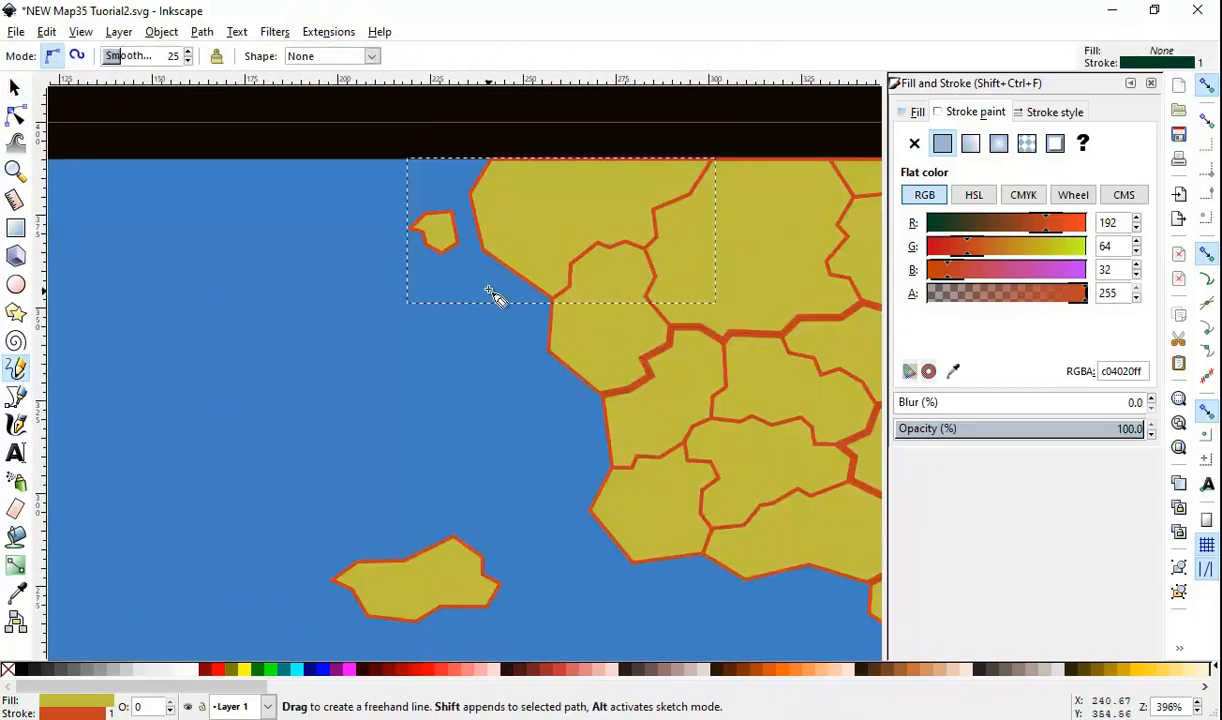
pyautogui.click(483, 278)
pyautogui.moveTo(466, 268)
pyautogui.mouseDown()
pyautogui.moveTo(455, 280)
pyautogui.moveTo(483, 302)
pyautogui.mouseUp()
pyautogui.click(482, 279)
pyautogui.click(15, 88)
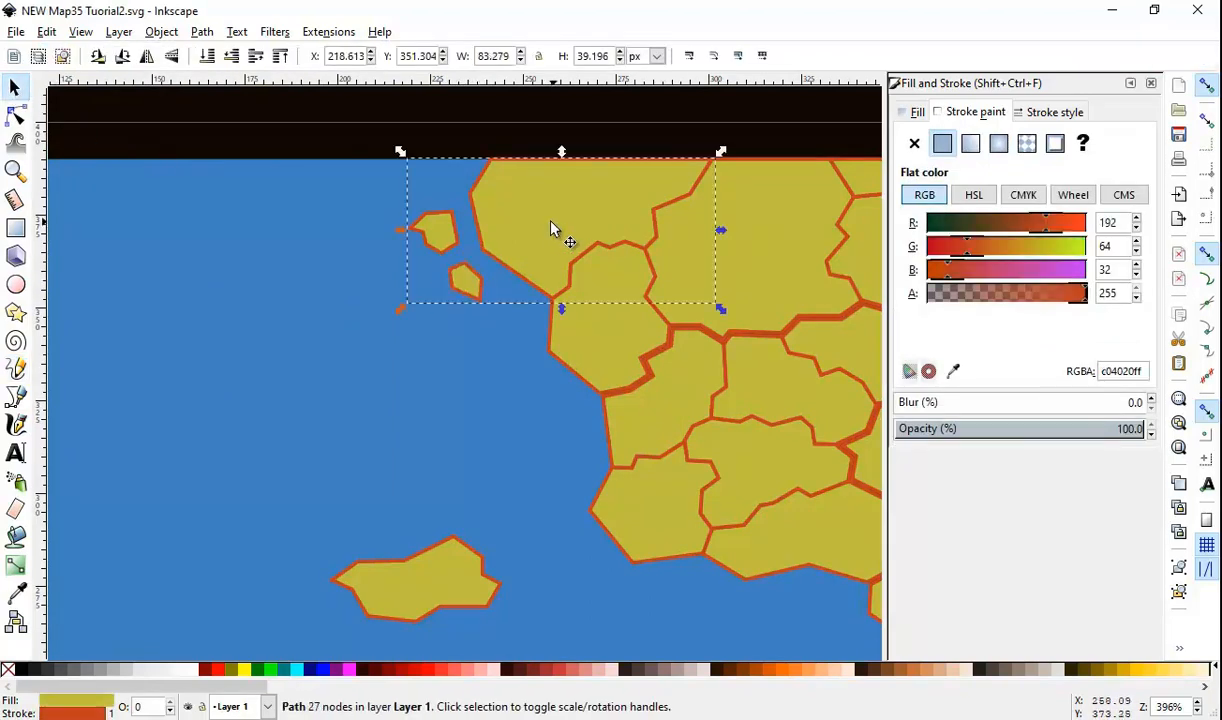
pyautogui.moveTo(550, 228); pyautogui.dragTo(543, 273)
pyautogui.hotkey('ctrl', 'z')
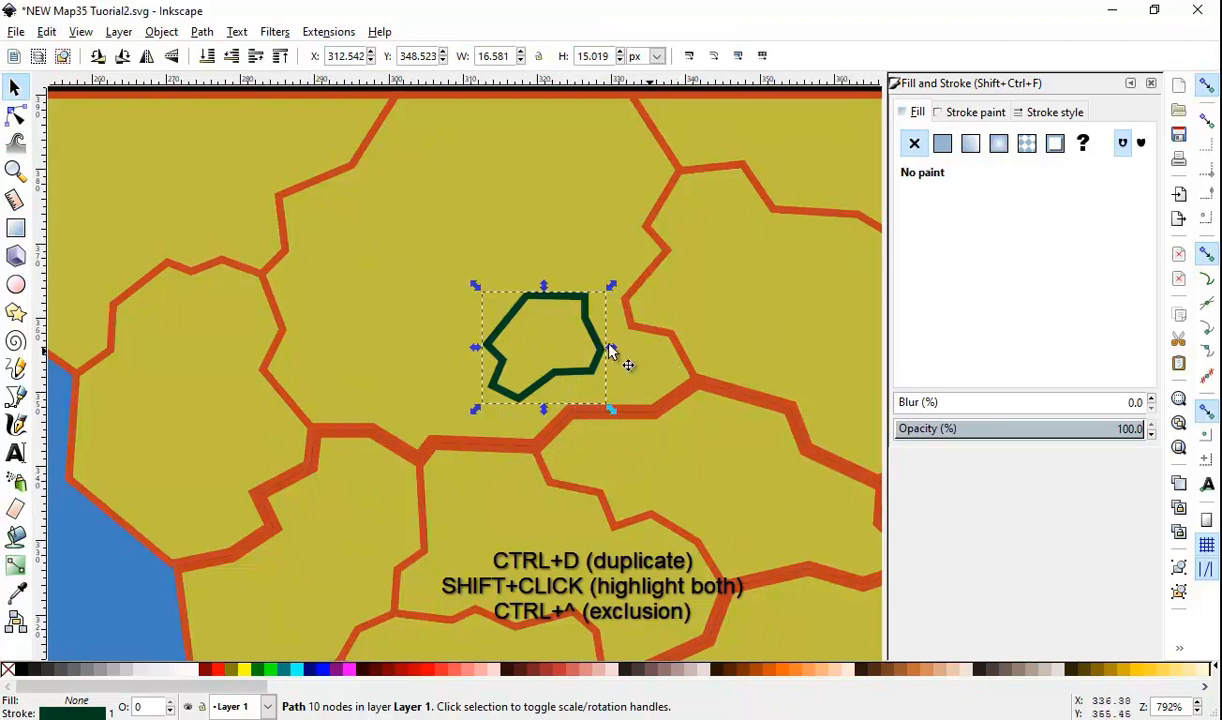
# Step: Duplicate the closed lake outline in place inside the northern inland territory
pyautogui.press('shift')
pyautogui.hscroll(-8, 393, 319)
pyautogui.hscroll(8, 759, 391)
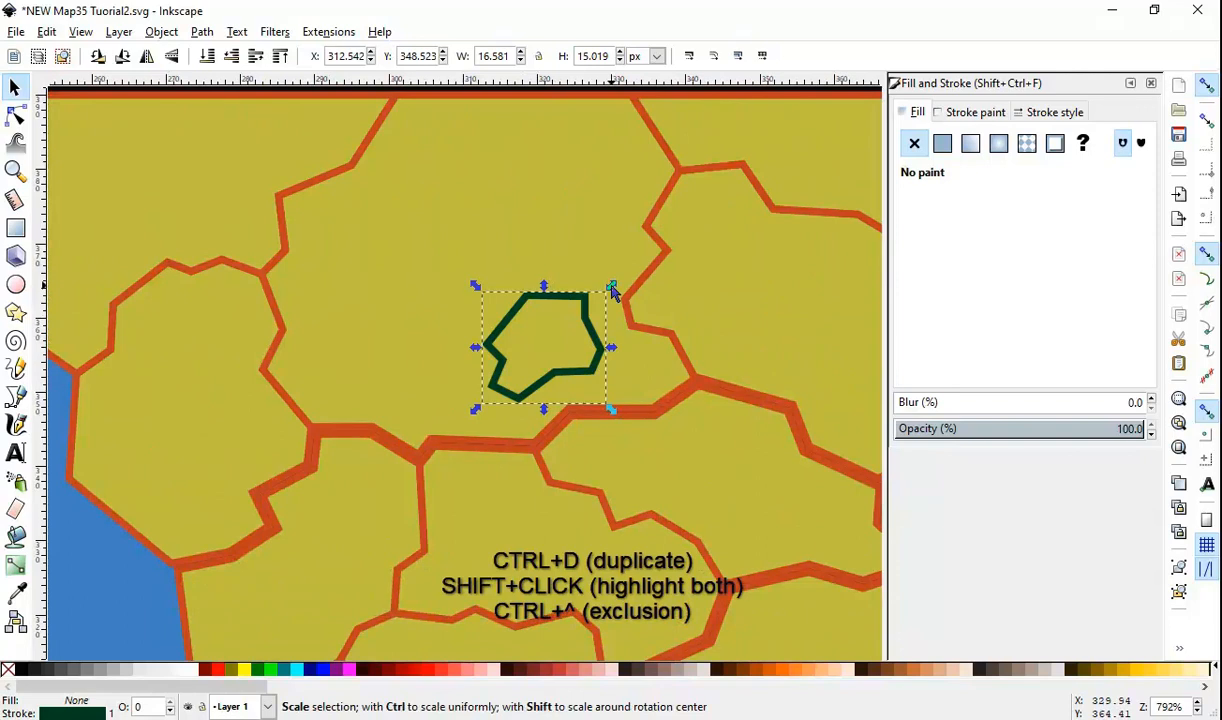
pyautogui.press('ctrl')
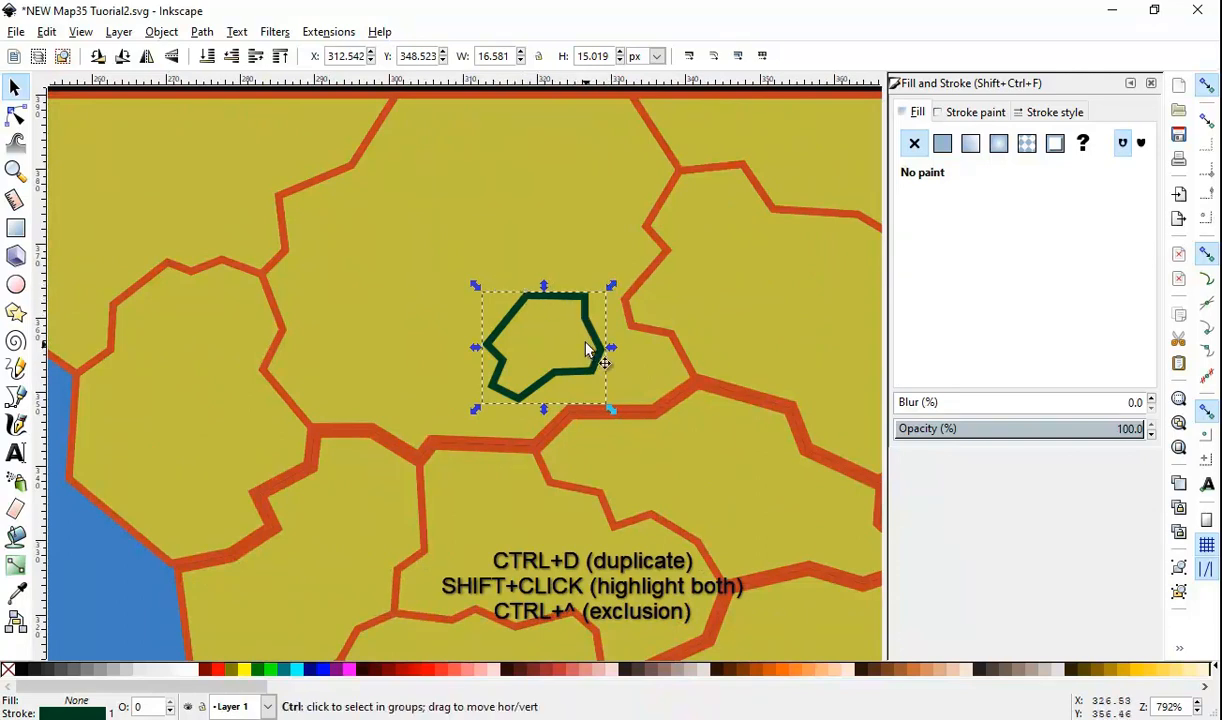
pyautogui.hotkey('ctrl', 'd')
pyautogui.moveTo(545, 311); pyautogui.dragTo(603, 353)
pyautogui.hotkey('ctrl', 'z')
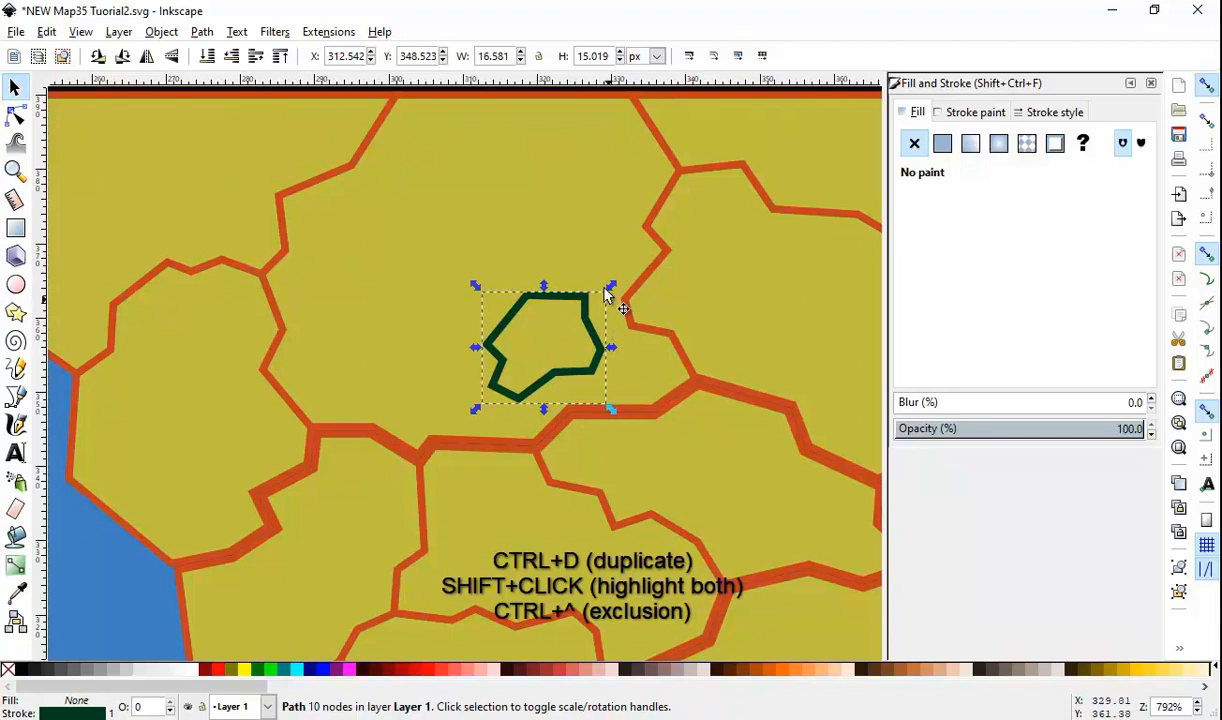
# Step: Cut the lake outline out of the surrounding northern territory with the Exclusion operation
pyautogui.keyDown('shift'); pyautogui.click(524, 211); pyautogui.keyUp('shift')
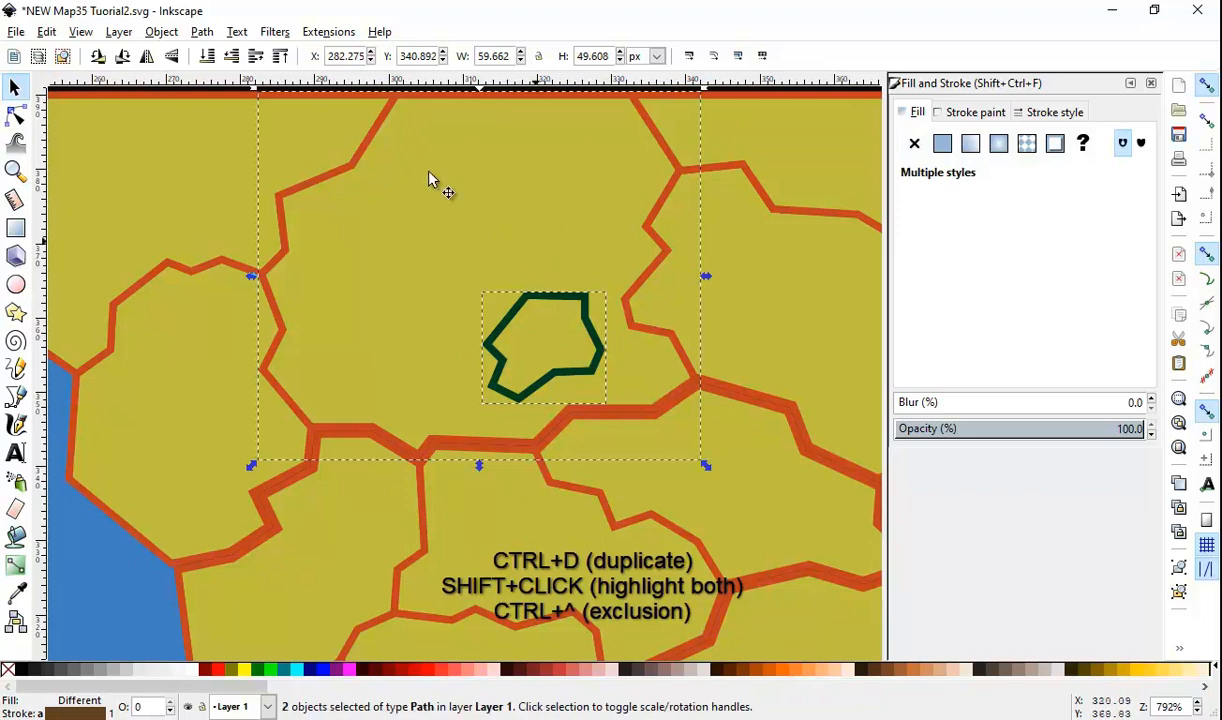
pyautogui.click(203, 33)
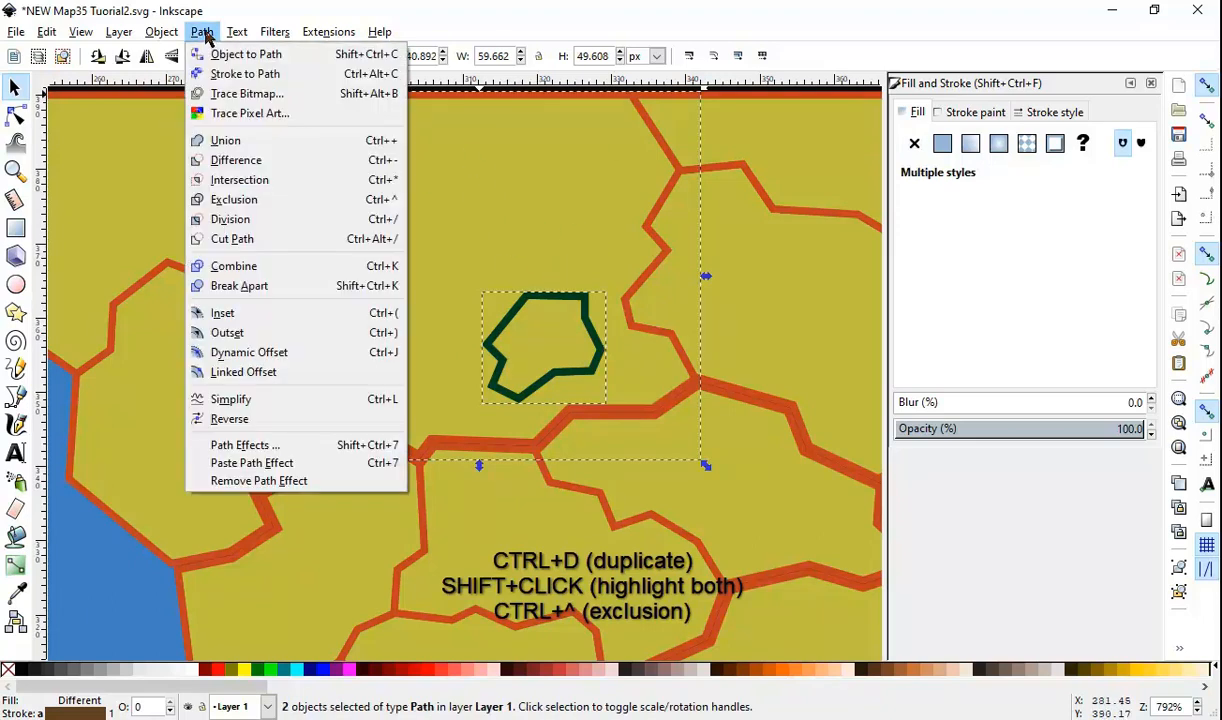
pyautogui.click(263, 201)
# Step: Move the remaining lake outline and the territory aside to check the cut-out hole, undoing each move
pyautogui.moveTo(548, 316); pyautogui.dragTo(560, 423)
pyautogui.moveTo(526, 262); pyautogui.dragTo(500, 212)
pyautogui.hotkey('ctrl', 'z')
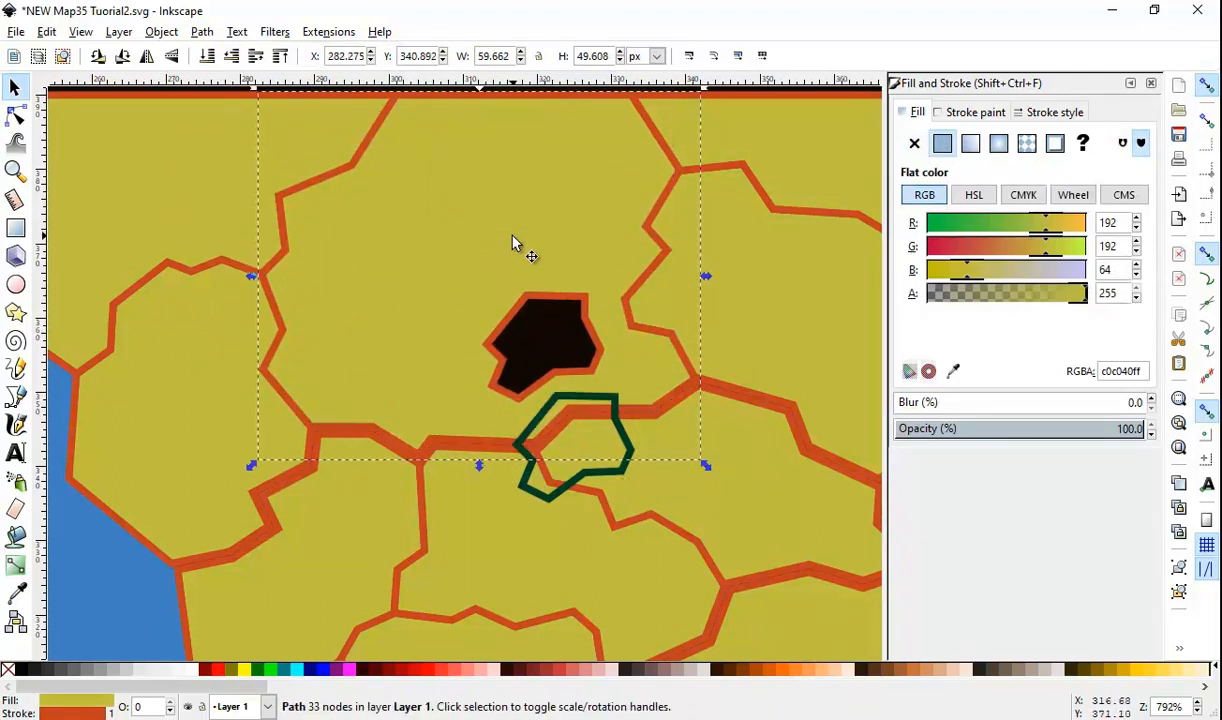
pyautogui.hotkey('ctrl', 'z')
pyautogui.hotkey('ctrl', 'z')
pyautogui.moveTo(554, 322); pyautogui.dragTo(587, 340)
pyautogui.hotkey('ctrl', 'z')
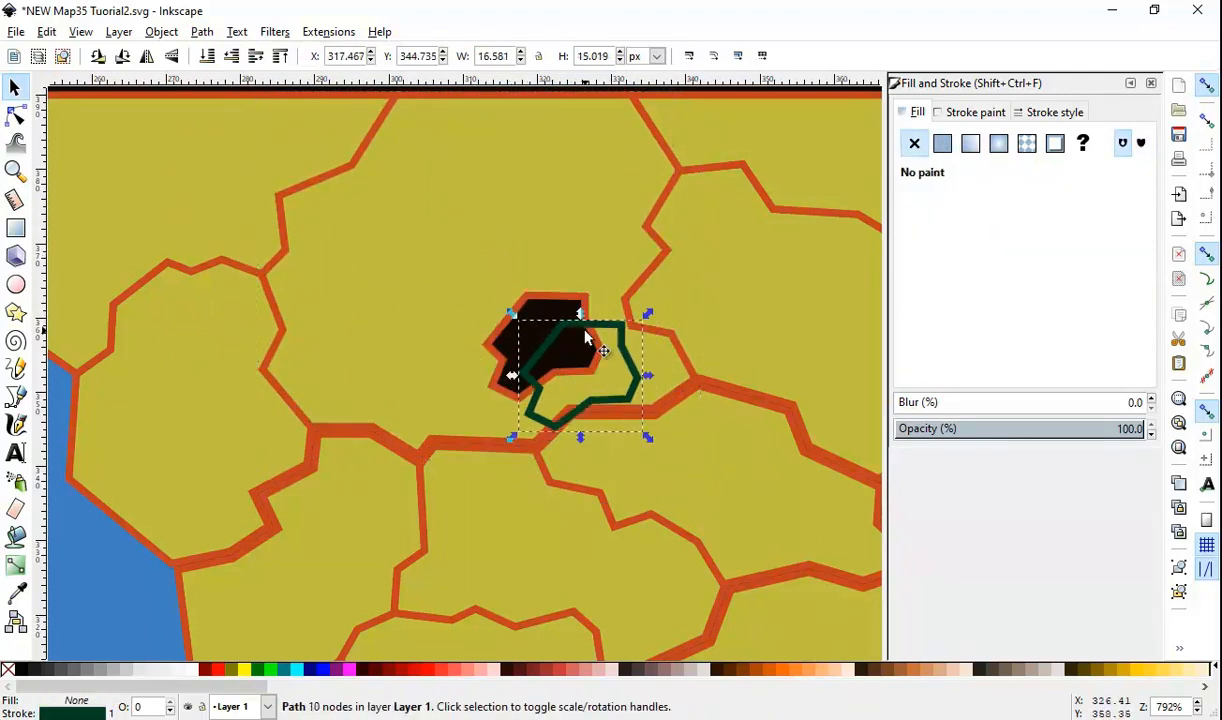
pyautogui.moveTo(561, 298); pyautogui.dragTo(672, 312)
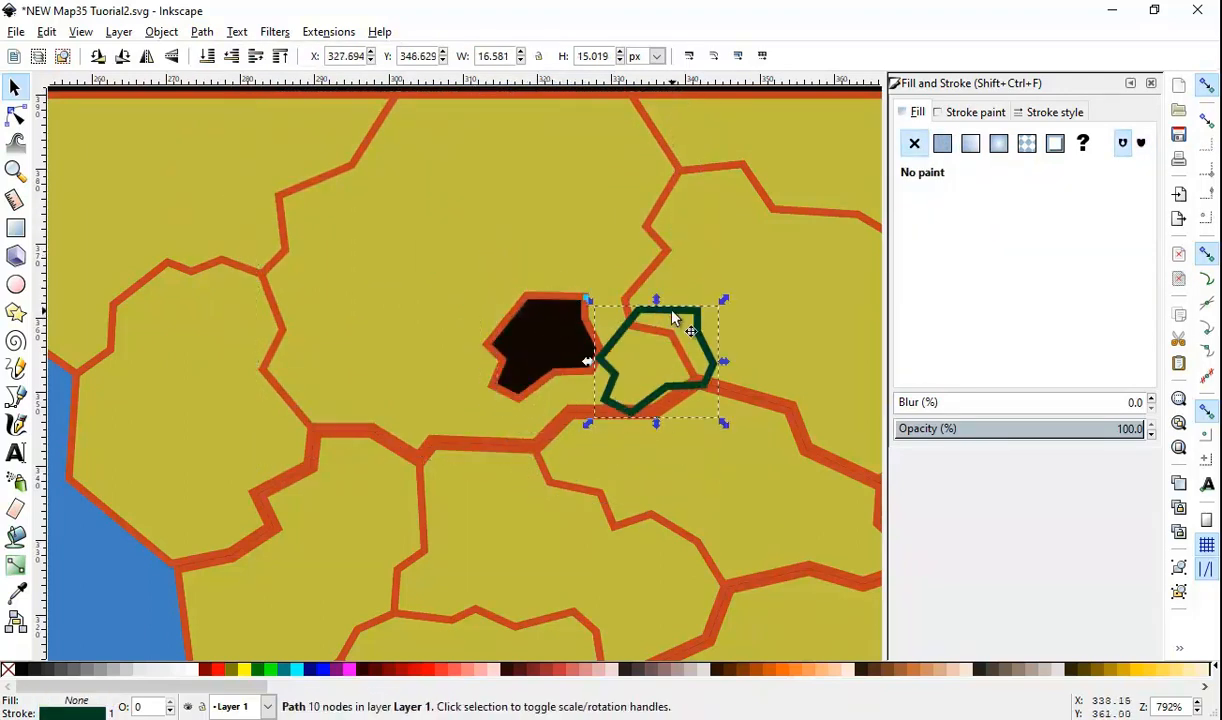
pyautogui.hotkey('ctrl', 'z')
# Step: Fill the lake shape with flat blue 4040ffff and raise the surrounding territory above it
pyautogui.click(941, 144)
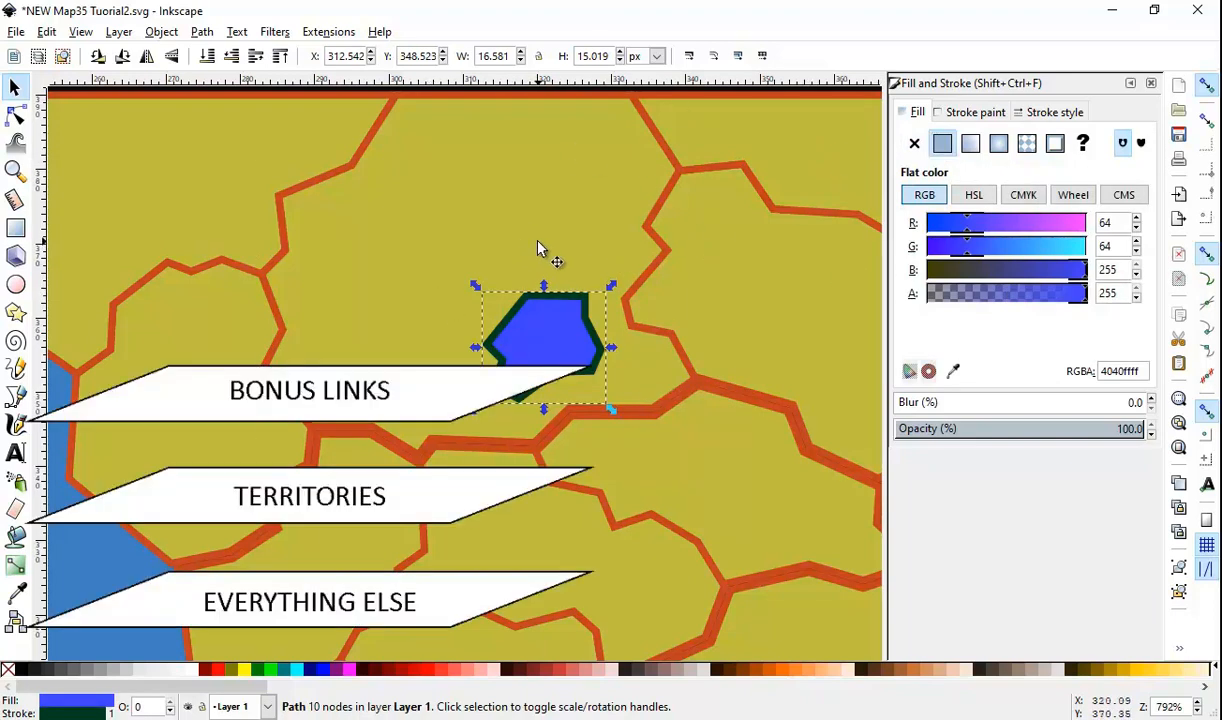
pyautogui.click(537, 248)
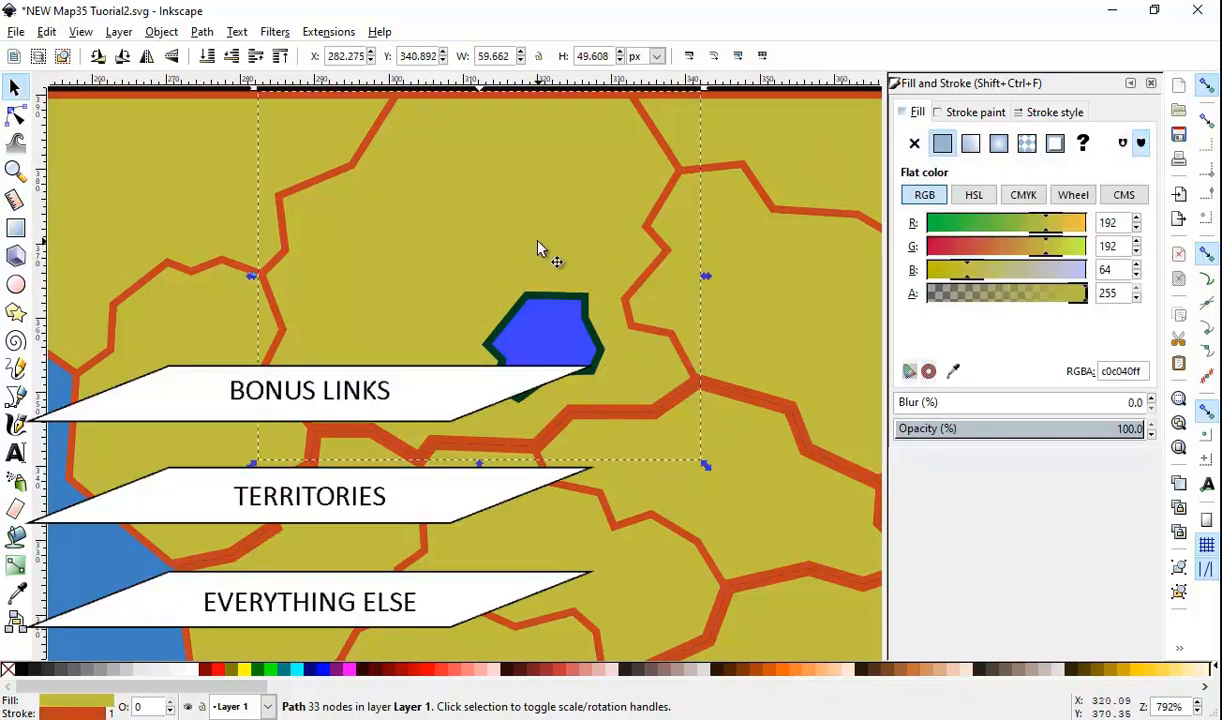
pyautogui.click(280, 60)
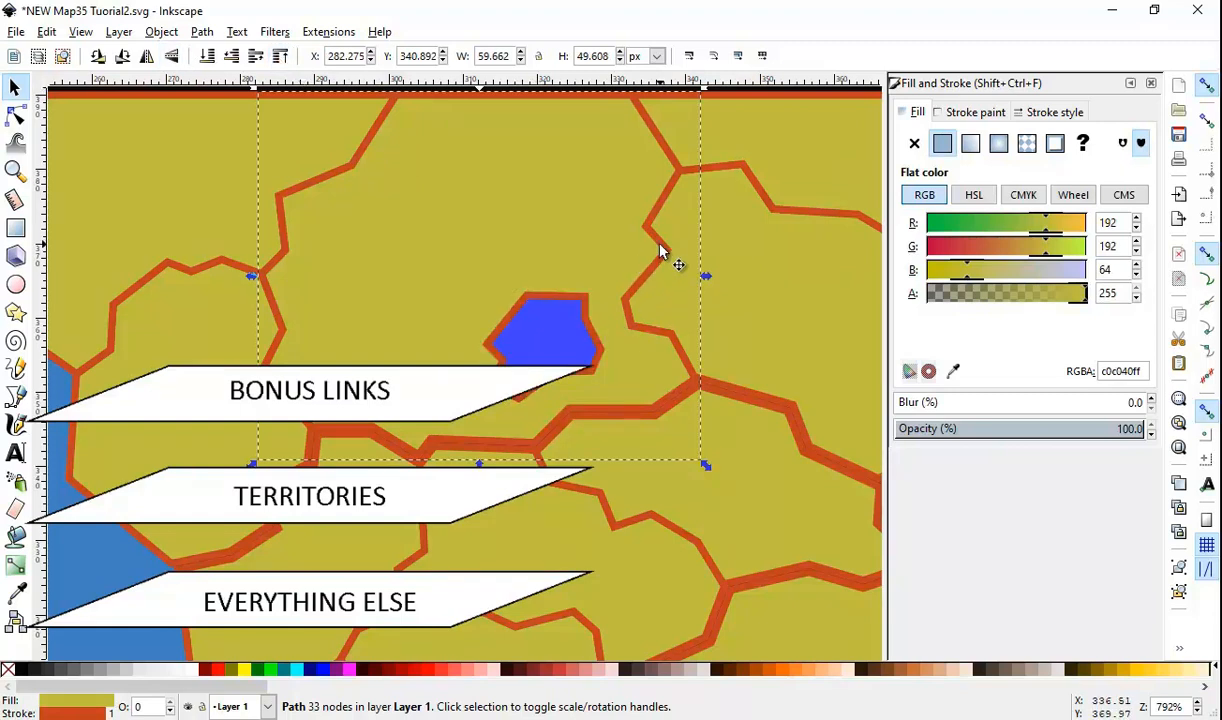
# Step: Switch to the Stuff For 3D Earth.svg drawing and copy the small round green tree with its yellow outline
pyautogui.scroll(-1, 668, 240)
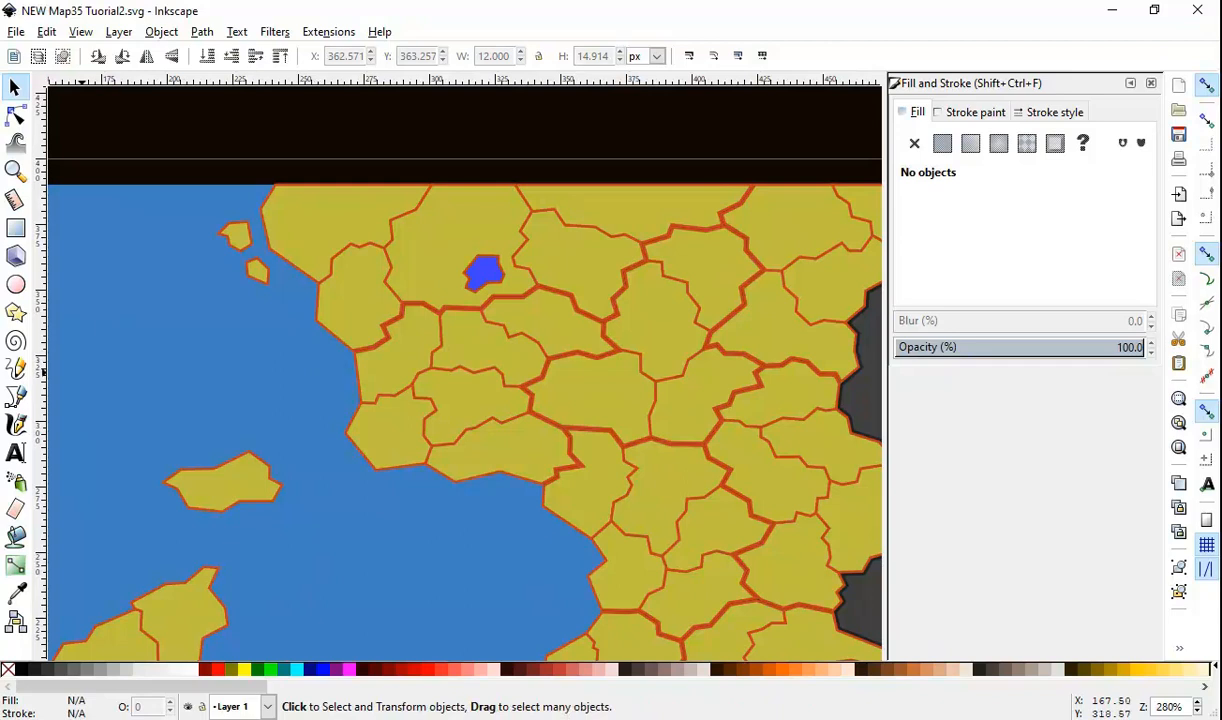
pyautogui.click(2, 413)
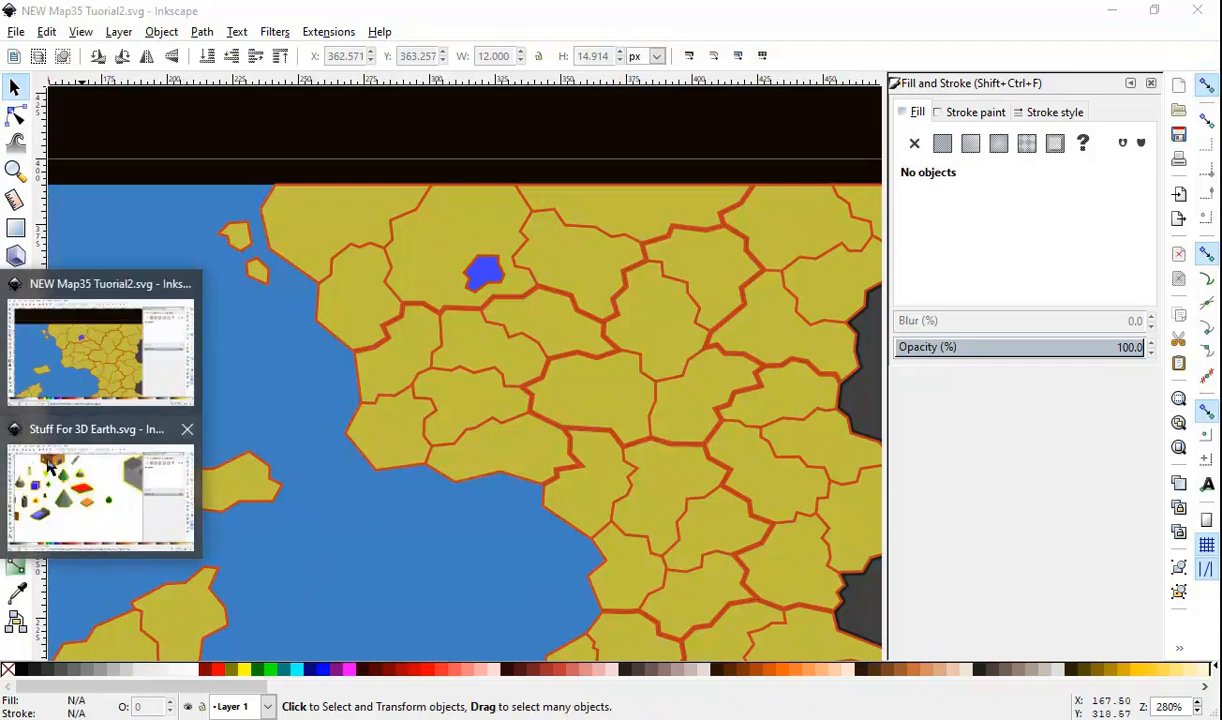
pyautogui.click(98, 485)
pyautogui.moveTo(752, 492); pyautogui.dragTo(622, 327)
pyautogui.rightClick(652, 381)
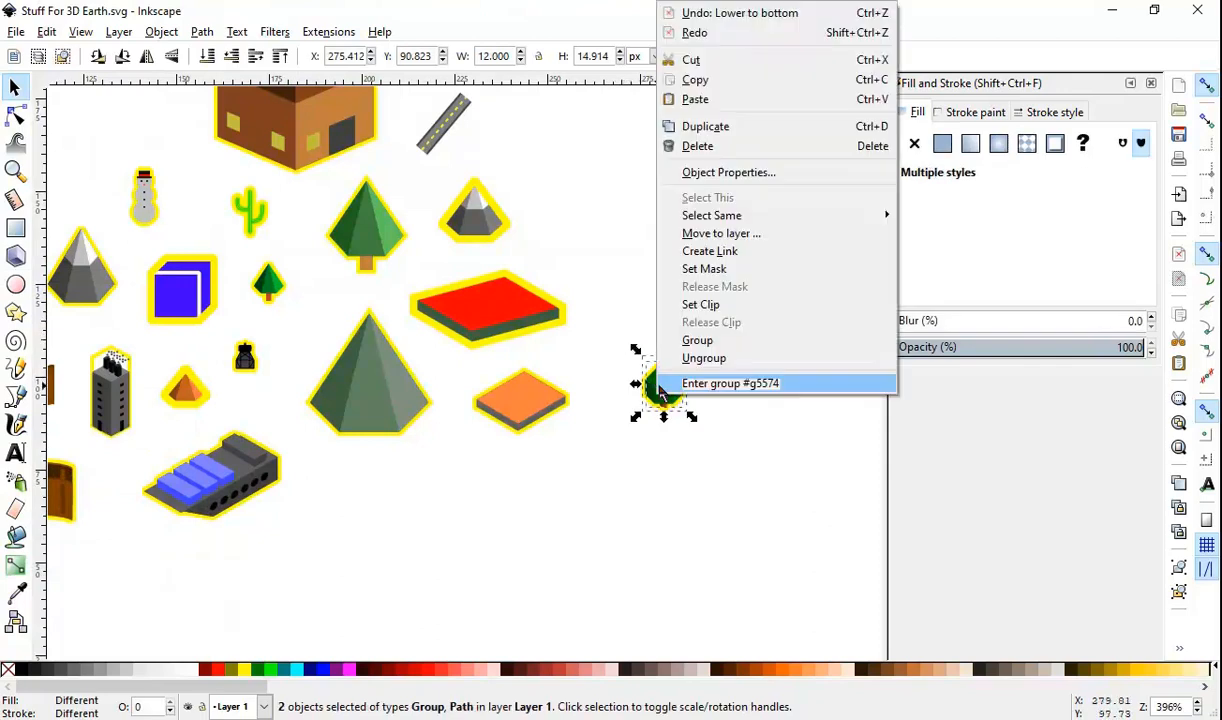
pyautogui.click(734, 88)
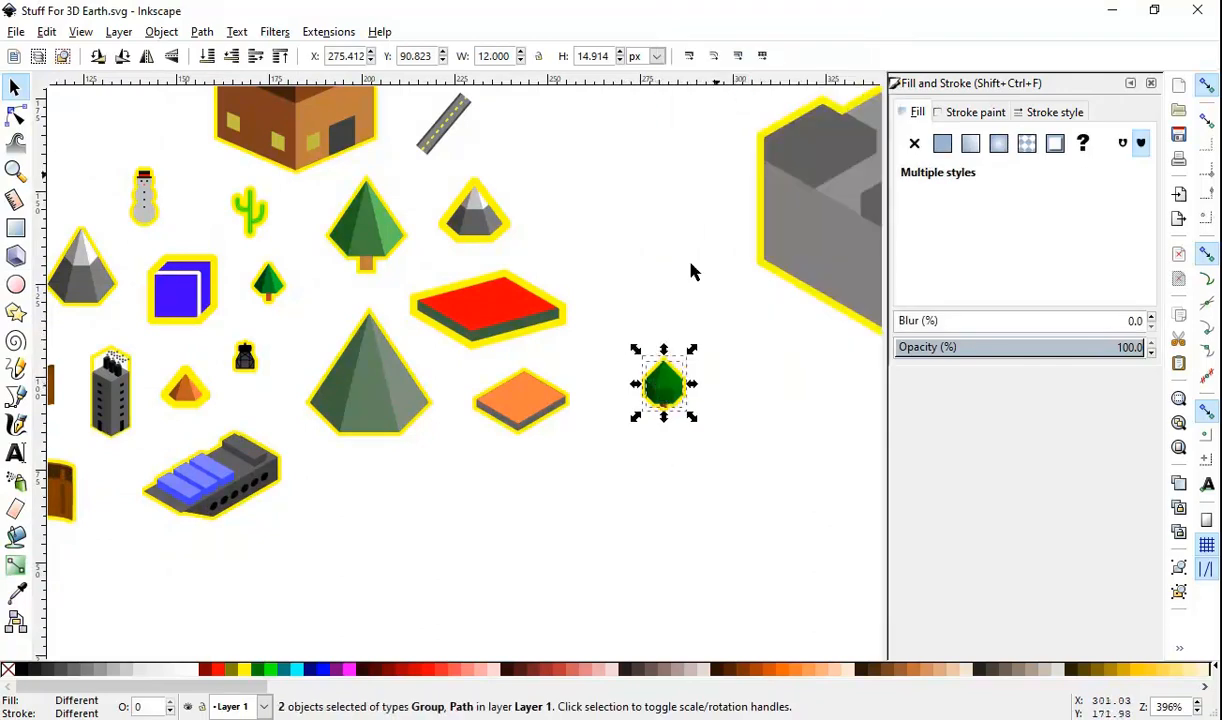
# Step: Paste the tree into the NEW Map35 Tuorial2.svg map and place it in the territory east of the lake
pyautogui.moveTo(2, 410)
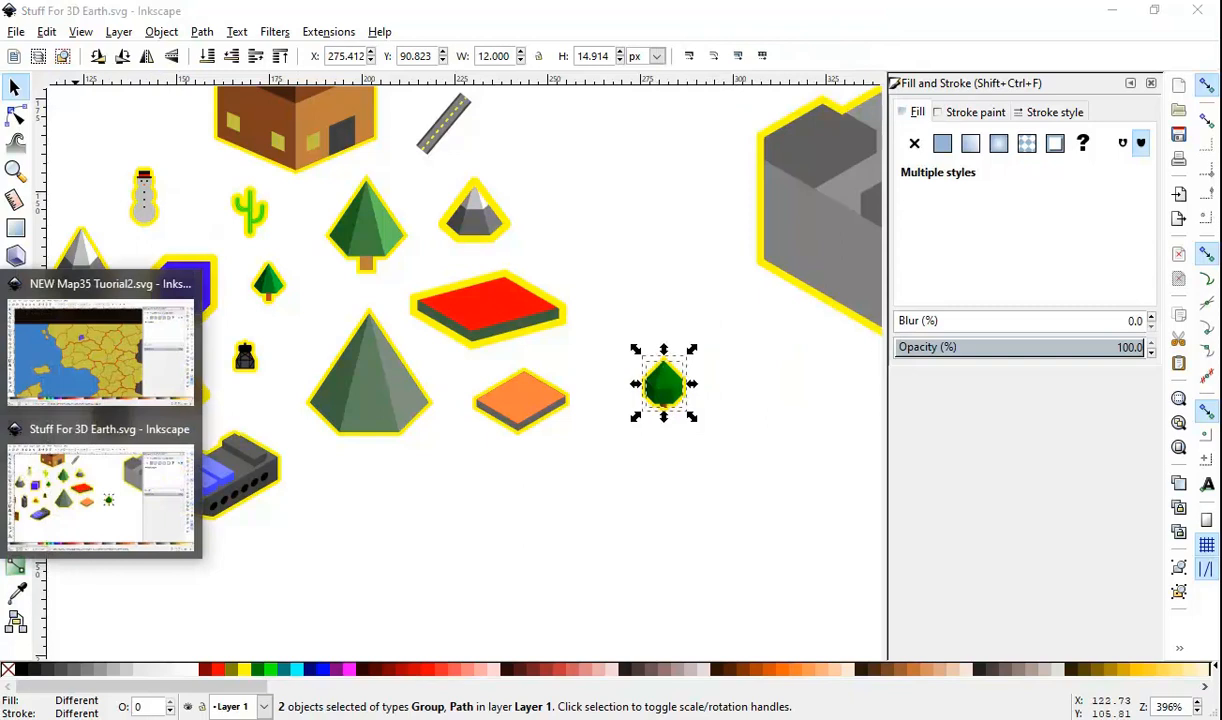
pyautogui.click(100, 350)
pyautogui.hotkey('ctrl', 'v')
pyautogui.scroll(3, 616, 301)
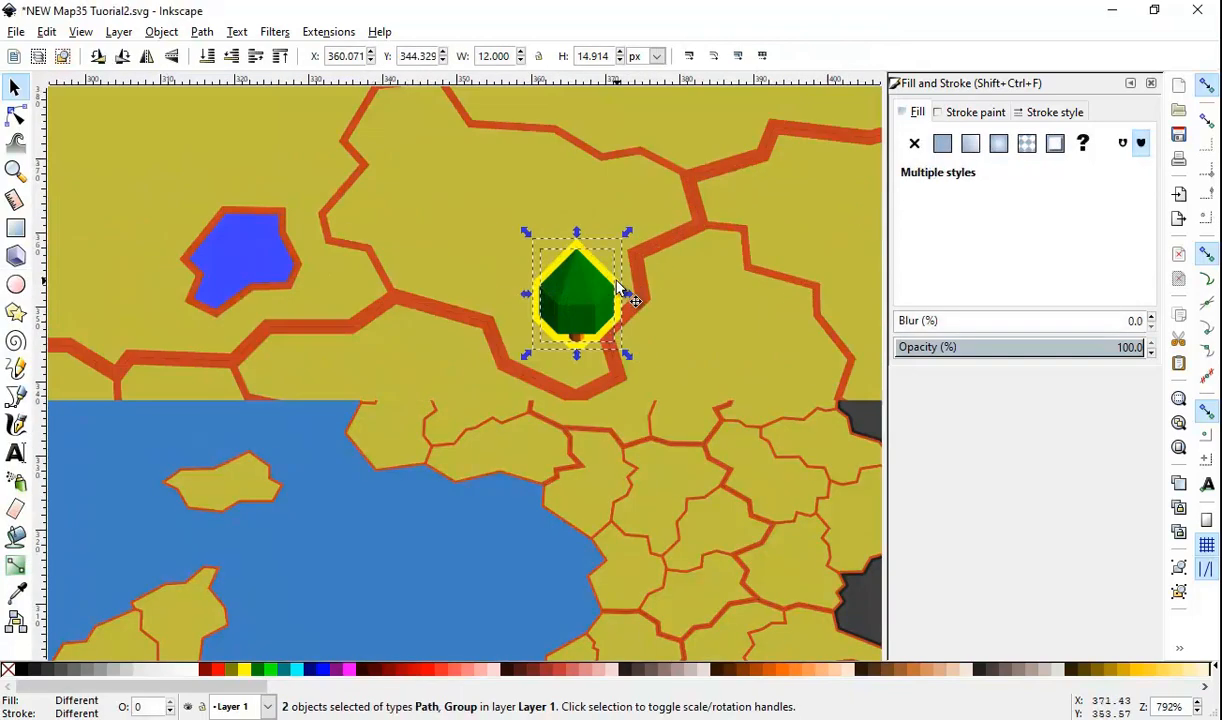
pyautogui.moveTo(612, 256); pyautogui.dragTo(602, 164)
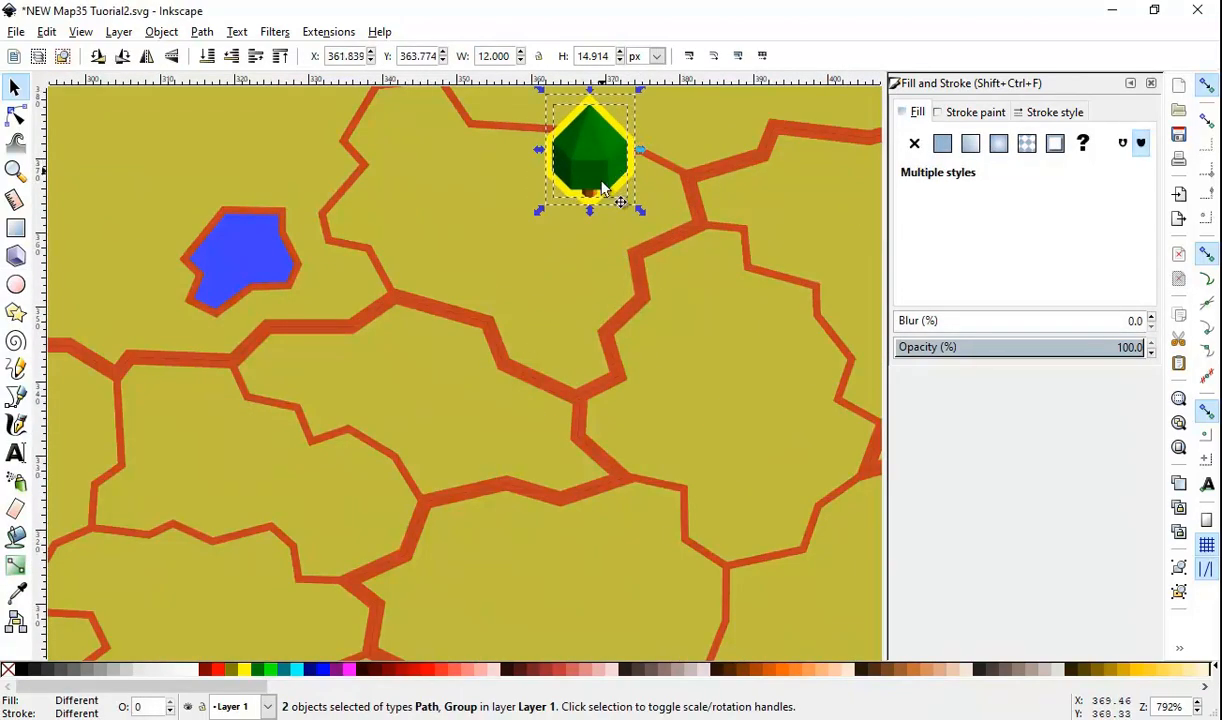
# Step: Try raising the two territories crossed by the tree to the top, and undo the change
pyautogui.scroll(3, 690, 287)
pyautogui.click(702, 224)
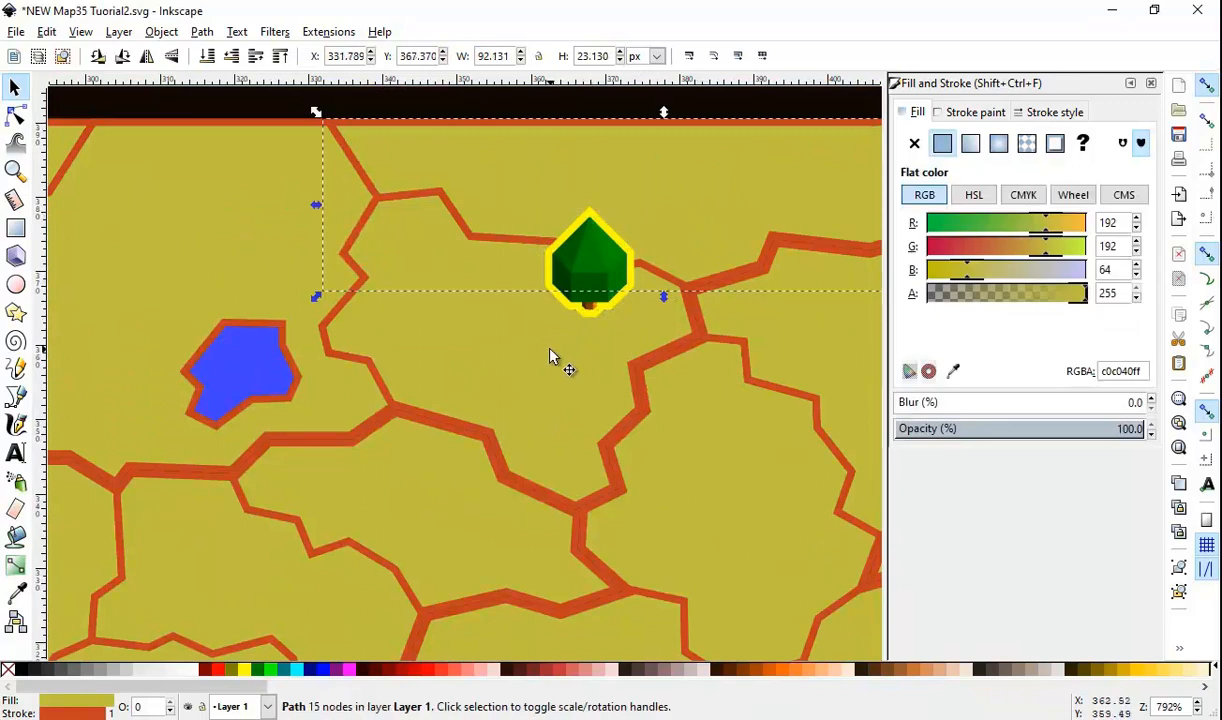
pyautogui.keyDown('shift'); pyautogui.click(549, 356); pyautogui.keyUp('shift')
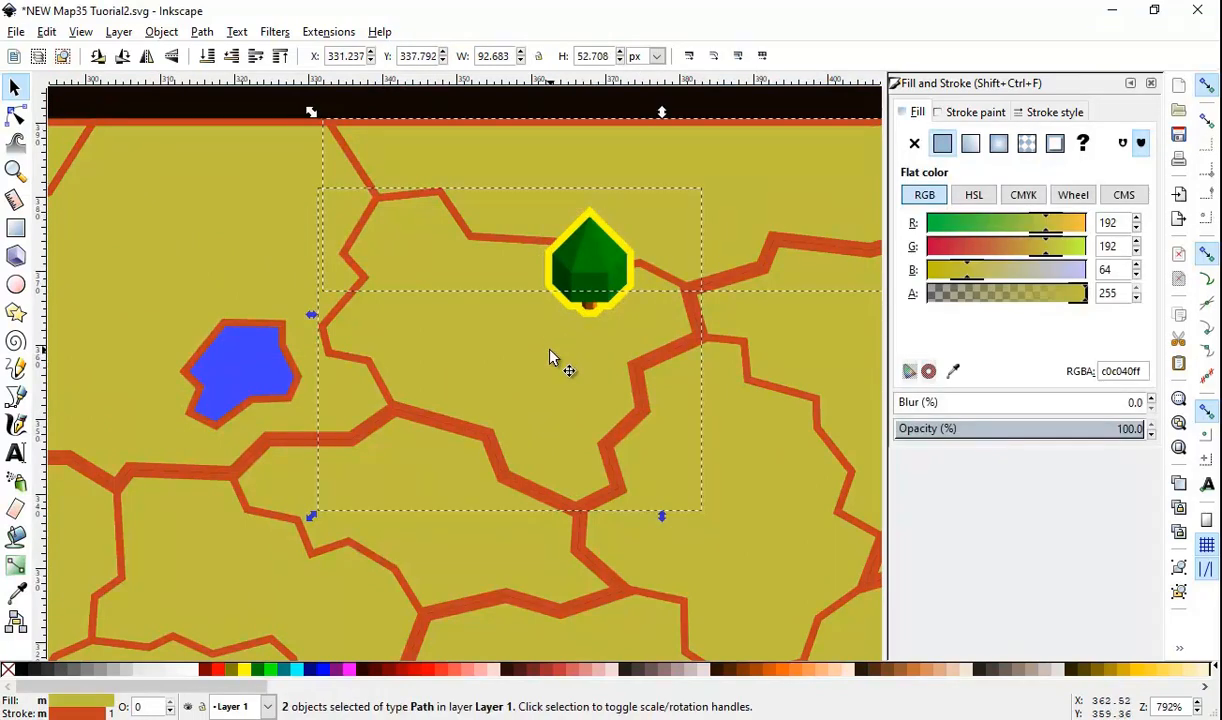
pyautogui.click(281, 57)
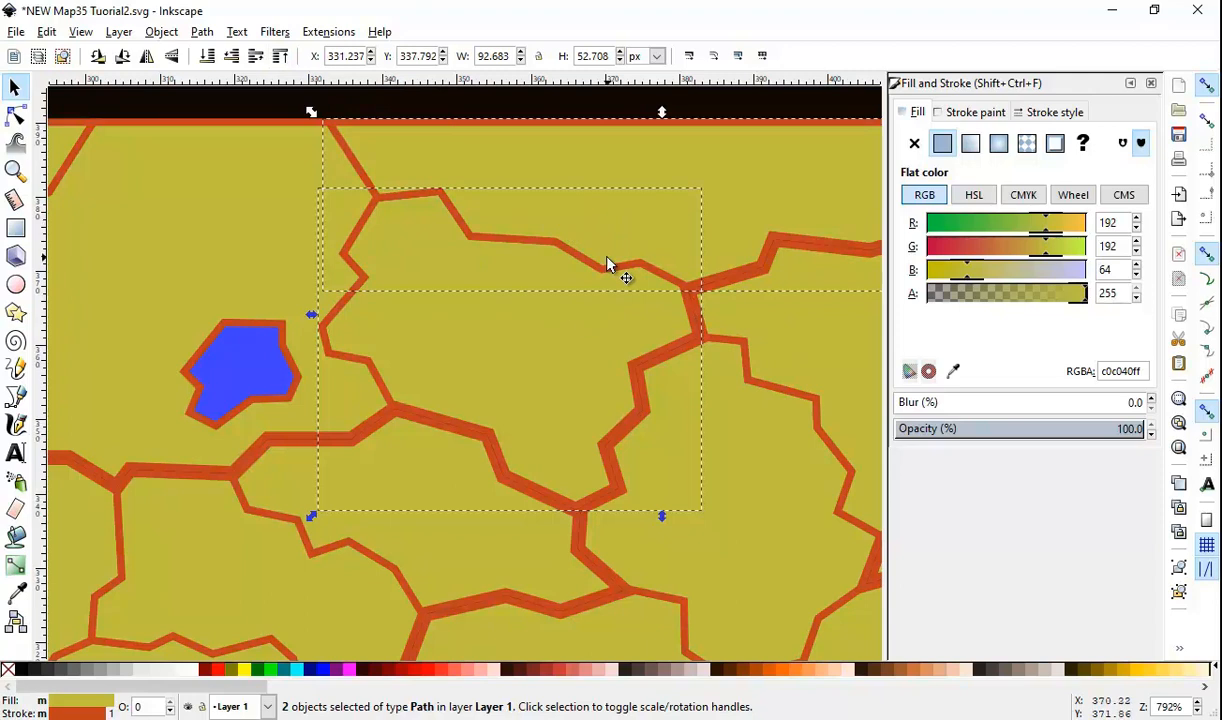
pyautogui.hotkey('ctrl', 'z')
pyautogui.scroll(2, 615, 265)
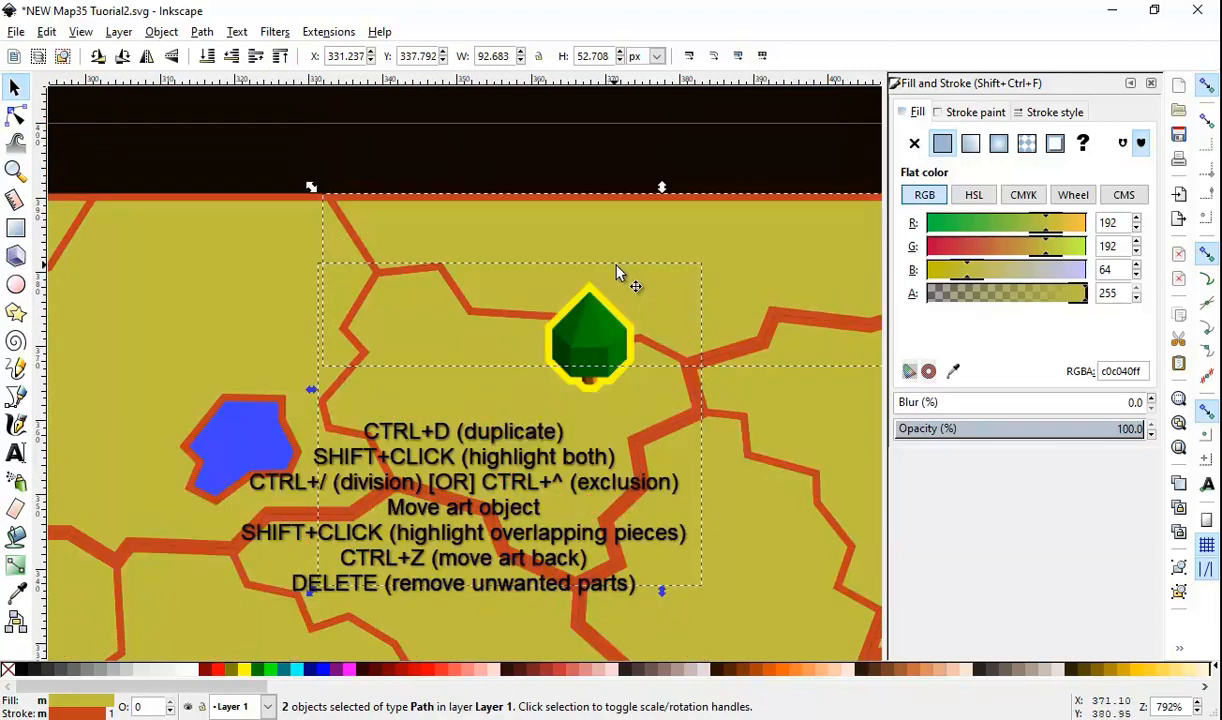
pyautogui.click(592, 167)
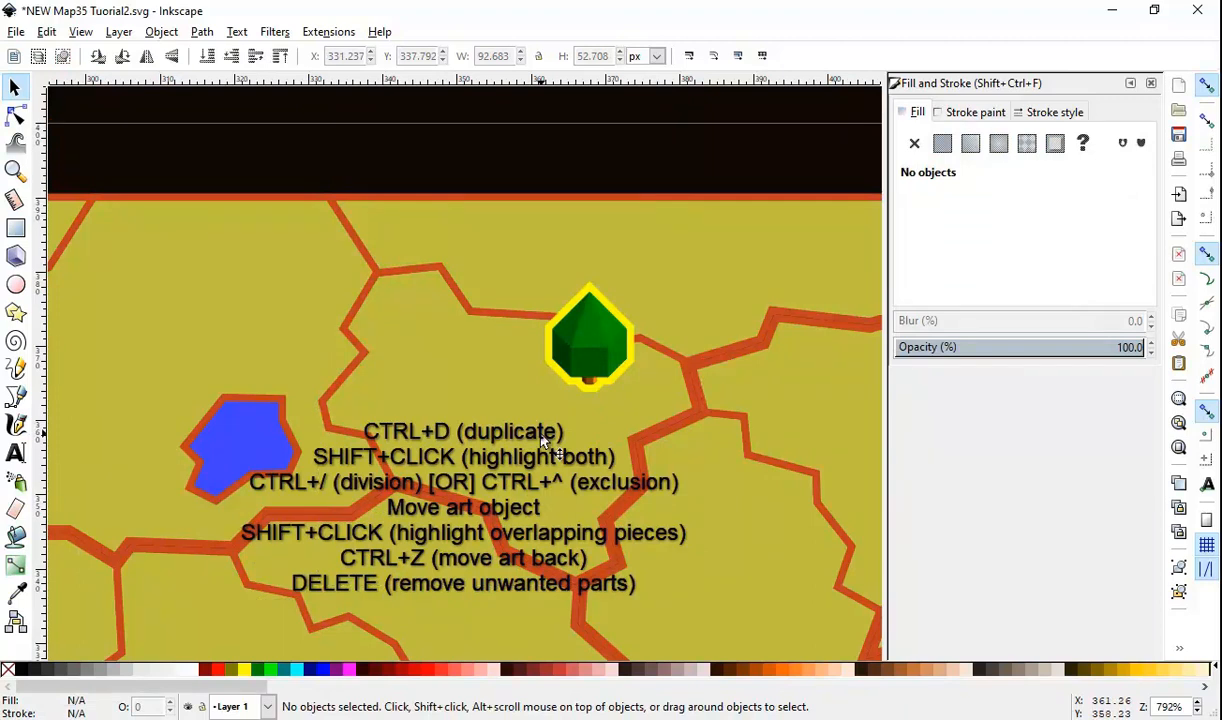
# Step: Duplicate the tree's yellow outline and use the copy to divide the territory south of the shared border
pyautogui.scroll(3, 610, 392)
pyautogui.keyDown('ctrl'); pyautogui.click(665, 326); pyautogui.keyUp('ctrl')
pyautogui.hotkey('ctrl', 'z')
pyautogui.scroll(2, 615, 385)
pyautogui.scroll(2, 590, 362)
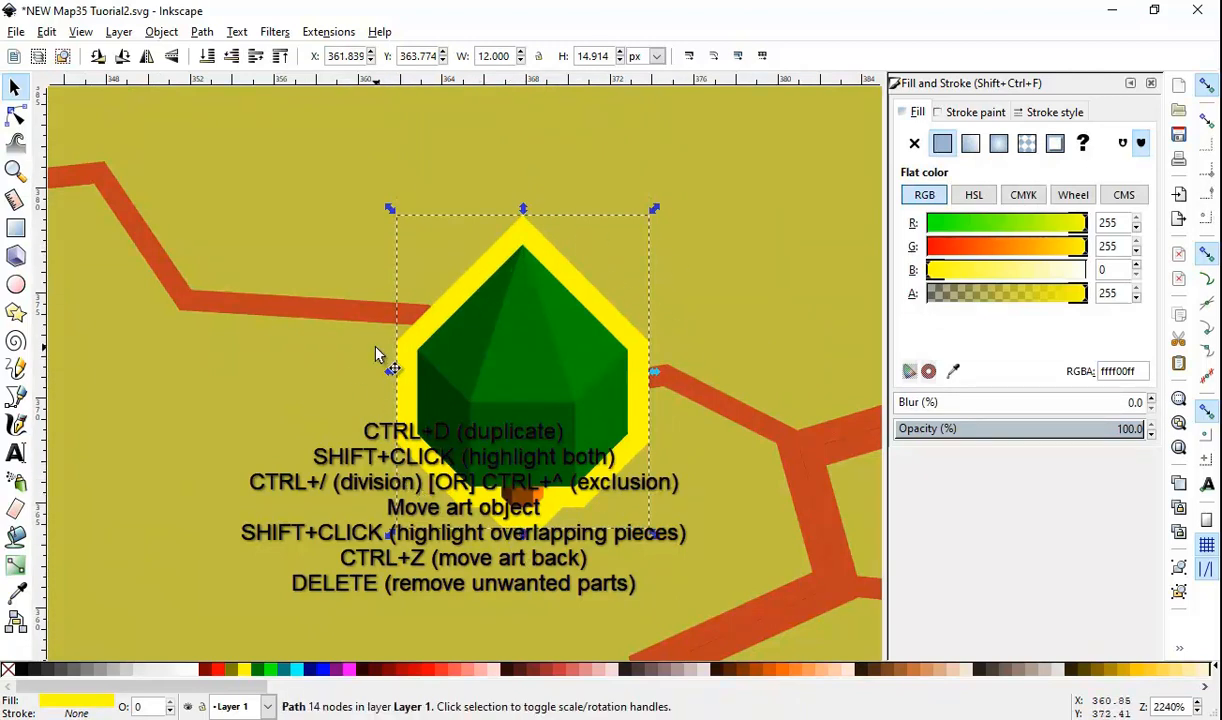
pyautogui.hotkey('ctrl', 'd')
pyautogui.keyDown('shift'); pyautogui.click(287, 405); pyautogui.keyUp('shift')
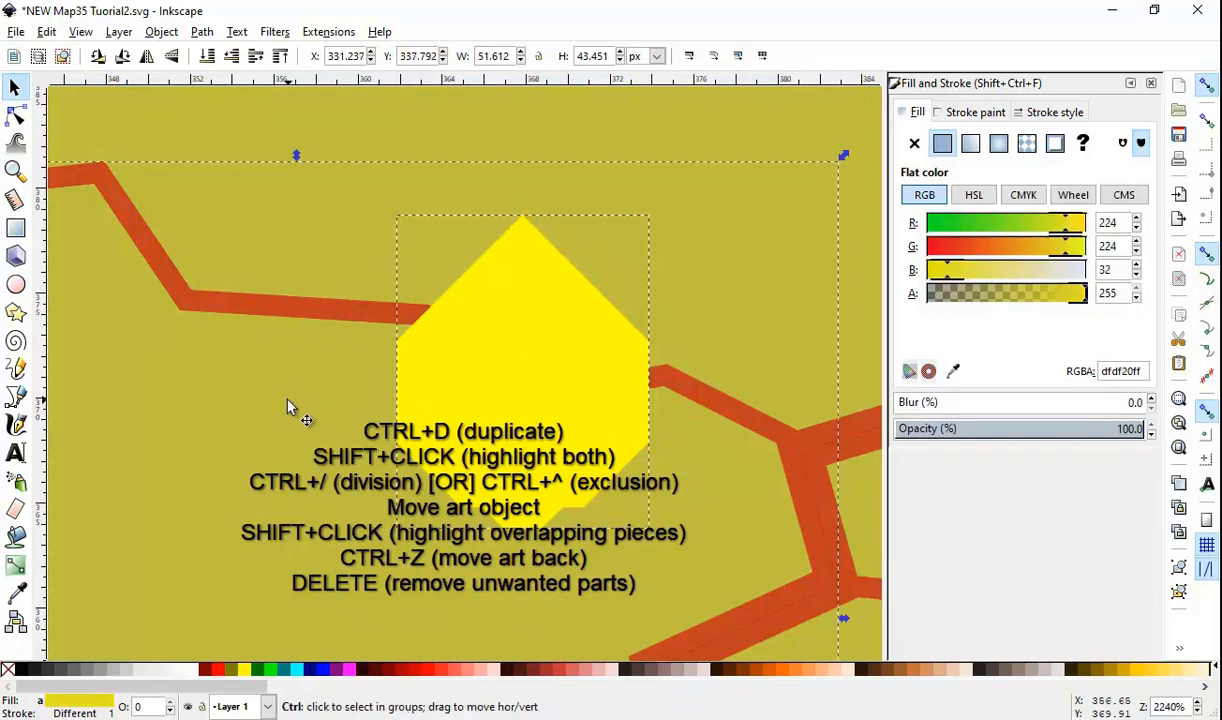
pyautogui.hotkey('ctrl', '/')
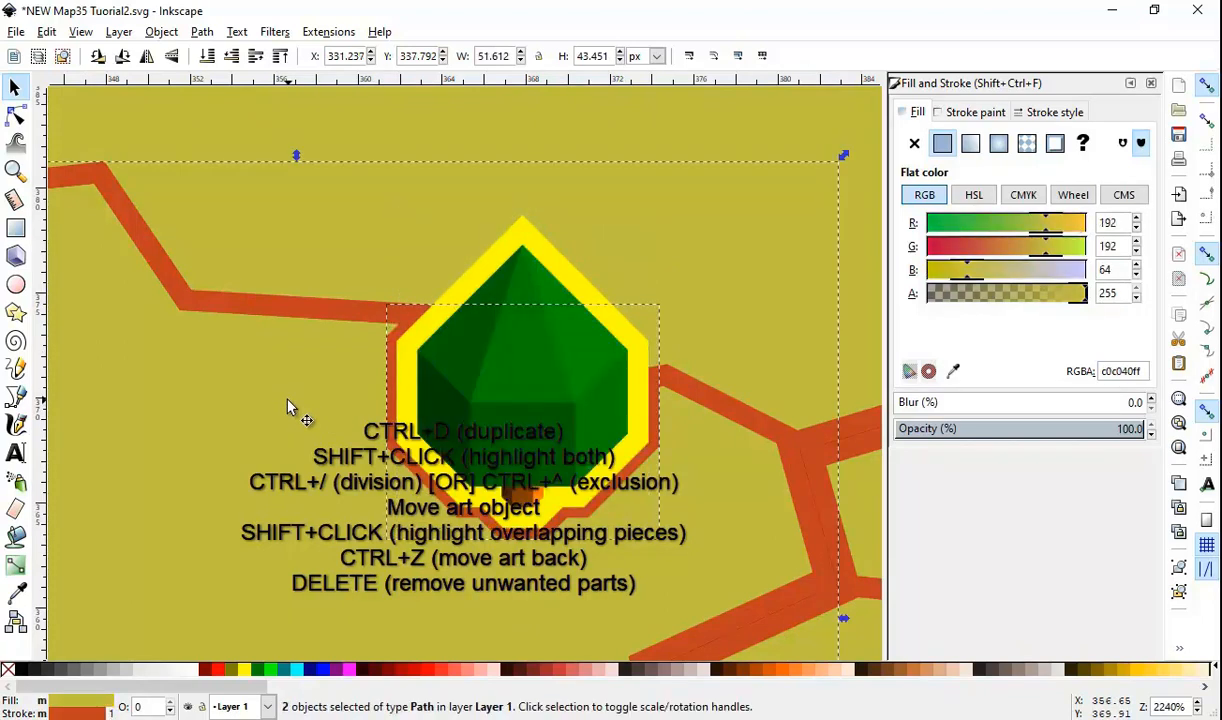
# Step: Divide the northern territory with the remaining yellow tree outline, undoing any stray move
pyautogui.click(522, 228)
pyautogui.keyDown('shift'); pyautogui.click(626, 204); pyautogui.keyUp('shift')
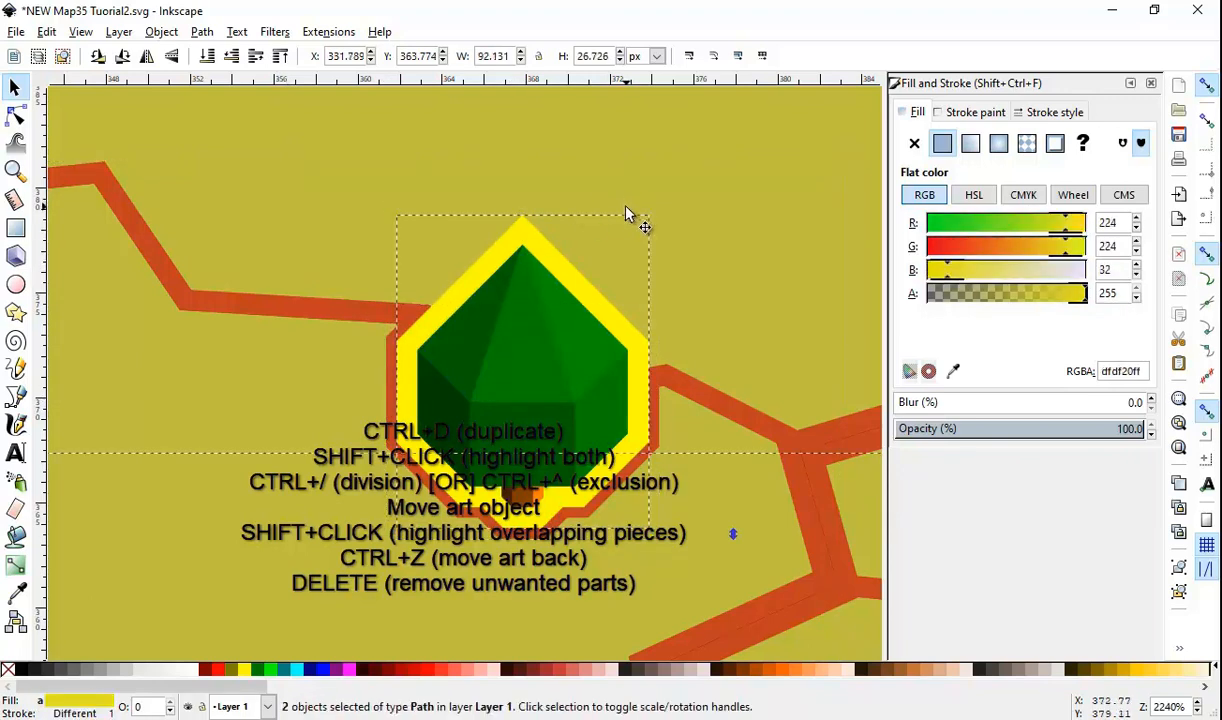
pyautogui.hotkey('ctrl', '/')
pyautogui.moveTo(560, 490); pyautogui.dragTo(577, 523)
pyautogui.hotkey('ctrl', 'z')
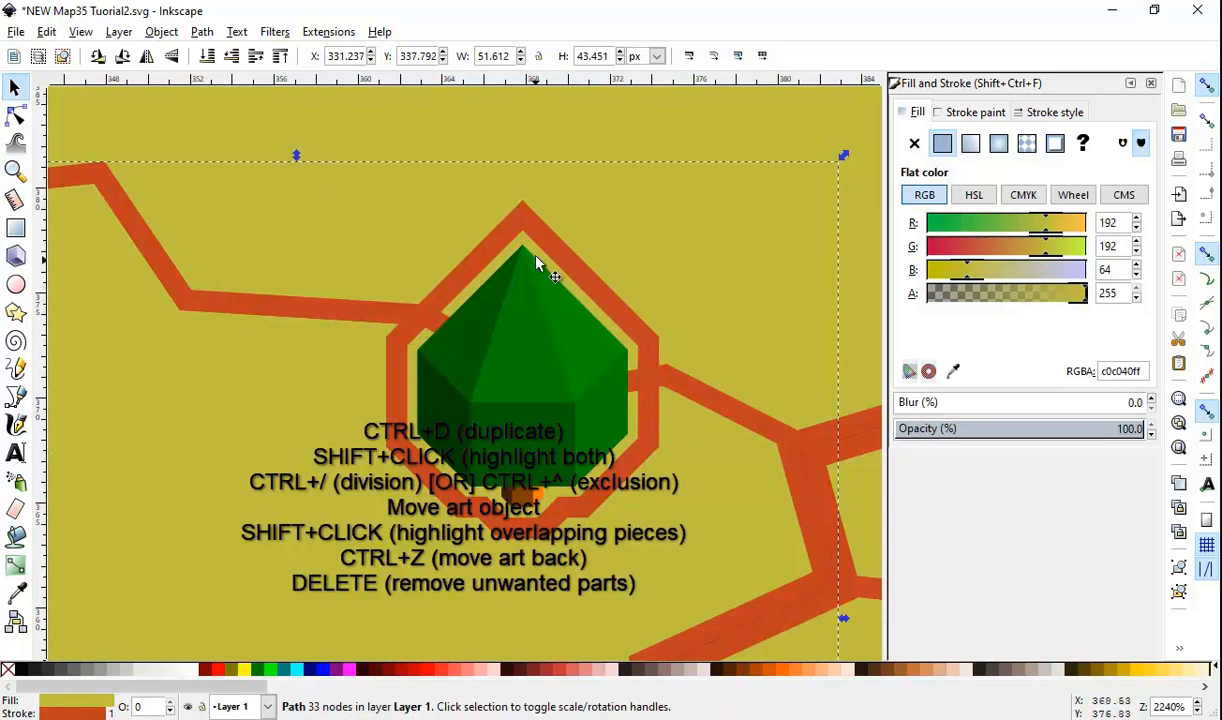
# Step: Delete the two cut territory pieces beneath the tree, shifting the tree aside to select them and restoring its position
pyautogui.moveTo(564, 294); pyautogui.dragTo(304, 433)
pyautogui.click(508, 328)
pyautogui.keyDown('shift'); pyautogui.click(452, 392); pyautogui.keyUp('shift')
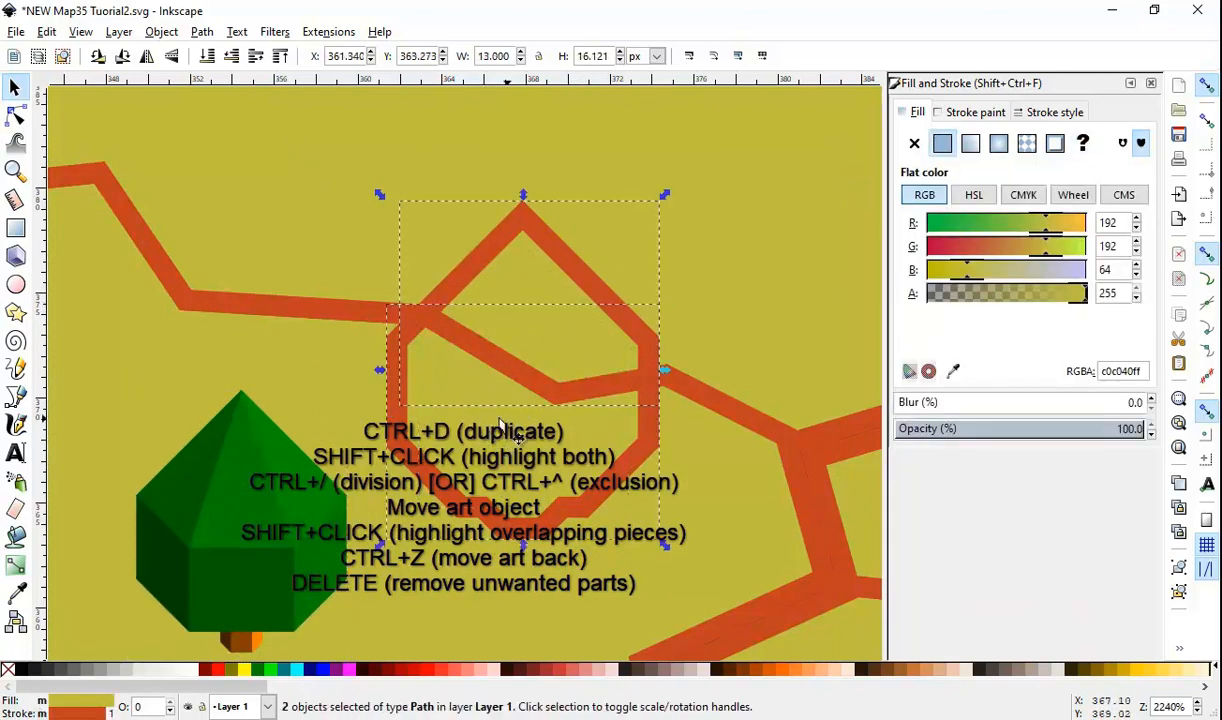
pyautogui.hotkey('ctrl', 'z')
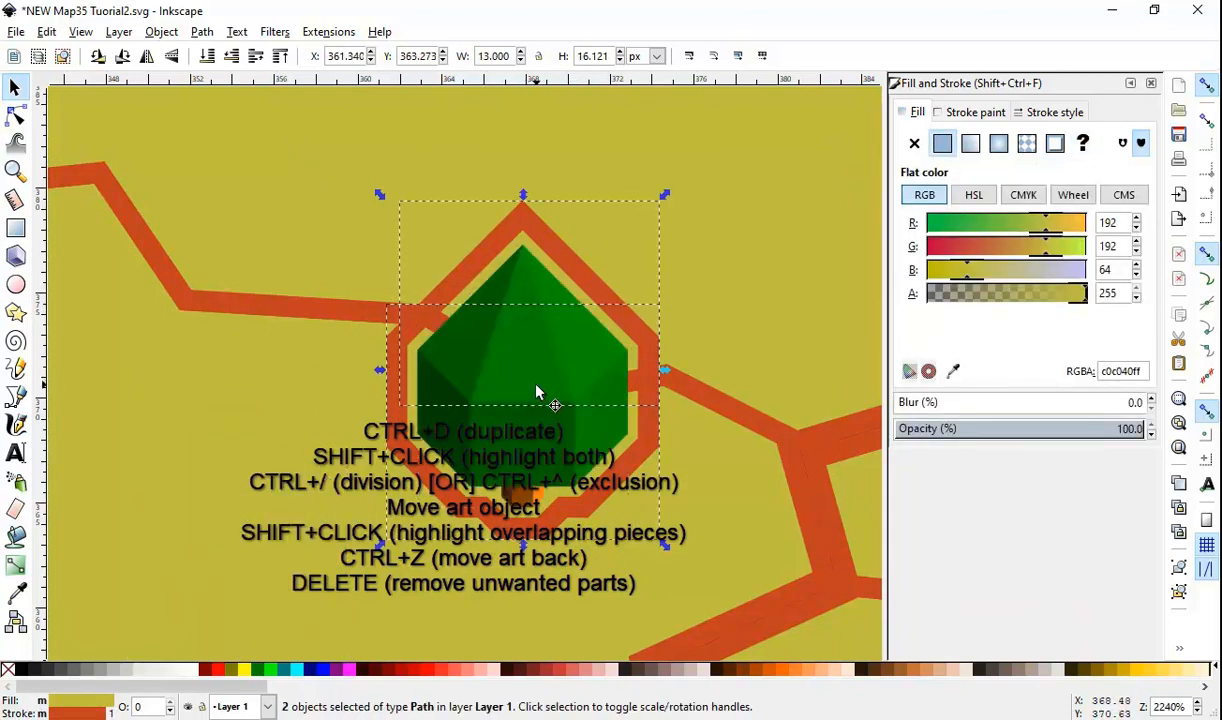
pyautogui.press('Delete')
# Step: Move the northern and southern territories aside to check the tree cut-out in each, undoing both moves
pyautogui.scroll(-4, 537, 392)
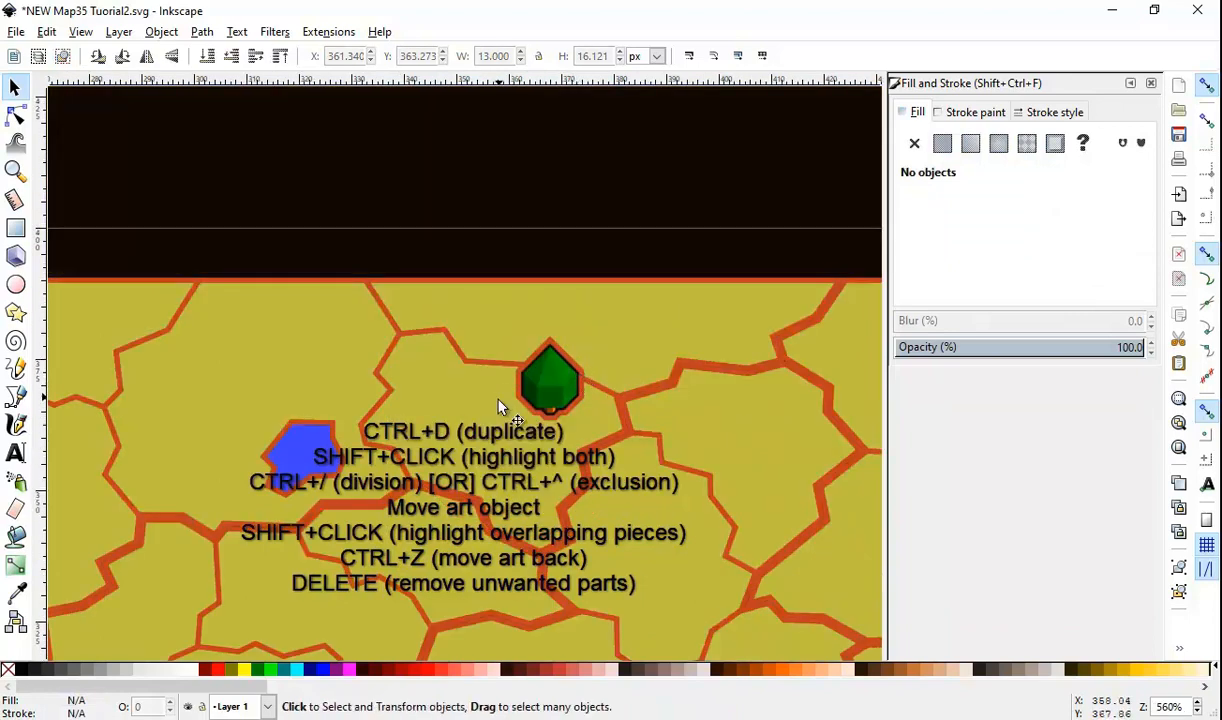
pyautogui.scroll(3, 500, 402)
pyautogui.scroll(-4, 507, 378)
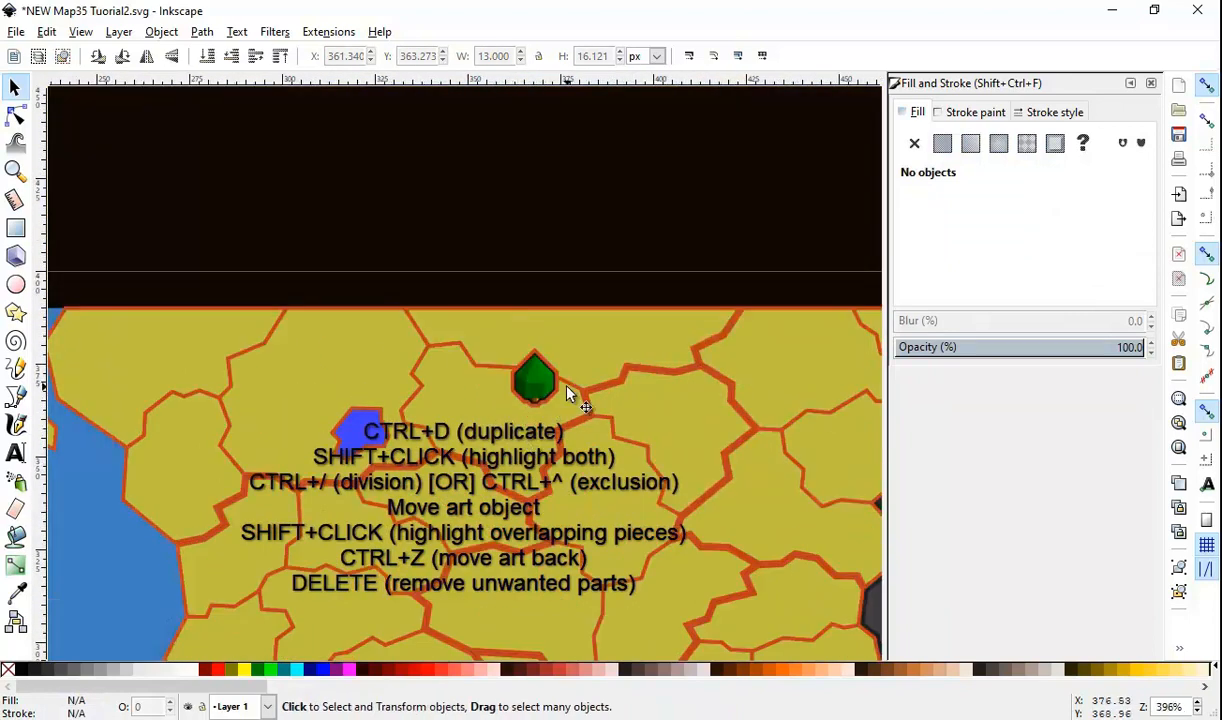
pyautogui.moveTo(586, 360); pyautogui.dragTo(622, 267)
pyautogui.hotkey('ctrl', 'z')
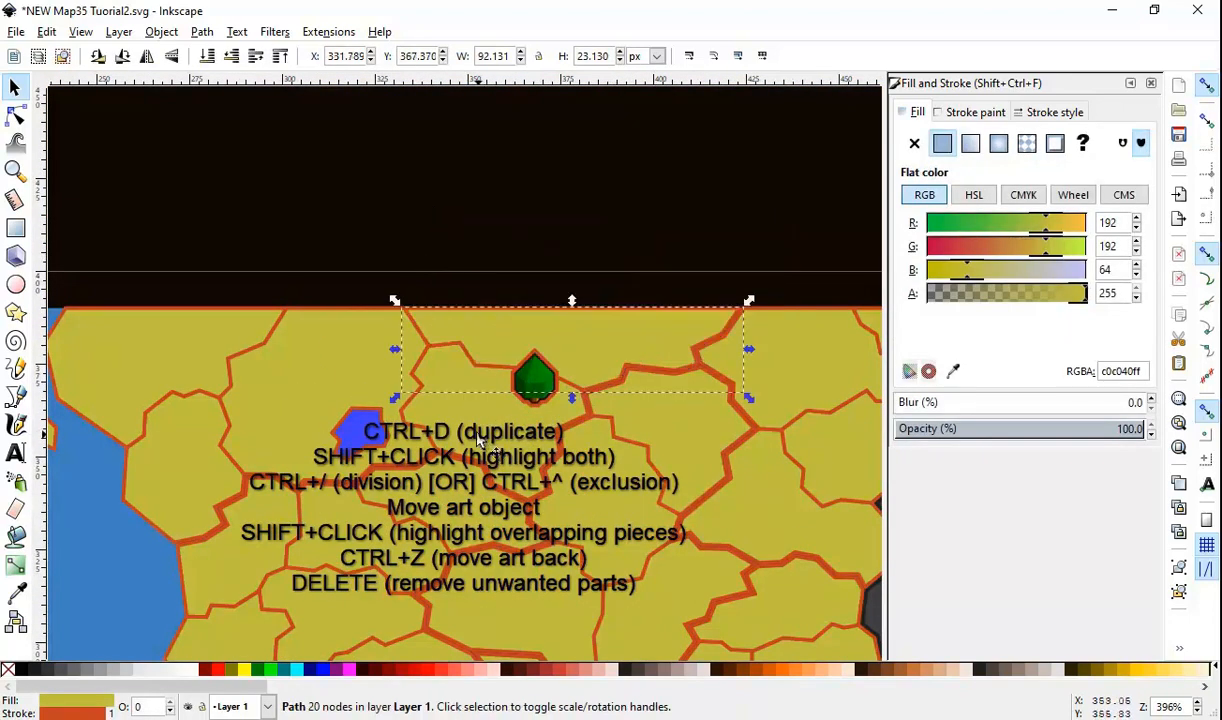
pyautogui.moveTo(474, 397); pyautogui.dragTo(390, 484)
pyautogui.hotkey('ctrl', 'z')
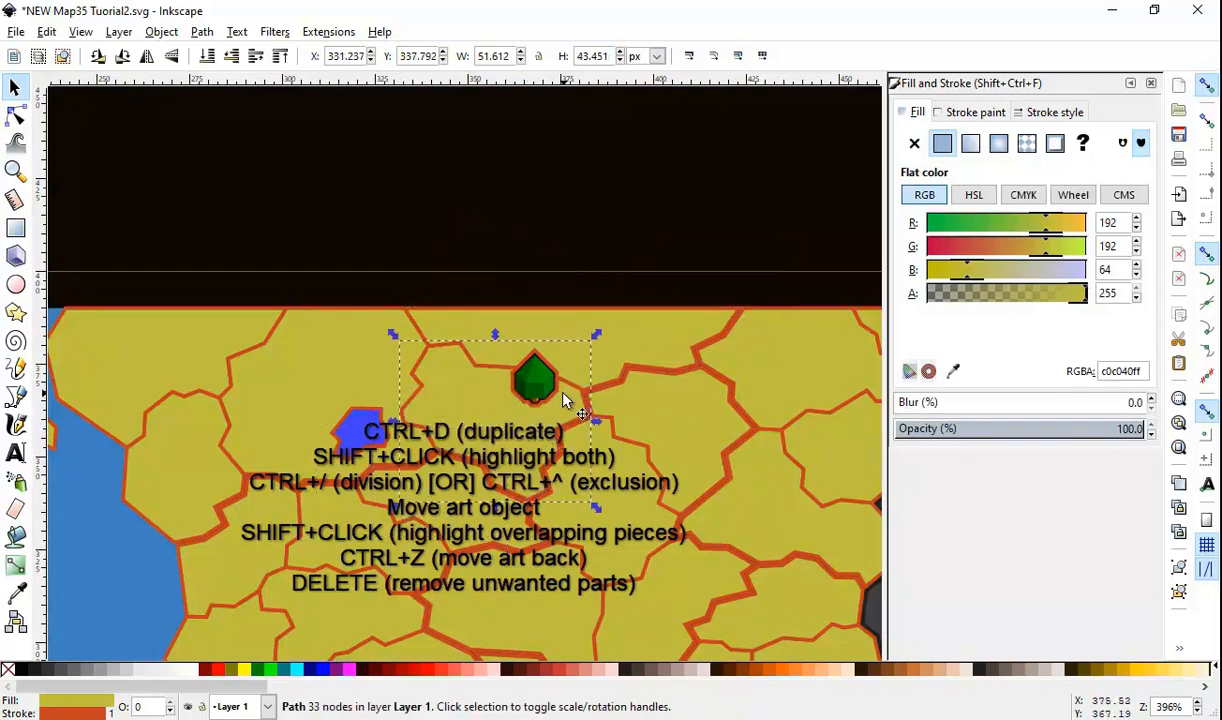
# Step: Save the map with the first tree cut into its territories
pyautogui.scroll(3, 528, 420)
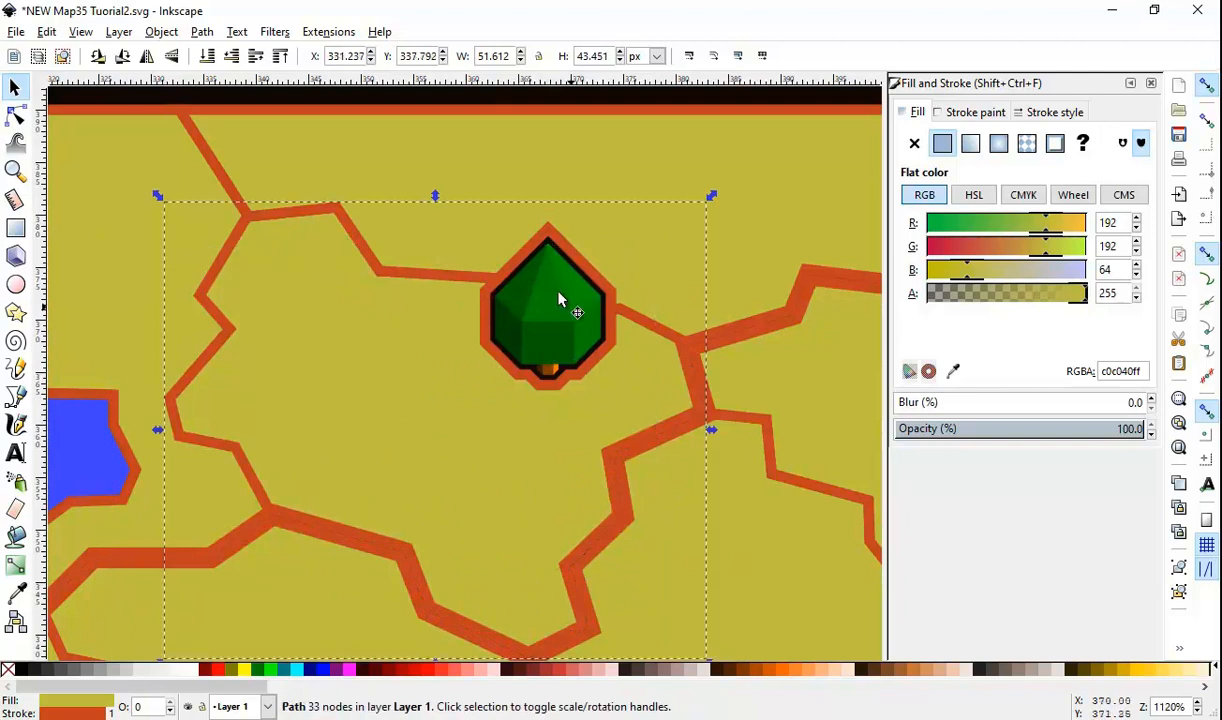
pyautogui.hotkey('ctrl', 's')
pyautogui.scroll(-7, 552, 300)
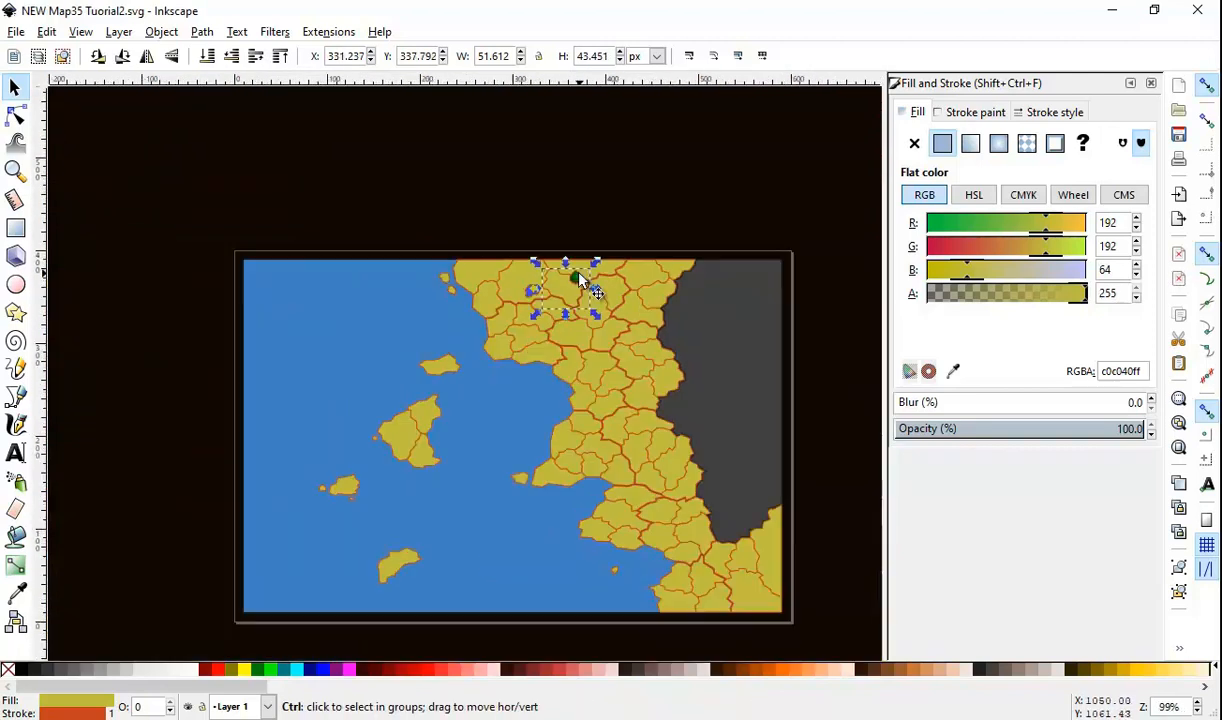
pyautogui.scroll(3, 577, 285)
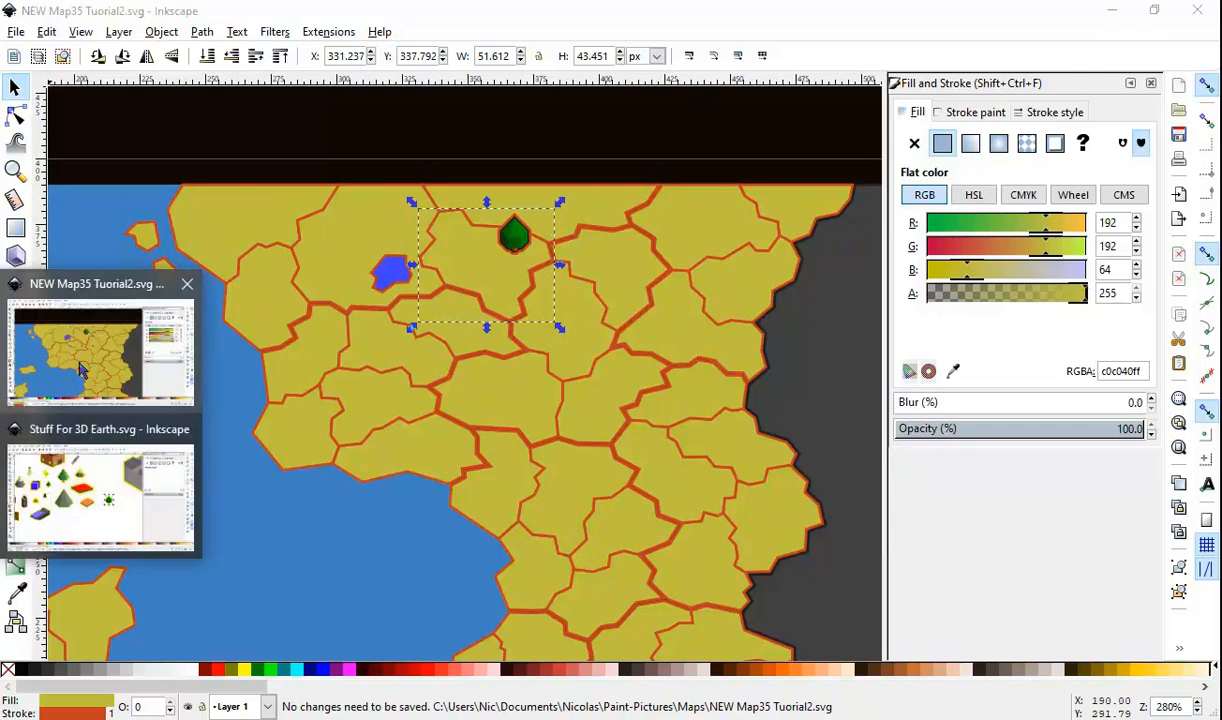
# Step: Switch to the Stuff For 3D Earth.svg drawing and copy the small round green tree together with its yellow outline
pyautogui.click(80, 475)
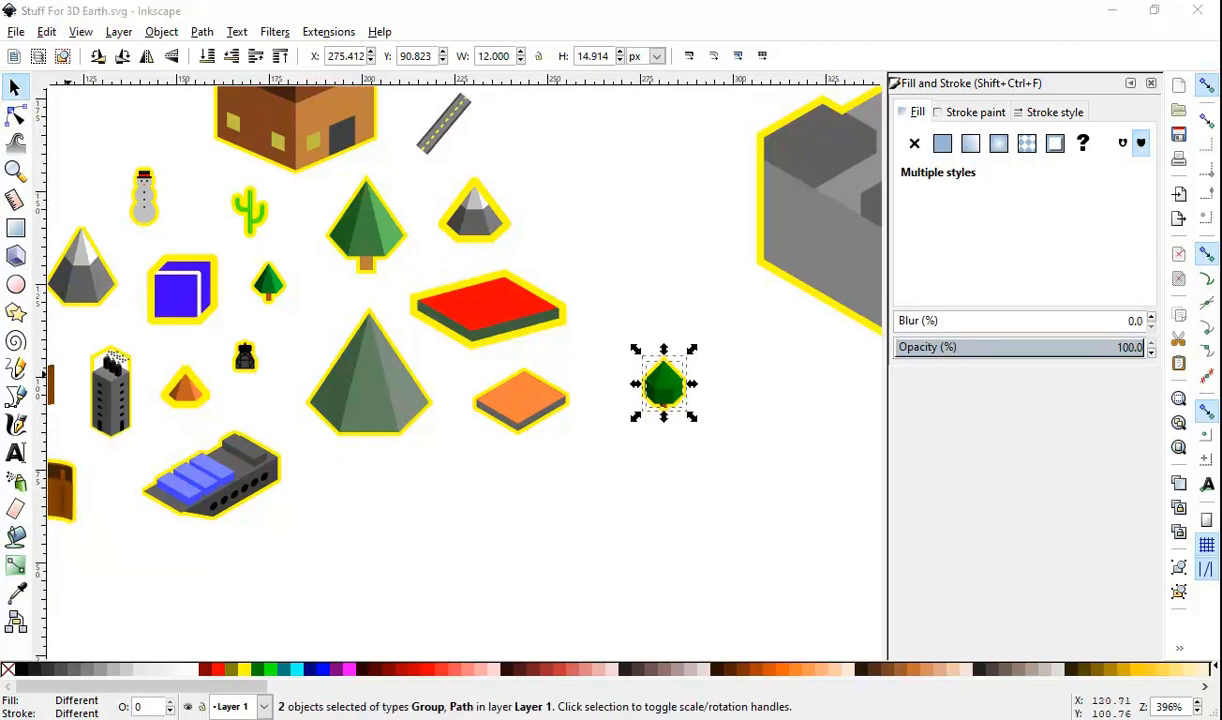
pyautogui.press('super+t')
pyautogui.click(695, 510)
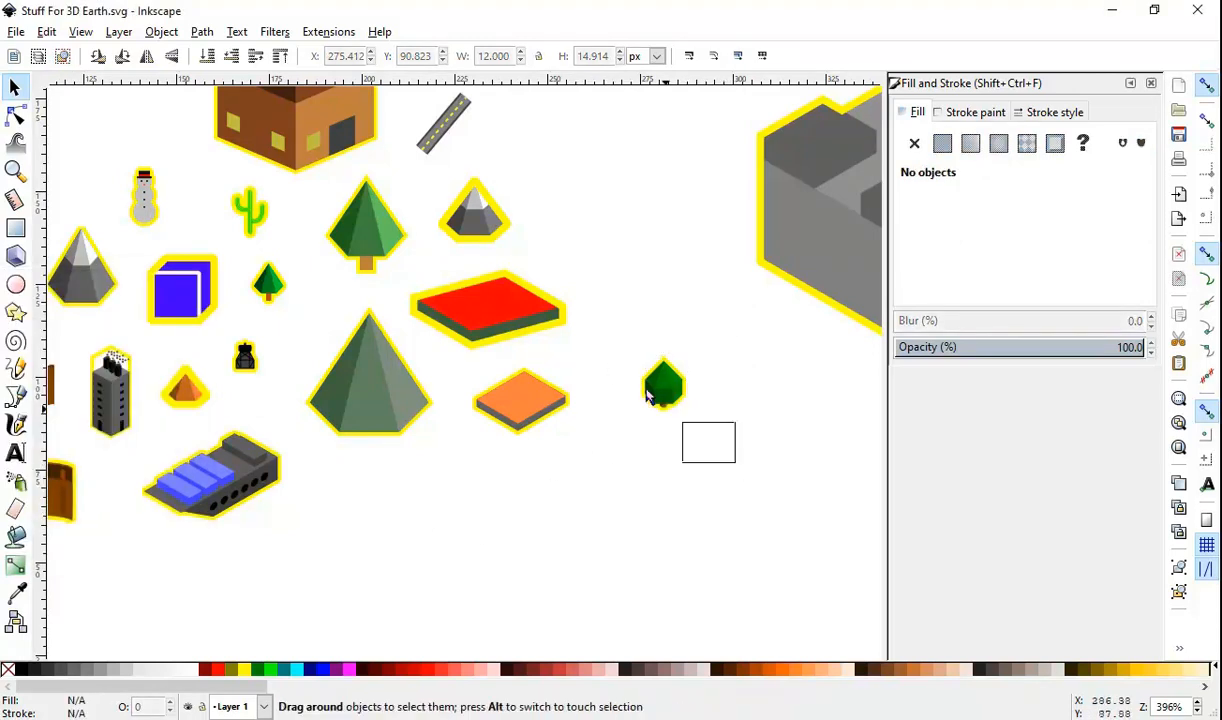
pyautogui.moveTo(700, 440); pyautogui.dragTo(603, 318)
pyautogui.scroll(-2, 633, 332)
pyautogui.scroll(1, 401, 180)
pyautogui.hscroll(4, 475, 236)
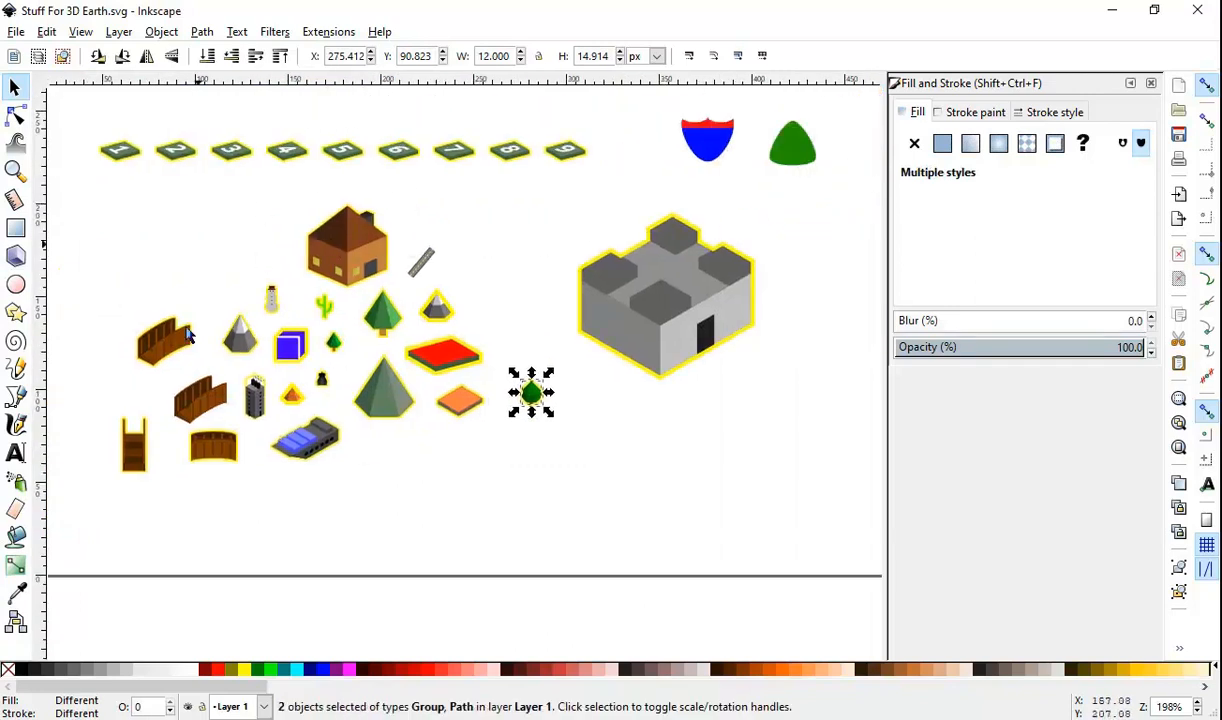
# Step: Return to NEW Map35 Tuorial2.svg, paste the tree and place it near the western corner of the territory northeast of the first tree
pyautogui.click(0, 400)
pyautogui.click(75, 340)
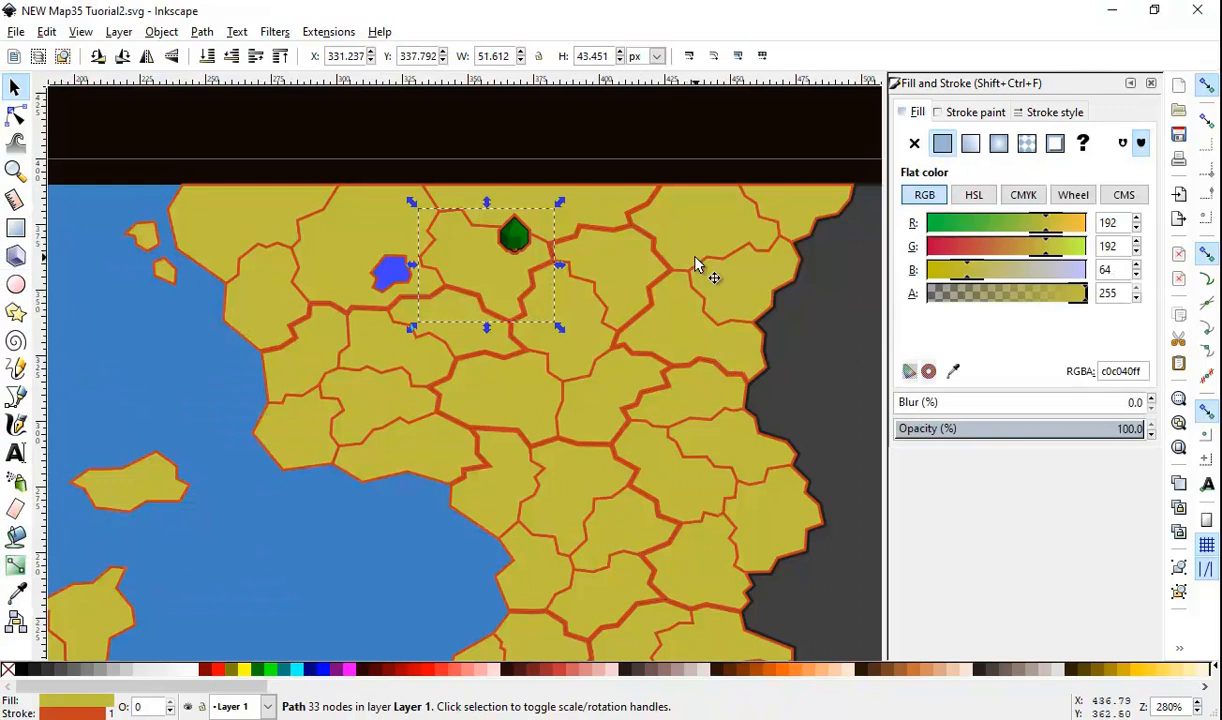
pyautogui.scroll(3, 741, 258)
pyautogui.hotkey('ctrl', 'v')
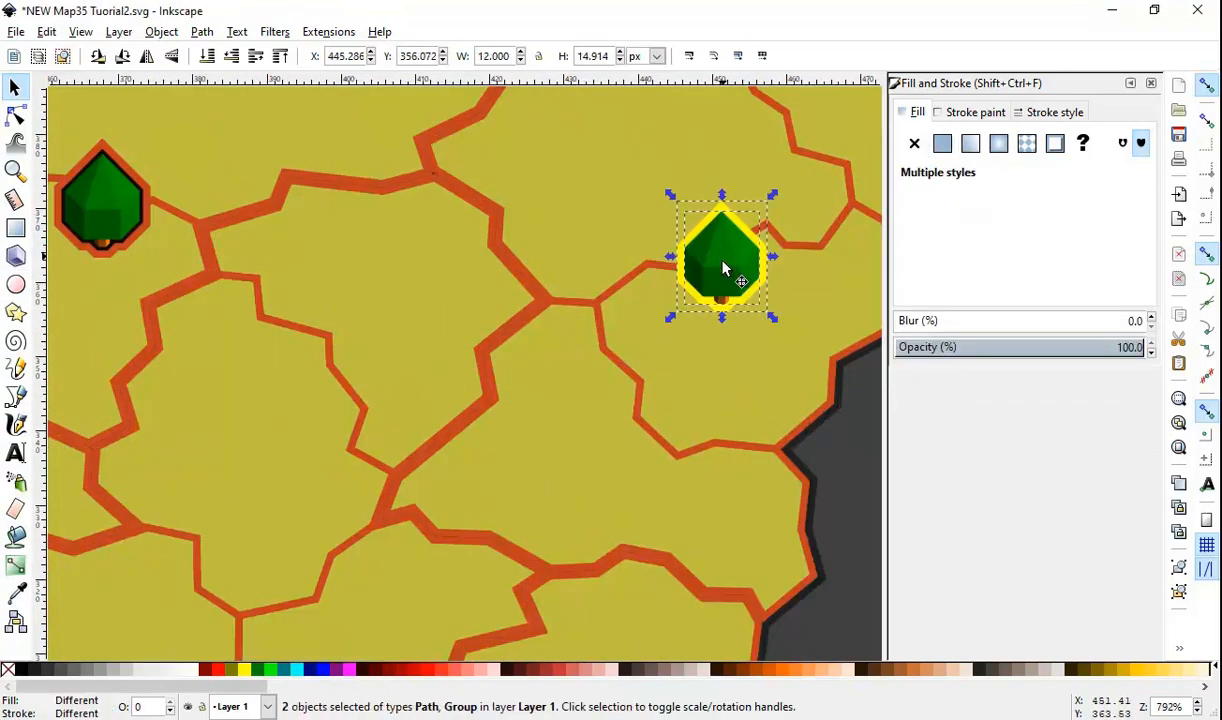
pyautogui.scroll(3, 677, 350)
pyautogui.moveTo(727, 424); pyautogui.dragTo(530, 322)
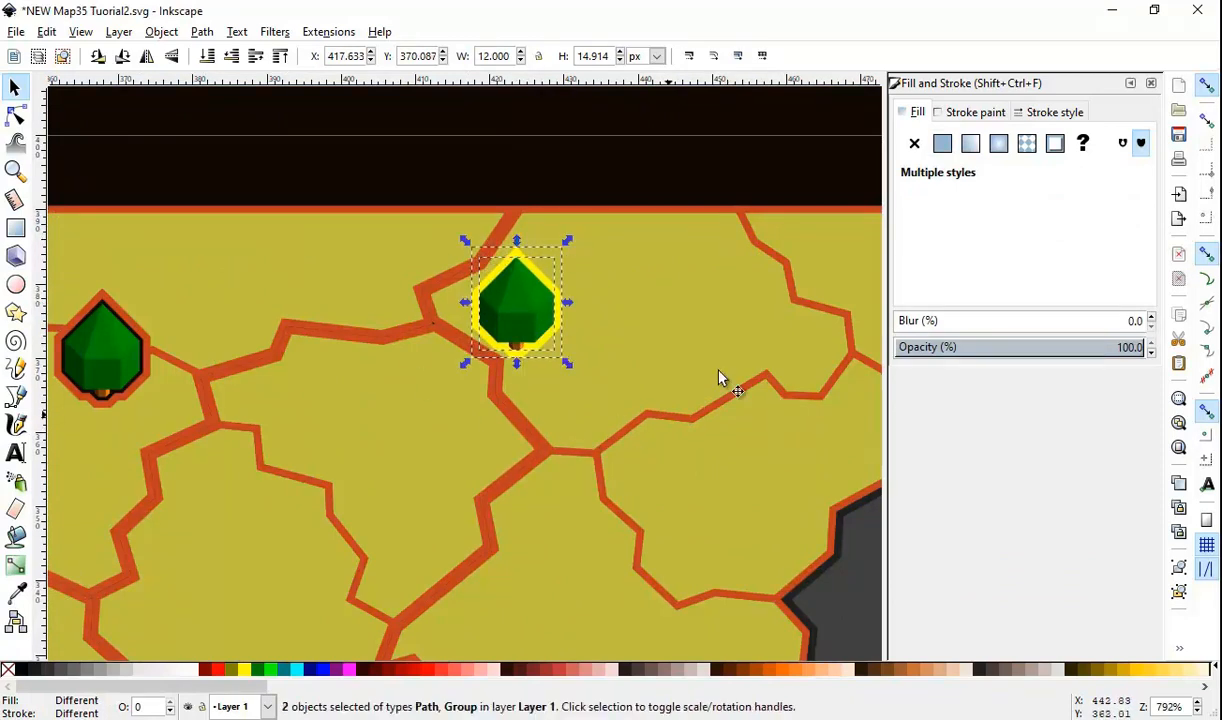
# Step: Cut the second tree's yellow outline out of its surrounding territory to leave a tree-shaped hole
pyautogui.hscroll(-8, 692, 337)
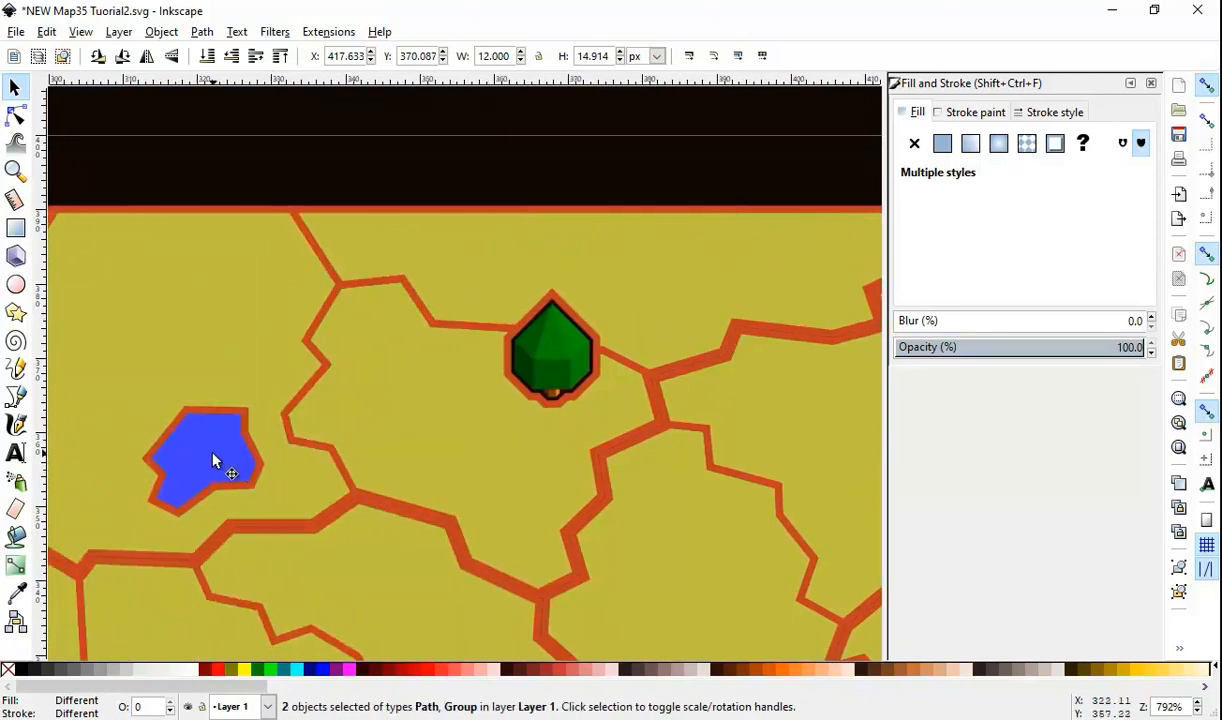
pyautogui.hscroll(7, 380, 390)
pyautogui.scroll(2, 680, 325)
pyautogui.click(643, 299)
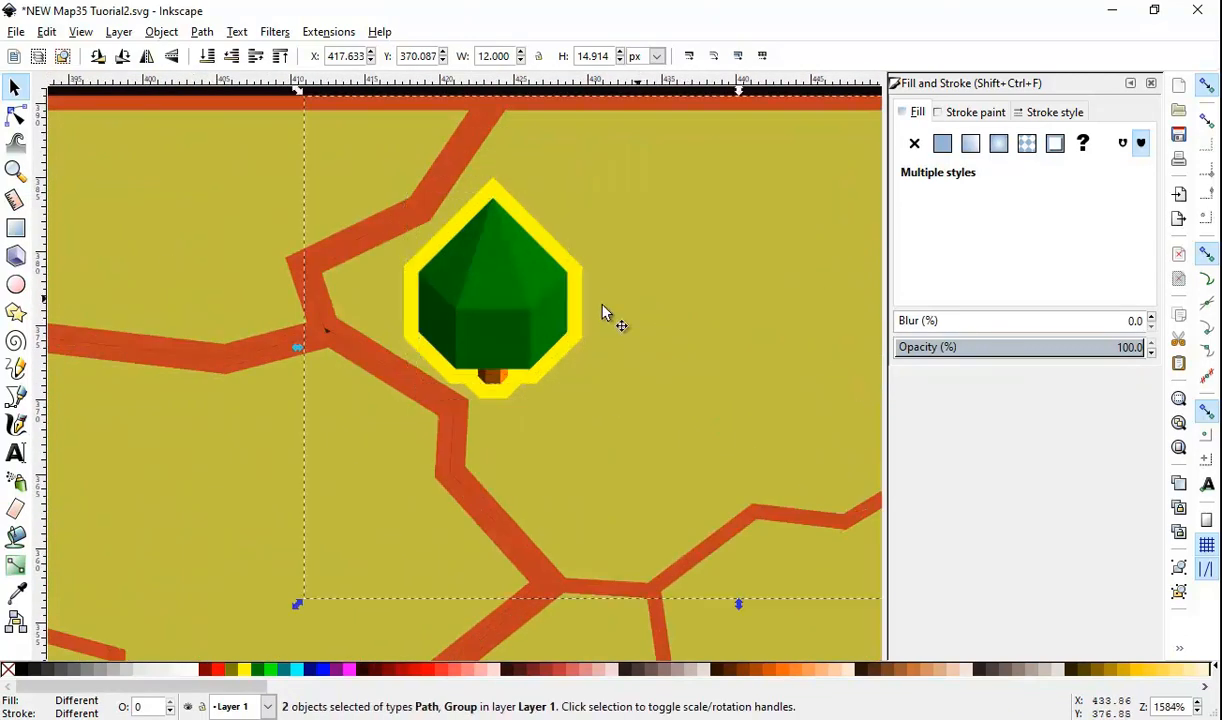
pyautogui.click(566, 285)
pyautogui.click(581, 275)
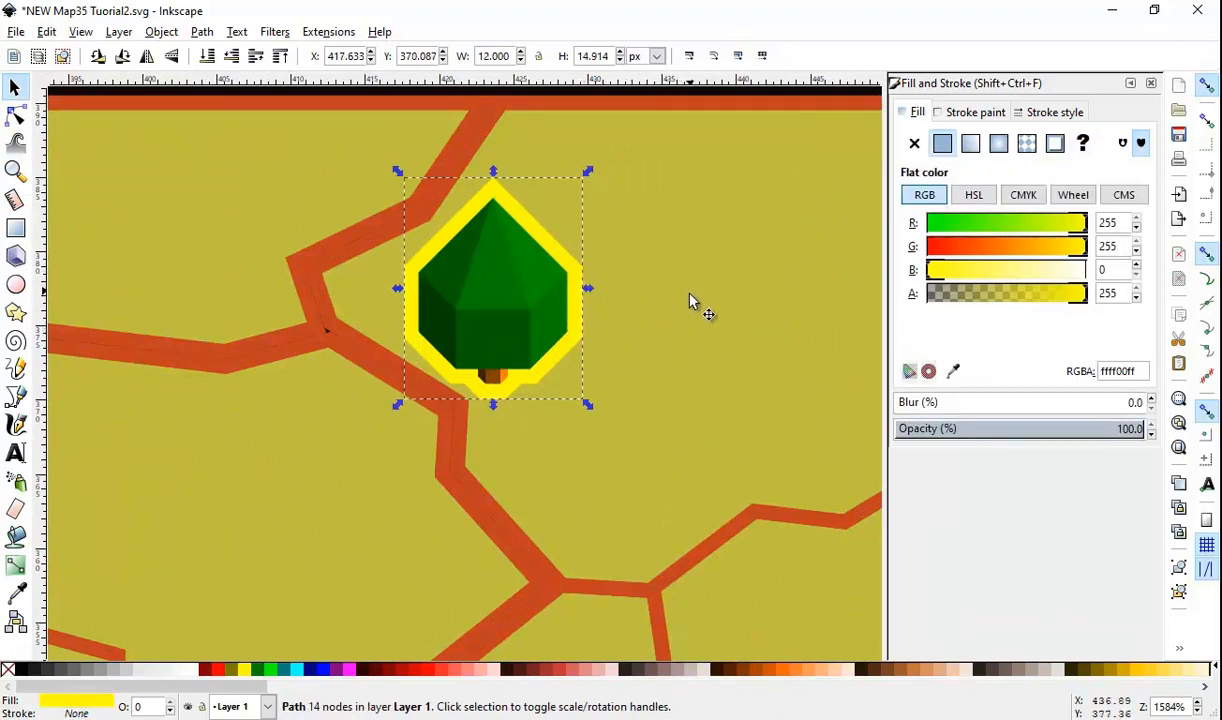
pyautogui.keyDown('shift'); pyautogui.click(725, 271); pyautogui.keyUp('shift')
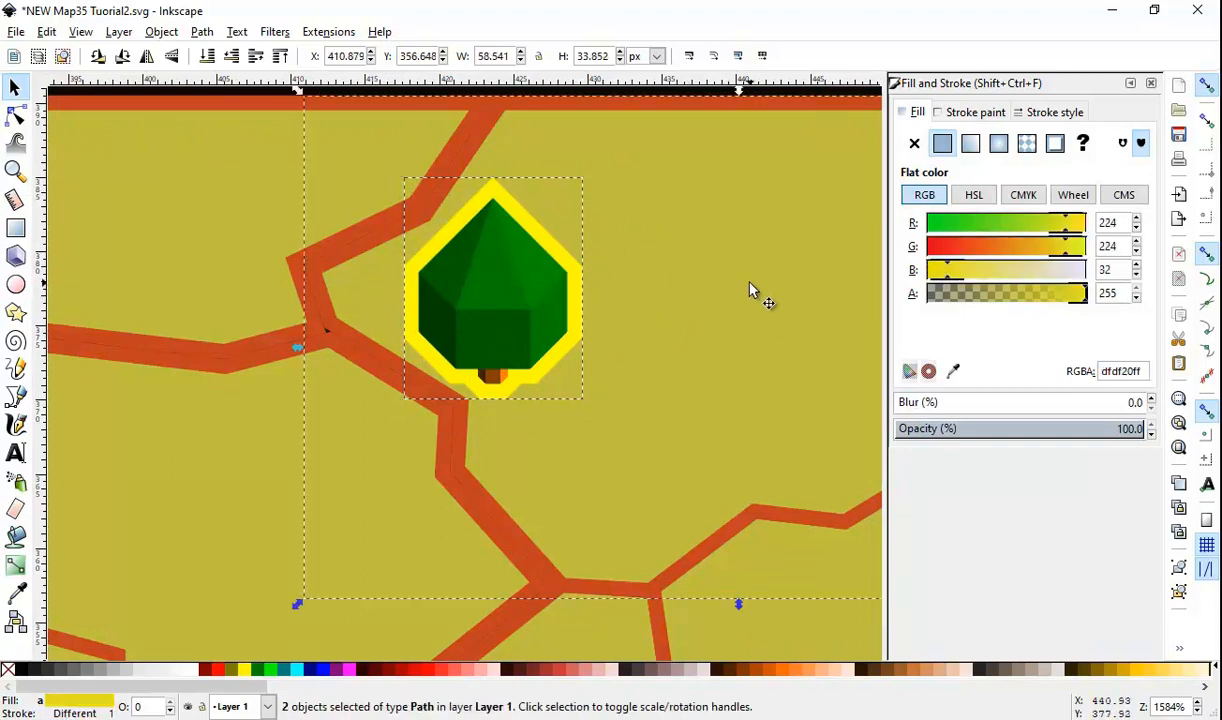
pyautogui.press('ctrl')
pyautogui.click(752, 289)
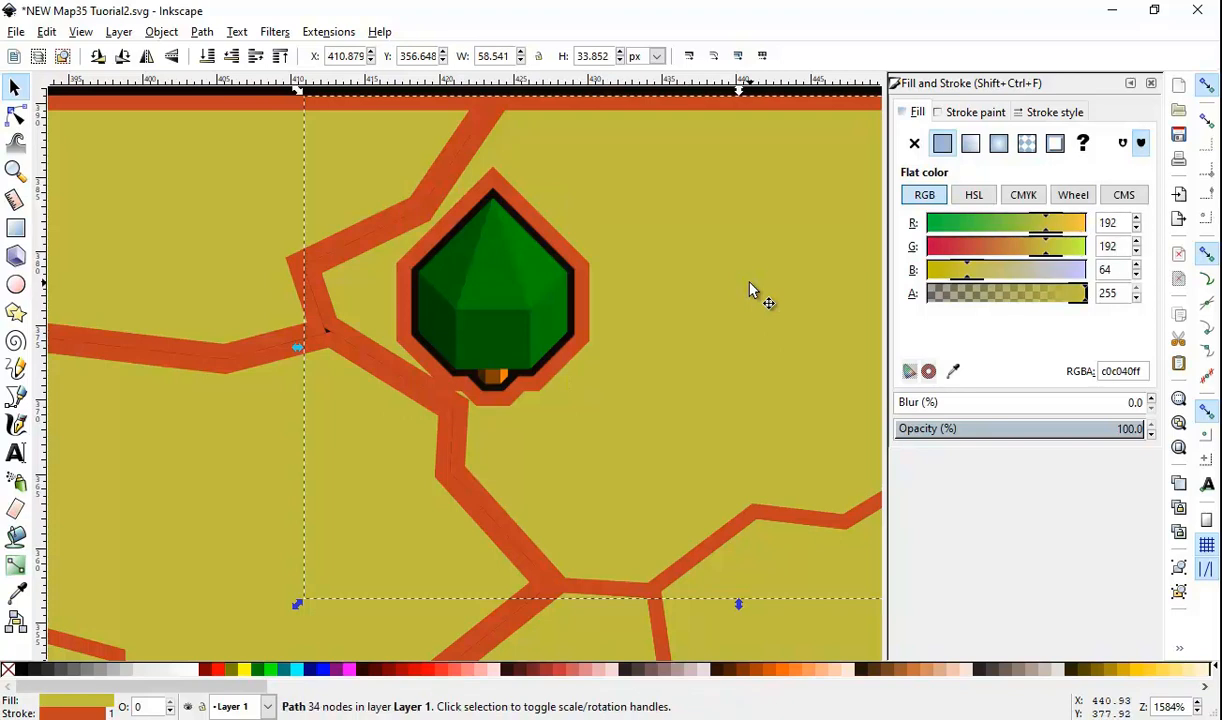
# Step: Move the second tree's territory aside to check its hole, undo the move and clear the selection
pyautogui.scroll(-3, 707, 281)
pyautogui.moveTo(680, 254); pyautogui.dragTo(754, 149)
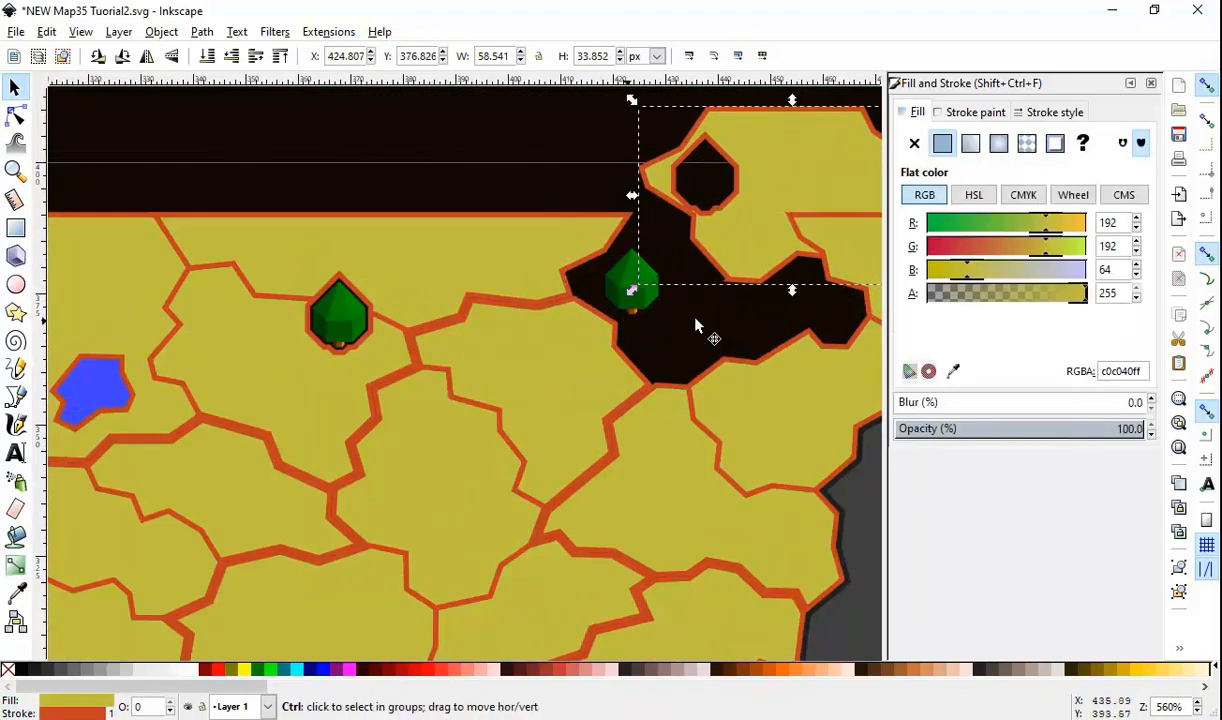
pyautogui.hotkey('ctrl', 'z')
pyautogui.press('Escape')
pyautogui.scroll(1, 632, 272)
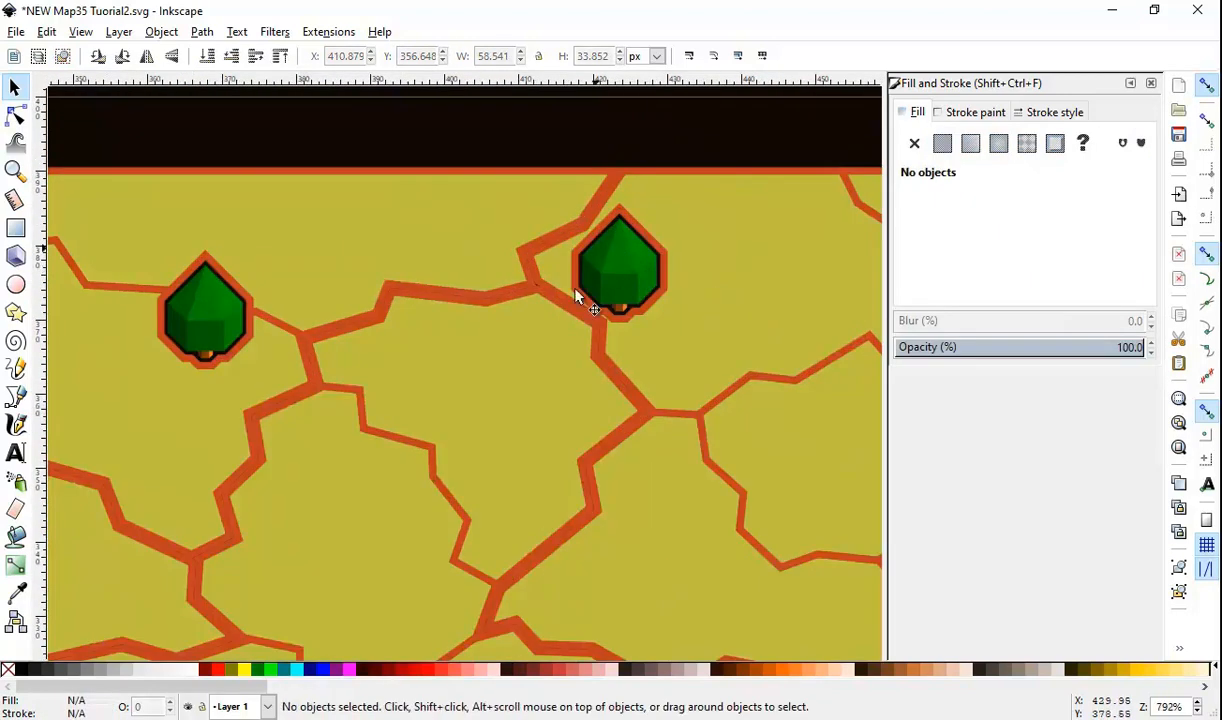
# Step: Save the map and select the dark grey region along its east side
pyautogui.hotkey('ctrl', 's')
pyautogui.scroll(-6, 345, 228)
pyautogui.hscroll(-4, 308, 348)
pyautogui.moveTo(631, 297); pyautogui.dragTo(641, 342)
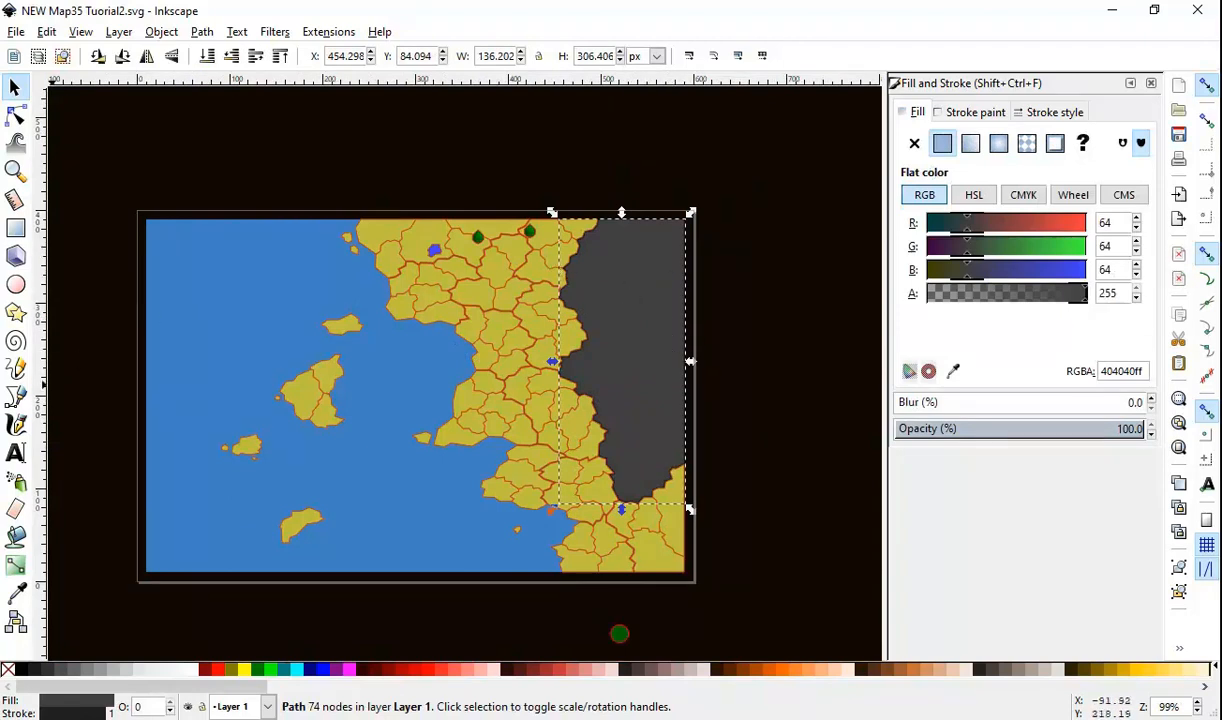
# Step: Copy the first tree without its outline and paste many scattered copies across the dark grey eastern region
pyautogui.scroll(3, 519, 273)
pyautogui.click(404, 172)
pyautogui.scroll(-2, 698, 220)
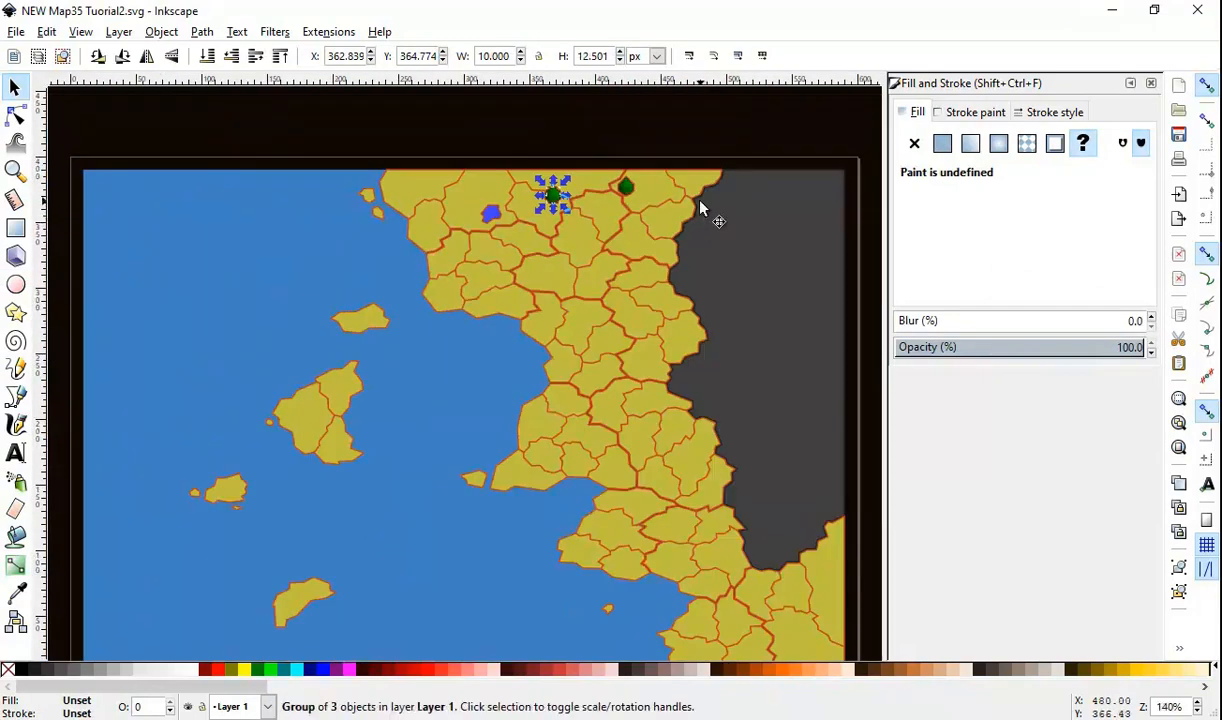
pyautogui.hscroll(2, 740, 225)
pyautogui.scroll(2, 712, 225)
pyautogui.hotkey('ctrl', 'v')
pyautogui.hotkey('ctrl', 'v')
pyautogui.hotkey('ctrl', 'v')
pyautogui.hotkey('ctrl', 'v')
pyautogui.hotkey('ctrl', 'v')
pyautogui.hotkey('ctrl', 'v')
pyautogui.hotkey('ctrl', 'v')
pyautogui.hotkey('ctrl', 'v')
pyautogui.hotkey('ctrl', 'v')
pyautogui.hotkey('ctrl', 'v')
pyautogui.hotkey('ctrl', 'v')
pyautogui.hotkey('ctrl', 'v')
pyautogui.hotkey('ctrl', 'v')
pyautogui.hotkey('ctrl', 'v')
pyautogui.hotkey('ctrl', 'v')
pyautogui.hotkey('ctrl', 'v')
pyautogui.hotkey('ctrl', 'v')
pyautogui.hotkey('ctrl', 'v')
pyautogui.scroll(-2, 745, 604)
pyautogui.hotkey('ctrl', 'v')
pyautogui.hotkey('ctrl', 'v')
pyautogui.hotkey('ctrl', 'v')
pyautogui.scroll(5, 586, 361)
pyautogui.hotkey('ctrl', 'v')
pyautogui.hotkey('ctrl', 'v')
# Step: Give the dark grey eastern region a bright green fill with green value 224 and a dark green outline with green value 128
pyautogui.click(740, 320)
pyautogui.doubleClick(1106, 246)
pyautogui.write('224')
pyautogui.click(975, 112)
pyautogui.doubleClick(1103, 246)
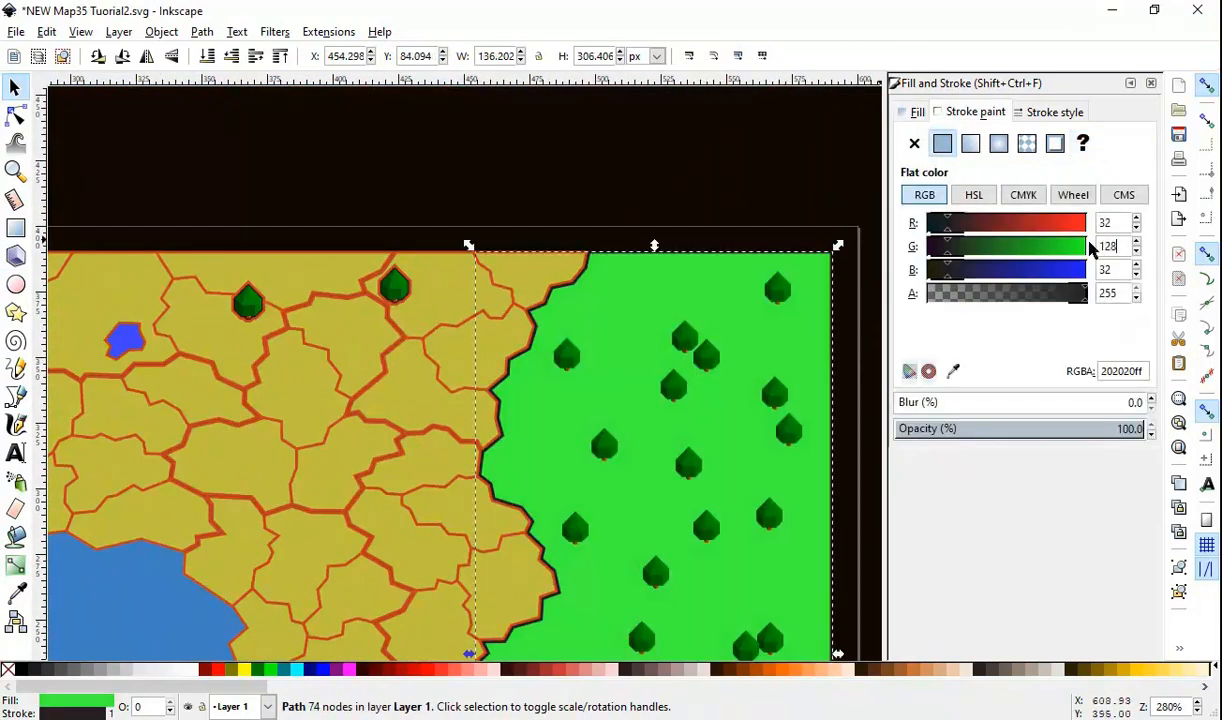
pyautogui.write('112')
# Step: Paste several more plain trees onto the green eastern region, clear the selection and save the map
pyautogui.scroll(-2, 772, 316)
pyautogui.press('Escape')
pyautogui.hotkey('ctrl', 'v')
pyautogui.hotkey('ctrl', 'v')
pyautogui.hotkey('ctrl', 'v')
pyautogui.hotkey('ctrl', 'v')
pyautogui.press('Escape')
pyautogui.hotkey('ctrl', 's')
# Step: Paste an outlined tree onto the territory just south of the green region, cut its outline out of the territory and save
pyautogui.click(528, 388)
pyautogui.hotkey('ctrl', 'c')
pyautogui.hotkey('ctrl', 'v')
pyautogui.scroll(5, 505, 338)
pyautogui.click(506, 180)
pyautogui.keyDown('shift'); pyautogui.click(642, 229); pyautogui.keyUp('shift')
pyautogui.hotkey('ctrl', '-')
pyautogui.click(467, 200)
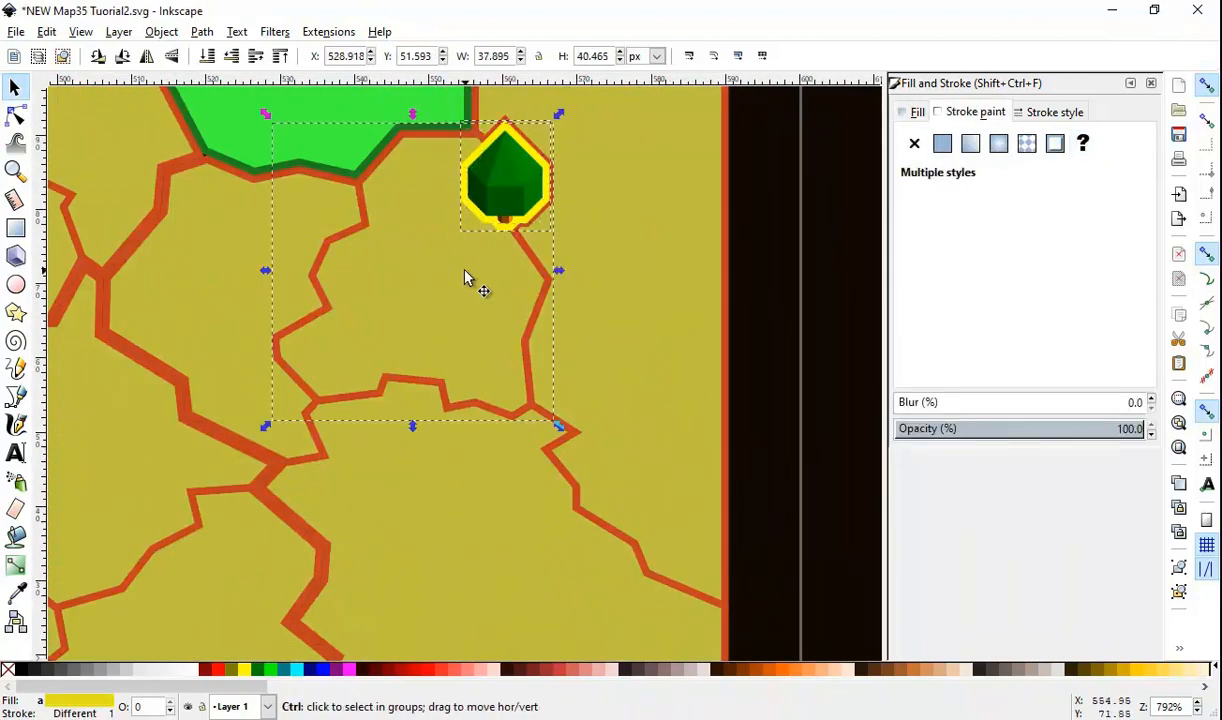
pyautogui.press('Delete')
pyautogui.hotkey('ctrl', 's')
# Step: Paste an outlined tree where four territories meet in the central east and raise its yellow outline to the top
pyautogui.scroll(-4, 622, 215)
pyautogui.scroll(2, 553, 364)
pyautogui.scroll(1, 553, 364)
pyautogui.hotkey('ctrl', 'v')
pyautogui.scroll(2, 579, 372)
pyautogui.click(584, 366)
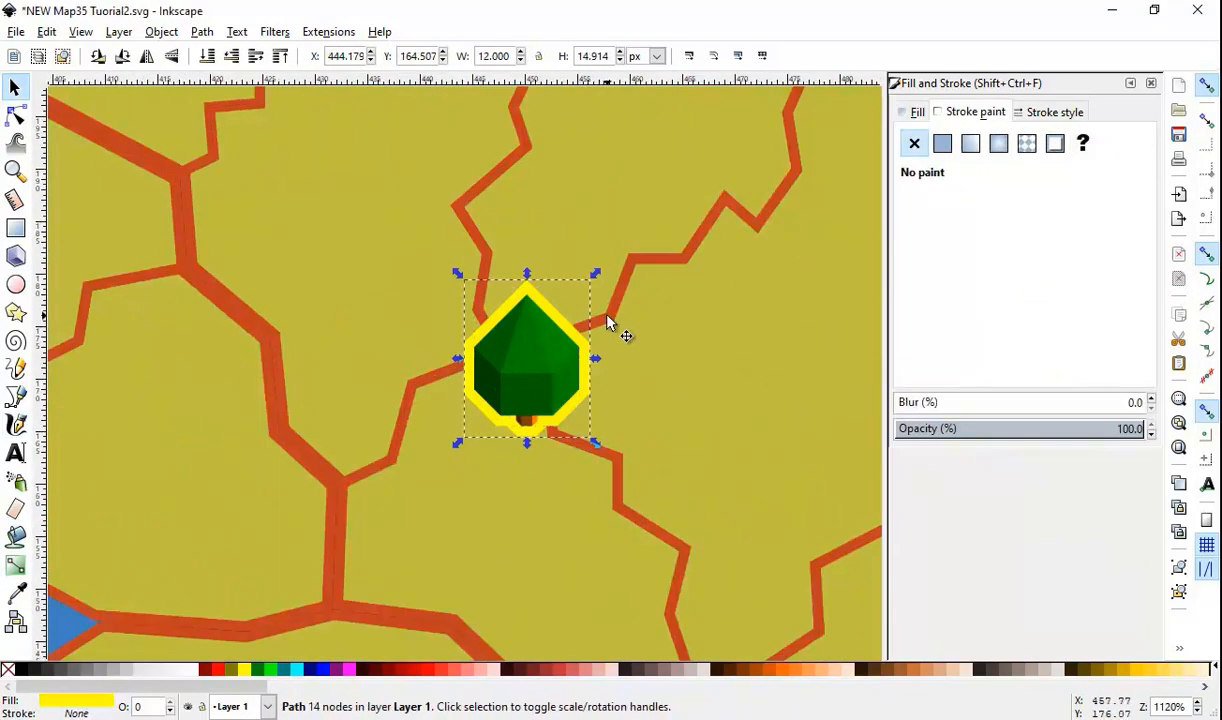
pyautogui.scroll(-3, 588, 316)
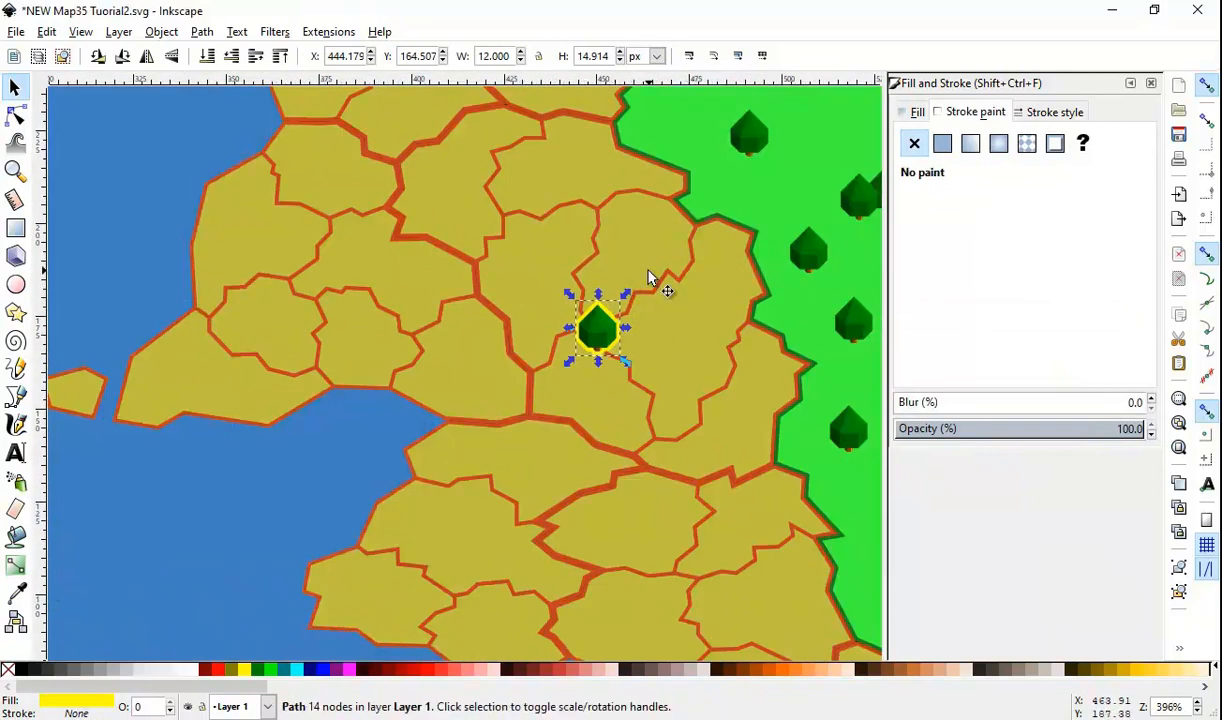
pyautogui.scroll(2, 648, 278)
pyautogui.press('Home')
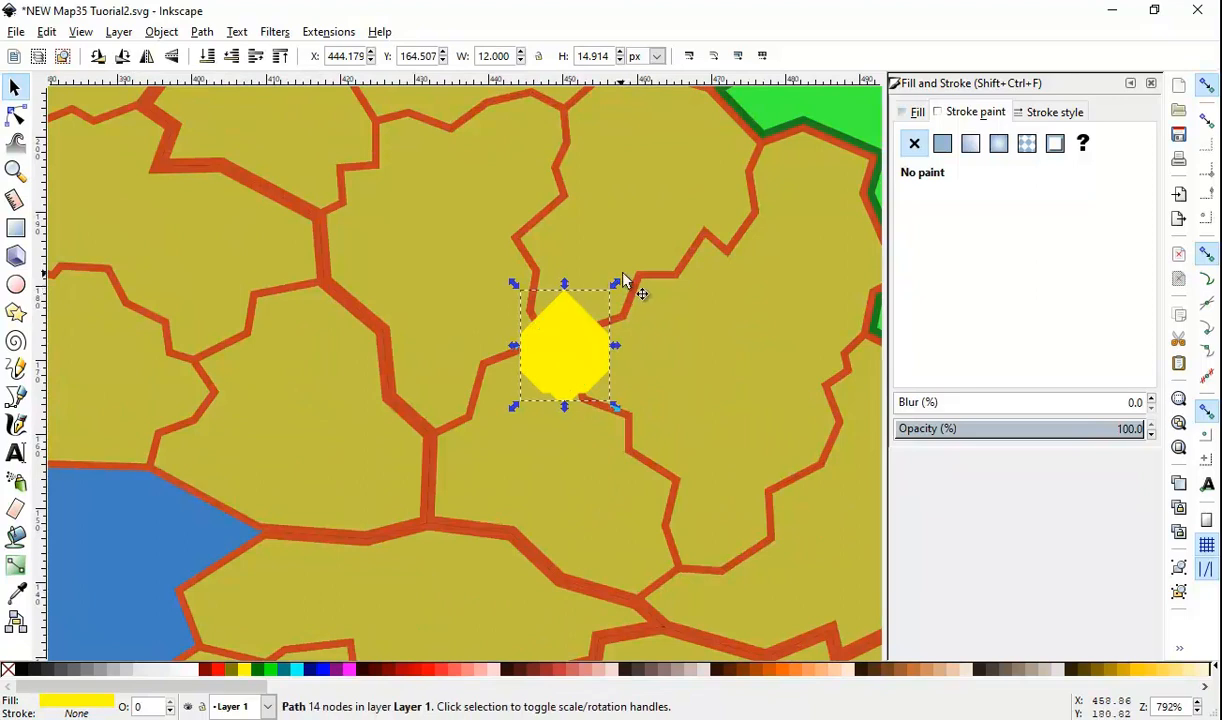
# Step: Divide each of the four territories meeting at the central tree along the tree's yellow outline
pyautogui.keyDown('shift'); pyautogui.click(457, 292); pyautogui.keyUp('shift')
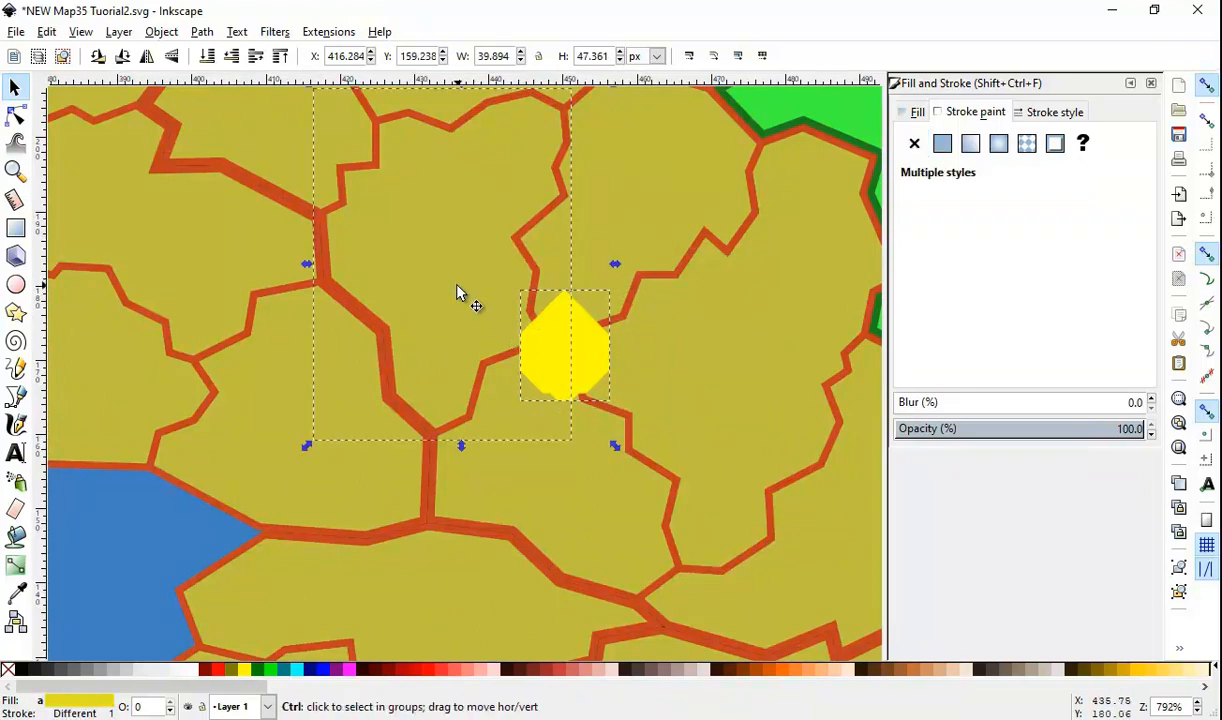
pyautogui.click(568, 382)
pyautogui.keyDown('shift'); pyautogui.click(517, 450); pyautogui.keyUp('shift')
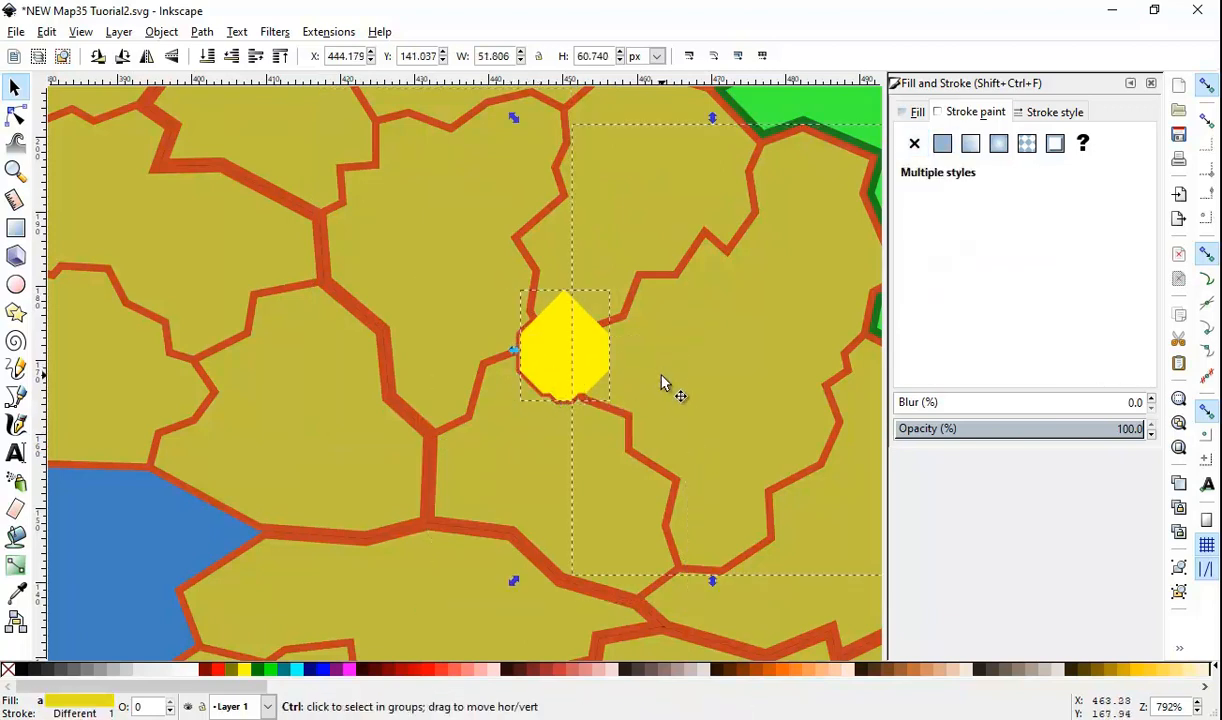
pyautogui.hotkey('ctrl', 'alt', 'v')
pyautogui.moveTo(618, 337); pyautogui.dragTo(570, 382)
pyautogui.click(587, 327)
pyautogui.hotkey('ctrl', 'z')
pyautogui.keyDown('shift'); pyautogui.click(588, 228); pyautogui.keyUp('shift')
pyautogui.hotkey('ctrl', '/')
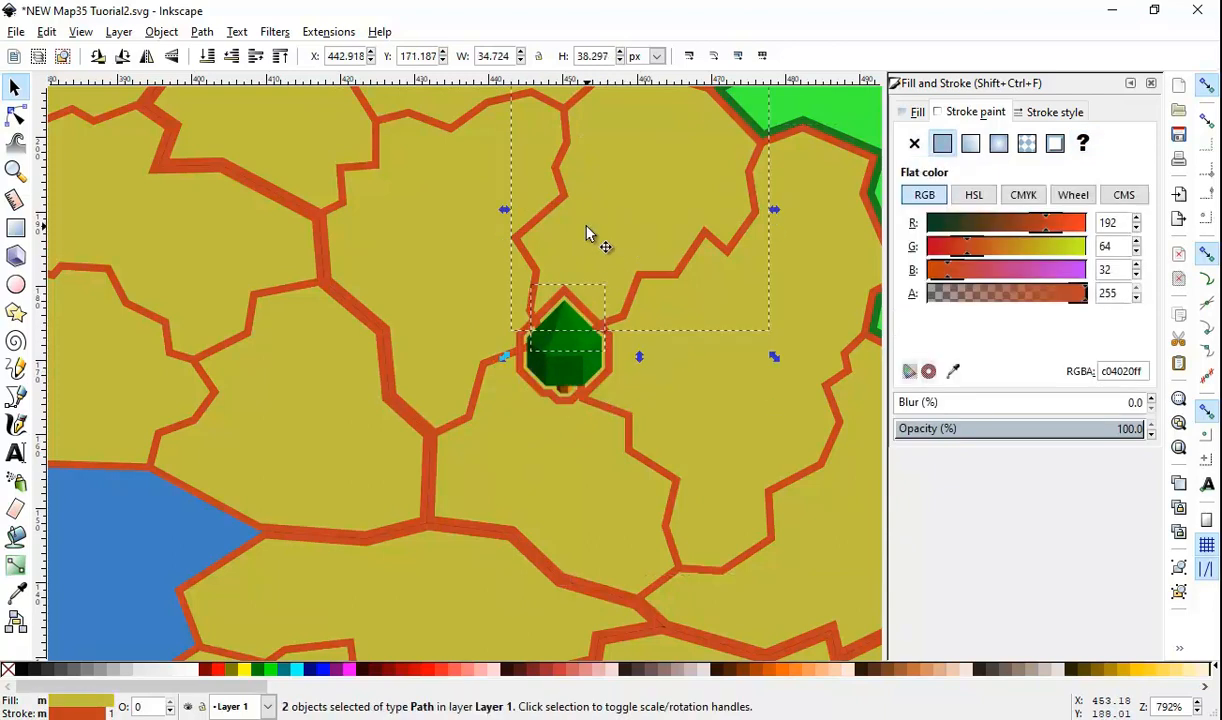
# Step: Remove the four cut territory pieces beneath the central tree, keep the tree in its original place and save the map
pyautogui.scroll(2, 558, 374)
pyautogui.moveTo(571, 334); pyautogui.dragTo(331, 467)
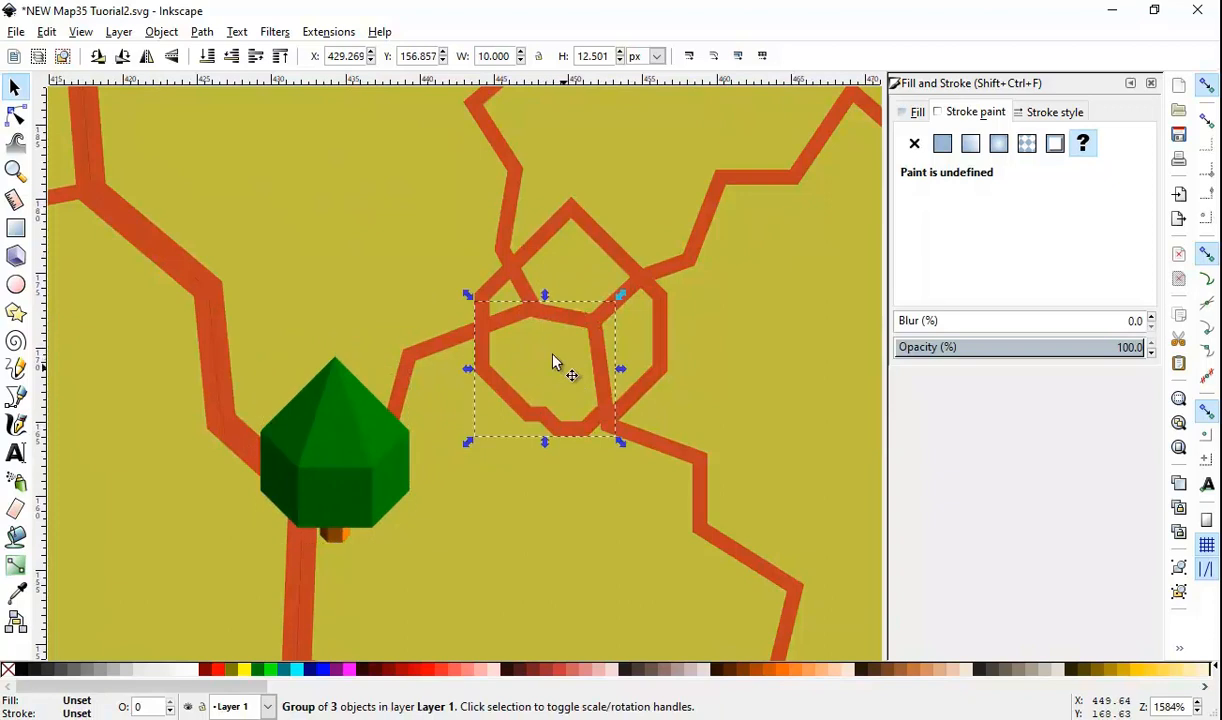
pyautogui.click(527, 317)
pyautogui.keyDown('shift'); pyautogui.click(587, 290); pyautogui.keyUp('shift')
pyautogui.keyDown('shift'); pyautogui.click(621, 333); pyautogui.keyUp('shift')
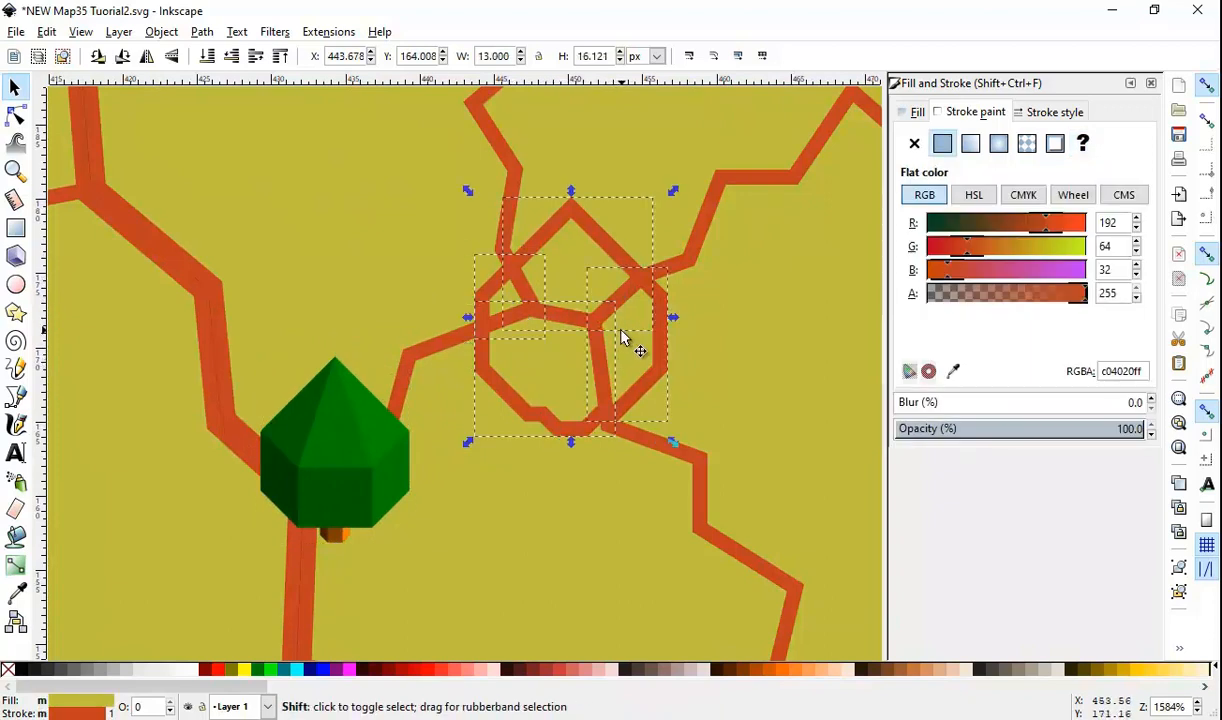
pyautogui.hotkey('ctrl', 'z')
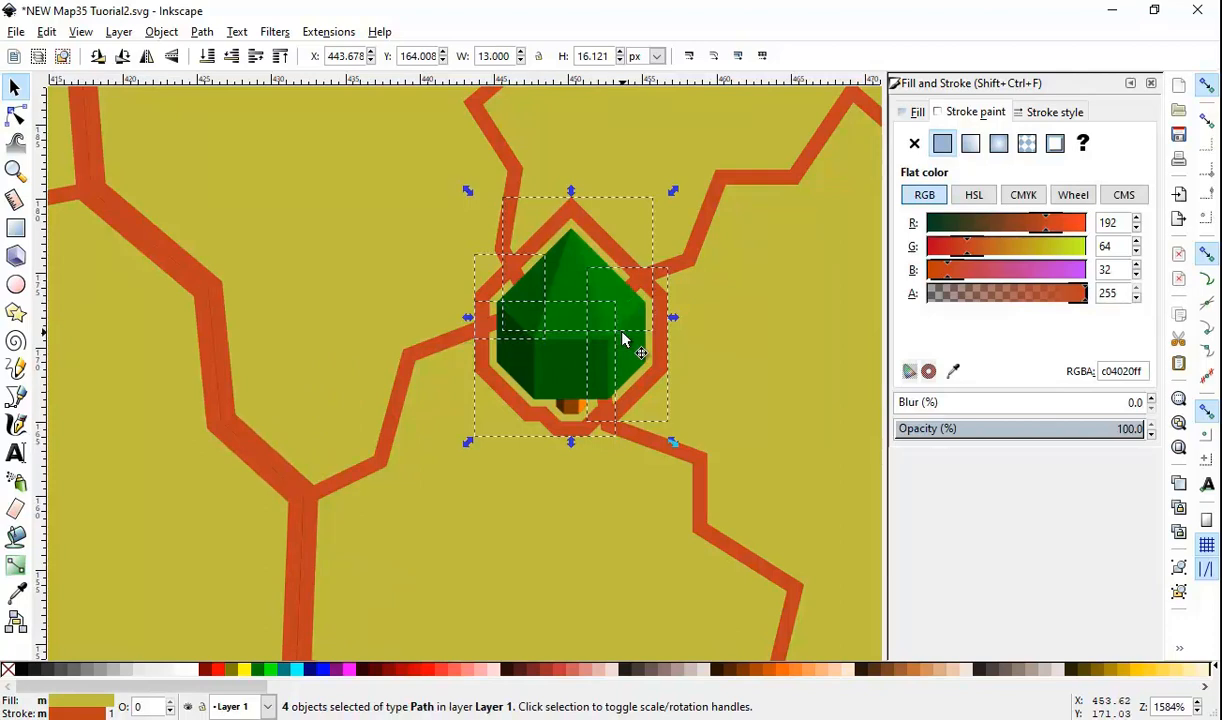
pyautogui.press('Escape')
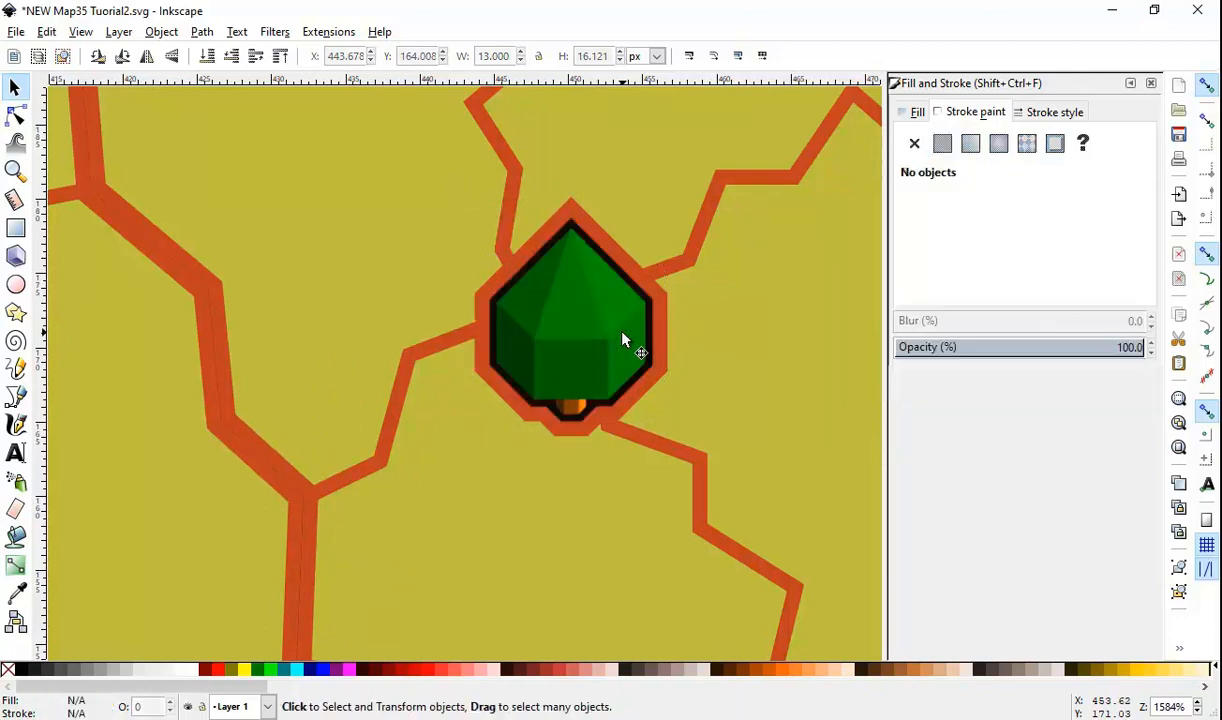
pyautogui.hotkey('ctrl', 's')
# Step: Draw a closed lake about 18 px wide and 19 px high in the southeastern territory and give it a flat fill
pyautogui.scroll(-7, 619, 380)
pyautogui.scroll(4, 793, 543)
pyautogui.click(15, 368)
pyautogui.scroll(2, 709, 499)
pyautogui.click(530, 446)
pyautogui.doubleClick(576, 480)
pyautogui.click(530, 446)
pyautogui.click(15, 88)
pyautogui.hotkey('ctrl', '-')
pyautogui.click(913, 112)
pyautogui.click(942, 144)
pyautogui.scroll(-4, 818, 455)
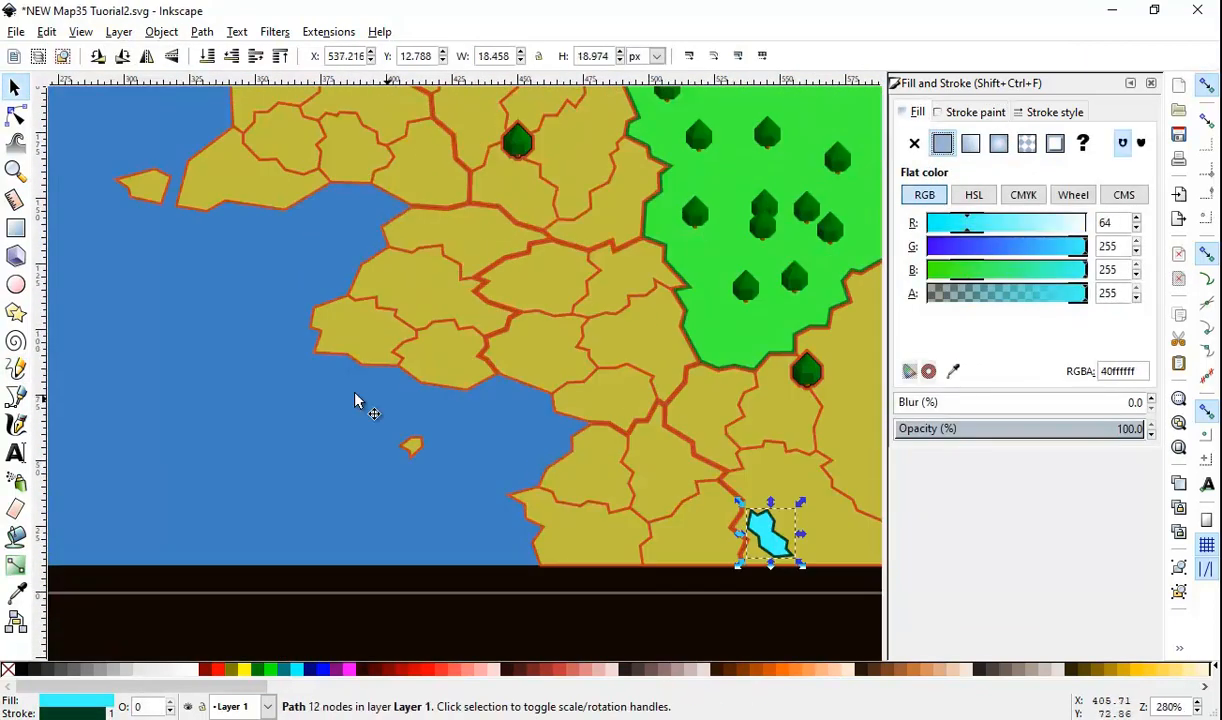
# Step: Set the southeastern lake's fill to green 128 and blue 192, clear the selection and save the map
pyautogui.keyDown('shift'); pyautogui.click(371, 218); pyautogui.keyUp('shift')
pyautogui.doubleClick(1107, 246)
pyautogui.write('128')
pyautogui.doubleClick(1107, 269)
pyautogui.write('192')
pyautogui.press('Escape')
pyautogui.scroll(-2, 561, 588)
pyautogui.hotkey('ctrl', 's')
# Step: Paste outlined trees close together along the territory borders in the northern mainland
pyautogui.hotkey('alt', 'Tab')
pyautogui.scroll(3, 380, 92)
pyautogui.hotkey('ctrl', 'v')
pyautogui.hotkey('ctrl', 'v')
pyautogui.moveTo(503, 211); pyautogui.dragTo(661, 367)
pyautogui.scroll(-3, 503, 252)
pyautogui.scroll(2, 661, 367)
pyautogui.scroll(-1, 617, 369)
pyautogui.hotkey('ctrl', 'v')
pyautogui.scroll(-1, 546, 270)
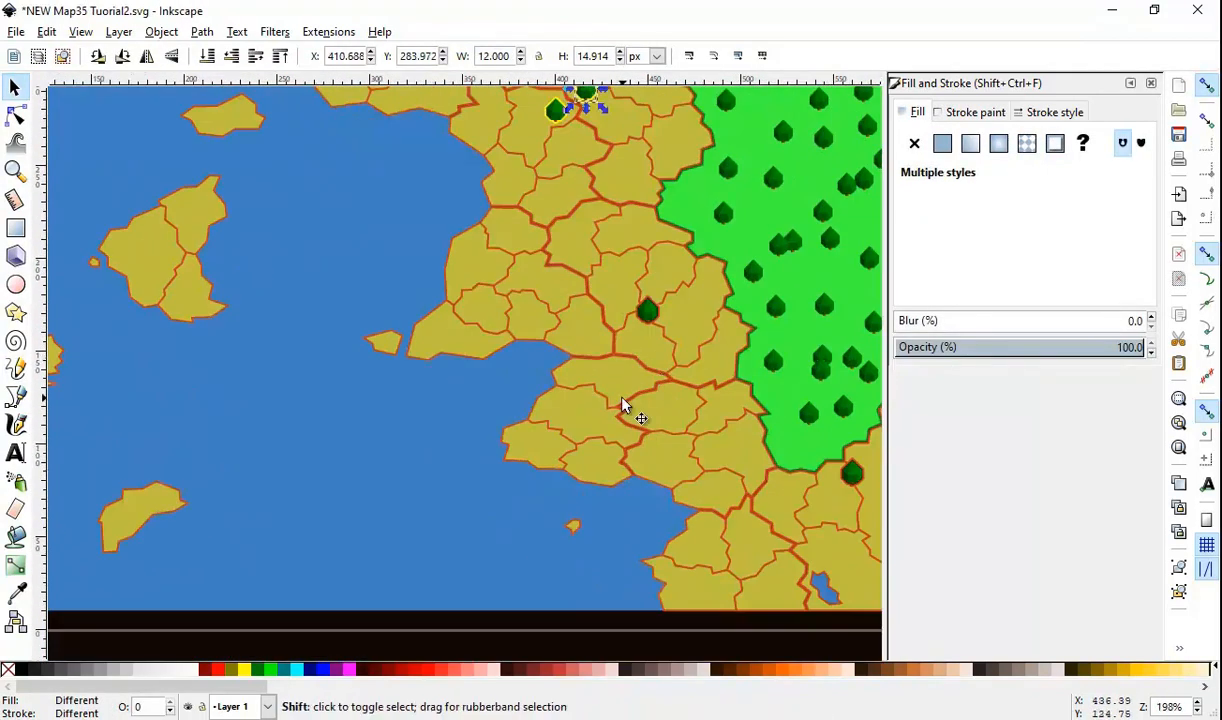
# Step: Paste an outlined tree into the southeastern corner territory and cut its outline out of that territory
pyautogui.hotkey('ctrl', 'v')
pyautogui.scroll(3, 790, 538)
pyautogui.moveTo(794, 538); pyautogui.dragTo(811, 536)
pyautogui.scroll(4, 820, 545)
pyautogui.click(668, 398)
pyautogui.keyDown('shift'); pyautogui.click(638, 412); pyautogui.keyUp('shift')
pyautogui.hotkey('ctrl', '/')
pyautogui.press('Escape')
# Step: Cut the outlines of the clustered northern trees out of their surrounding territories and save the map
pyautogui.scroll(-6, 480, 435)
pyautogui.scroll(5, 372, 295)
pyautogui.click(270, 215)
pyautogui.keyDown('shift'); pyautogui.click(203, 208); pyautogui.keyUp('shift')
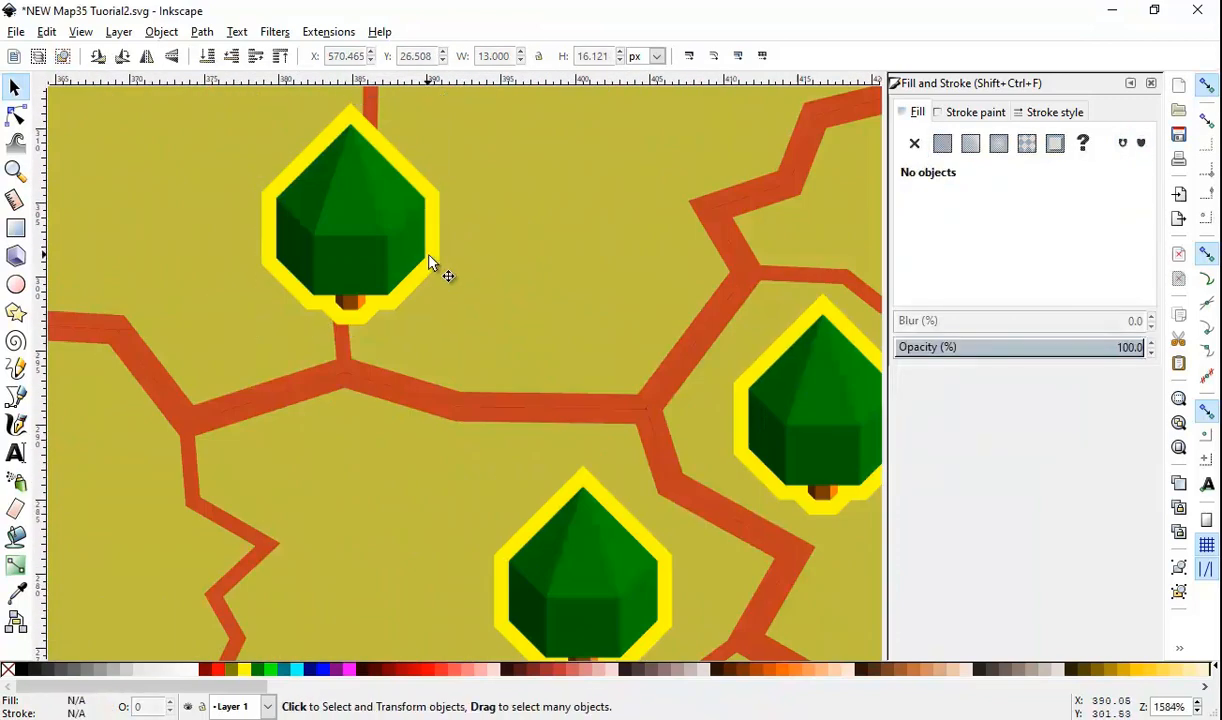
pyautogui.hotkey('ctrl', '/')
pyautogui.scroll(-5, 450, 300)
pyautogui.moveTo(496, 296); pyautogui.dragTo(441, 325)
pyautogui.click(663, 317)
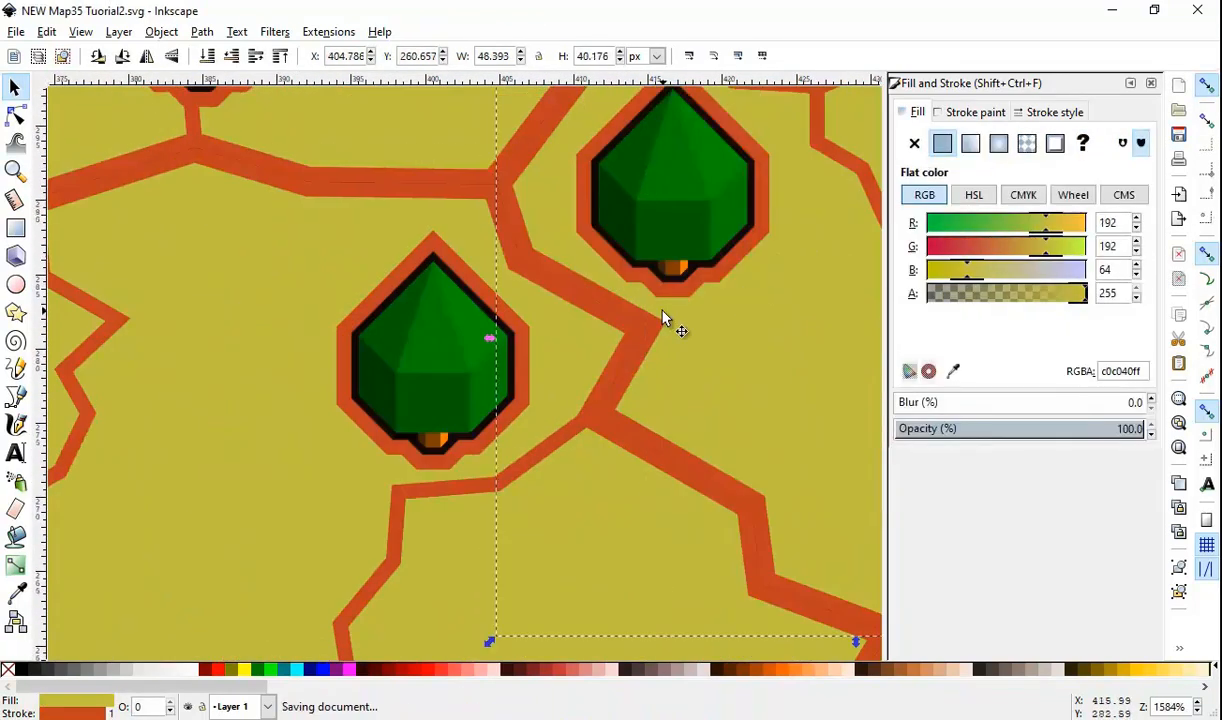
pyautogui.press('Escape')
pyautogui.scroll(-6, 589, 545)
pyautogui.hotkey('ctrl', 's')
# Step: Cut the outline of the tree west of the northern lake out of its territory and save the map
pyautogui.scroll(8, 560, 450)
pyautogui.click(640, 225)
pyautogui.keyDown('shift'); pyautogui.click(720, 265); pyautogui.keyUp('shift')
pyautogui.hotkey('ctrl', '/')
pyautogui.hotkey('ctrl', 'z')
pyautogui.hotkey('ctrl', '/')
pyautogui.moveTo(528, 235)
pyautogui.mouseDown()
pyautogui.moveTo(747, 424)
pyautogui.moveTo(528, 235)
pyautogui.mouseUp()
pyautogui.press('Escape')
pyautogui.scroll(-8, 576, 320)
pyautogui.hotkey('ctrl', 's')
pyautogui.hotkey('ctrl', 's')
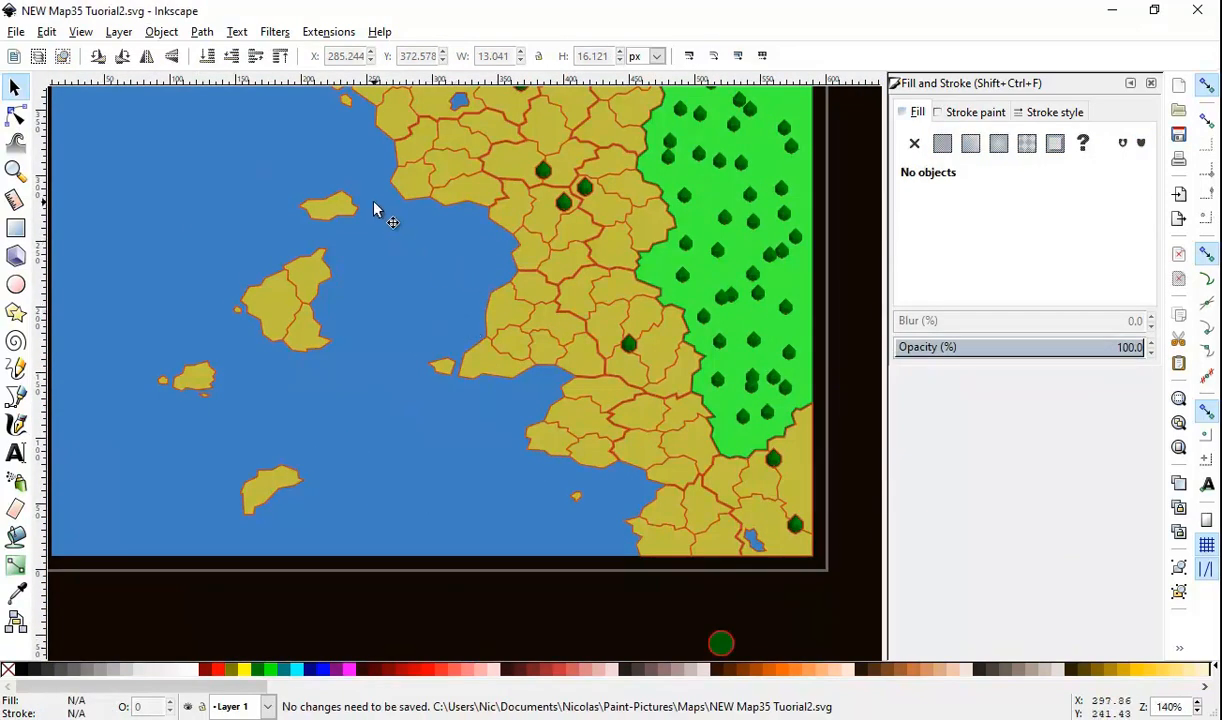
# Step: Draw a straight line with the Pencil tool from the northern island to the nearest mainland territory
pyautogui.scroll(2, 386, 221)
pyautogui.click(15, 368)
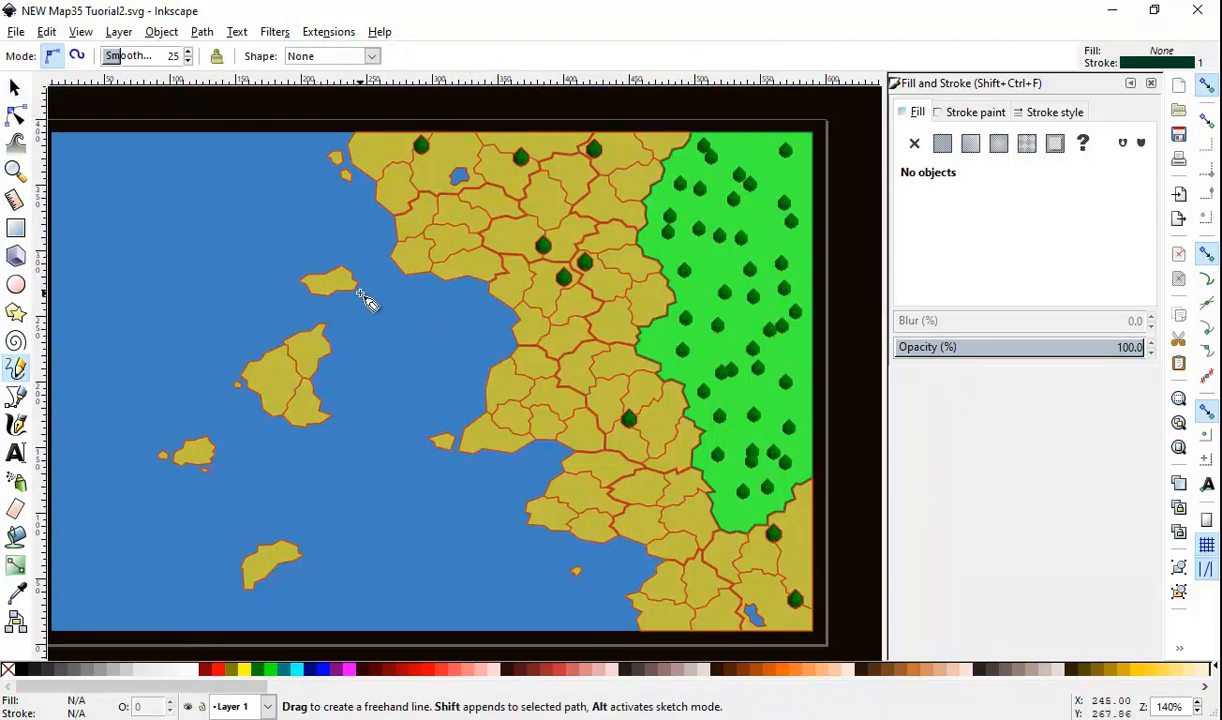
pyautogui.scroll(5, 343, 286)
pyautogui.moveTo(340, 253)
pyautogui.mouseDown()
pyautogui.moveTo(589, 163)
pyautogui.moveTo(717, 167)
pyautogui.mouseUp()
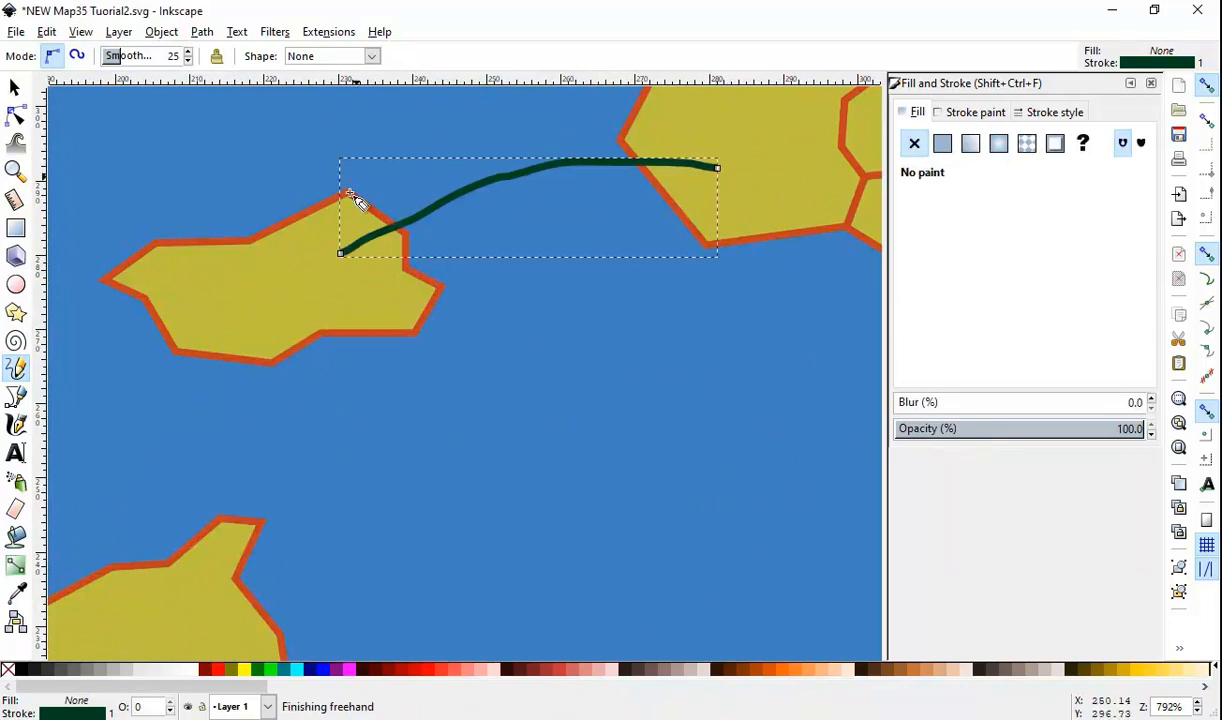
pyautogui.hotkey('ctrl', 'z')
pyautogui.click(346, 251)
pyautogui.click(730, 137)
pyautogui.scroll(-3, 579, 201)
pyautogui.scroll(-2, 579, 201)
pyautogui.scroll(4, 560, 226)
pyautogui.scroll(4, 584, 334)
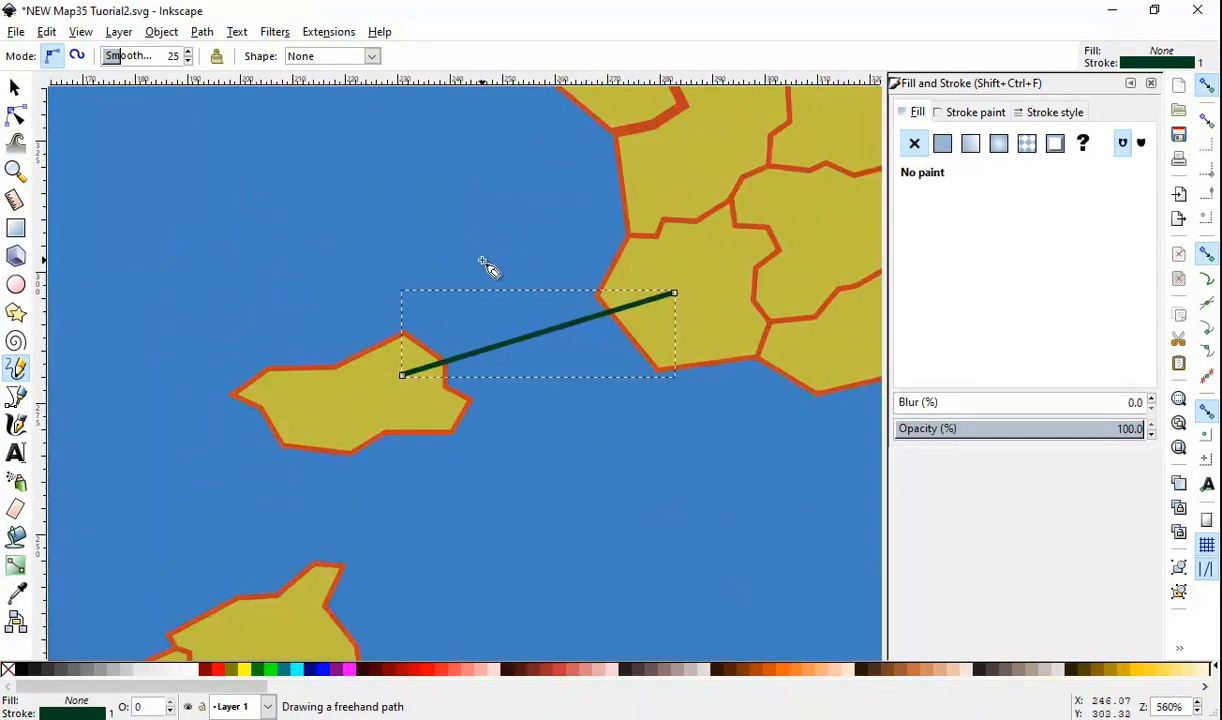
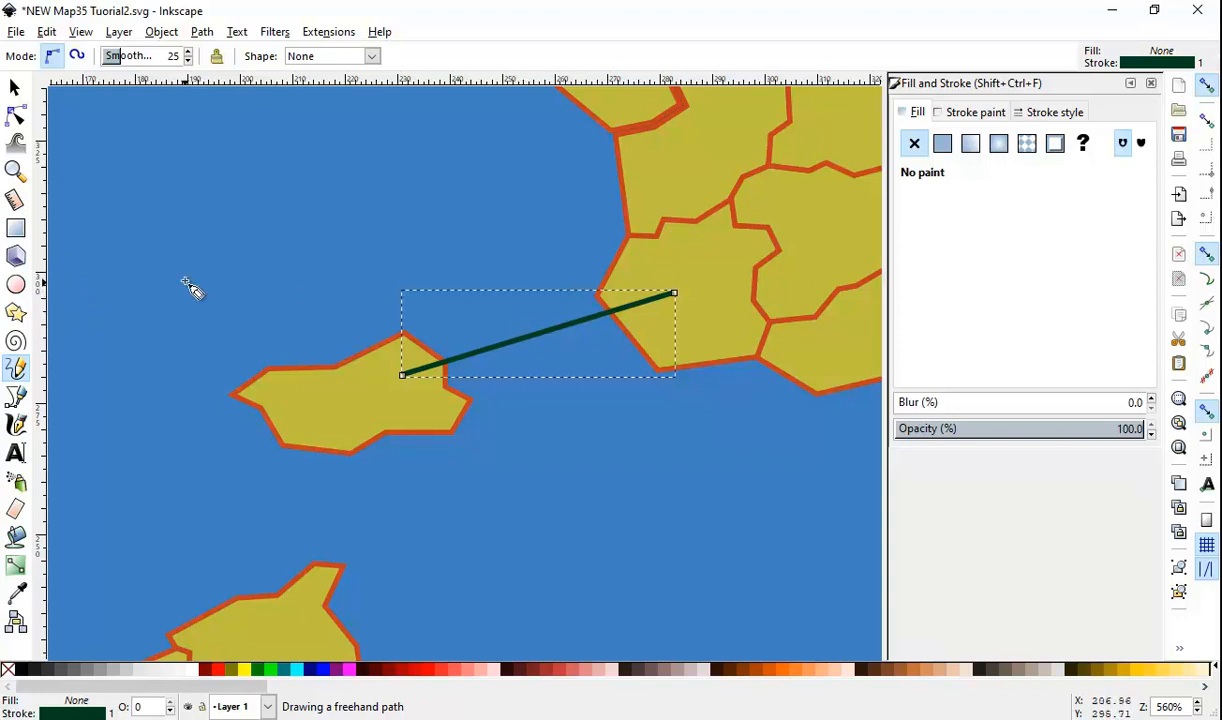
# Step: Change the connecting line's stroke colour to bright blue by raising its blue value to maximum
pyautogui.click(1036, 113)
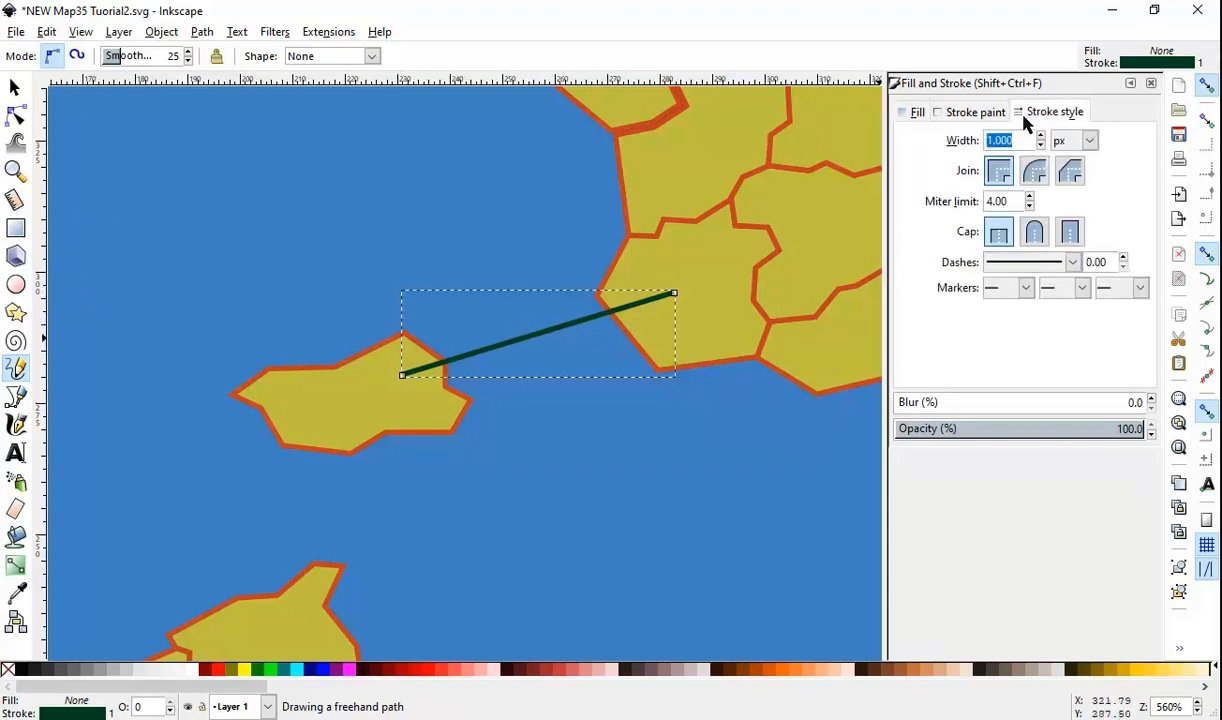
pyautogui.click(975, 112)
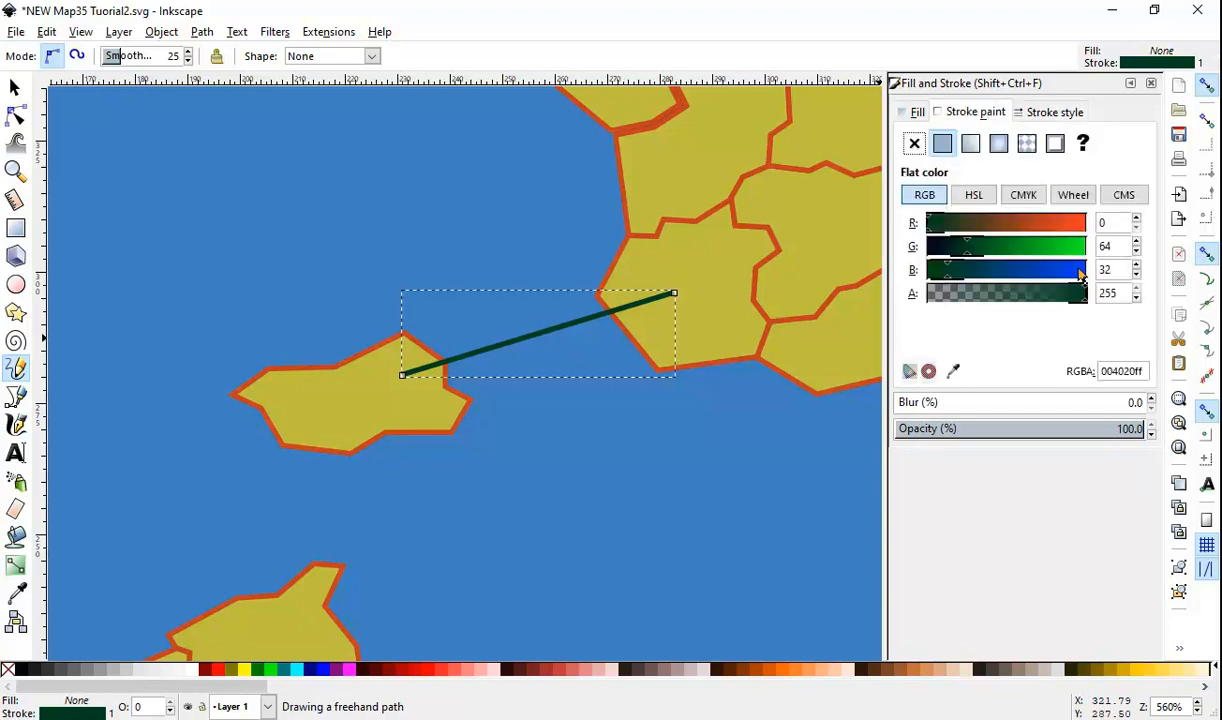
pyautogui.click(1087, 272)
# Step: Set the connecting line's stroke width to 4 px and apply an evenly spaced dash pattern
pyautogui.click(1061, 117)
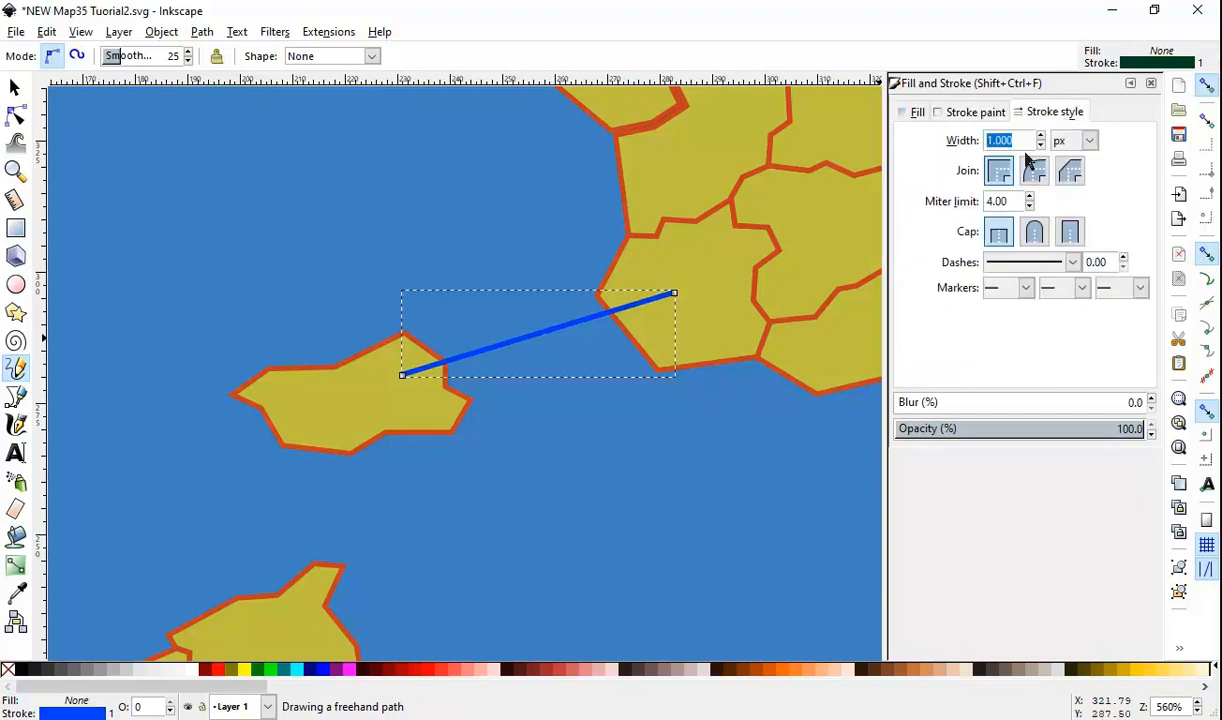
pyautogui.write('4')
pyautogui.click(1000, 201)
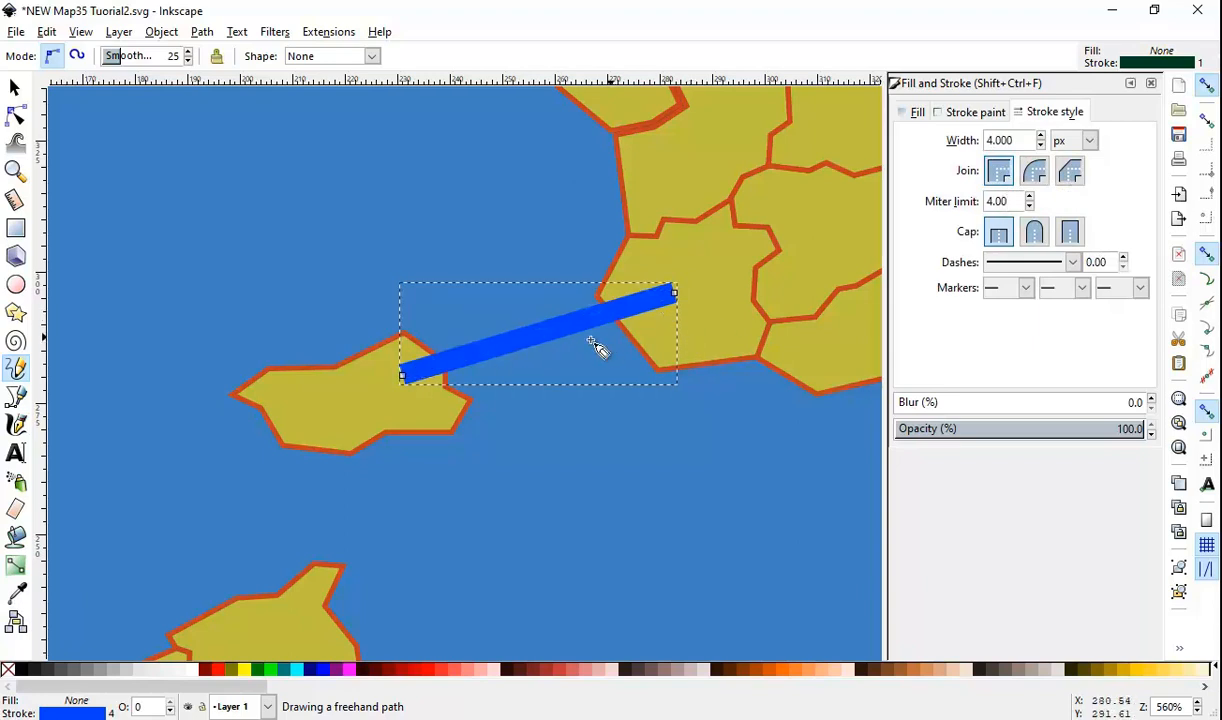
pyautogui.click(1069, 263)
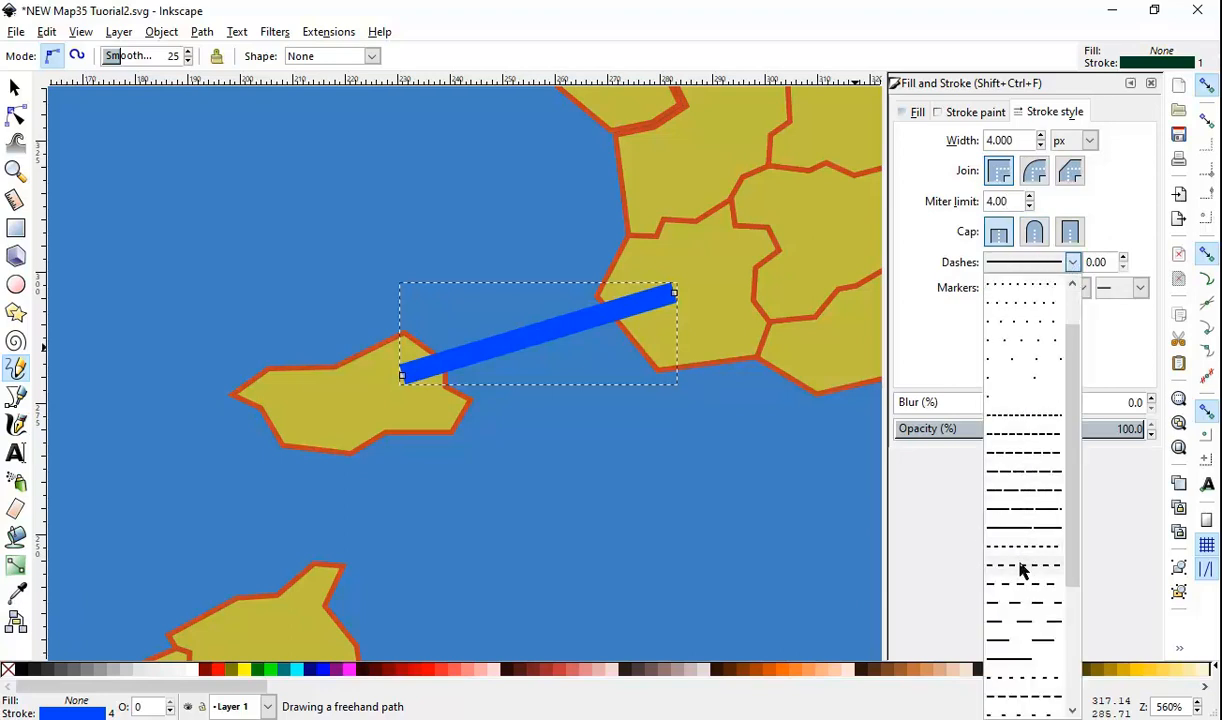
pyautogui.click(1021, 558)
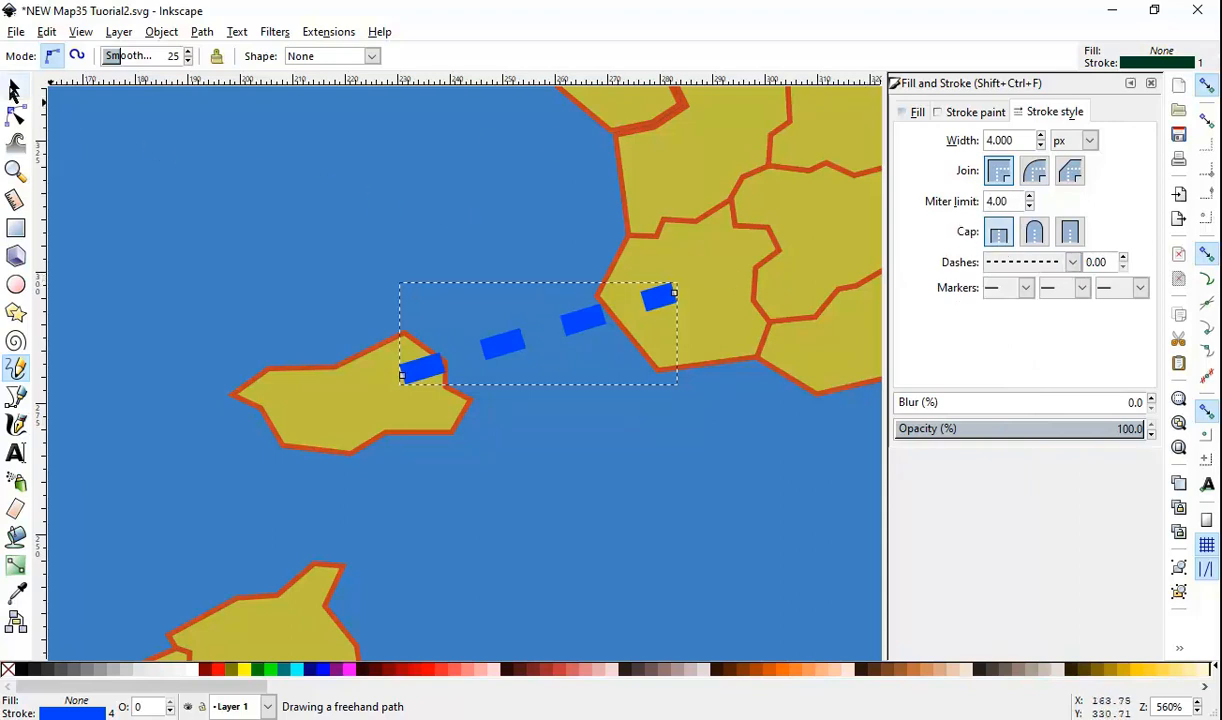
# Step: Shift the dashed connecting line slightly down and to the left, and convert its stroke to a path
pyautogui.click(16, 90)
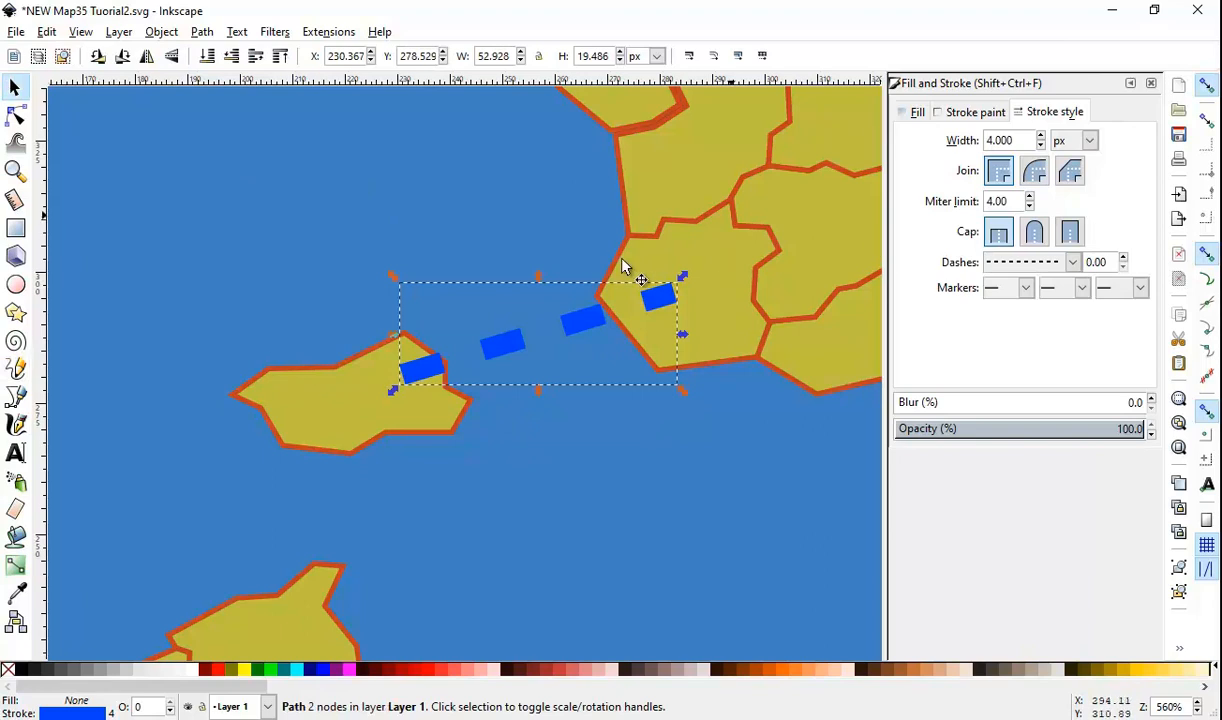
pyautogui.moveTo(497, 355); pyautogui.dragTo(491, 364)
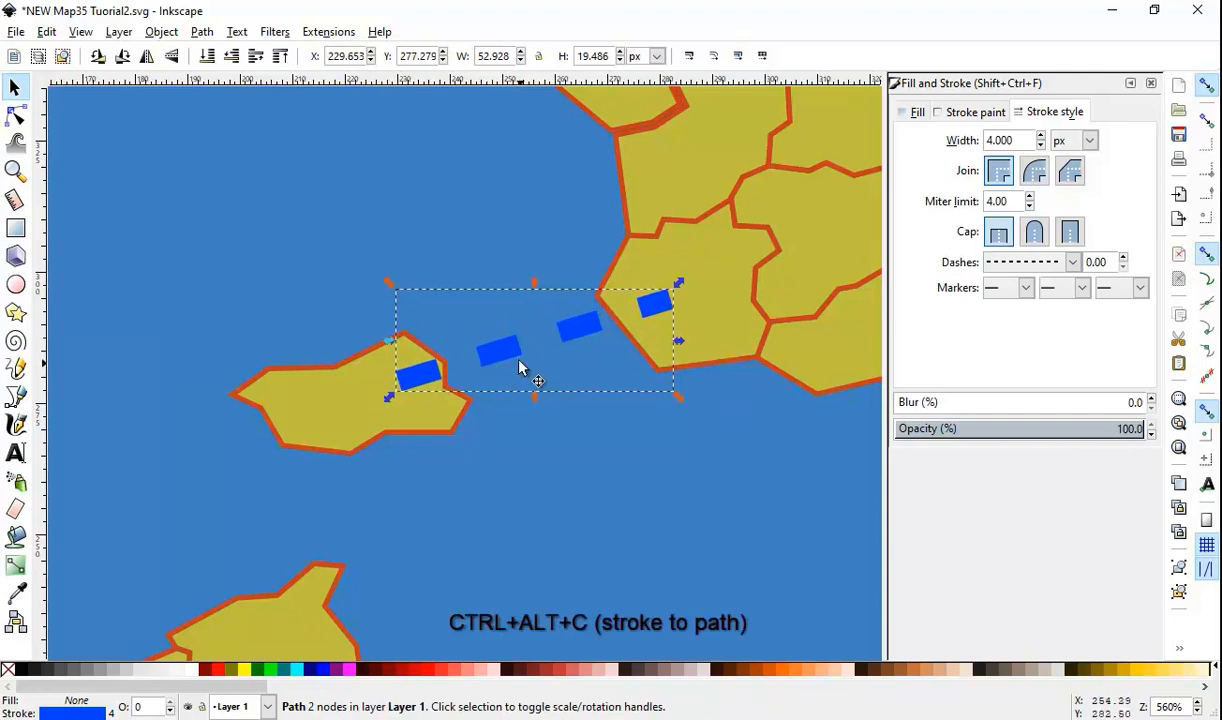
pyautogui.click(161, 31)
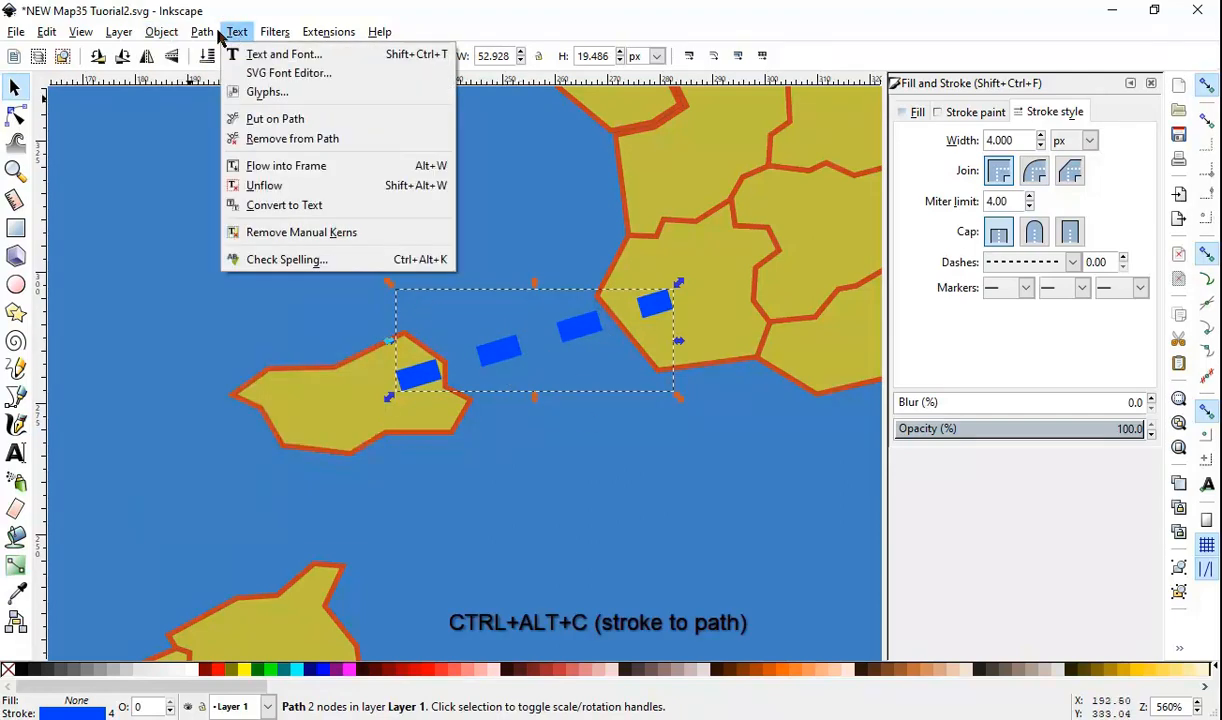
pyautogui.click(200, 31)
pyautogui.click(198, 30)
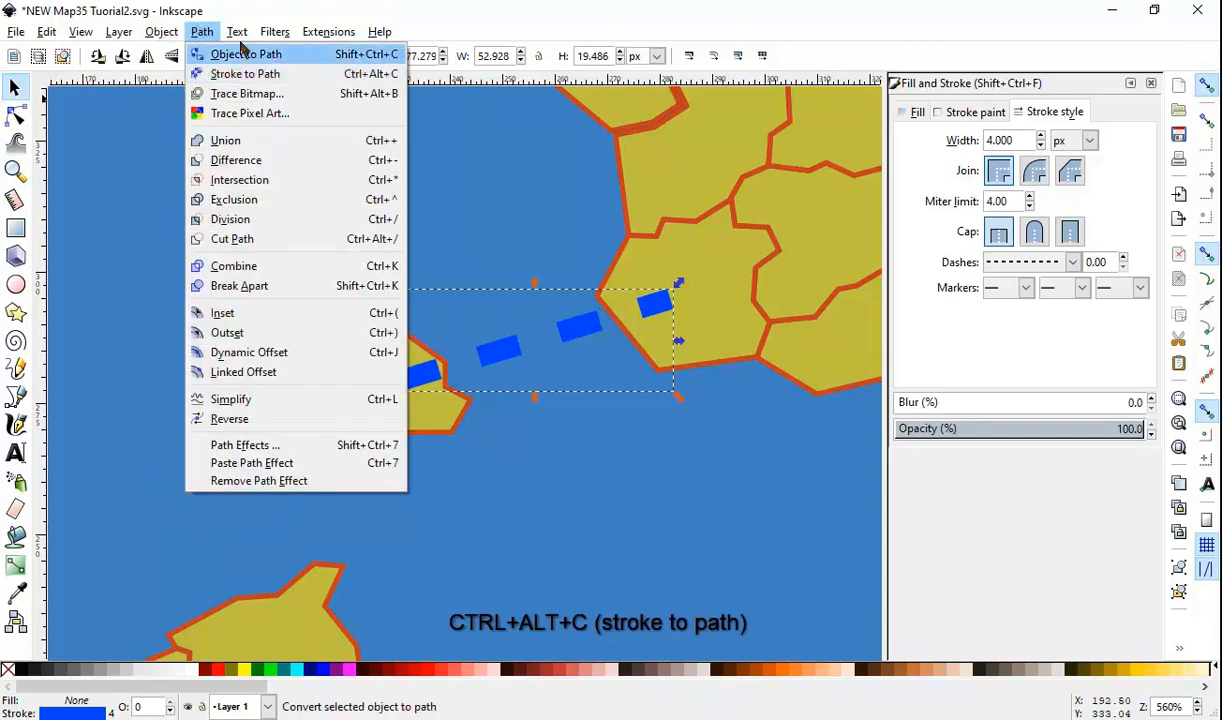
pyautogui.click(203, 34)
pyautogui.hotkey('ctrl', 'alt', 'c')
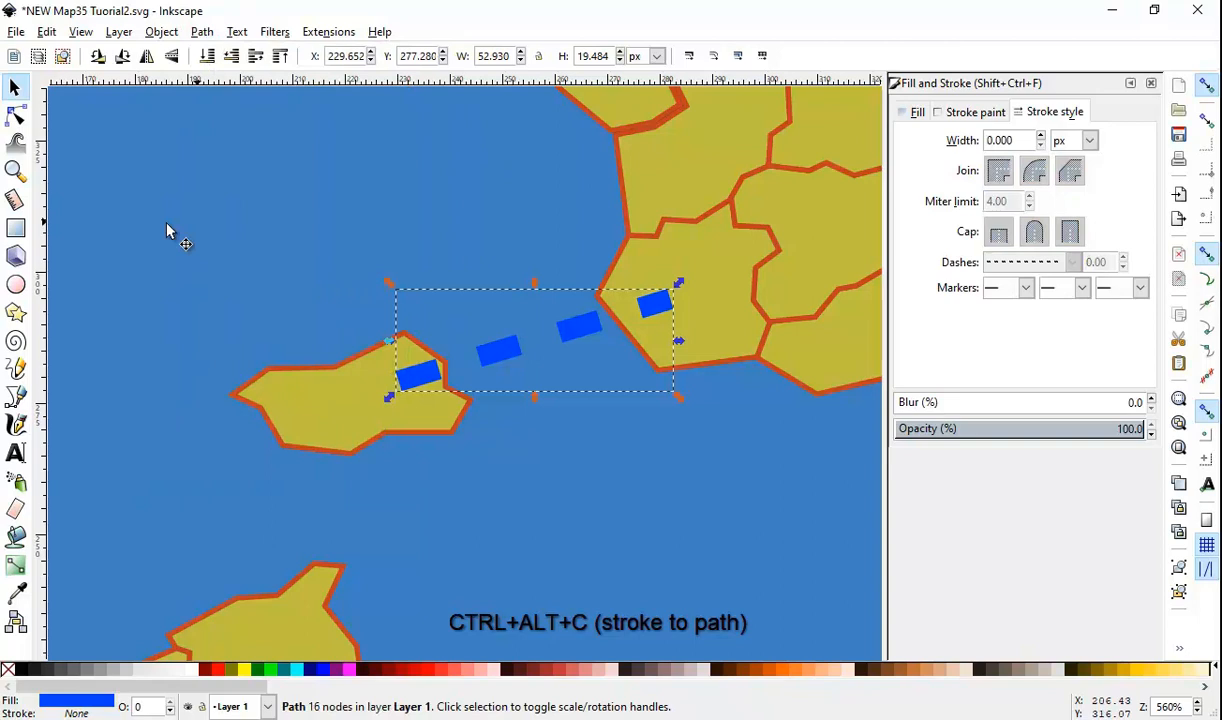
# Step: Inspect the nodes of the converted dashed line, and undo its stroke-to-path conversion
pyautogui.click(15, 117)
pyautogui.scroll(2, 651, 352)
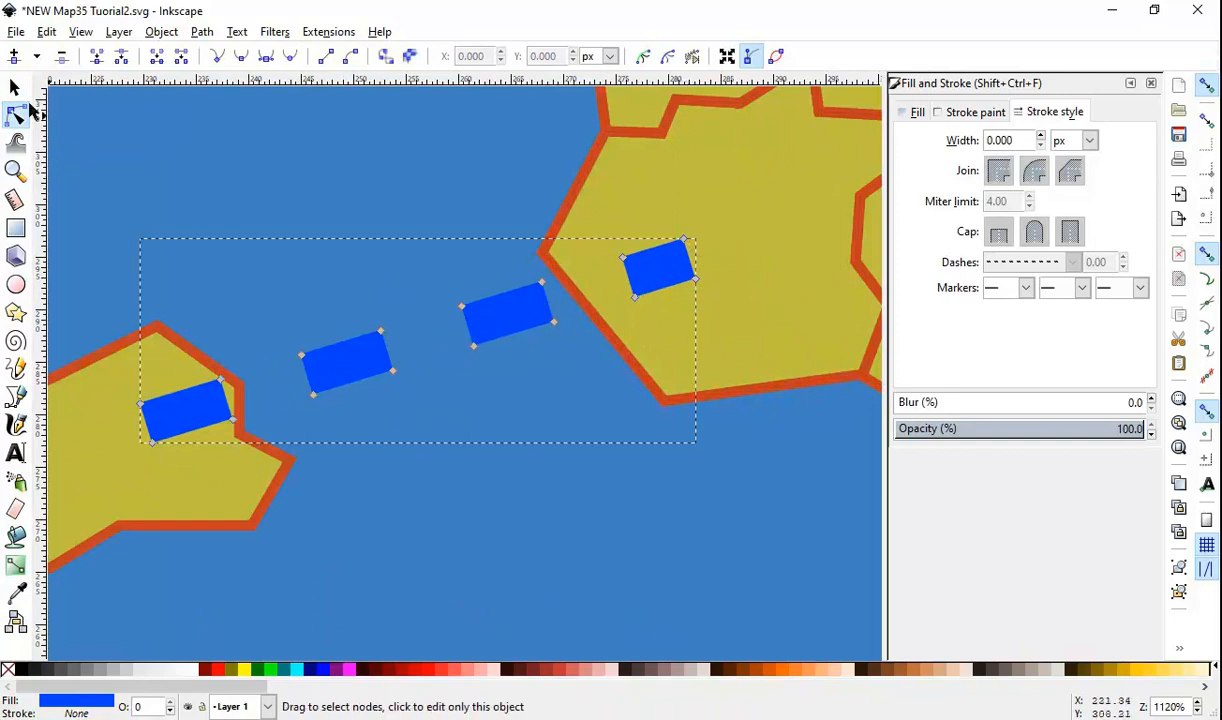
pyautogui.click(15, 89)
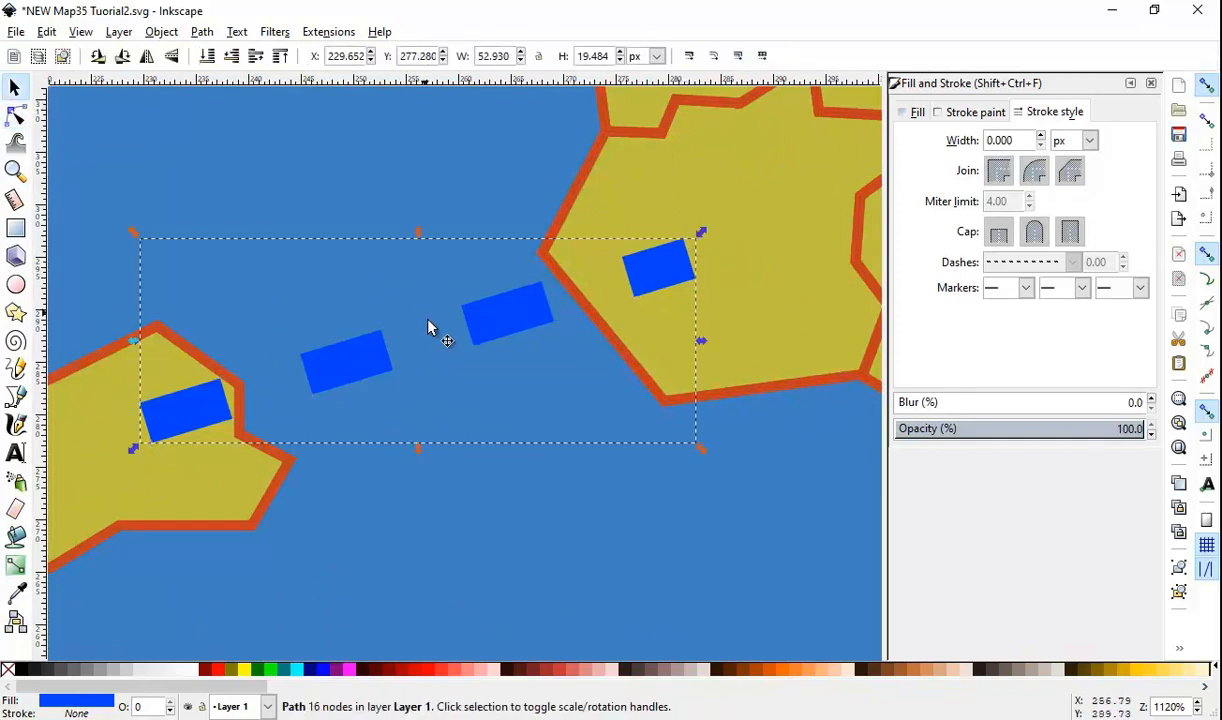
pyautogui.keyDown('ctrl'); pyautogui.click(499, 363); pyautogui.keyUp('ctrl')
pyautogui.click(502, 322)
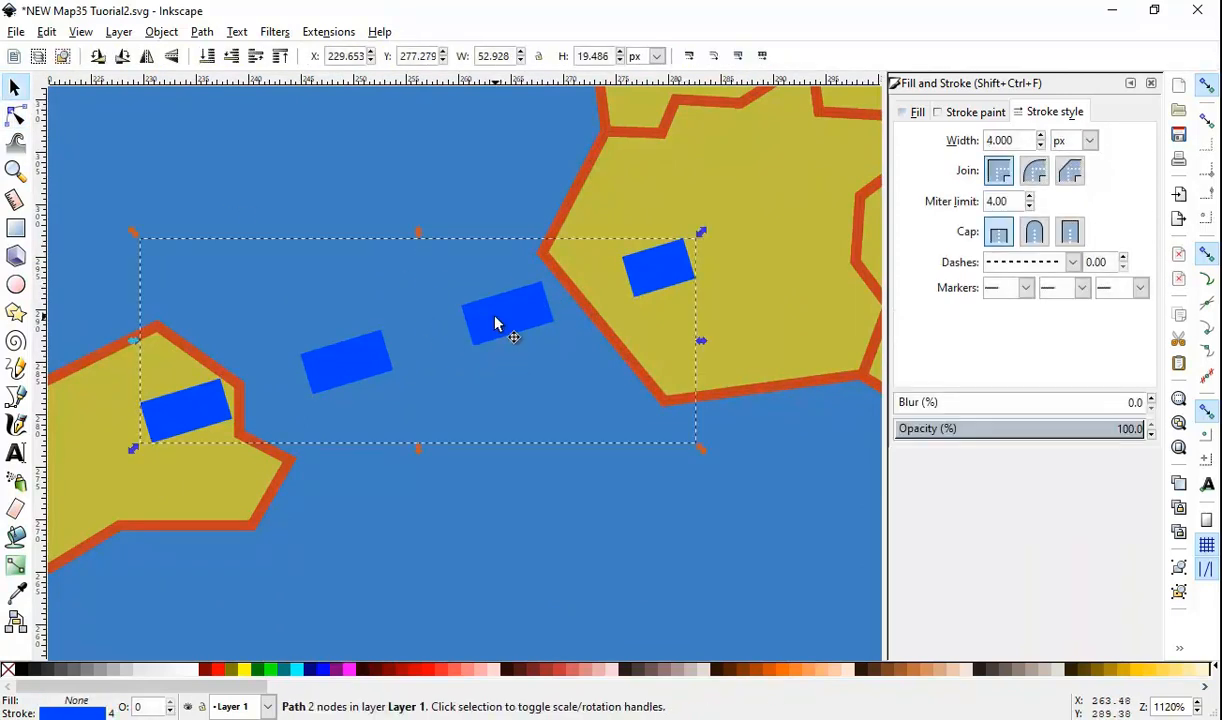
# Step: Move the dashed line's mainland end node up to about X 281.9, Y 296.3 px
pyautogui.click(15, 116)
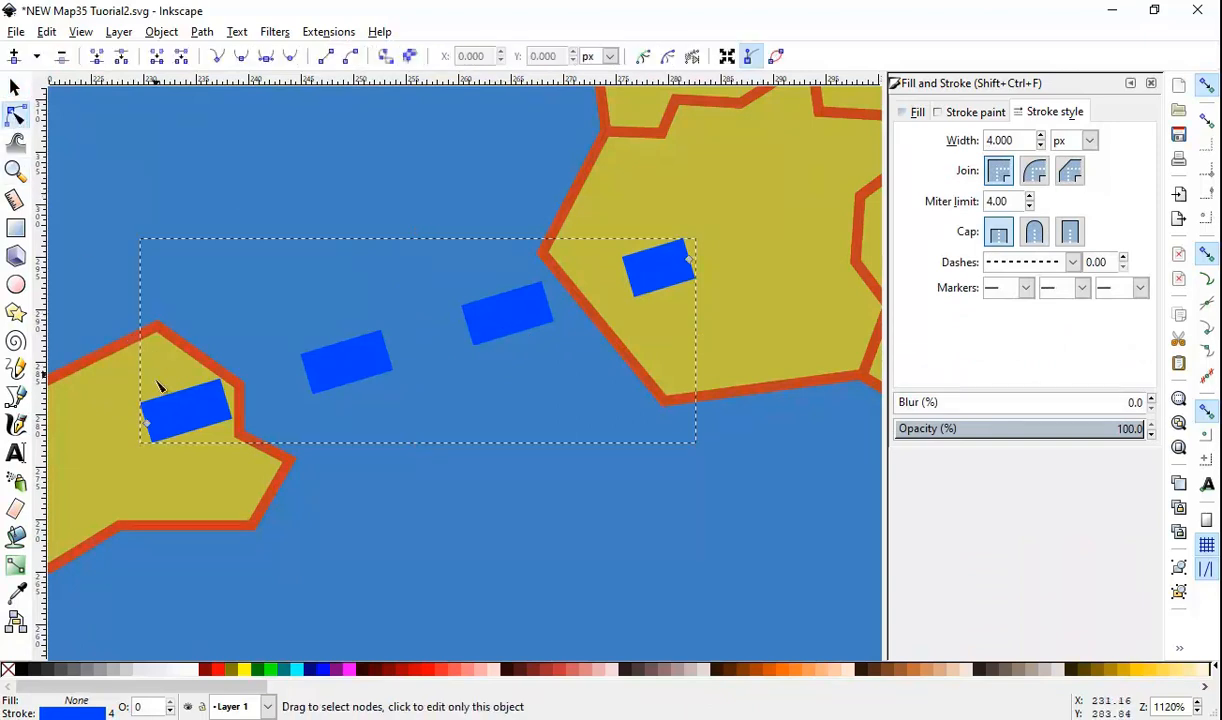
pyautogui.click(148, 424)
pyautogui.moveTo(690, 272)
pyautogui.mouseDown()
pyautogui.moveTo(510, 281)
pyautogui.moveTo(800, 281)
pyautogui.moveTo(415, 273)
pyautogui.moveTo(625, 398)
pyautogui.moveTo(660, 278)
pyautogui.moveTo(650, 255)
pyautogui.moveTo(723, 245)
pyautogui.moveTo(689, 247)
pyautogui.mouseUp()
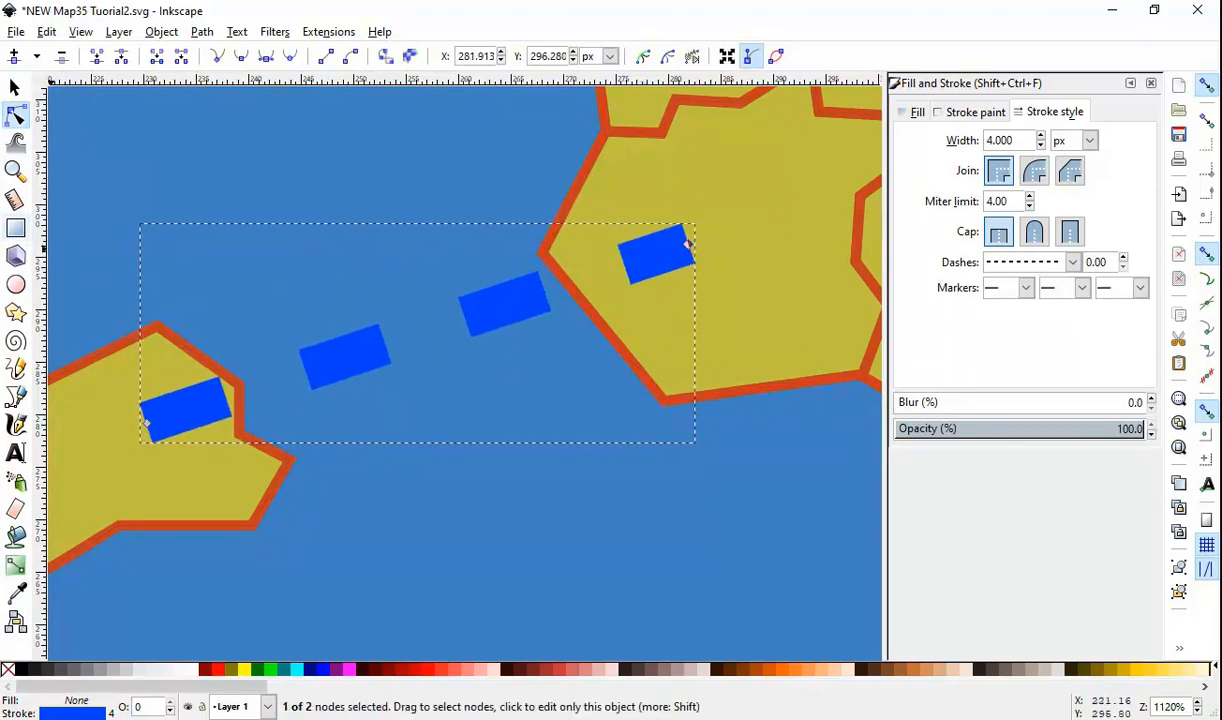
pyautogui.click(16, 89)
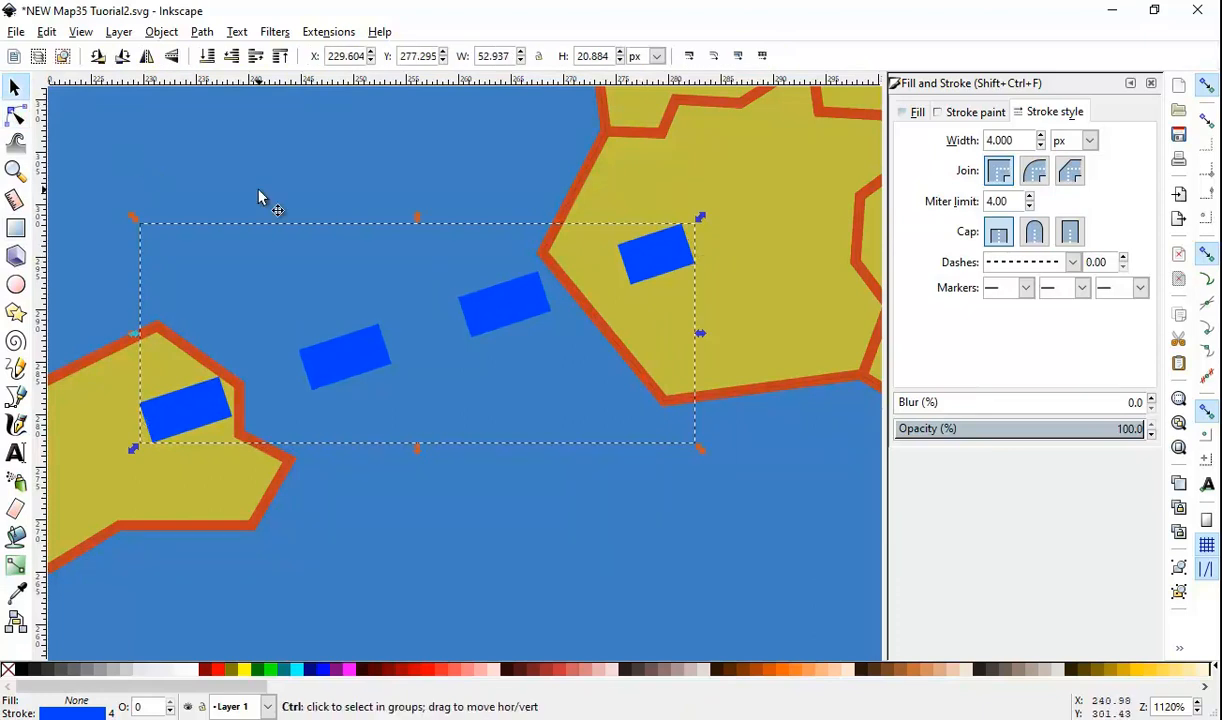
# Step: Try converting the dashed line's stroke to a path and reshaping one dash by its corner node, and undo these changes
pyautogui.hotkey('ctrl', 'alt', 'c')
pyautogui.click(16, 116)
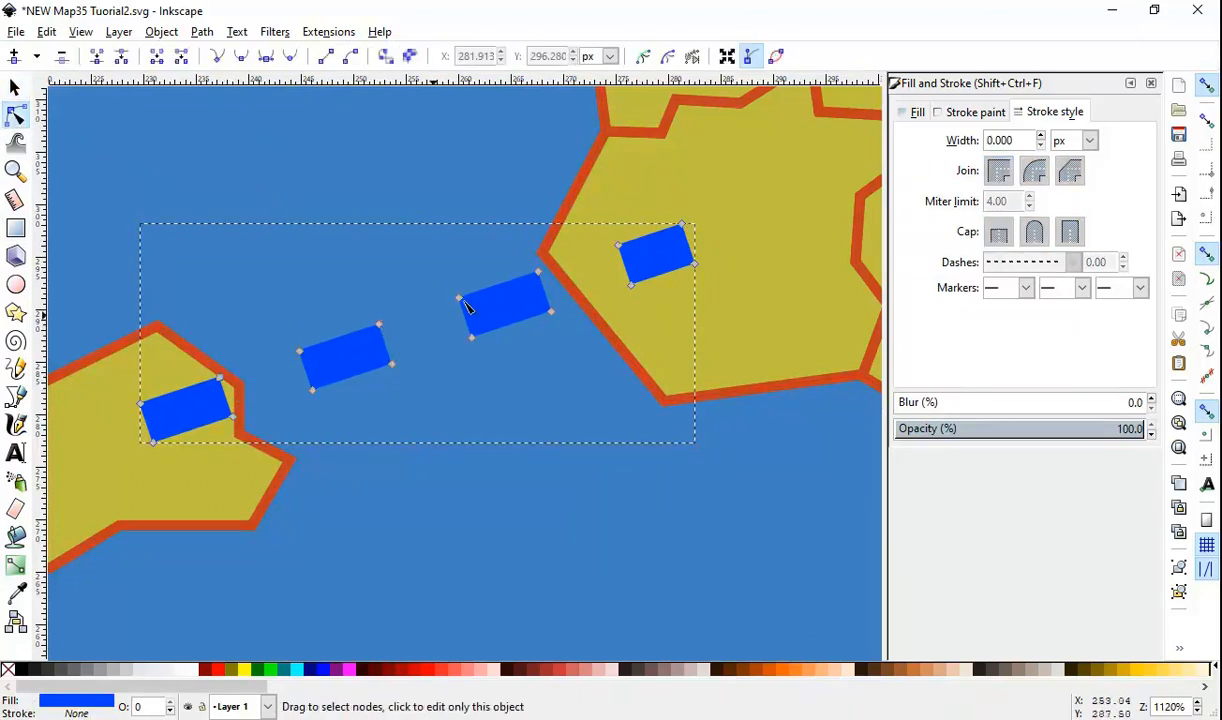
pyautogui.moveTo(378, 324); pyautogui.dragTo(413, 293)
pyautogui.hotkey('ctrl', 'z')
pyautogui.hotkey('ctrl', 'z')
pyautogui.hotkey('ctrl', 'z')
pyautogui.hotkey('ctrl', 'z')
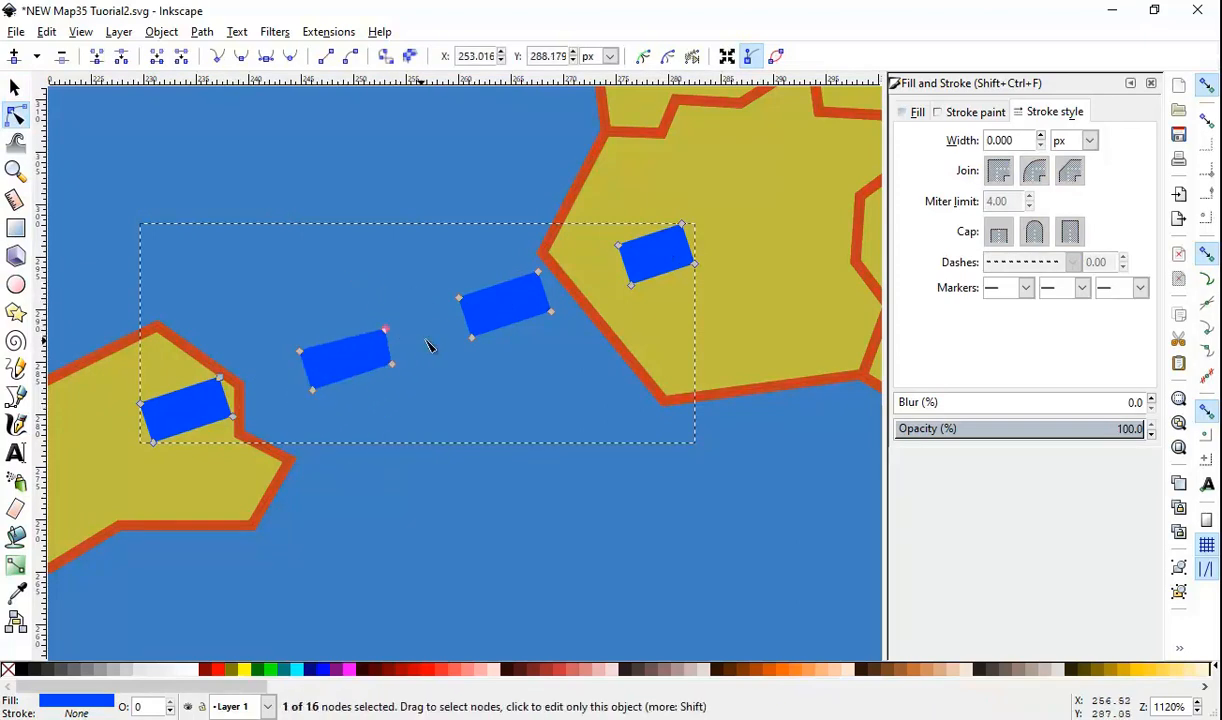
# Step: Draw straight Pencil lines linking the western islands to each other, and the southern island to the small eastern island and the mainland
pyautogui.press('s')
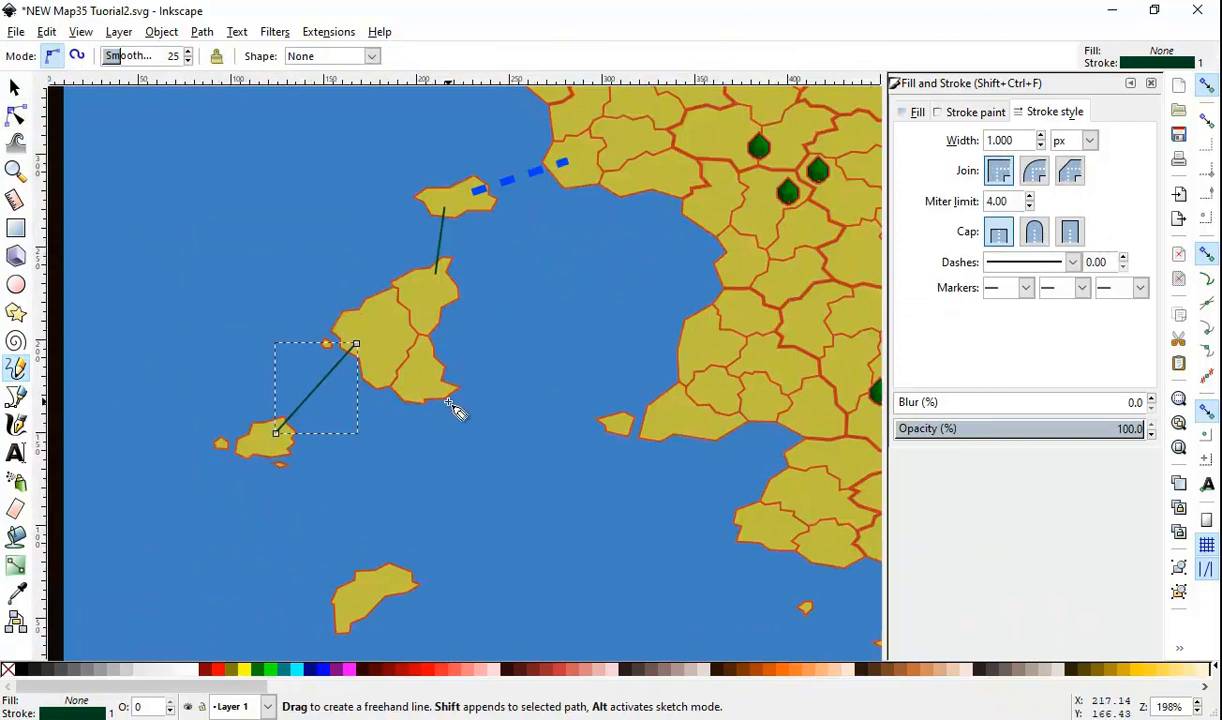
pyautogui.moveTo(491, 240); pyautogui.dragTo(614, 265)
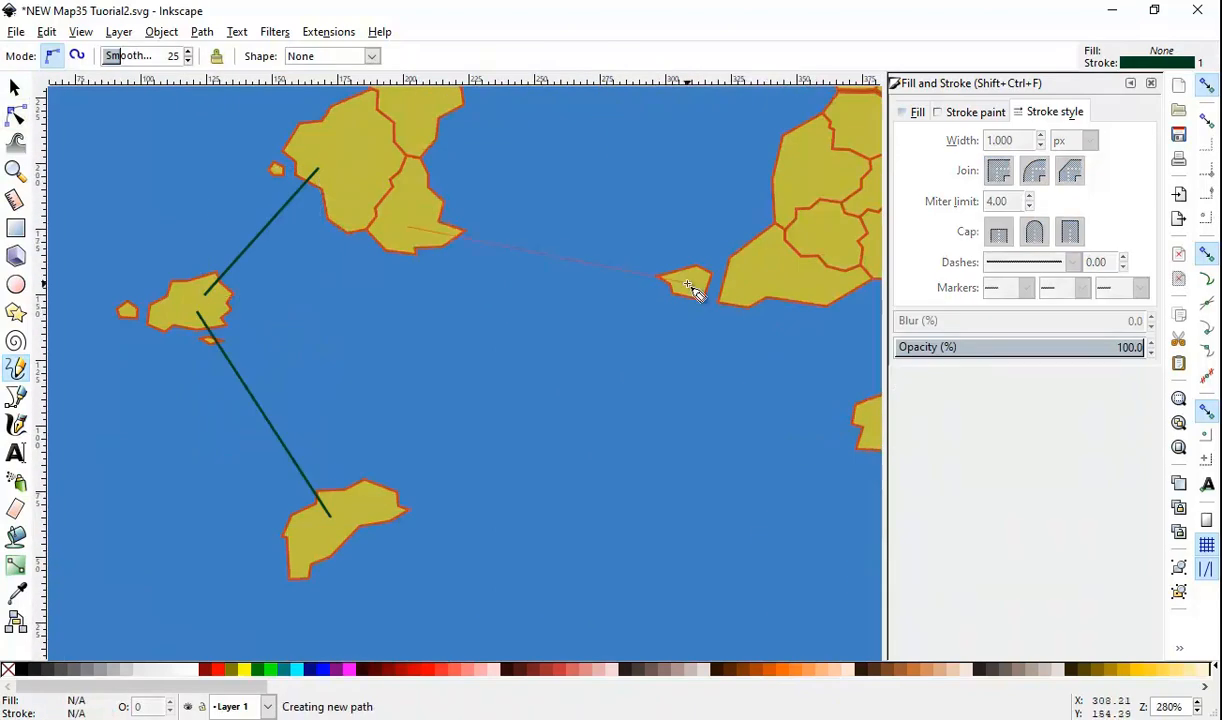
pyautogui.scroll(-2, 614, 265)
pyautogui.scroll(1, 447, 470)
pyautogui.click(287, 483)
pyautogui.click(655, 434)
pyautogui.press('Escape')
pyautogui.press('Escape')
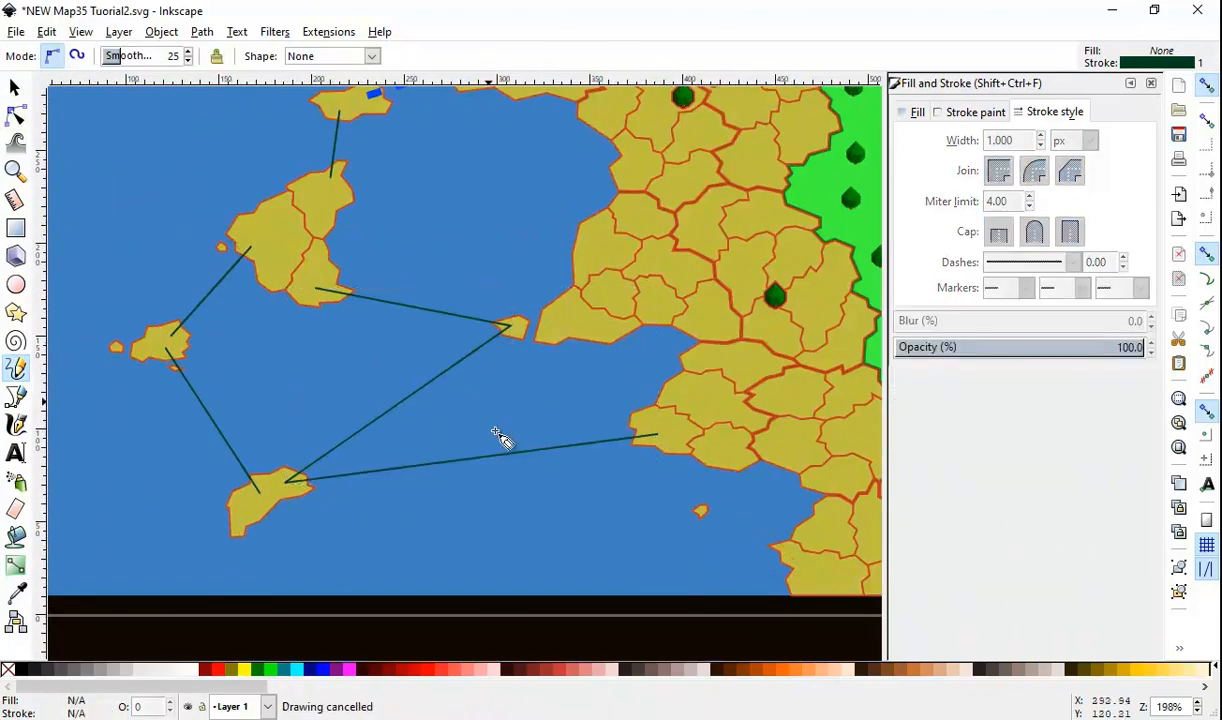
# Step: Draw straight lines from the southern island to the southeastern coast, the northern island to the northern coast, and the large island to the mainland
pyautogui.scroll(-1, 338, 513)
pyautogui.click(328, 538)
pyautogui.click(711, 593)
pyautogui.click(391, 255)
pyautogui.click(451, 165)
pyautogui.click(379, 317)
pyautogui.click(562, 356)
# Step: Give the connecting sea lines a blue dashed stroke and save the map
pyautogui.press('s')
pyautogui.scroll(-2, 442, 245)
pyautogui.hotkey('ctrl', 'a')
pyautogui.scroll(3, 396, 417)
pyautogui.scroll(-4, 622, 390)
pyautogui.click(1072, 262)
pyautogui.click(1030, 521)
pyautogui.click(968, 111)
pyautogui.click(237, 197)
pyautogui.press('Escape')
pyautogui.hotkey('ctrl', 's')
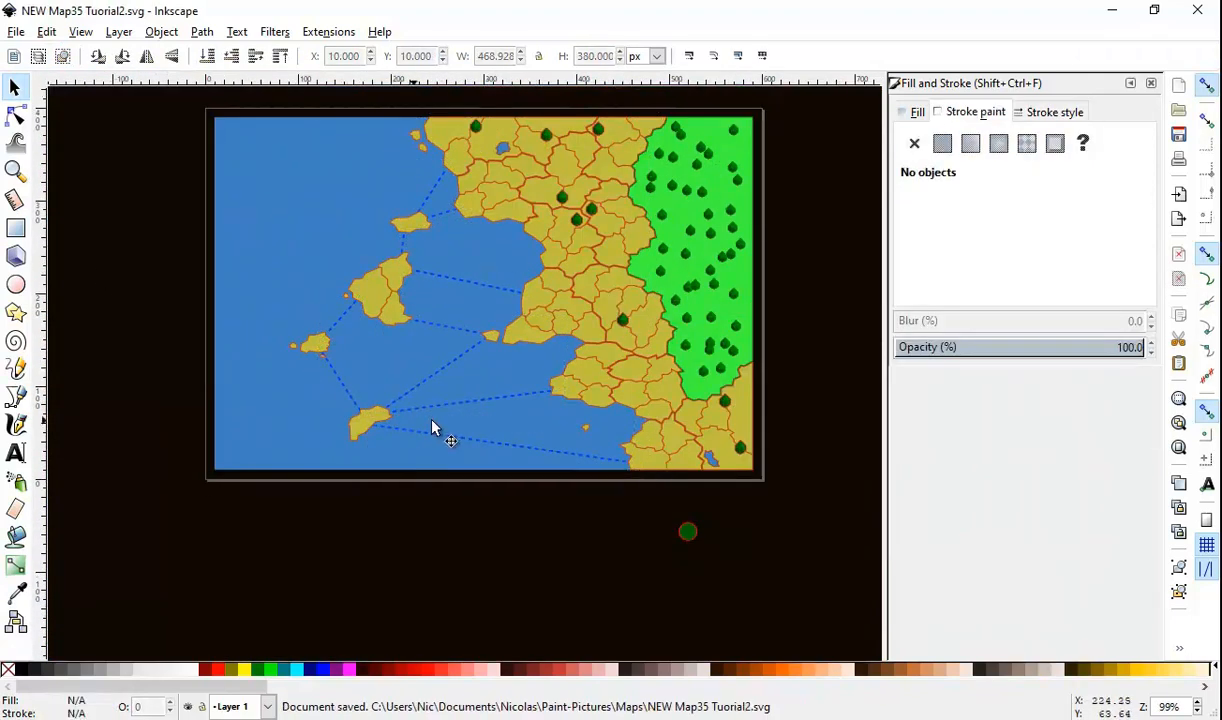
# Step: Examine the dashed sea routes between the islands and the mainland across the whole map
pyautogui.scroll(2, 405, 336)
pyautogui.scroll(-1, 410, 333)
pyautogui.scroll(-1, 445, 314)
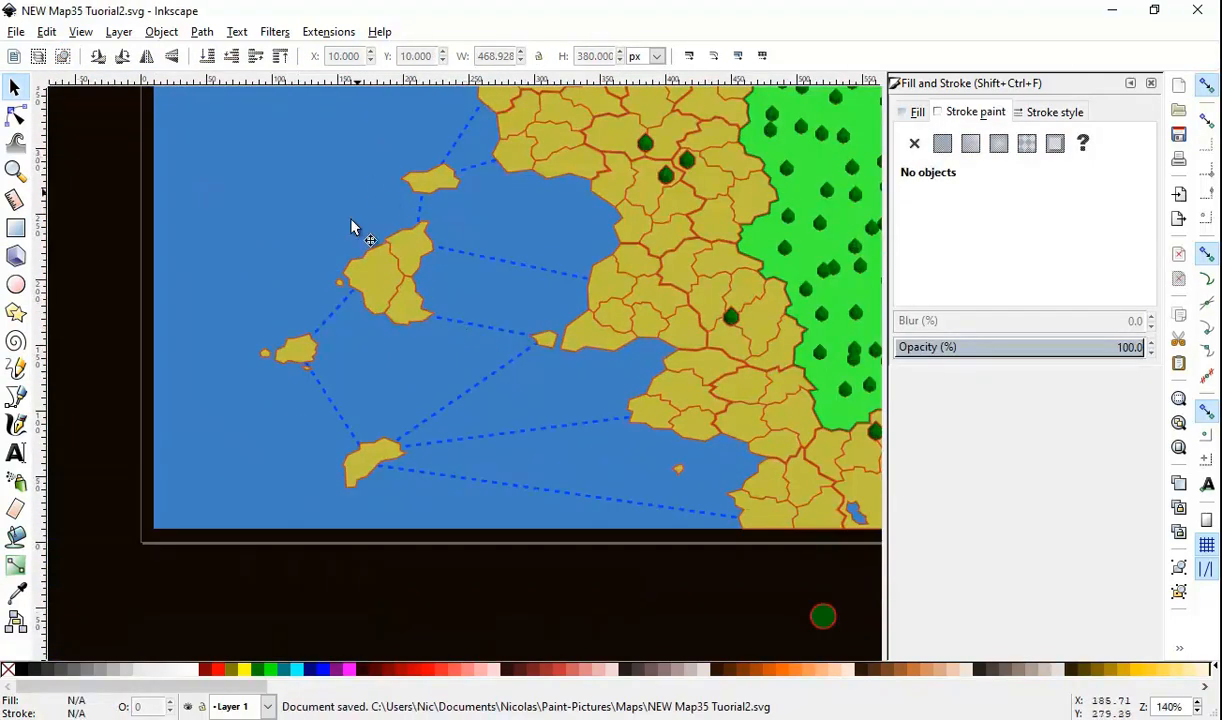
pyautogui.scroll(1, 421, 313)
pyautogui.scroll(-2, 608, 328)
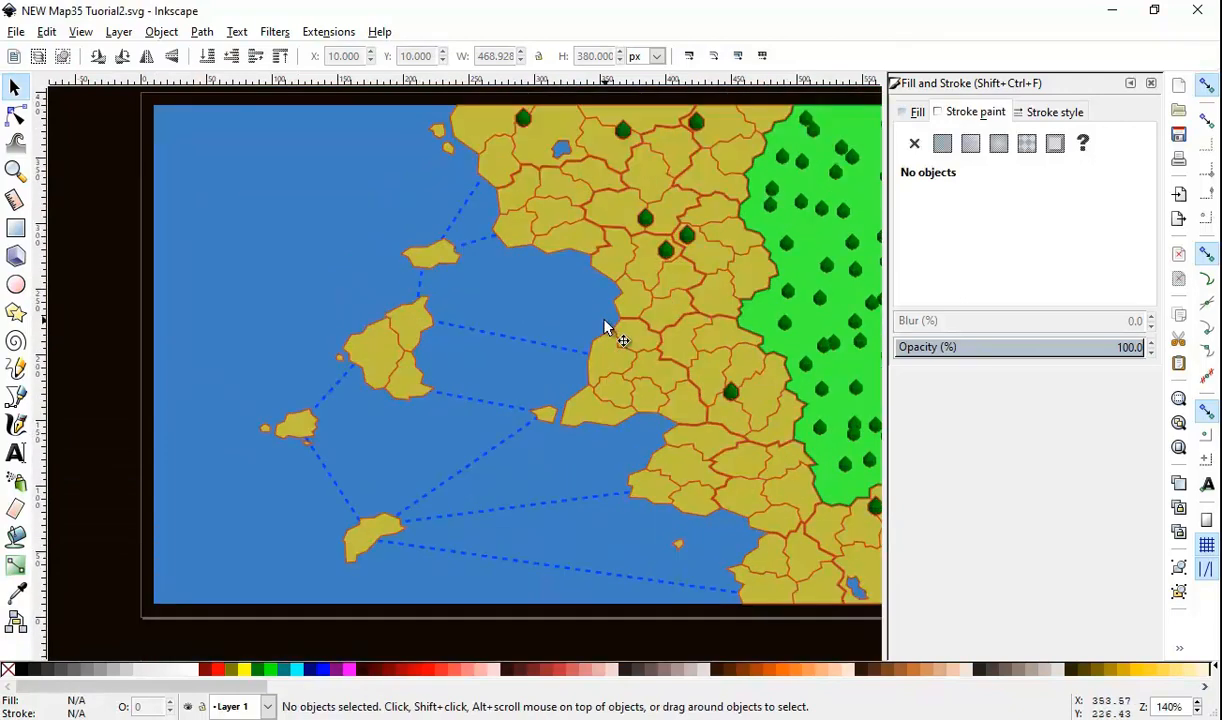
pyautogui.hscroll(2, 576, 333)
pyautogui.scroll(-2, 536, 335)
pyautogui.hotkey('ctrl', 's')
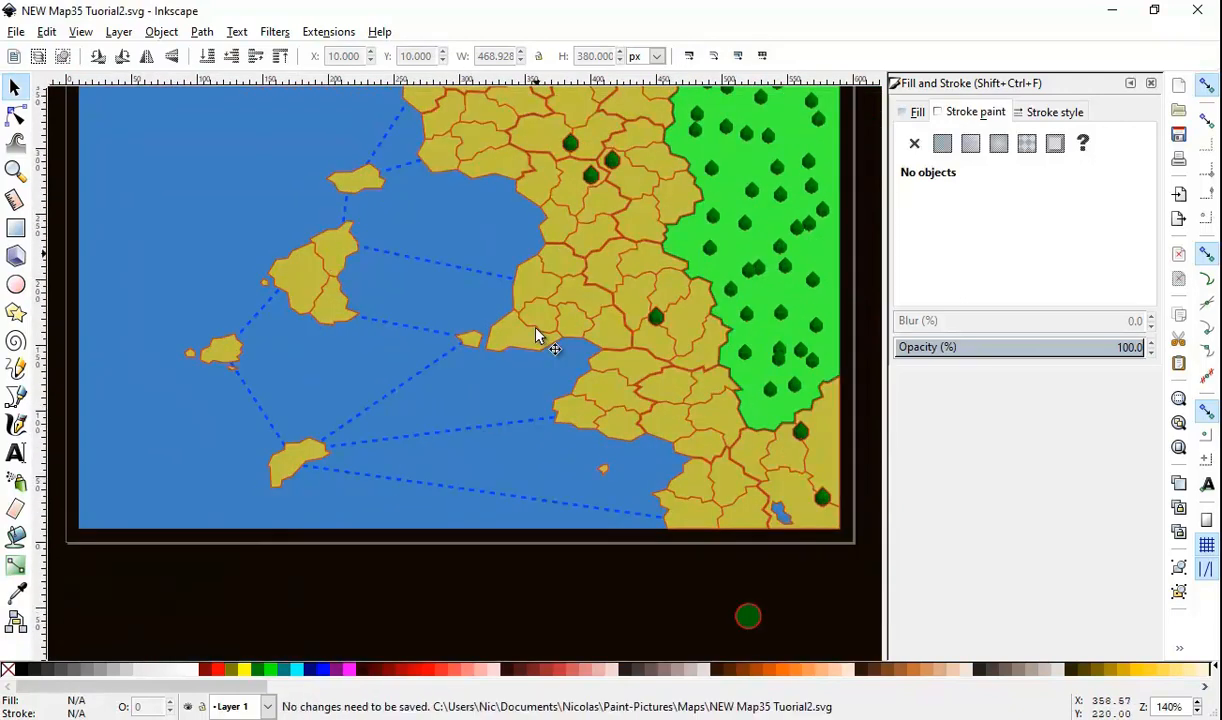
pyautogui.scroll(3, 395, 315)
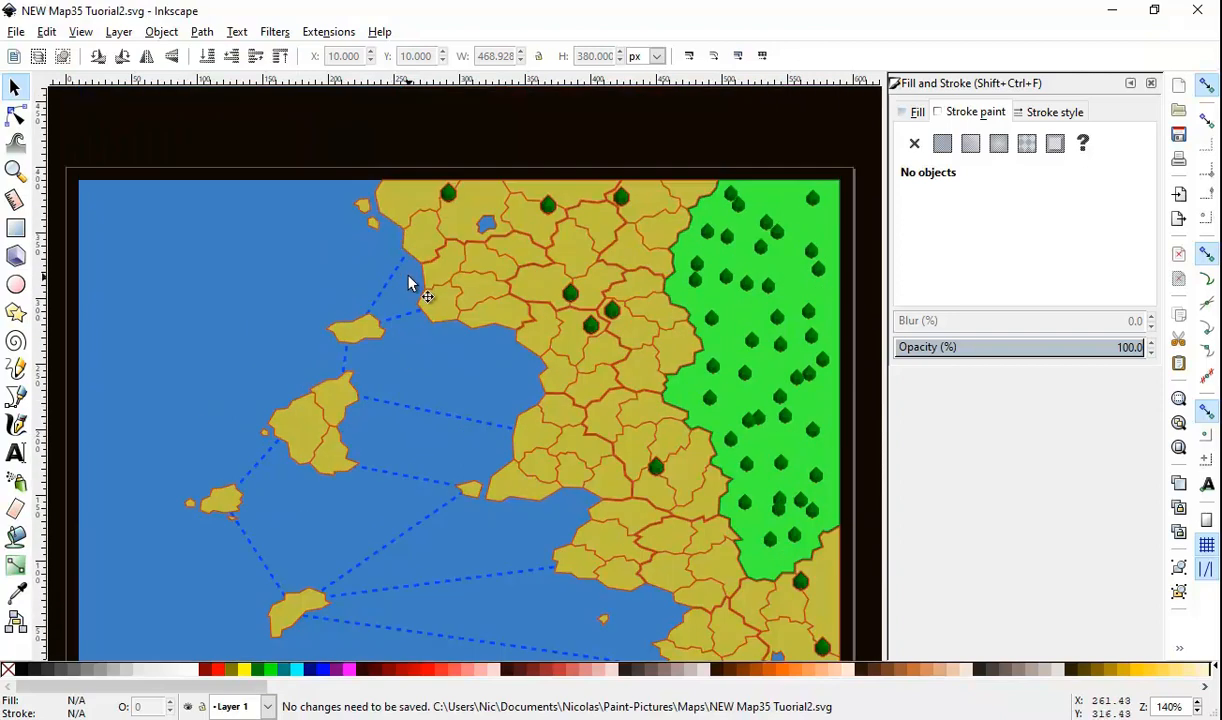
pyautogui.scroll(-2, 385, 300)
pyautogui.keyDown('ctrl'); pyautogui.scroll(2, 390, 280); pyautogui.keyUp('ctrl')
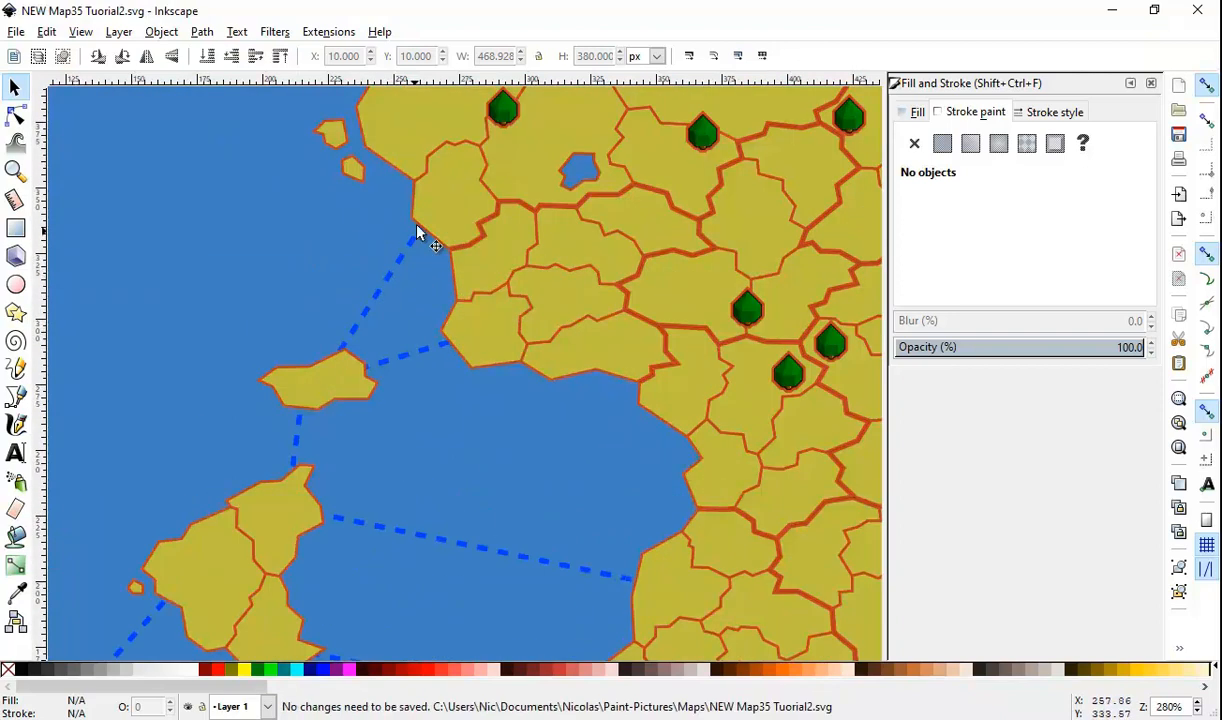
# Step: Select the combined dashed path near the northern island and inspect it with the node tool
pyautogui.keyDown('ctrl'); pyautogui.scroll(3, 388, 293); pyautogui.keyUp('ctrl')
pyautogui.click(390, 267)
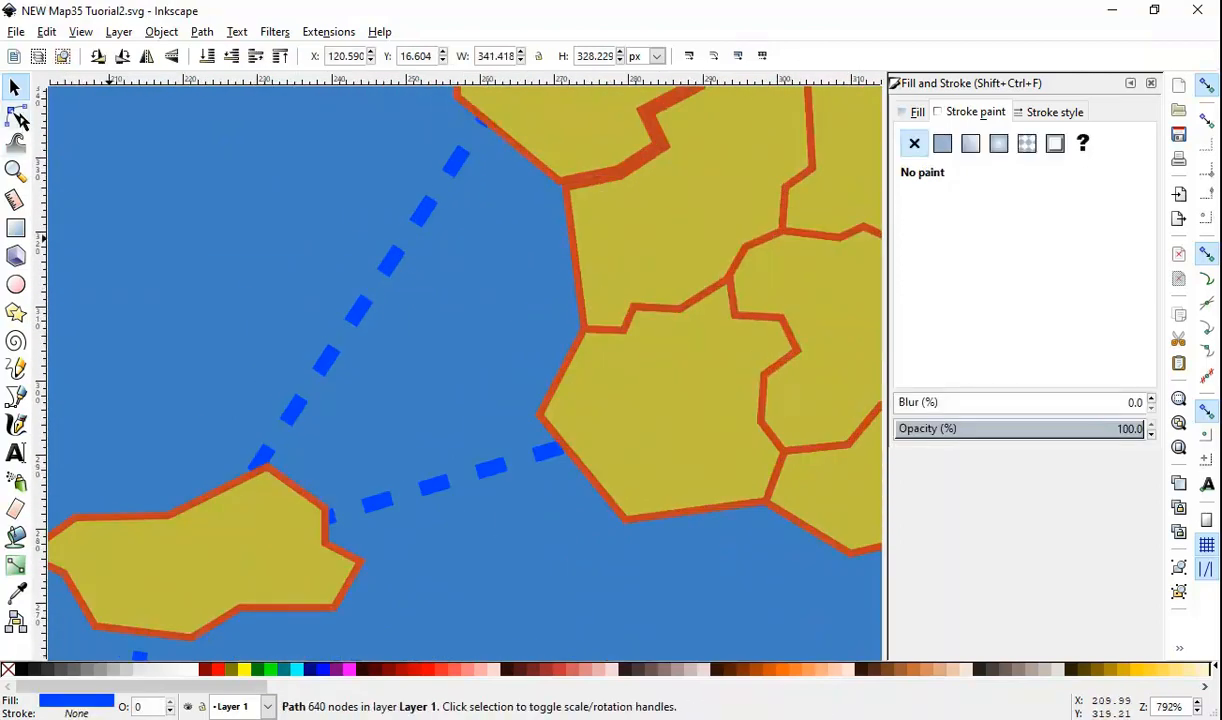
pyautogui.click(17, 117)
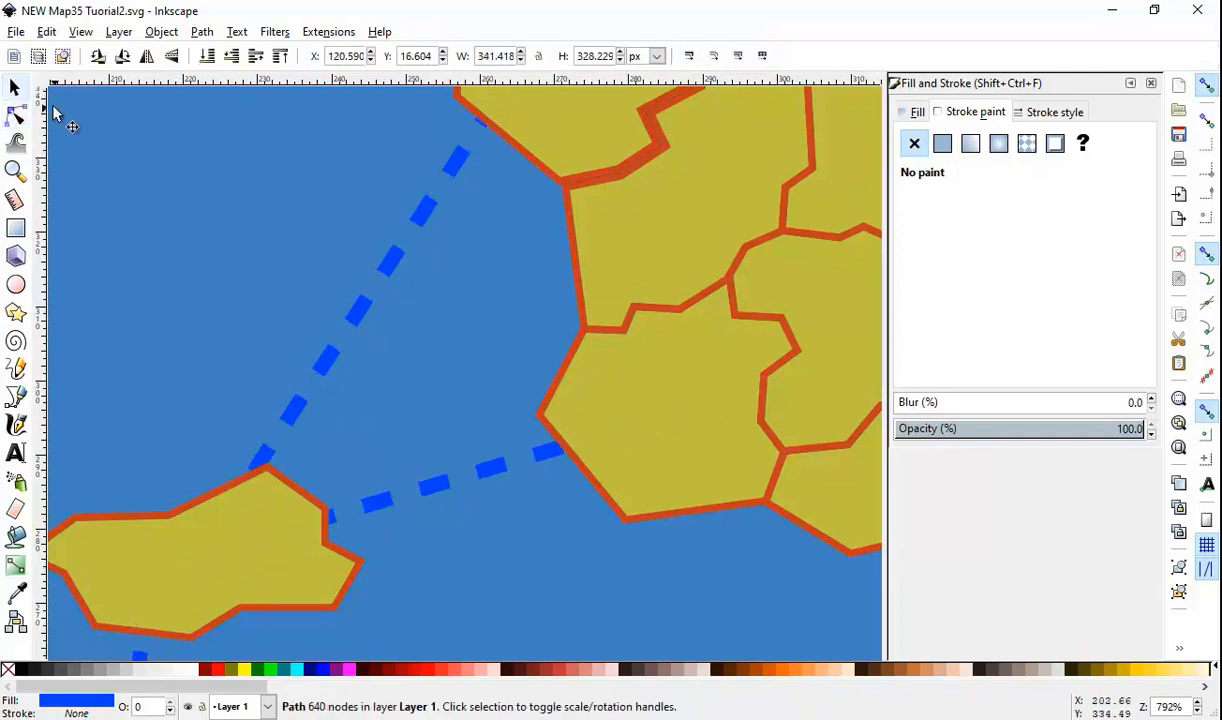
pyautogui.click(15, 90)
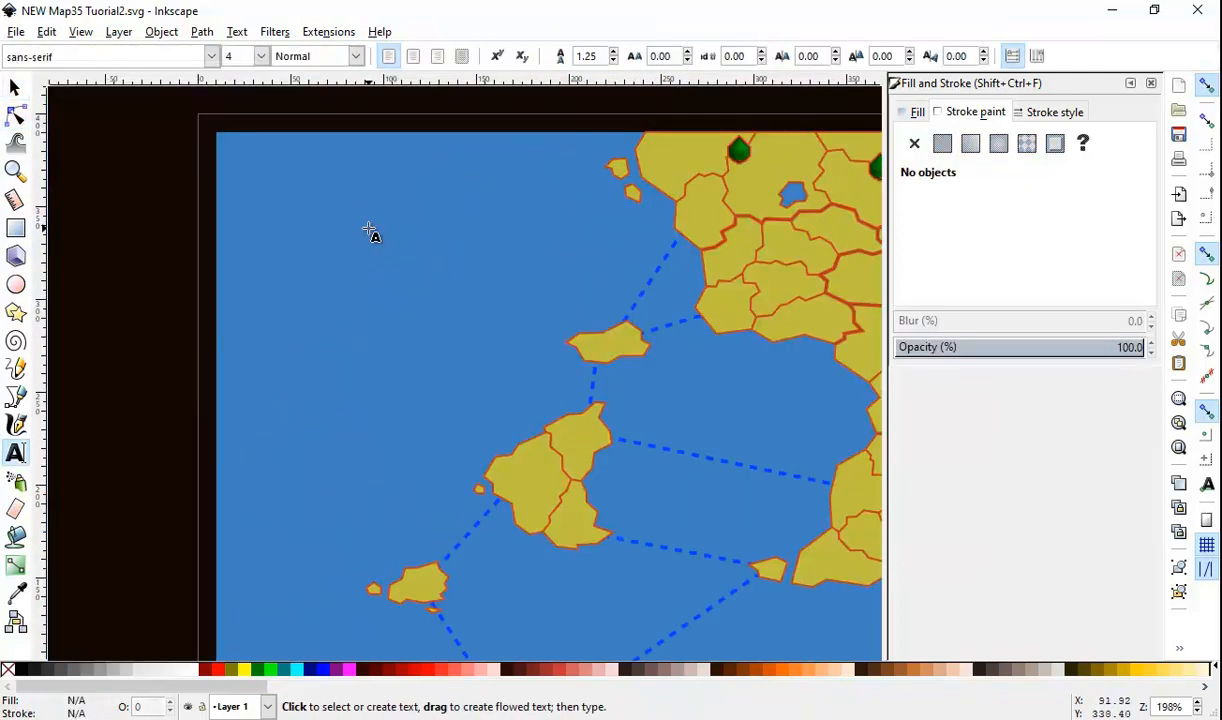
# Step: Add the text "NinjaNic" in the sea at the map's northwest corner
pyautogui.click(245, 192)
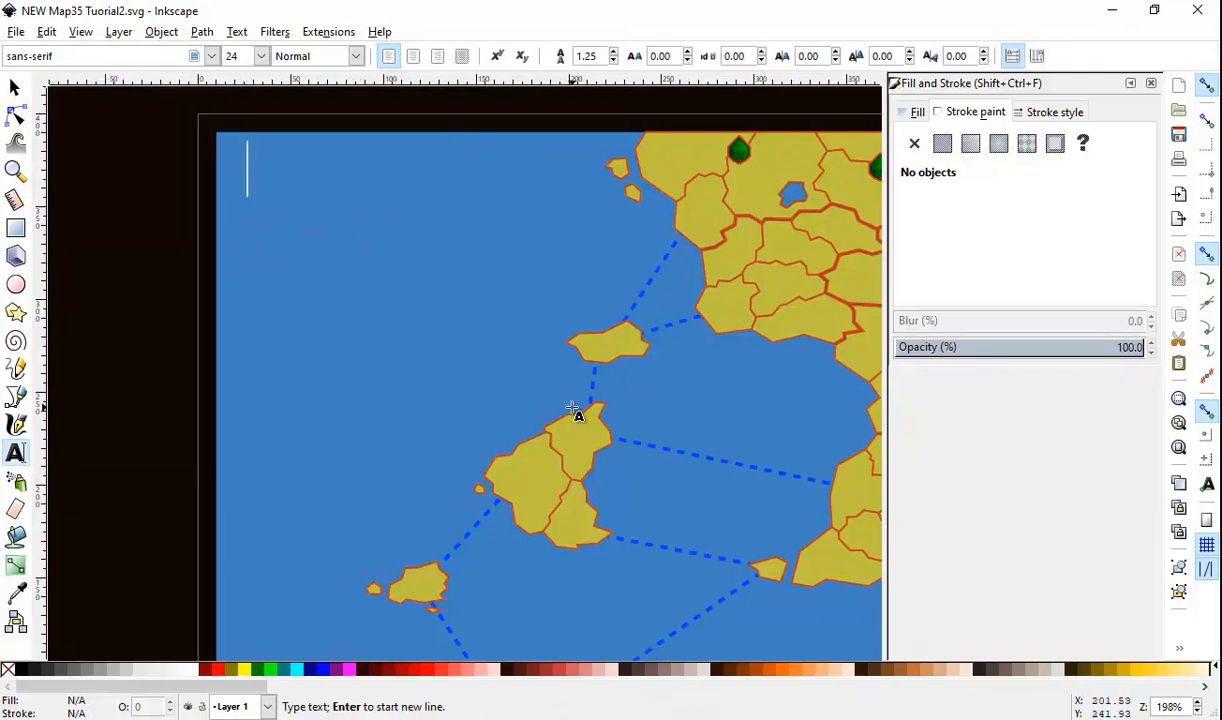
pyautogui.write('Ninj')
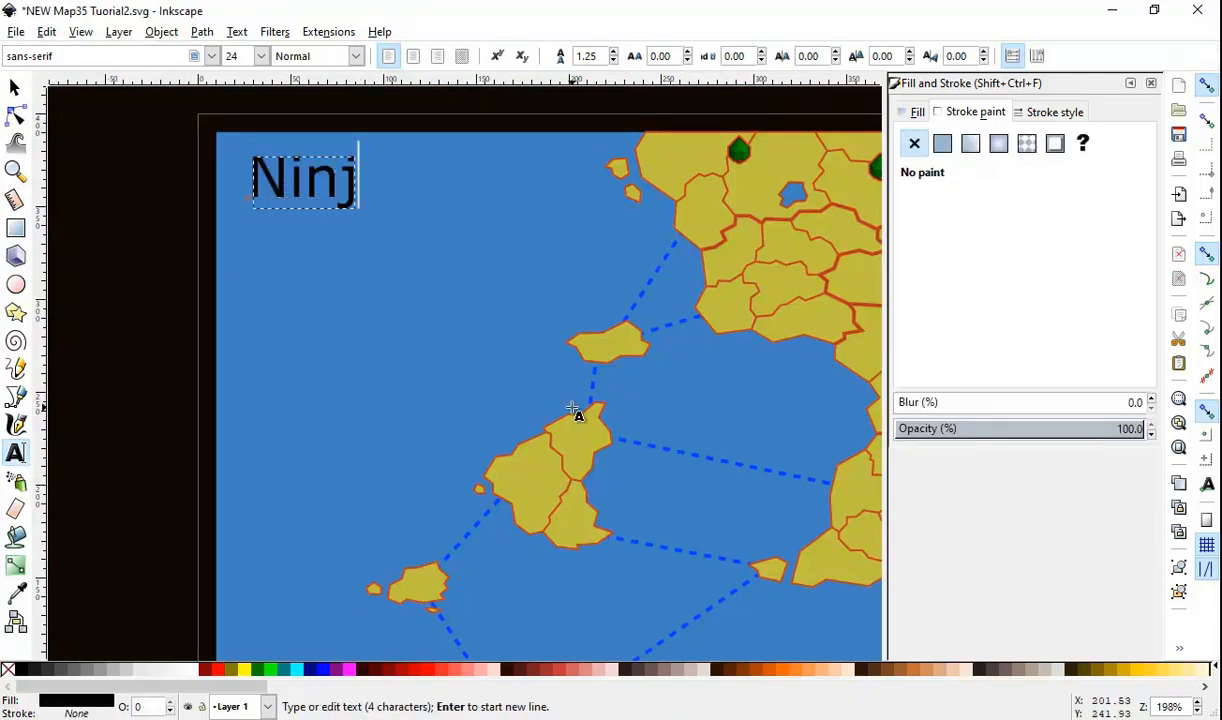
pyautogui.write('aNic')
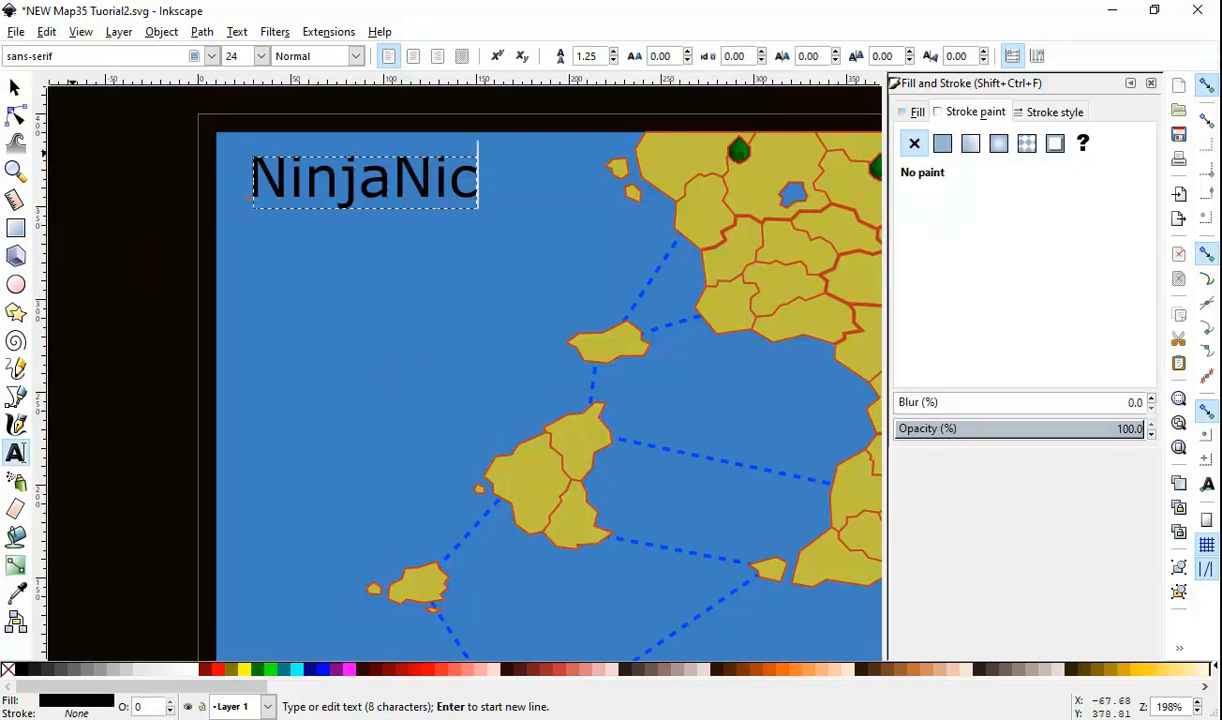
pyautogui.click(15, 88)
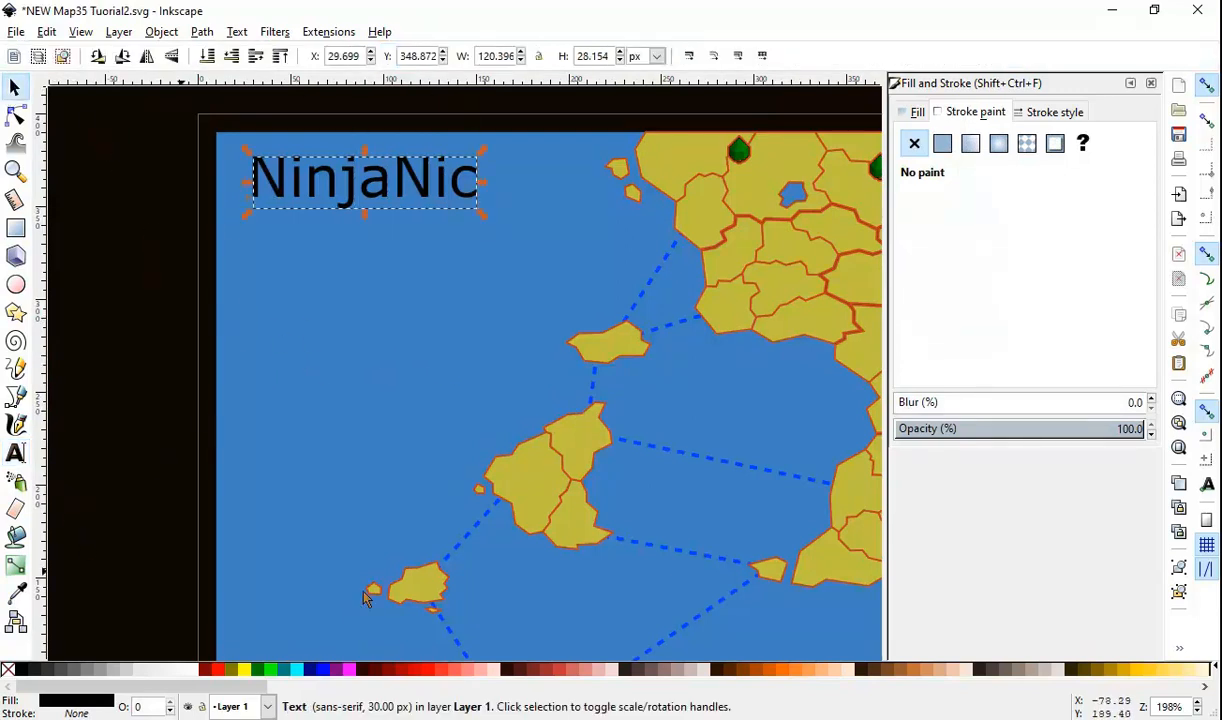
# Step: Change the font of the whole NinjaNic label and reduce it to about 49 px wide
pyautogui.click(16, 453)
pyautogui.hotkey('ctrl', 'a')
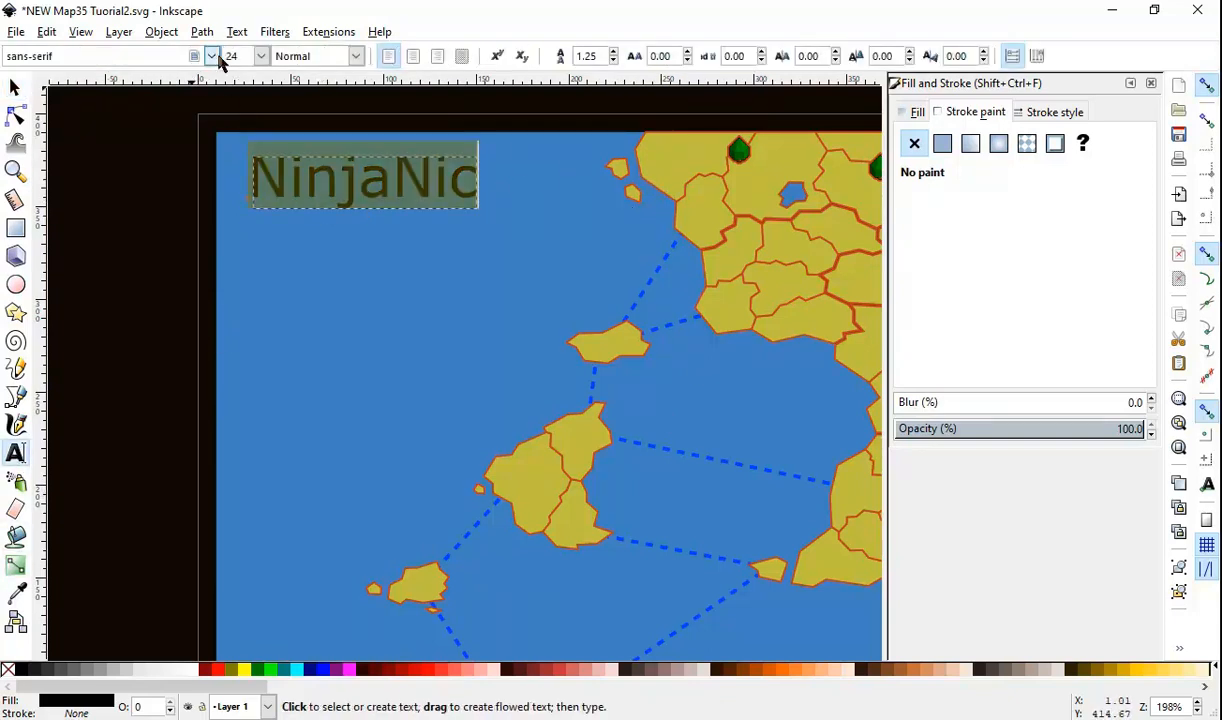
pyautogui.click(211, 56)
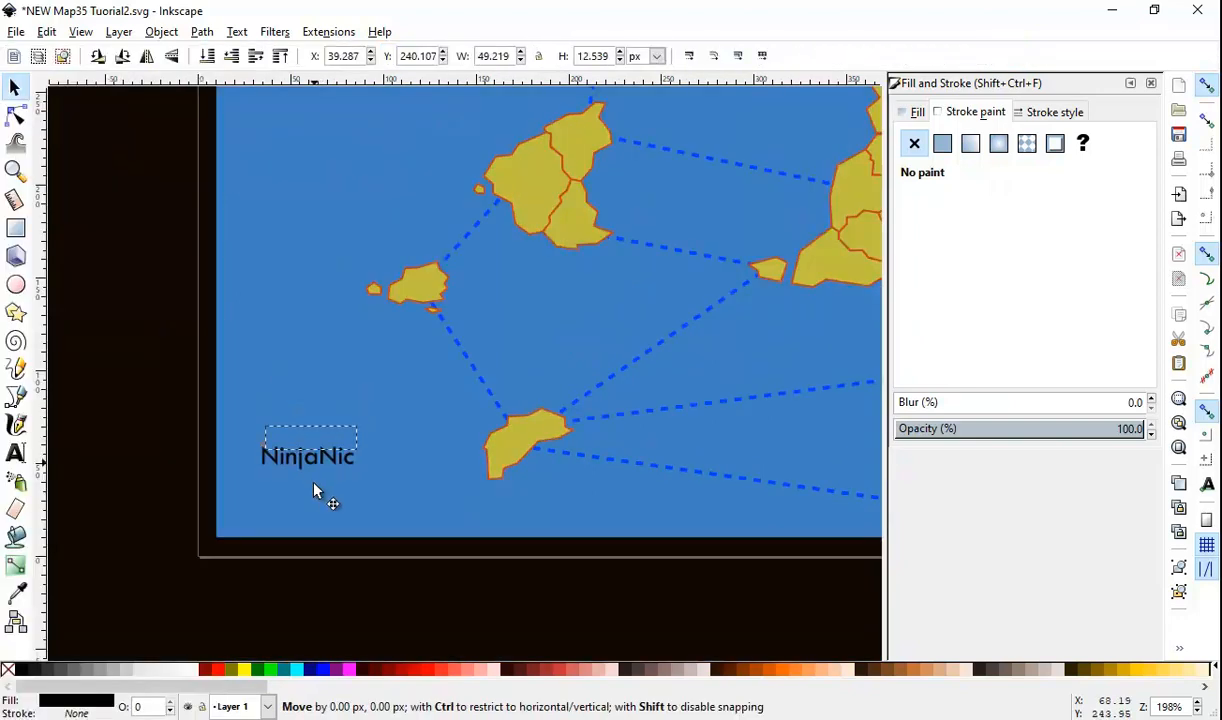
# Step: Move the NinjaNic label into the map's southwest corner, at about X 15, Y 16 px, and check its placement against the sea's edge
pyautogui.moveTo(299, 460); pyautogui.dragTo(279, 521)
pyautogui.click(303, 568)
pyautogui.click(284, 521)
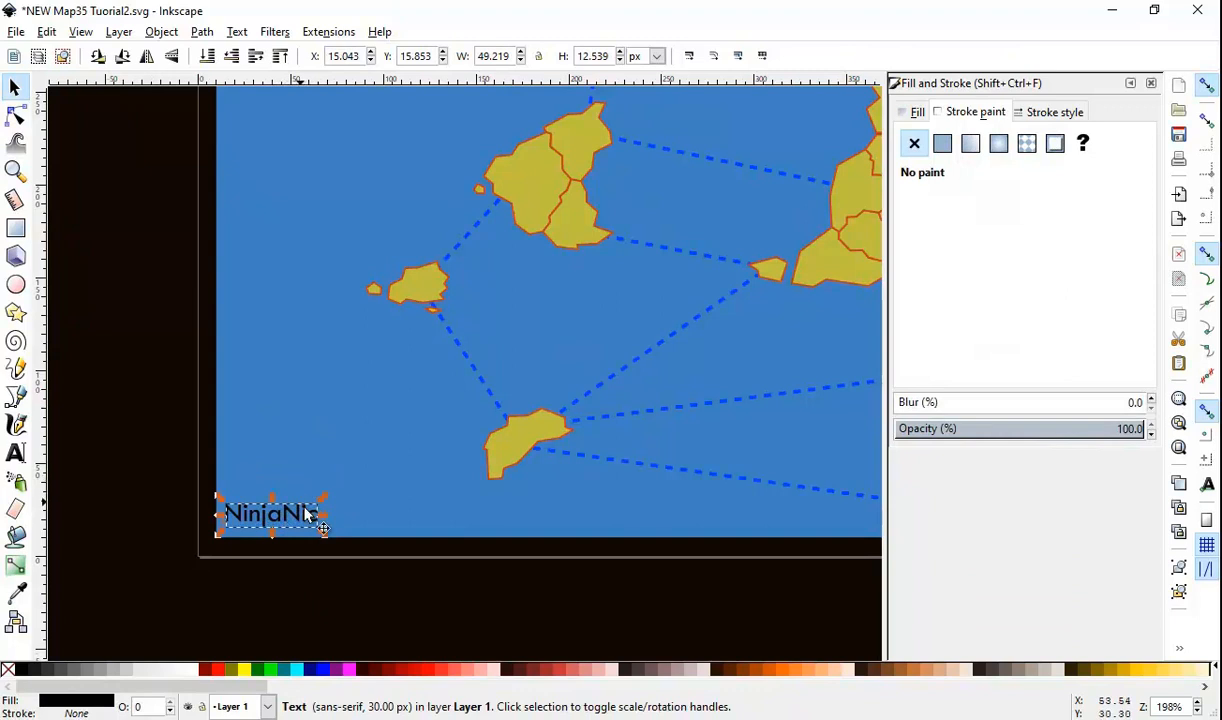
pyautogui.click(273, 558)
pyautogui.click(274, 532)
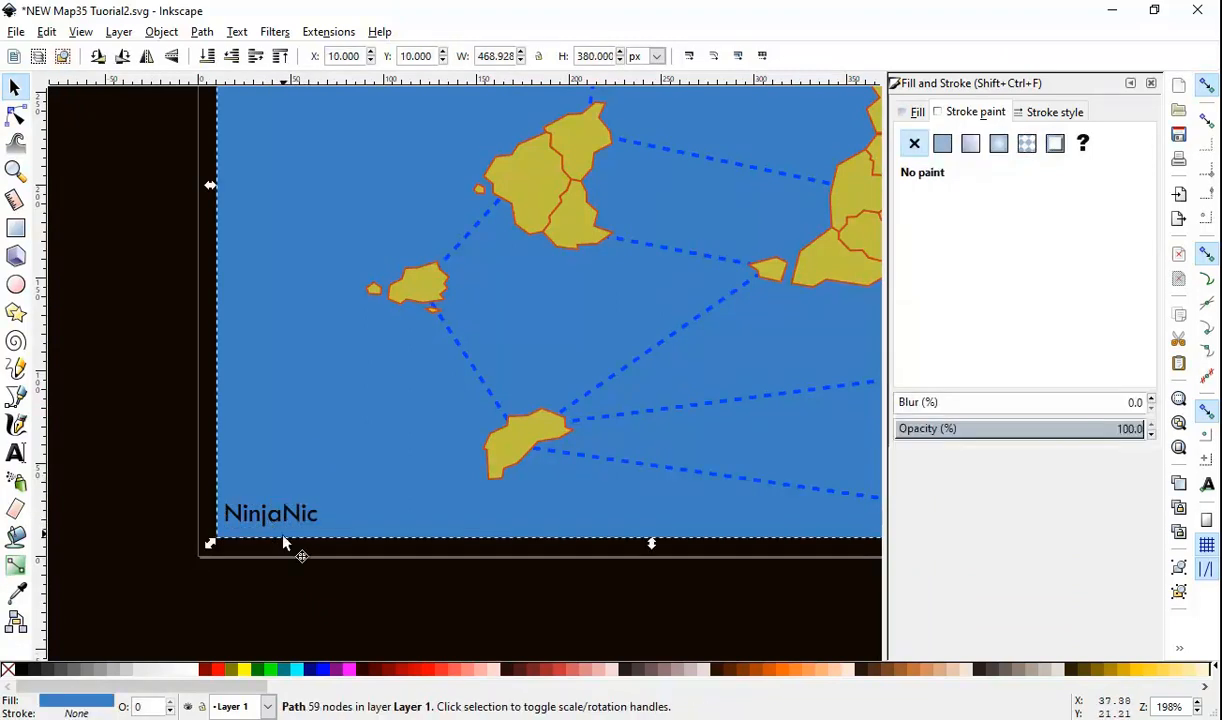
# Step: Convert the NinjaNic text object to a path and nudge it closer to the lower edge, at about X 16.7, Y 13.2 px
pyautogui.click(293, 514)
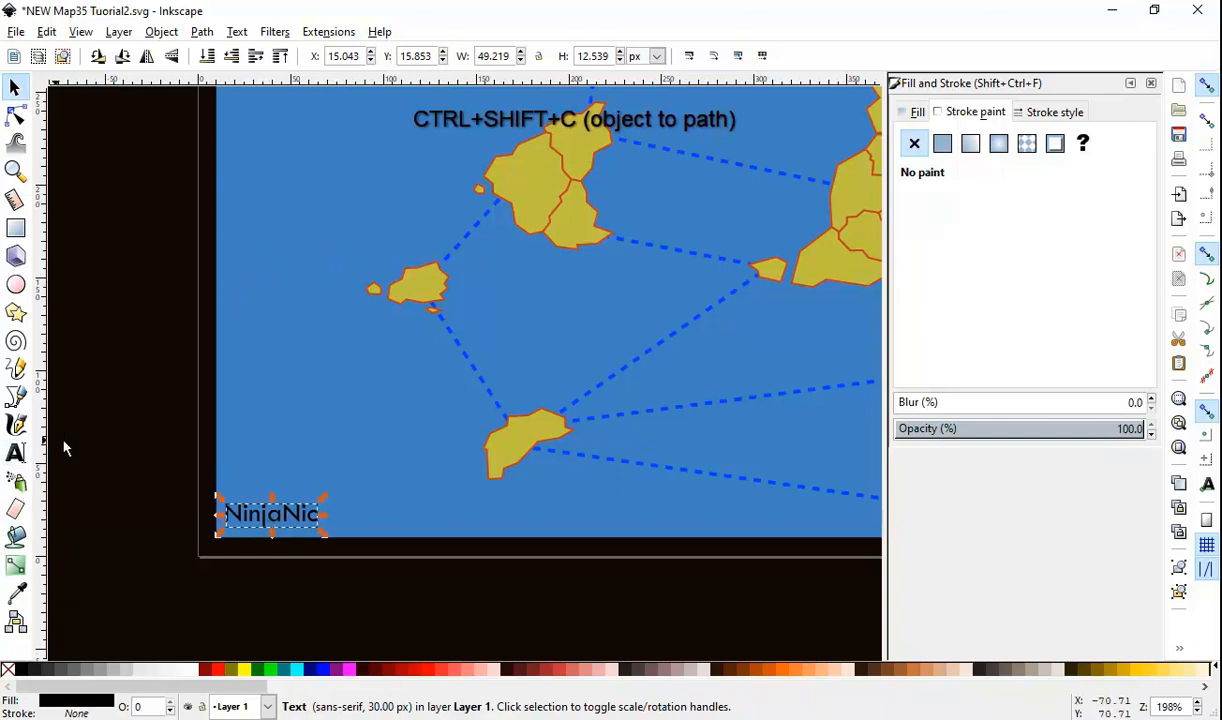
pyautogui.click(201, 32)
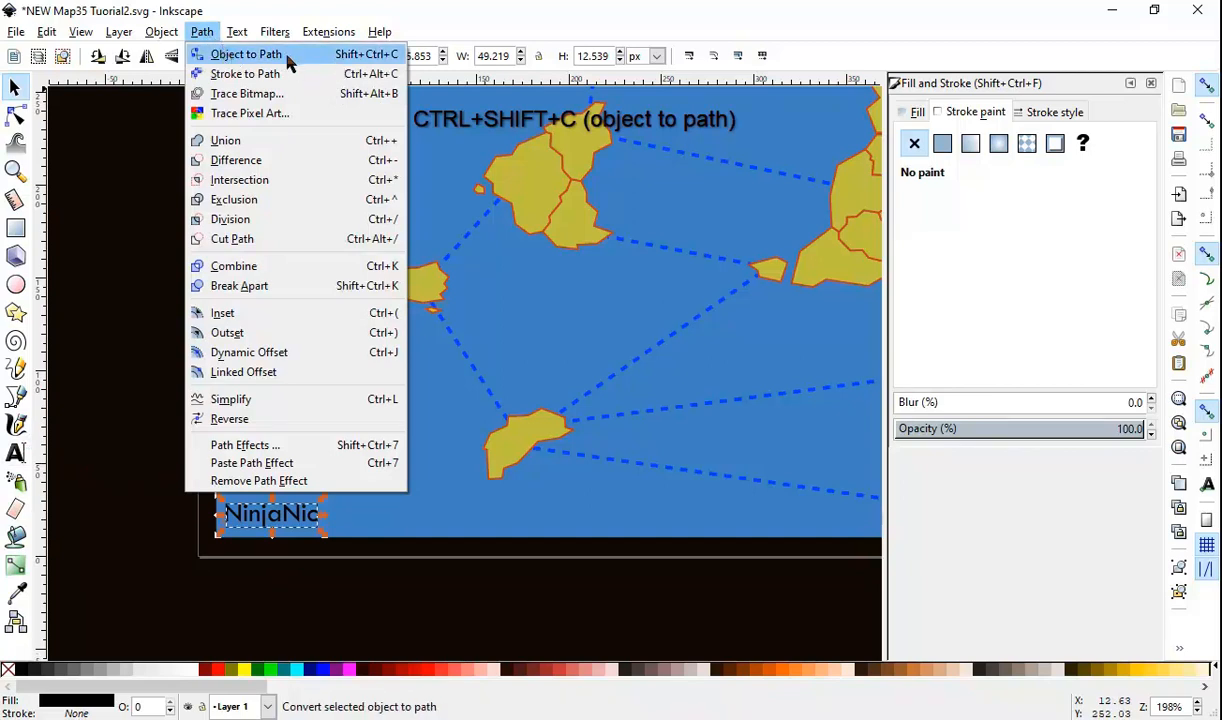
pyautogui.click(345, 60)
pyautogui.scroll(3, 265, 510)
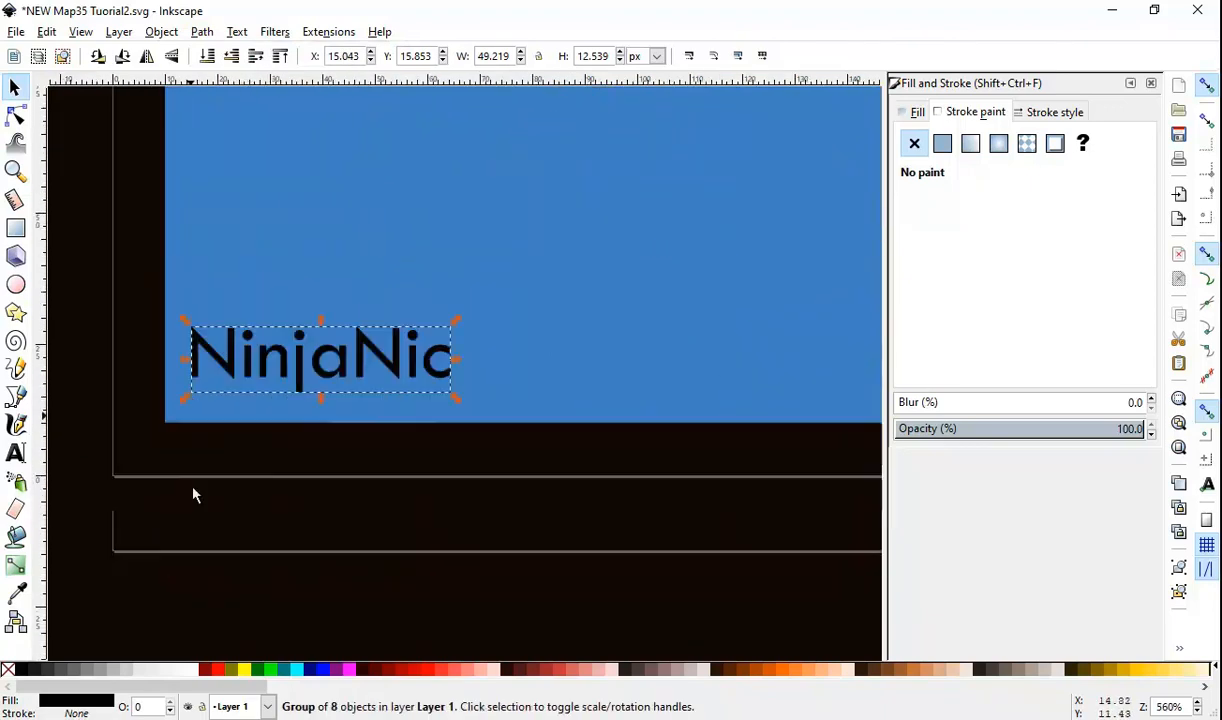
pyautogui.click(316, 472)
pyautogui.moveTo(292, 366); pyautogui.dragTo(303, 381)
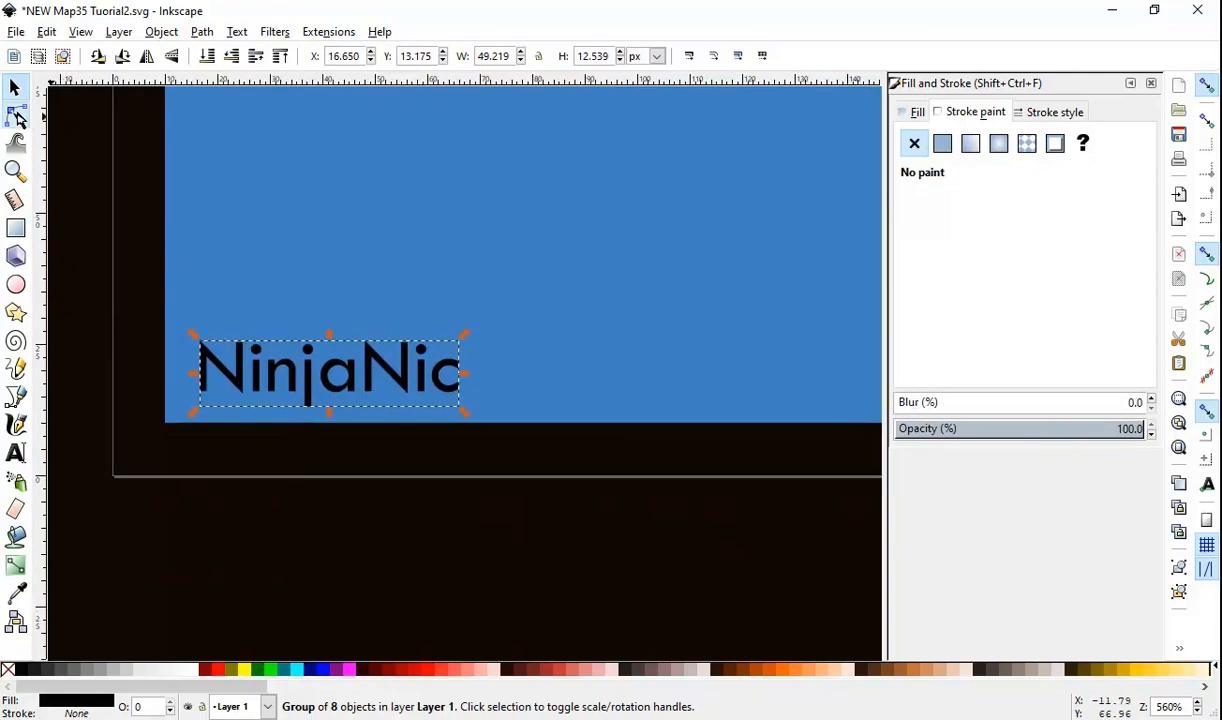
# Step: Display the path nodes of the first letter N in the NinjaNic label
pyautogui.click(18, 117)
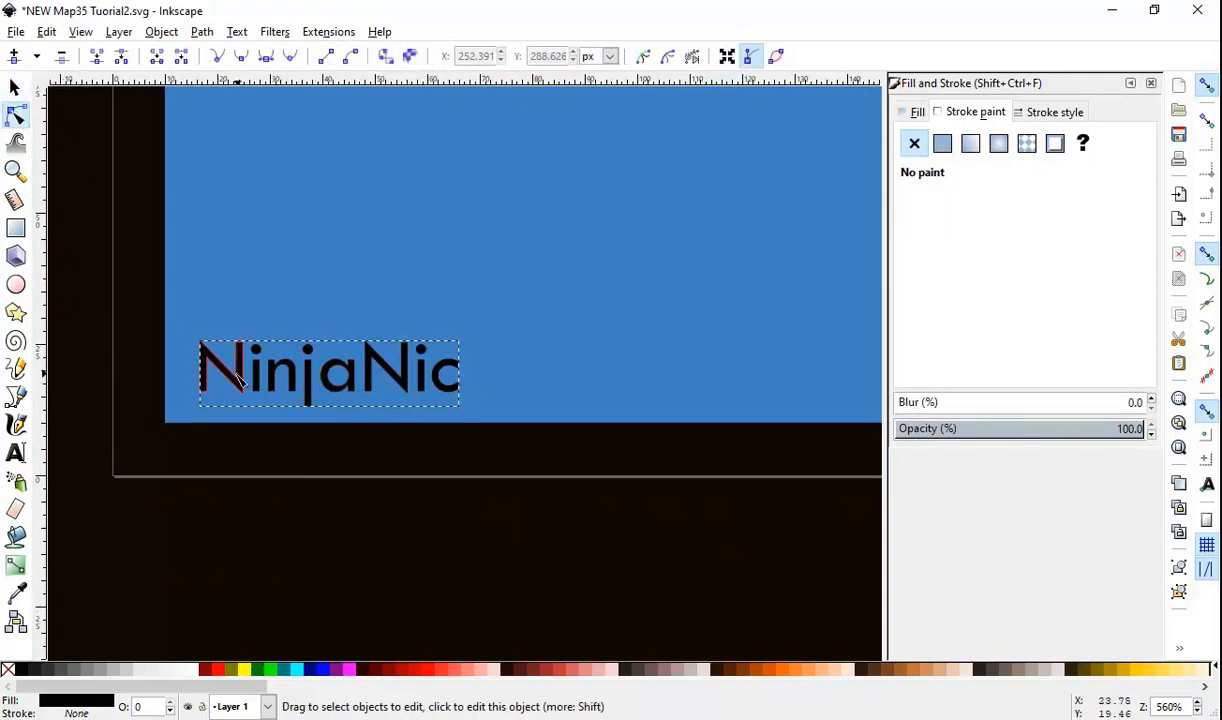
pyautogui.scroll(2, 220, 368)
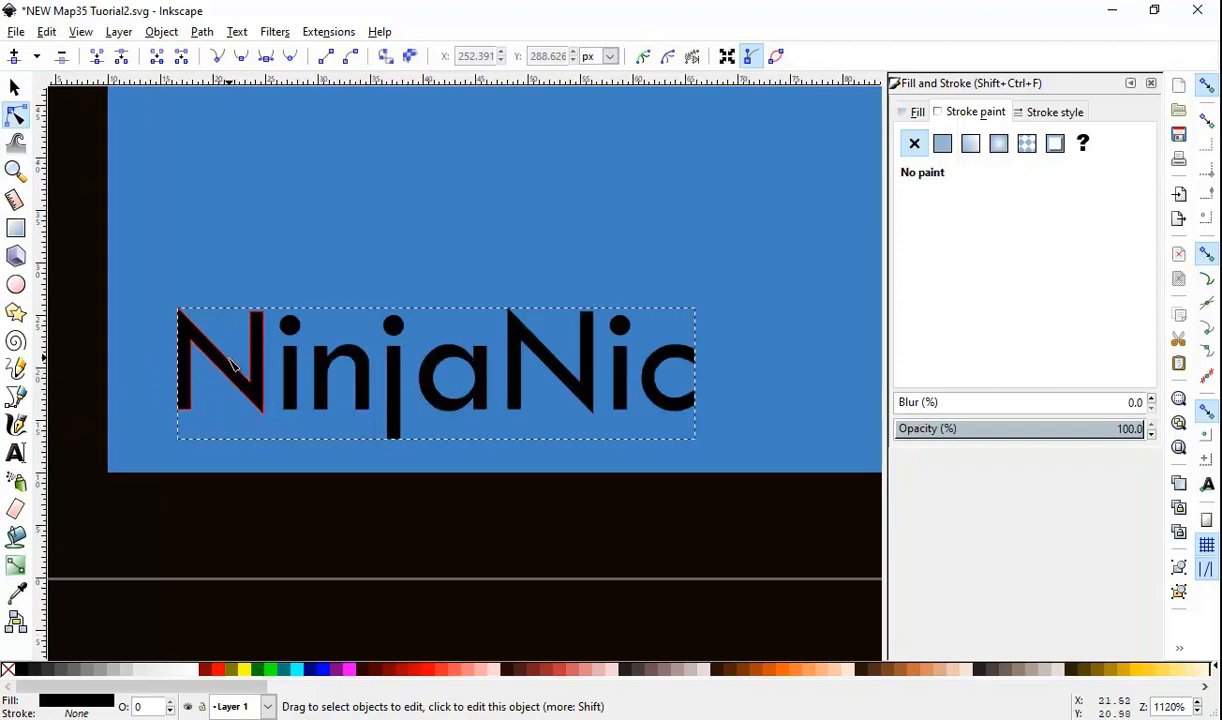
pyautogui.click(230, 370)
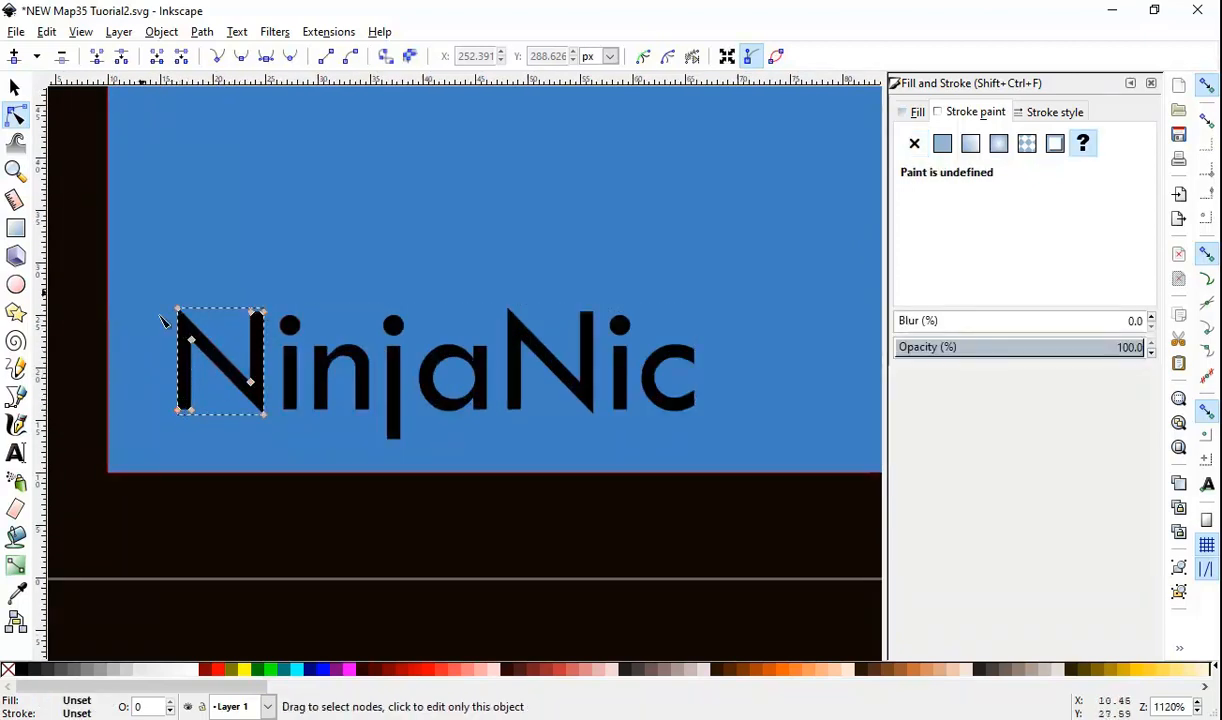
# Step: Check the path nodes of the first lowercase n in NinjaNic, clear the selection and save the map
pyautogui.click(333, 348)
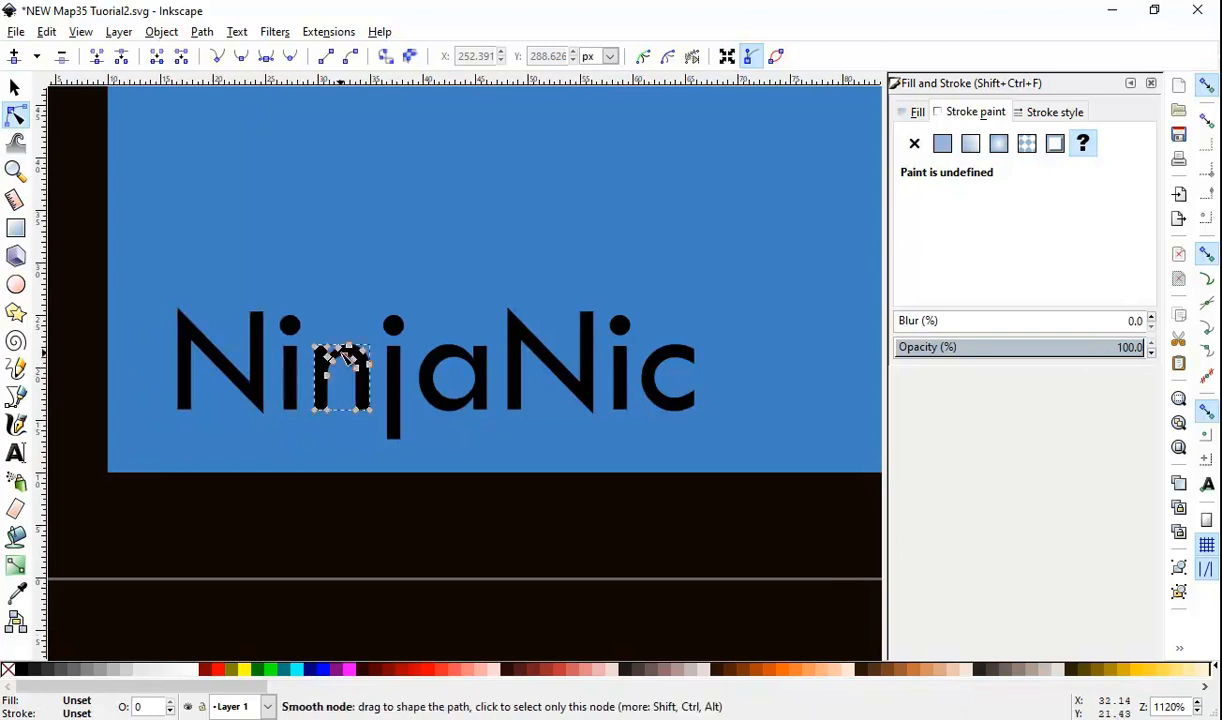
pyautogui.click(14, 88)
pyautogui.scroll(-2, 390, 310)
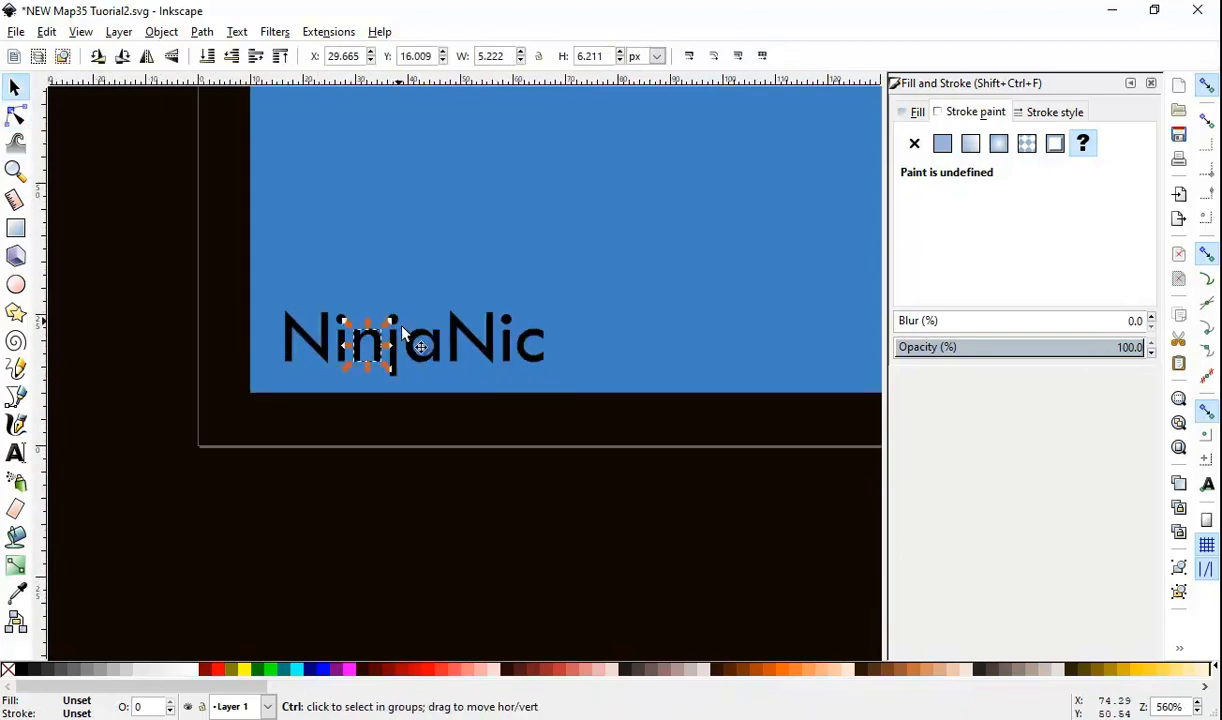
pyautogui.click(440, 416)
pyautogui.scroll(-3, 420, 370)
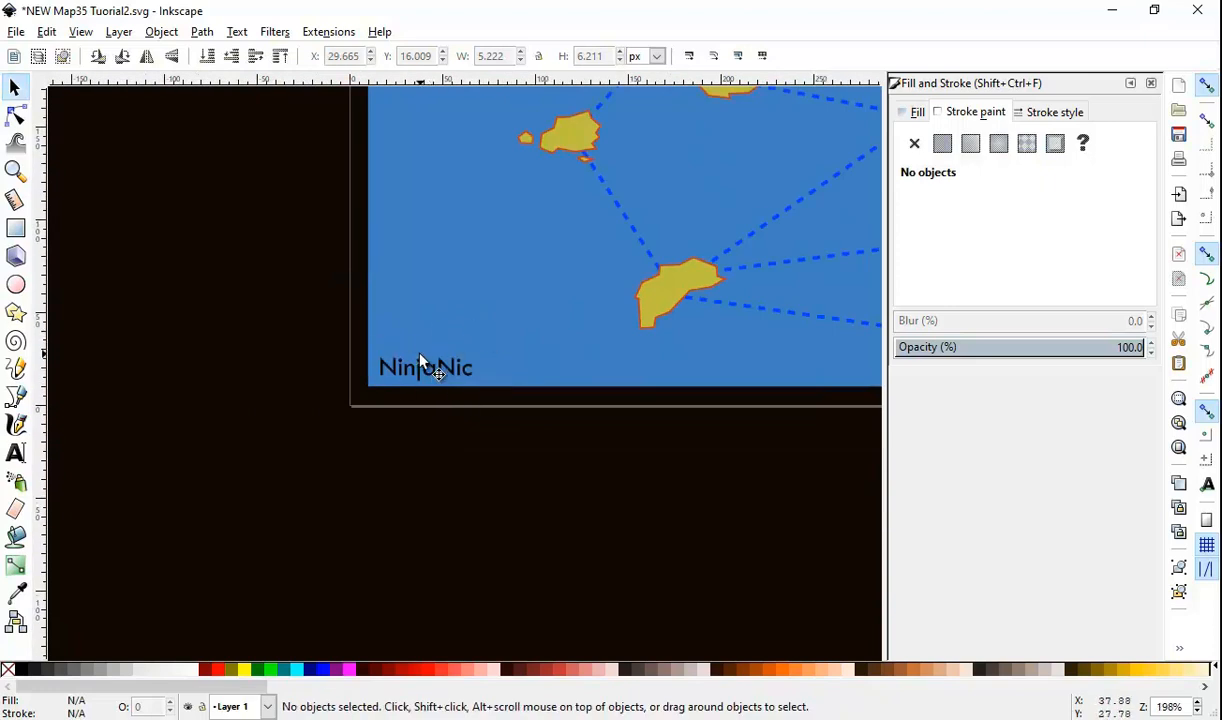
pyautogui.scroll(-2, 420, 360)
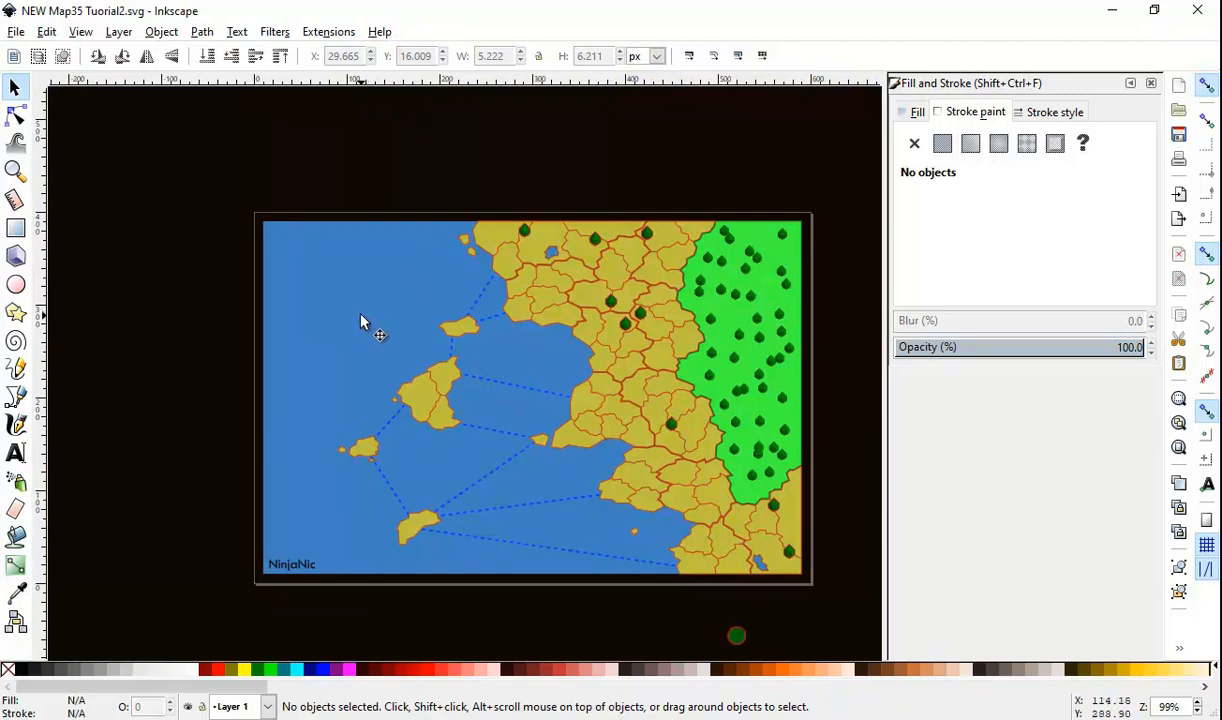
# Step: Paste the compass rose image, shrink it proportionally to about 288 px wide and place it just above the map
pyautogui.press('ctrl')
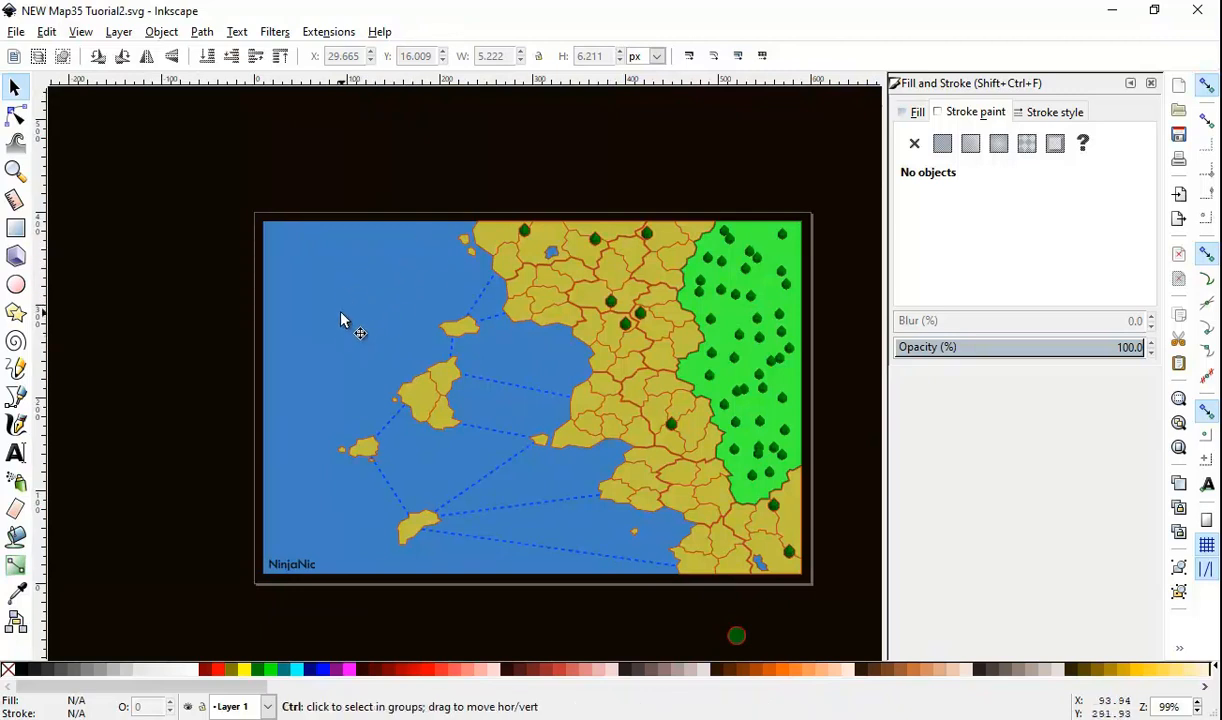
pyautogui.hotkey('ctrl', 'v')
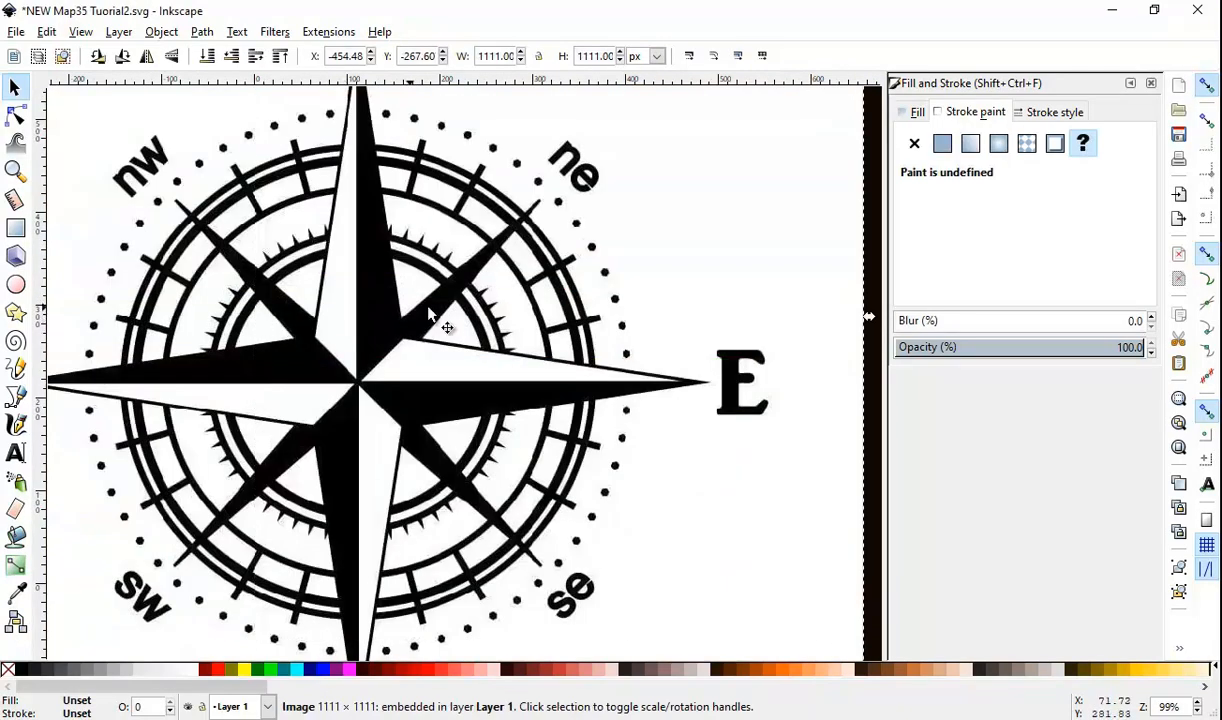
pyautogui.scroll(-3, 620, 284)
pyautogui.moveTo(620, 284); pyautogui.dragTo(258, 343)
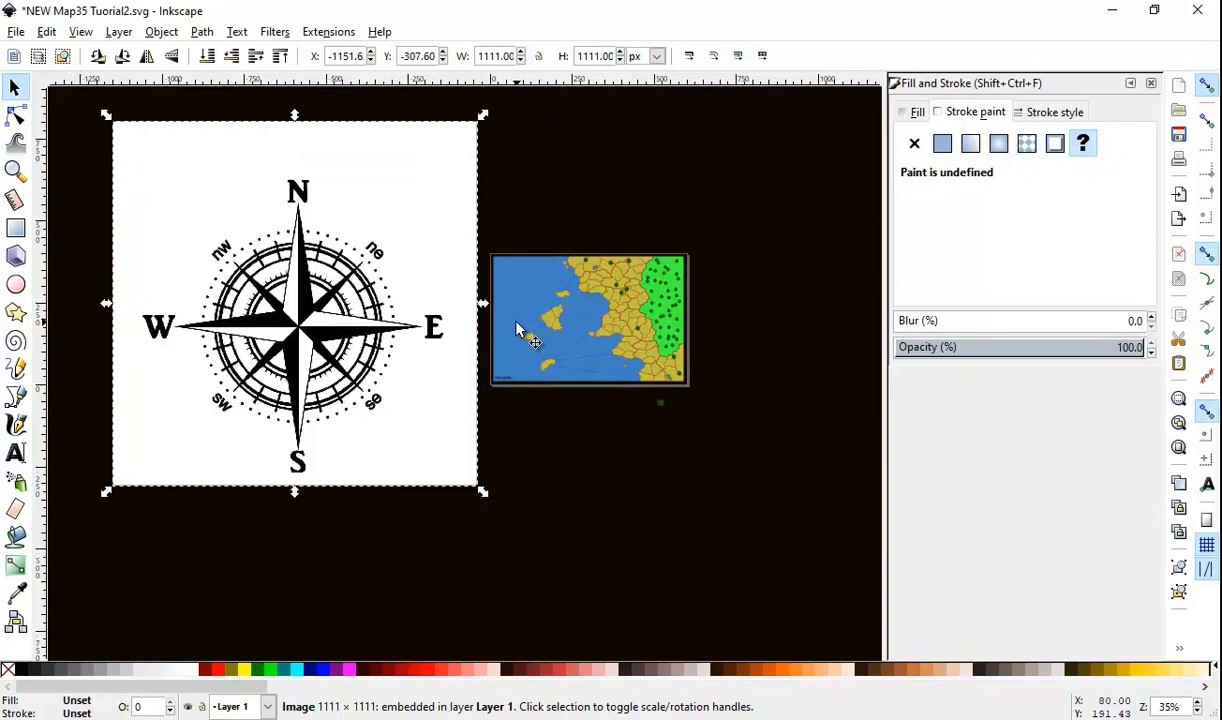
pyautogui.moveTo(483, 115); pyautogui.dragTo(265, 392)
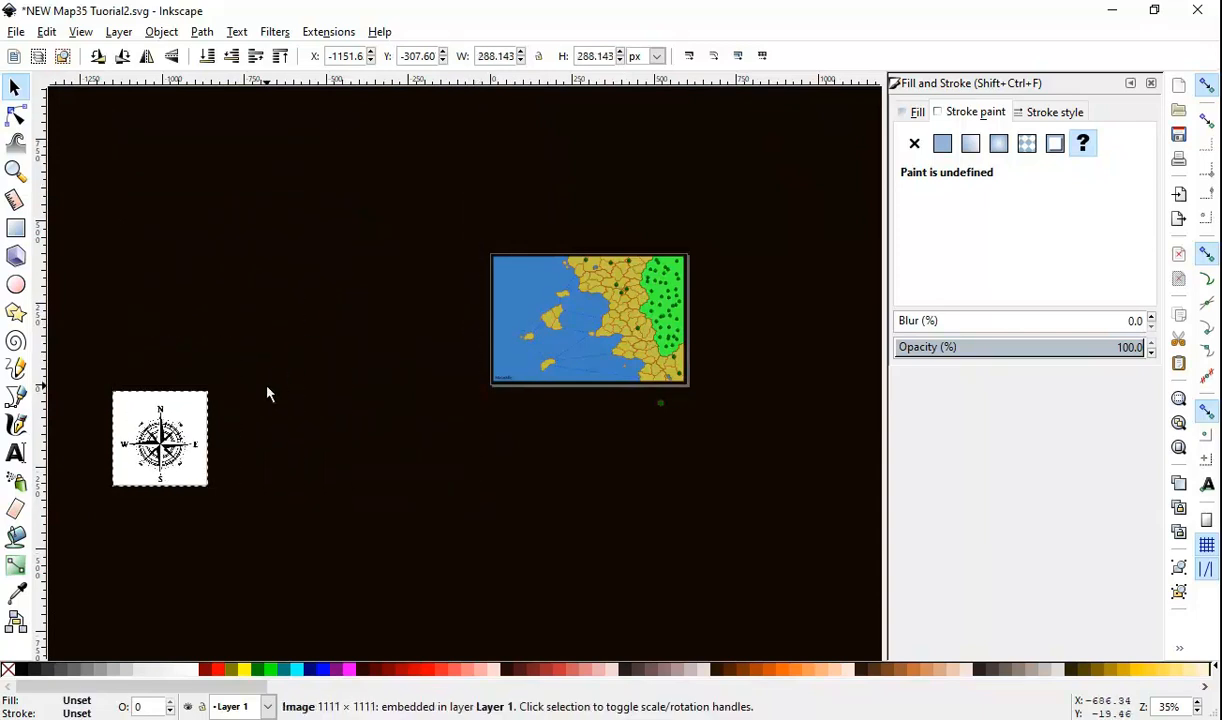
pyautogui.moveTo(136, 433); pyautogui.dragTo(517, 187)
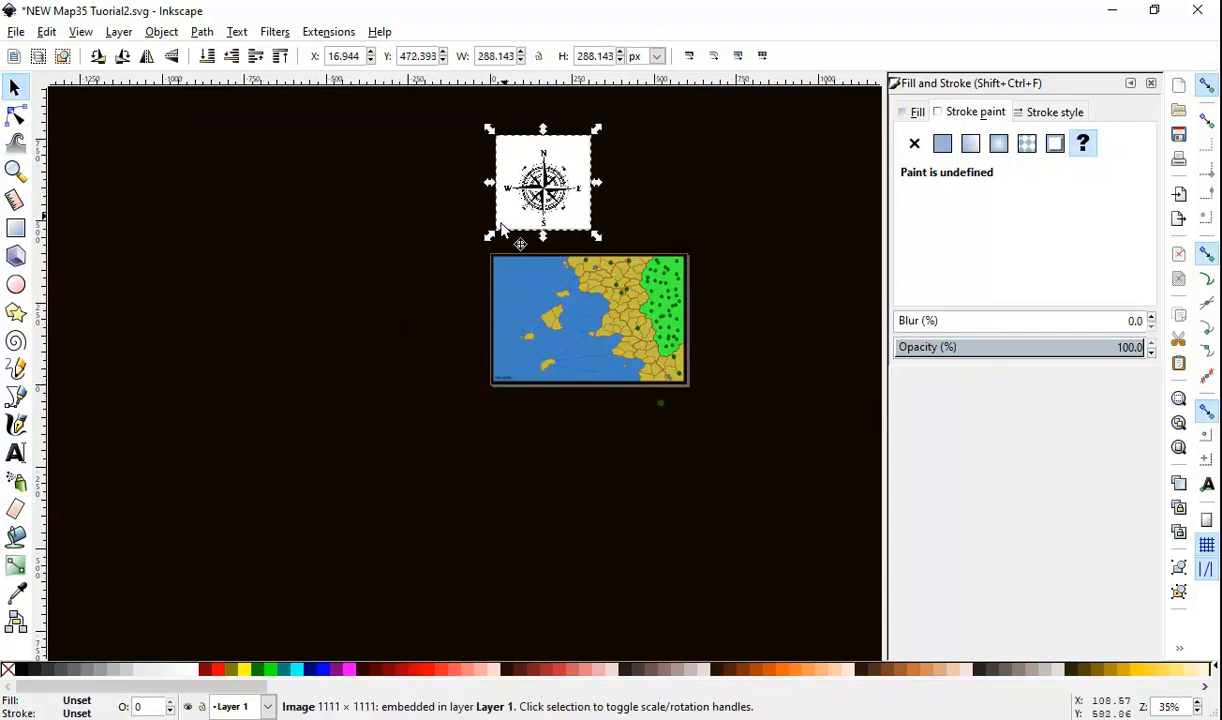
# Step: Reduce the compass image to about 107 px square and place it in the map's northwest sea, at about X 31, Y 262 px
pyautogui.scroll(2, 560, 195)
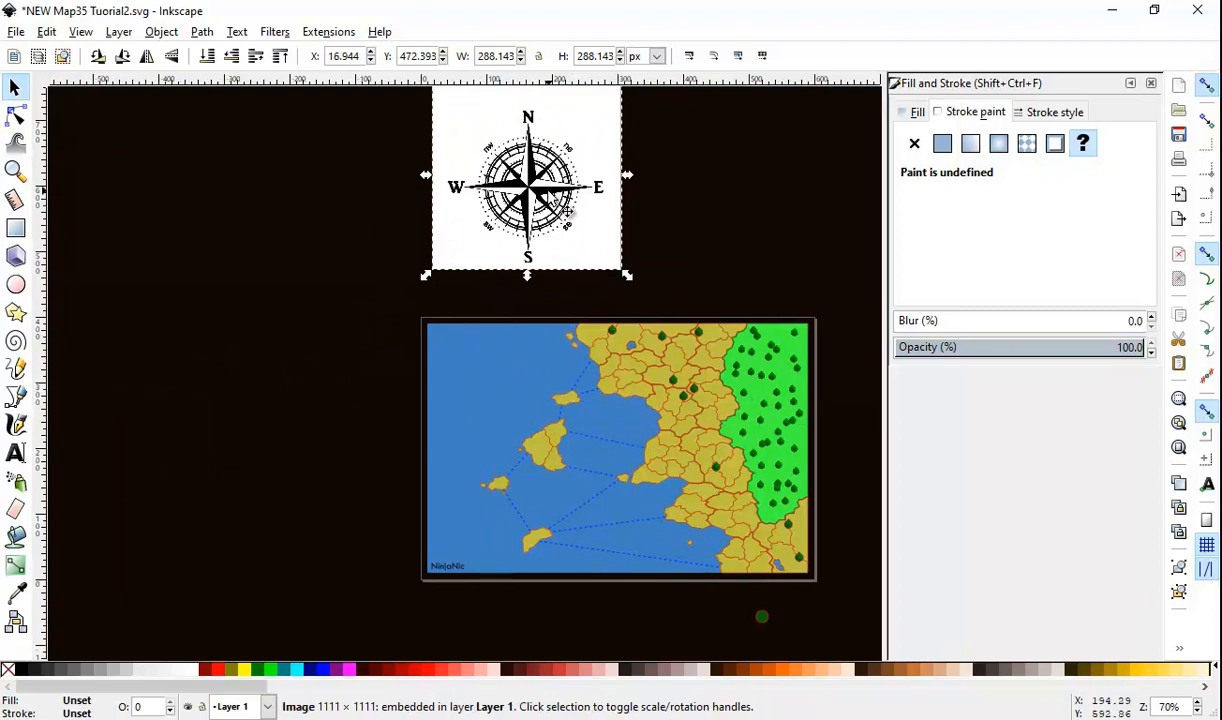
pyautogui.moveTo(567, 209); pyautogui.dragTo(494, 336)
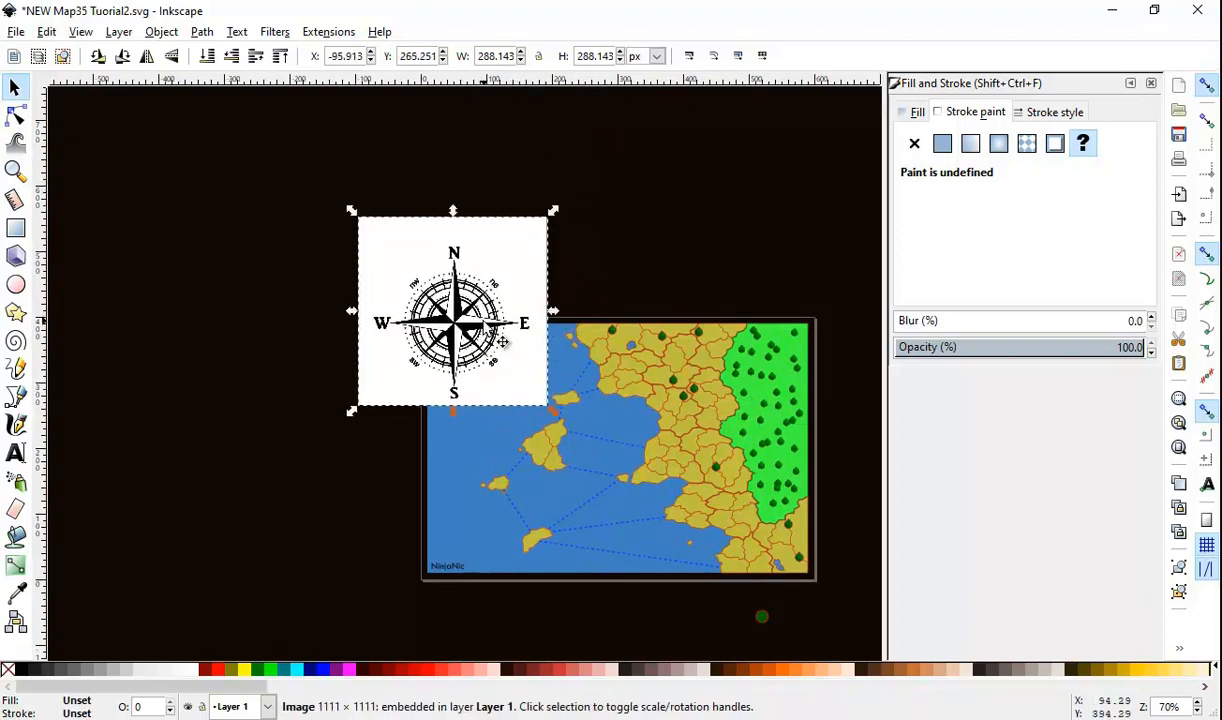
pyautogui.scroll(2, 496, 332)
pyautogui.moveTo(623, 117); pyautogui.dragTo(428, 415)
pyautogui.moveTo(306, 471); pyautogui.dragTo(472, 480)
pyautogui.scroll(-2, 409, 207)
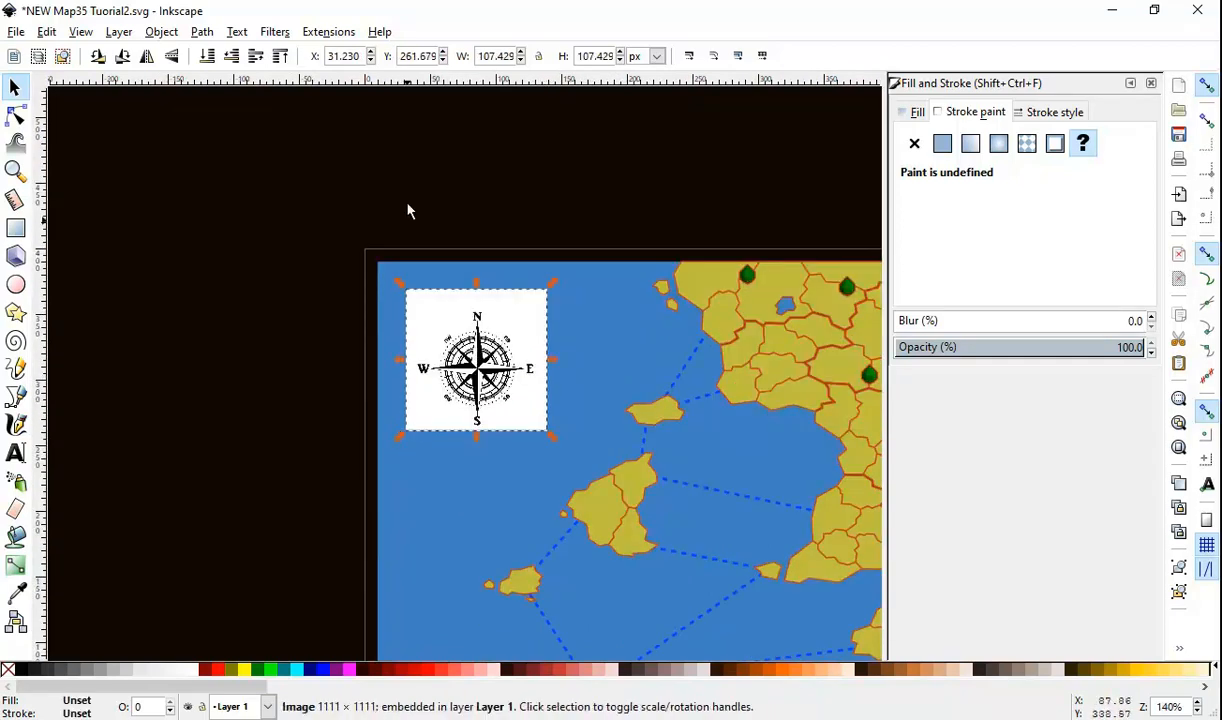
# Step: Open Trace Bitmap for the compass image and preview a Brightness cutoff trace with a threshold of 0.450
pyautogui.click(378, 33)
pyautogui.moveTo(331, 40)
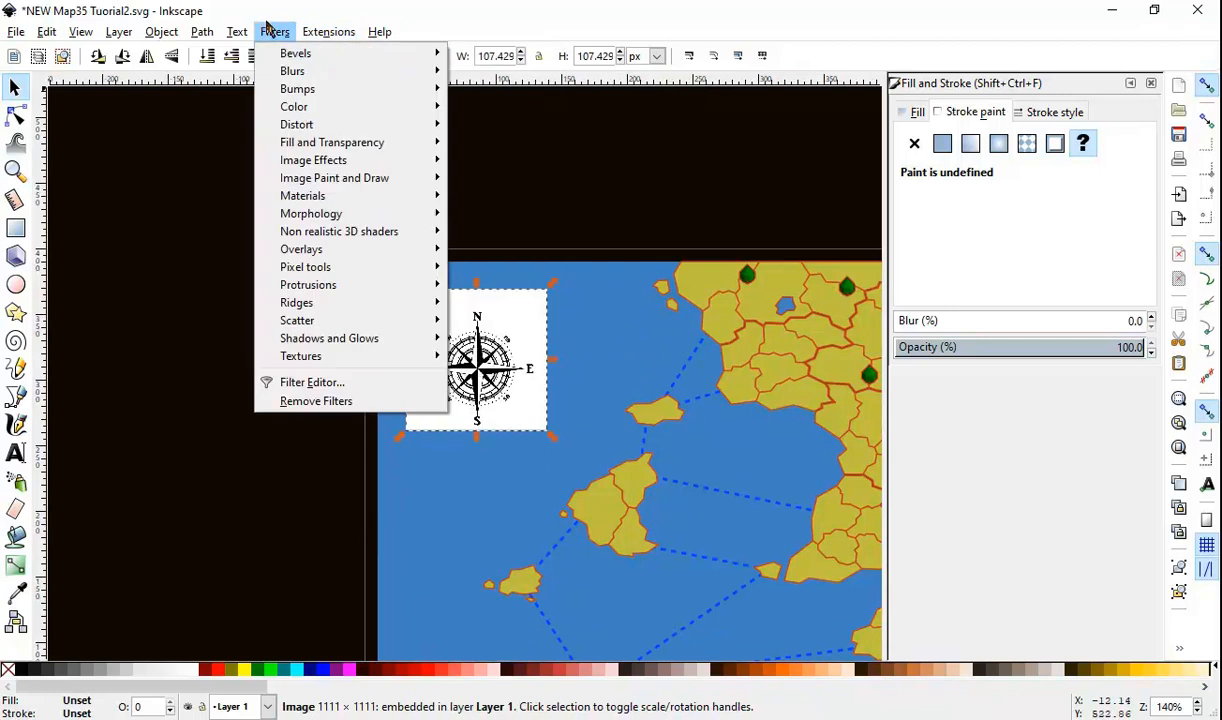
pyautogui.moveTo(235, 38)
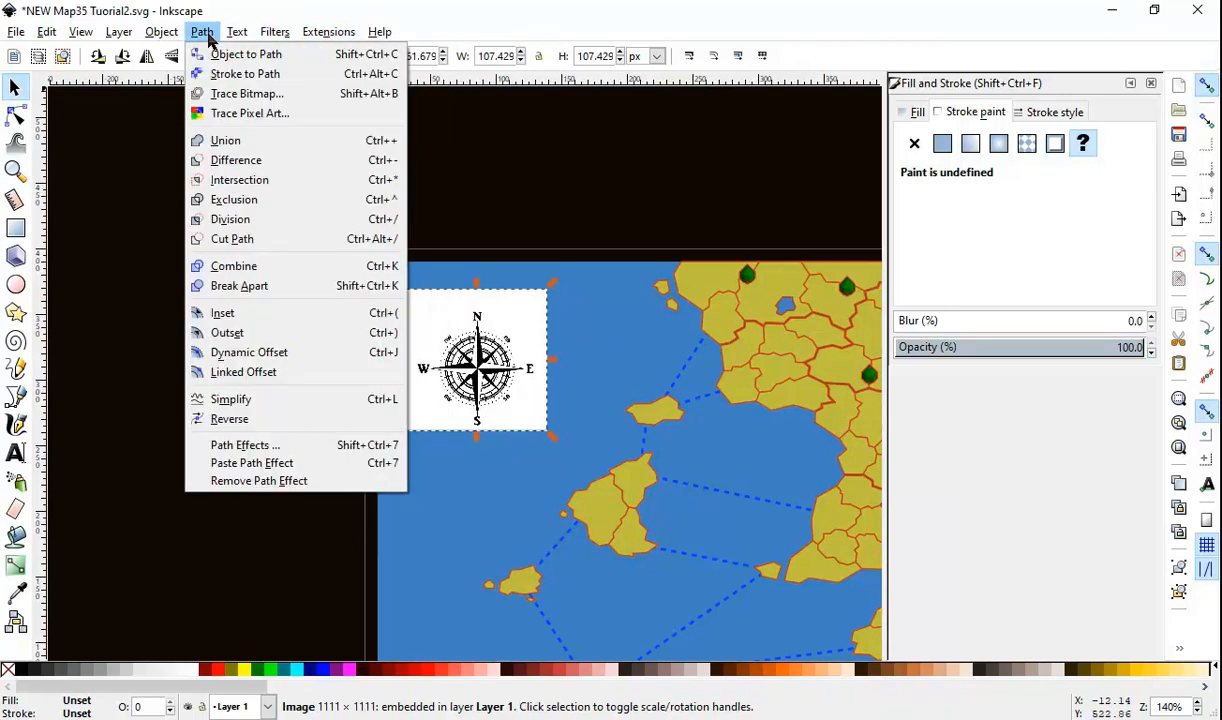
pyautogui.click(262, 94)
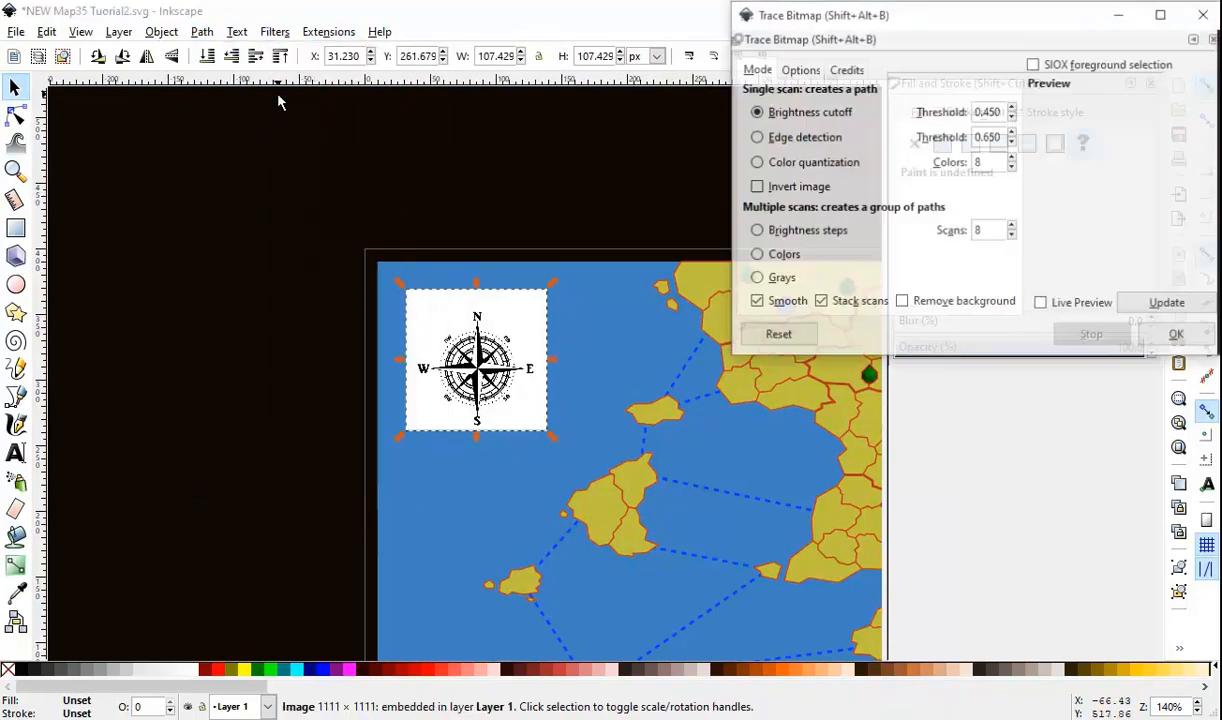
pyautogui.click(1176, 306)
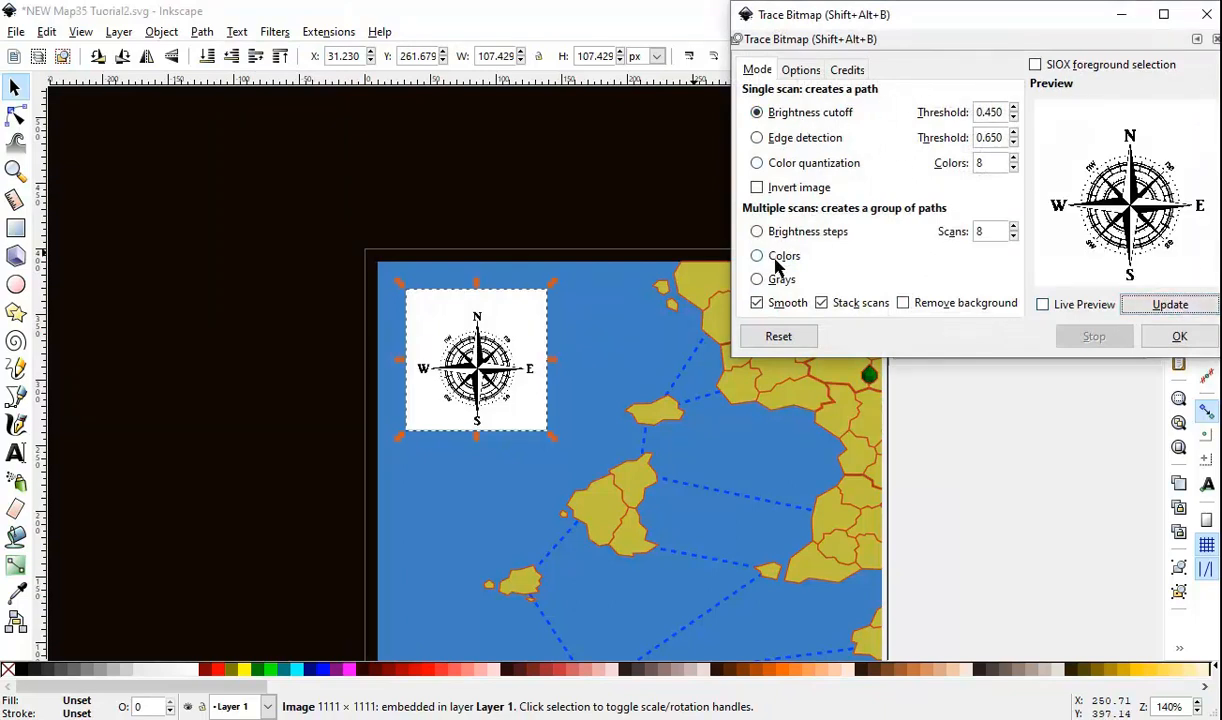
pyautogui.click(800, 69)
pyautogui.click(757, 69)
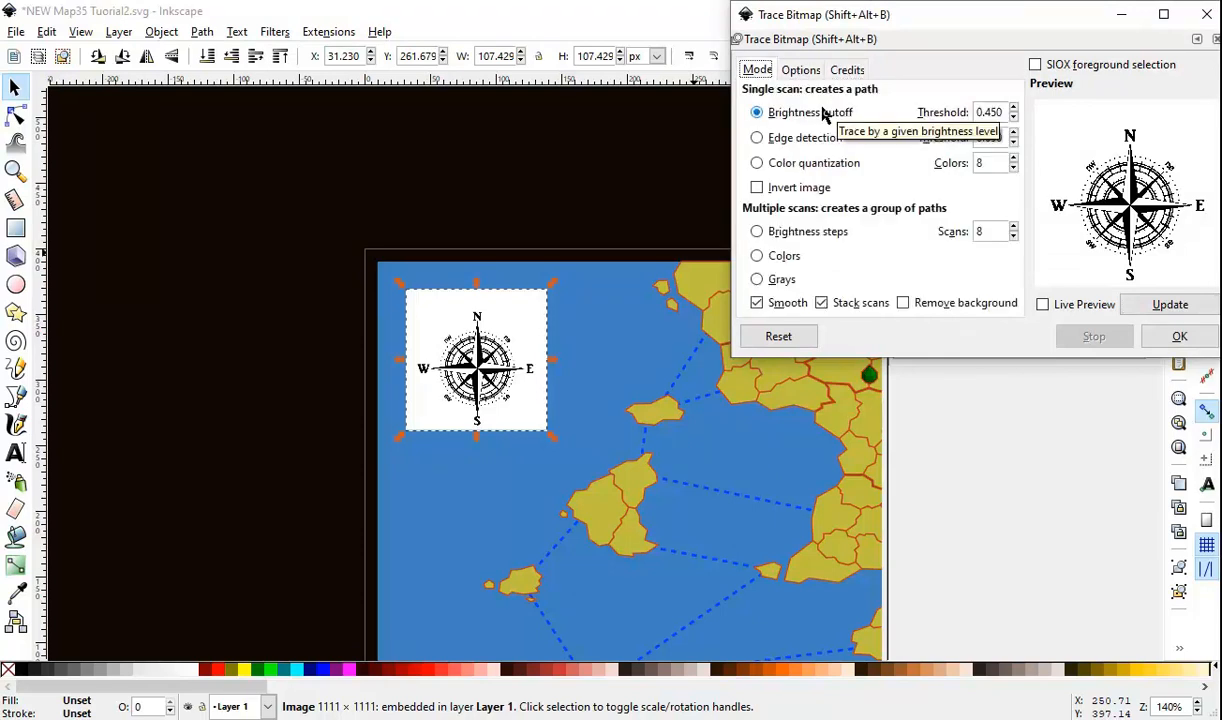
pyautogui.click(827, 117)
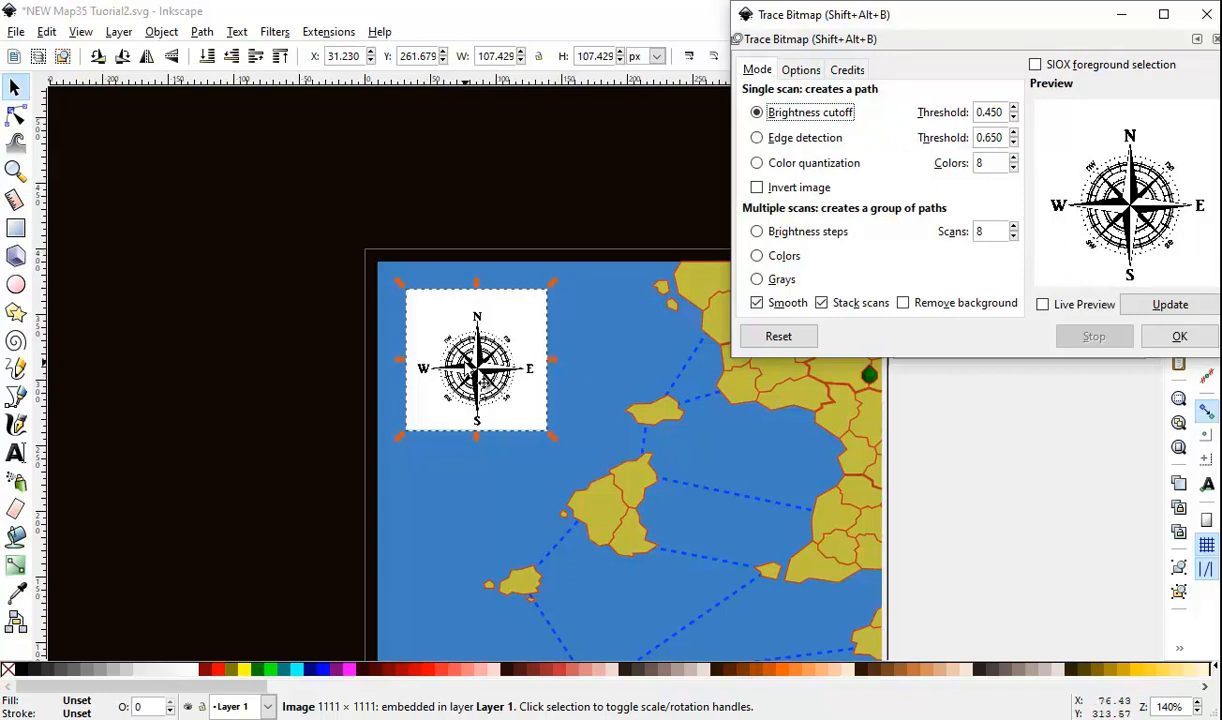
# Step: Try the Brightness steps, Colors and Grays trace modes on the compass, raising the scans to 12
pyautogui.click(799, 235)
pyautogui.click(1165, 310)
pyautogui.click(1012, 229)
pyautogui.click(1014, 228)
pyautogui.click(1153, 306)
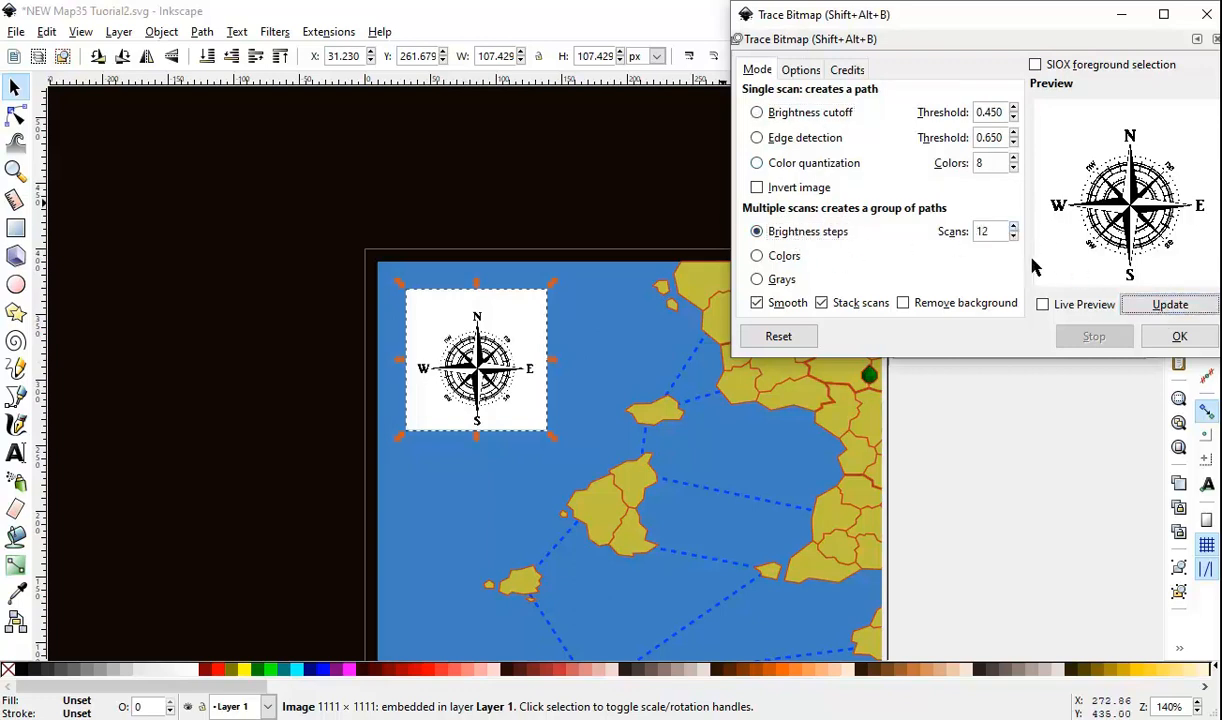
pyautogui.click(777, 257)
pyautogui.click(1160, 305)
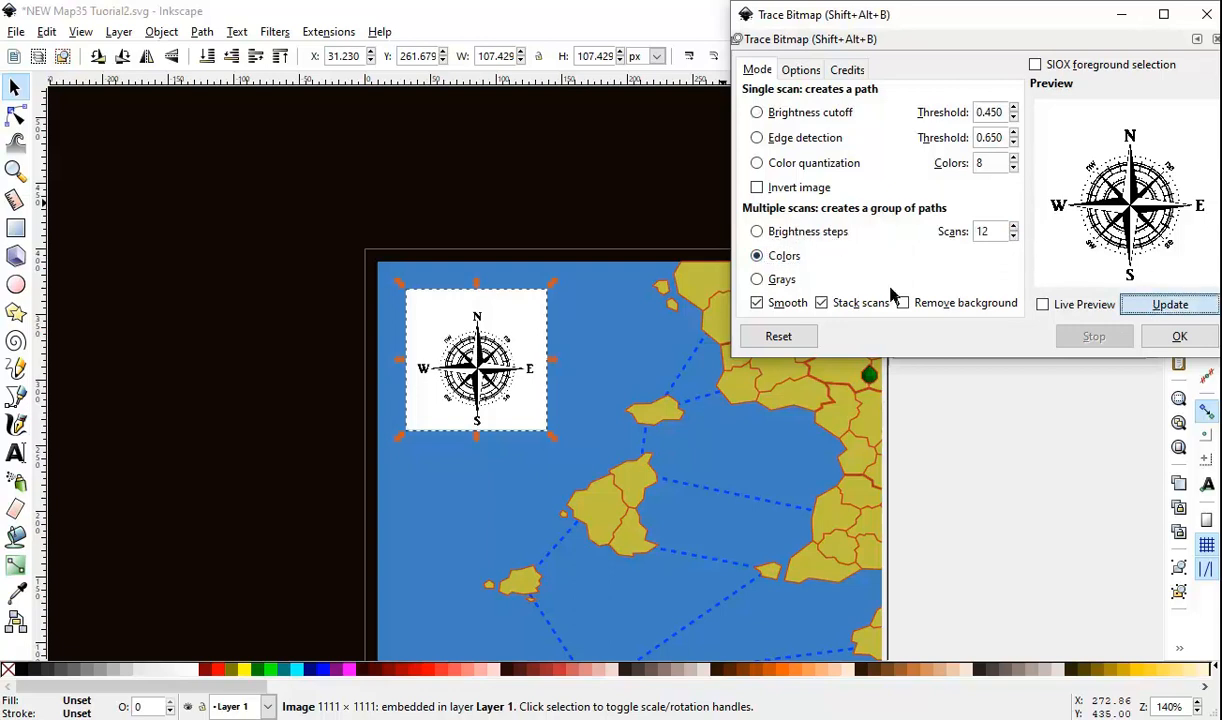
pyautogui.click(760, 280)
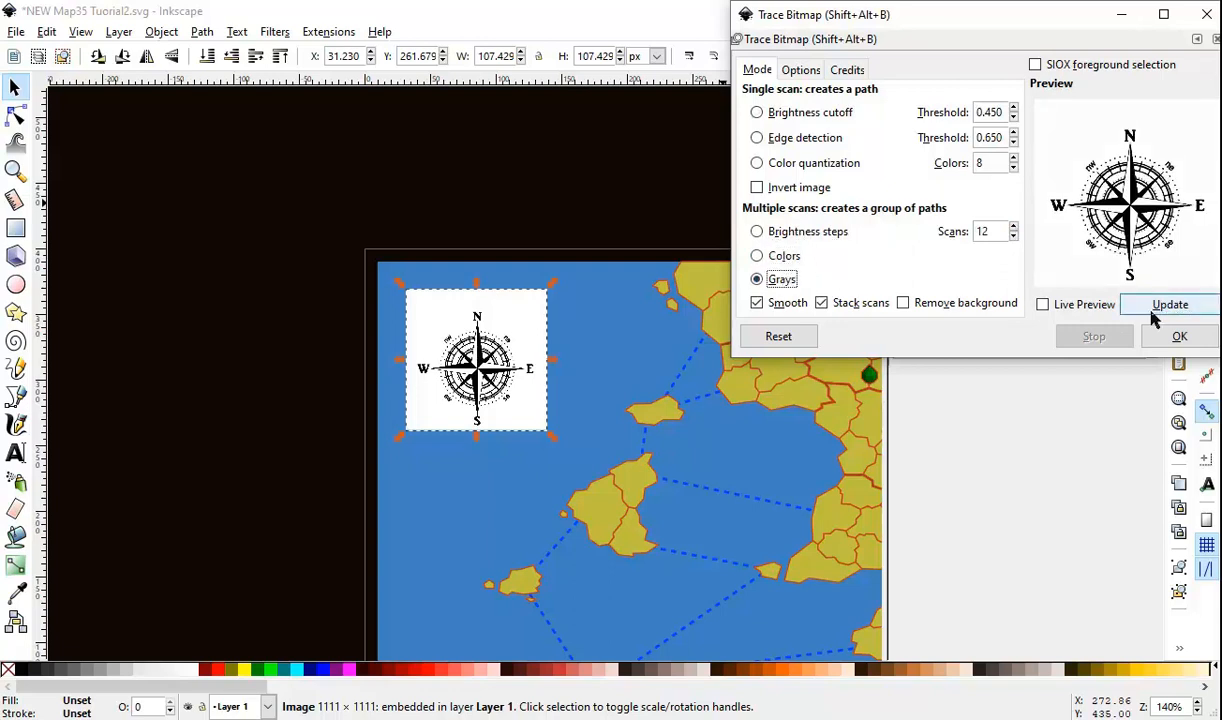
# Step: Trace the compass image using Brightness steps with 2 scans, updating the preview before applying it
pyautogui.click(762, 231)
pyautogui.click(1164, 312)
pyautogui.click(1013, 237)
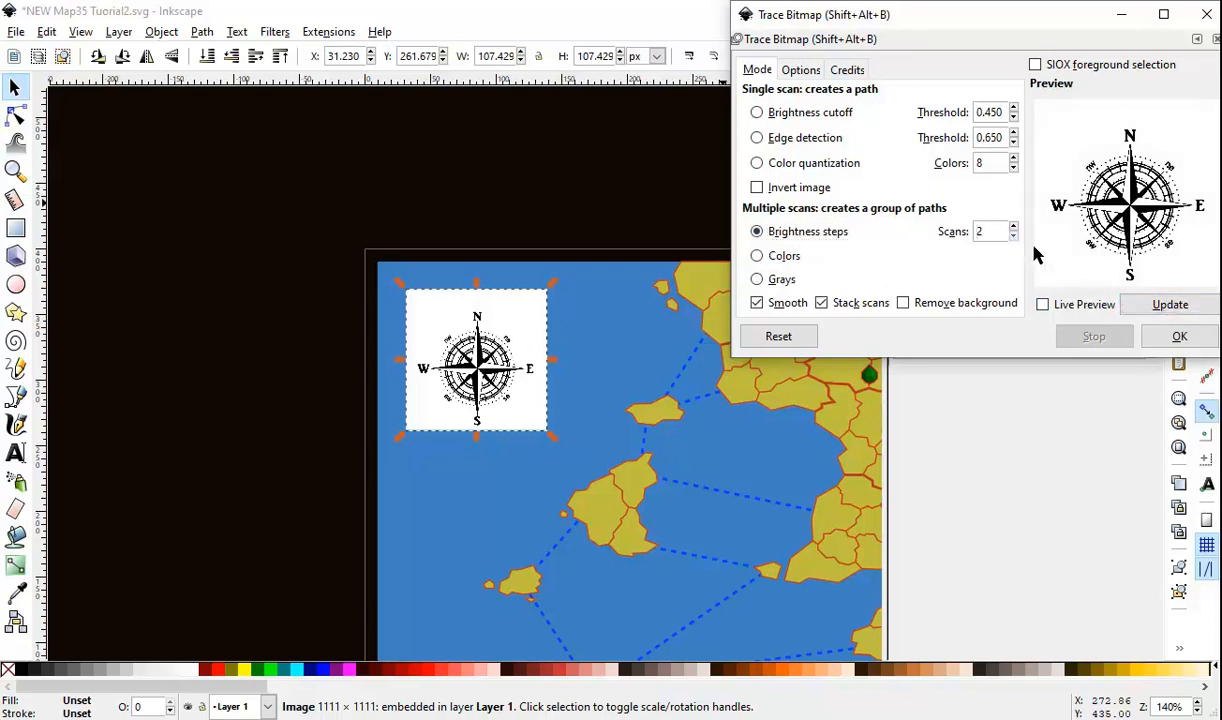
pyautogui.click(1163, 304)
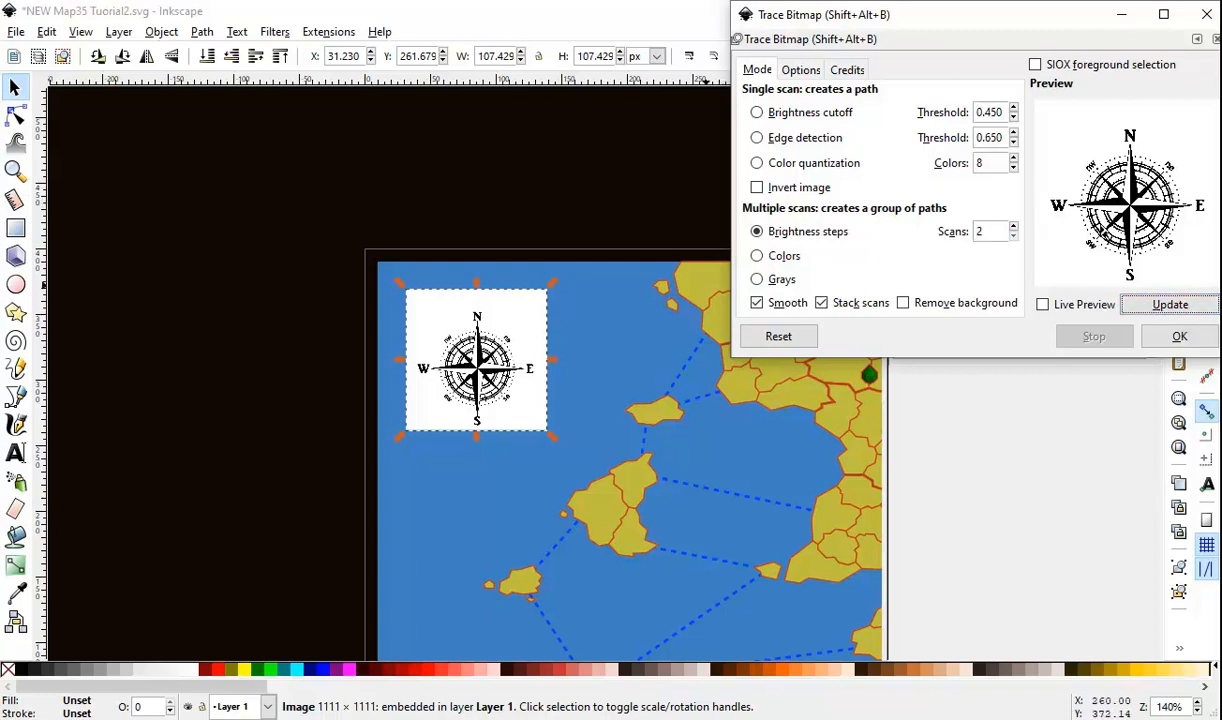
pyautogui.click(1178, 337)
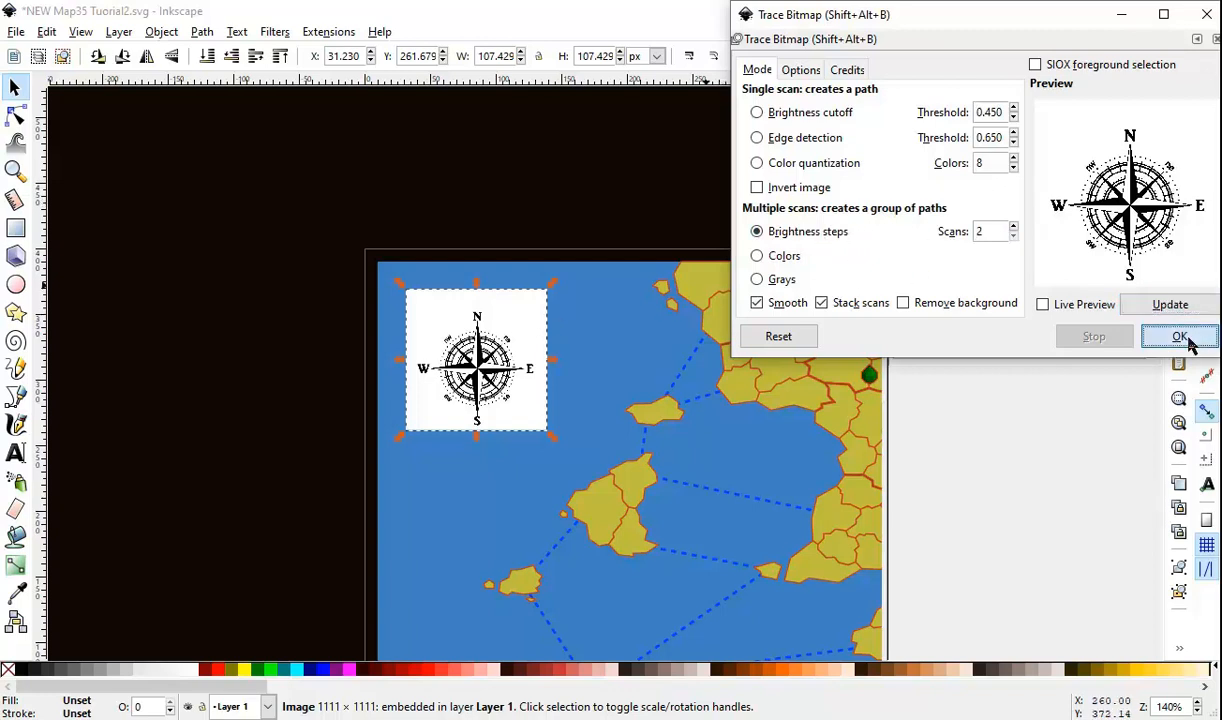
# Step: Move the traced compass below the original image, try shifting the original and undo that shift, and inspect the trace closely
pyautogui.moveTo(478, 370)
pyautogui.mouseDown()
pyautogui.moveTo(452, 427)
pyautogui.moveTo(452, 515)
pyautogui.mouseUp()
pyautogui.moveTo(498, 417); pyautogui.dragTo(593, 416)
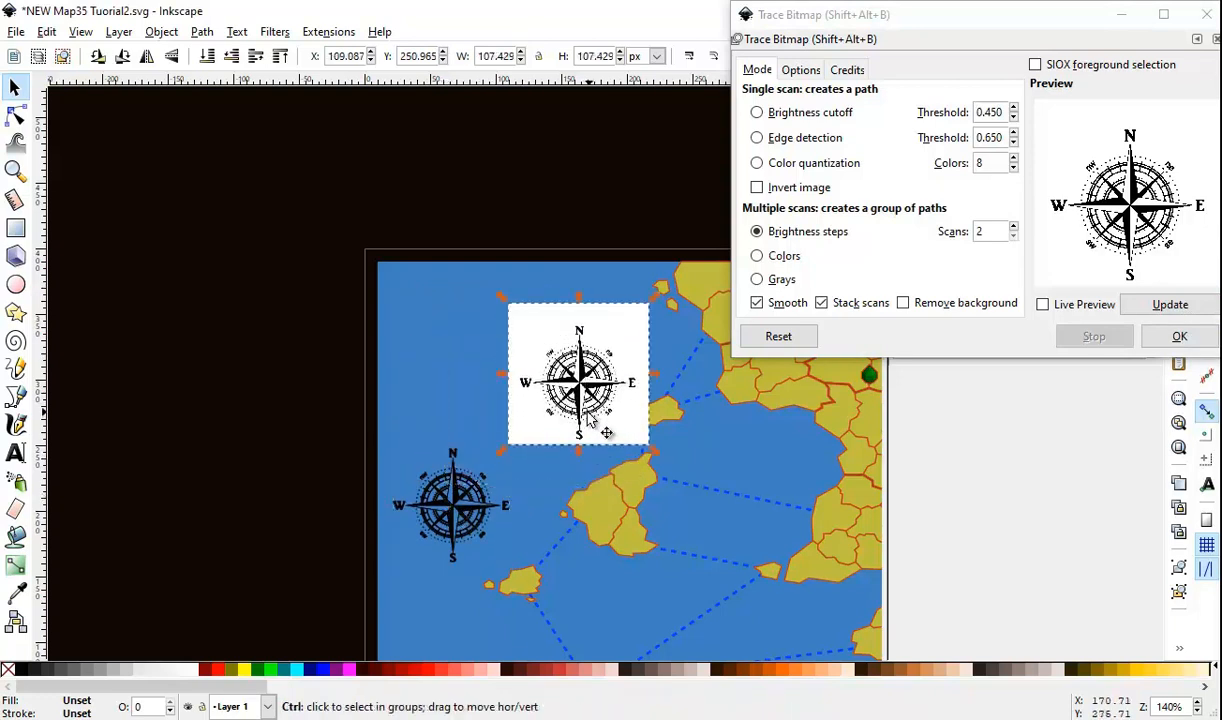
pyautogui.hotkey('ctrl', 'z')
pyautogui.scroll(2, 445, 504)
pyautogui.scroll(1, 446, 510)
pyautogui.moveTo(515, 507)
pyautogui.mouseDown()
pyautogui.moveTo(475, 180)
pyautogui.moveTo(549, 234)
pyautogui.moveTo(502, 360)
pyautogui.mouseUp()
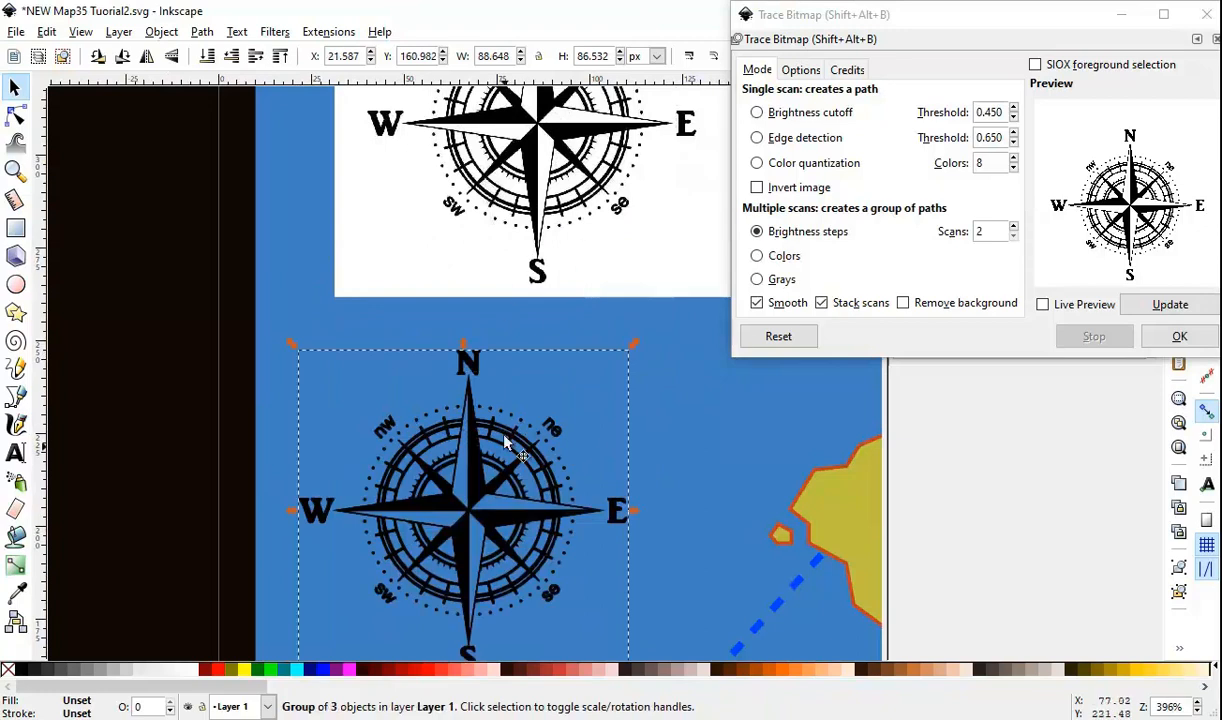
pyautogui.scroll(-2, 513, 322)
pyautogui.scroll(-3, 513, 322)
# Step: Try deleting the original compass image, and undo the deletion together with the preceding move
pyautogui.click(538, 245)
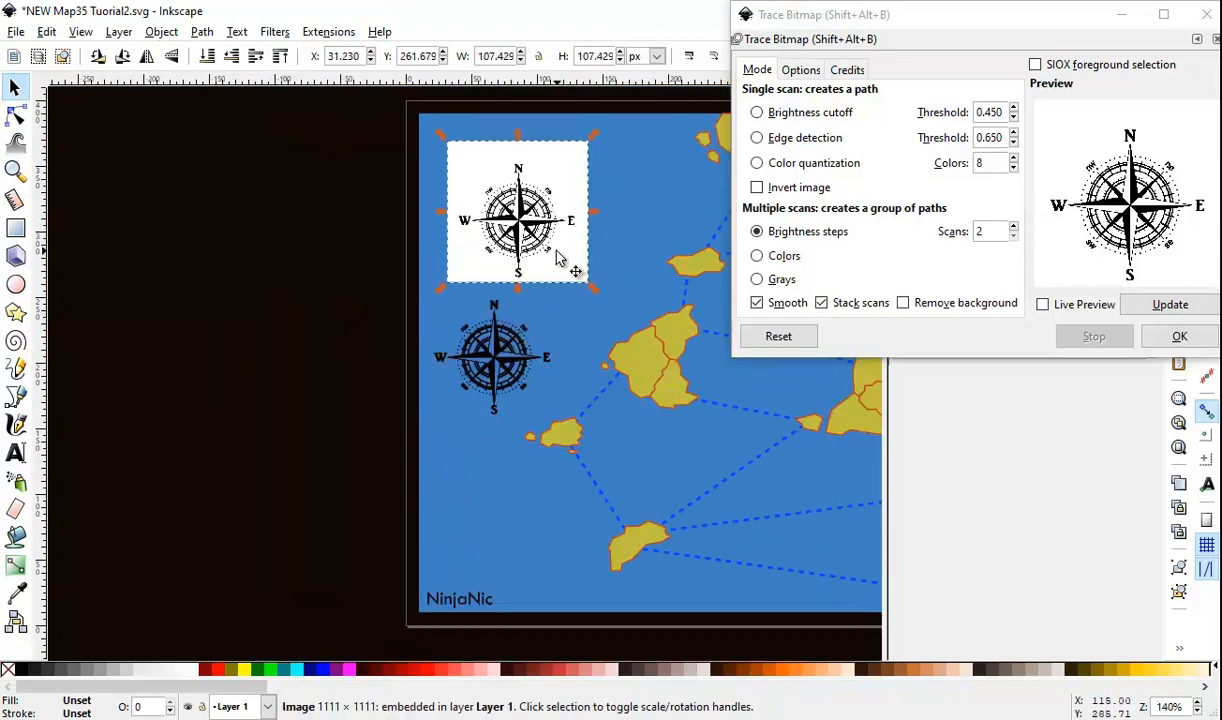
pyautogui.press('Delete')
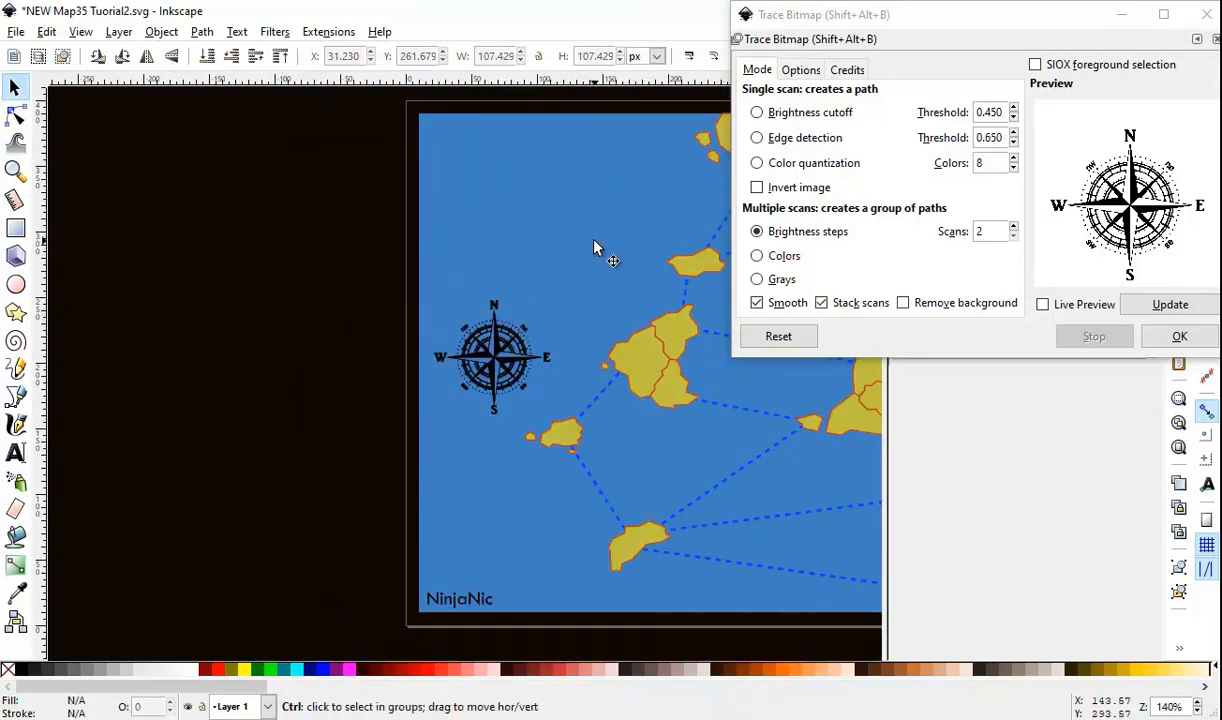
pyautogui.hotkey('ctrl', 'z')
pyautogui.hotkey('ctrl', 'z')
# Step: Move the traced compass below the original image, to about X 23, Y 175 px, compare the two and delete the original
pyautogui.moveTo(508, 255)
pyautogui.mouseDown()
pyautogui.moveTo(492, 370)
pyautogui.moveTo(522, 262)
pyautogui.moveTo(480, 548)
pyautogui.mouseUp()
pyautogui.scroll(2, 522, 262)
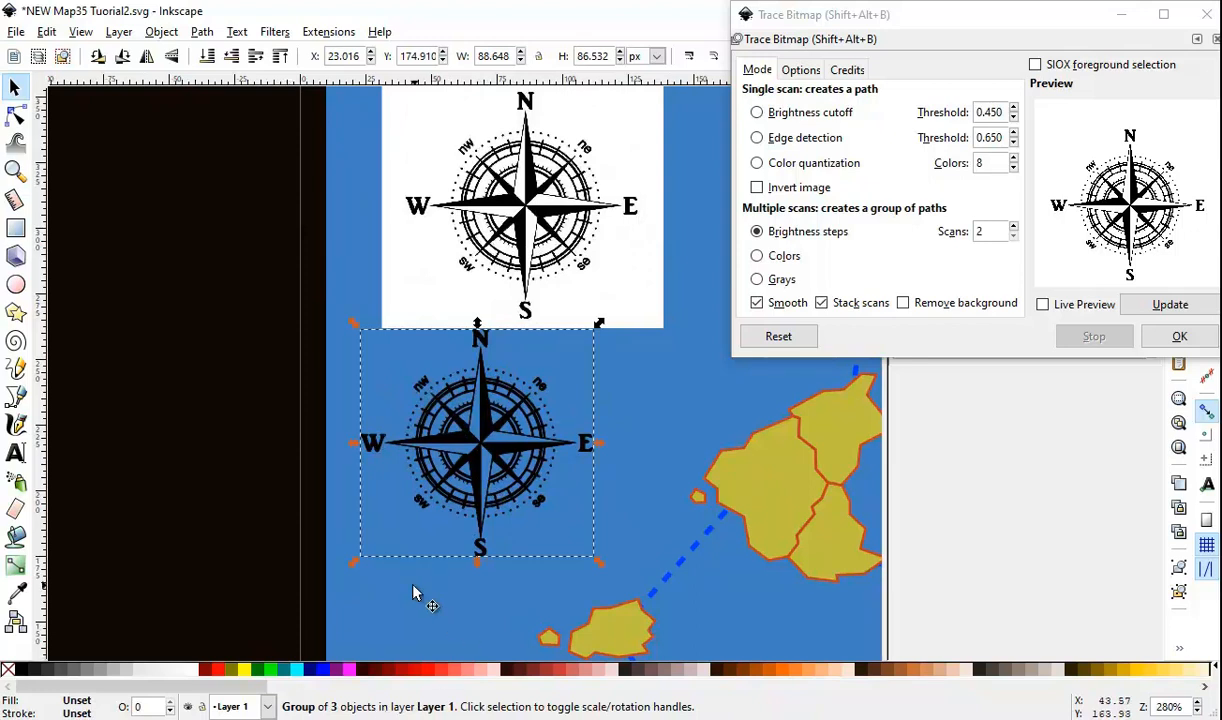
pyautogui.scroll(2, 500, 298)
pyautogui.scroll(-2, 503, 290)
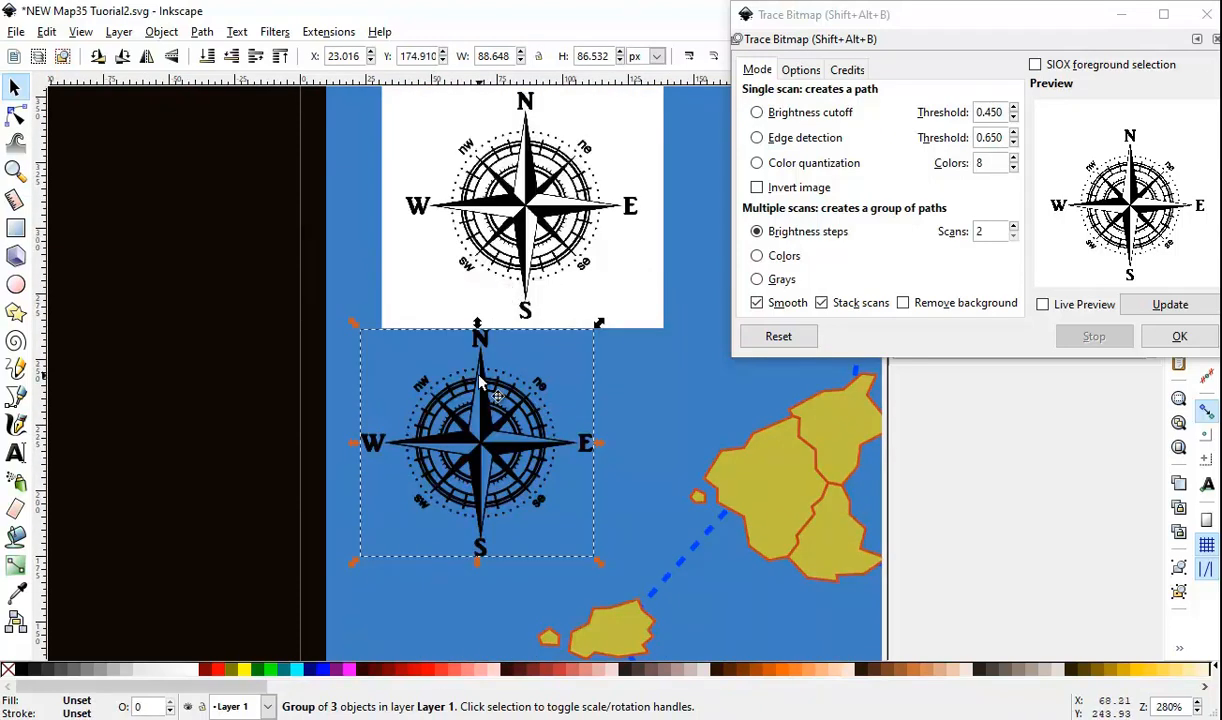
pyautogui.click(513, 309)
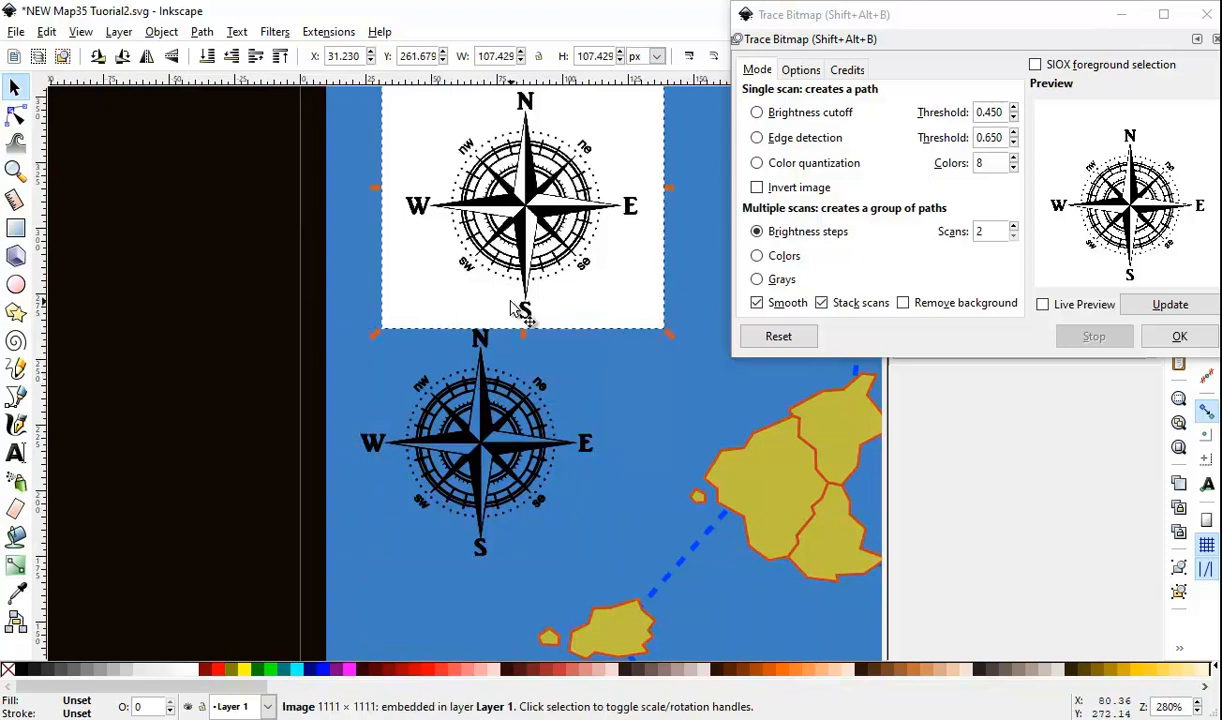
pyautogui.press('Delete')
# Step: Close Trace Bitmap and place the traced compass in the map's northwest corner, 60 by 60 px at X 15, Y 325 px
pyautogui.moveTo(886, 22)
pyautogui.mouseDown()
pyautogui.moveTo(832, 55)
pyautogui.moveTo(600, 110)
pyautogui.moveTo(688, 146)
pyautogui.mouseUp()
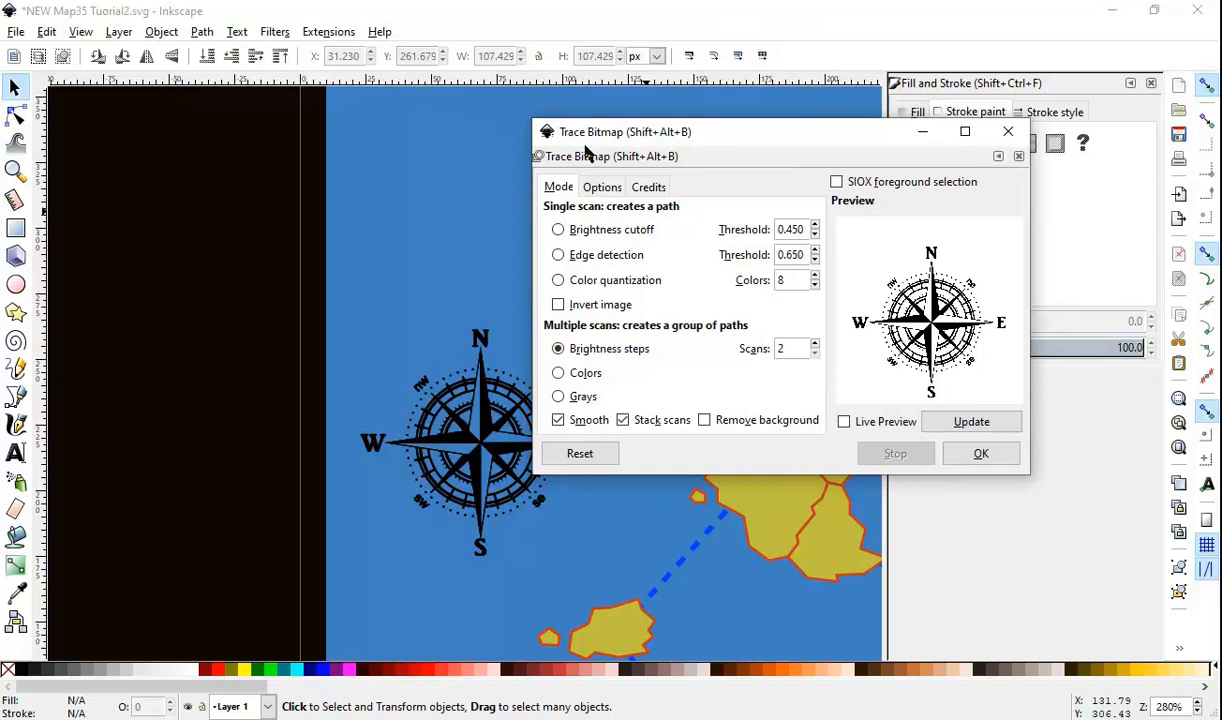
pyautogui.click(594, 192)
pyautogui.click(559, 192)
pyautogui.click(1018, 157)
pyautogui.moveTo(474, 442); pyautogui.dragTo(508, 232)
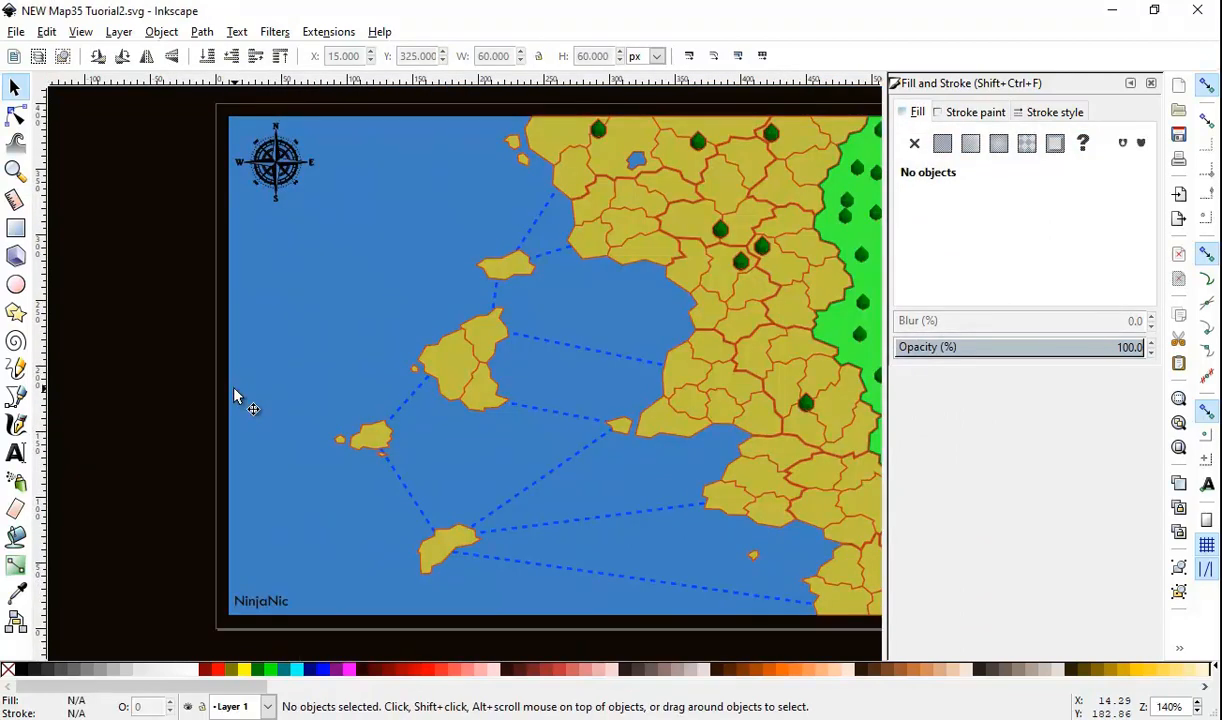
# Step: Draw a square about 31 px wide in the open sea southeast of the compass rose
pyautogui.click(16, 228)
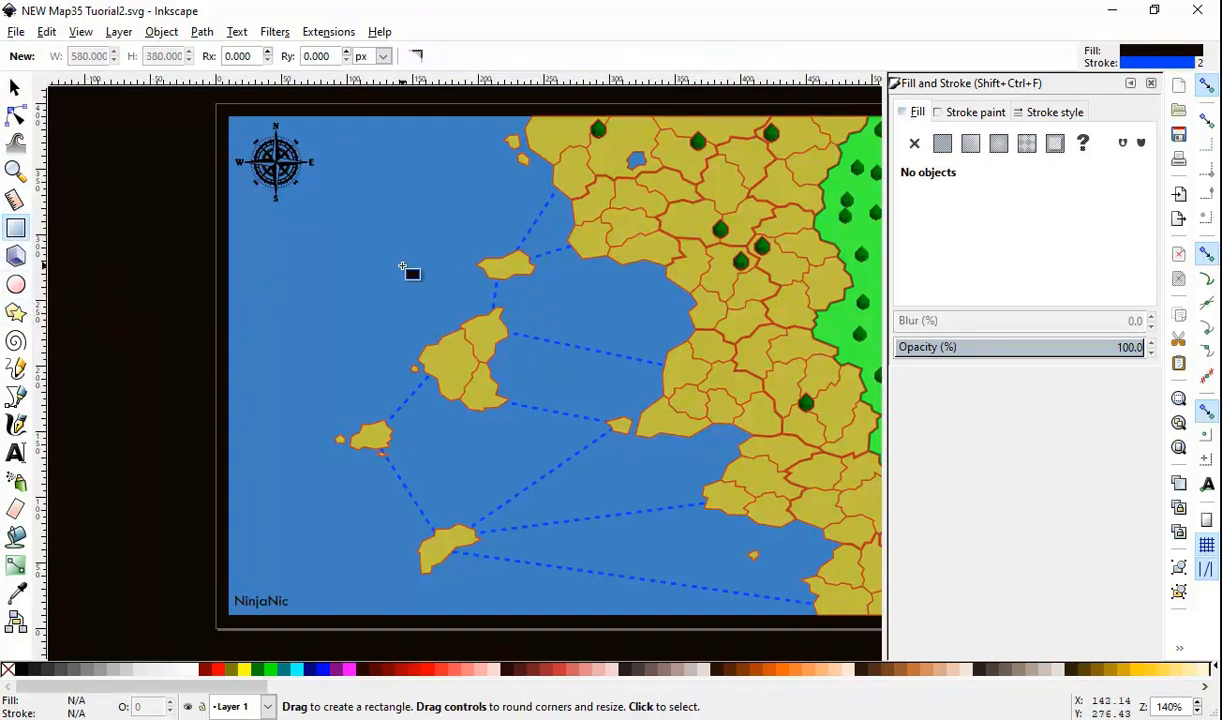
pyautogui.keyDown('ctrl'); pyautogui.scroll(2, 366, 265); pyautogui.keyUp('ctrl')
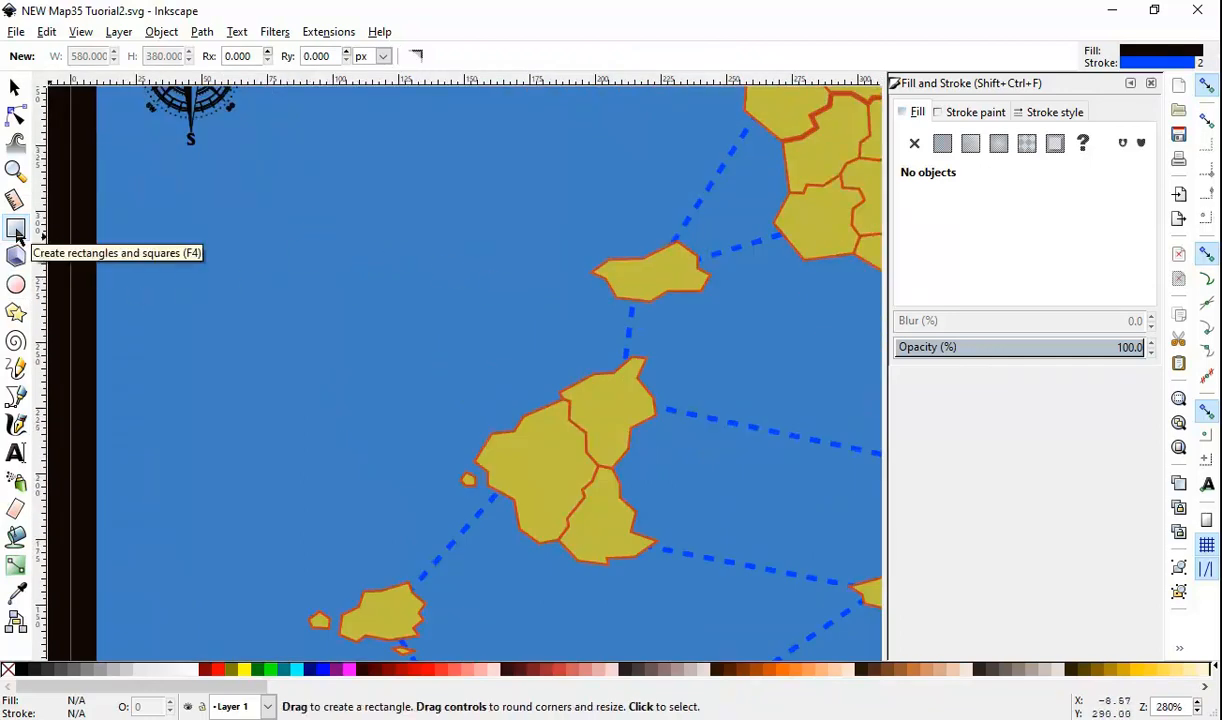
pyautogui.keyDown('ctrl'); pyautogui.scroll(2, 265, 267); pyautogui.keyUp('ctrl')
pyautogui.moveTo(318, 214); pyautogui.dragTo(487, 384)
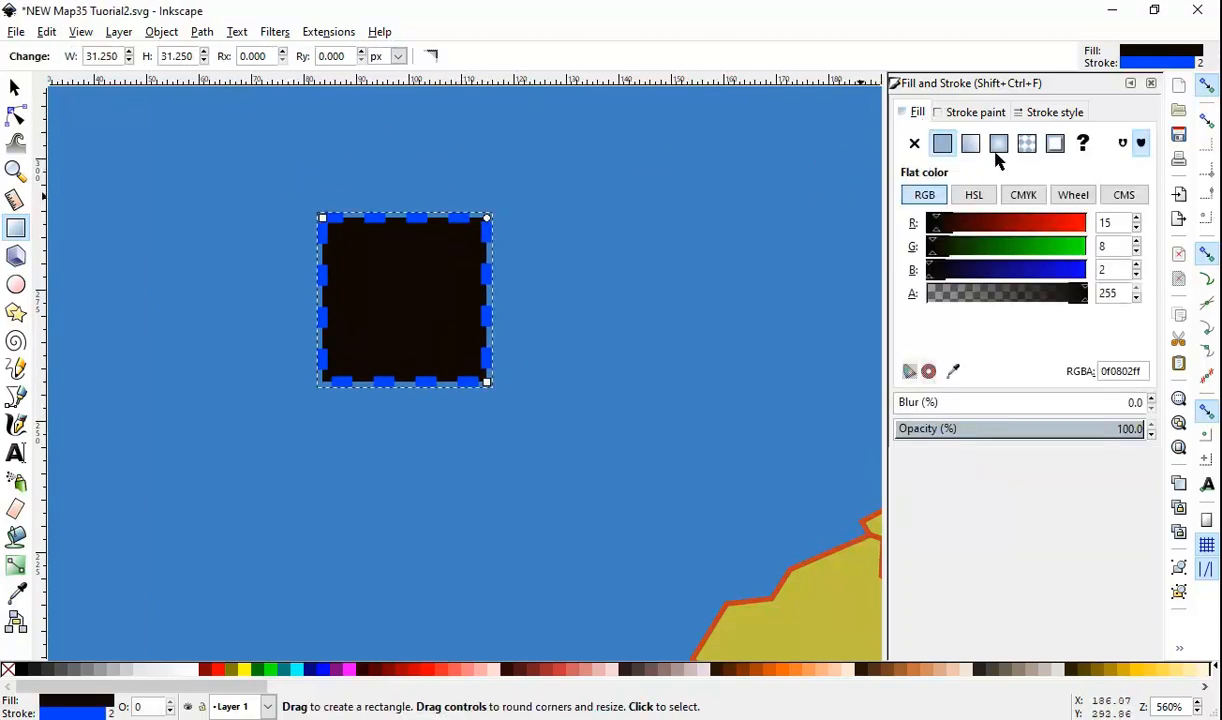
# Step: Give the square a solid outline with a stroke width of 1 px
pyautogui.click(1022, 114)
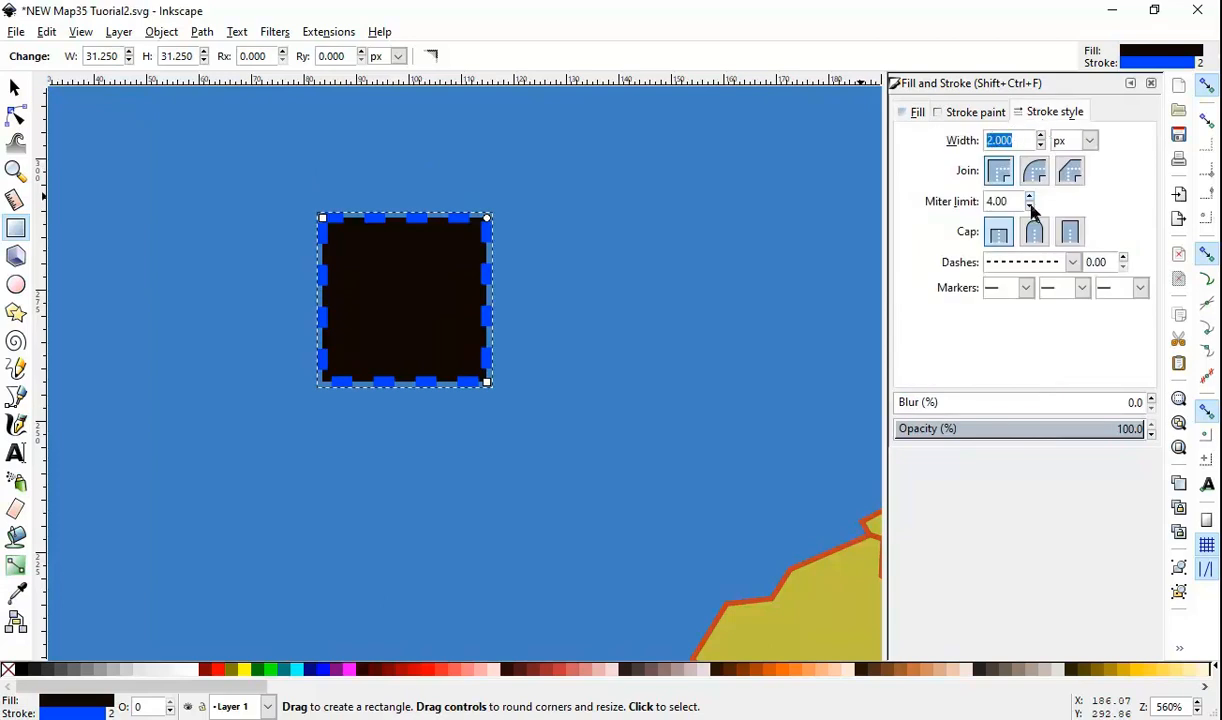
pyautogui.click(1063, 263)
pyautogui.click(1035, 283)
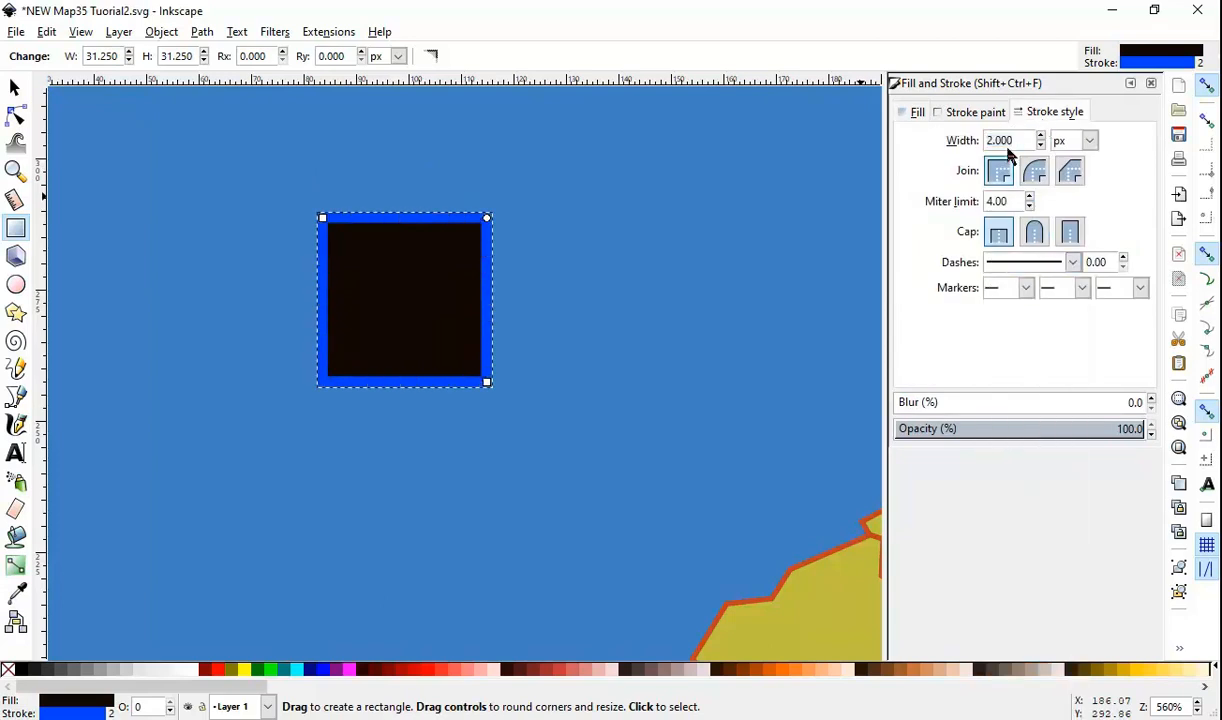
pyautogui.write('1')
pyautogui.press('Return')
# Step: Make the square's outline fully transparent by setting its stroke alpha to 0
pyautogui.click(975, 112)
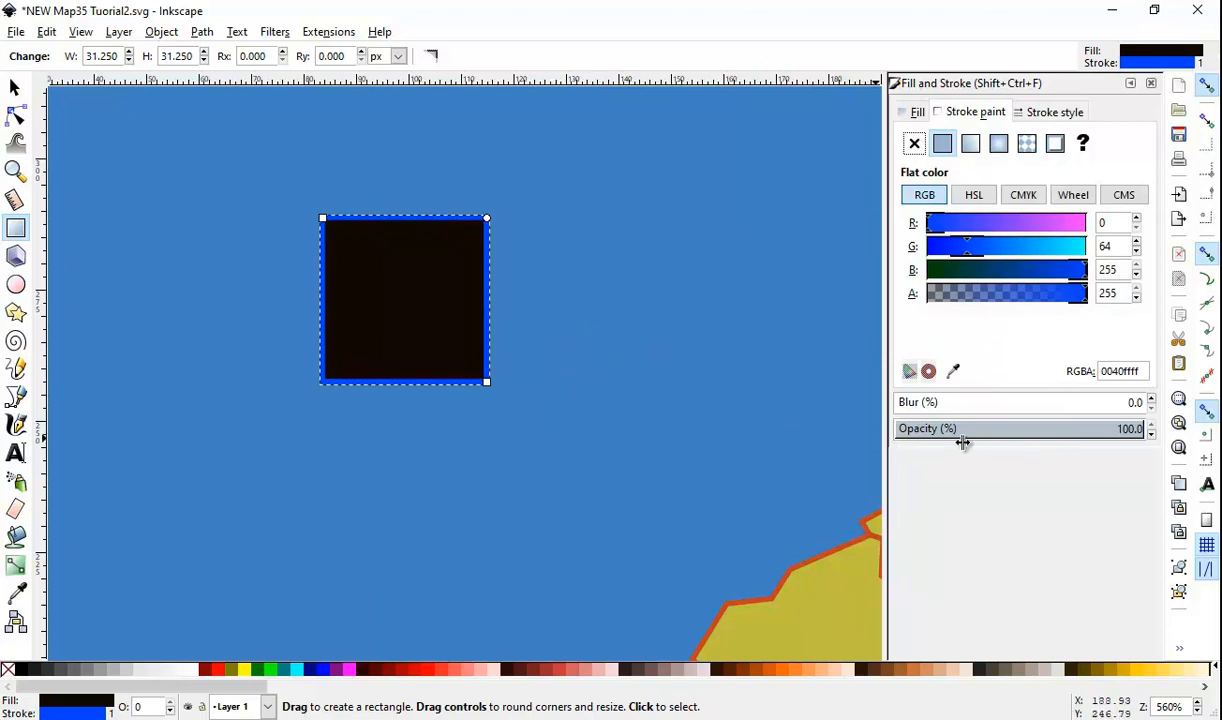
pyautogui.moveTo(989, 420)
pyautogui.mouseDown()
pyautogui.moveTo(616, 401)
pyautogui.moveTo(1160, 414)
pyautogui.mouseUp()
pyautogui.click(970, 112)
pyautogui.moveTo(1080, 293); pyautogui.dragTo(802, 288)
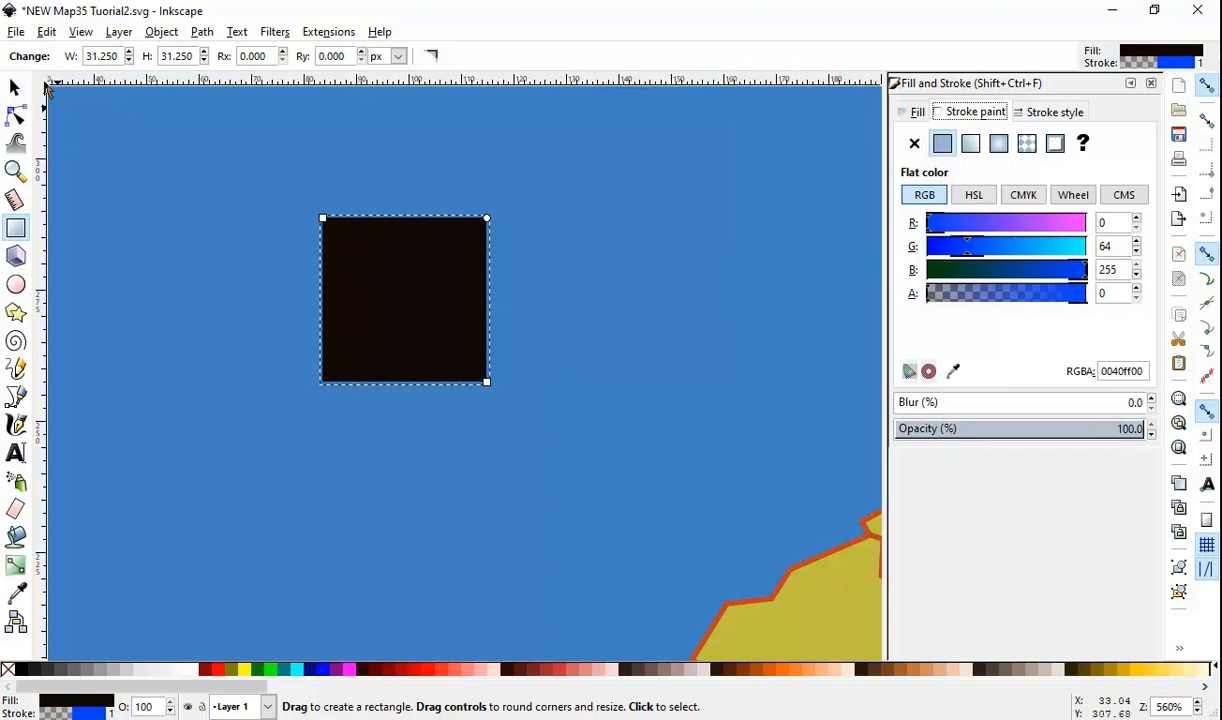
# Step: Set the square's width and height to 20 px
pyautogui.moveTo(121, 54); pyautogui.dragTo(98, 54)
pyautogui.moveTo(194, 56); pyautogui.dragTo(161, 57)
pyautogui.click(188, 57)
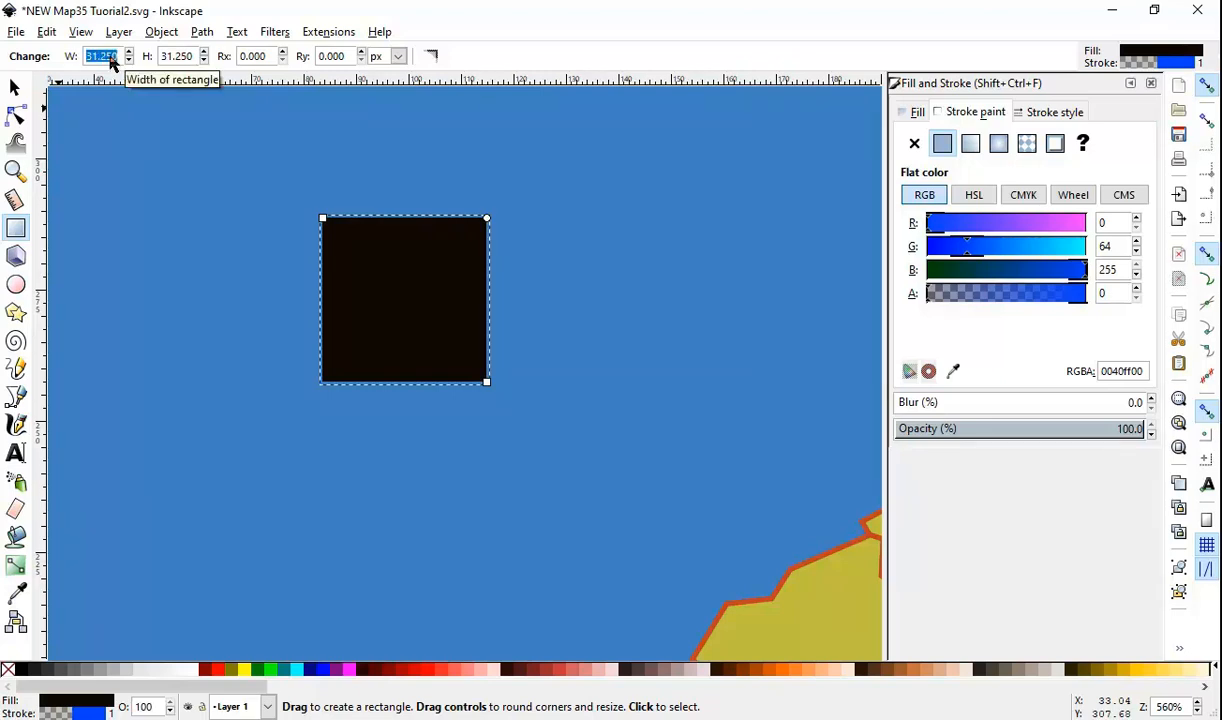
pyautogui.write('20')
pyautogui.press('Tab')
pyautogui.write('20')
pyautogui.press('Tab')
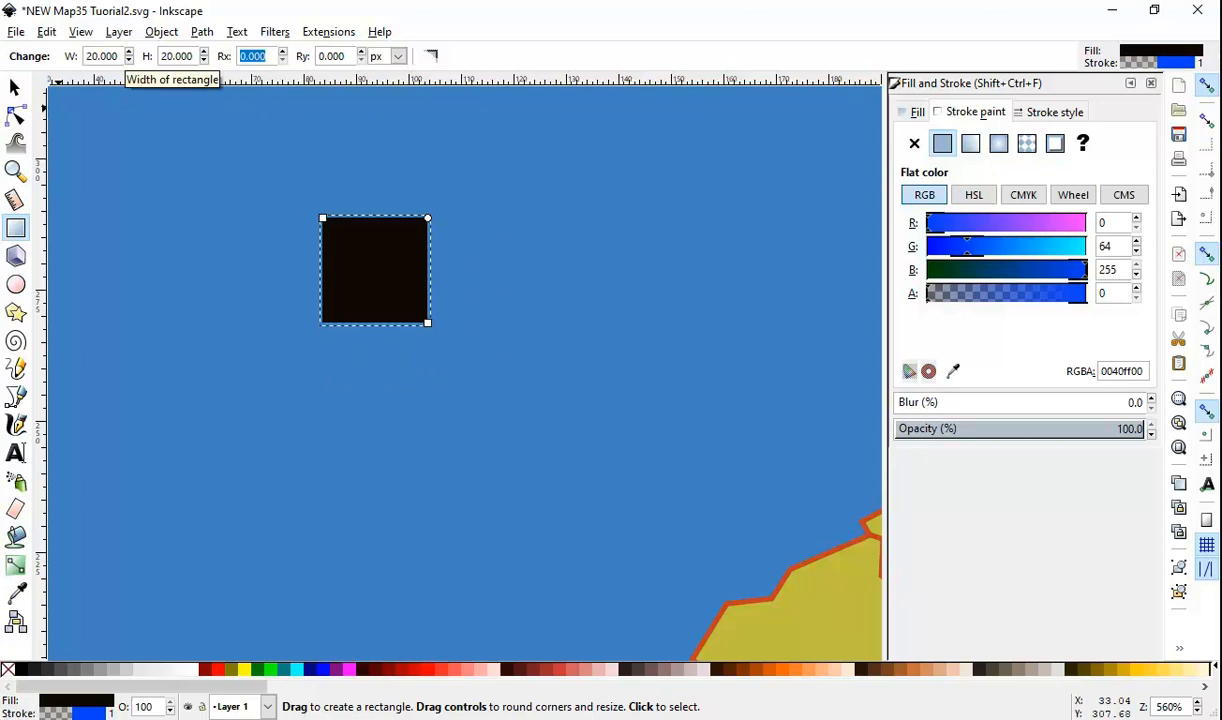
# Step: Resize the square to 18 px in both width and height
pyautogui.moveTo(99, 56); pyautogui.dragTo(119, 55)
pyautogui.write('18')
pyautogui.press('Tab')
pyautogui.write('18')
pyautogui.press('Tab')
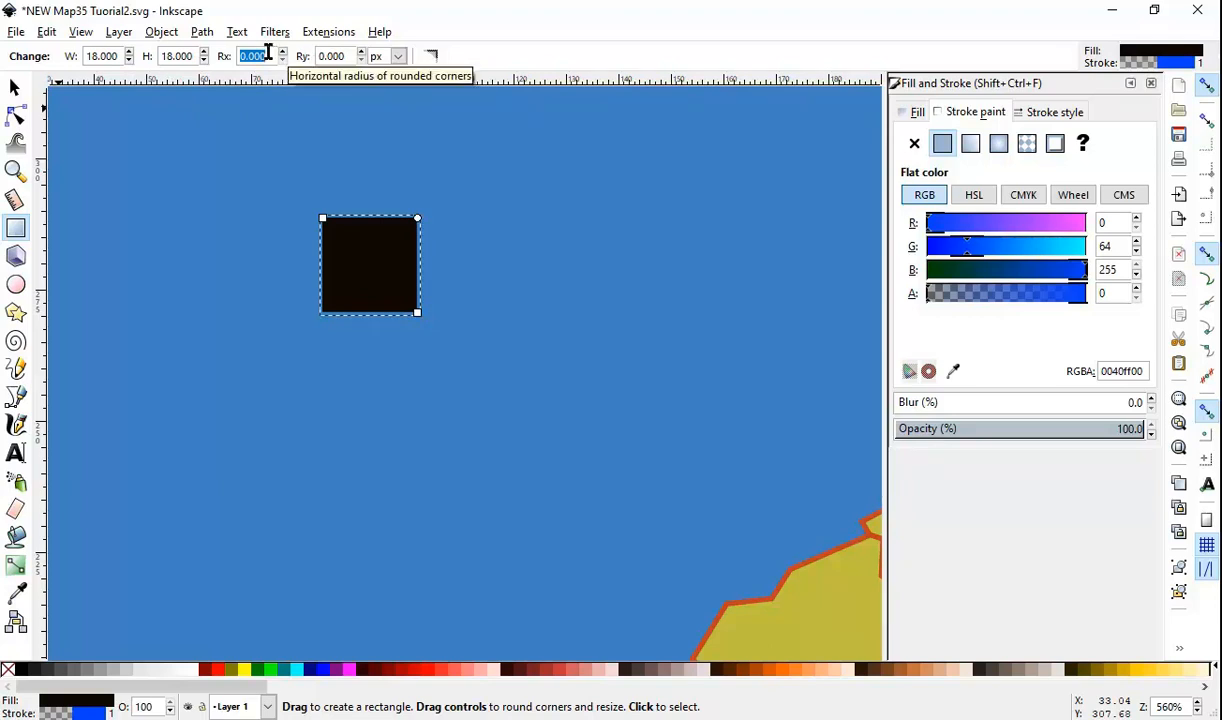
# Step: Round the square's corners with horizontal and vertical radii of 4 px
pyautogui.write('4')
pyautogui.press('Tab')
pyautogui.write('4')
pyautogui.press('Return')
pyautogui.click(14, 88)
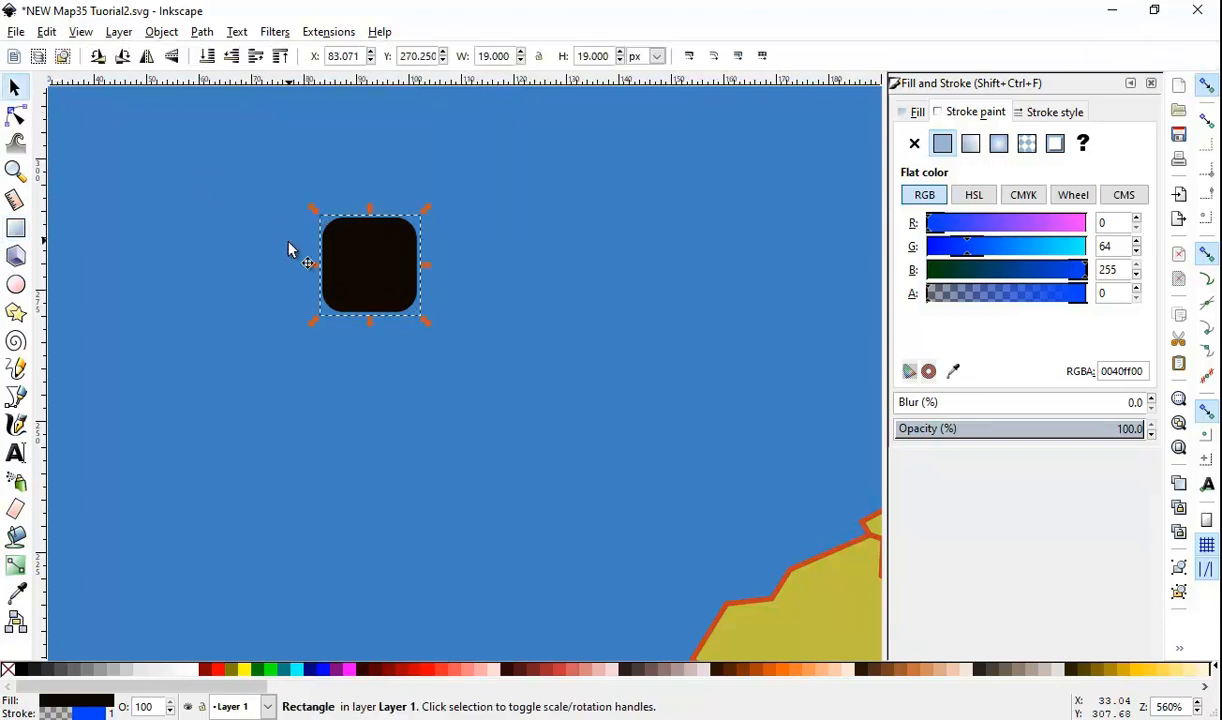
# Step: Place a copy of the rounded black square over the coastline north of the large bay, at about X 308, Y 265 px
pyautogui.keyDown('ctrl'); pyautogui.scroll(2, 336, 250); pyautogui.keyUp('ctrl')
pyautogui.moveTo(412, 323); pyautogui.dragTo(657, 315)
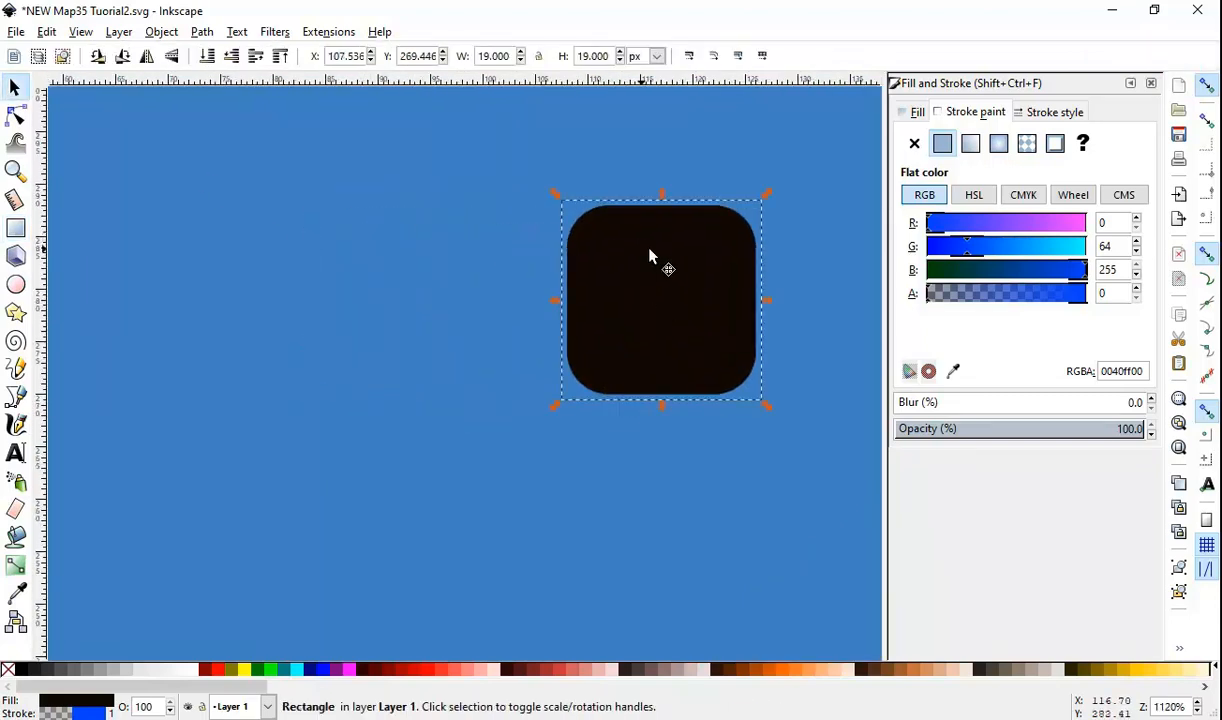
pyautogui.keyDown('ctrl'); pyautogui.scroll(-5, 364, 270); pyautogui.keyUp('ctrl')
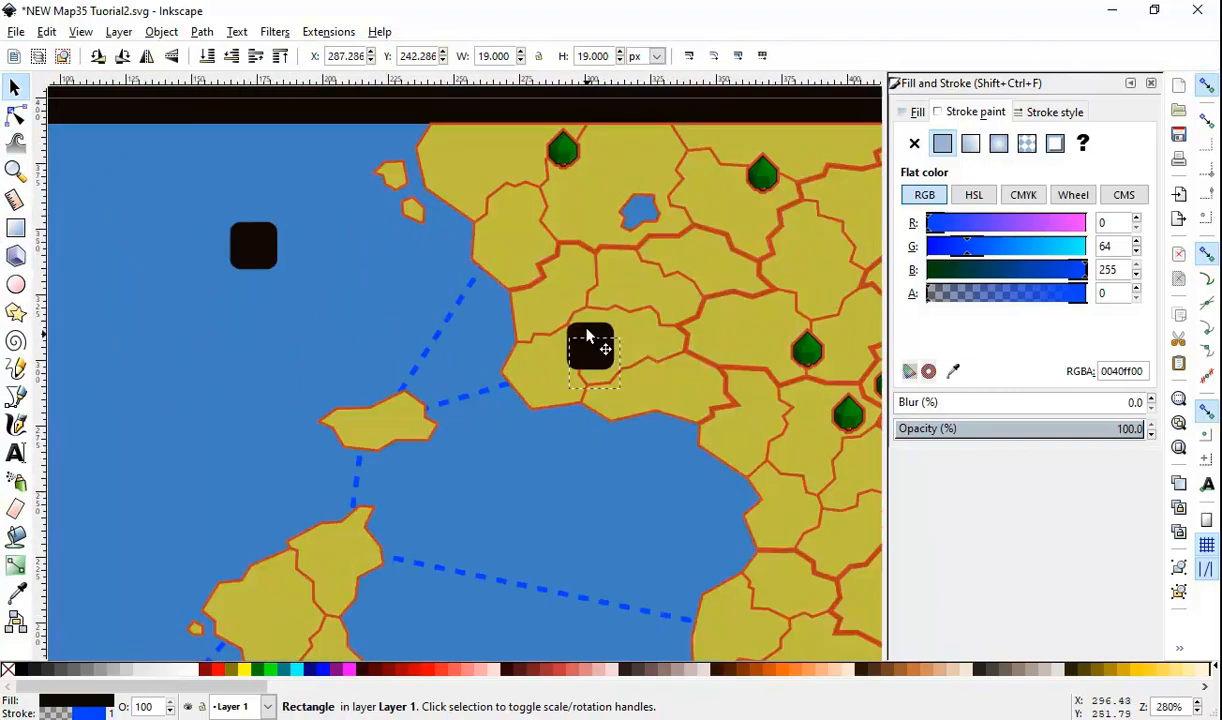
pyautogui.moveTo(593, 355); pyautogui.dragTo(624, 350)
pyautogui.keyDown('ctrl'); pyautogui.scroll(4, 622, 436); pyautogui.keyUp('ctrl')
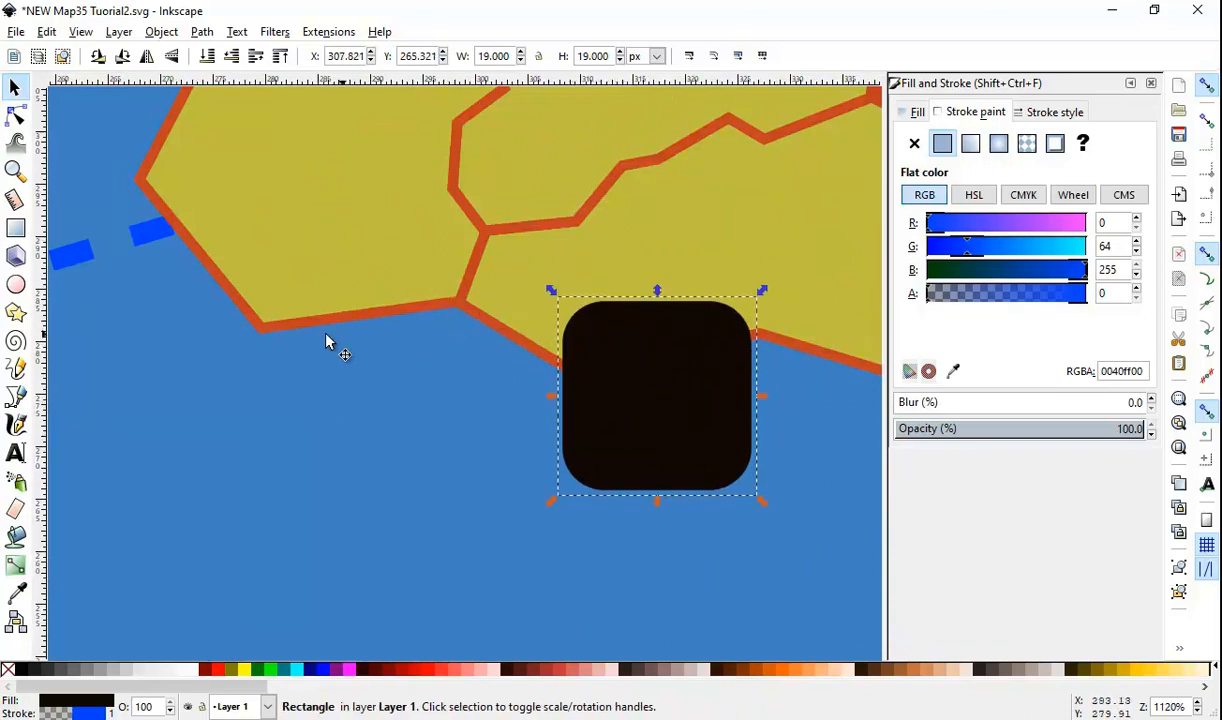
pyautogui.keyDown('ctrl'); pyautogui.scroll(-4, 450, 363); pyautogui.keyUp('ctrl')
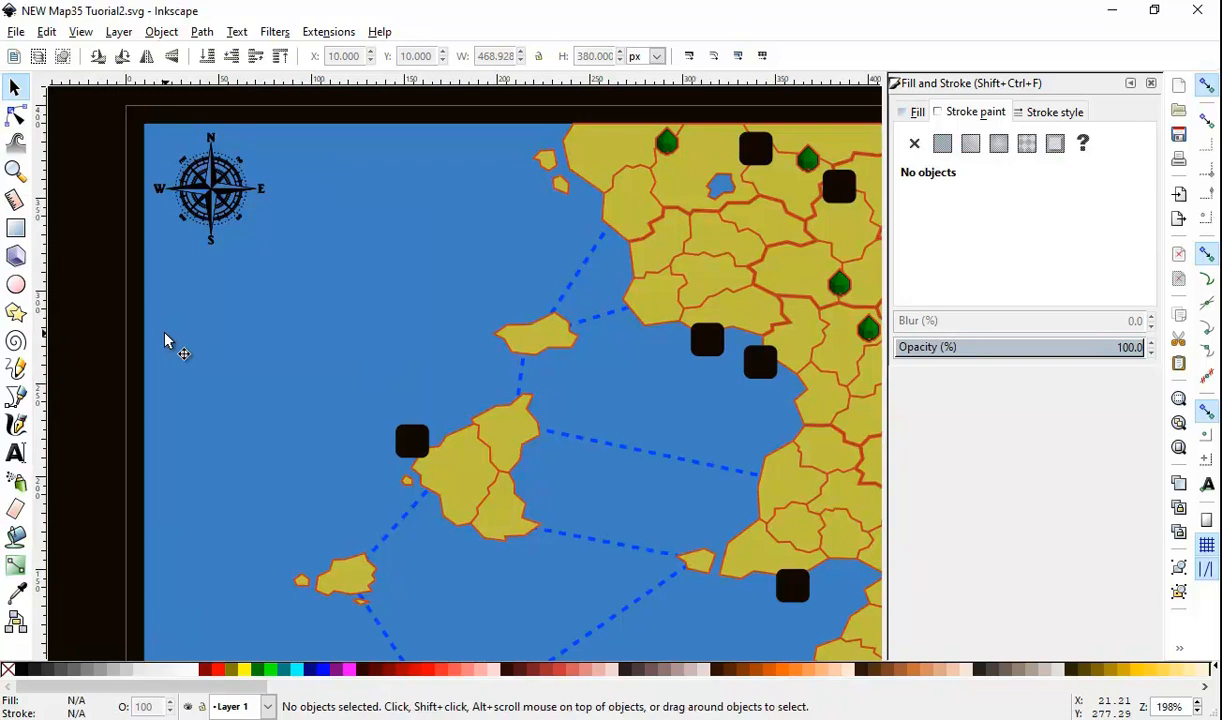
# Step: Open Object Properties and close the Fill and Stroke dialog
pyautogui.click(170, 38)
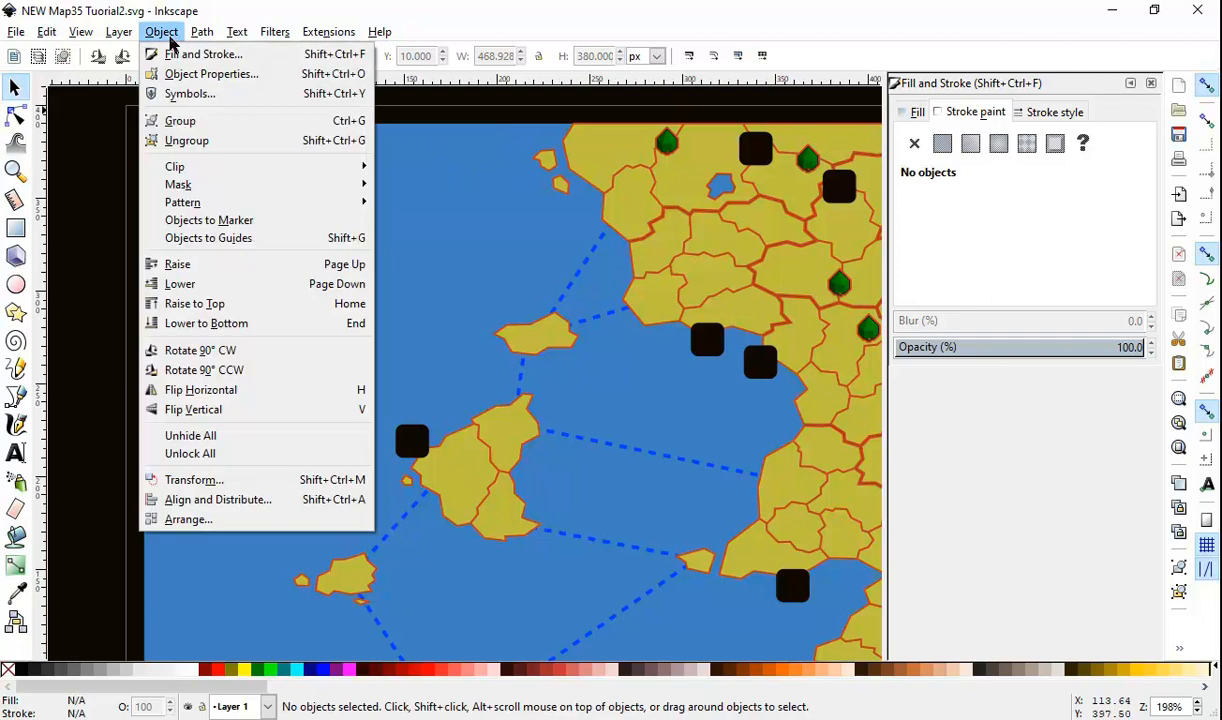
pyautogui.click(180, 72)
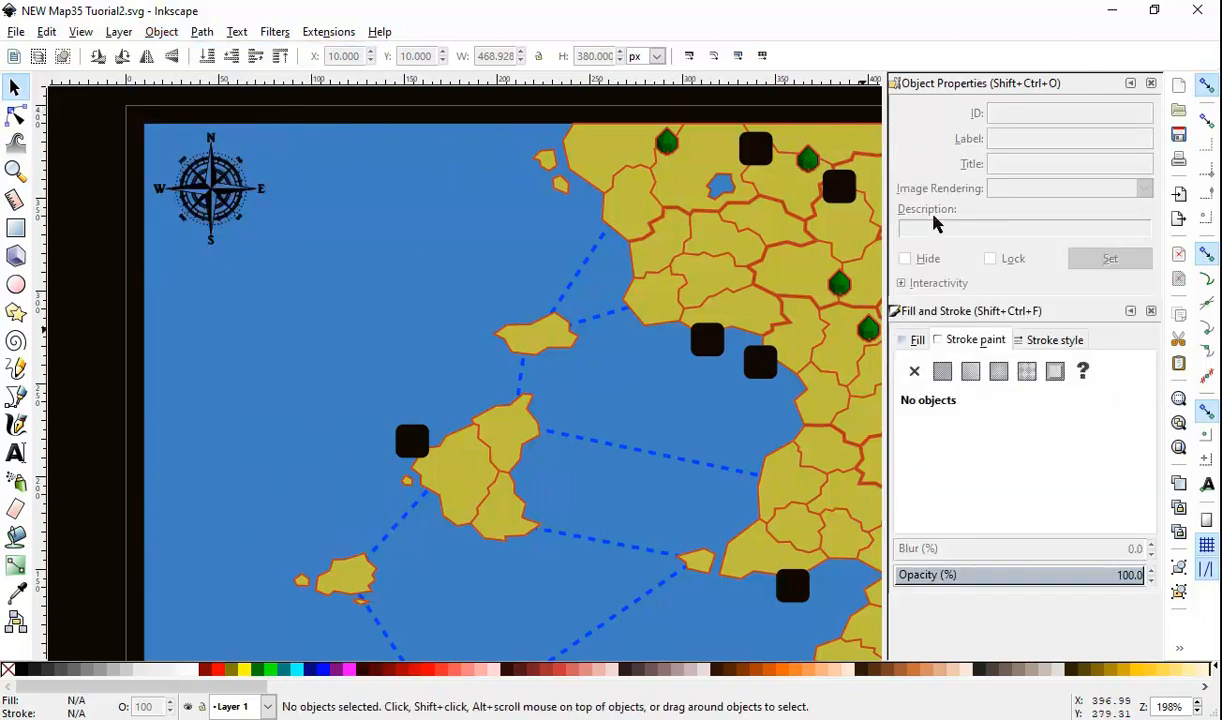
pyautogui.click(156, 36)
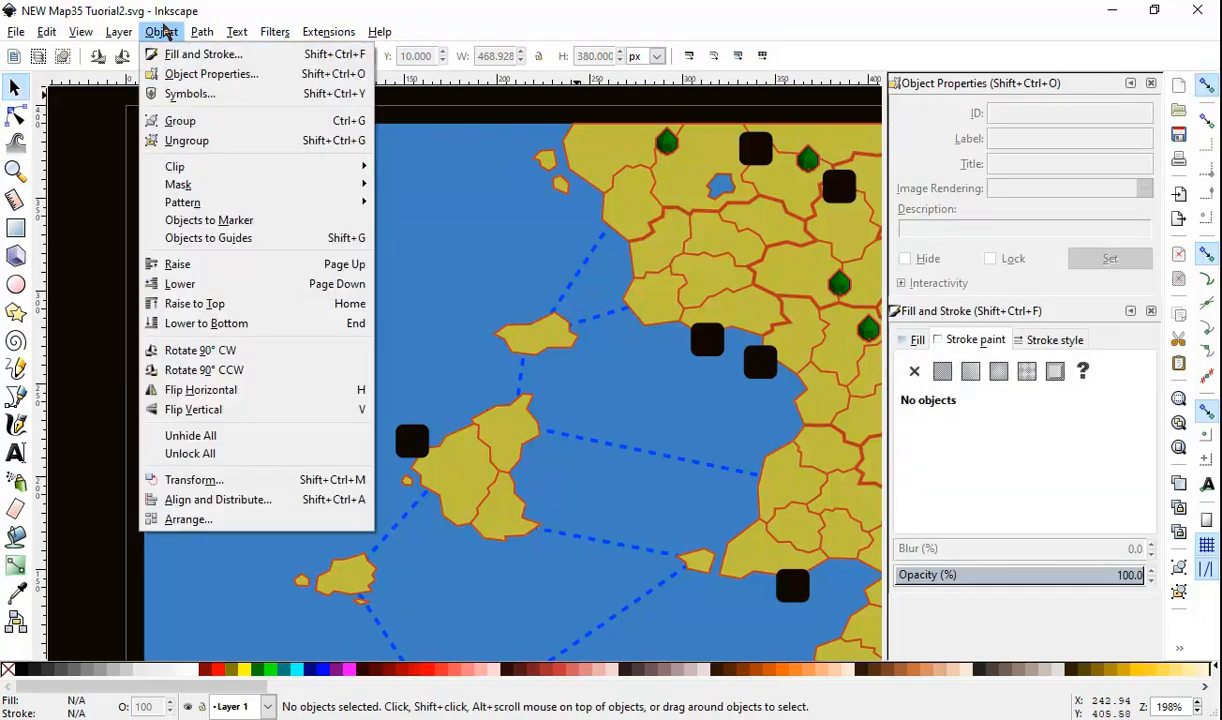
pyautogui.click(160, 37)
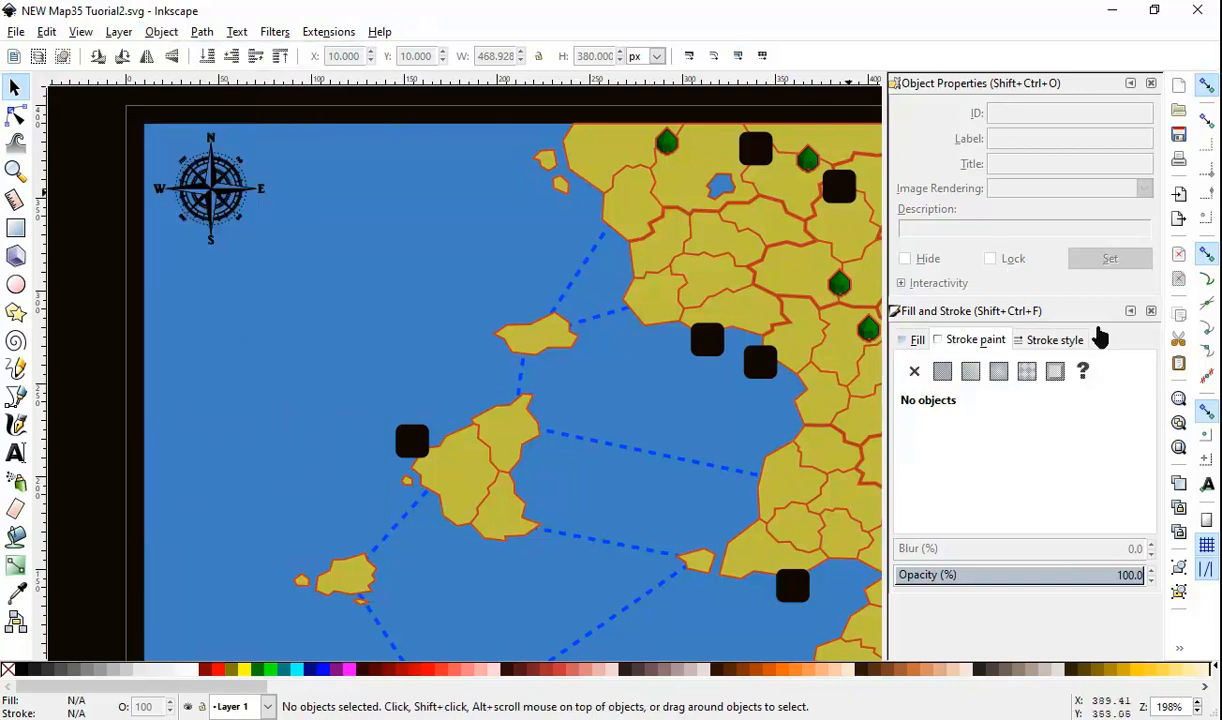
pyautogui.click(1151, 311)
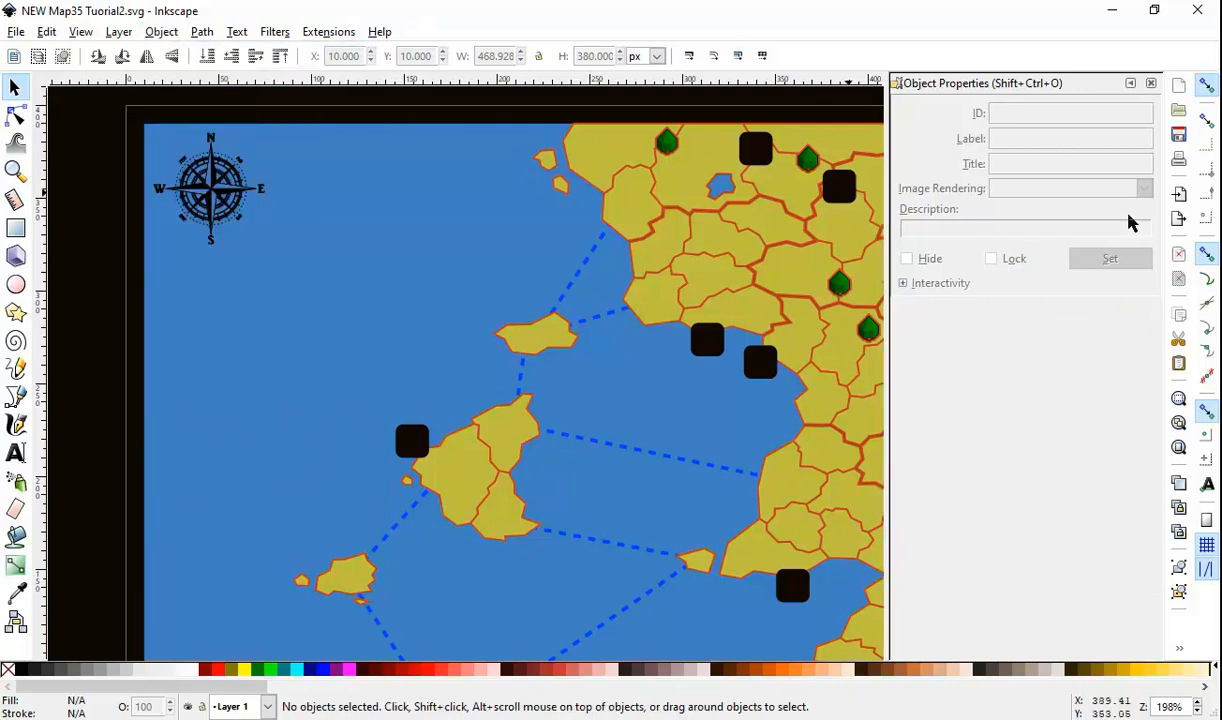
# Step: Combine the northwest corner territory and its two offshore islets into one path, test it with a short move and undo that move
pyautogui.click(600, 164)
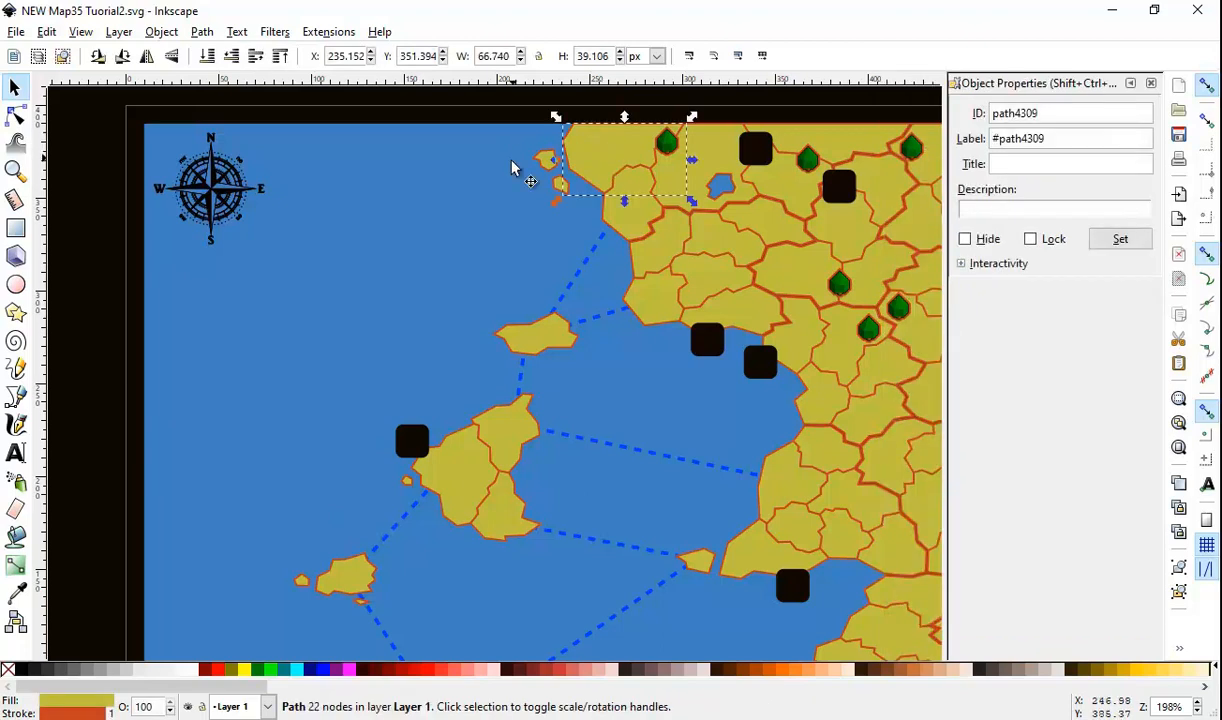
pyautogui.click(560, 188)
pyautogui.click(559, 186)
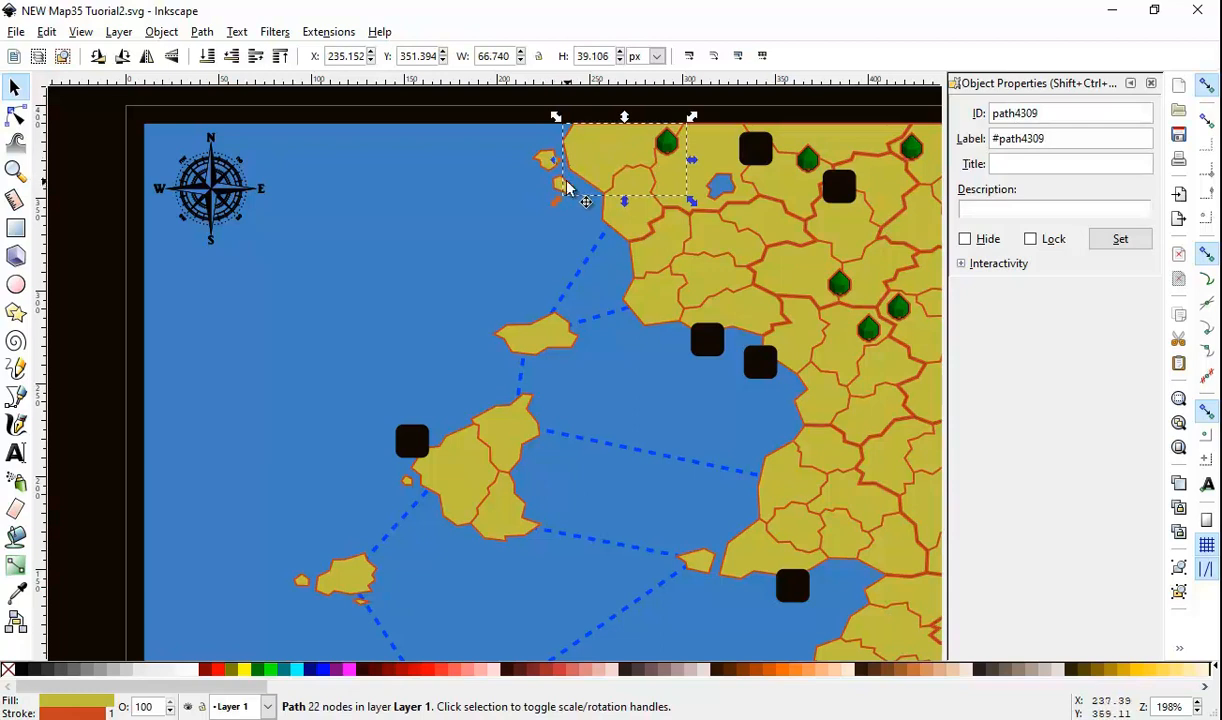
pyautogui.keyDown('ctrl'); pyautogui.scroll(3, 600, 200); pyautogui.keyUp('ctrl')
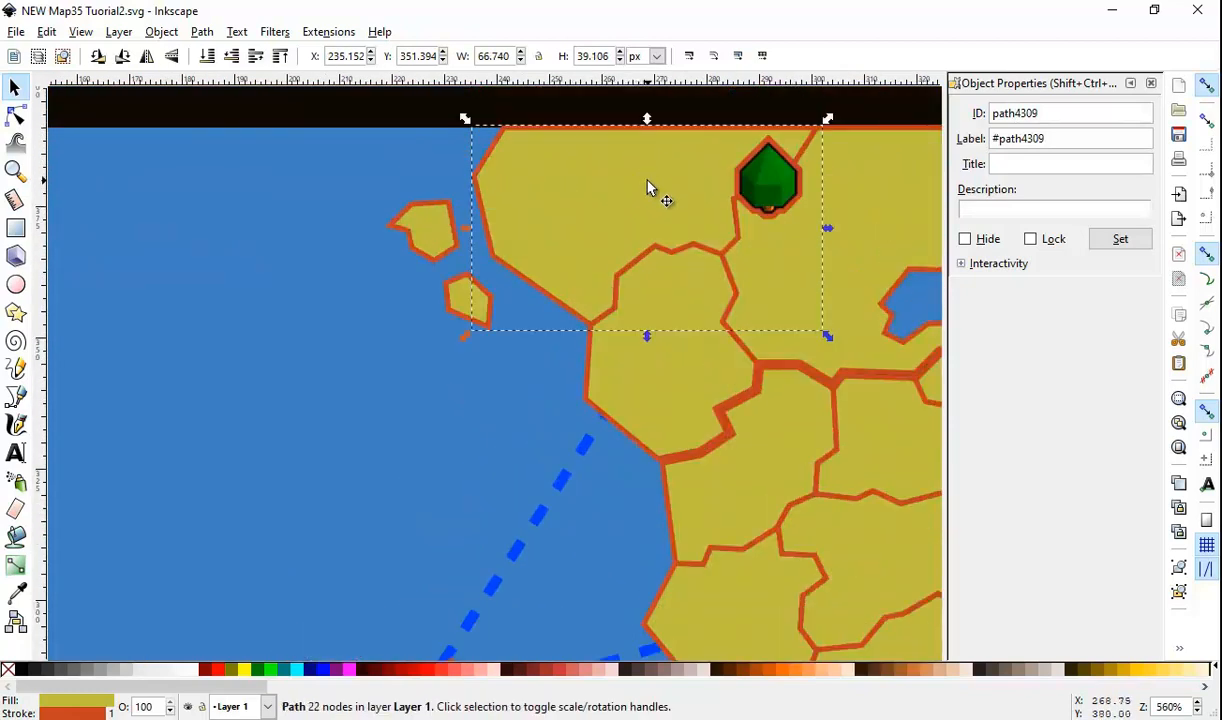
pyautogui.hotkey('ctrl', 'z')
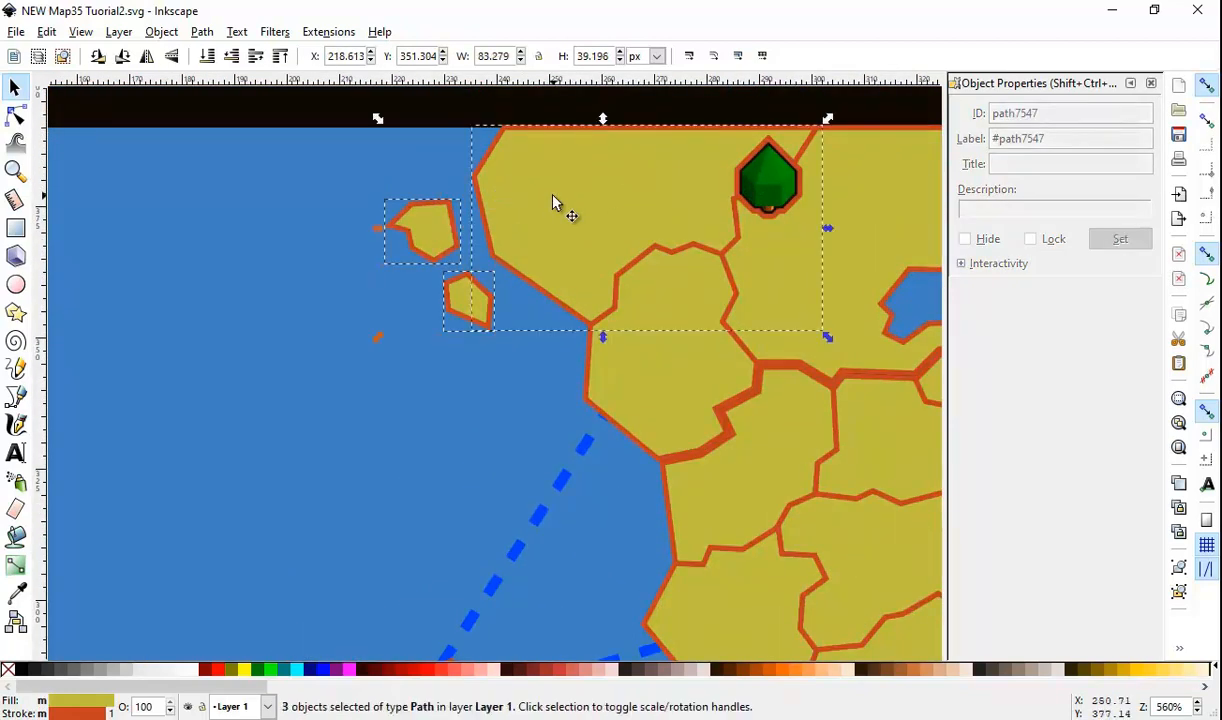
pyautogui.hotkey('ctrl', 'k')
pyautogui.moveTo(551, 195)
pyautogui.mouseDown()
pyautogui.moveTo(502, 213)
pyautogui.moveTo(527, 228)
pyautogui.mouseUp()
pyautogui.hotkey('ctrl', 'z')
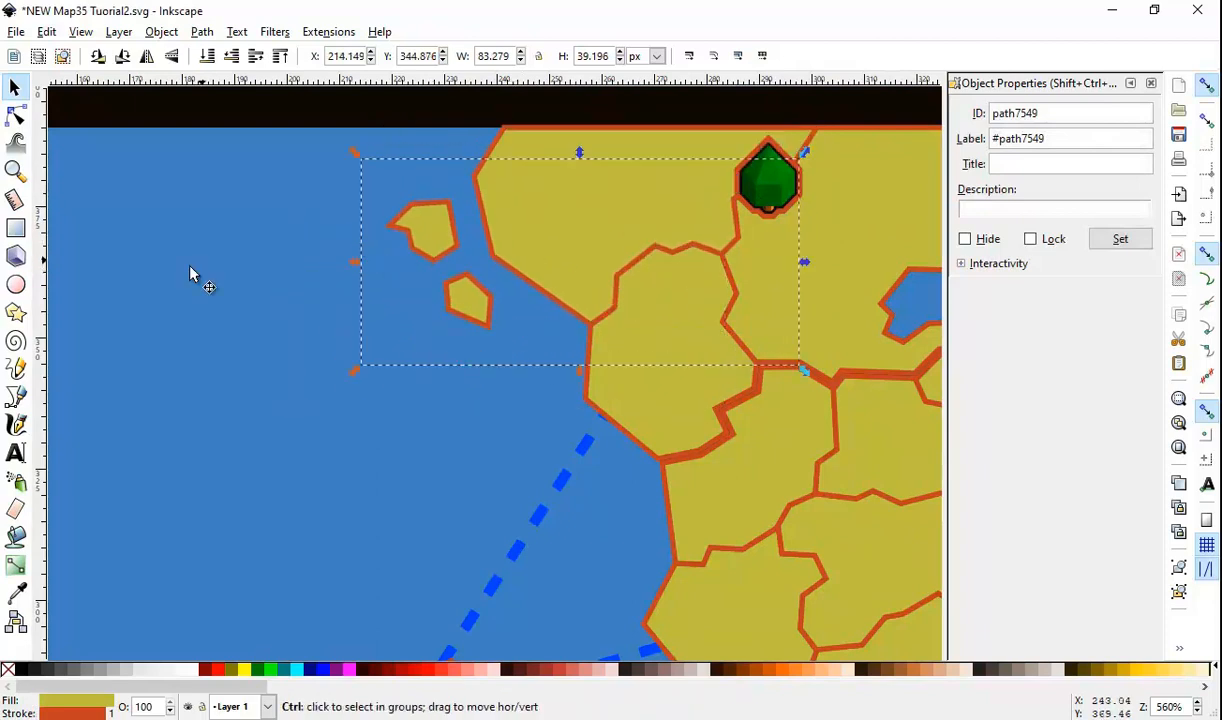
# Step: Try dividing the combined northwest territory with a three-point angled line drawn across its southern edge
pyautogui.click(15, 370)
pyautogui.click(548, 332)
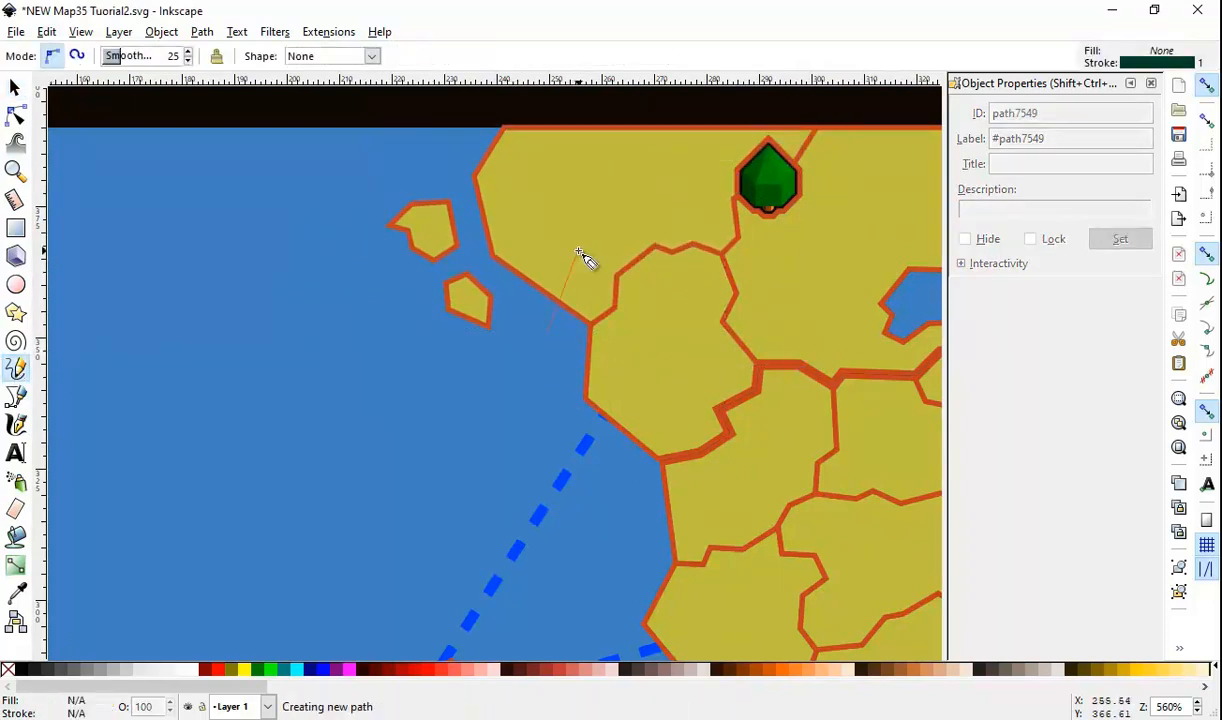
pyautogui.doubleClick(579, 250)
pyautogui.click(669, 287)
pyautogui.press('s')
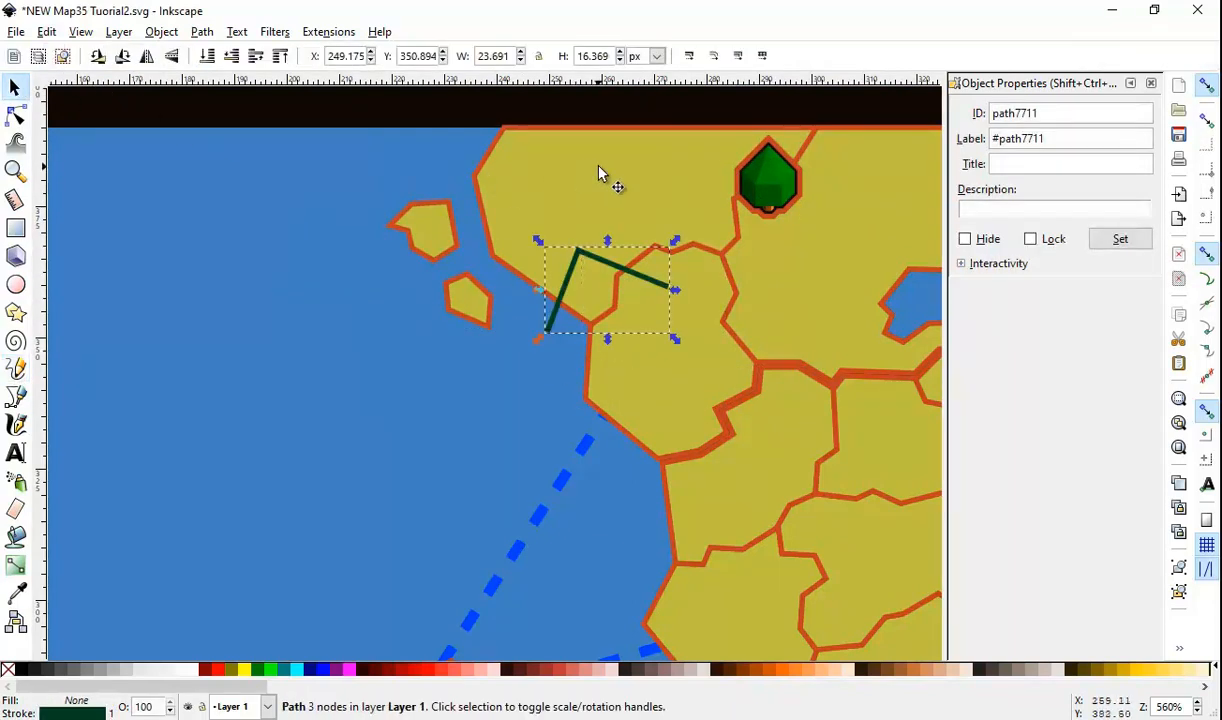
pyautogui.keyDown('shift'); pyautogui.click(620, 203); pyautogui.keyUp('shift')
pyautogui.hotkey('ctrl', '/')
# Step: Try moving the separated northern islet away, and undo the move and the division to restore the combined territory
pyautogui.click(425, 222)
pyautogui.moveTo(425, 222); pyautogui.dragTo(306, 267)
pyautogui.hotkey('ctrl', 'z')
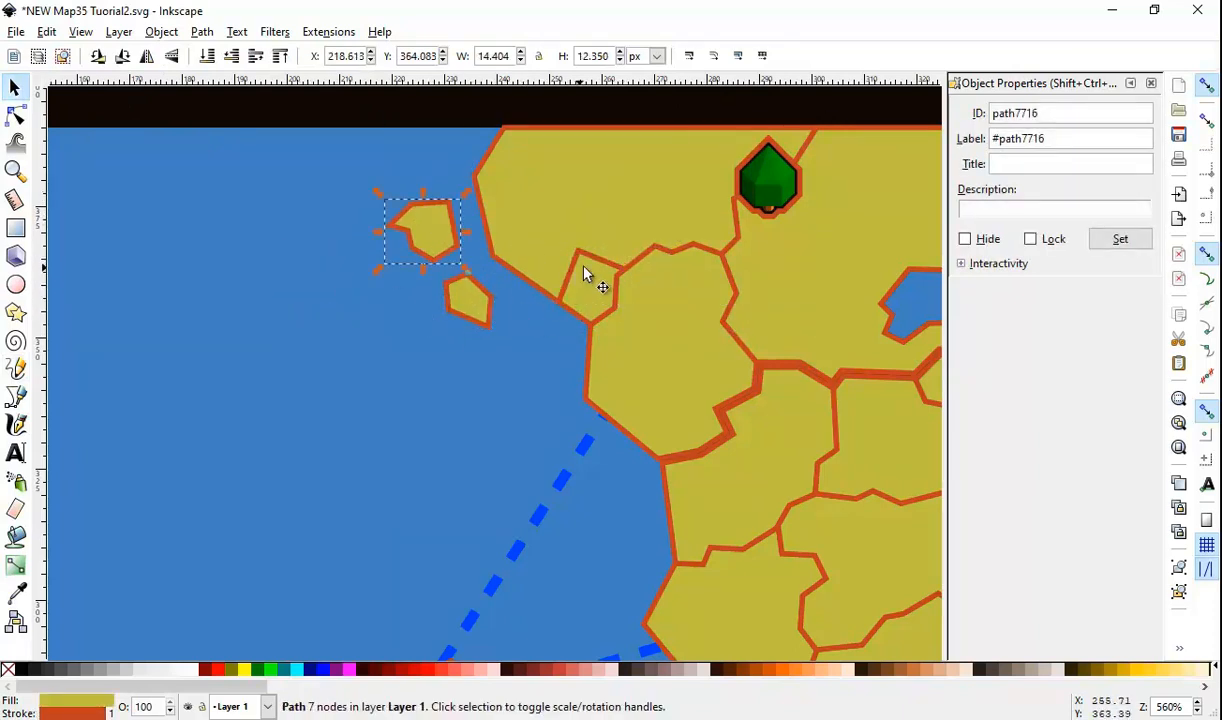
pyautogui.hotkey('ctrl', 'z')
pyautogui.click(597, 268)
pyautogui.press('Delete')
pyautogui.moveTo(606, 245); pyautogui.dragTo(633, 265)
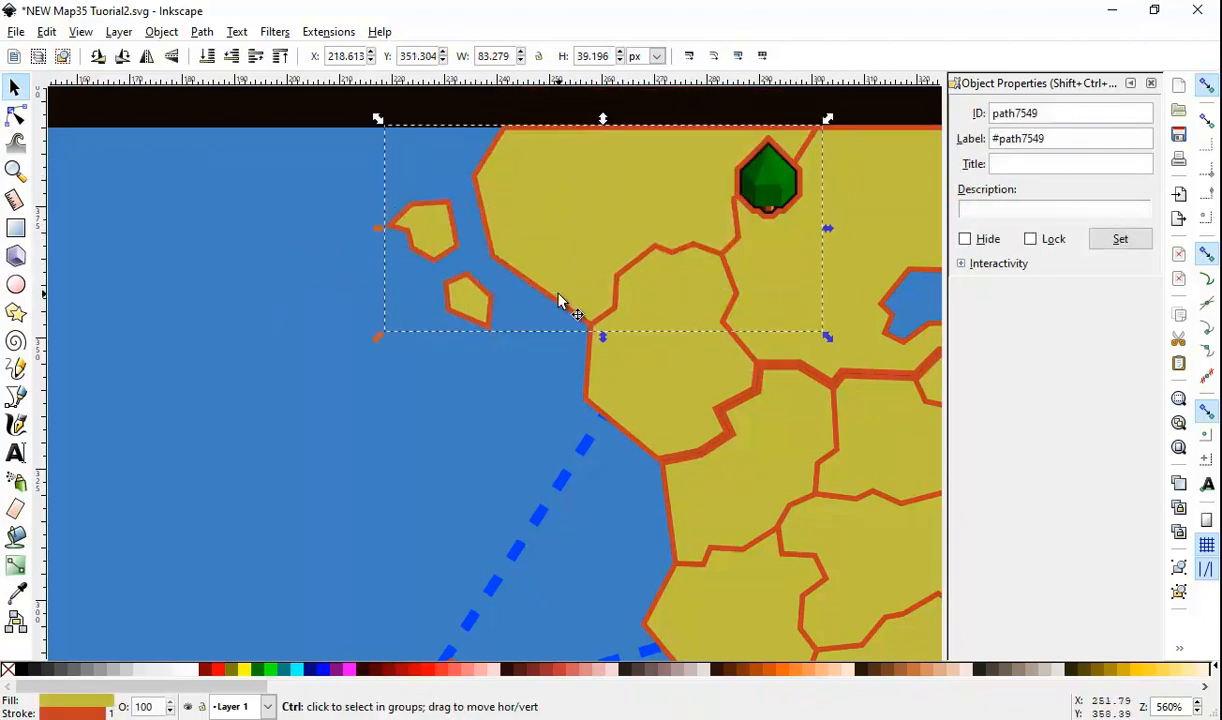
# Step: Examine the islands and coastal territories across the map, checking which islets are combined with a larger territory
pyautogui.keyDown('ctrl'); pyautogui.scroll(-3, 559, 300); pyautogui.keyUp('ctrl')
pyautogui.scroll(-3, 606, 360)
pyautogui.scroll(-2, 724, 448)
pyautogui.moveTo(660, 436); pyautogui.dragTo(661, 438)
pyautogui.click(410, 345)
pyautogui.scroll(-5, 585, 425)
pyautogui.hscroll(5, 730, 420)
pyautogui.click(648, 339)
pyautogui.hscroll(5, 815, 437)
pyautogui.scroll(7, 451, 354)
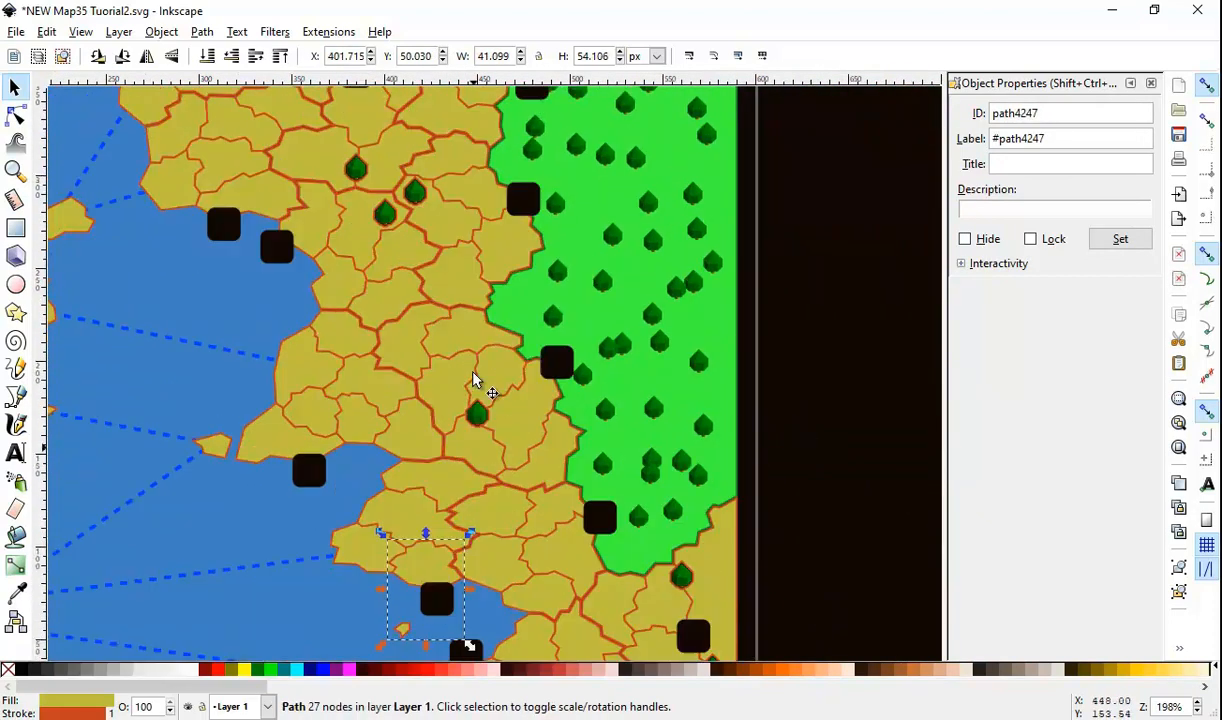
pyautogui.hscroll(-3, 430, 300)
pyautogui.hscroll(-3, 440, 290)
pyautogui.scroll(2, 404, 227)
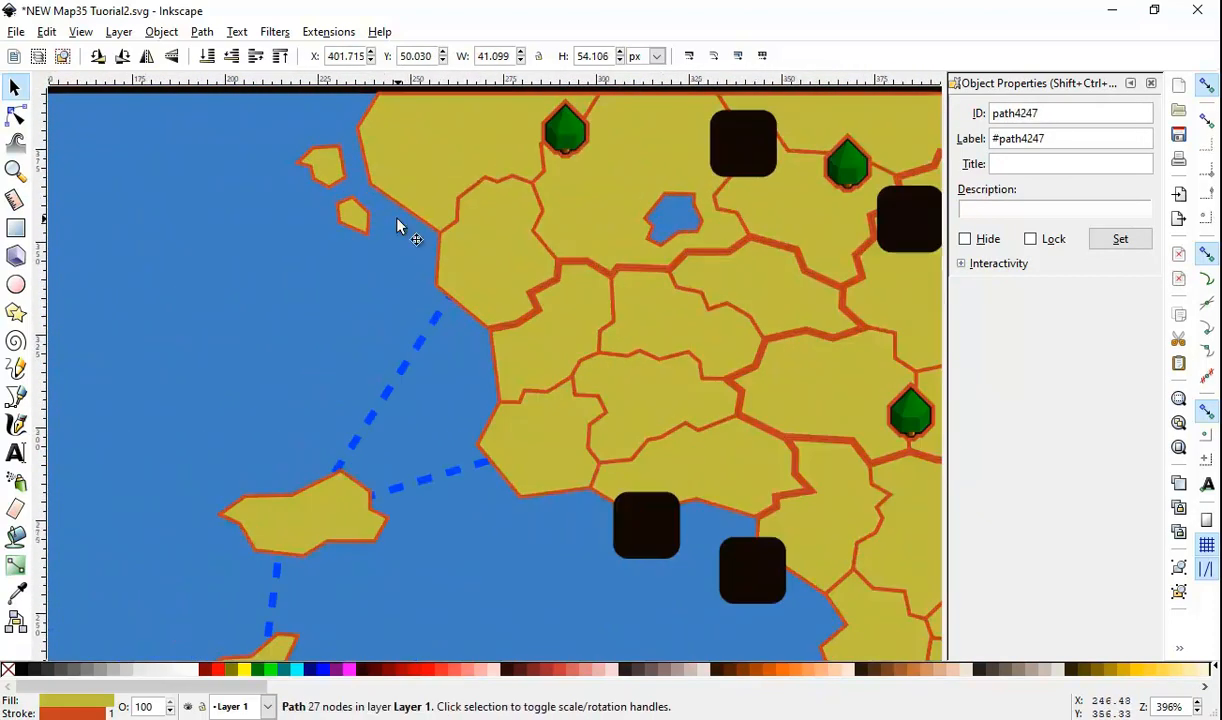
# Step: Set the ID of the combined northwest territory to Territory_1 and save the file
pyautogui.click(395, 210)
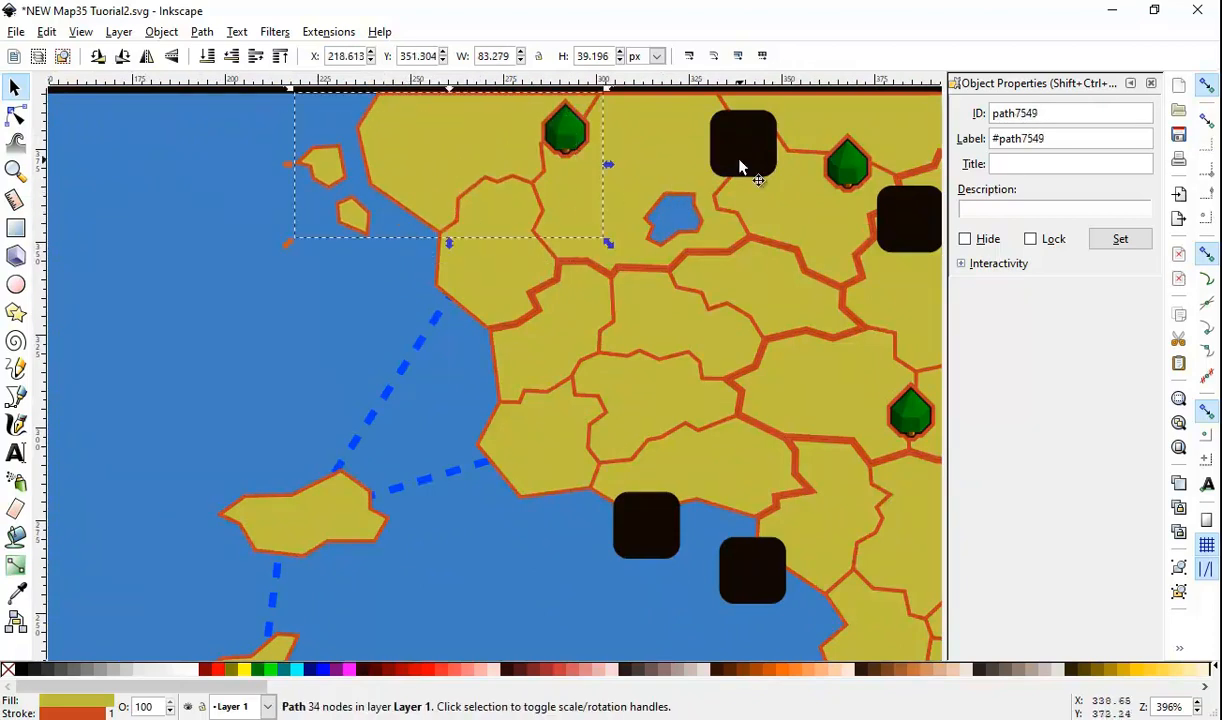
pyautogui.moveTo(1043, 111); pyautogui.dragTo(962, 117)
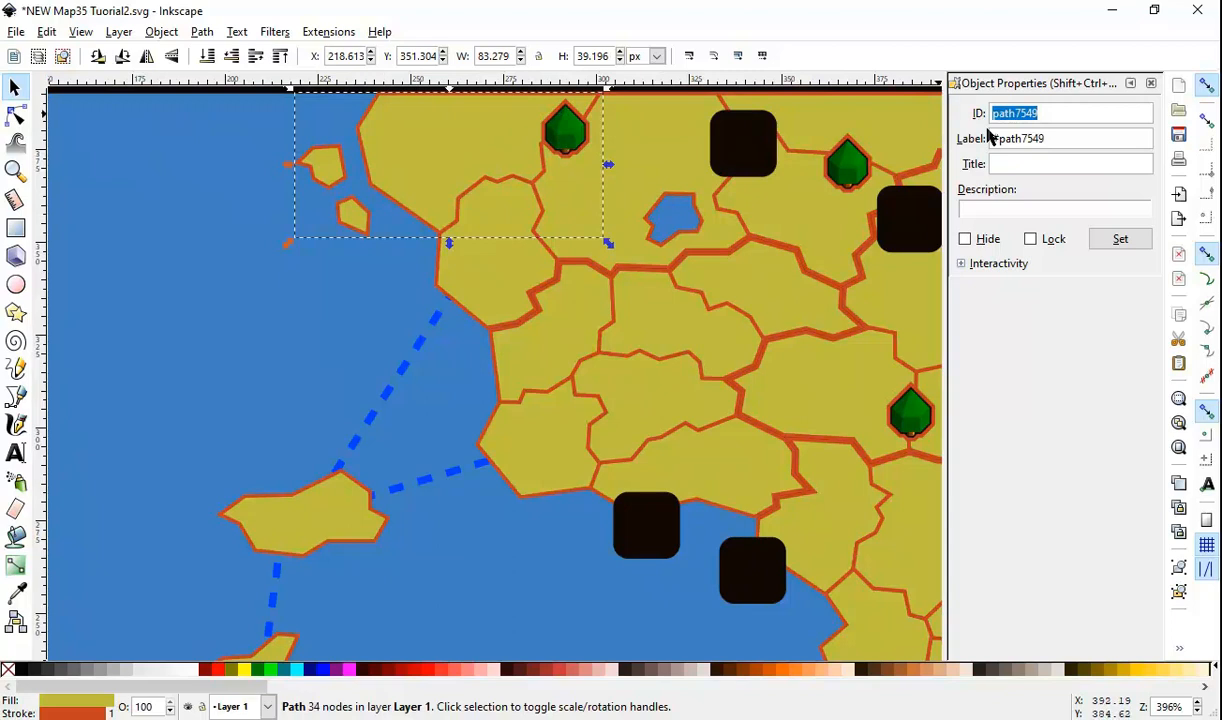
pyautogui.write('Territory_1')
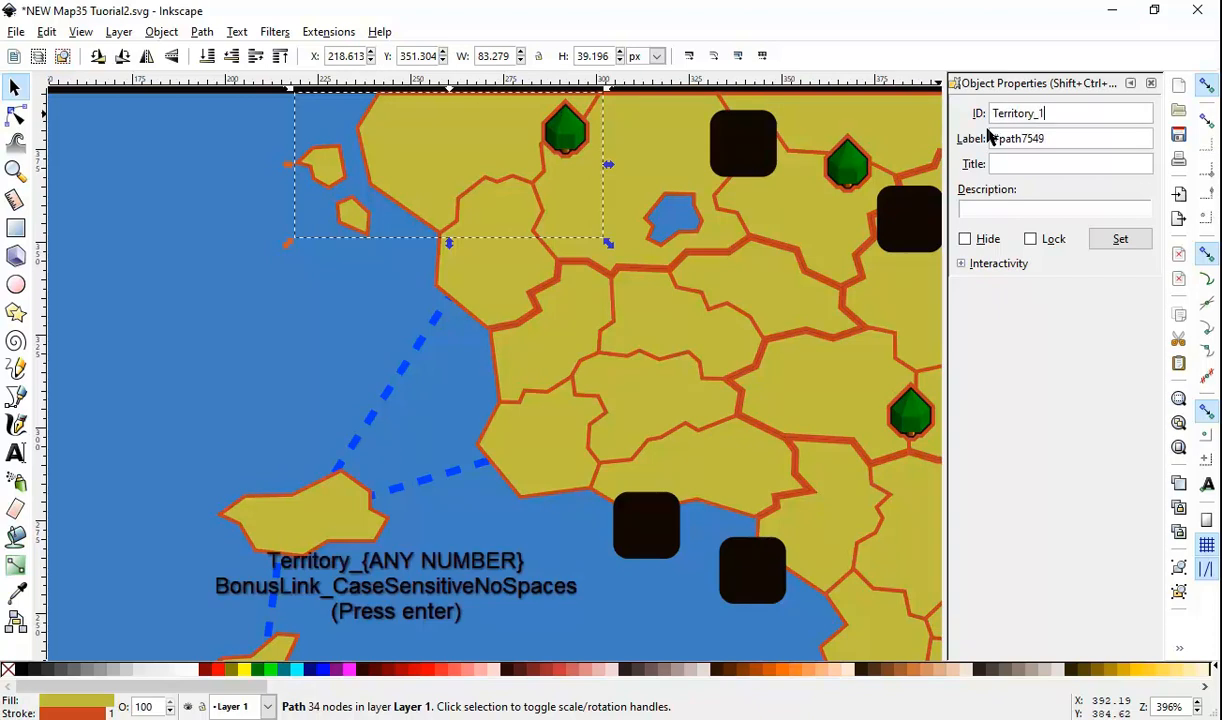
pyautogui.hotkey('ctrl', 's')
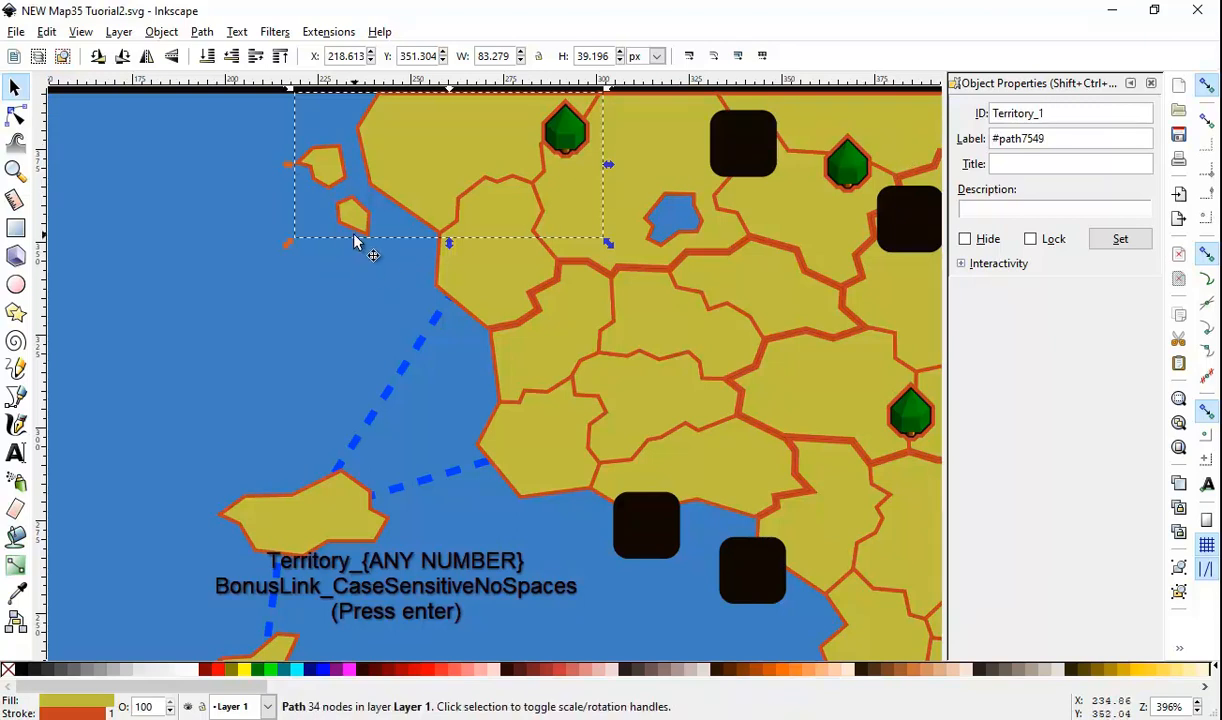
# Step: Set the ID of the coastal territory just south of the northwest territory to Territory_2, reusing the copied Territory_1 ID
pyautogui.hotkey('ctrl', 's')
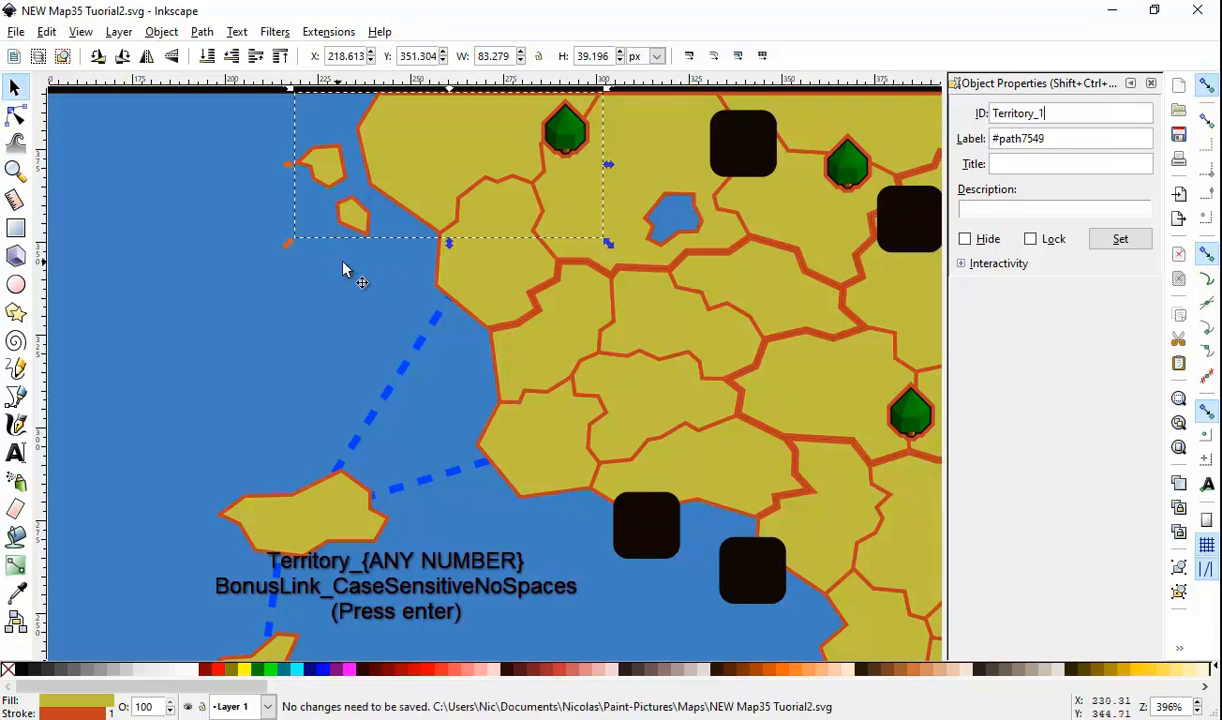
pyautogui.scroll(4, 400, 259)
pyautogui.moveTo(1044, 113); pyautogui.dragTo(914, 113)
pyautogui.hotkey('ctrl', 'c')
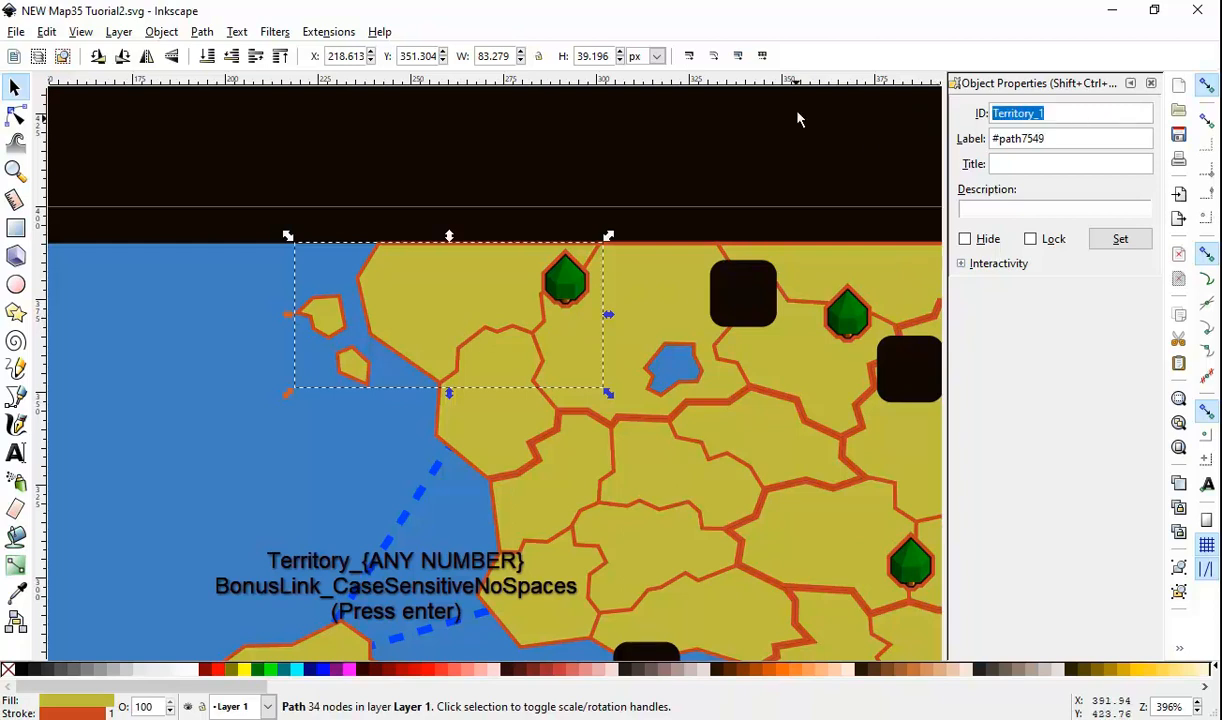
pyautogui.click(500, 387)
pyautogui.click(453, 300)
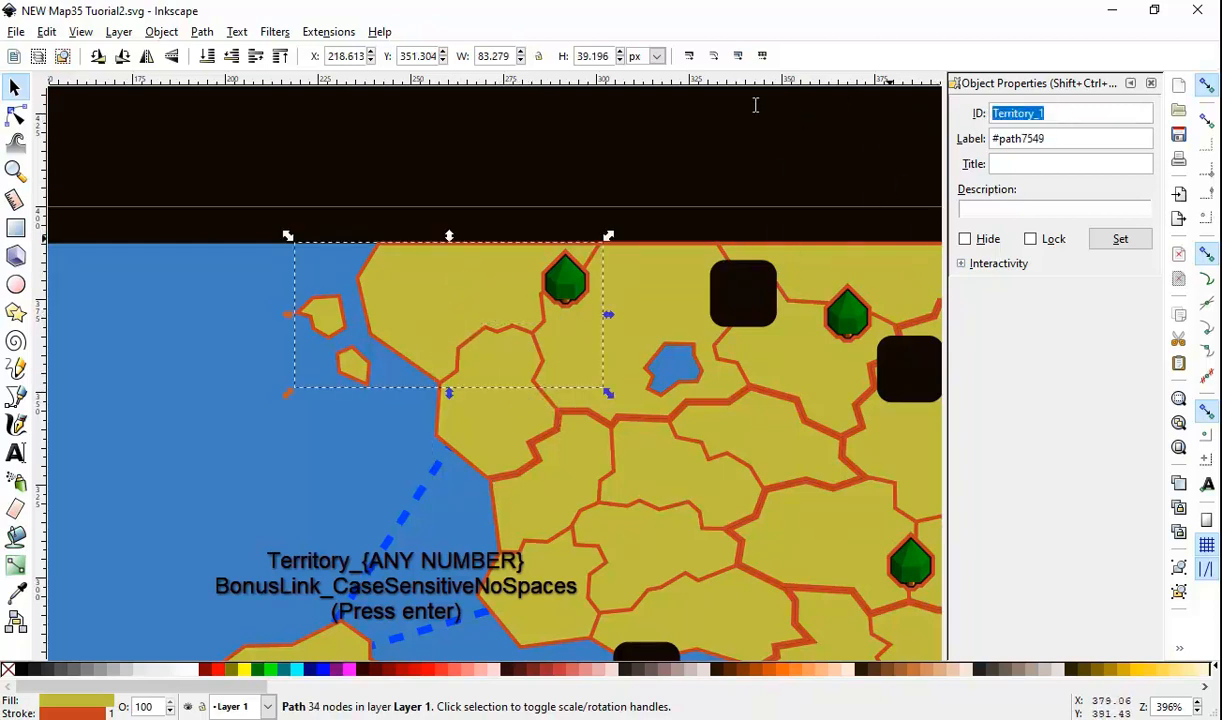
pyautogui.click(485, 345)
pyautogui.moveTo(1082, 118); pyautogui.dragTo(592, 78)
pyautogui.hotkey('ctrl', 'v')
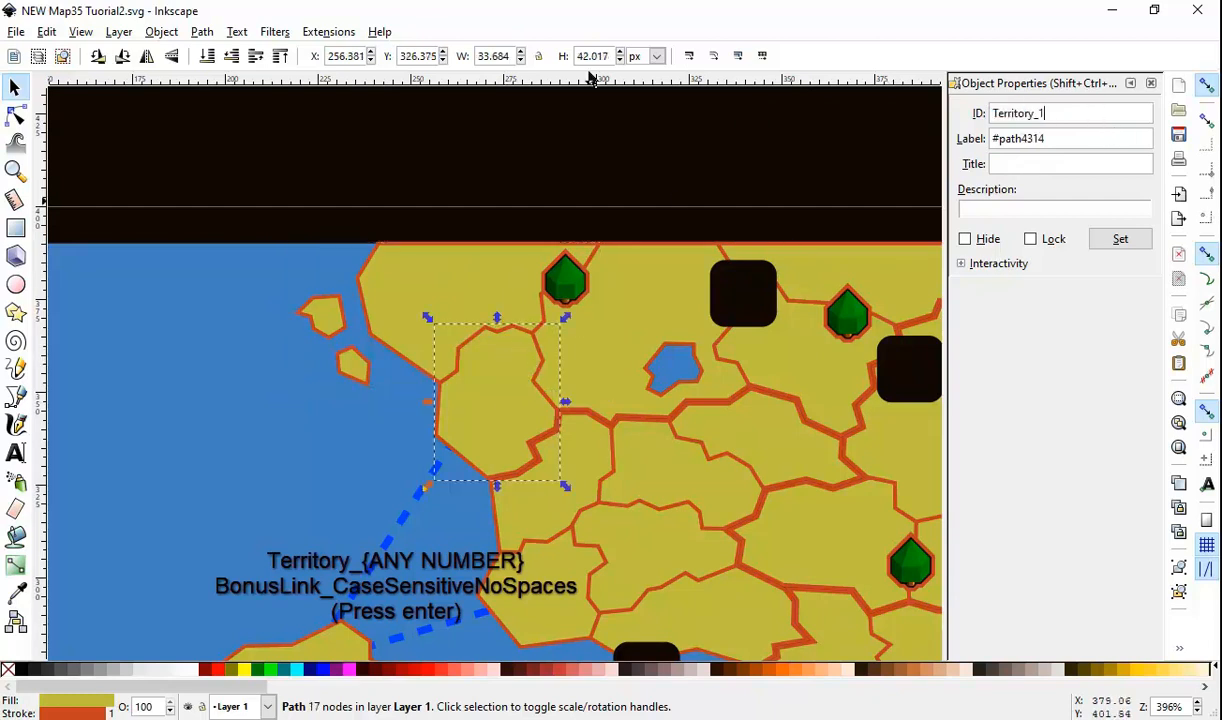
pyautogui.write('2')
pyautogui.press('Return')
# Step: Set the ID of the northern territory surrounding the small lake to Territory_3
pyautogui.click(603, 358)
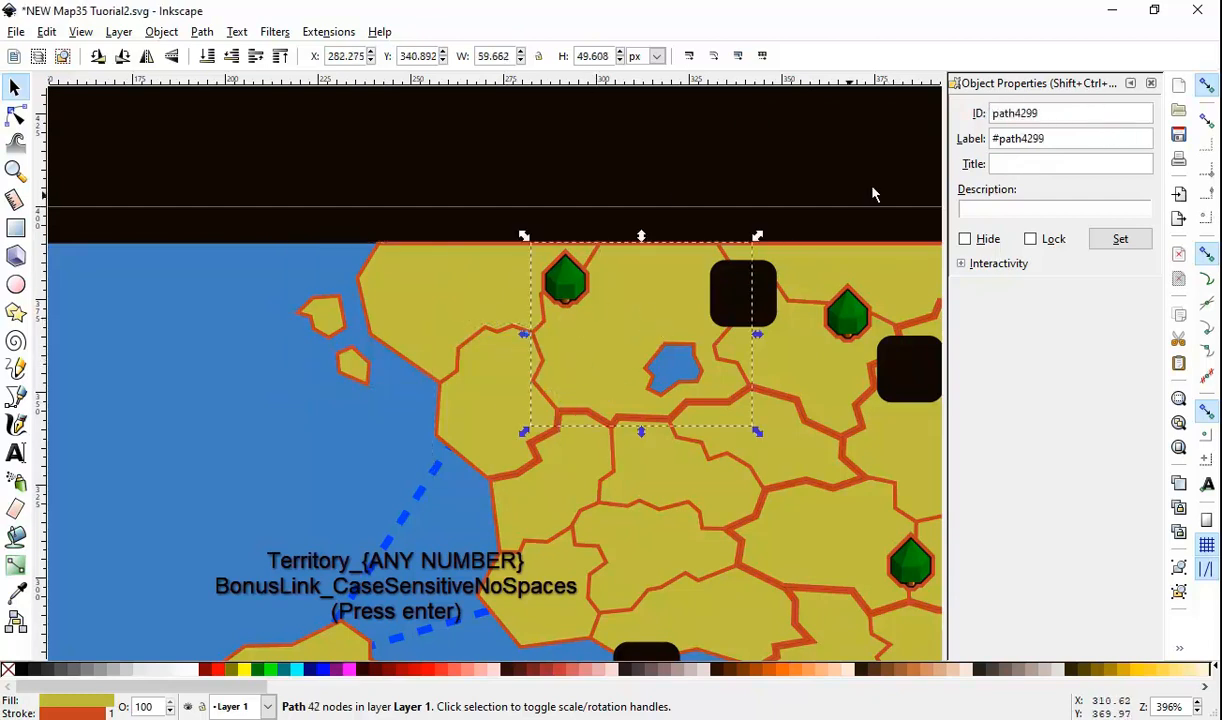
pyautogui.moveTo(1077, 110); pyautogui.dragTo(930, 106)
pyautogui.hotkey('ctrl', 'v')
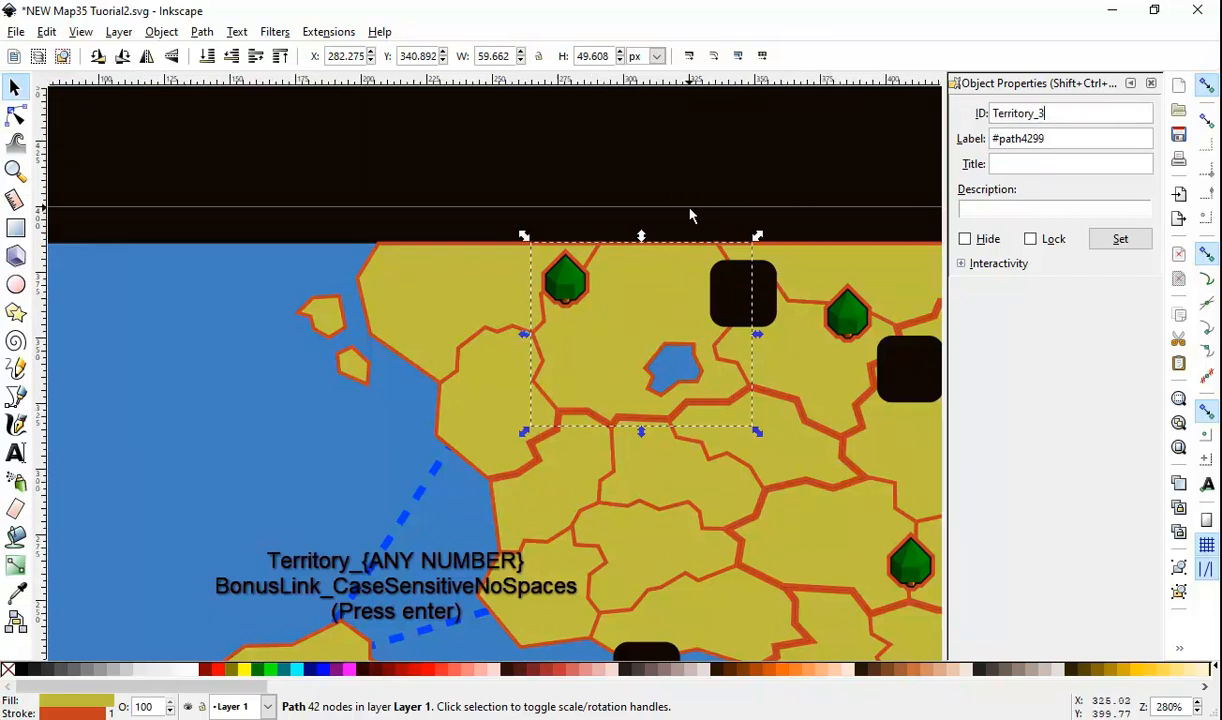
# Step: Set the ID of the black rounded box east of the northern lake to BonusLink_North
pyautogui.scroll(-1, 690, 213)
pyautogui.scroll(-2, 679, 264)
pyautogui.click(732, 204)
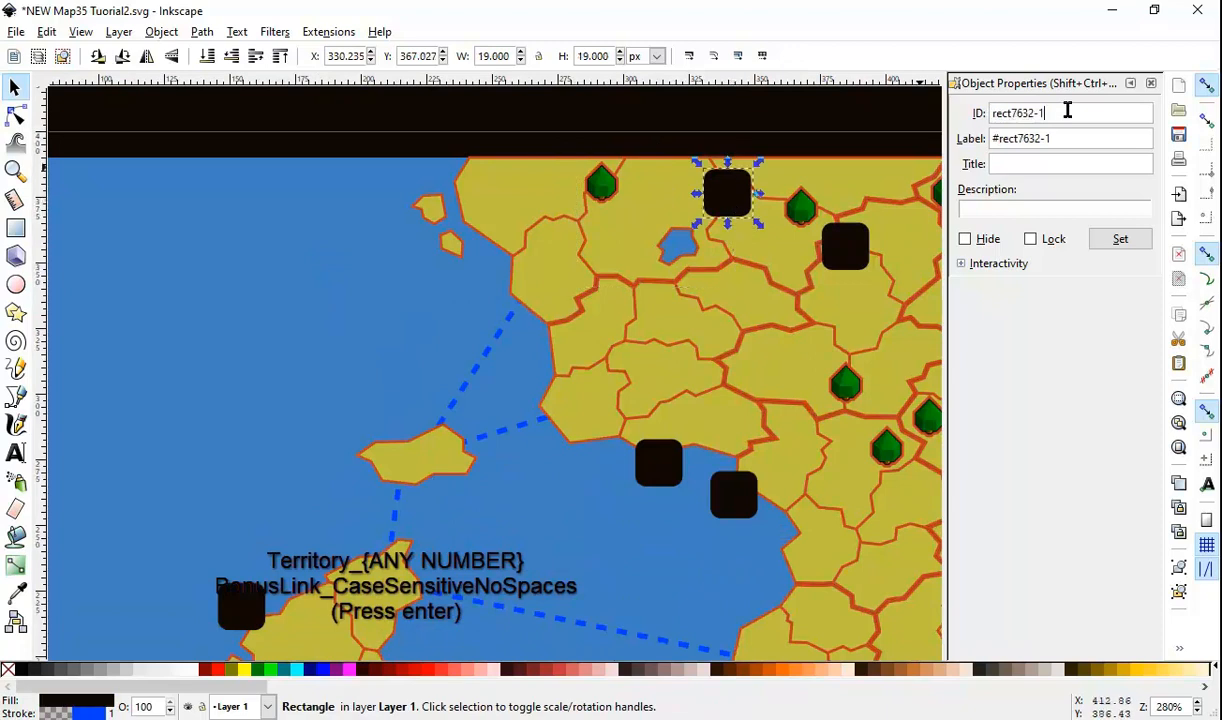
pyautogui.moveTo(1064, 112); pyautogui.dragTo(859, 115)
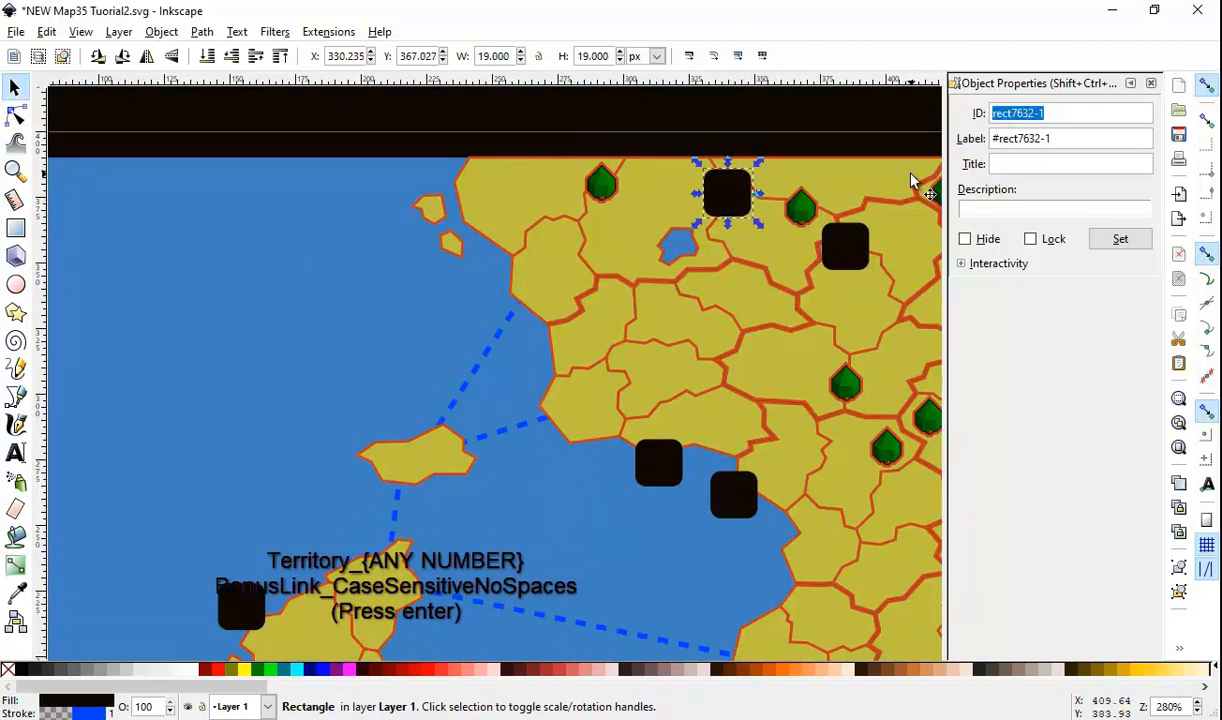
pyautogui.write('BonusLink_North')
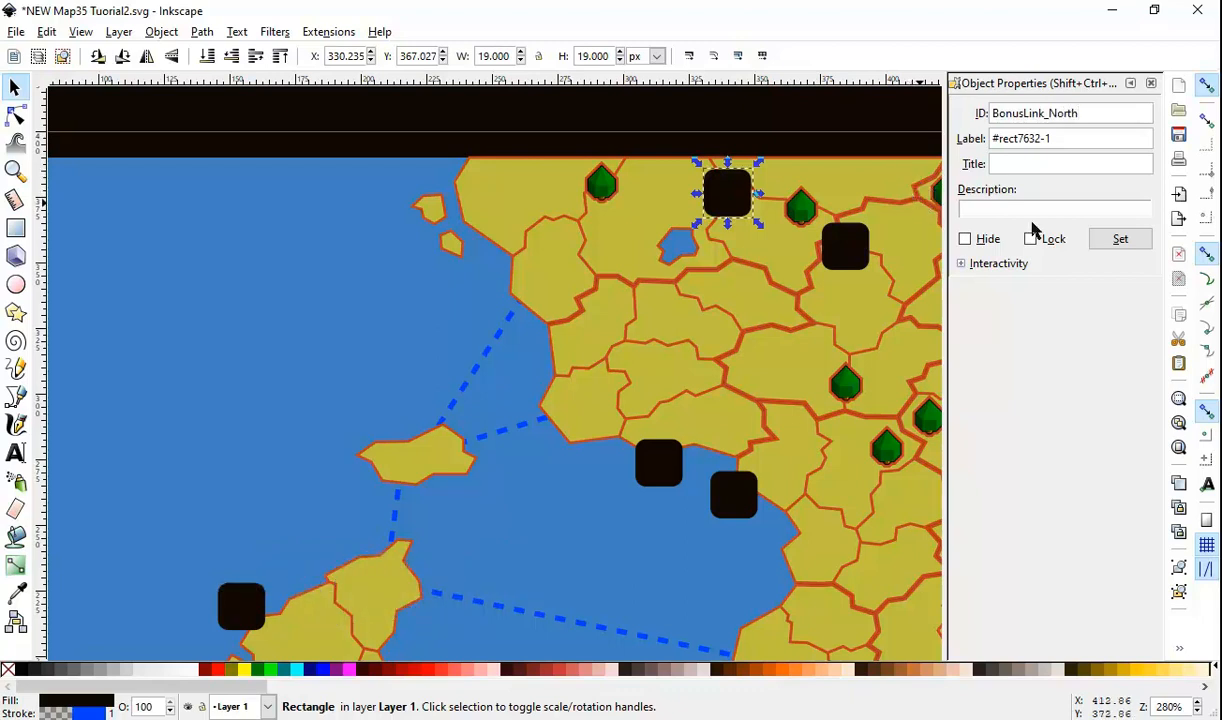
pyautogui.moveTo(1076, 112); pyautogui.dragTo(814, 97)
pyautogui.doubleClick(1075, 110)
pyautogui.click(1094, 112)
pyautogui.moveTo(1102, 112); pyautogui.dragTo(922, 125)
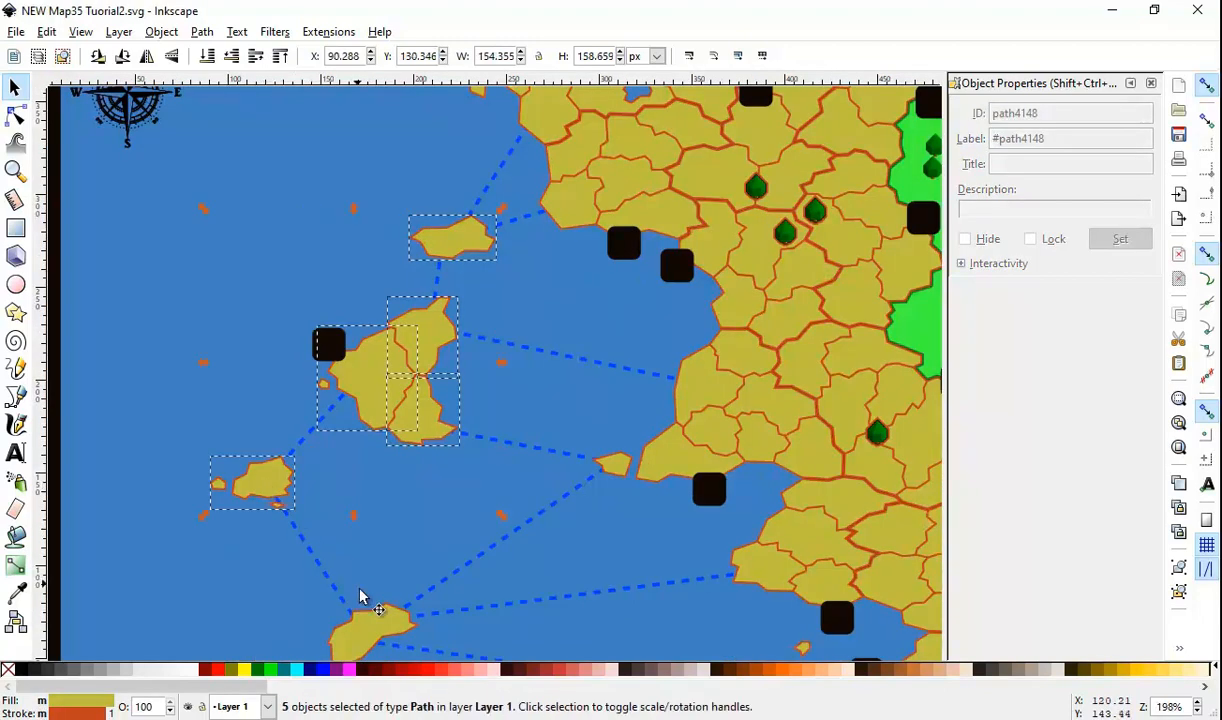
# Step: Extend the island selection with the mainland territories, working from the southeast corner up through the centre of the map
pyautogui.scroll(-5, 701, 388)
pyautogui.hscroll(6, 718, 376)
pyautogui.keyDown('shift'); pyautogui.click(630, 458); pyautogui.keyUp('shift')
pyautogui.keyDown('shift'); pyautogui.click(628, 452); pyautogui.keyUp('shift')
pyautogui.keyDown('shift'); pyautogui.click(675, 445); pyautogui.keyUp('shift')
pyautogui.keyDown('shift'); pyautogui.click(791, 491); pyautogui.keyUp('shift')
pyautogui.keyDown('shift'); pyautogui.click(813, 385); pyautogui.keyUp('shift')
pyautogui.keyDown('shift'); pyautogui.click(751, 408); pyautogui.keyUp('shift')
pyautogui.keyDown('shift'); pyautogui.click(714, 399); pyautogui.keyUp('shift')
pyautogui.keyDown('shift'); pyautogui.click(677, 357); pyautogui.keyUp('shift')
pyautogui.keyDown('shift'); pyautogui.click(639, 387); pyautogui.keyUp('shift')
pyautogui.keyDown('shift'); pyautogui.click(613, 364); pyautogui.keyUp('shift')
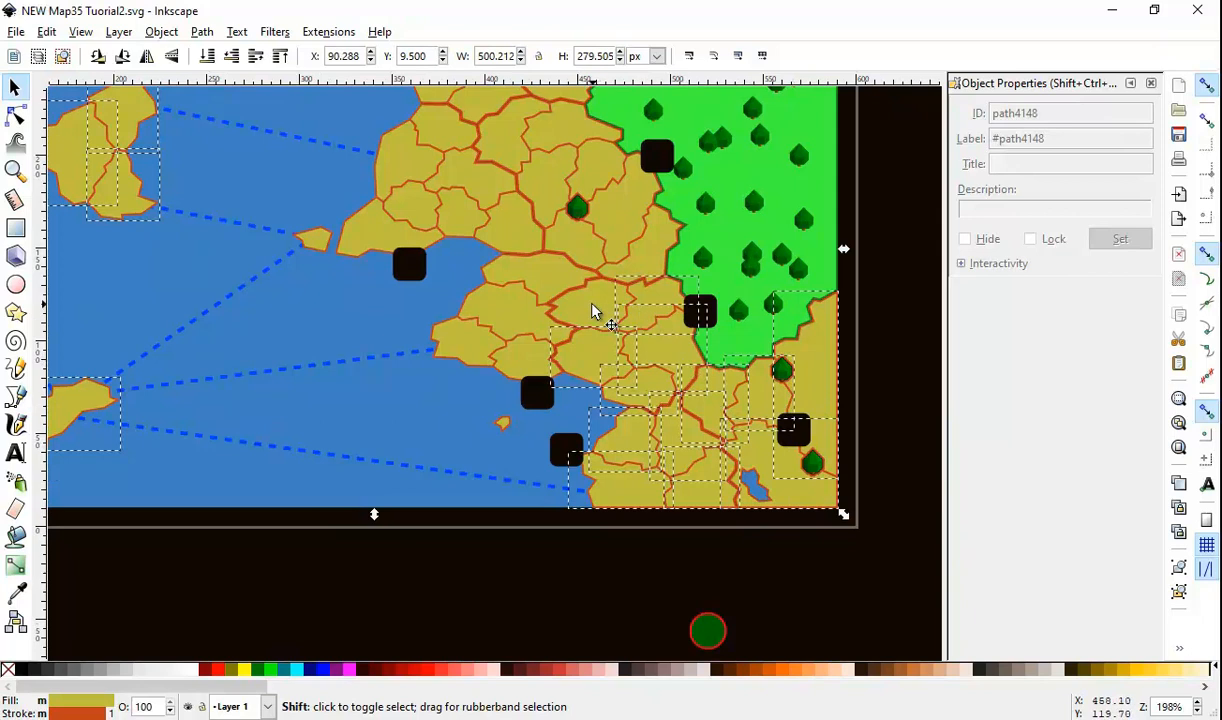
pyautogui.keyDown('shift'); pyautogui.click(513, 357); pyautogui.keyUp('shift')
pyautogui.keyDown('shift'); pyautogui.click(475, 349); pyautogui.keyUp('shift')
pyautogui.keyDown('shift'); pyautogui.click(507, 313); pyautogui.keyUp('shift')
pyautogui.keyDown('shift'); pyautogui.click(538, 270); pyautogui.keyUp('shift')
pyautogui.keyDown('shift'); pyautogui.click(661, 250); pyautogui.keyUp('shift')
pyautogui.keyDown('shift'); pyautogui.click(583, 250); pyautogui.keyUp('shift')
pyautogui.keyDown('shift'); pyautogui.click(612, 215); pyautogui.keyUp('shift')
pyautogui.keyDown('shift'); pyautogui.click(560, 180); pyautogui.keyUp('shift')
pyautogui.keyDown('shift'); pyautogui.click(554, 137); pyautogui.keyUp('shift')
pyautogui.keyDown('shift'); pyautogui.click(511, 140); pyautogui.keyUp('shift')
pyautogui.keyDown('shift'); pyautogui.click(511, 236); pyautogui.keyUp('shift')
pyautogui.keyDown('shift'); pyautogui.click(464, 222); pyautogui.keyUp('shift')
pyautogui.keyDown('shift'); pyautogui.click(458, 167); pyautogui.keyUp('shift')
pyautogui.keyDown('shift'); pyautogui.click(416, 199); pyautogui.keyUp('shift')
pyautogui.keyDown('shift'); pyautogui.click(374, 233); pyautogui.keyUp('shift')
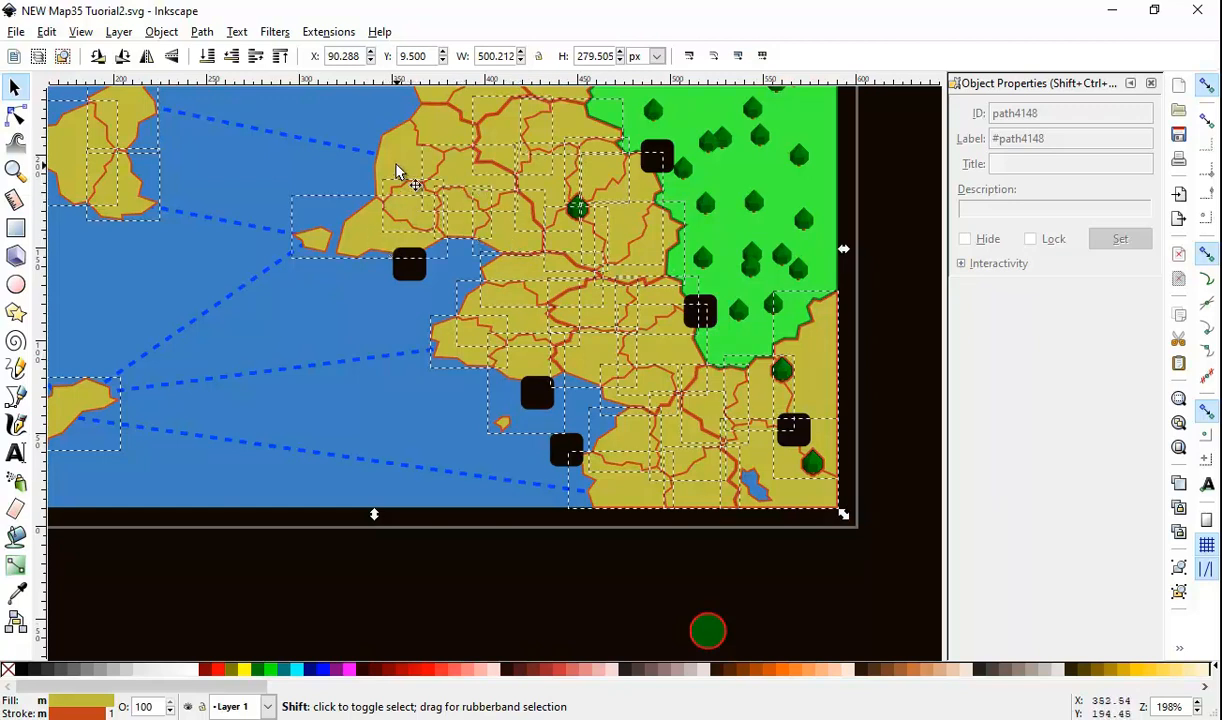
pyautogui.keyDown('shift'); pyautogui.click(436, 125); pyautogui.keyUp('shift')
pyautogui.scroll(5, 439, 183)
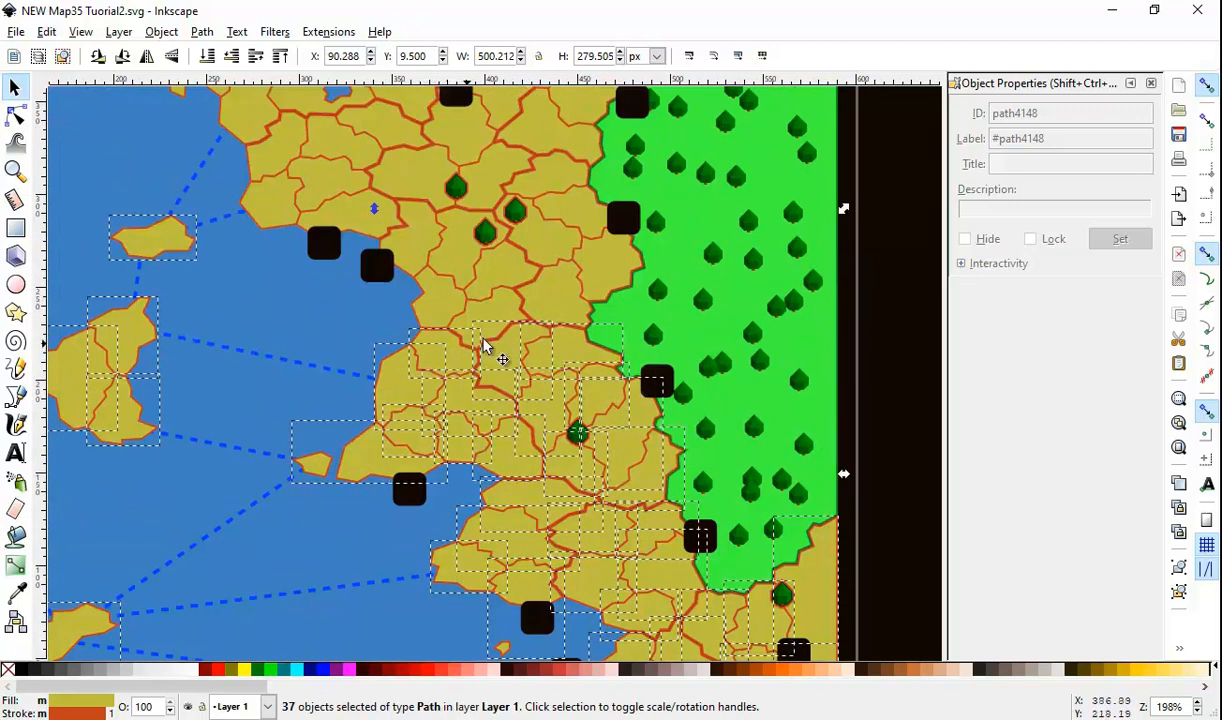
pyautogui.keyDown('shift'); pyautogui.click(463, 305); pyautogui.keyUp('shift')
pyautogui.keyDown('shift'); pyautogui.click(505, 290); pyautogui.keyUp('shift')
pyautogui.keyDown('shift'); pyautogui.click(533, 288); pyautogui.keyUp('shift')
pyautogui.keyDown('shift'); pyautogui.click(584, 255); pyautogui.keyUp('shift')
pyautogui.keyDown('shift'); pyautogui.click(569, 206); pyautogui.keyUp('shift')
pyautogui.keyDown('shift'); pyautogui.click(538, 241); pyautogui.keyUp('shift')
pyautogui.keyDown('shift'); pyautogui.click(547, 187); pyautogui.keyUp('shift')
pyautogui.keyDown('shift'); pyautogui.click(499, 260); pyautogui.keyUp('shift')
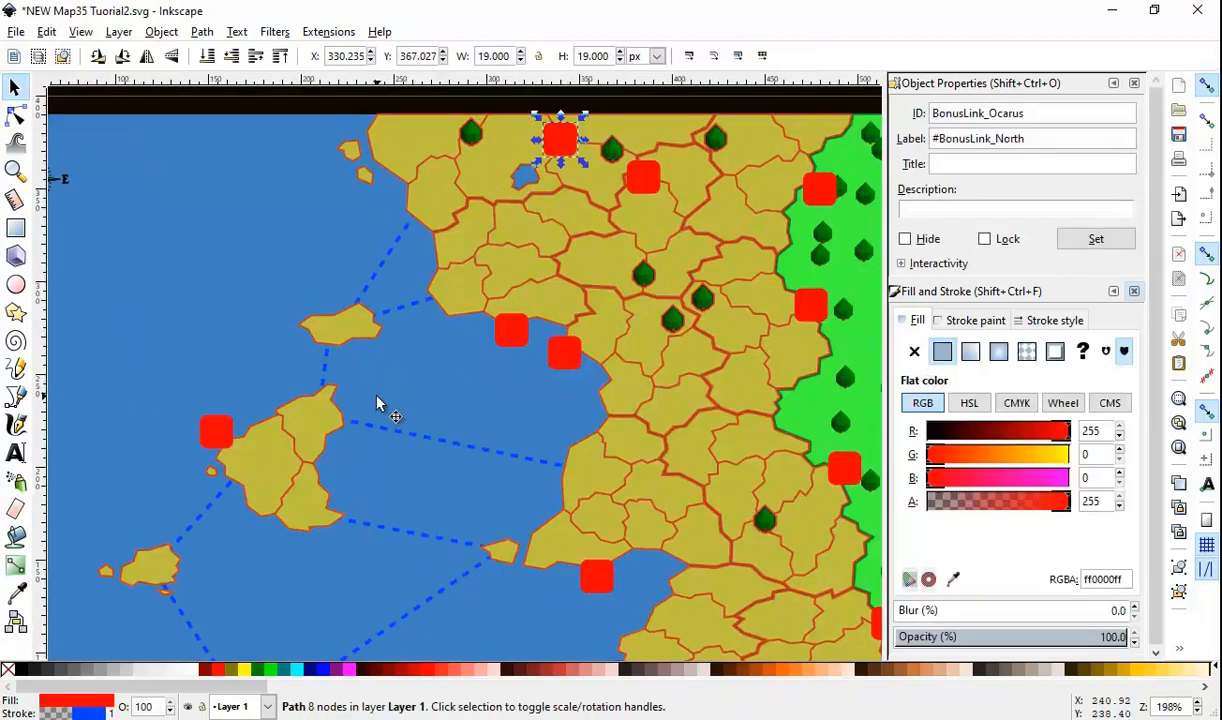
# Step: Set the ID of the red rounded box beside the large western island to BonusLink_Islands
pyautogui.click(205, 438)
pyautogui.tripleClick(1037, 117)
pyautogui.write('BonusLink_')
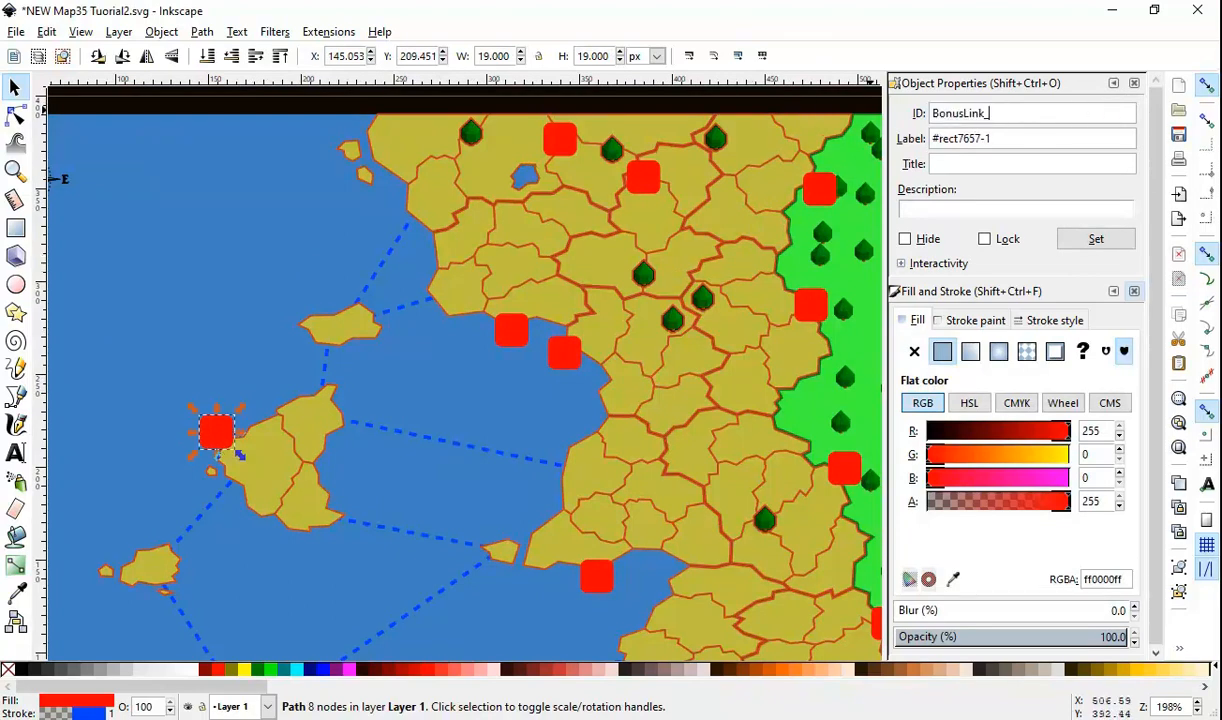
pyautogui.write('Islands')
pyautogui.click(508, 328)
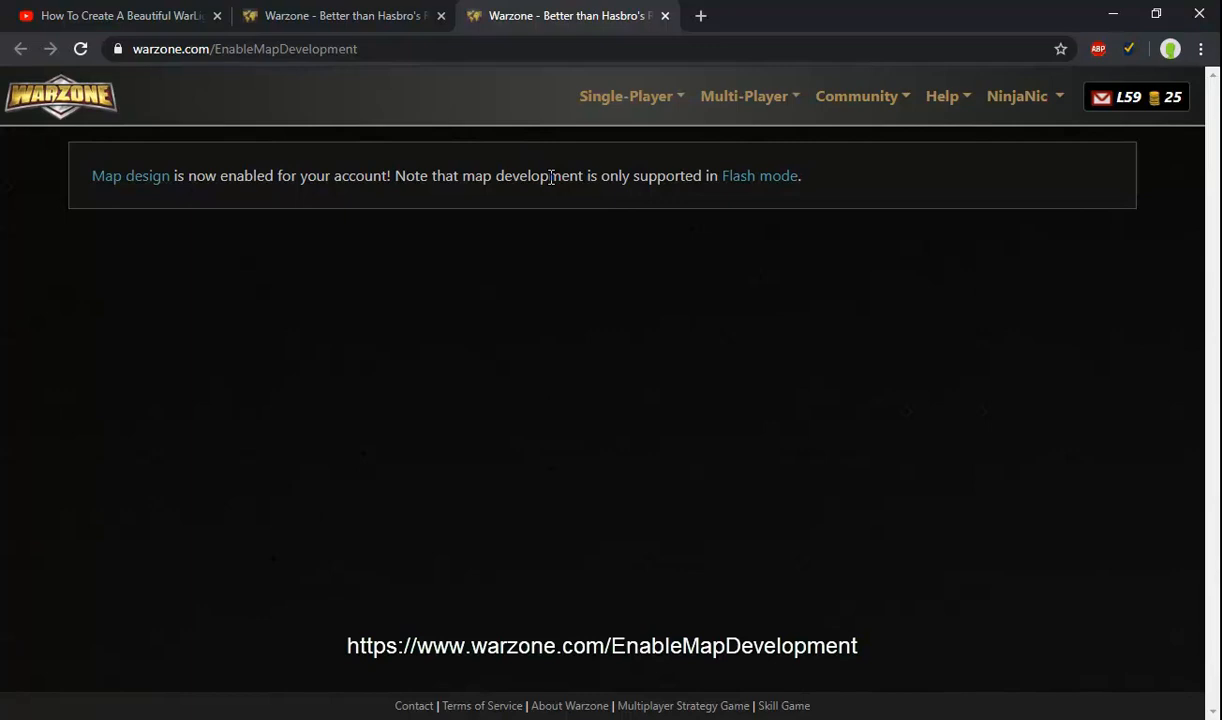
pyautogui.moveTo(348, 178); pyautogui.dragTo(908, 180)
pyautogui.click(669, 177)
pyautogui.moveTo(521, 178); pyautogui.dragTo(848, 185)
pyautogui.click(850, 186)
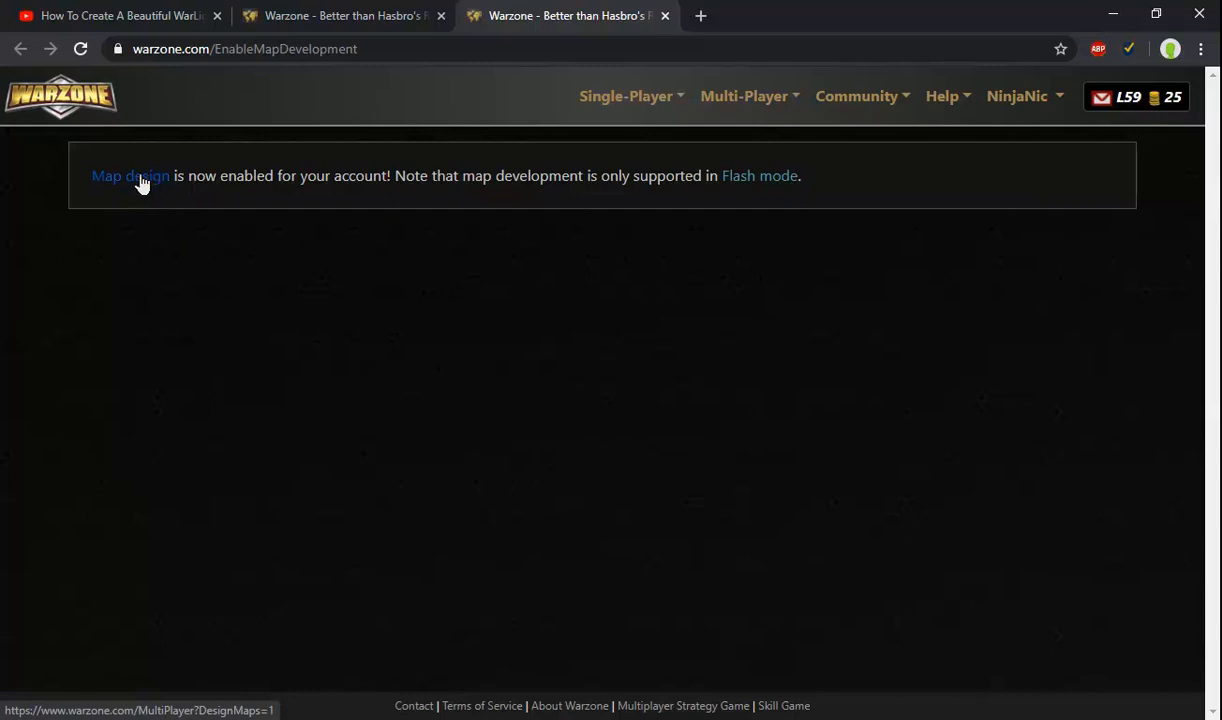
# Step: Add a new map from Warzone's Design Maps page and find Tutorial 2020! among your own maps
pyautogui.click(750, 100)
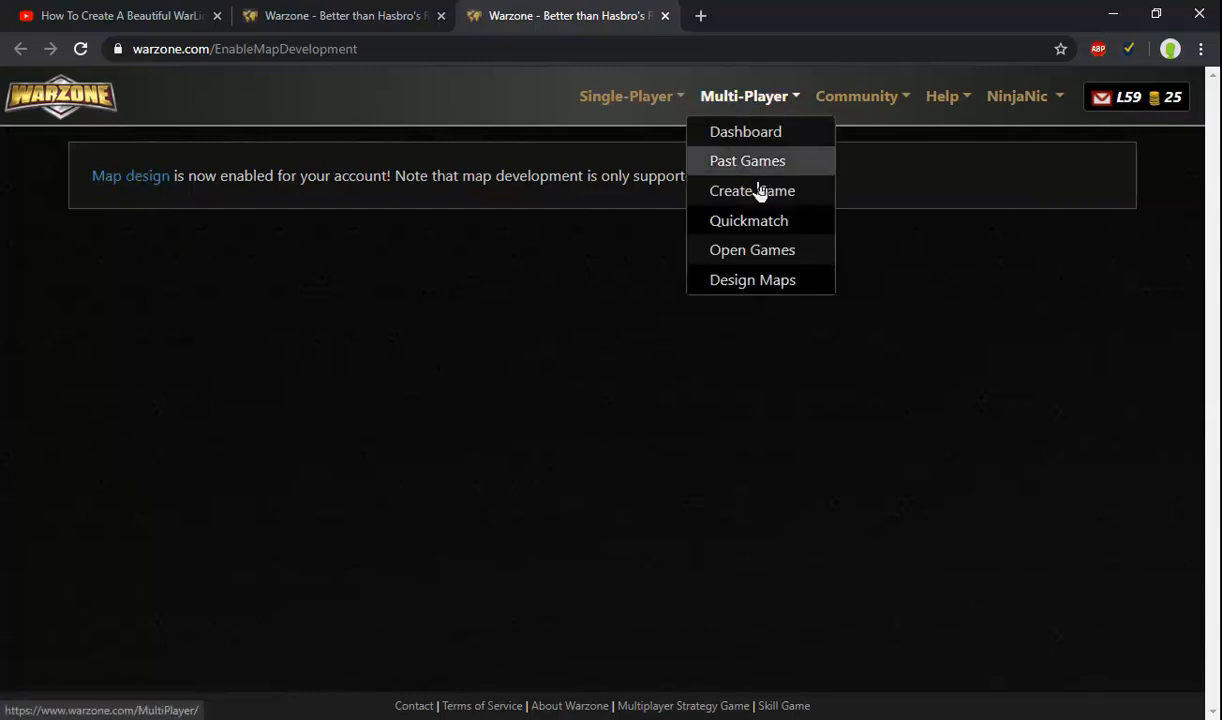
pyautogui.click(757, 281)
pyautogui.click(441, 16)
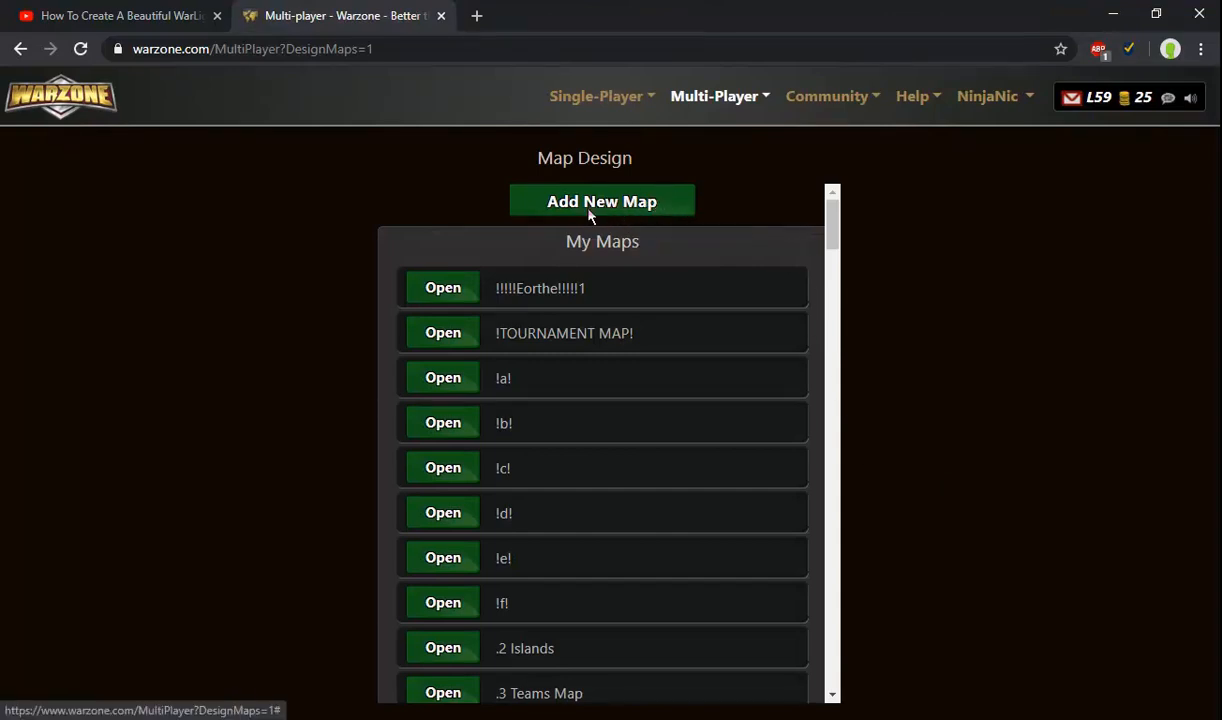
pyautogui.click(558, 205)
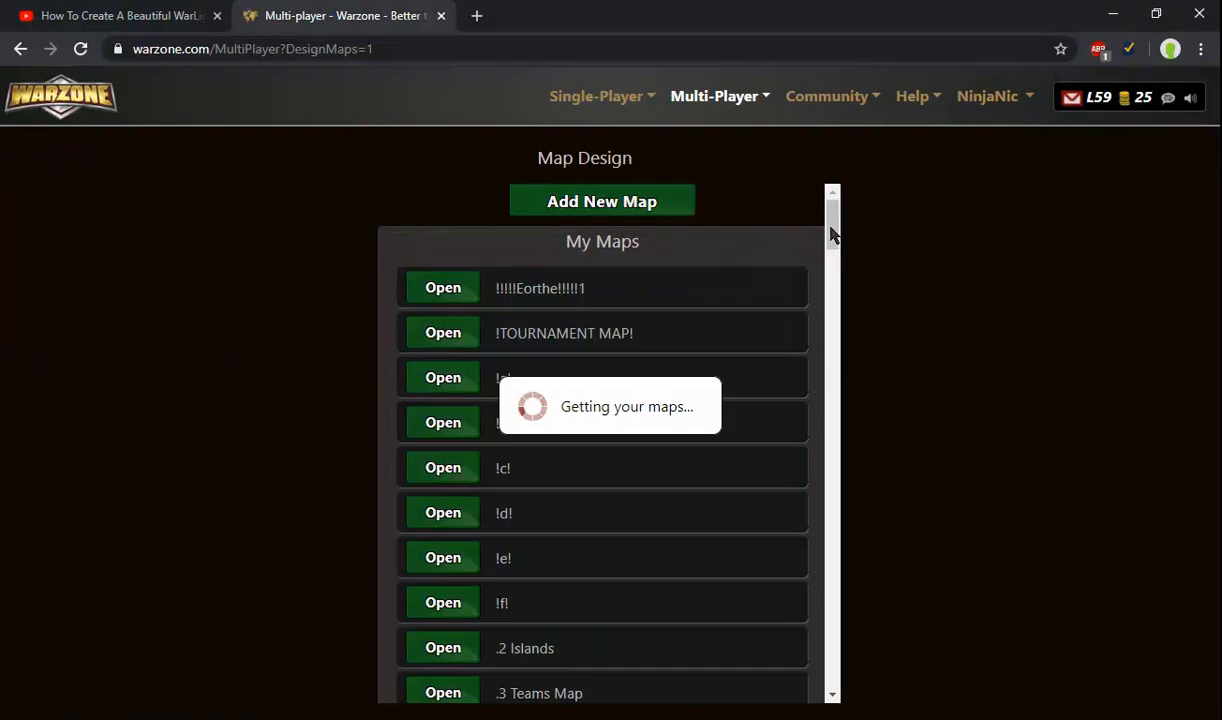
pyautogui.moveTo(832, 232); pyautogui.dragTo(805, 516)
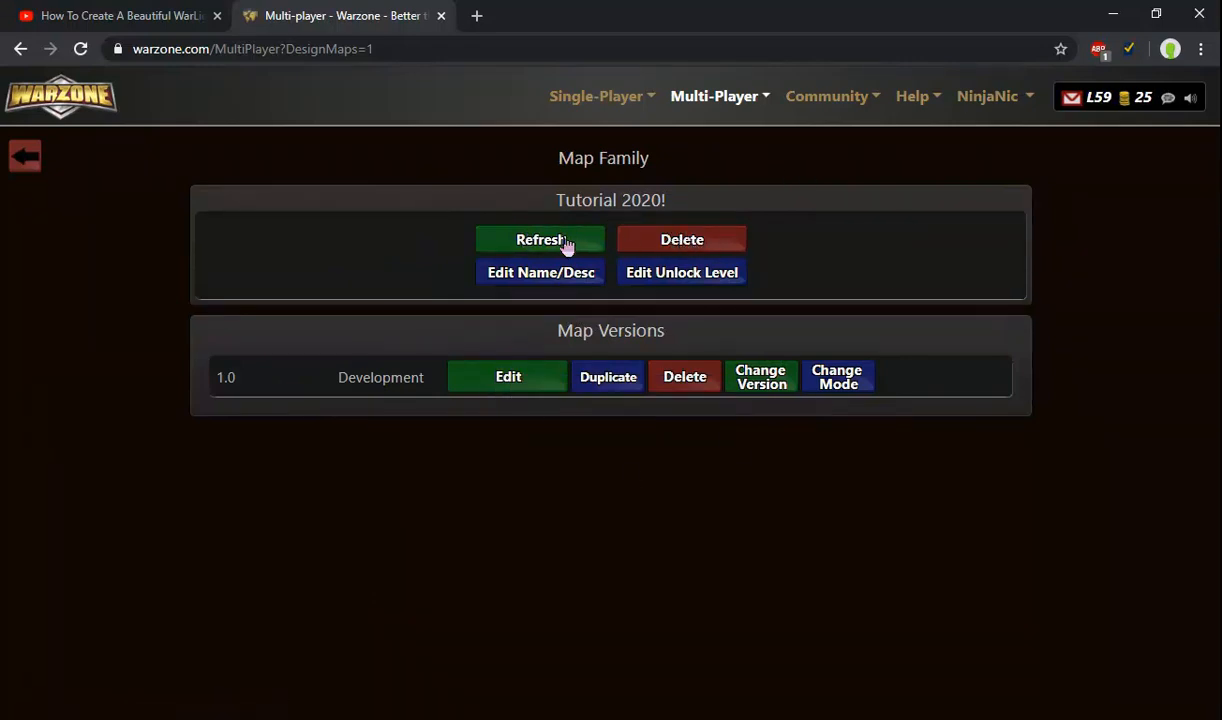
# Step: Resubmit the existing name and description of Tutorial 2020! and lower its unlock level to the minimum
pyautogui.click(500, 270)
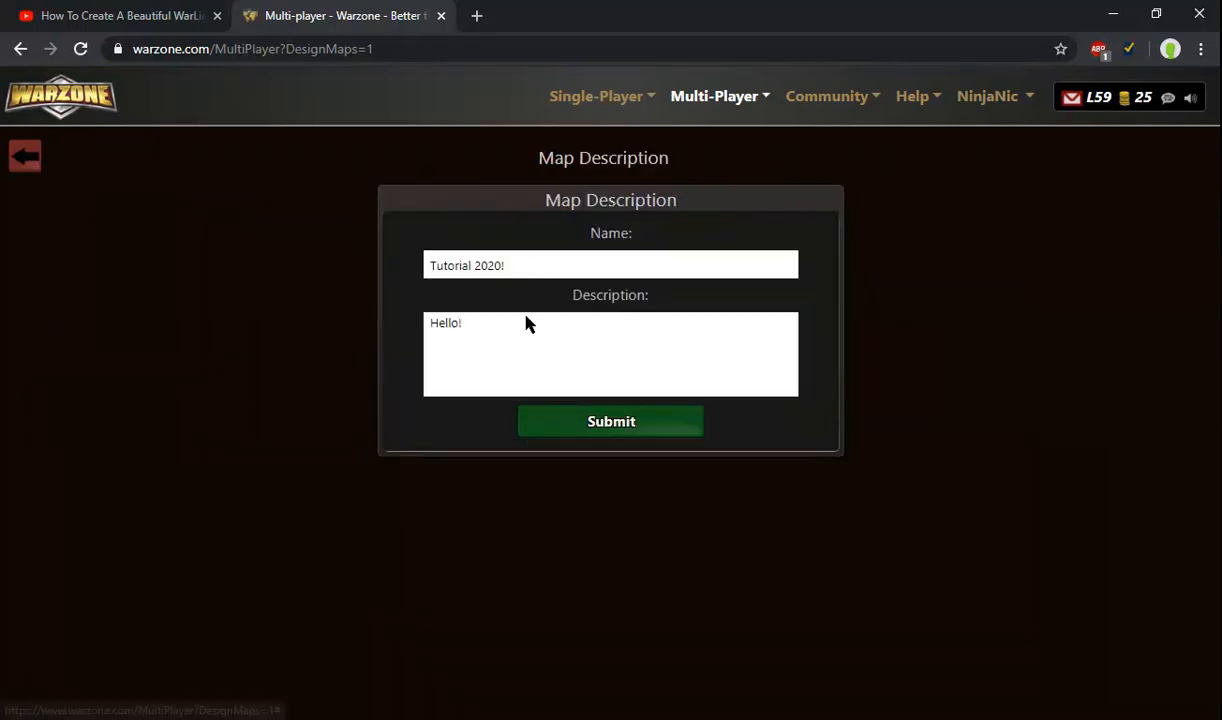
pyautogui.click(611, 425)
pyautogui.click(697, 274)
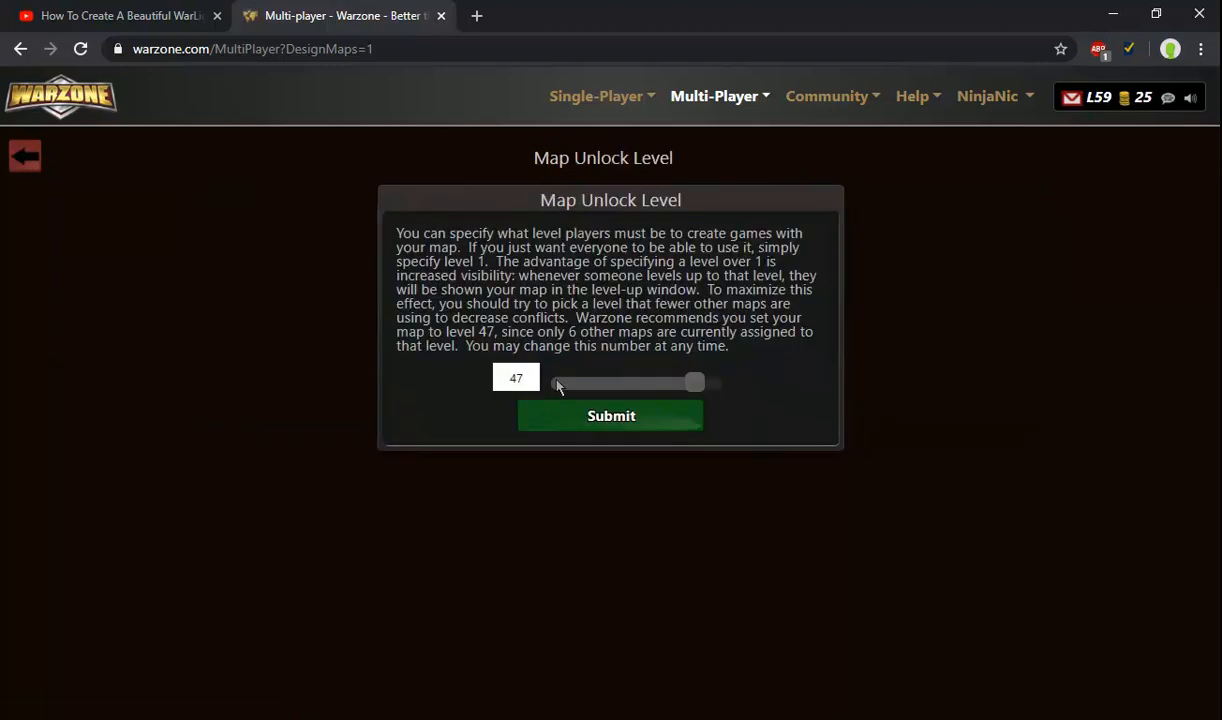
pyautogui.moveTo(695, 382); pyautogui.dragTo(505, 404)
pyautogui.click(624, 429)
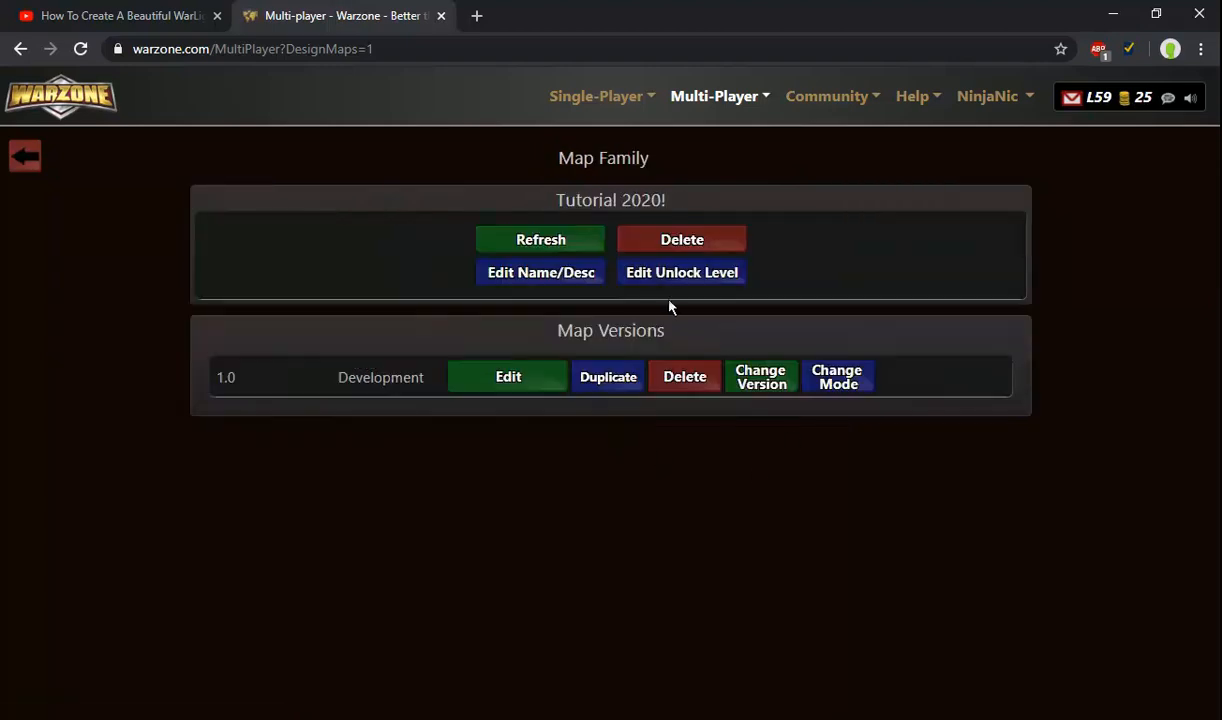
# Step: Open the development version 1.0 of Tutorial 2020! for editing
pyautogui.moveTo(391, 378); pyautogui.dragTo(849, 378)
pyautogui.click(923, 384)
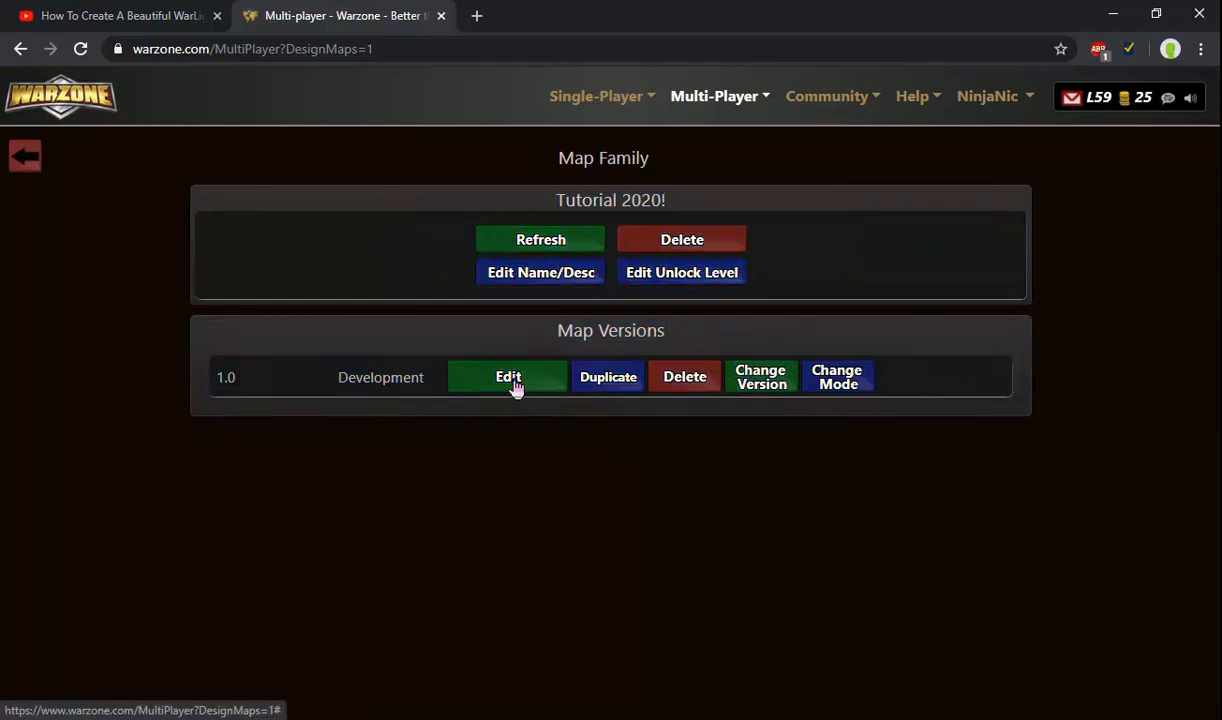
pyautogui.click(505, 381)
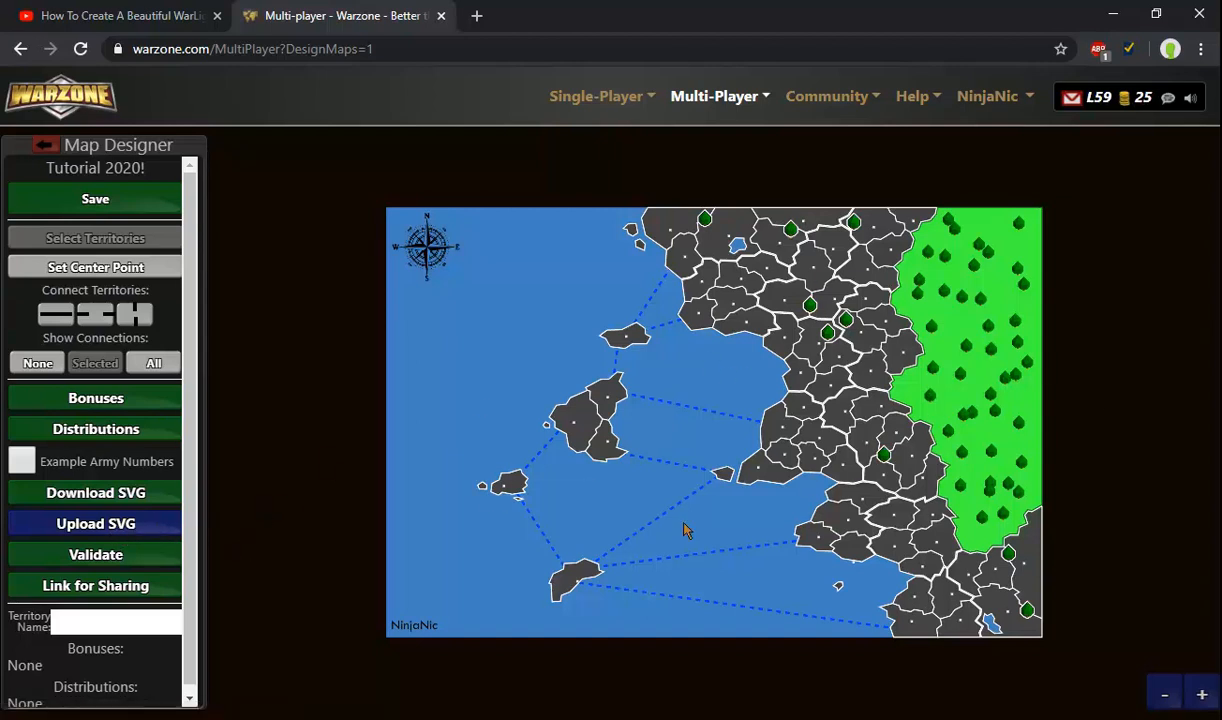
# Step: Enable center point placement with example army numbers displayed, and adjust the number positions in the territories across the map
pyautogui.scroll(3, 790, 430)
pyautogui.scroll(3, 450, 360)
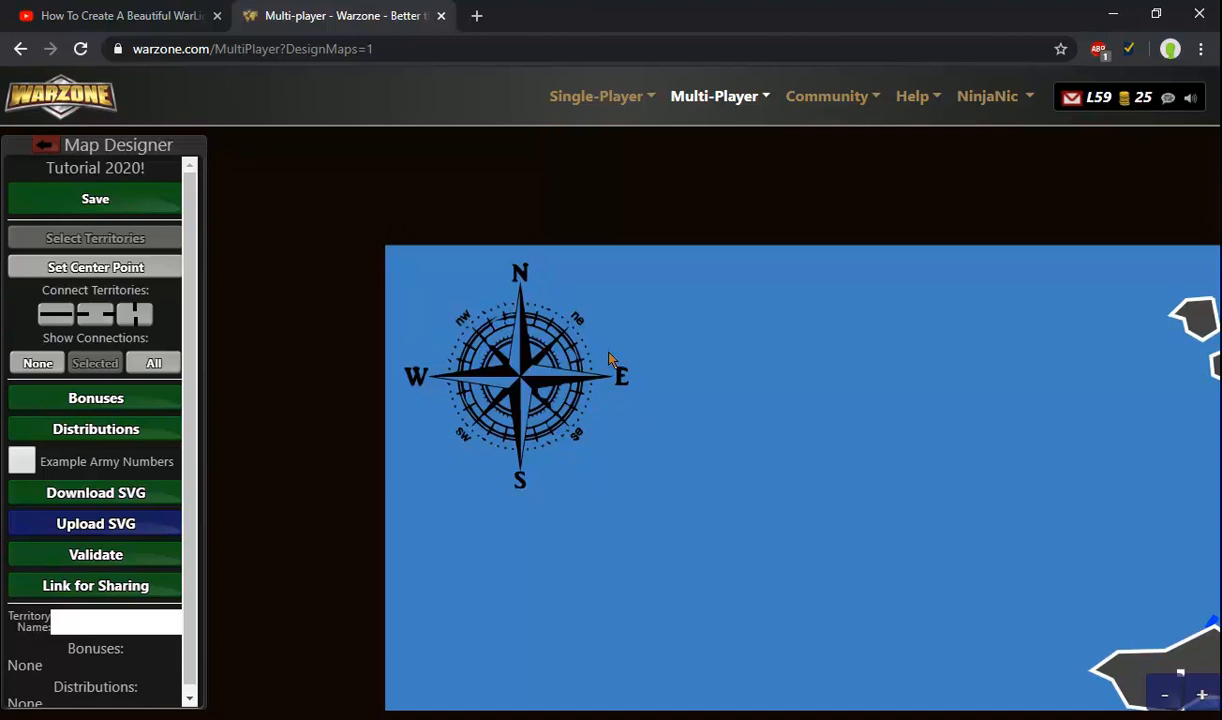
pyautogui.scroll(-5, 610, 360)
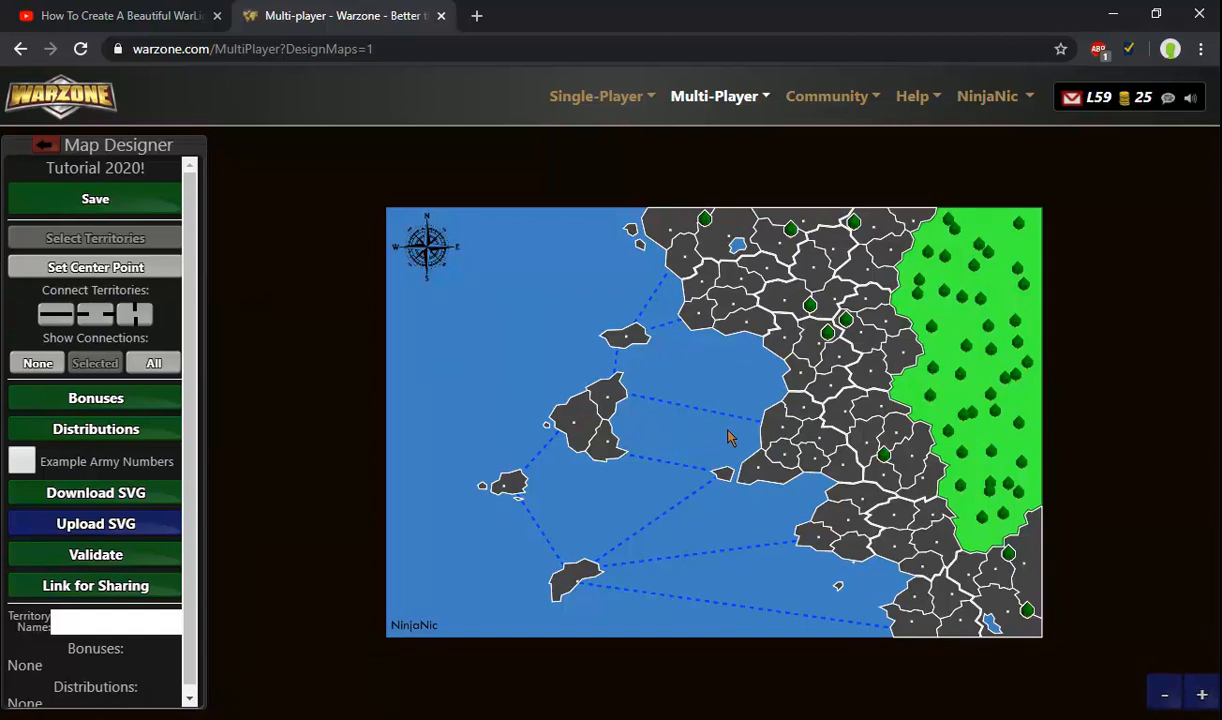
pyautogui.click(126, 264)
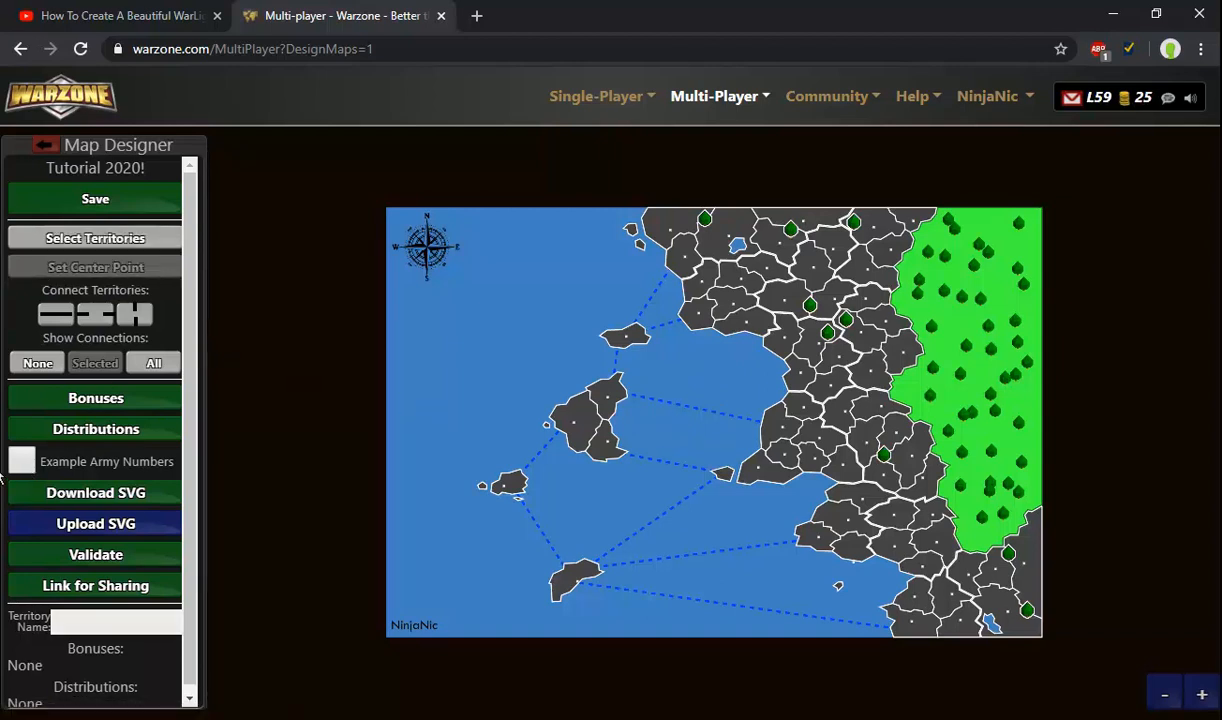
pyautogui.click(21, 462)
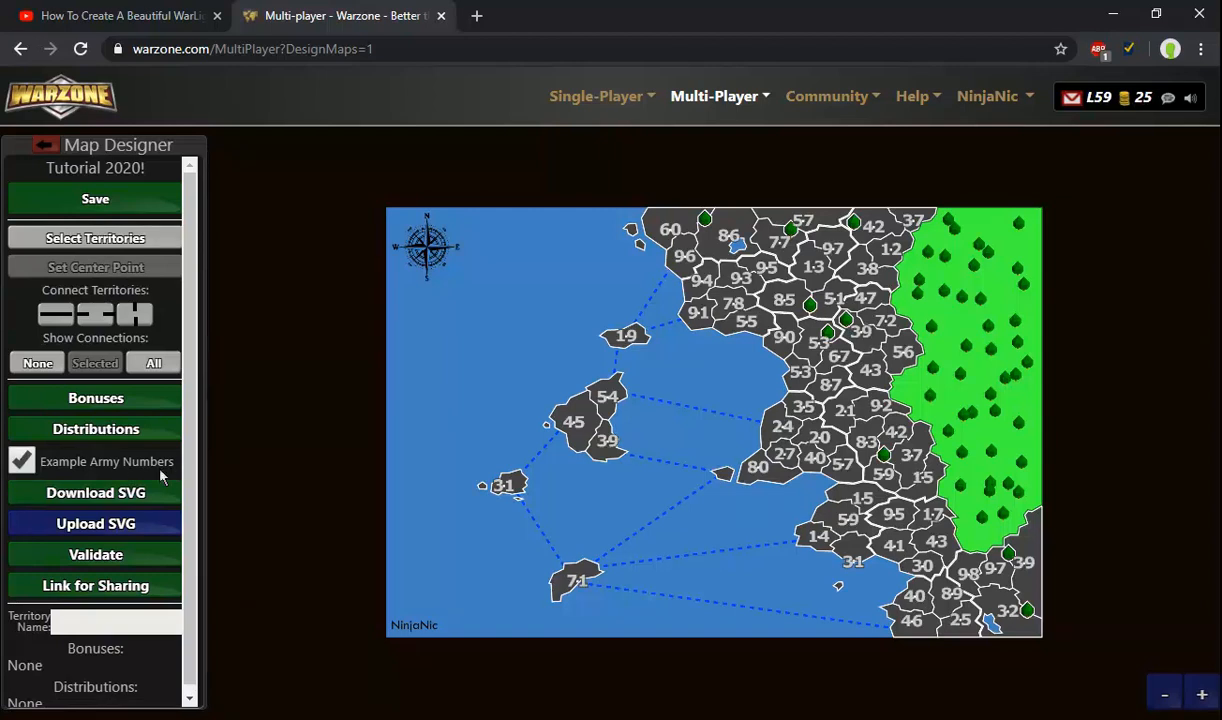
pyautogui.scroll(3, 677, 230)
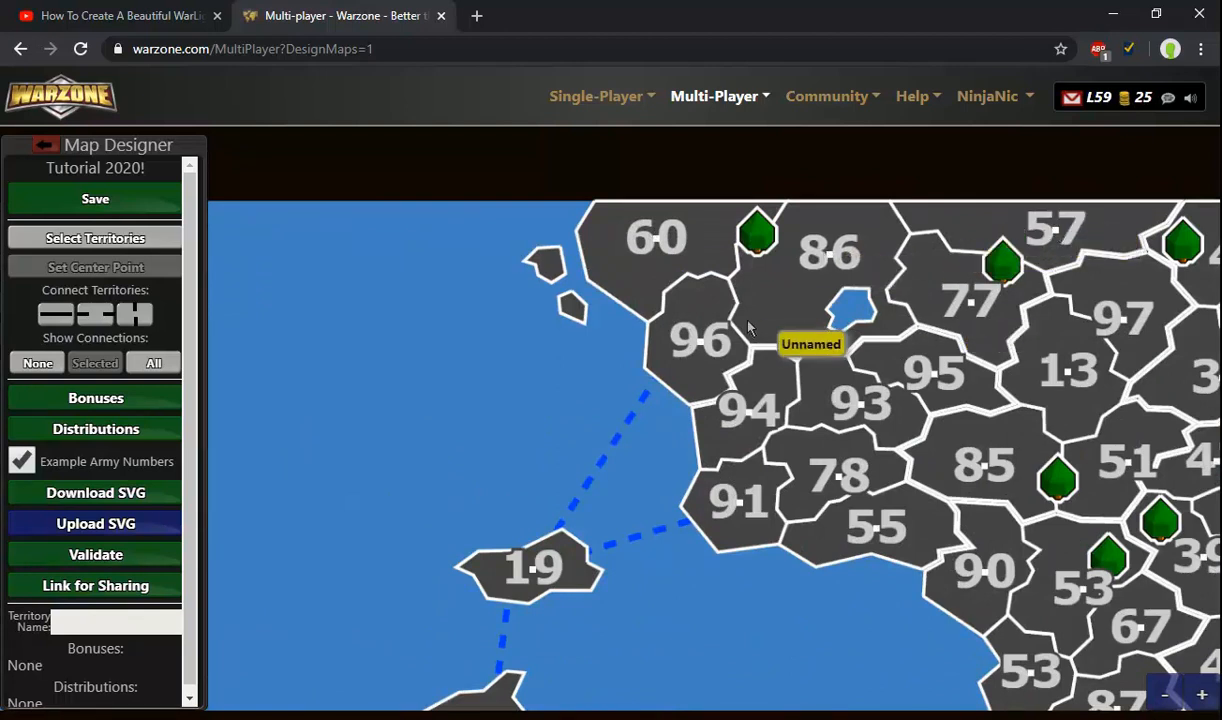
pyautogui.scroll(-2, 868, 402)
pyautogui.moveTo(760, 650); pyautogui.dragTo(790, 448)
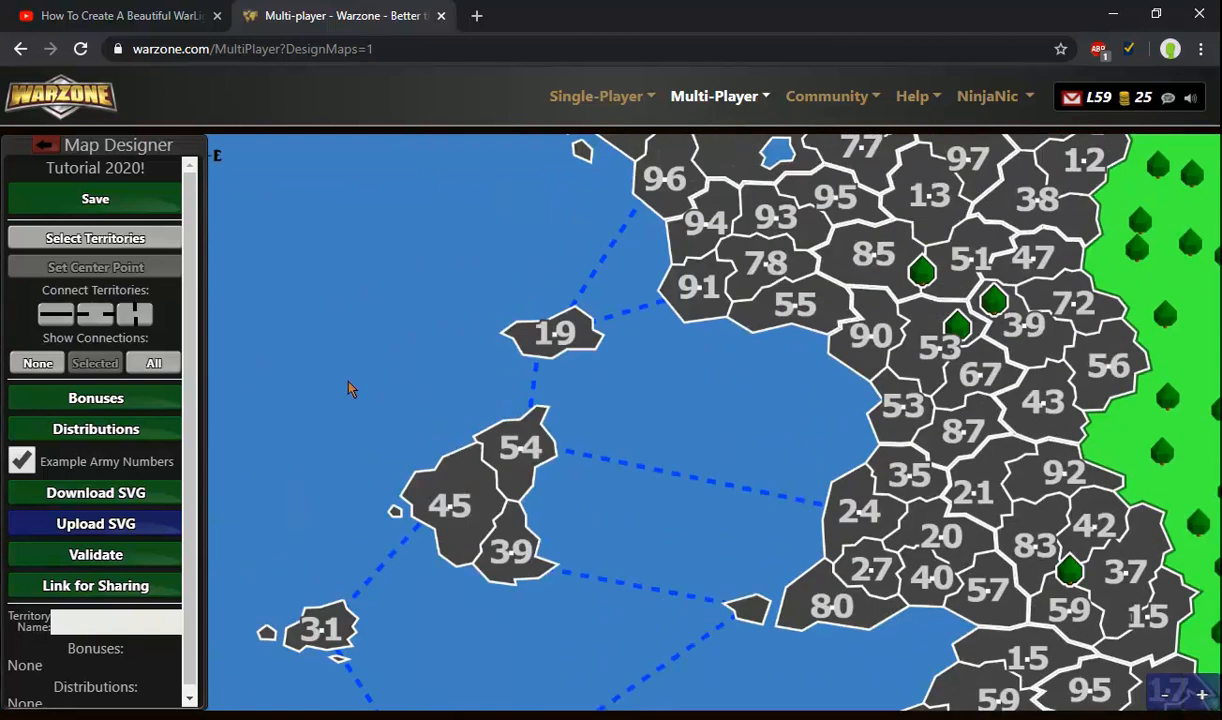
pyautogui.scroll(-3, 349, 388)
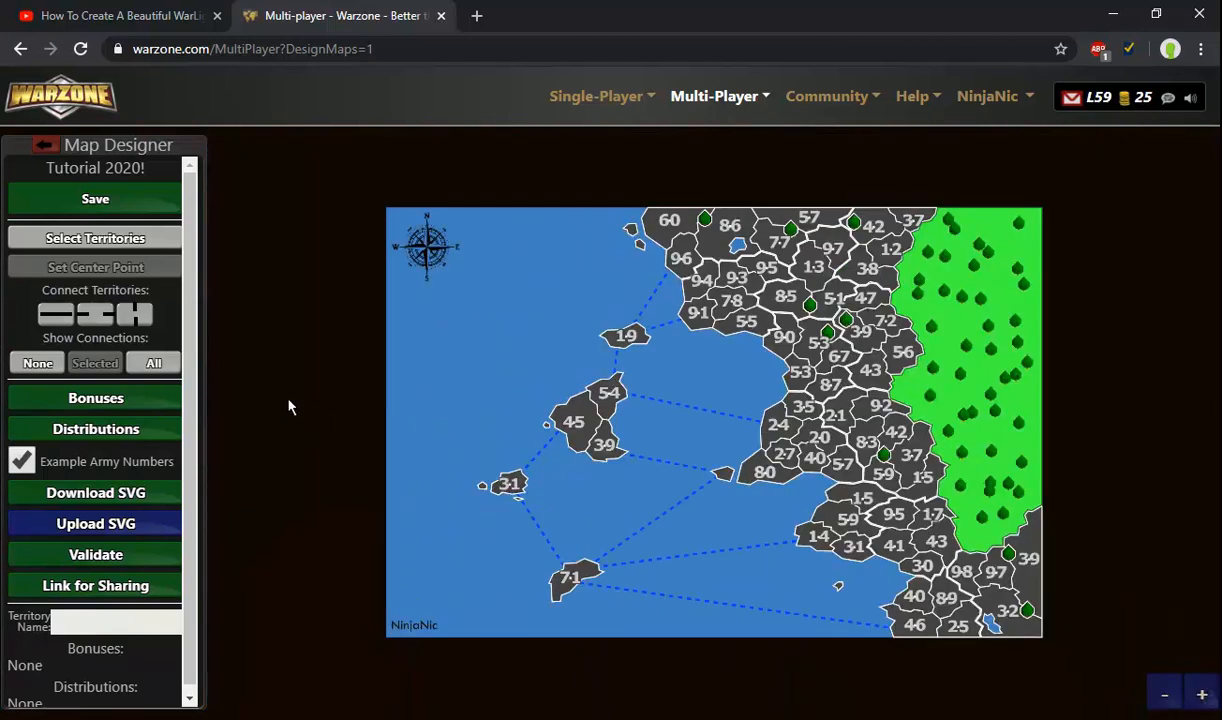
# Step: Add a bonus named Islands worth 3 armies per turn
pyautogui.click(100, 396)
pyautogui.click(496, 612)
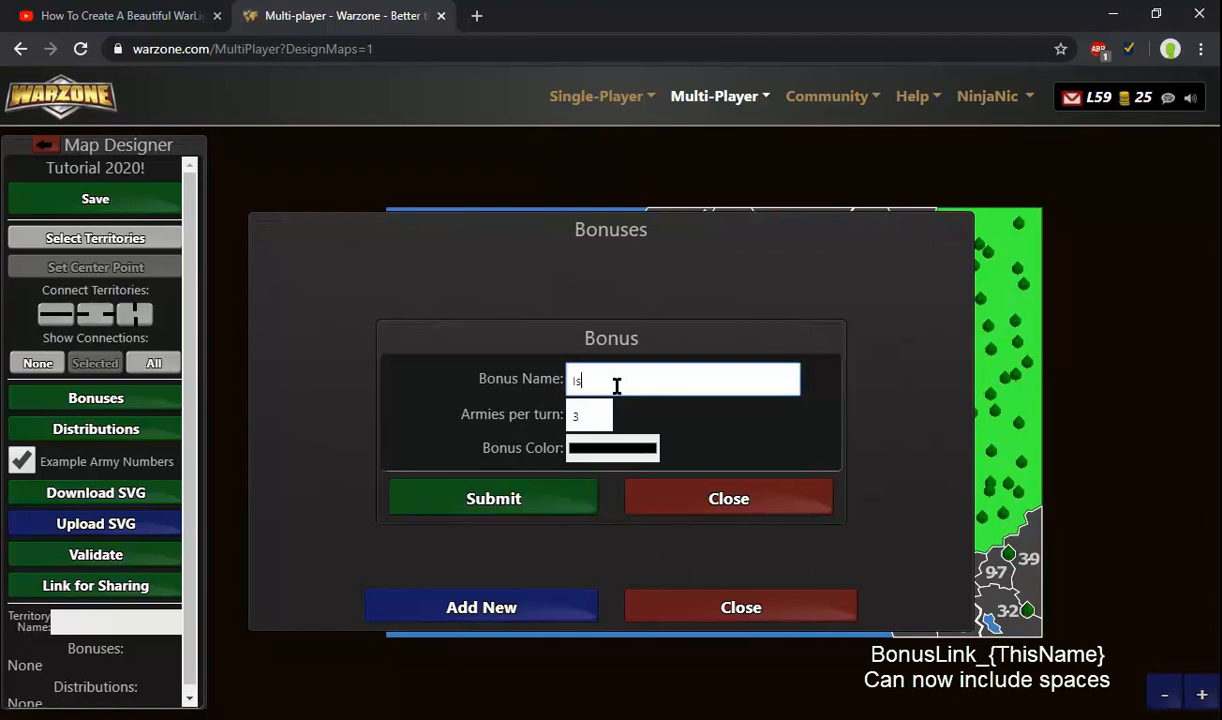
pyautogui.write('Islands')
pyautogui.press('Tab')
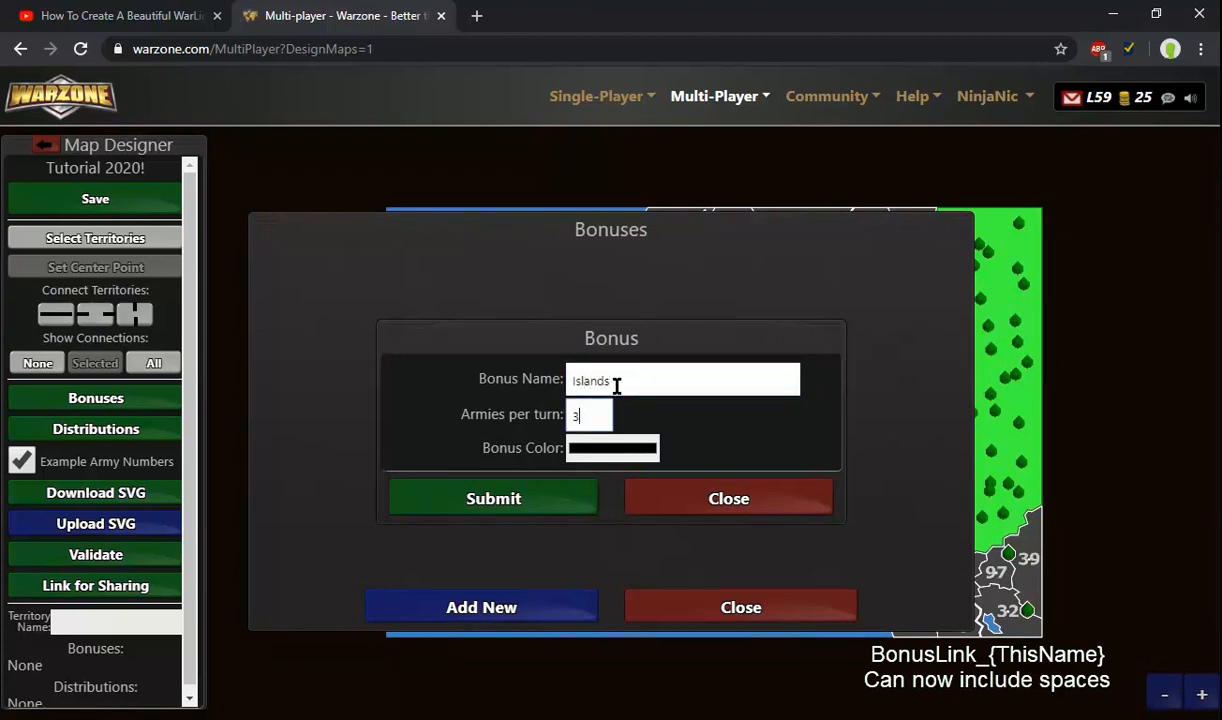
pyautogui.click(522, 494)
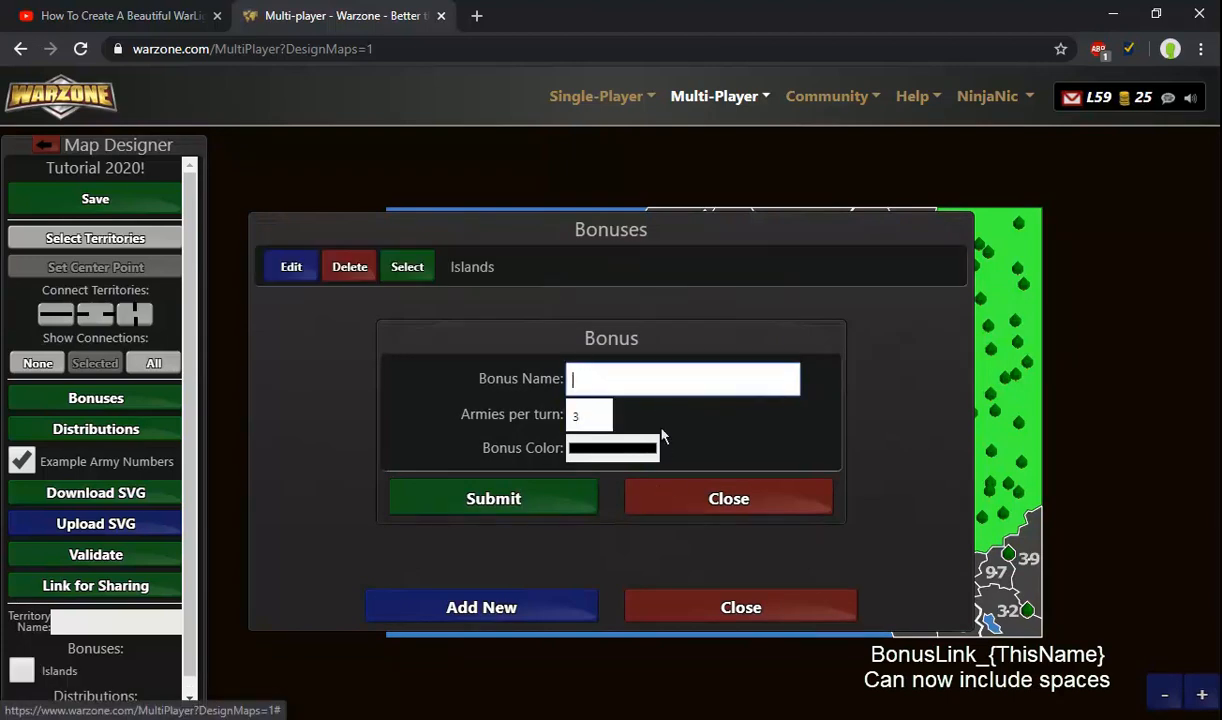
# Step: Try adding a bonus named sdfg that has no matching bonus link, and delete it from the bonus list
pyautogui.write('sdfg')
pyautogui.click(530, 497)
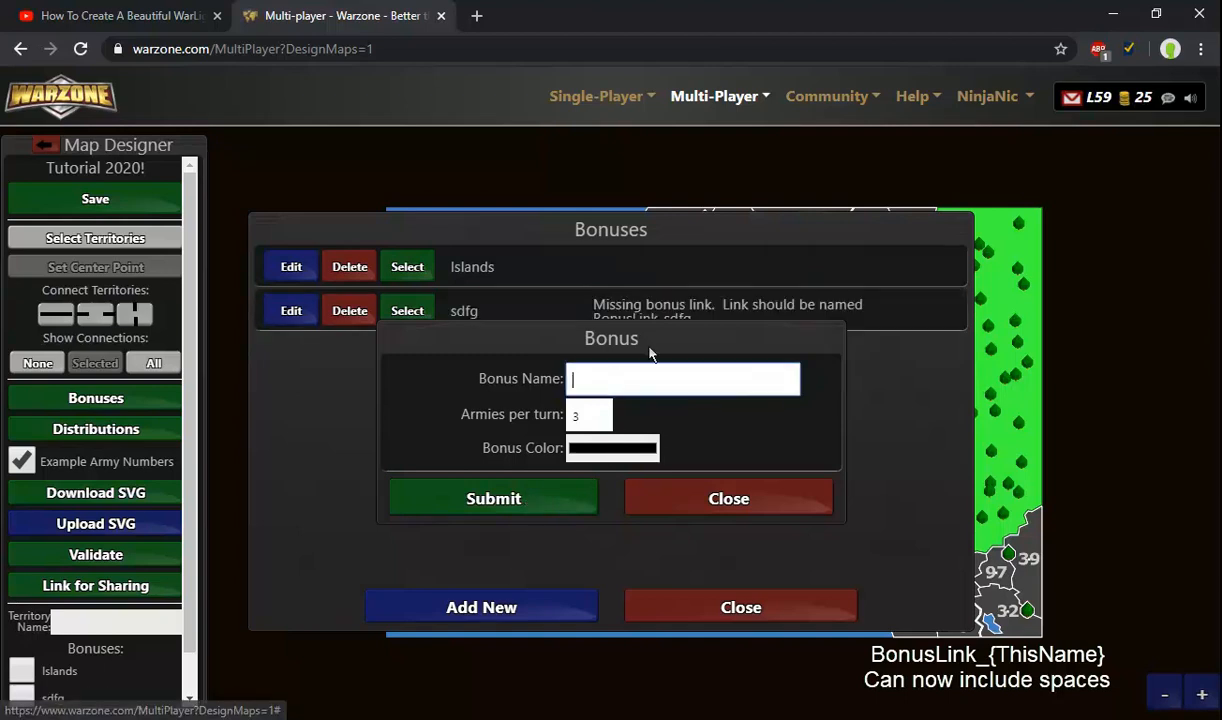
pyautogui.click(722, 498)
pyautogui.moveTo(627, 305); pyautogui.dragTo(697, 323)
pyautogui.click(699, 323)
pyautogui.click(345, 313)
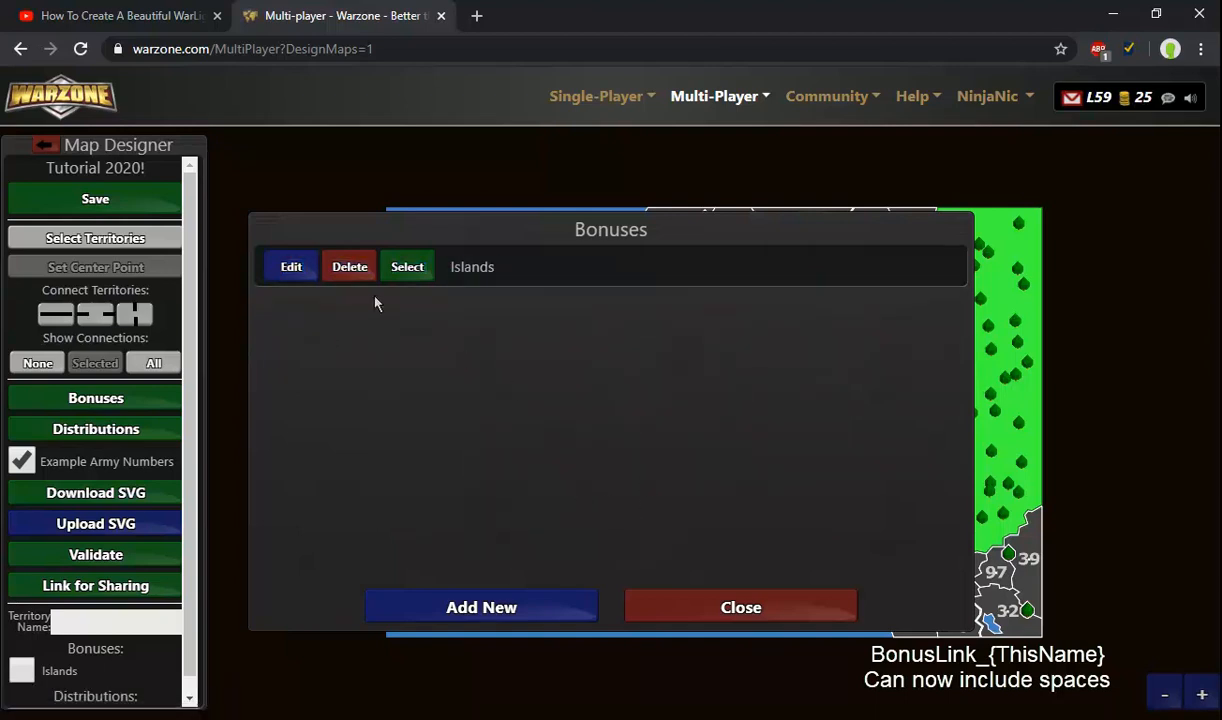
# Step: Try a space in the Islands bonus name as "Isla nds" and restore the name to Islands
pyautogui.moveTo(480, 244); pyautogui.dragTo(993, 267)
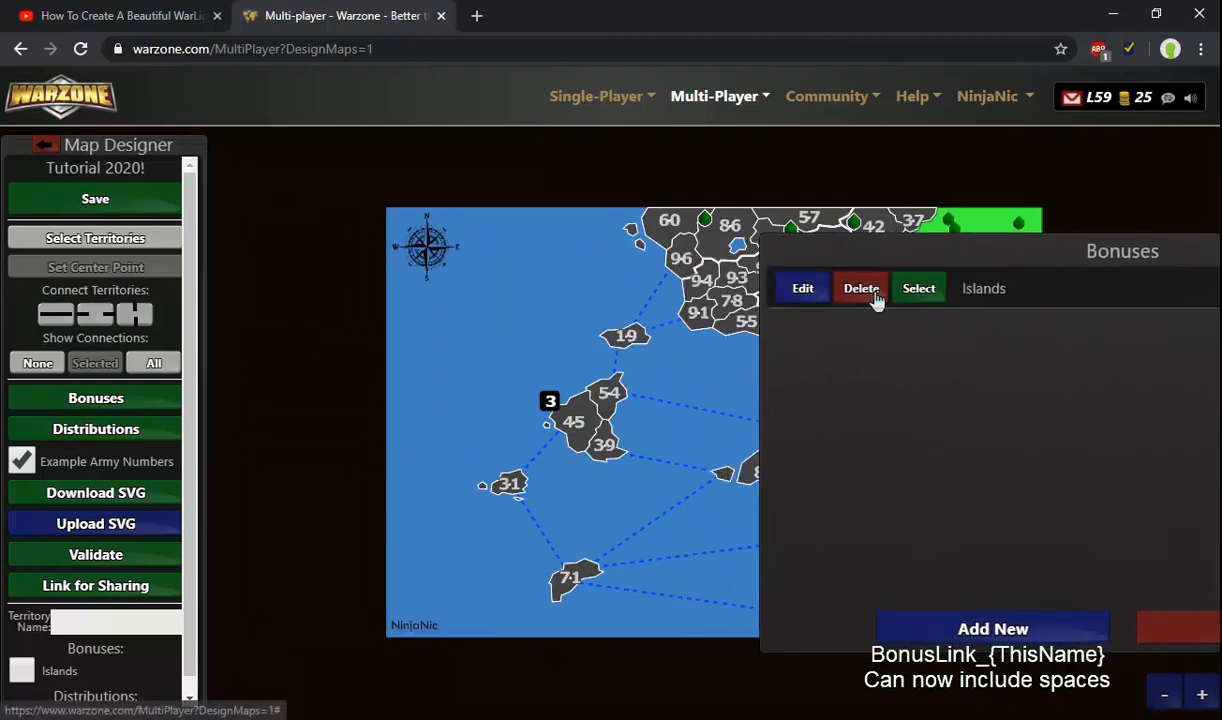
pyautogui.doubleClick(987, 287)
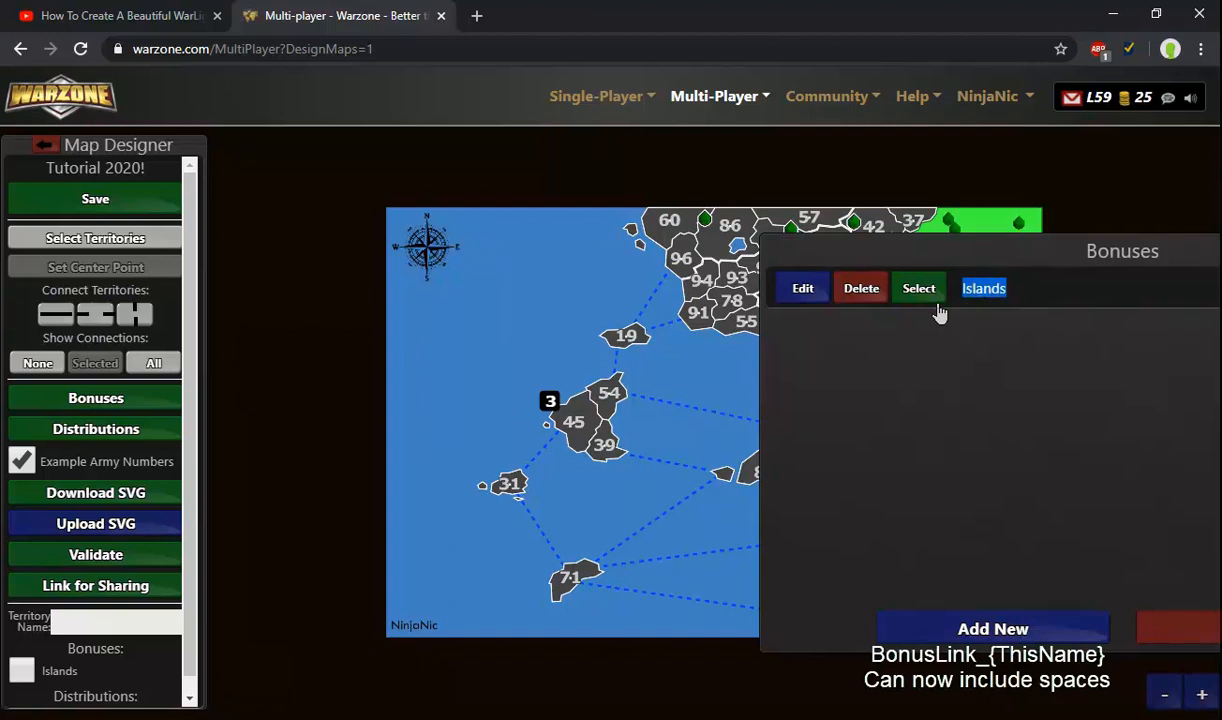
pyautogui.click(809, 298)
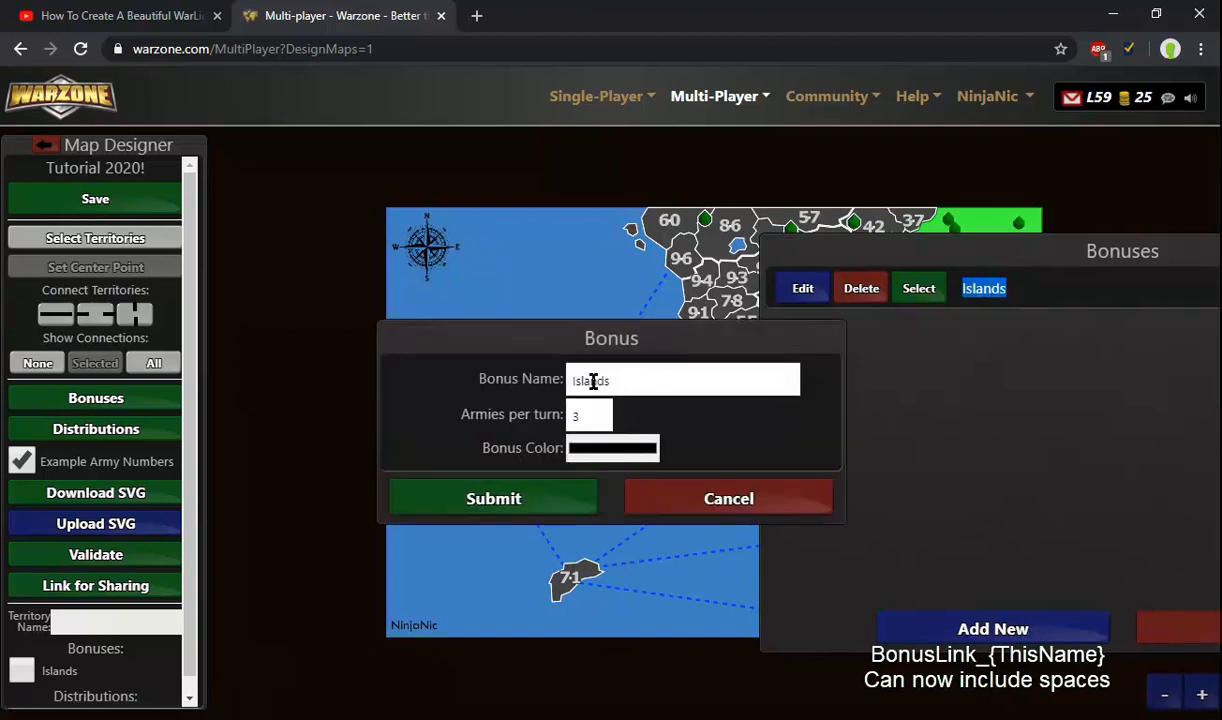
pyautogui.click(593, 381)
pyautogui.click(555, 502)
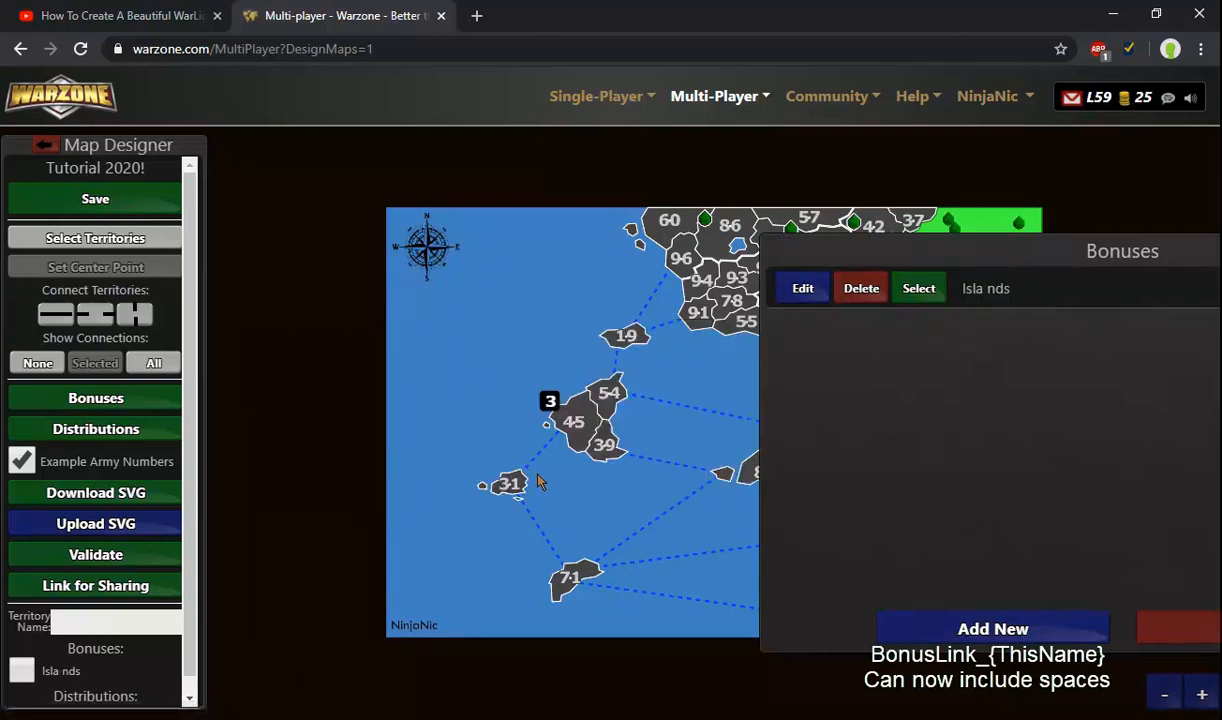
pyautogui.click(805, 295)
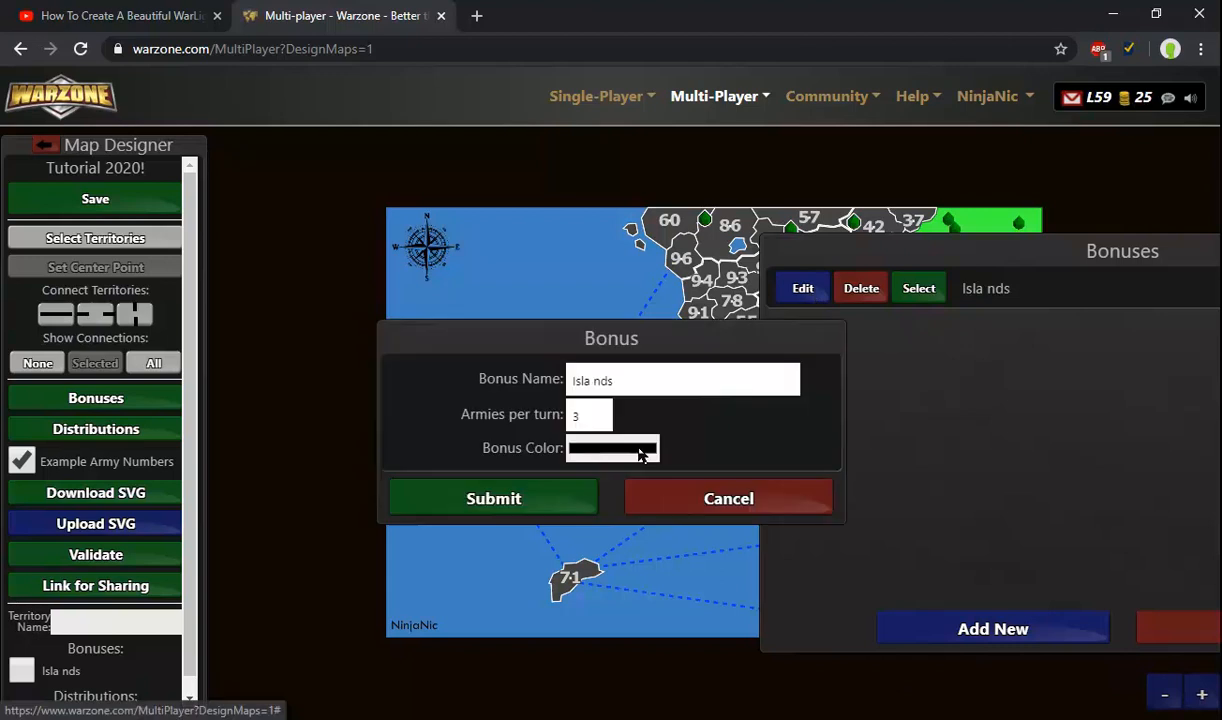
pyautogui.click(593, 381)
pyautogui.press('BackSpace')
pyautogui.click(575, 500)
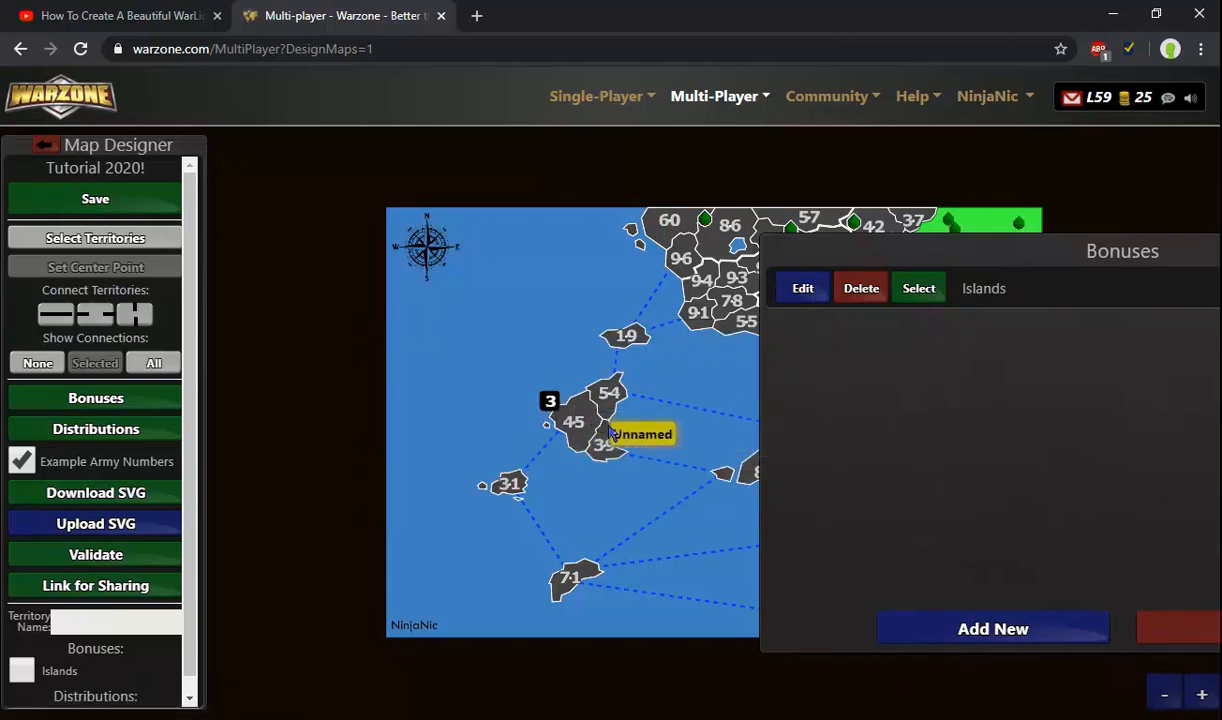
# Step: Set the Islands bonus to 4 armies per turn with pure blue as its color, and close the bonus list
pyautogui.click(800, 292)
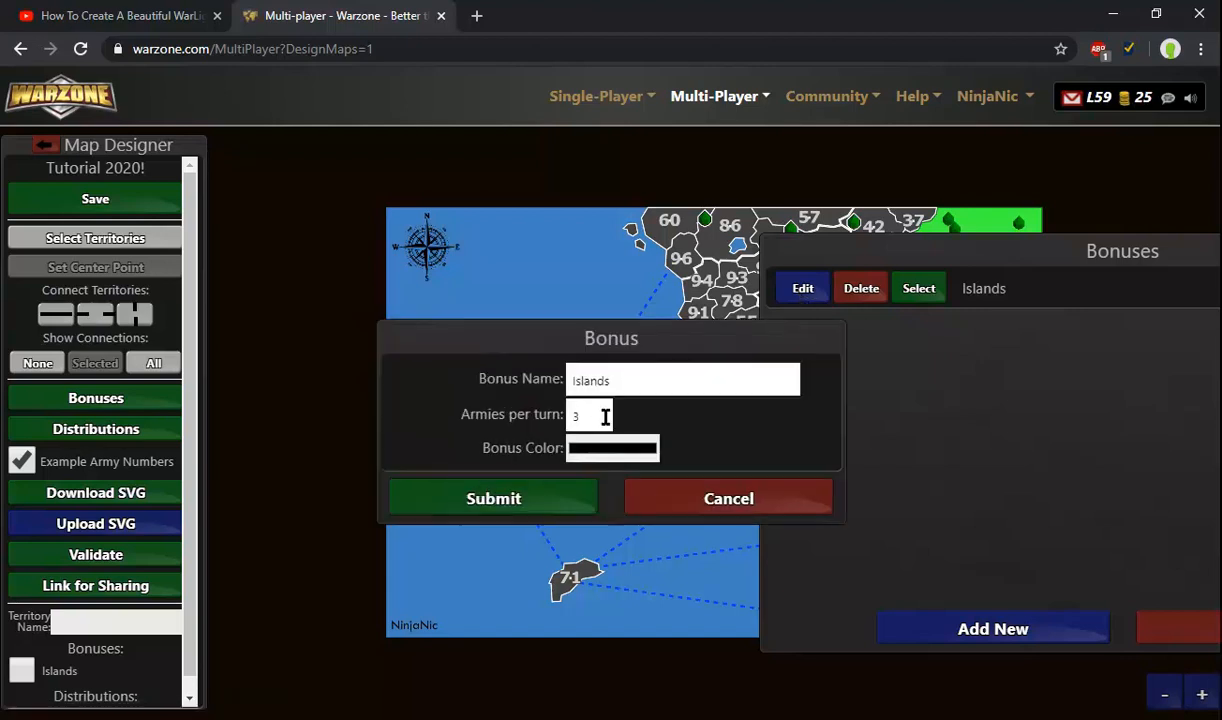
pyautogui.moveTo(623, 345); pyautogui.dragTo(839, 418)
pyautogui.moveTo(798, 488); pyautogui.dragTo(676, 490)
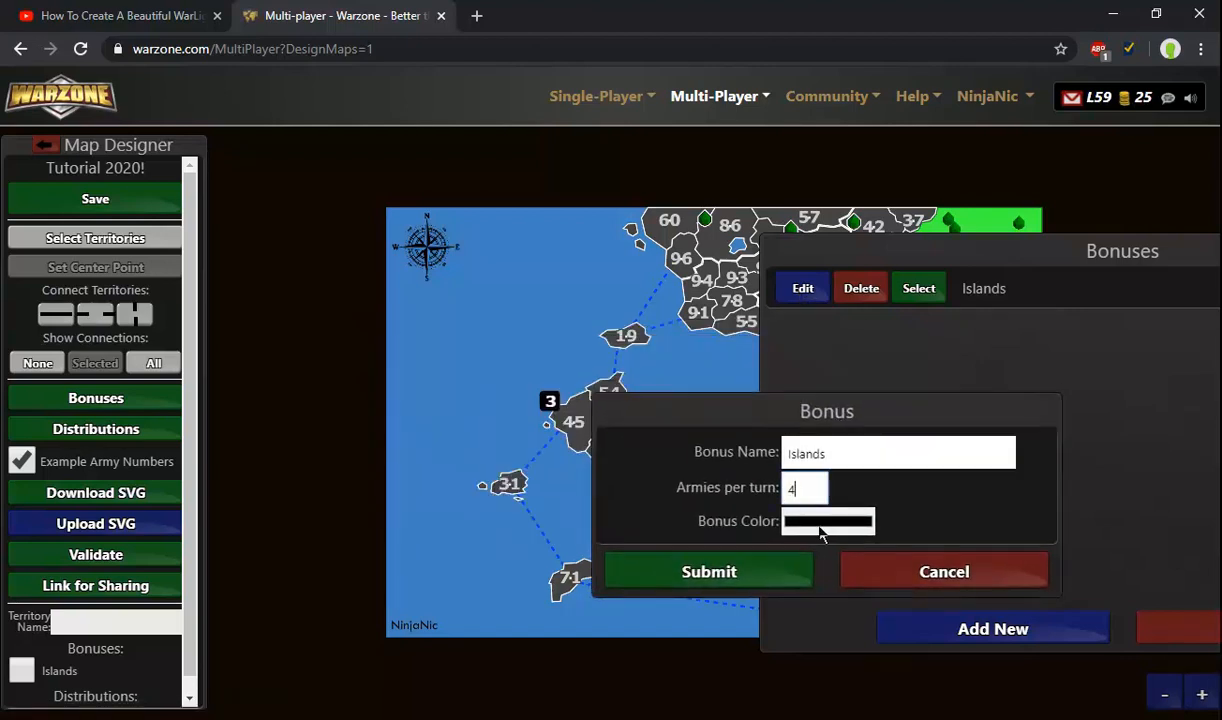
pyautogui.write('4')
pyautogui.click(825, 525)
pyautogui.click(121, 120)
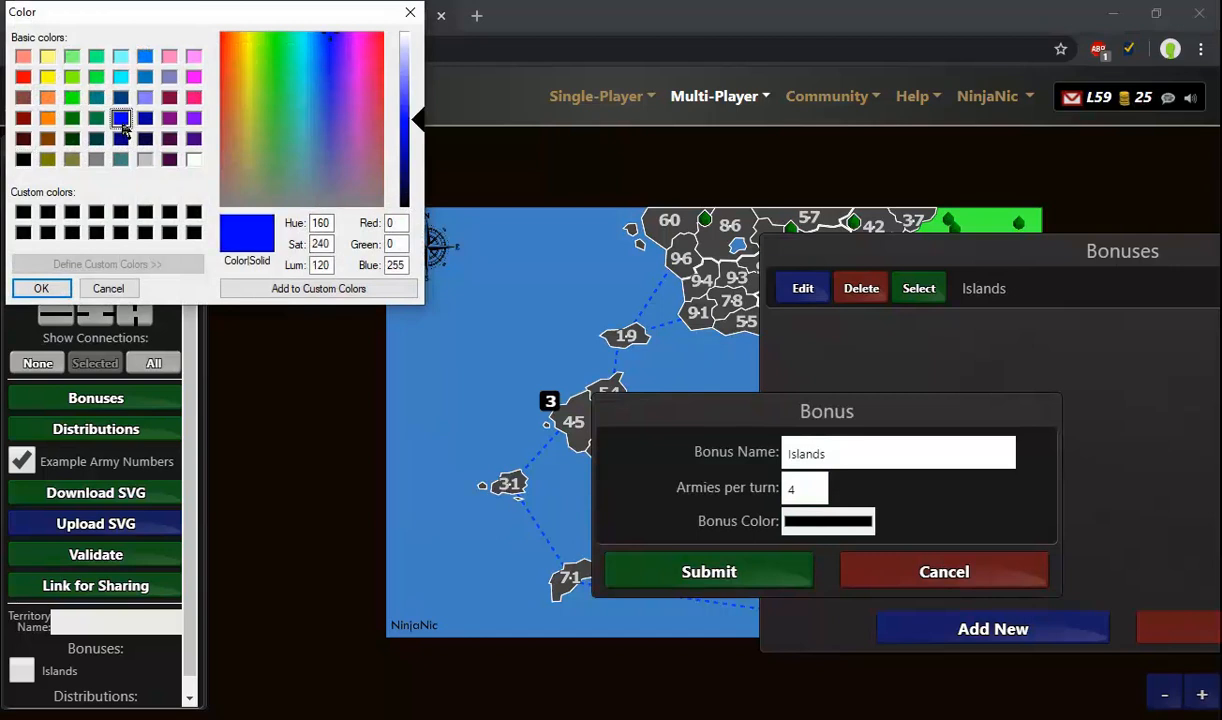
pyautogui.click(60, 288)
pyautogui.click(764, 570)
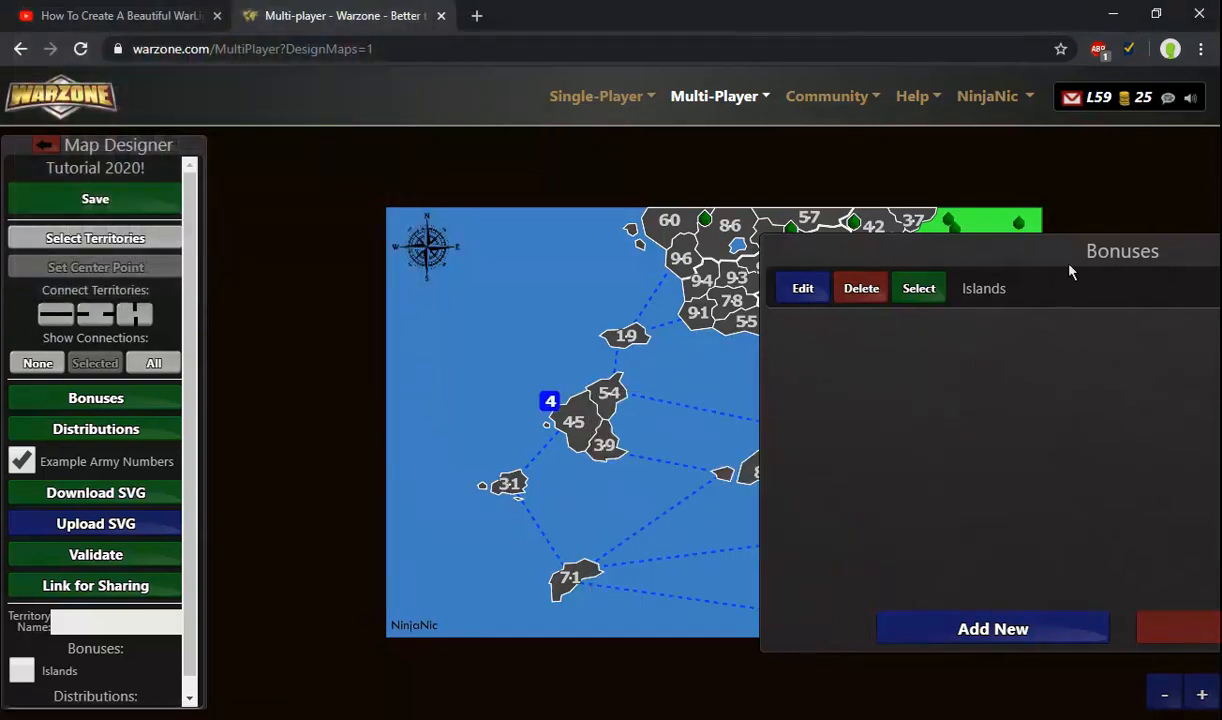
pyautogui.click(968, 578)
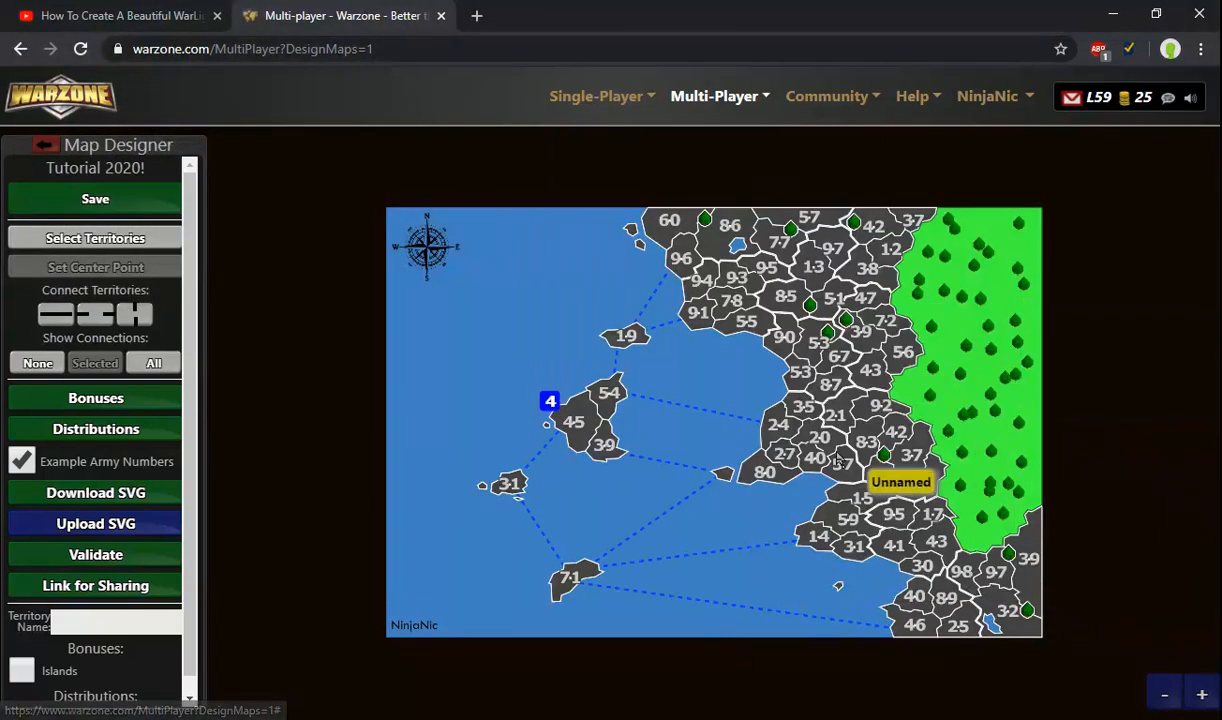
# Step: Assign the six numbered island territories in the western sea to the Islands bonus and save the map
pyautogui.scroll(1, 650, 385)
pyautogui.moveTo(648, 368); pyautogui.dragTo(648, 350)
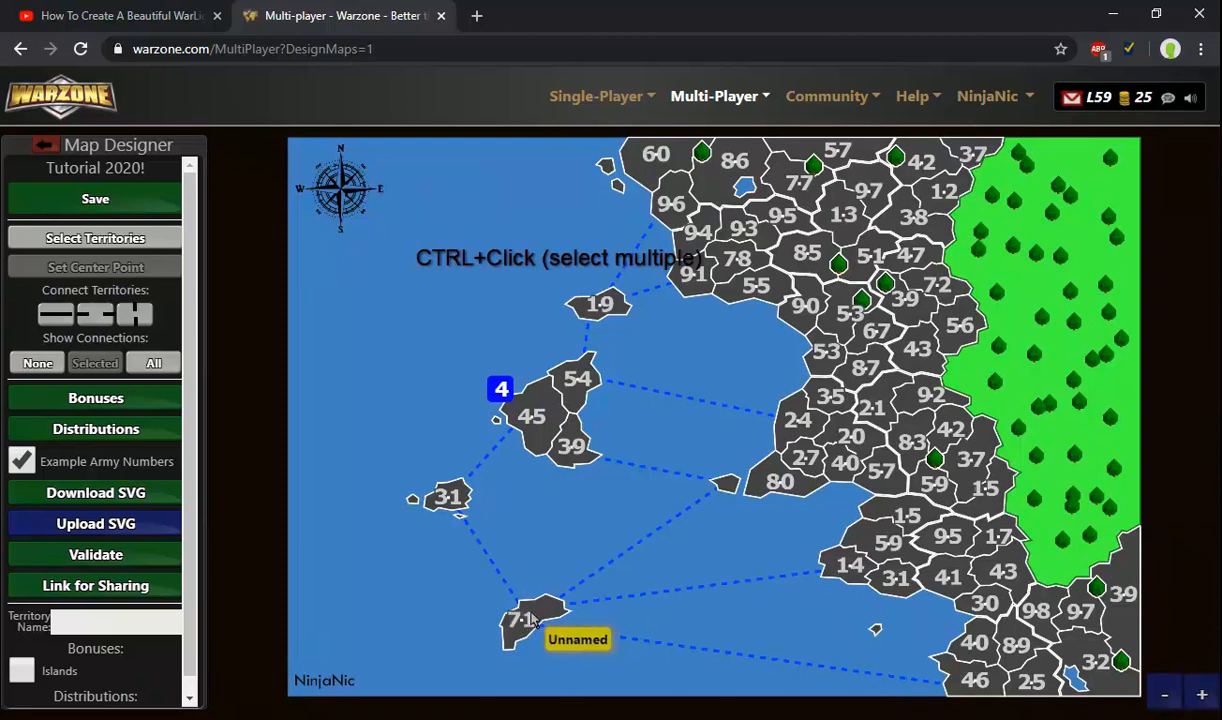
pyautogui.click(92, 247)
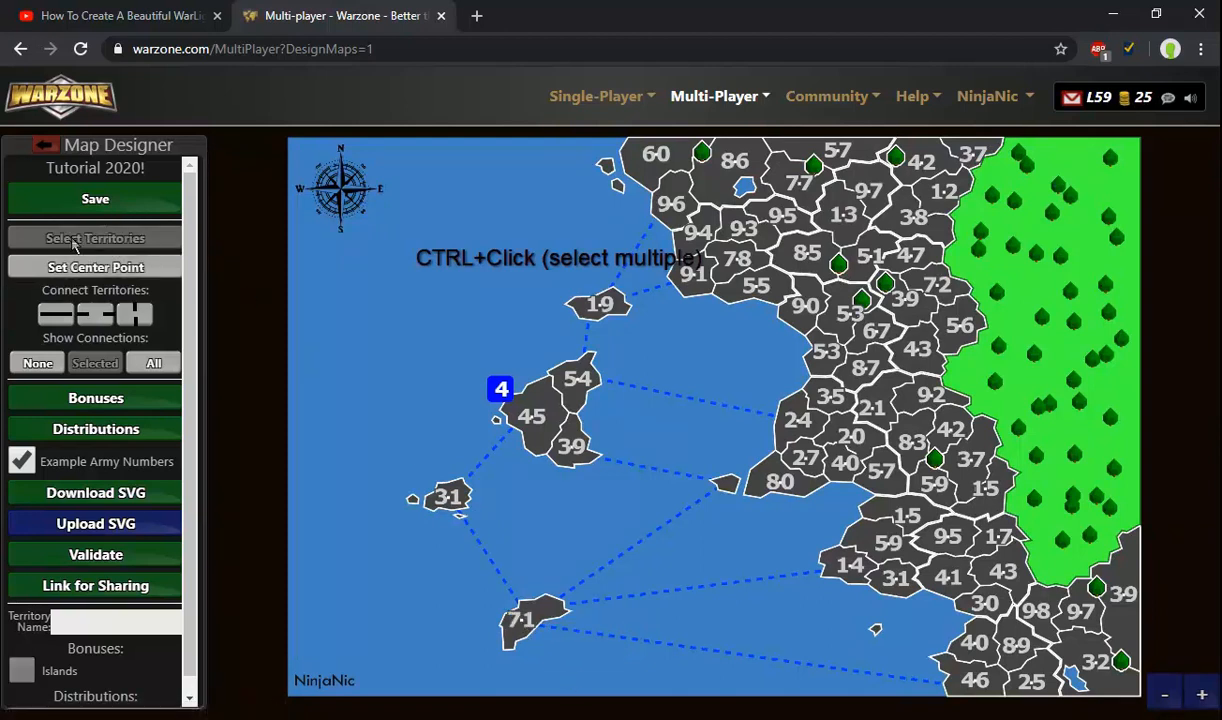
pyautogui.click(516, 625)
pyautogui.keyDown('ctrl'); pyautogui.click(450, 497); pyautogui.keyUp('ctrl')
pyautogui.keyDown('ctrl'); pyautogui.click(545, 421); pyautogui.keyUp('ctrl')
pyautogui.keyDown('ctrl'); pyautogui.click(568, 446); pyautogui.keyUp('ctrl')
pyautogui.keyDown('ctrl'); pyautogui.click(578, 380); pyautogui.keyUp('ctrl')
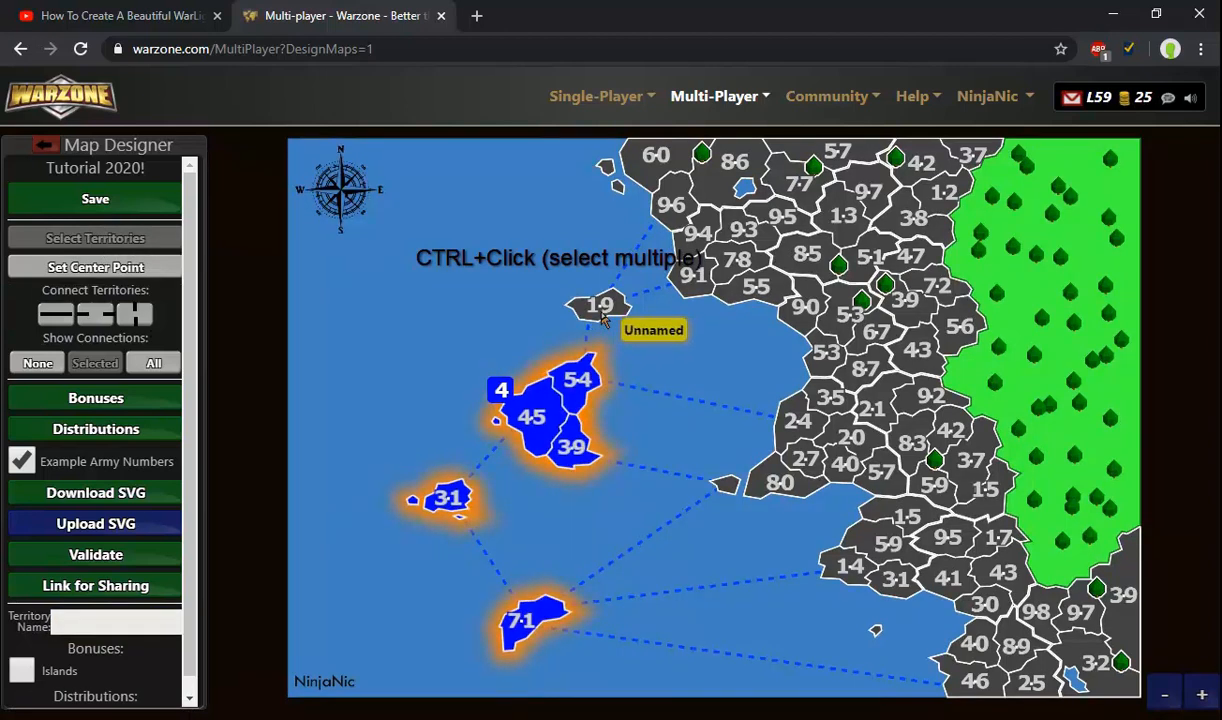
pyautogui.keyDown('ctrl'); pyautogui.click(601, 312); pyautogui.keyUp('ctrl')
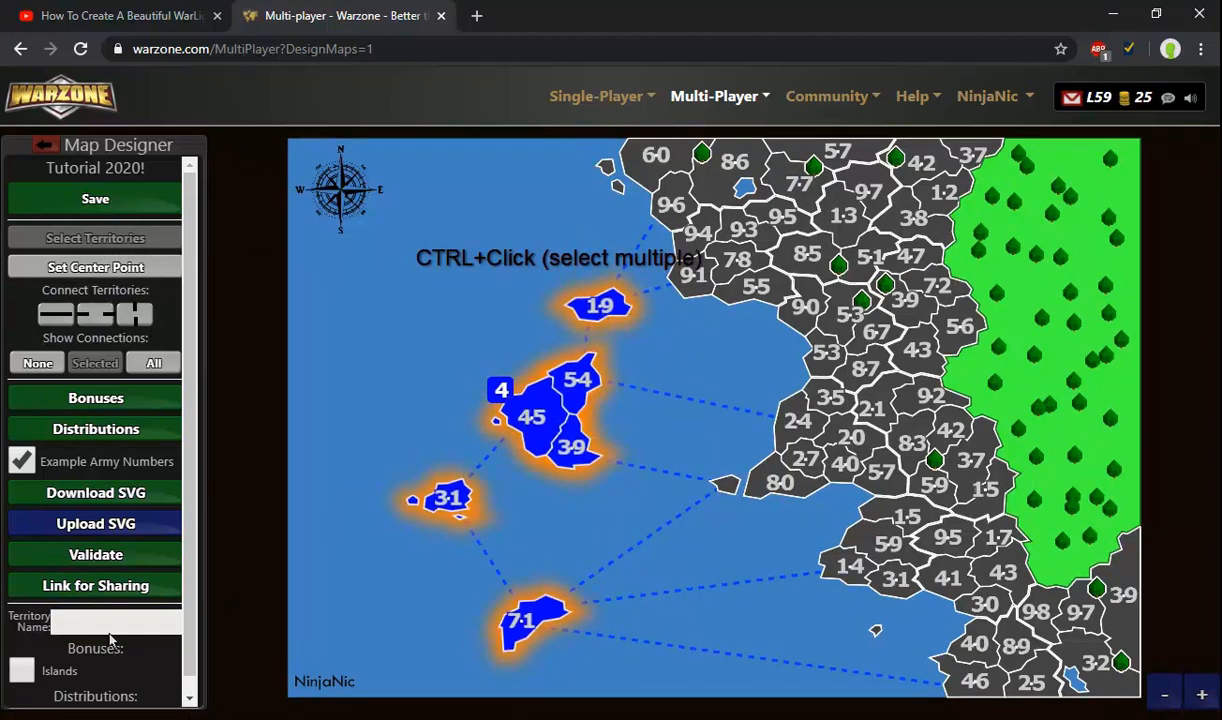
pyautogui.click(18, 674)
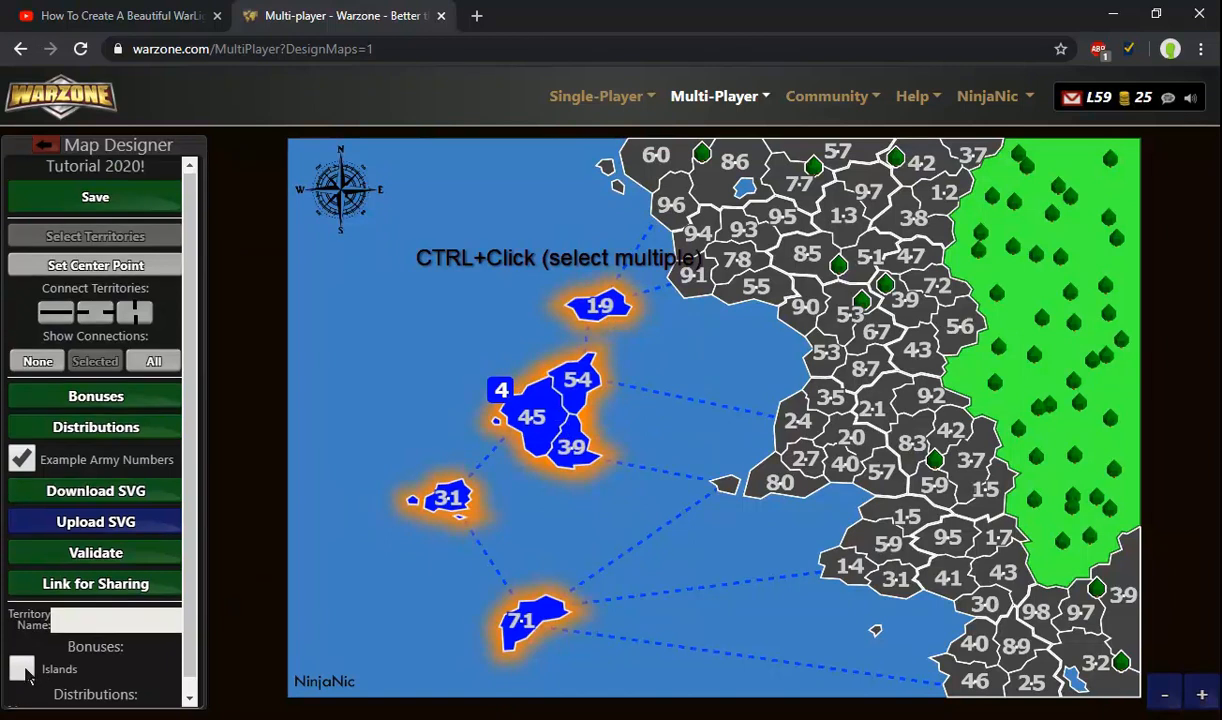
pyautogui.click(547, 541)
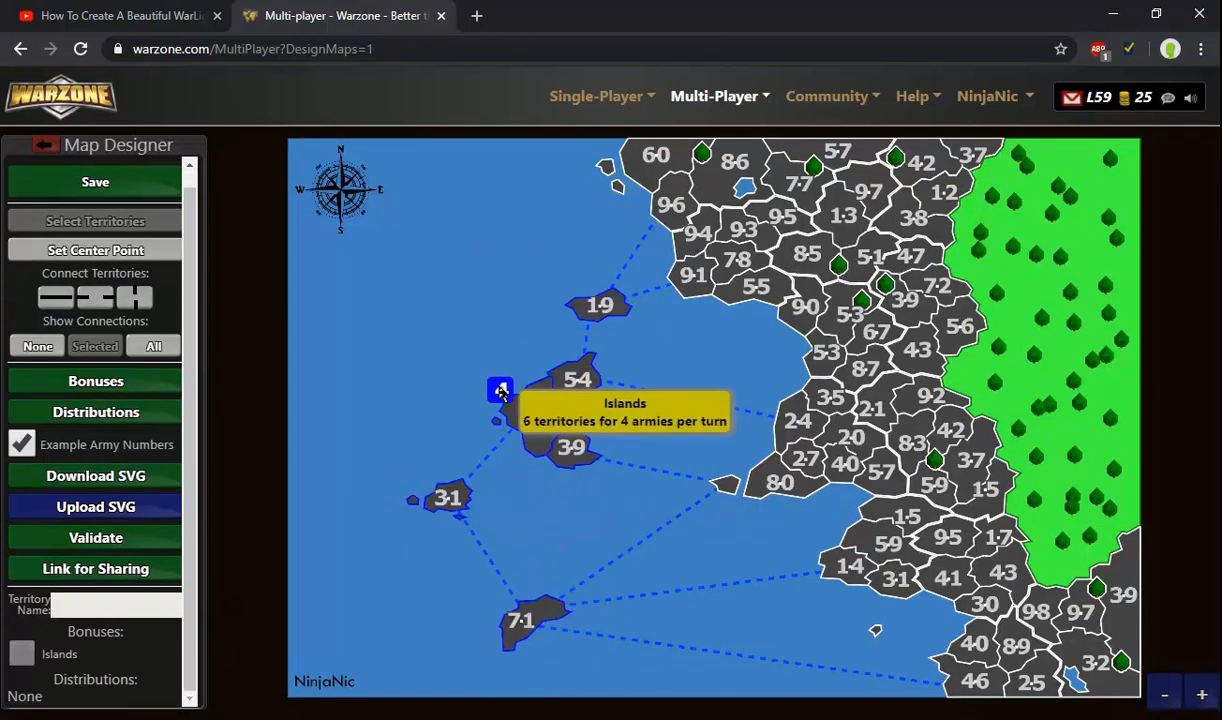
pyautogui.moveTo(501, 389)
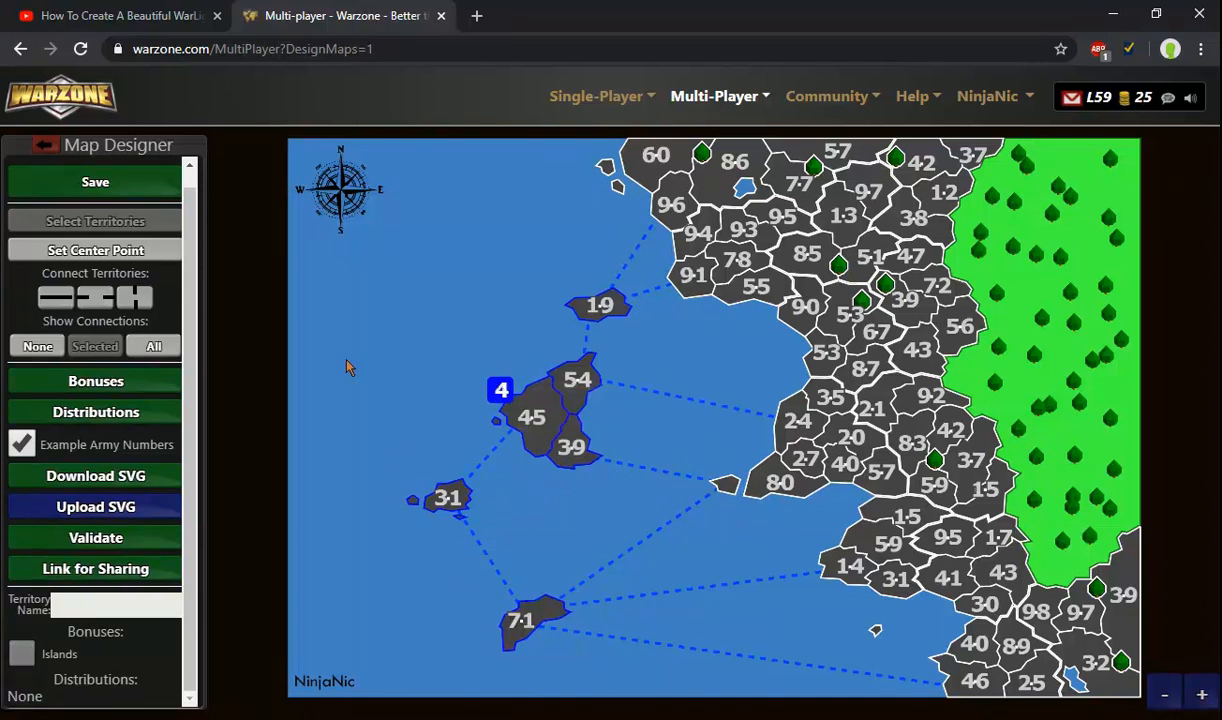
pyautogui.click(129, 184)
# Step: Name the northernmost numbered island territory "Name!" and deselect it
pyautogui.click(587, 320)
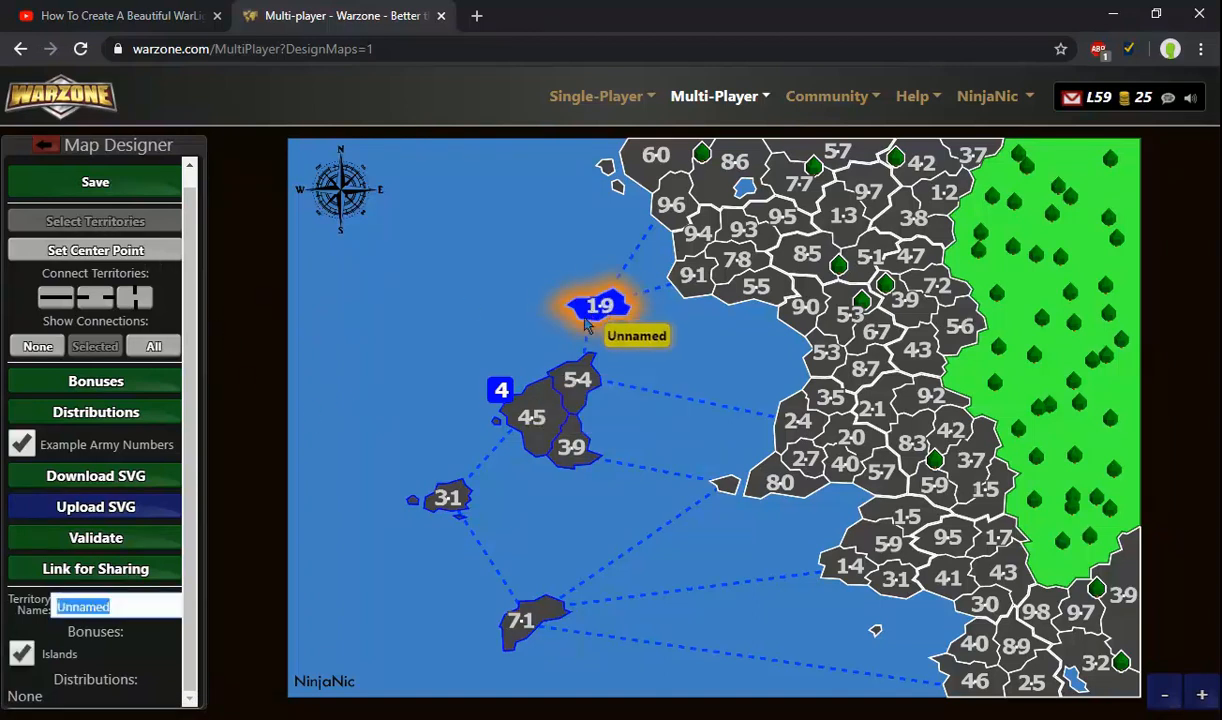
pyautogui.write('Name!')
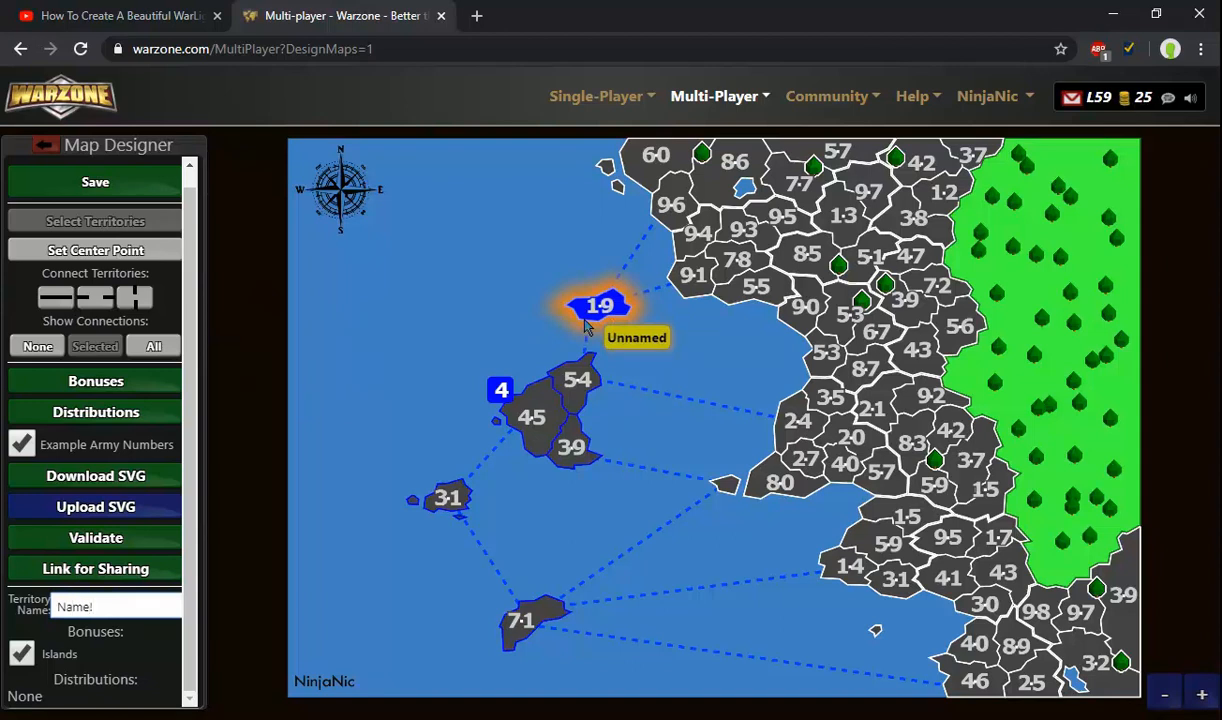
pyautogui.tripleClick(101, 610)
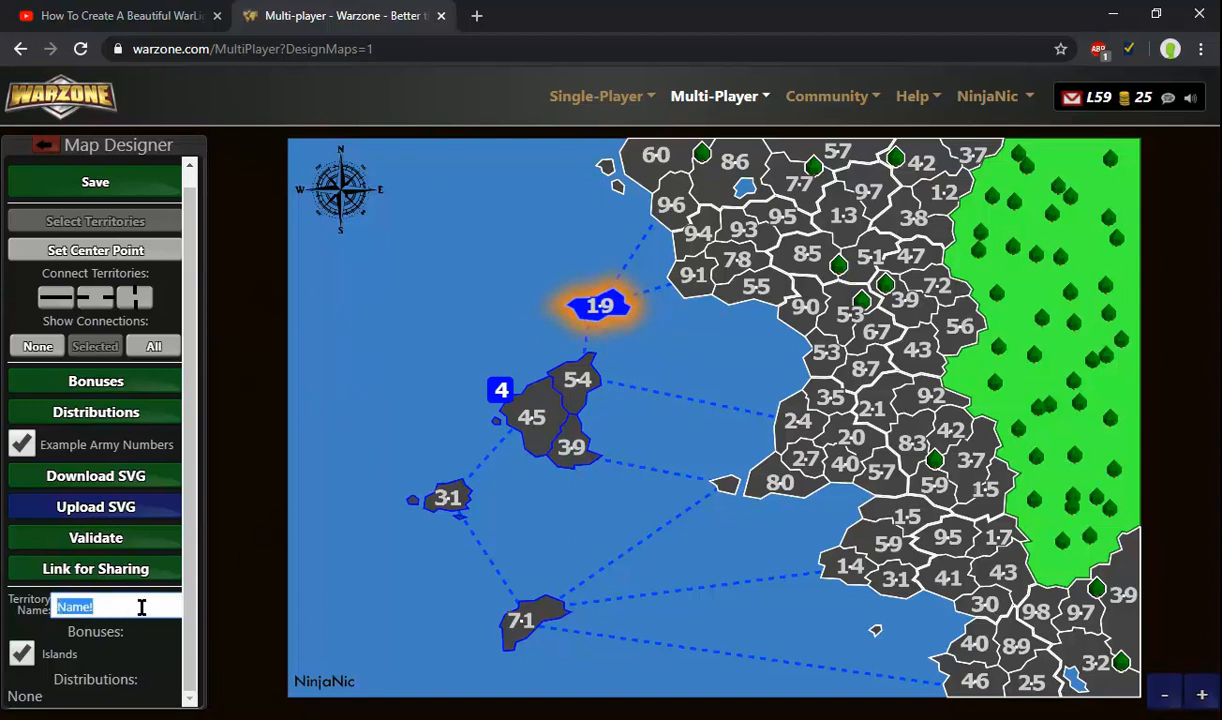
pyautogui.click(636, 428)
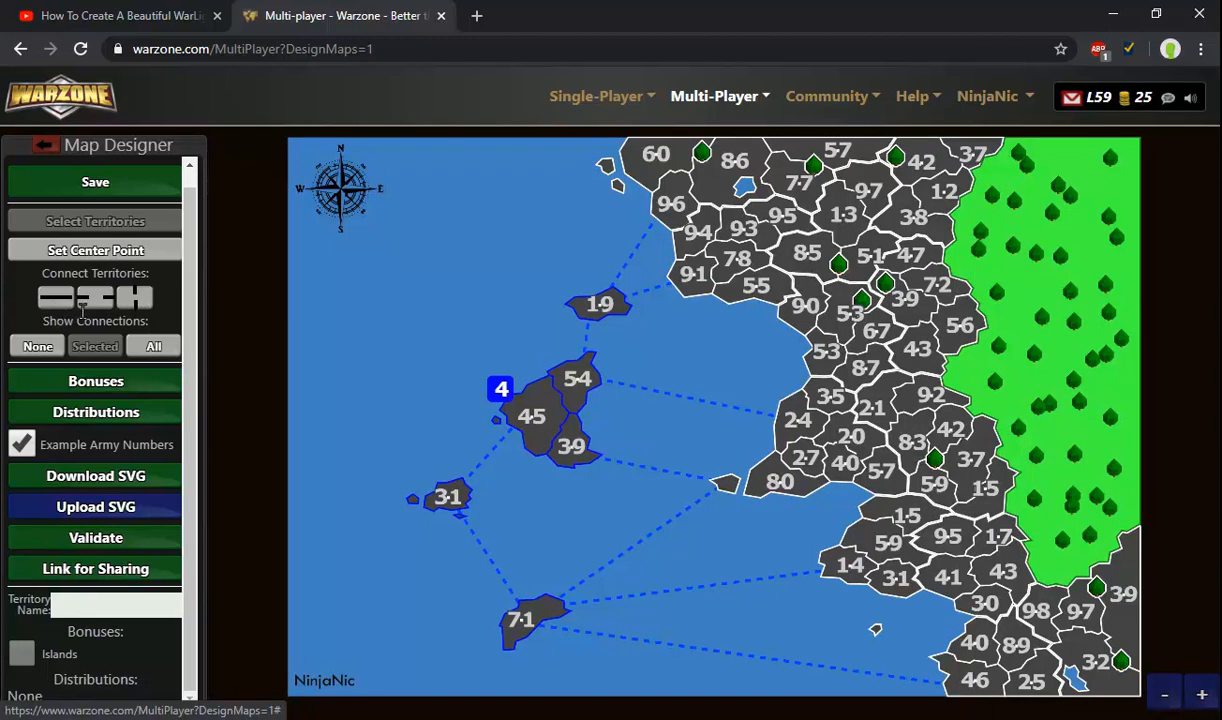
# Step: Show all connections and link the island territories: 19 to 54, 54 to 45 and 39, 45 to 39 and 31, and 31 to 71
pyautogui.click(150, 348)
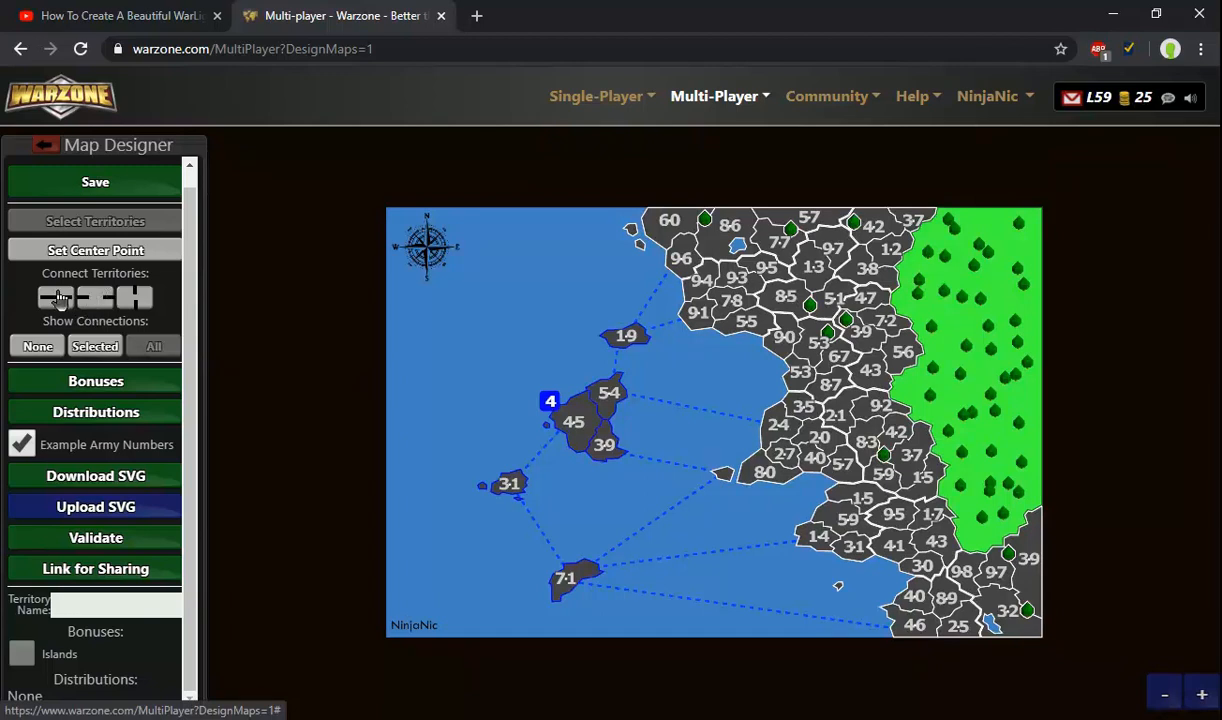
pyautogui.click(97, 292)
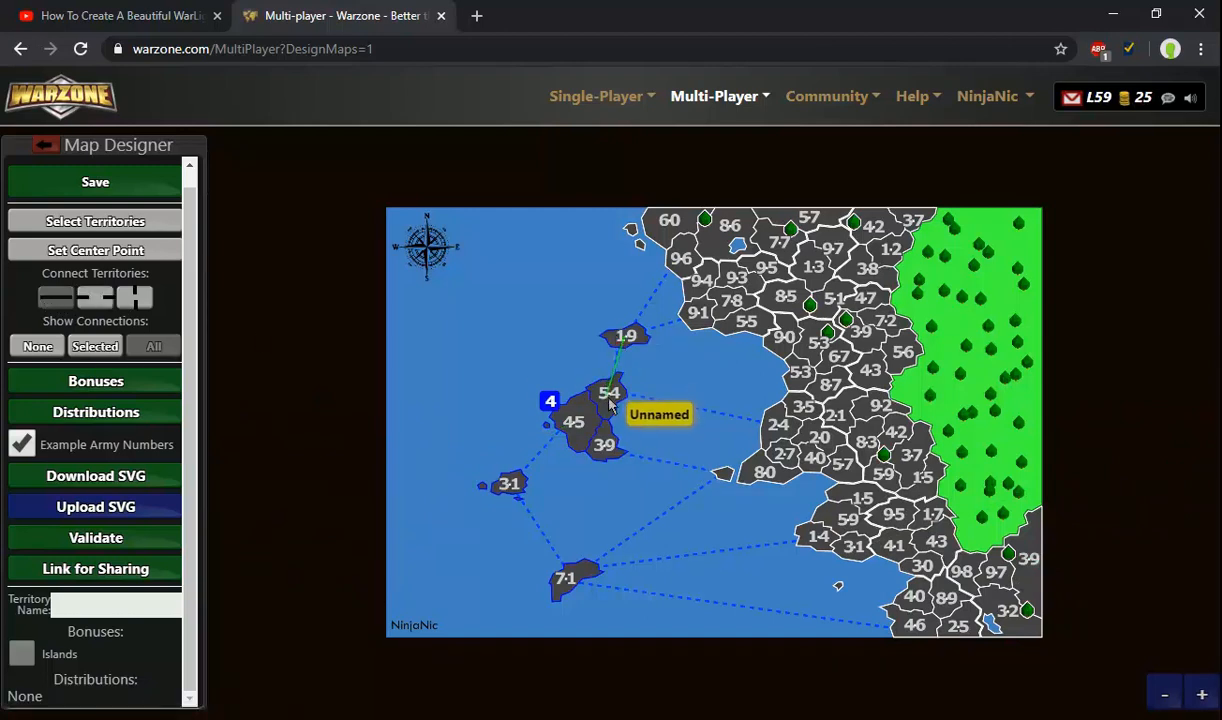
pyautogui.moveTo(598, 409); pyautogui.dragTo(572, 581)
pyautogui.scroll(4, 616, 508)
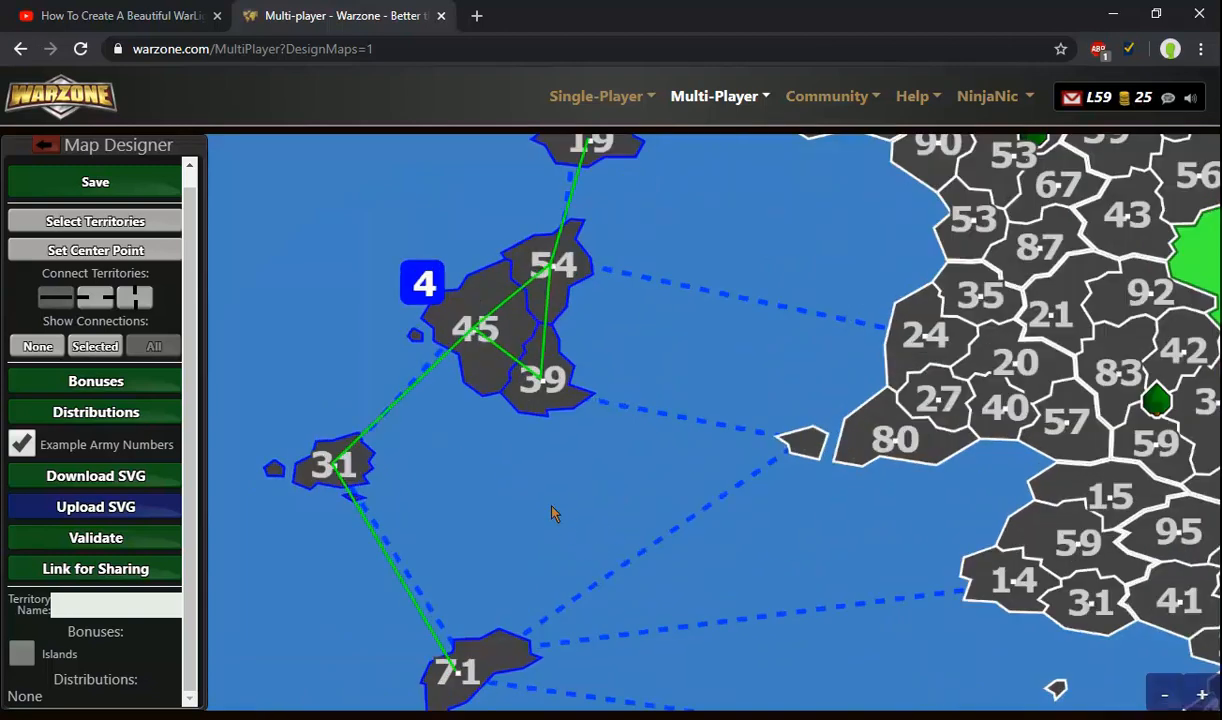
pyautogui.moveTo(455, 452); pyautogui.dragTo(588, 322)
pyautogui.scroll(-4, 590, 335)
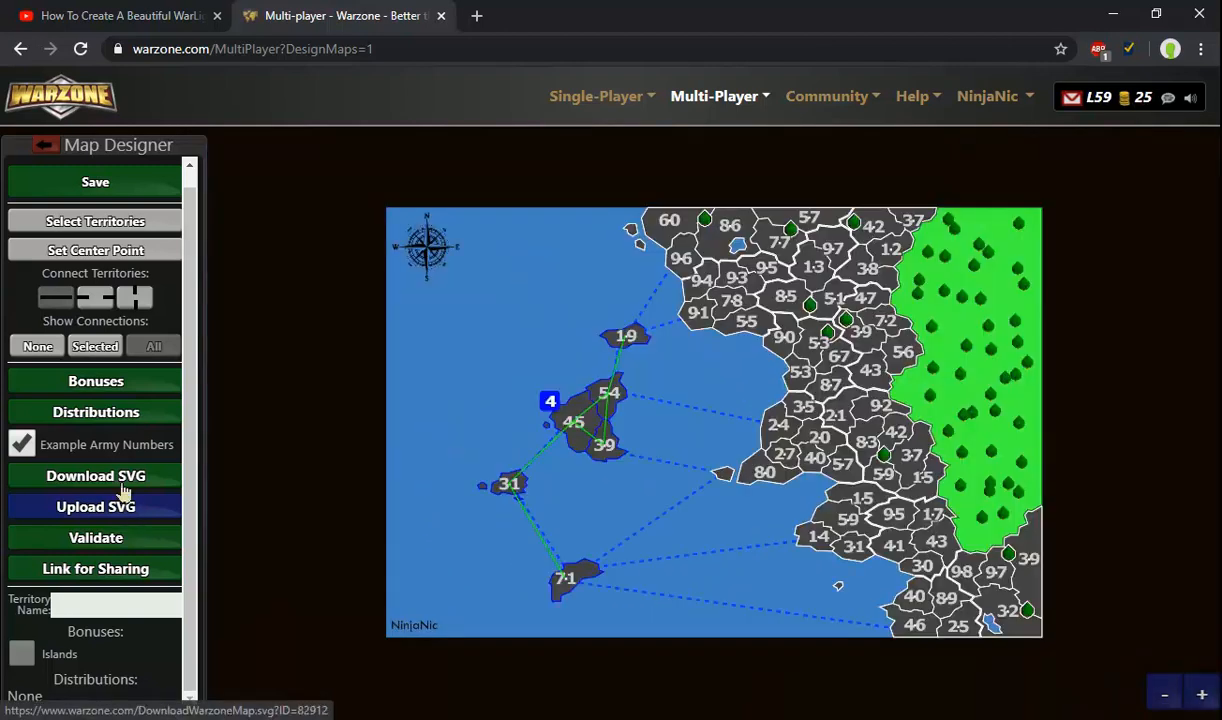
# Step: Add a distribution named Fixed Warlords and make it the default distribution mode
pyautogui.click(133, 422)
pyautogui.click(536, 553)
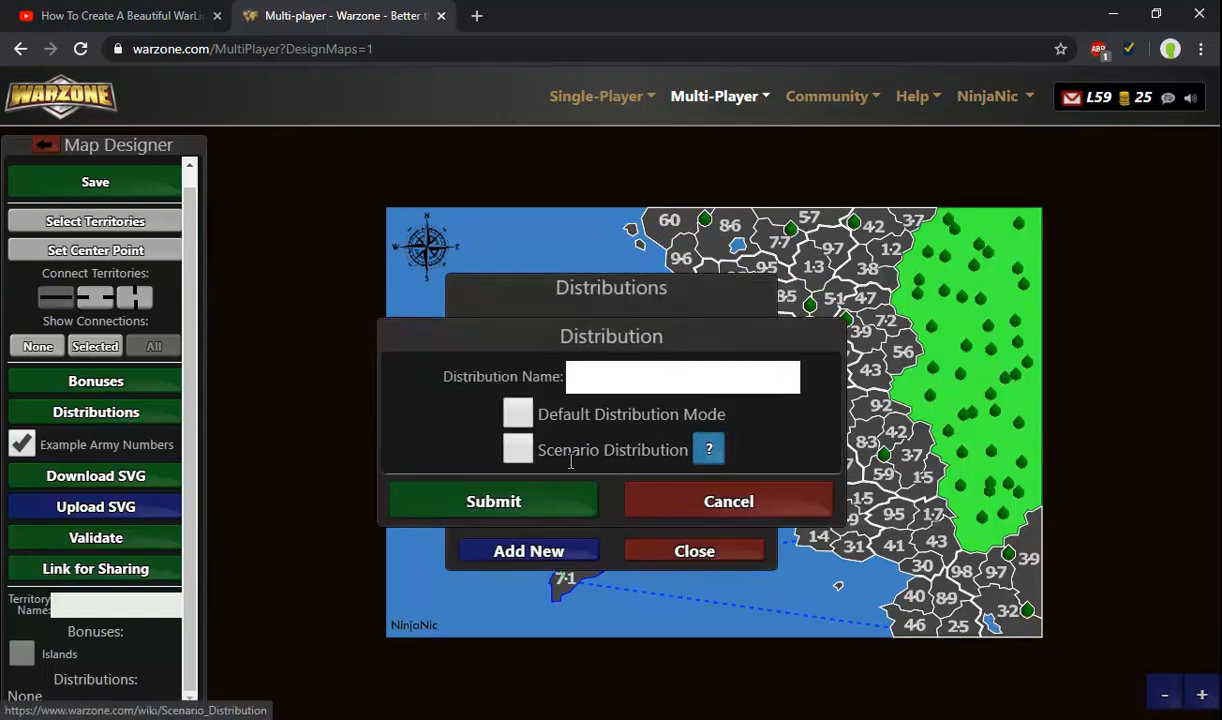
pyautogui.click(642, 380)
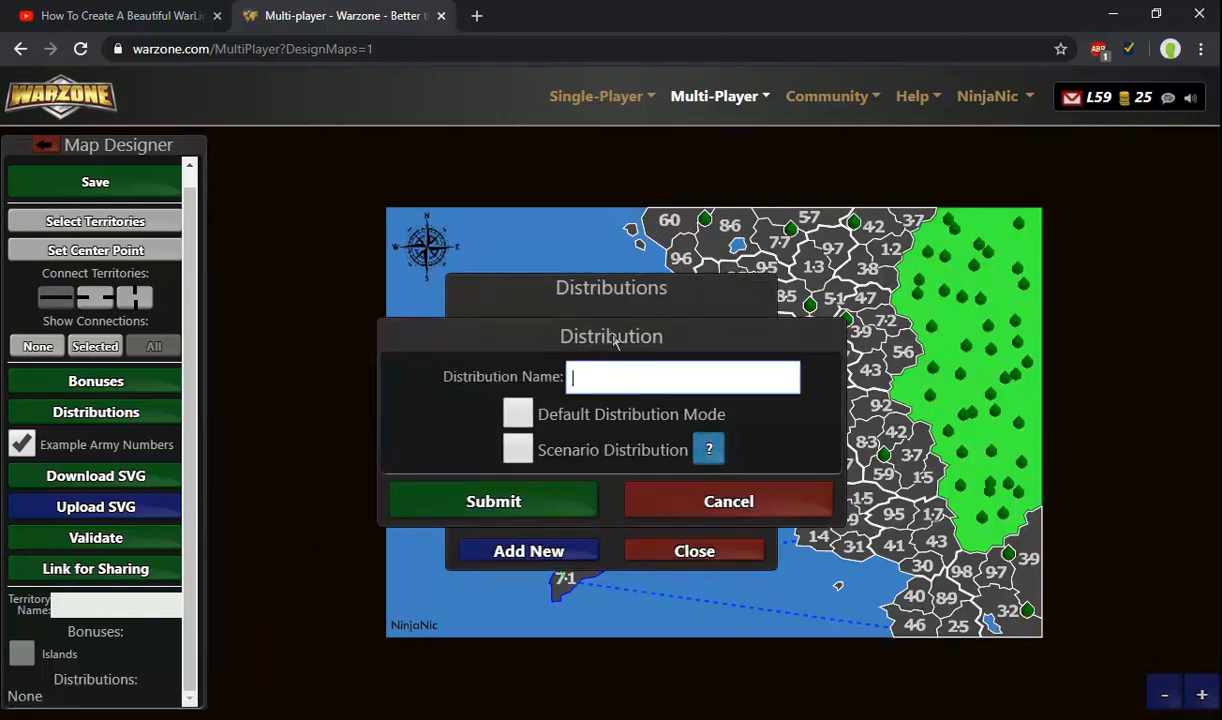
pyautogui.moveTo(597, 342); pyautogui.dragTo(845, 370)
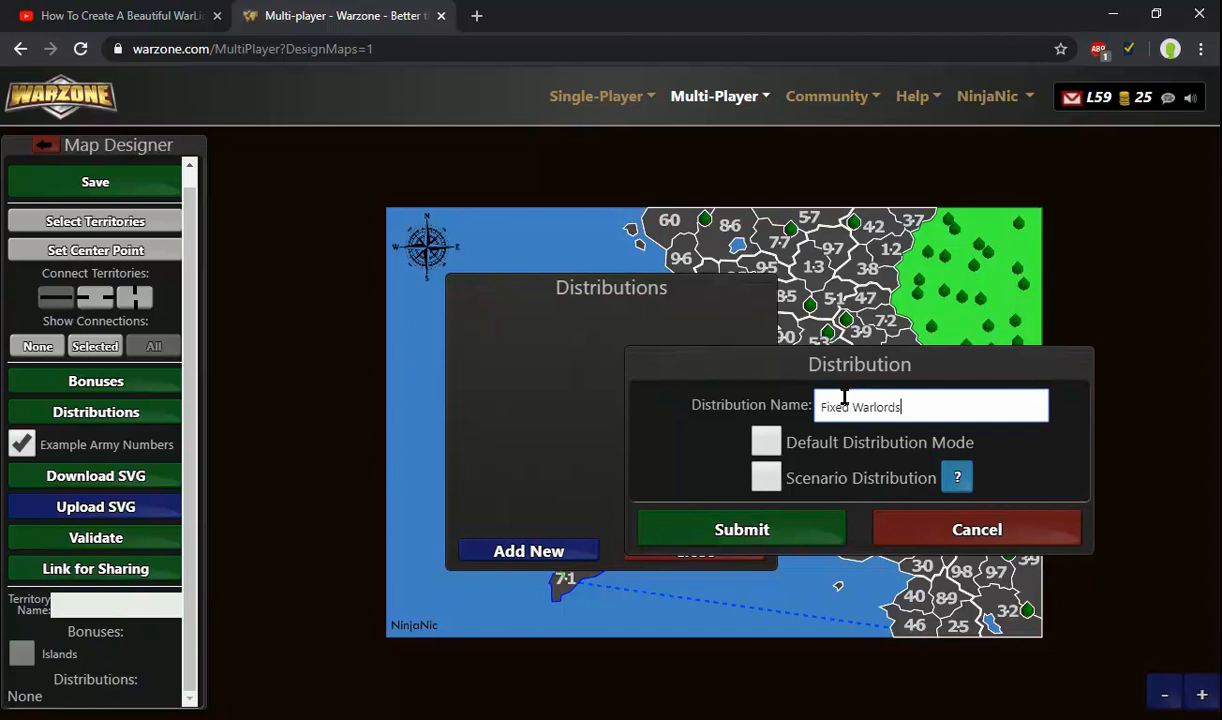
pyautogui.click(766, 442)
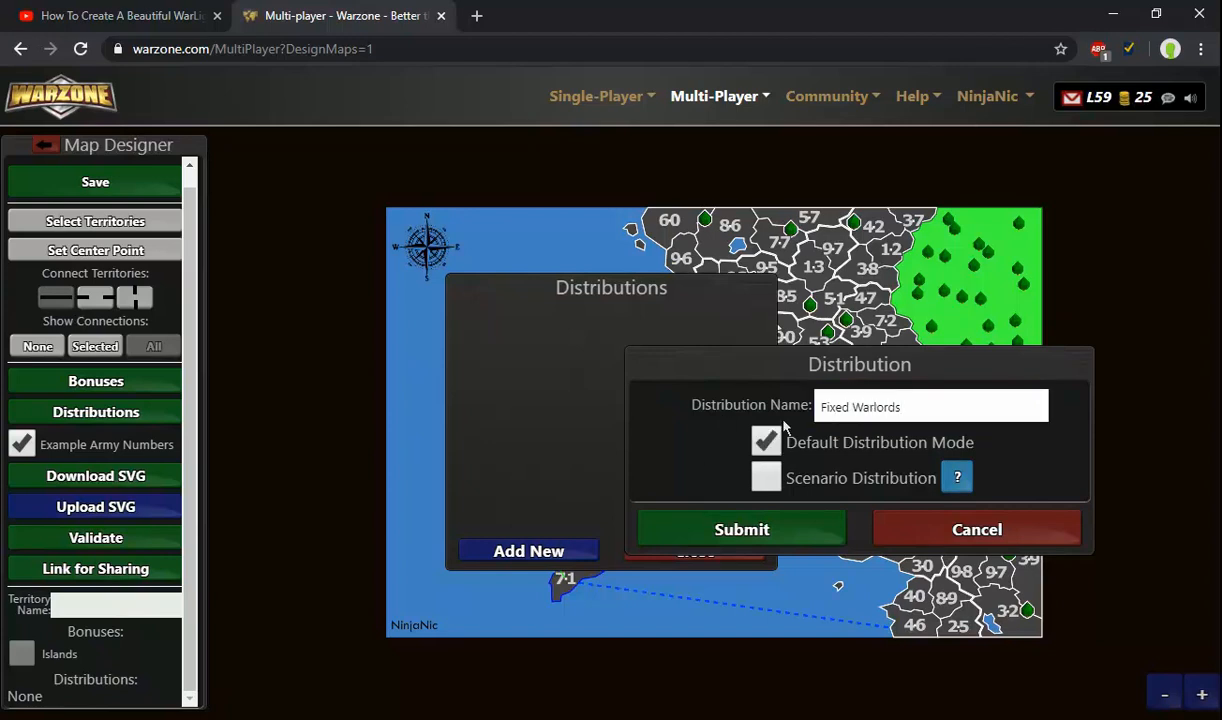
pyautogui.click(742, 528)
# Step: Add a scenario distribution named Scenario with scenarios A, B and C, and close the distribution list
pyautogui.click(583, 551)
pyautogui.click(710, 498)
pyautogui.click(586, 552)
pyautogui.click(671, 385)
pyautogui.write('s')
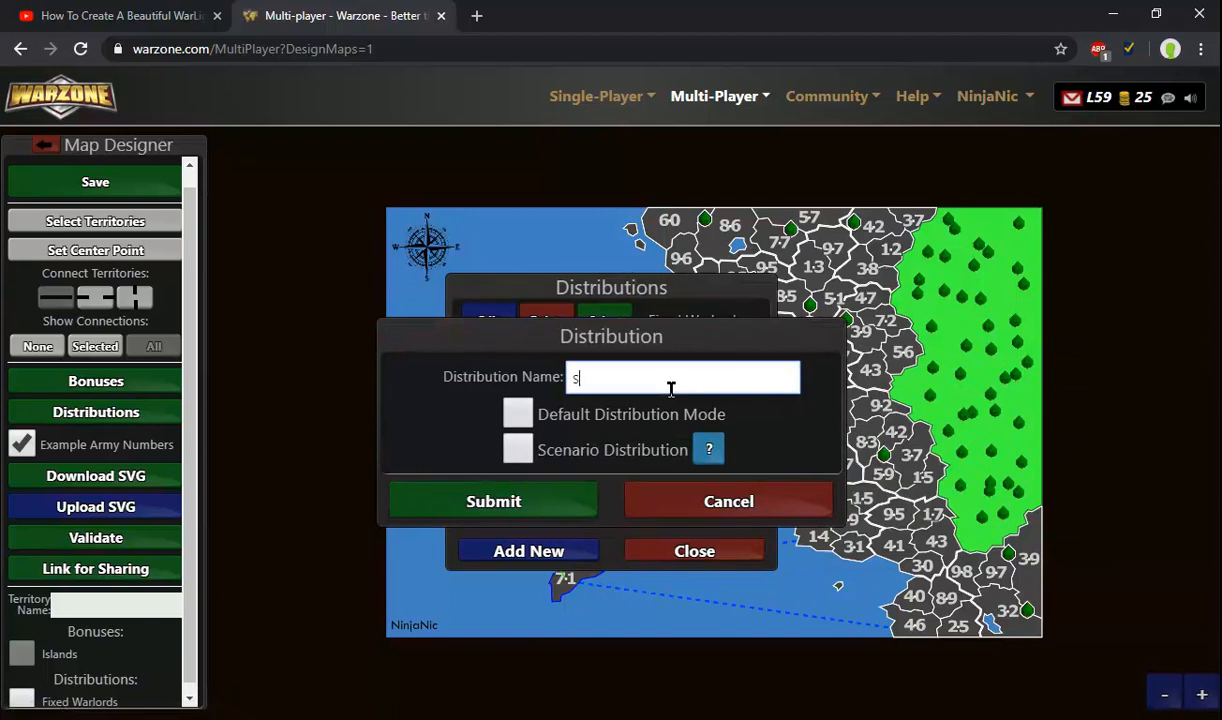
pyautogui.click(535, 453)
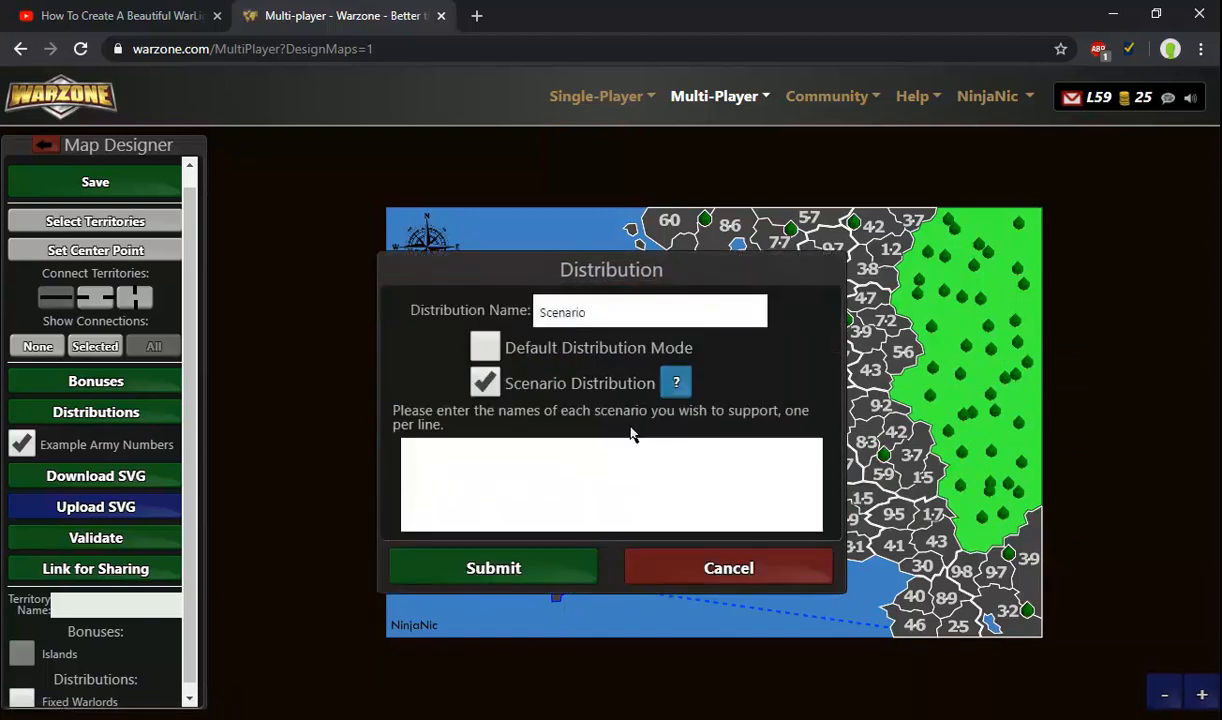
pyautogui.click(607, 446)
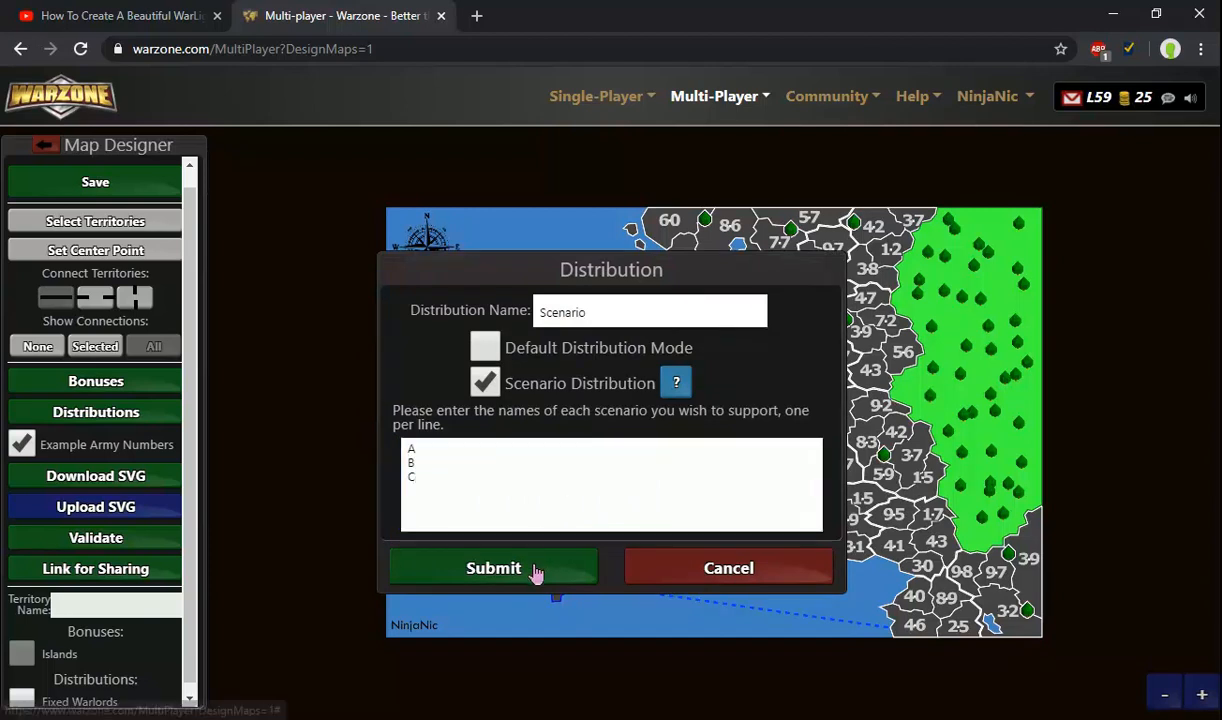
pyautogui.click(535, 570)
pyautogui.click(681, 554)
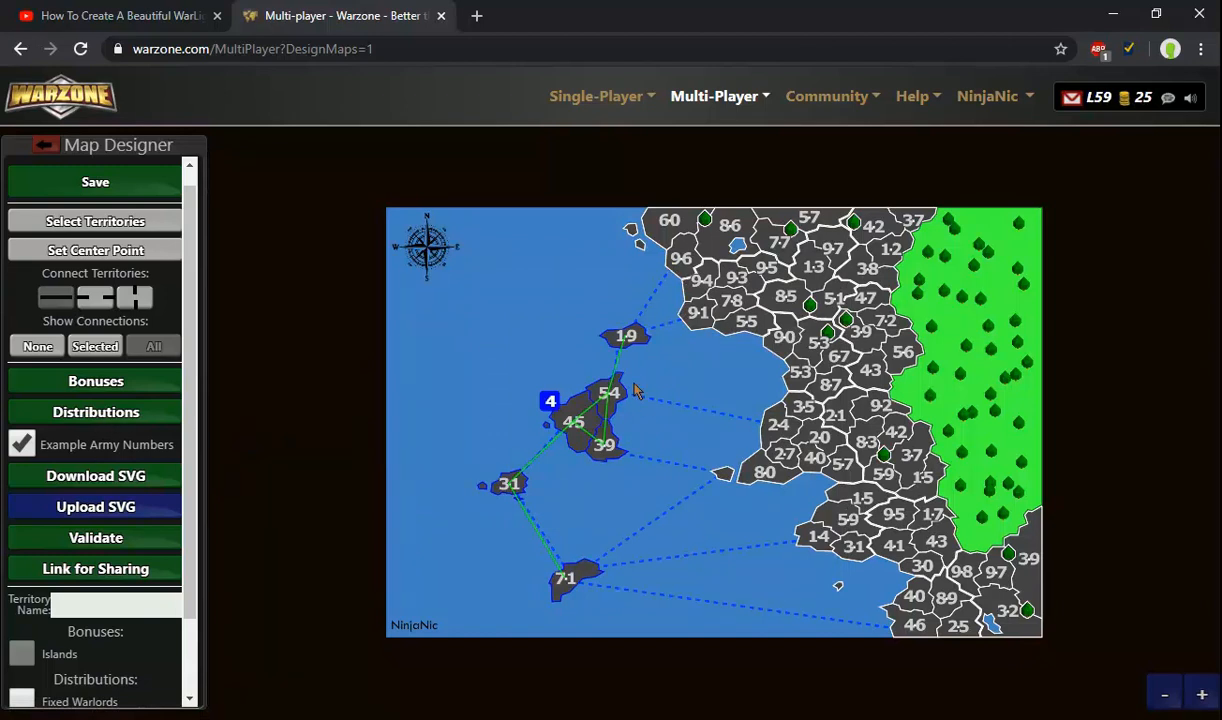
# Step: Switch to territory selection and select territories 45, 86, 67 and 97
pyautogui.click(113, 221)
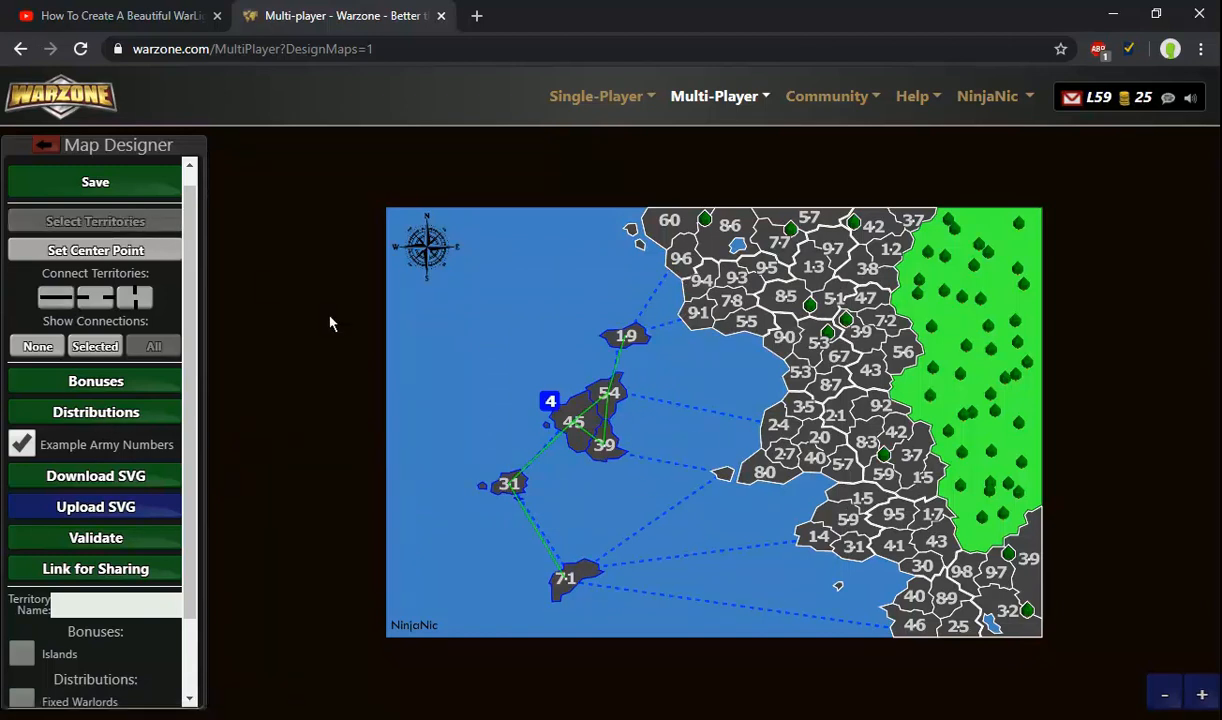
pyautogui.click(566, 424)
pyautogui.click(733, 240)
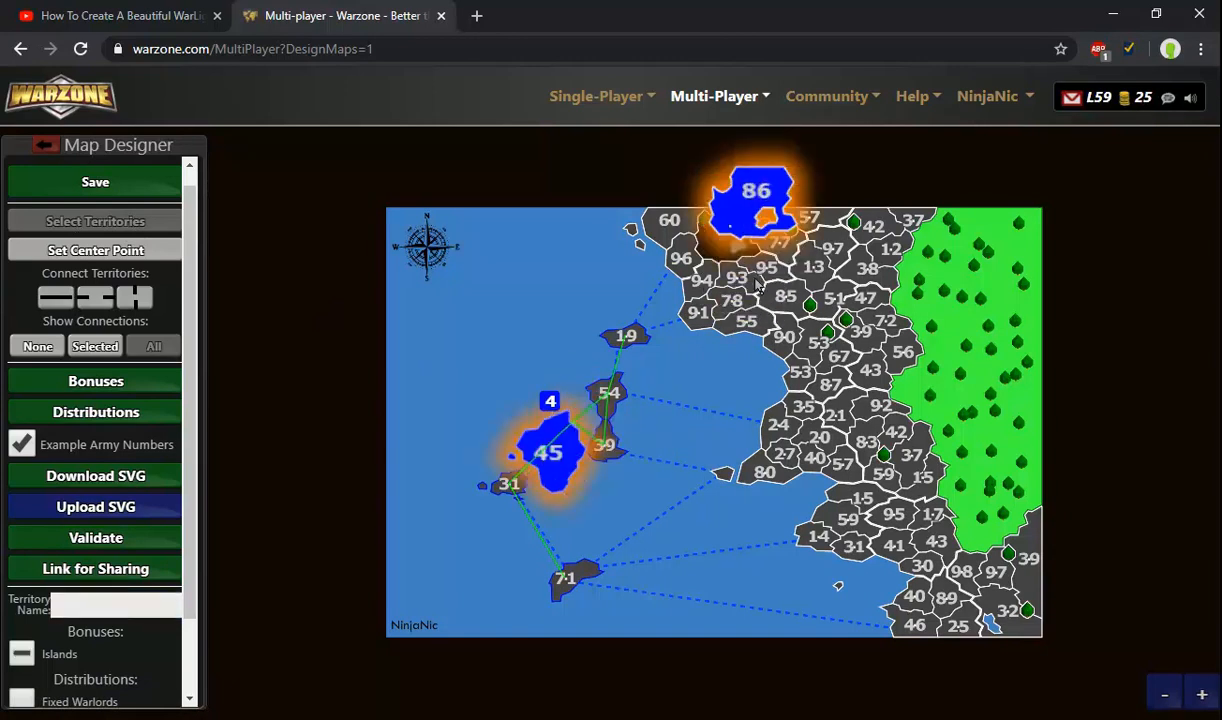
pyautogui.click(843, 364)
pyautogui.click(990, 572)
# Step: Connect all adjacent territories across the northern and central mainland, forming triangles between neighboring center points
pyautogui.scroll(-1, 60, 588)
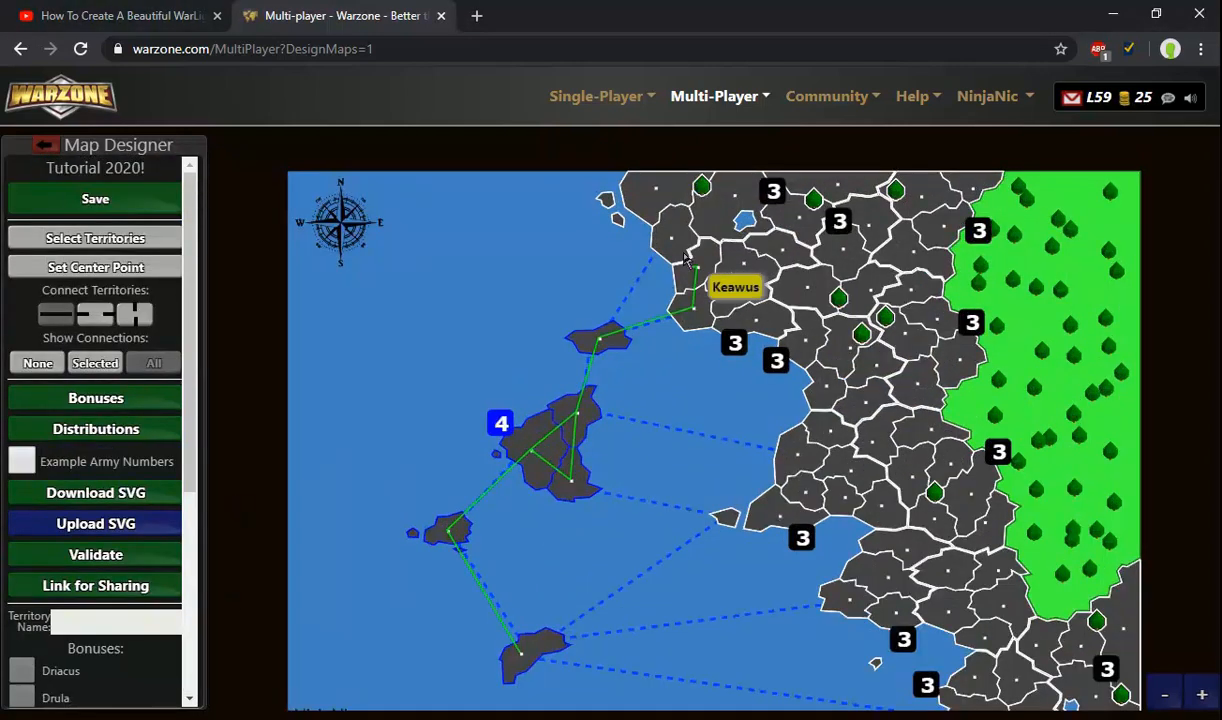
pyautogui.click(845, 295)
pyautogui.click(975, 225)
pyautogui.click(940, 305)
pyautogui.click(848, 350)
pyautogui.click(906, 335)
pyautogui.click(829, 388)
pyautogui.click(800, 456)
pyautogui.click(847, 497)
pyautogui.click(868, 403)
pyautogui.click(950, 480)
pyautogui.click(965, 516)
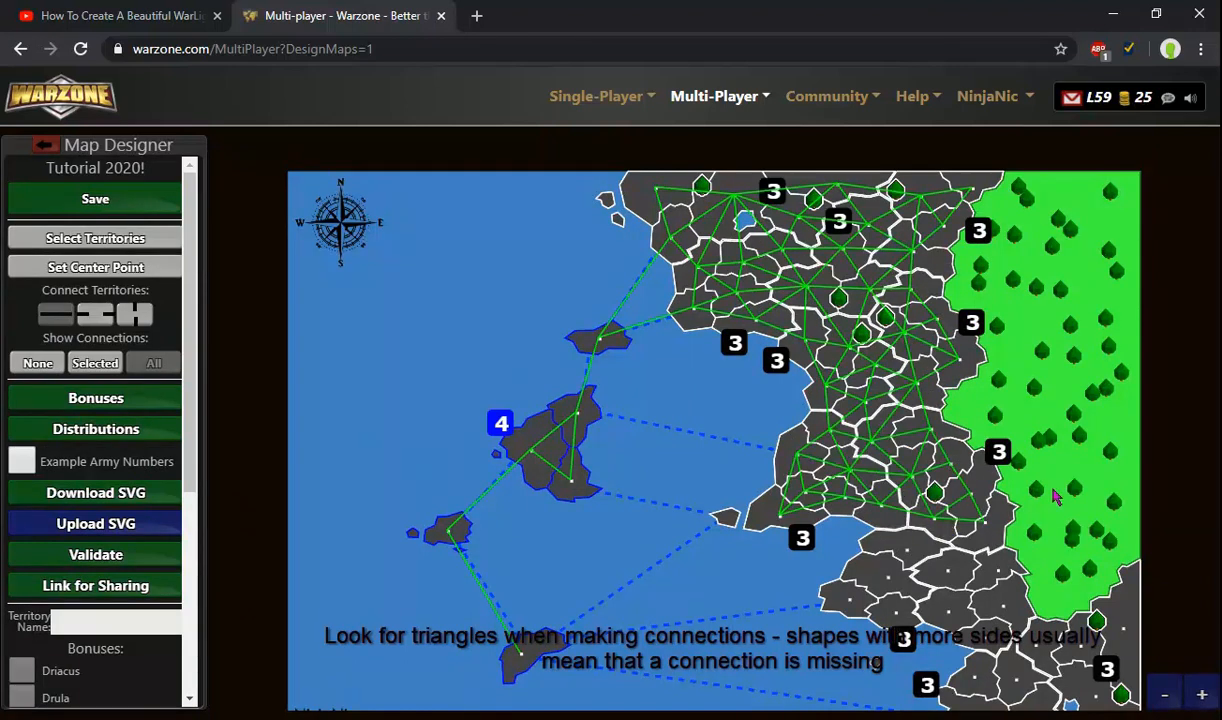
# Step: Connect the adjacent territories of the southern mainland
pyautogui.scroll(-1, 965, 516)
pyautogui.click(980, 482)
pyautogui.click(950, 487)
pyautogui.click(948, 514)
pyautogui.click(1003, 511)
pyautogui.click(985, 542)
pyautogui.click(1017, 583)
pyautogui.click(1095, 599)
# Step: Link the islands to the mainland along the dashed routes: 54 to 24, 39 to 80, and 71 to 80, 14 and 46
pyautogui.click(521, 557)
pyautogui.click(780, 419)
pyautogui.click(571, 384)
pyautogui.scroll(-2, 668, 401)
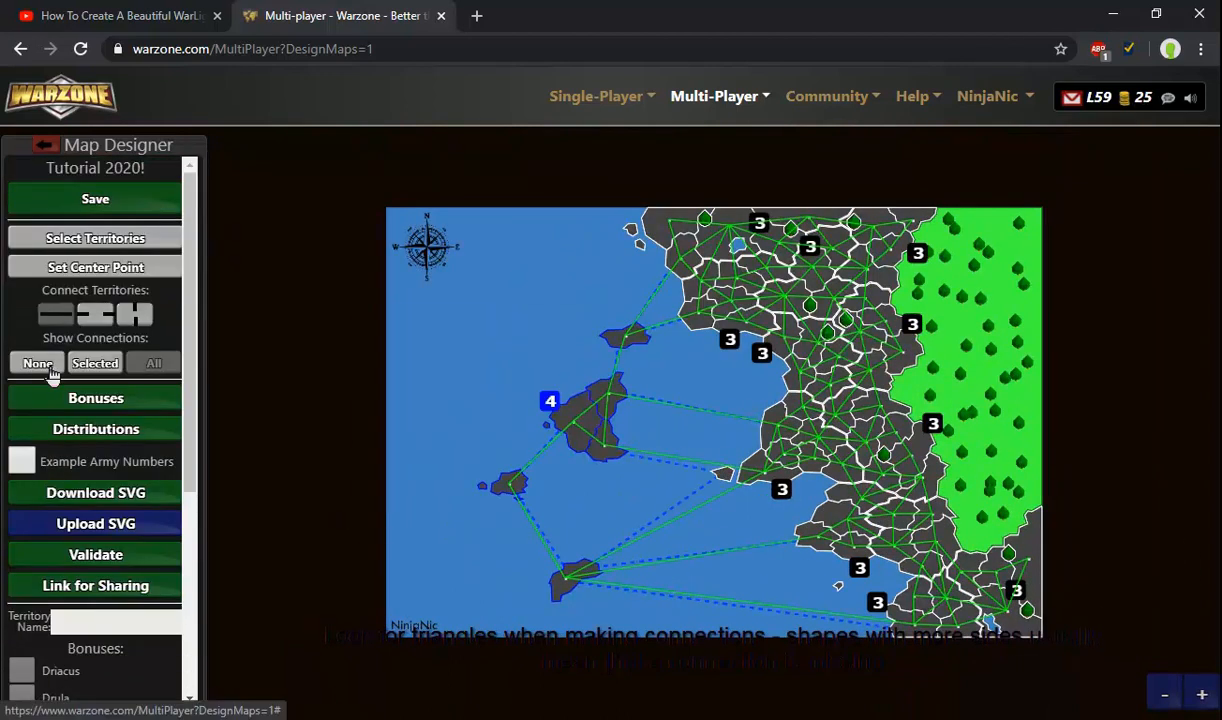
# Step: Hide all connections and assign the northern mainland territories to their bonuses
pyautogui.click(50, 364)
pyautogui.click(95, 238)
pyautogui.scroll(3, 744, 224)
pyautogui.click(819, 263)
pyautogui.click(710, 226)
pyautogui.click(603, 298)
pyautogui.scroll(-4, 40, 583)
pyautogui.click(22, 573)
pyautogui.click(746, 437)
pyautogui.click(22, 518)
pyautogui.click(833, 381)
pyautogui.click(22, 627)
pyautogui.click(1064, 278)
pyautogui.click(22, 328)
# Step: Assign the central mainland territories to their bonuses
pyautogui.click(856, 420)
pyautogui.moveTo(850, 520); pyautogui.dragTo(798, 353)
pyautogui.click(729, 324)
pyautogui.moveTo(740, 520); pyautogui.dragTo(740, 397)
pyautogui.click(682, 446)
pyautogui.click(905, 402)
pyautogui.moveTo(800, 600); pyautogui.dragTo(782, 393)
pyautogui.click(768, 418)
pyautogui.click(1004, 628)
pyautogui.click(26, 440)
# Step: Assign the southern mainland territories to their bonuses
pyautogui.click(938, 433)
pyautogui.click(929, 480)
pyautogui.click(22, 382)
pyautogui.click(1105, 560)
pyautogui.moveTo(1105, 600); pyautogui.dragTo(1006, 548)
pyautogui.click(22, 600)
pyautogui.scroll(2, 96, 400)
# Step: Show connections only for the selected territories
pyautogui.click(287, 395)
pyautogui.click(95, 368)
pyautogui.doubleClick(245, 354)
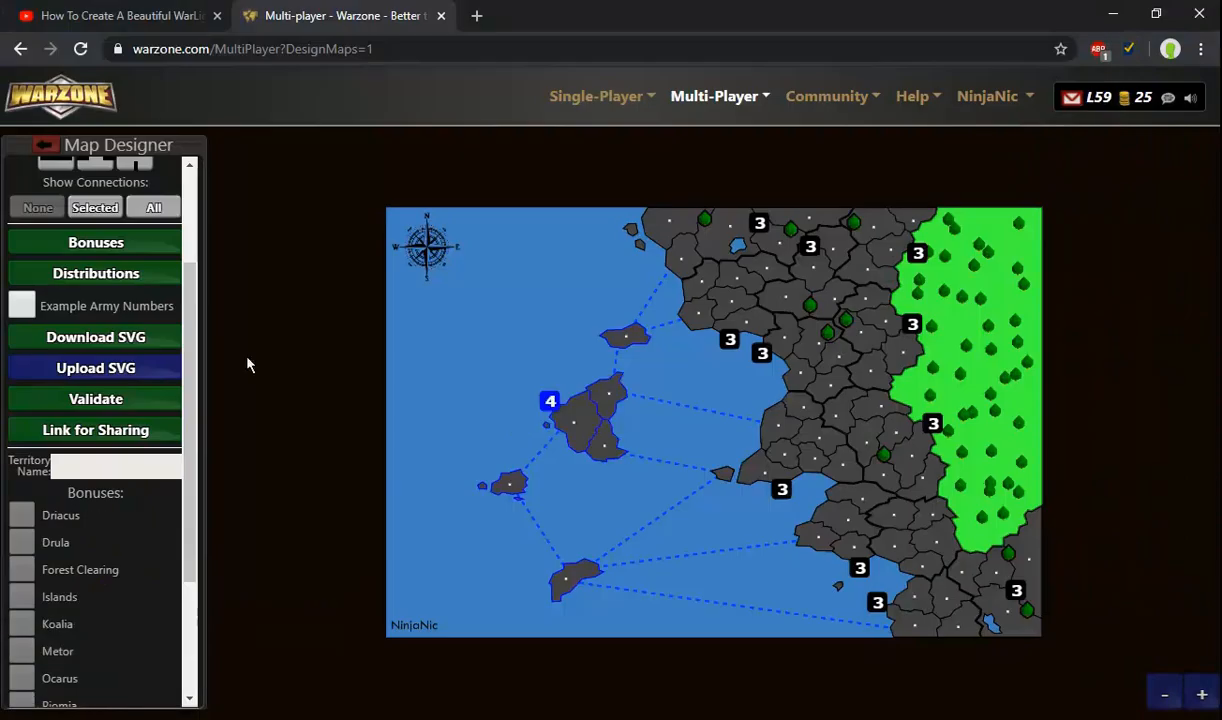
pyautogui.click(1113, 14)
pyautogui.doubleClick(254, 352)
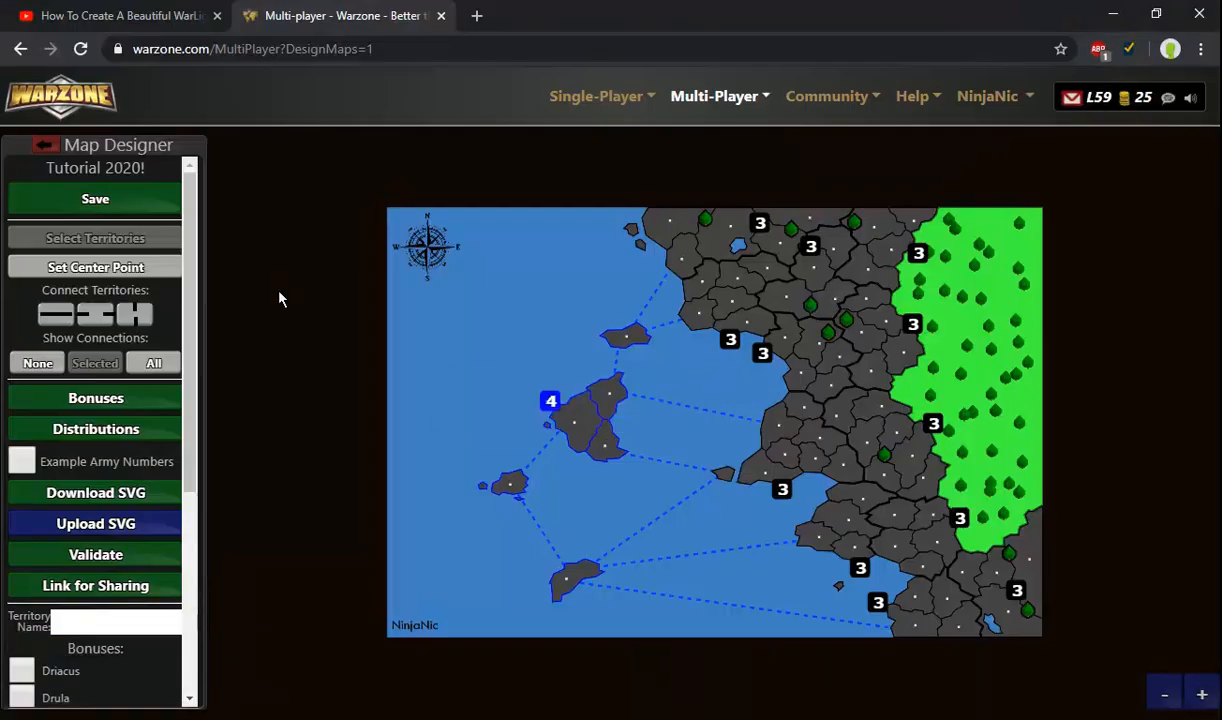
# Step: Open the bonus list beside the map and select the territories of the Driacus bonus
pyautogui.click(165, 402)
pyautogui.scroll(2, 415, 445)
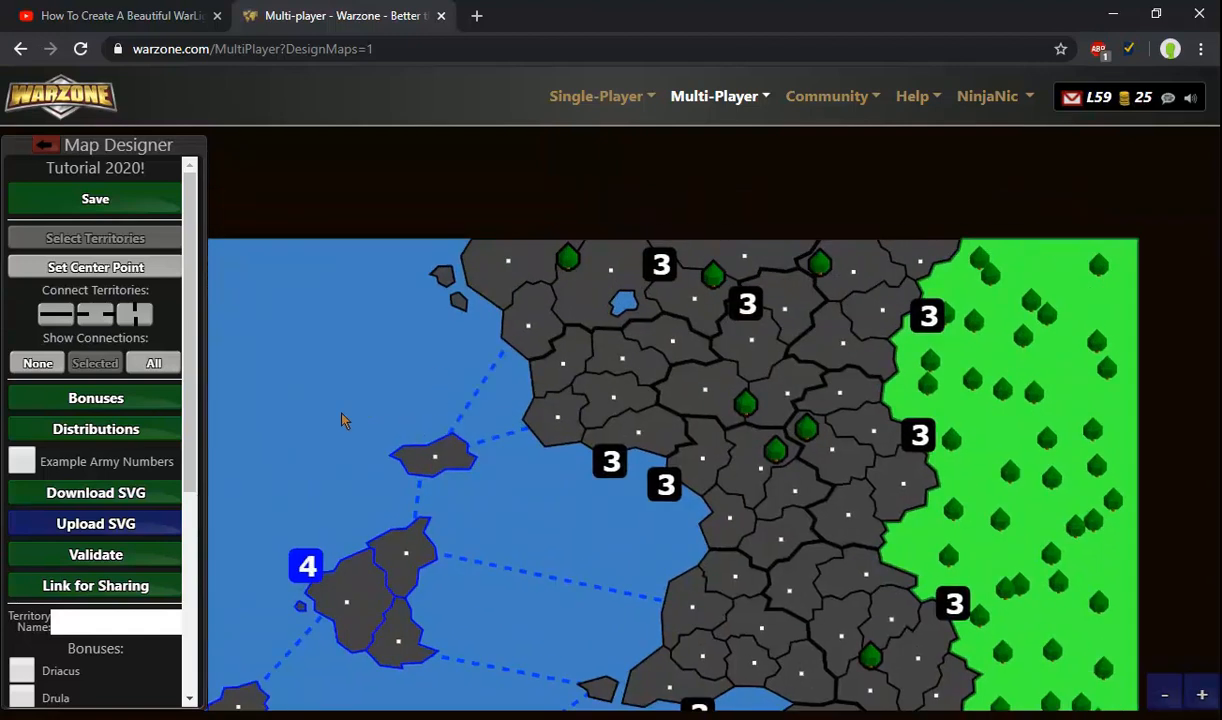
pyautogui.click(129, 566)
pyautogui.click(611, 508)
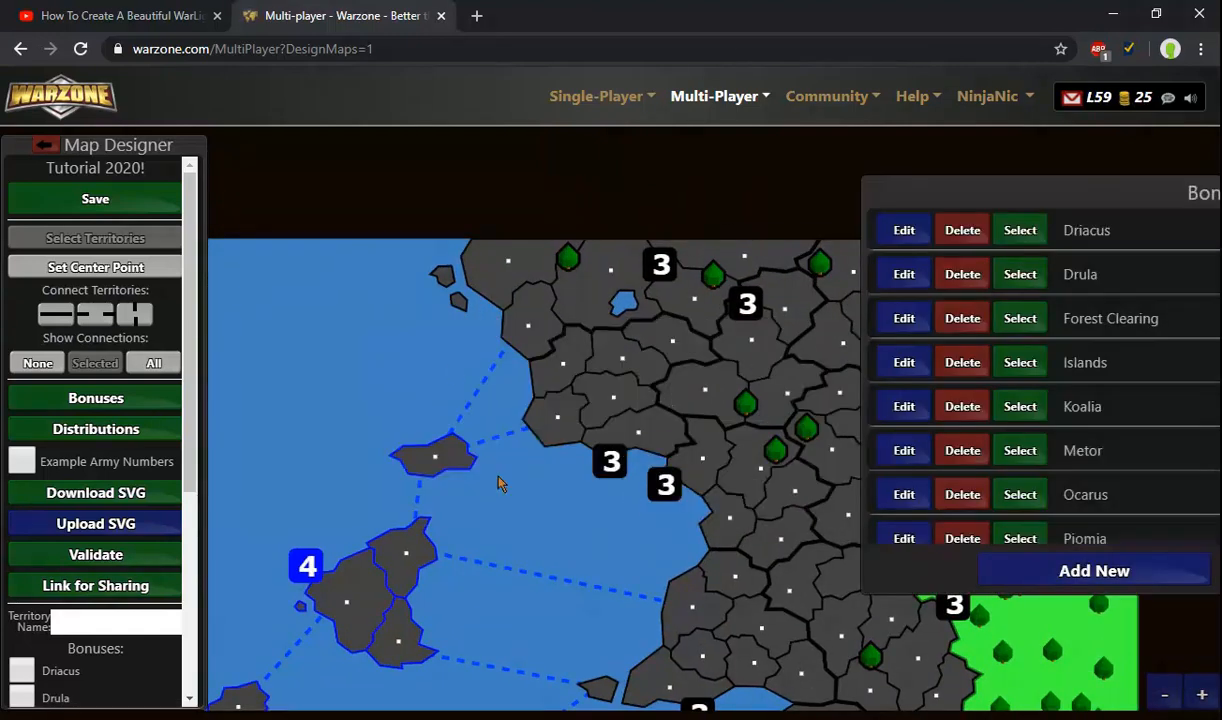
pyautogui.click(1018, 230)
pyautogui.moveTo(996, 191); pyautogui.dragTo(1078, 372)
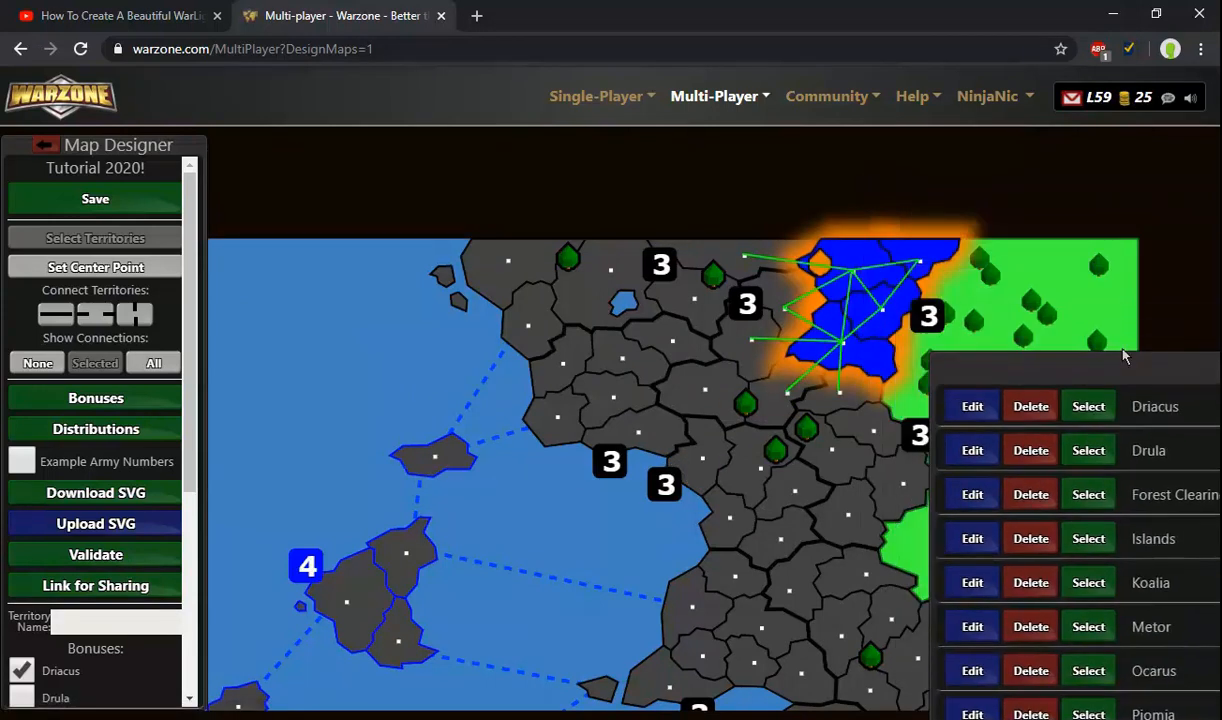
pyautogui.scroll(-3, 142, 663)
pyautogui.scroll(3, 142, 663)
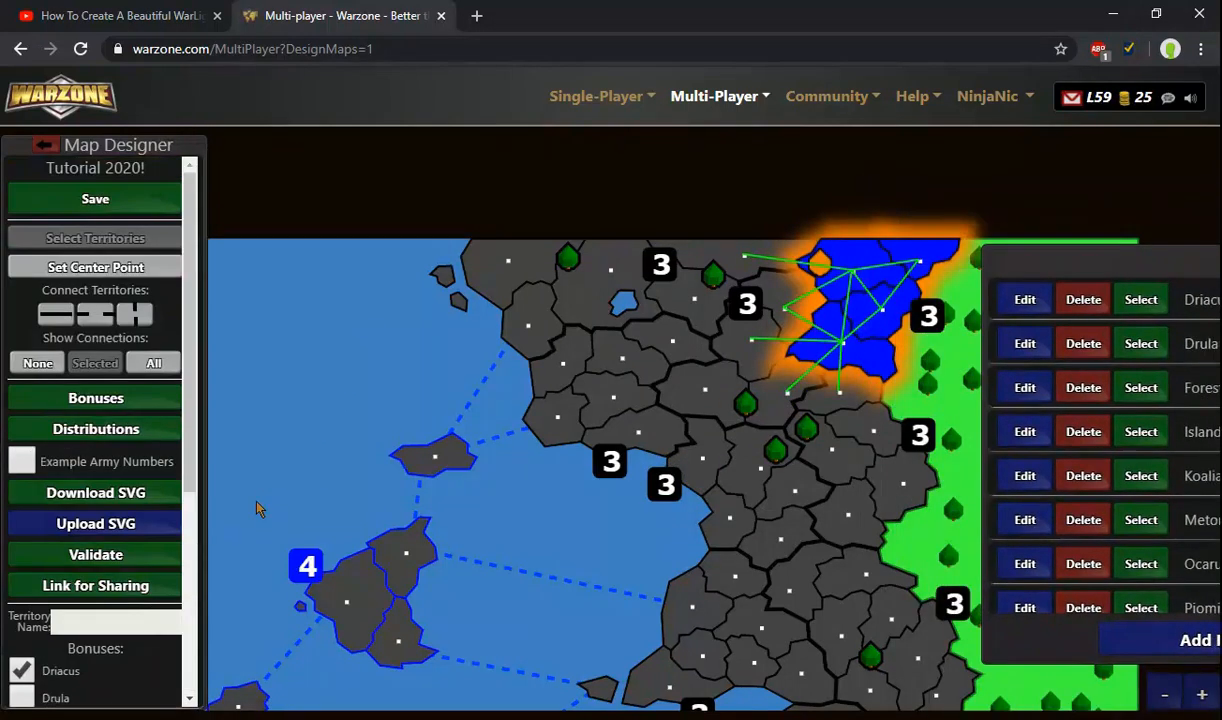
pyautogui.moveTo(975, 255); pyautogui.dragTo(1018, 234)
pyautogui.moveTo(550, 207); pyautogui.dragTo(529, 136)
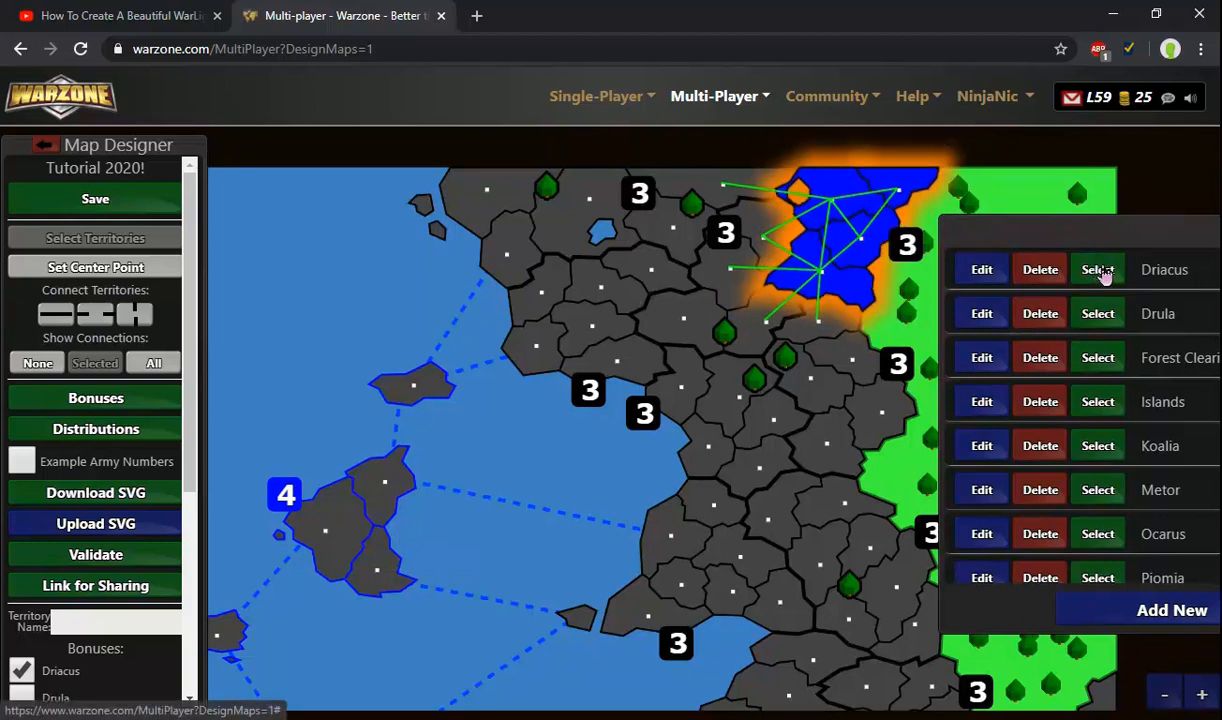
# Step: Set the Driacus bonus color to teal (0, 128, 128)
pyautogui.click(982, 270)
pyautogui.click(644, 452)
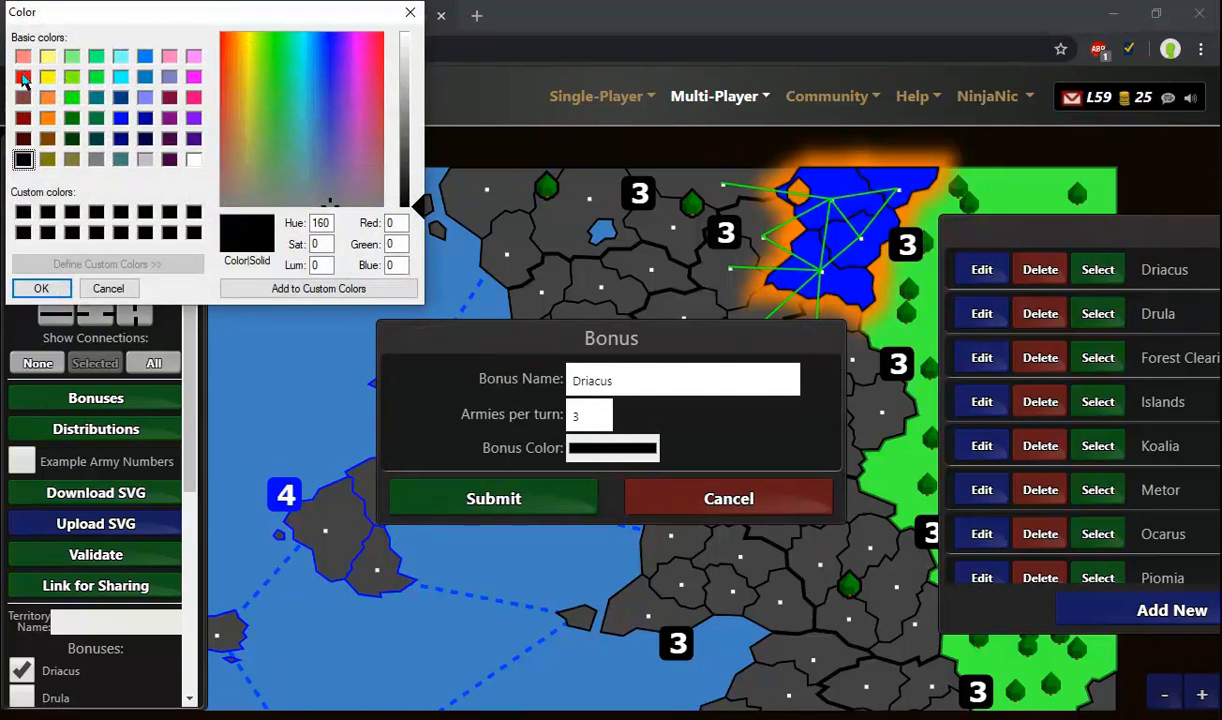
pyautogui.click(120, 118)
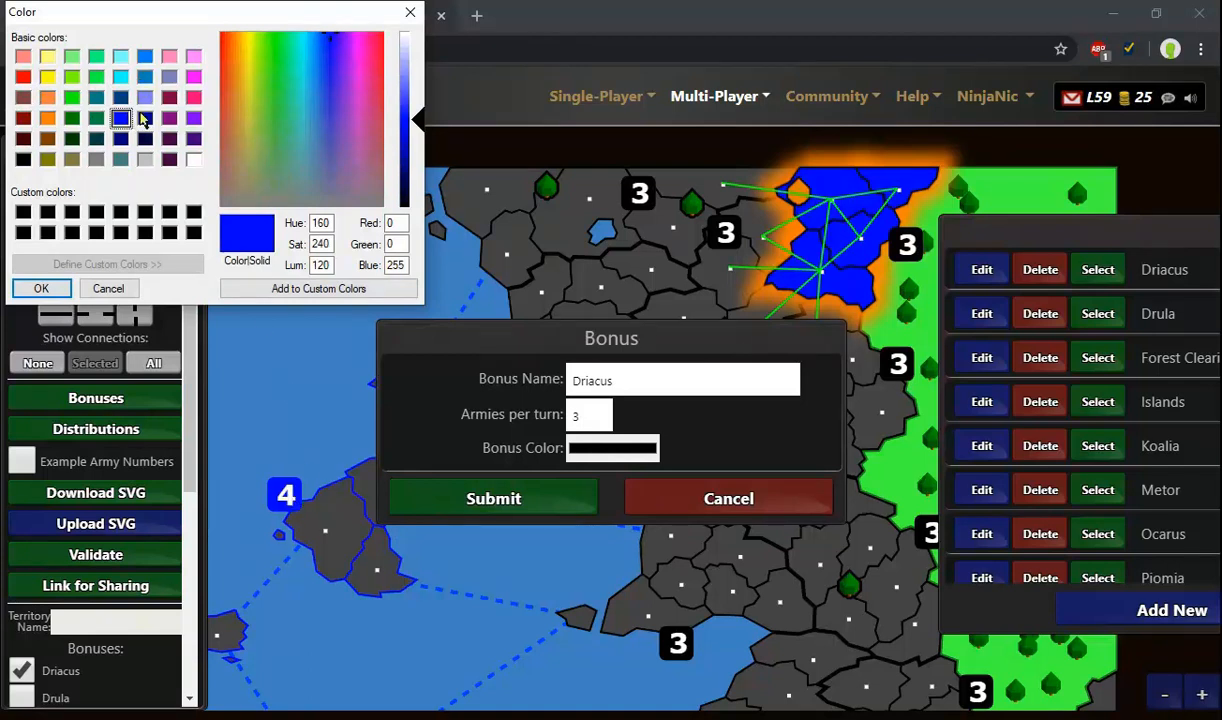
pyautogui.click(145, 118)
pyautogui.click(96, 97)
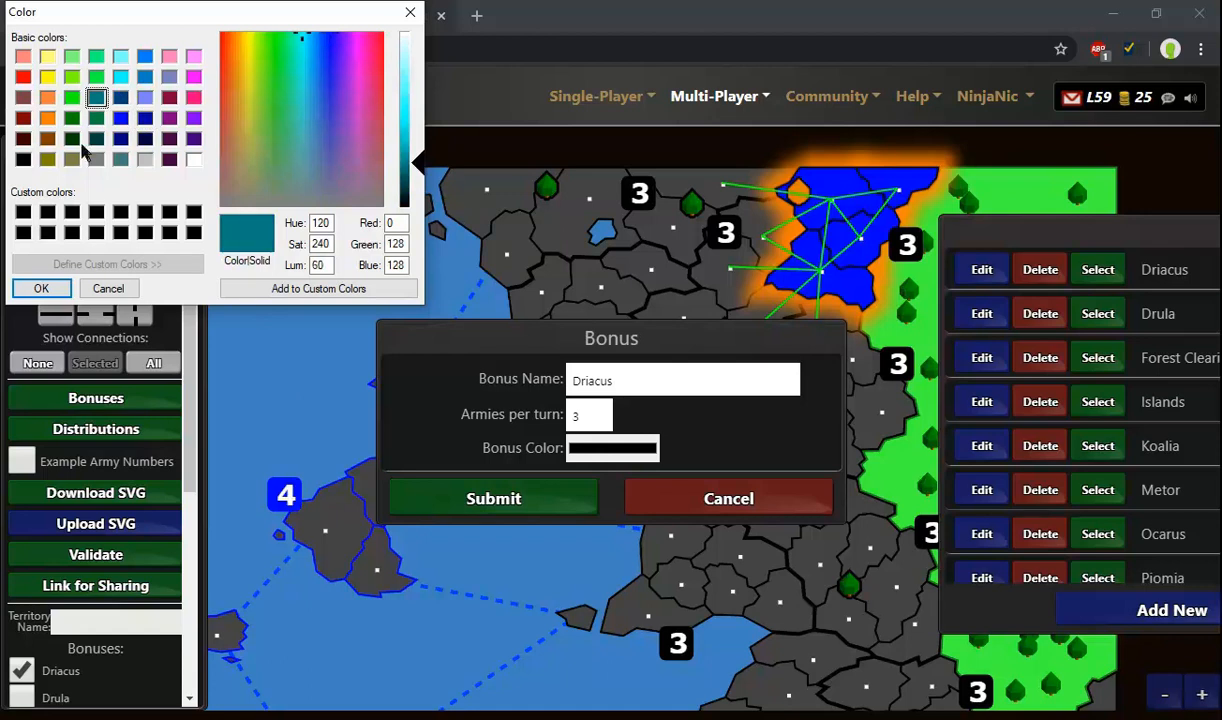
pyautogui.click(41, 290)
pyautogui.click(490, 490)
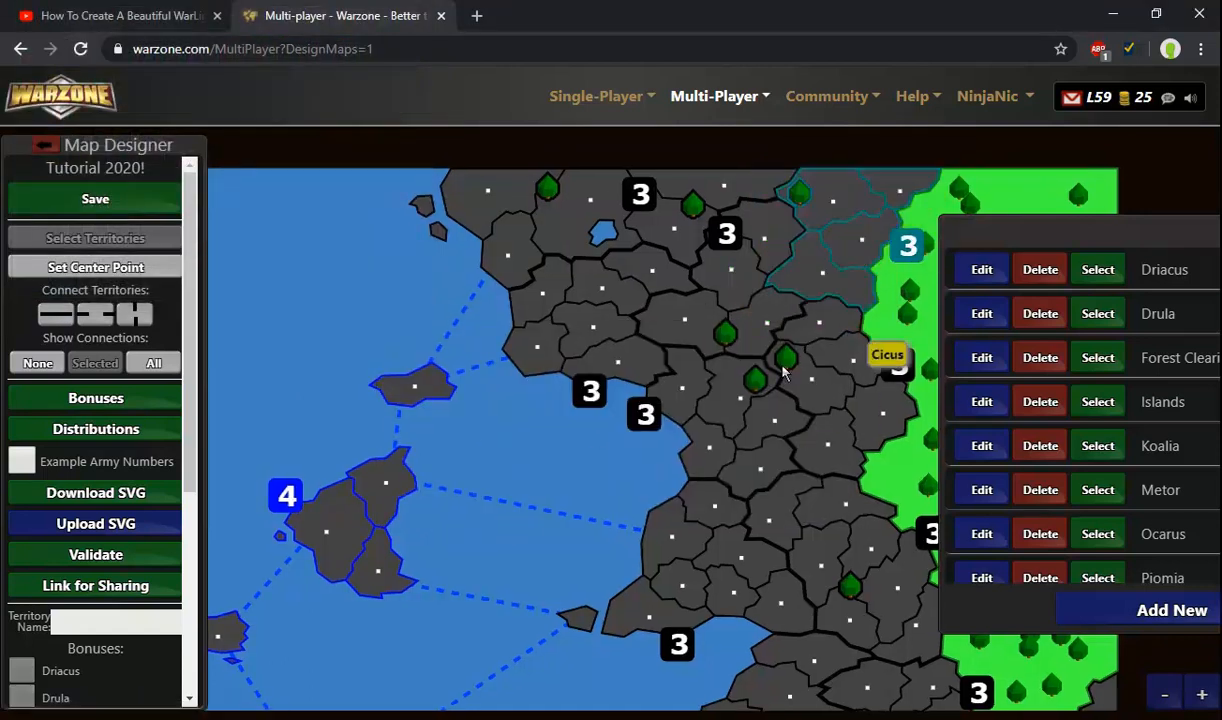
pyautogui.scroll(-1, 690, 540)
pyautogui.scroll(-4, 580, 456)
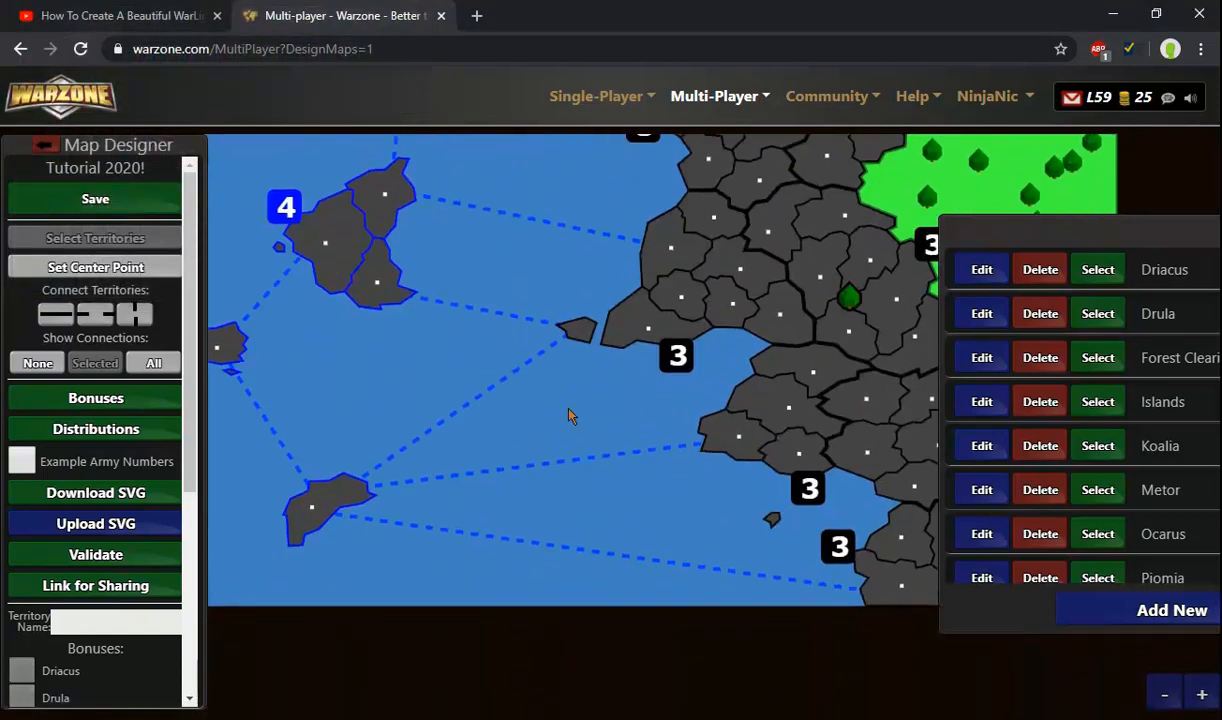
pyautogui.scroll(5, 568, 272)
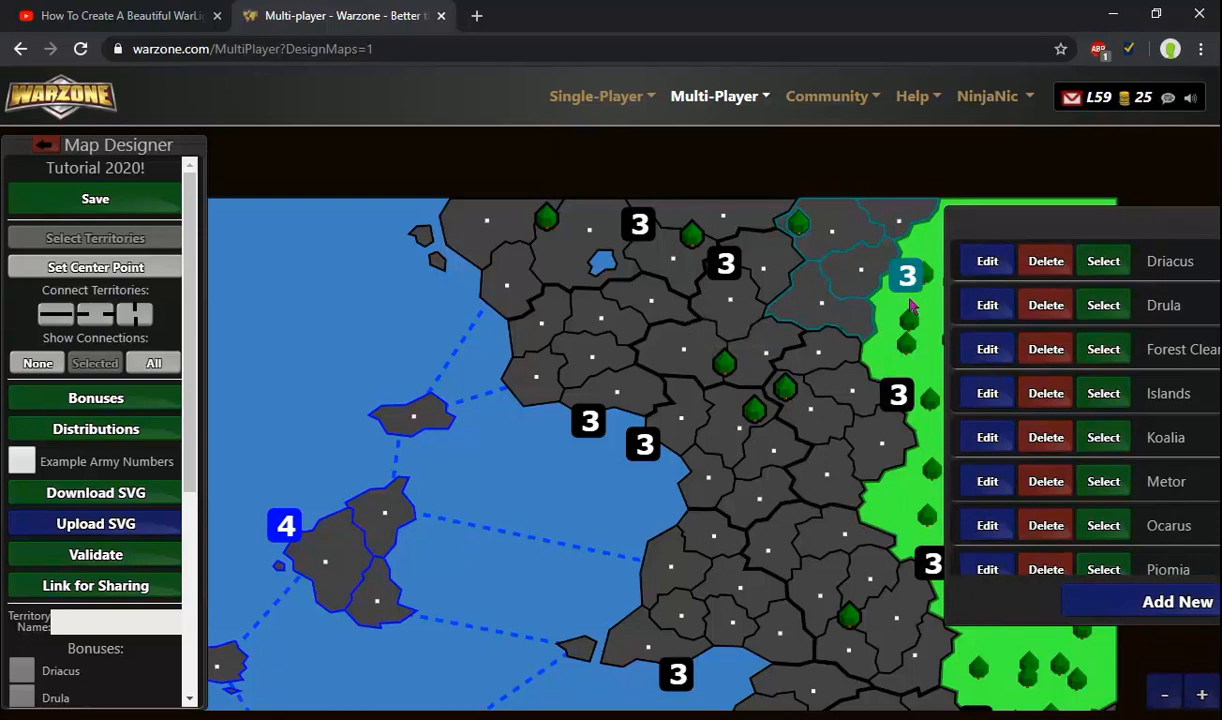
pyautogui.moveTo(1013, 230)
pyautogui.mouseDown()
pyautogui.moveTo(820, 232)
pyautogui.moveTo(546, 265)
pyautogui.moveTo(998, 218)
pyautogui.mouseUp()
pyautogui.scroll(-3, 491, 374)
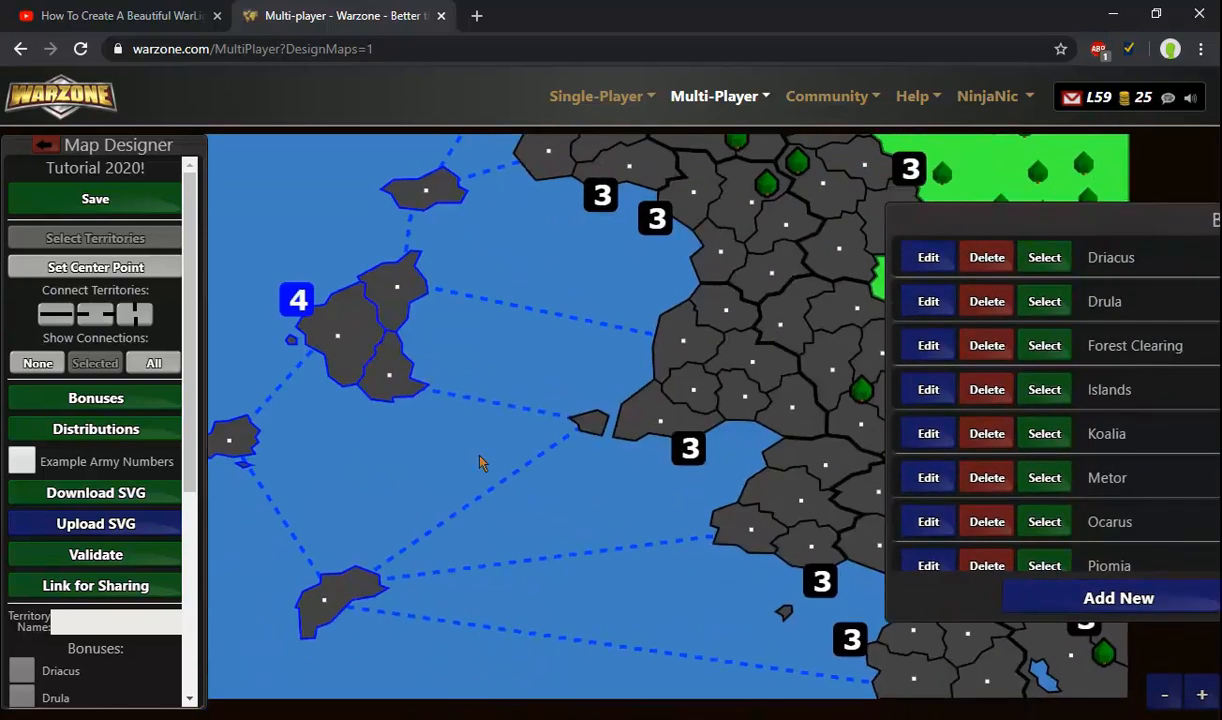
pyautogui.scroll(2, 476, 513)
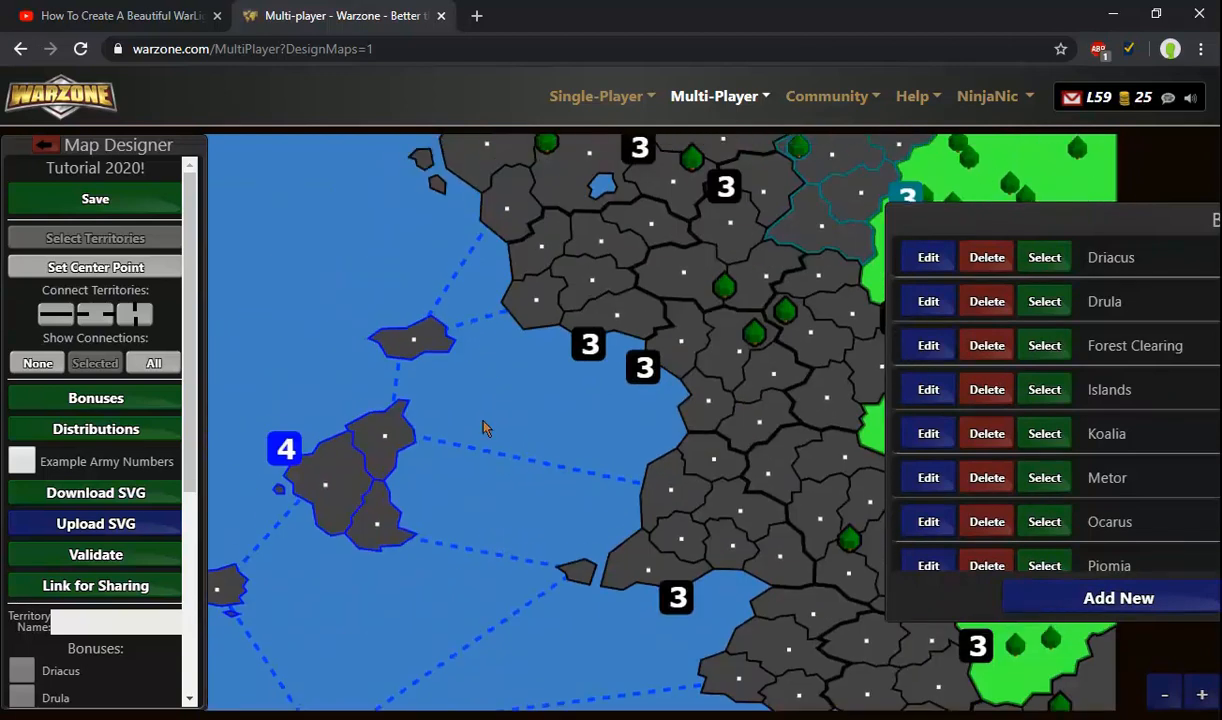
pyautogui.scroll(1, 487, 384)
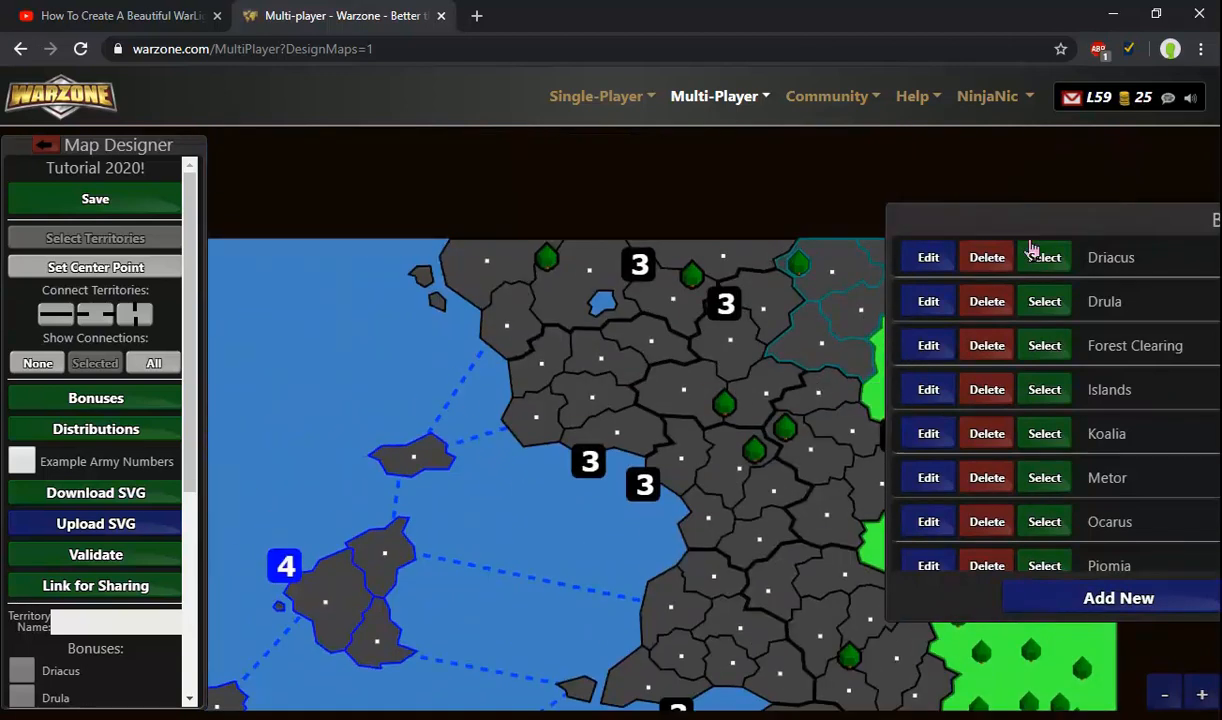
# Step: Set the Drula bonus to 4 armies per turn with pure blue as its color
pyautogui.click(1051, 307)
pyautogui.click(937, 301)
pyautogui.moveTo(646, 354); pyautogui.dragTo(559, 232)
pyautogui.doubleClick(490, 292)
pyautogui.write('4')
pyautogui.click(525, 324)
pyautogui.click(120, 119)
pyautogui.click(41, 288)
pyautogui.click(406, 375)
# Step: Change the colors of the Forest Clearing and Koalia bonuses
pyautogui.click(1050, 346)
pyautogui.scroll(-2, 700, 400)
pyautogui.moveTo(960, 217); pyautogui.dragTo(818, 169)
pyautogui.click(794, 299)
pyautogui.click(612, 446)
pyautogui.click(1039, 379)
pyautogui.click(922, 379)
pyautogui.click(612, 447)
pyautogui.click(493, 498)
# Step: Open the Metor bonus color and store teal, pure blue and medium blue (0, 128, 192) as custom colors
pyautogui.click(1039, 423)
pyautogui.click(1010, 424)
pyautogui.click(625, 449)
pyautogui.click(120, 118)
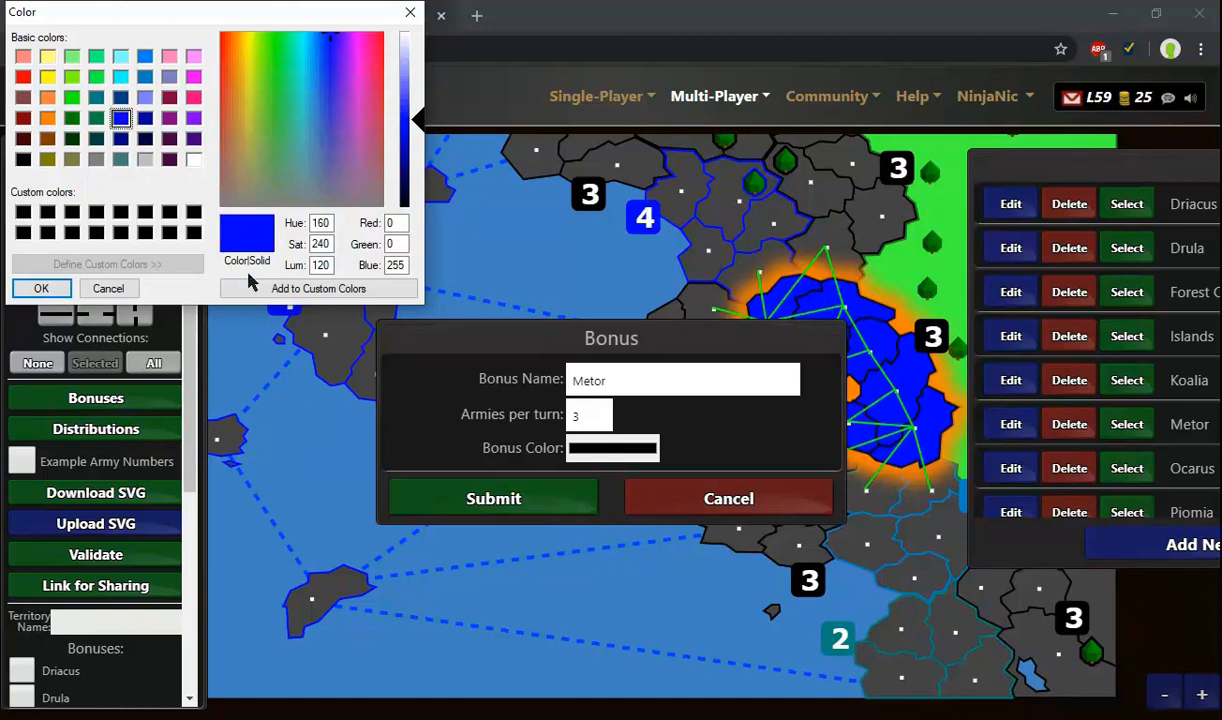
pyautogui.moveTo(414, 118); pyautogui.dragTo(413, 137)
pyautogui.click(120, 118)
pyautogui.click(285, 288)
pyautogui.click(23, 213)
pyautogui.click(72, 213)
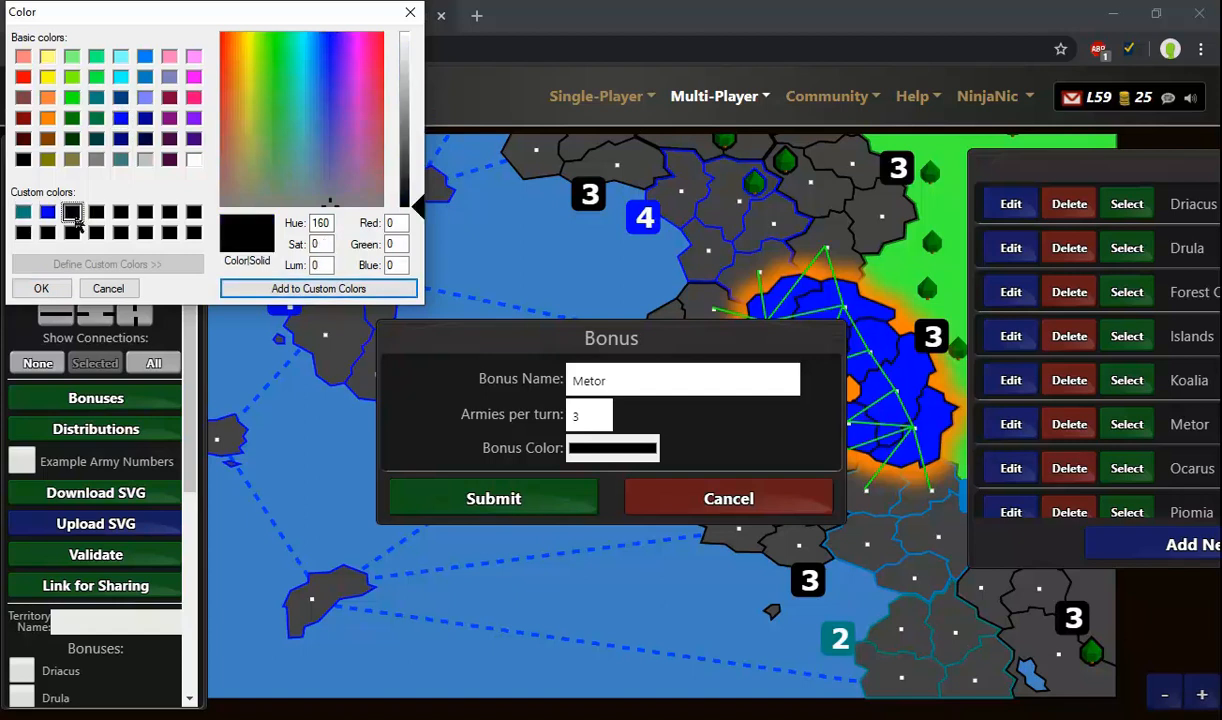
pyautogui.click(146, 78)
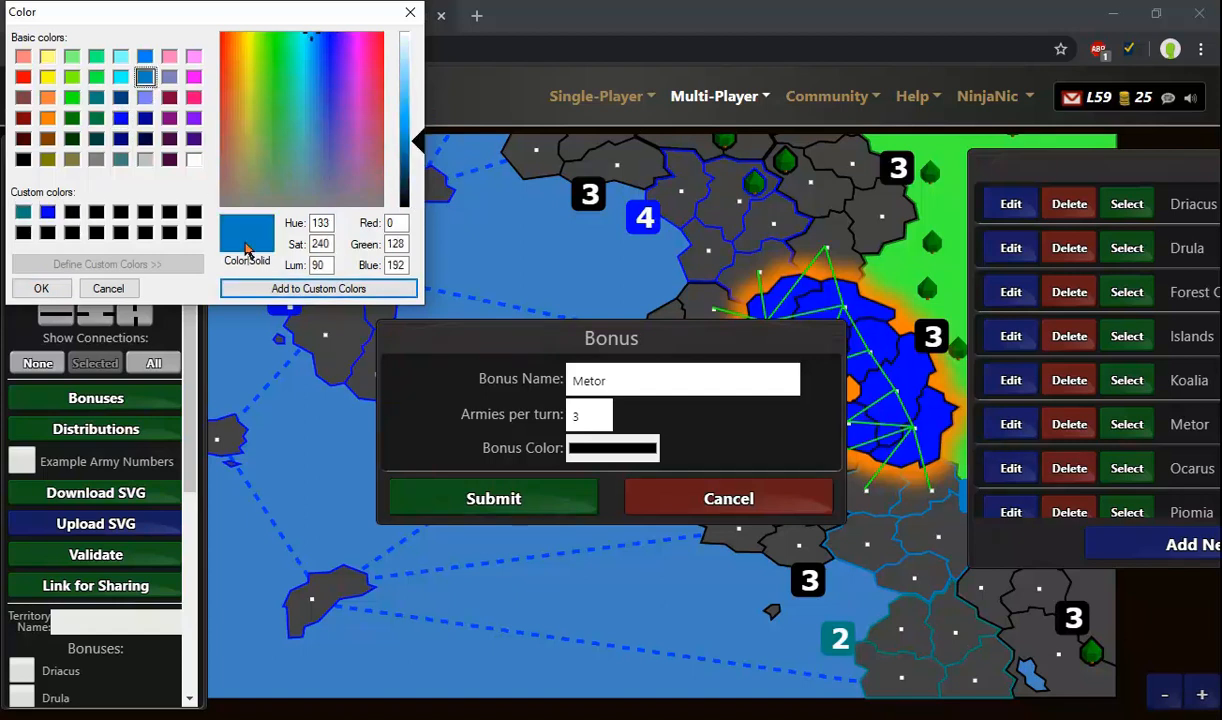
pyautogui.click(265, 287)
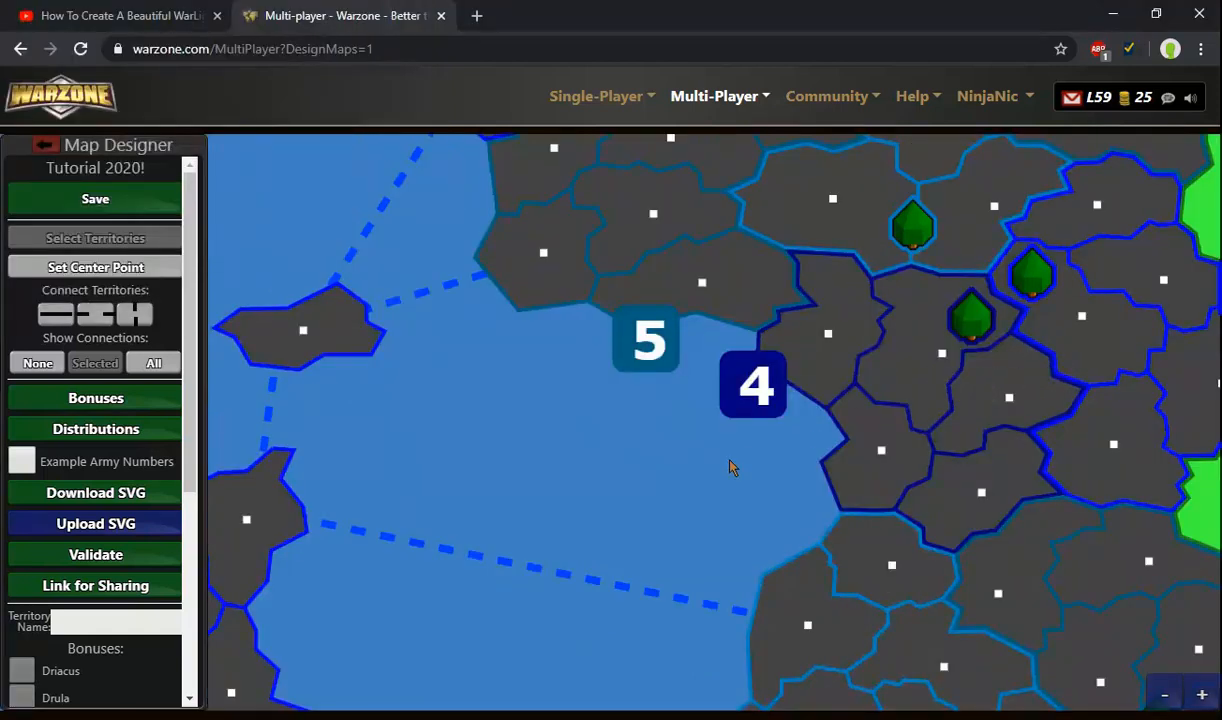
pyautogui.moveTo(773, 483); pyautogui.dragTo(548, 483)
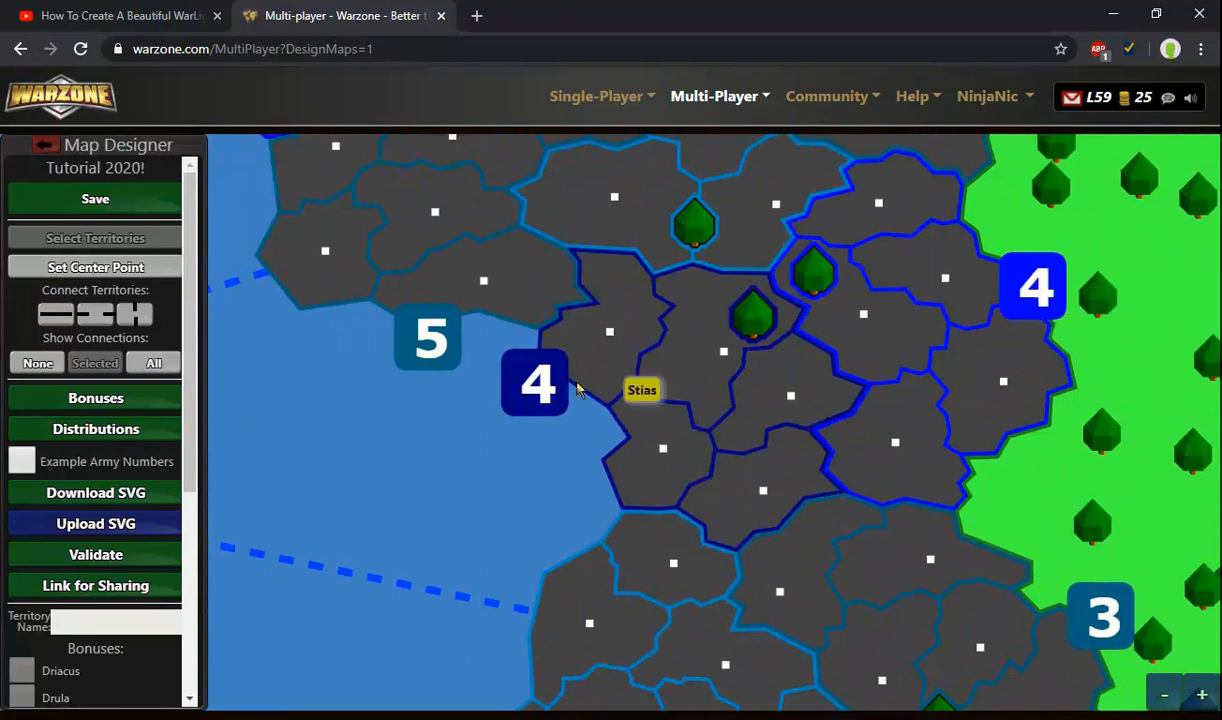
pyautogui.scroll(-5, 900, 322)
pyautogui.scroll(5, 866, 333)
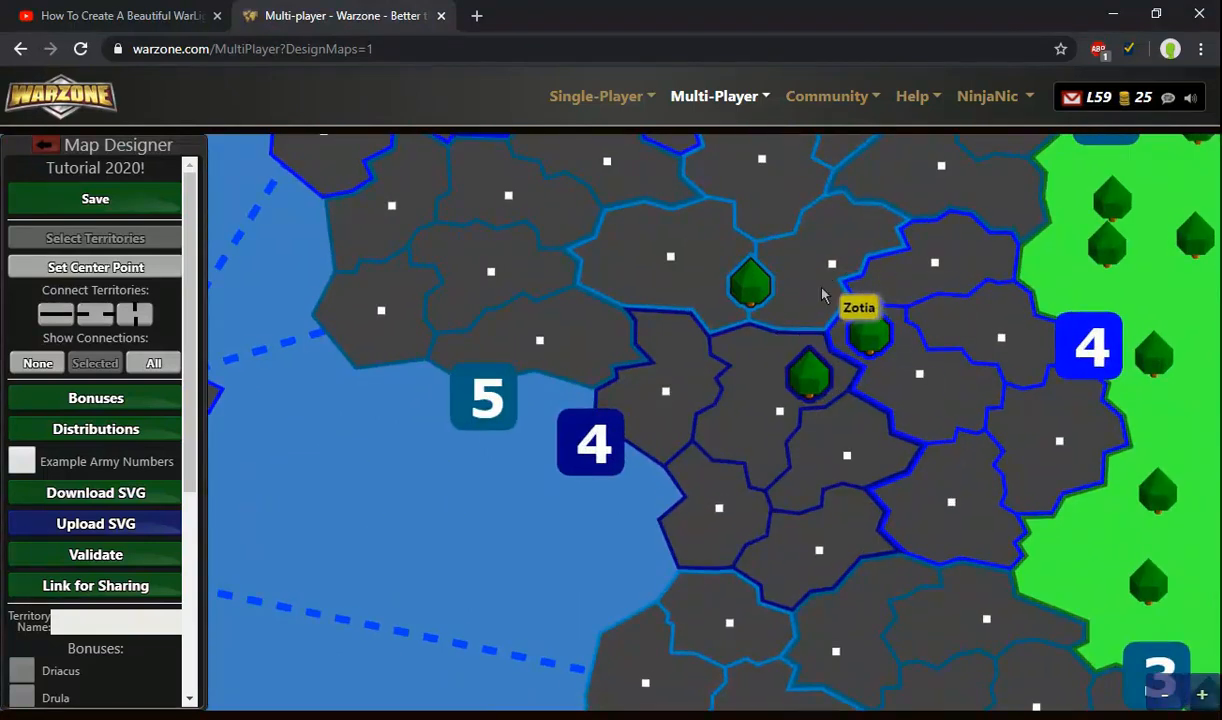
# Step: Validate the Tutorial 2020! map and dismiss the validation report
pyautogui.scroll(-5, 702, 331)
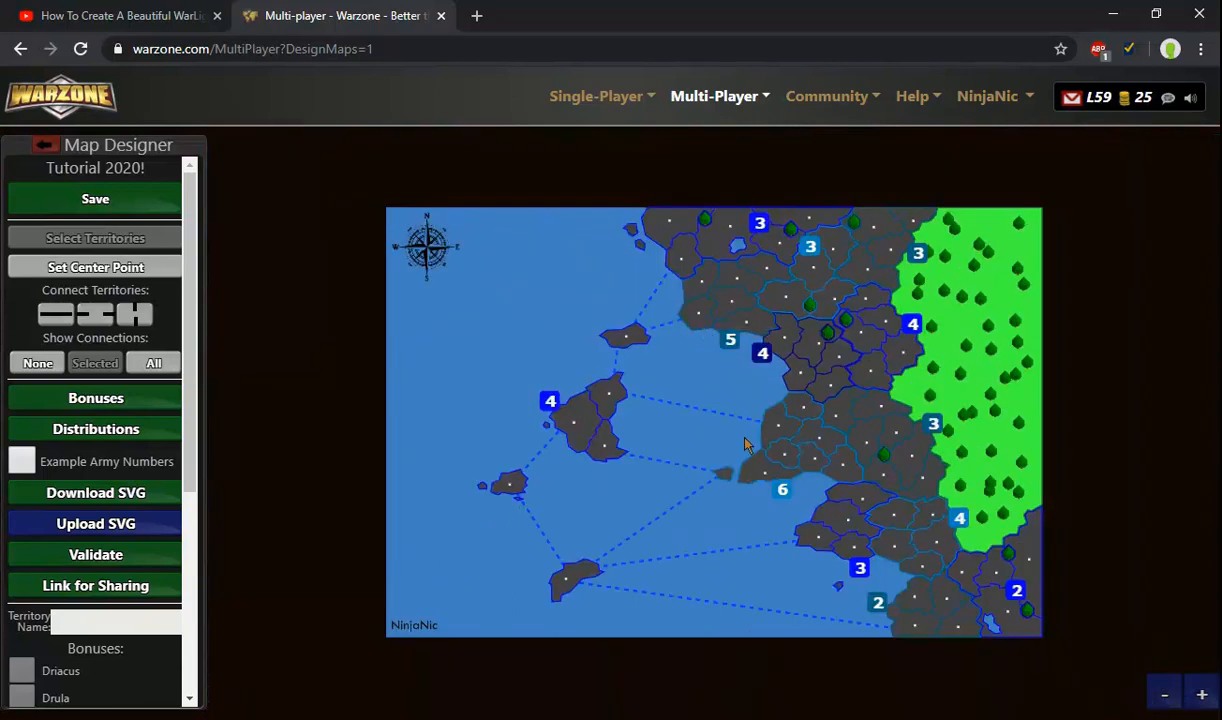
pyautogui.click(104, 563)
pyautogui.moveTo(390, 403); pyautogui.dragTo(791, 405)
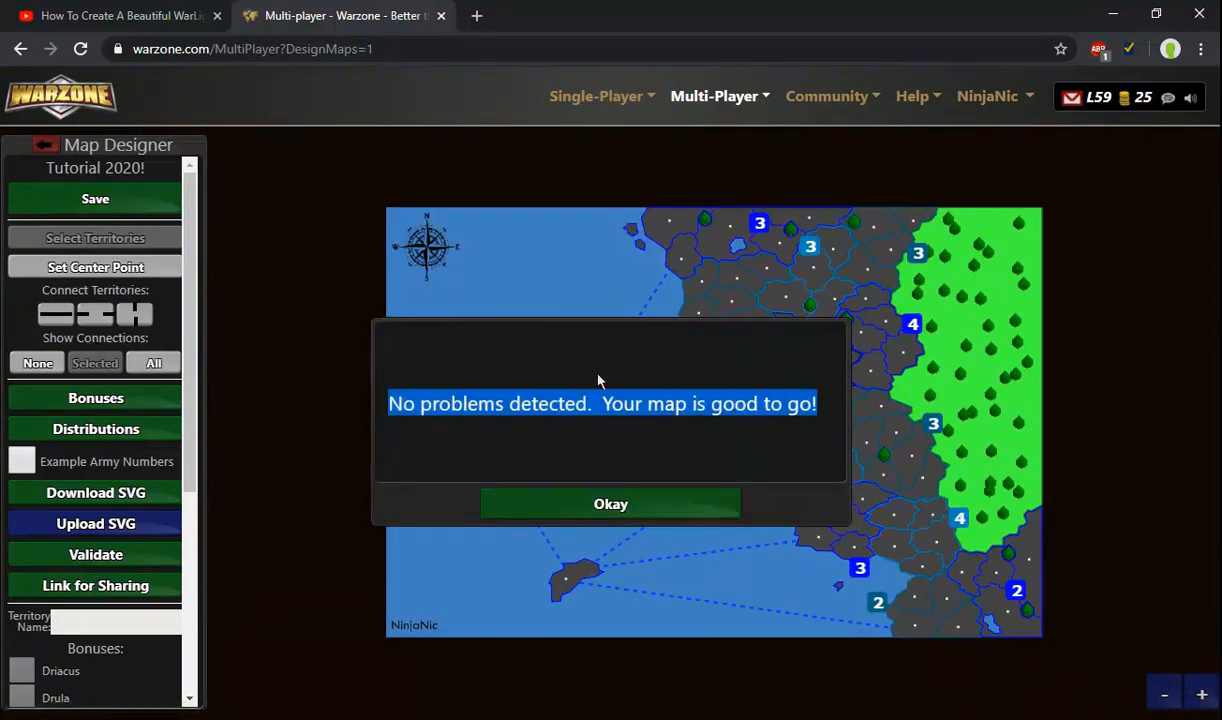
pyautogui.click(589, 502)
# Step: Open the map's distributions and start adding a new custom distribution
pyautogui.scroll(-4, 70, 580)
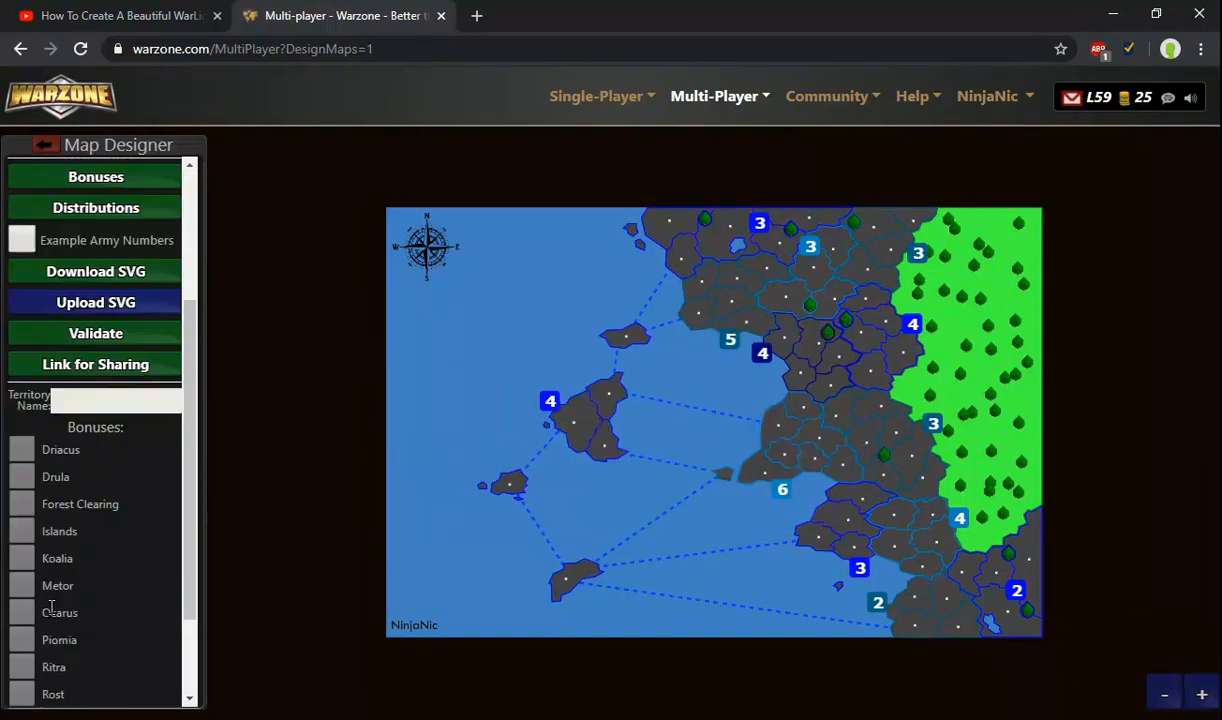
pyautogui.scroll(1, 89, 563)
pyautogui.scroll(-1, 95, 640)
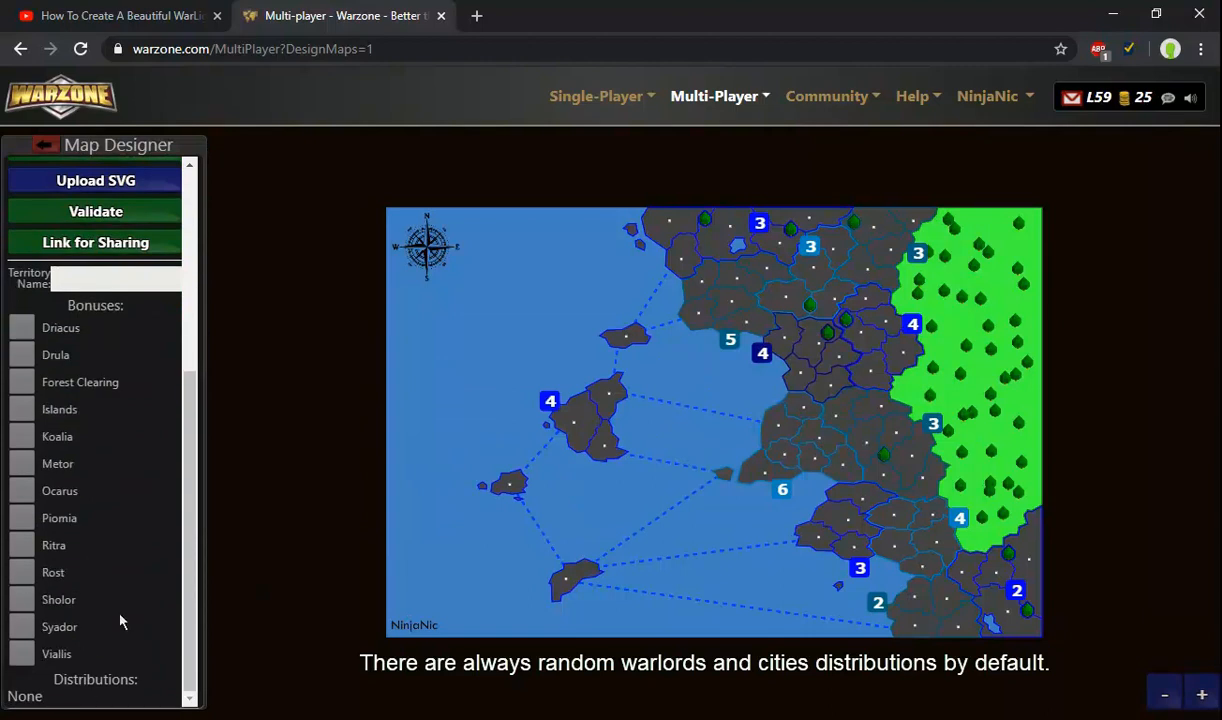
pyautogui.scroll(3, 92, 500)
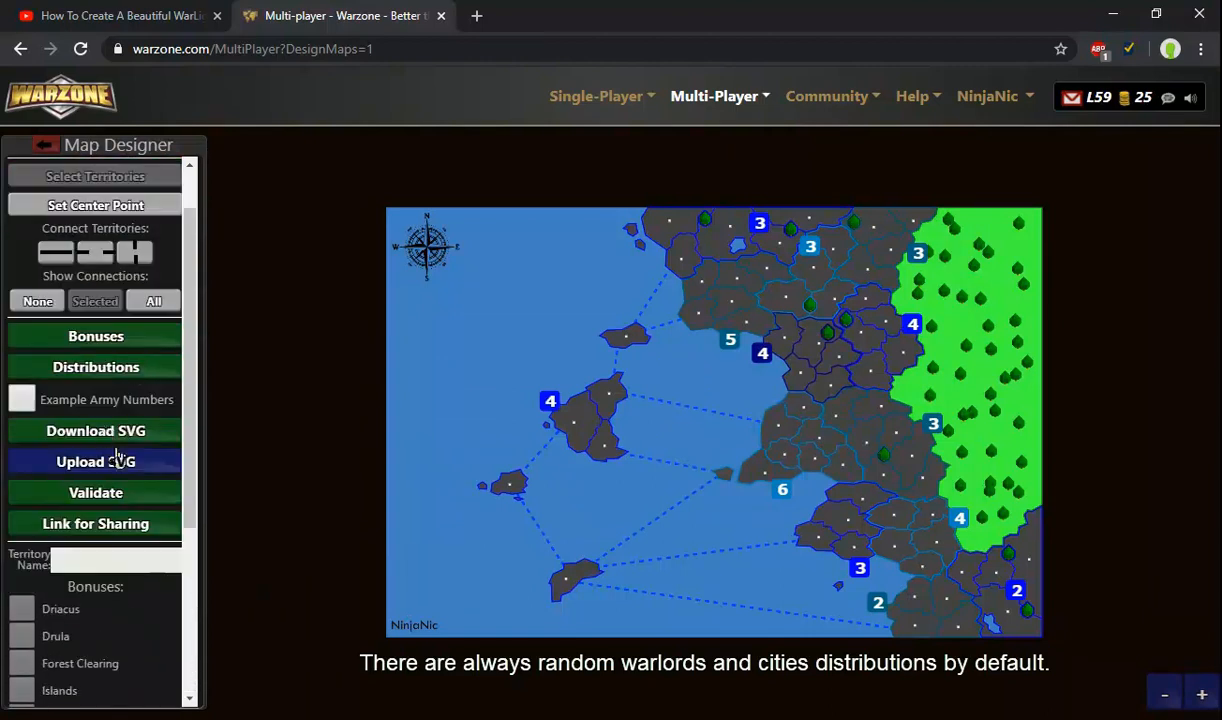
pyautogui.click(97, 369)
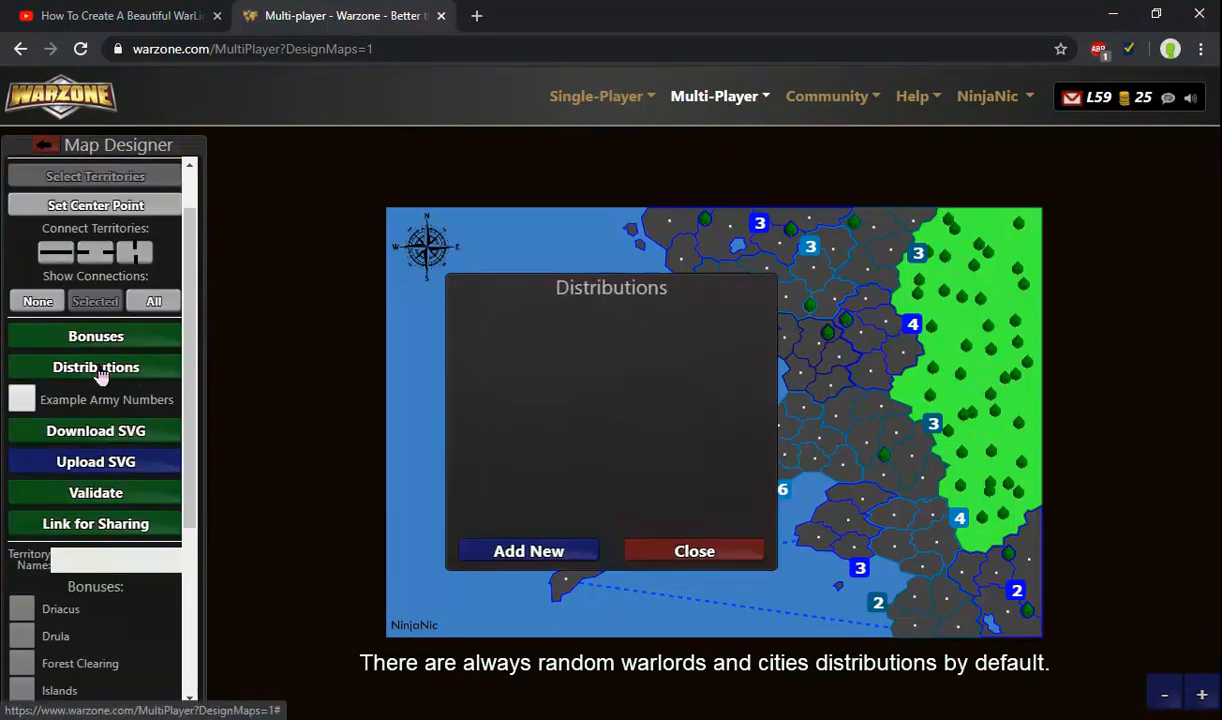
pyautogui.click(535, 550)
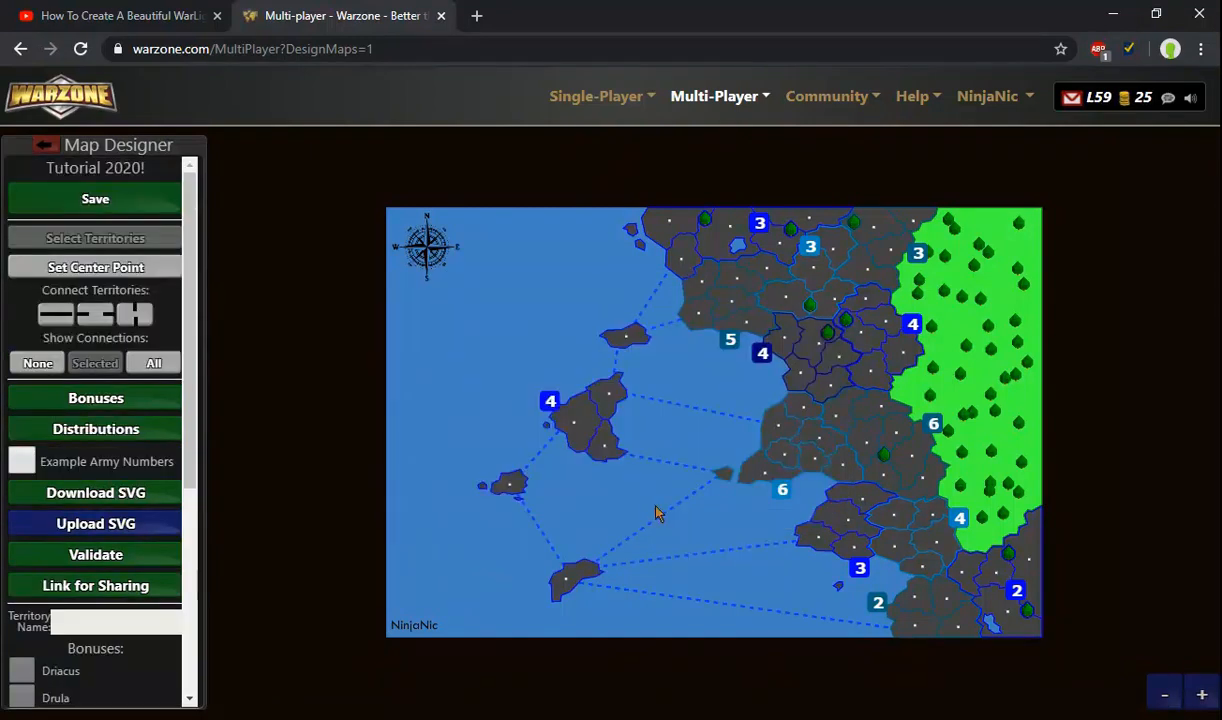
# Step: Copy the map's public sharing link and open it in a new browser tab
pyautogui.click(130, 590)
pyautogui.moveTo(708, 386); pyautogui.dragTo(255, 390)
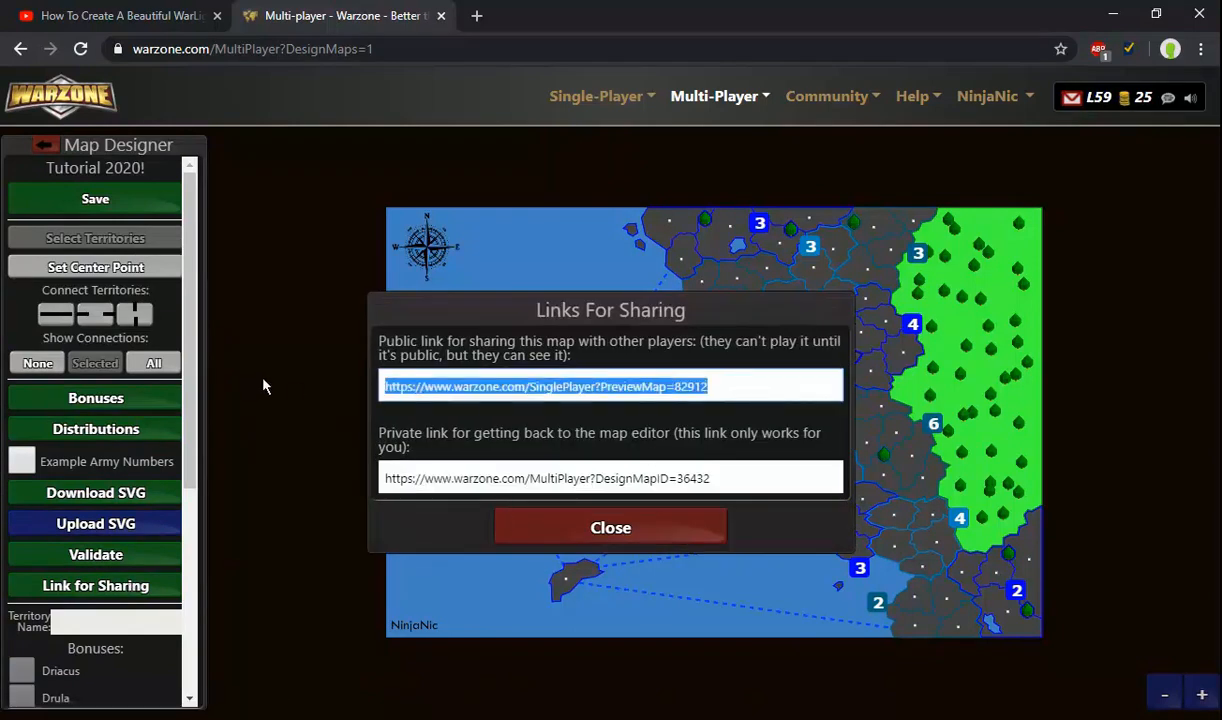
pyautogui.hotkey('ctrl', 'c')
pyautogui.click(476, 15)
pyautogui.hotkey('ctrl', 'v')
pyautogui.press('Return')
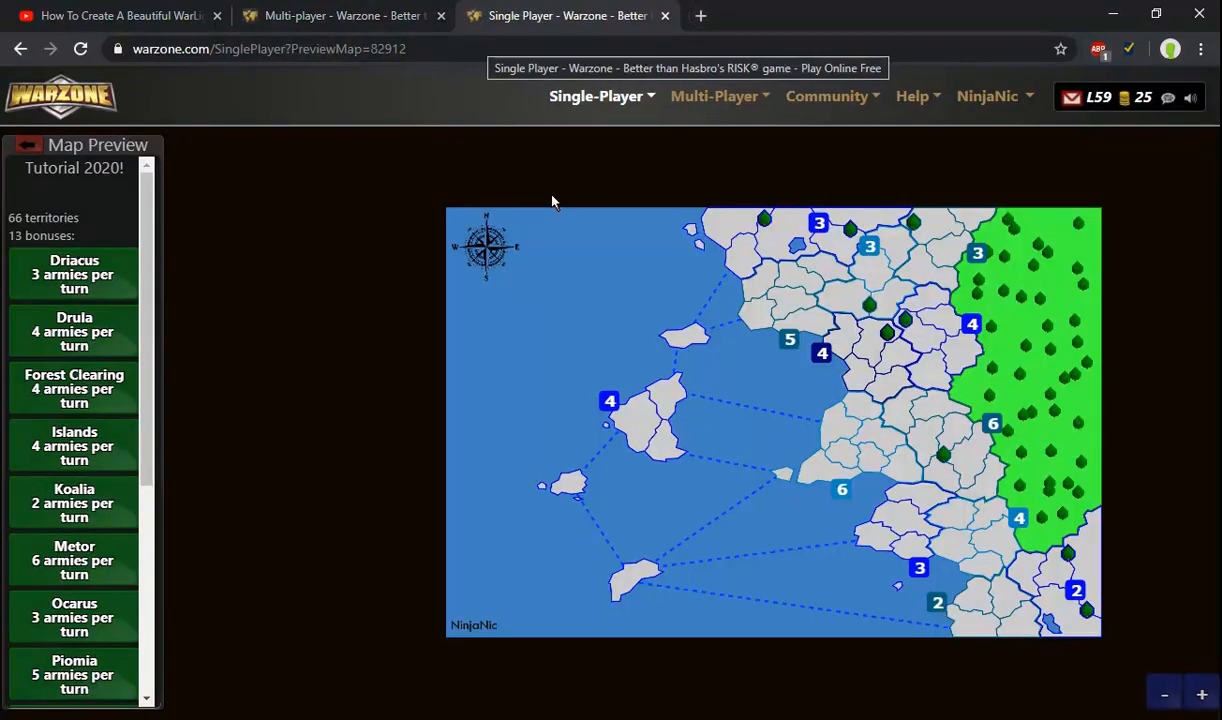
# Step: Inspect the connections of the Dreongia and Petran territories in the map preview
pyautogui.scroll(1, 706, 444)
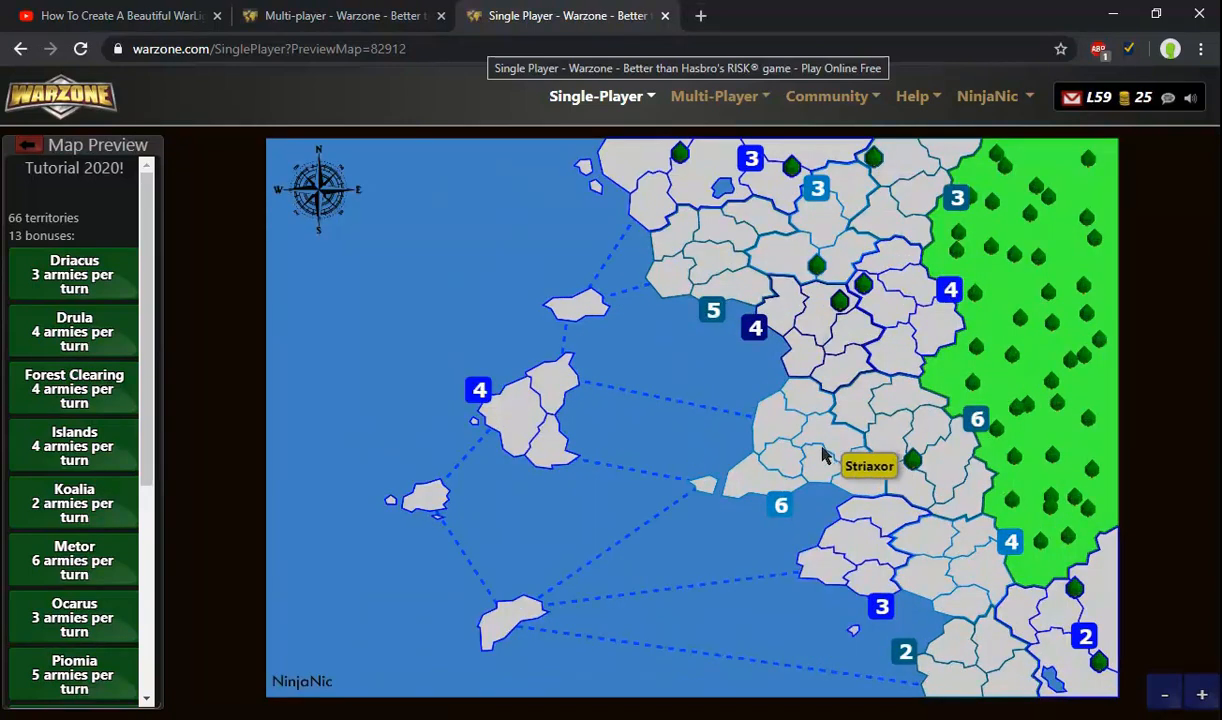
pyautogui.click(790, 463)
pyautogui.scroll(2, 790, 455)
pyautogui.click(798, 385)
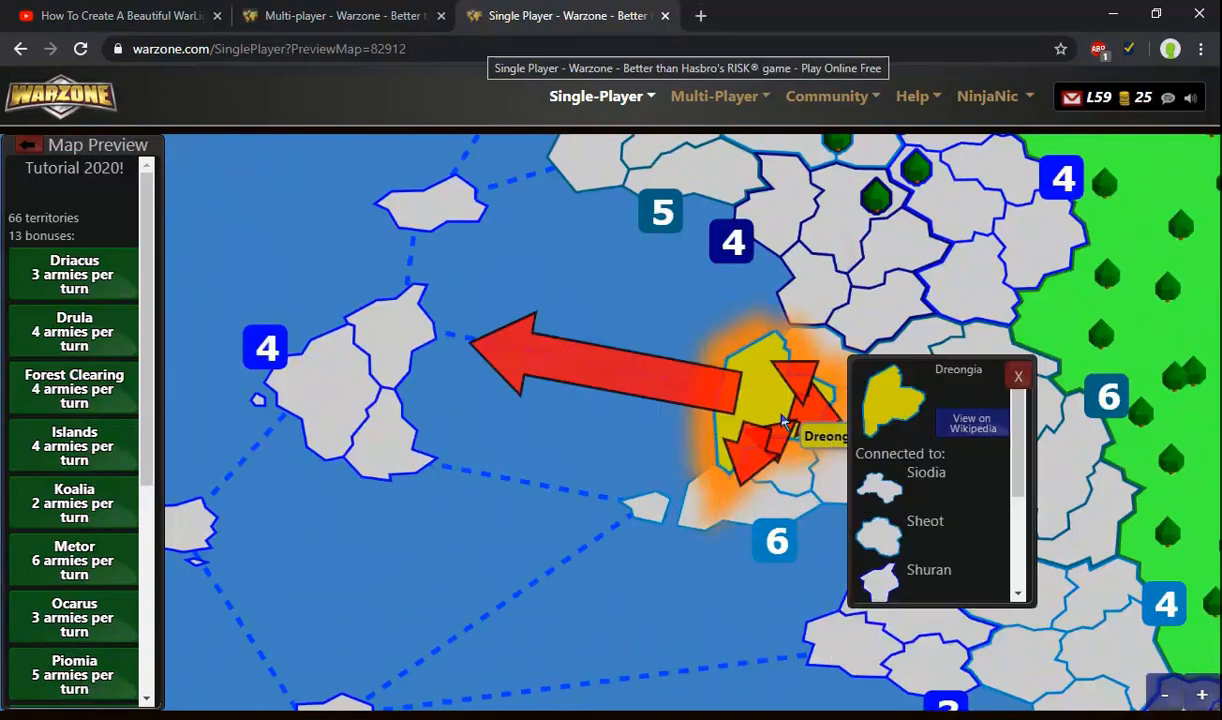
pyautogui.click(795, 366)
pyautogui.click(791, 293)
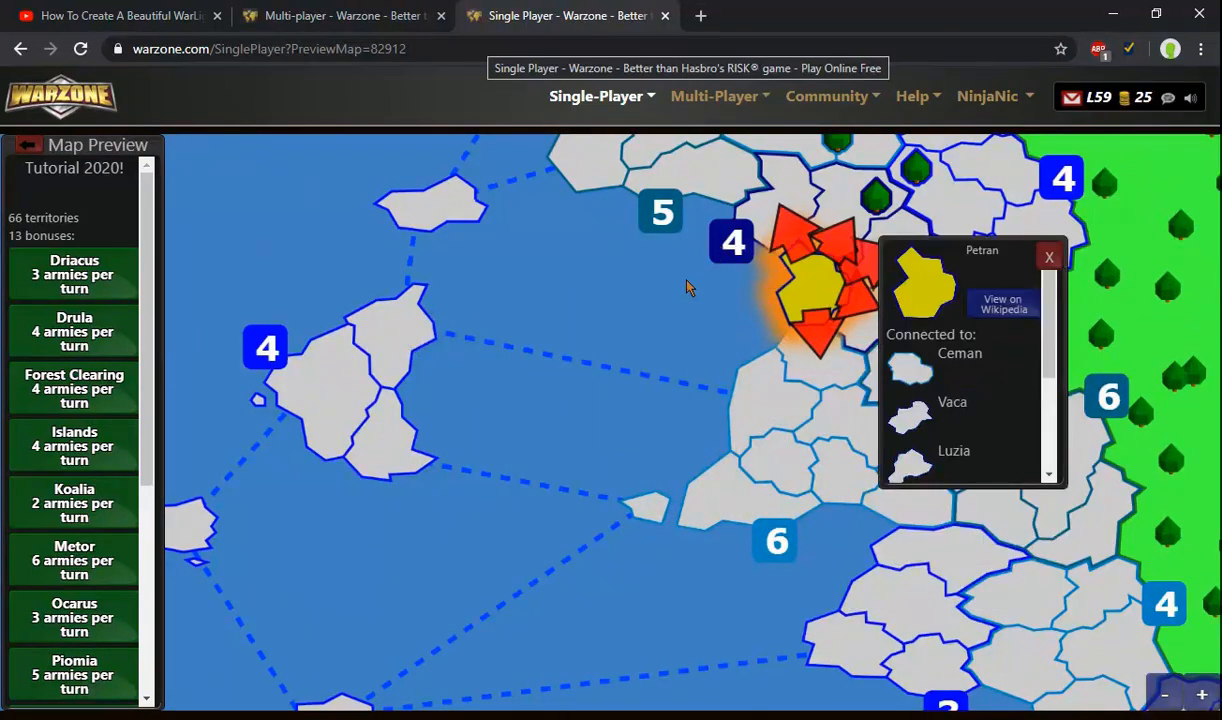
# Step: Inspect the territories of the Piomia and Islands bonuses in the map preview, and close the bonus details
pyautogui.moveTo(666, 214); pyautogui.dragTo(612, 343)
pyautogui.click(612, 343)
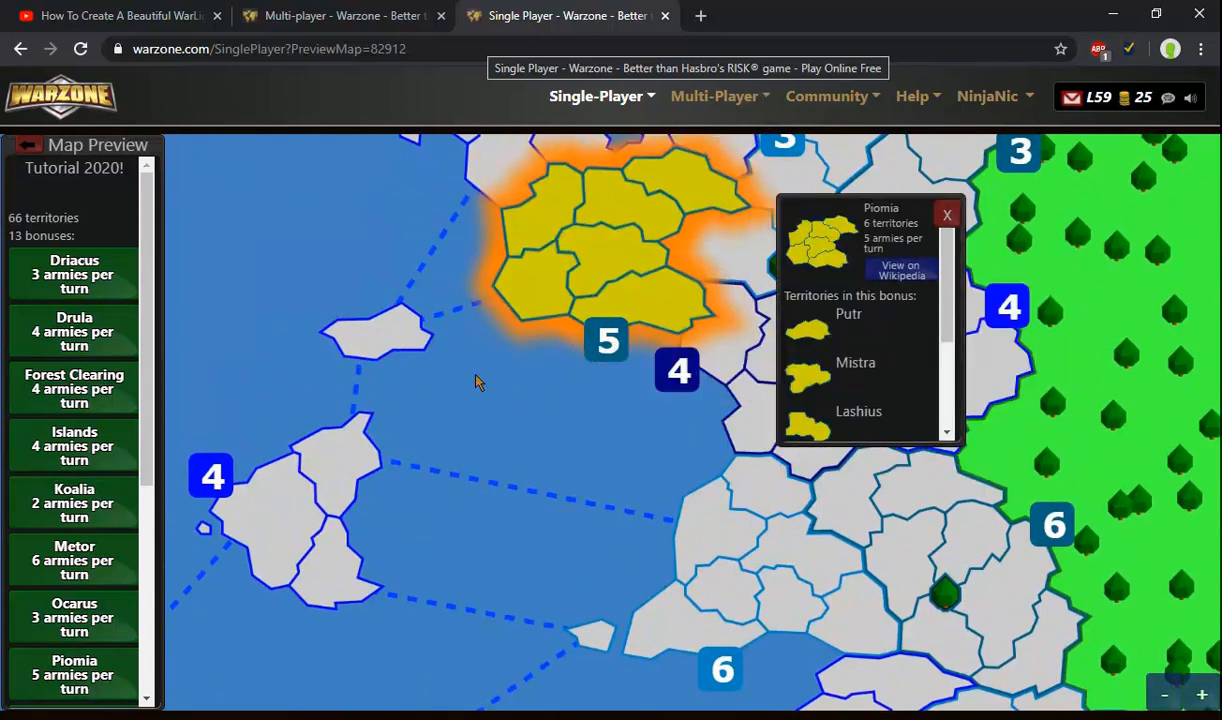
pyautogui.click(230, 468)
pyautogui.scroll(-3, 263, 283)
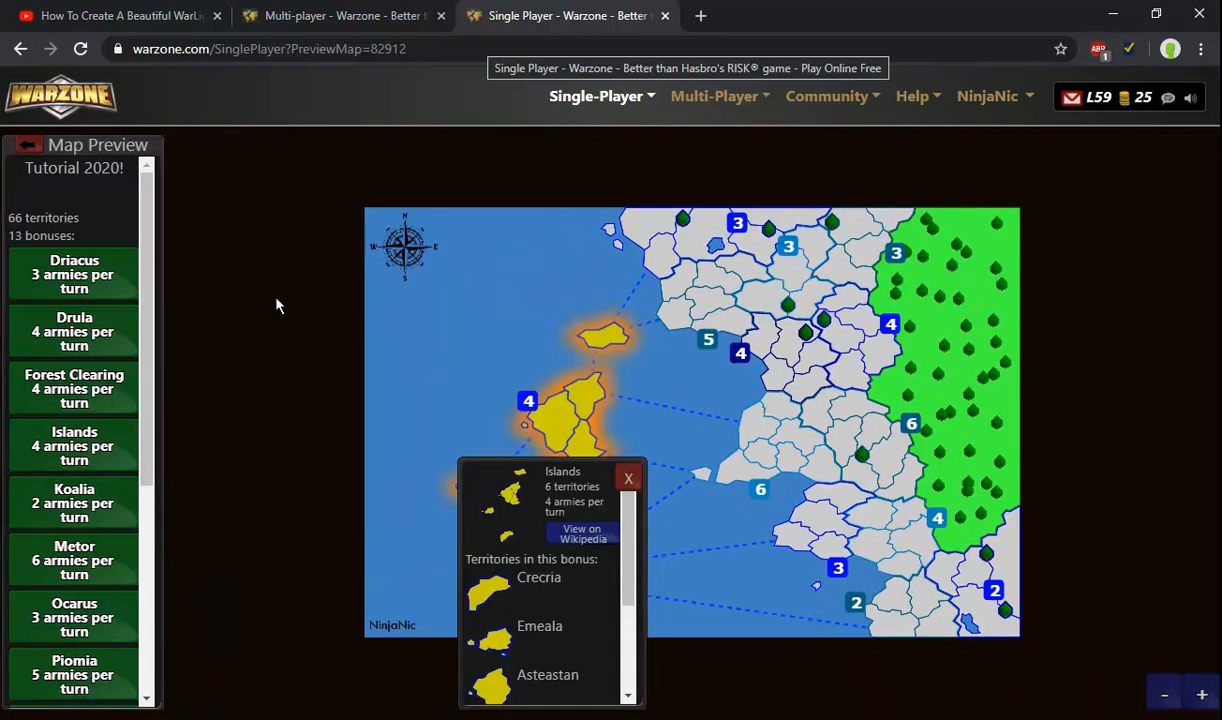
pyautogui.click(426, 319)
pyautogui.scroll(-1, 103, 418)
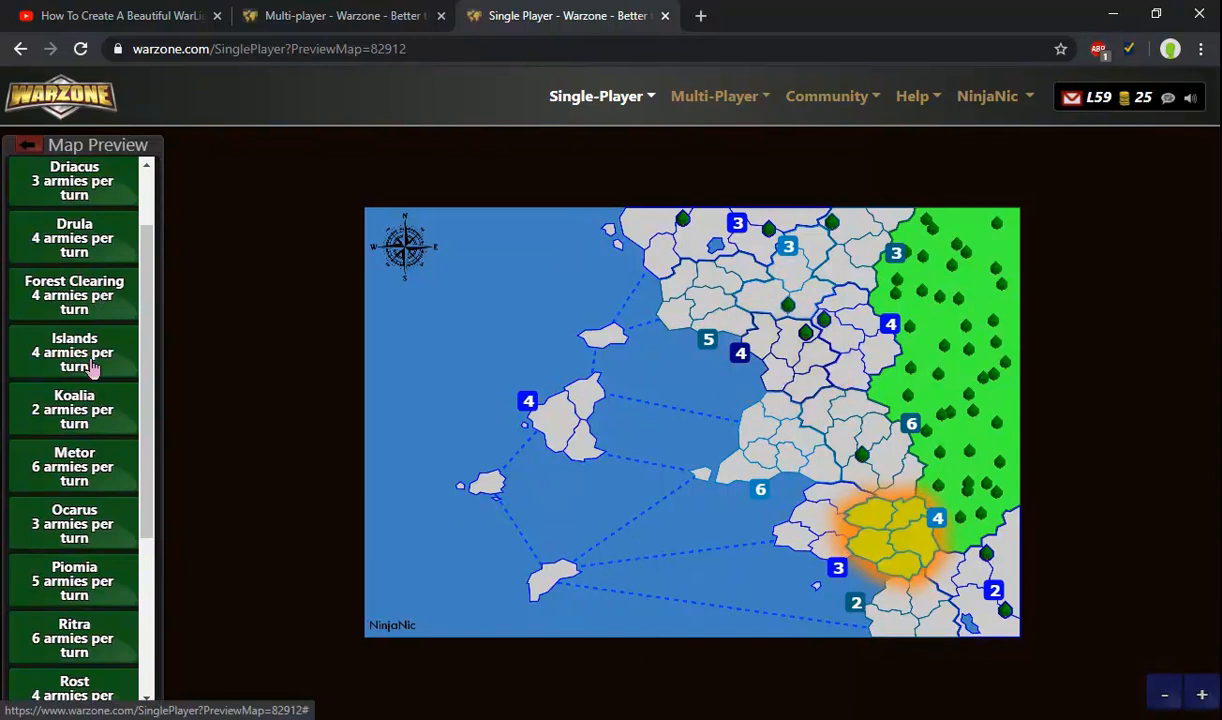
# Step: Highlight the Fixed Warlords distribution in the preview and check the example army numbers
pyautogui.scroll(-3, 125, 541)
pyautogui.click(76, 658)
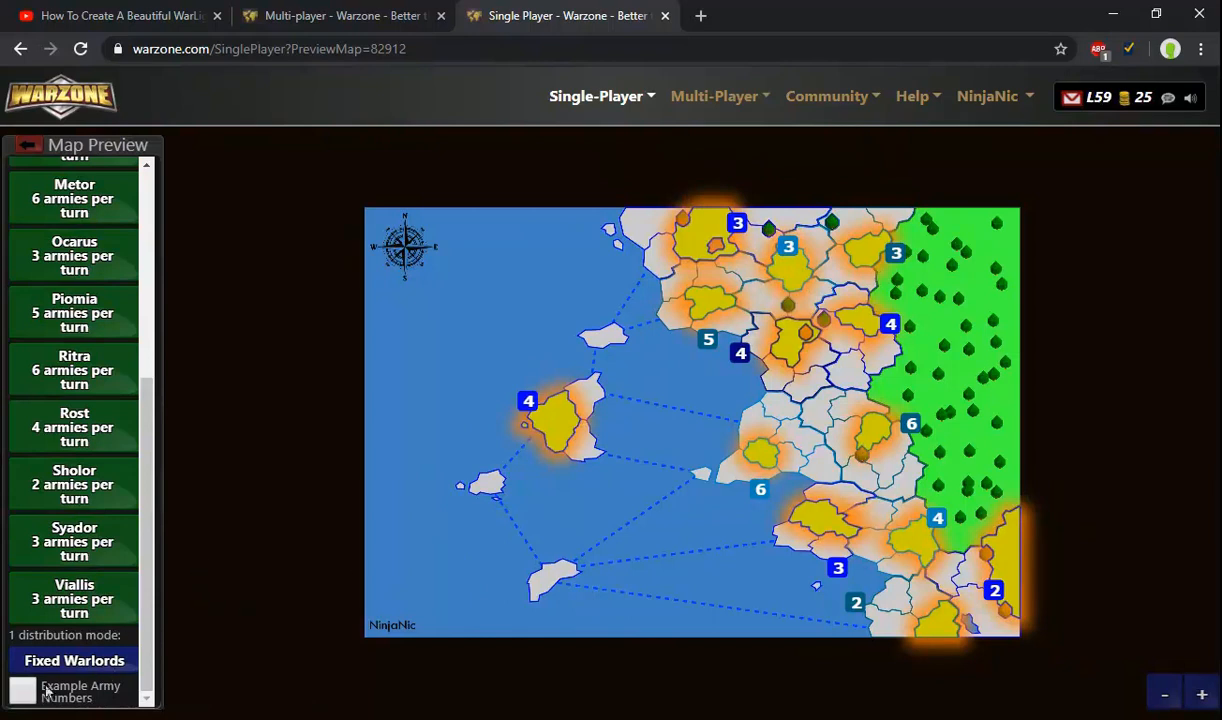
pyautogui.click(78, 702)
pyautogui.scroll(3, 668, 440)
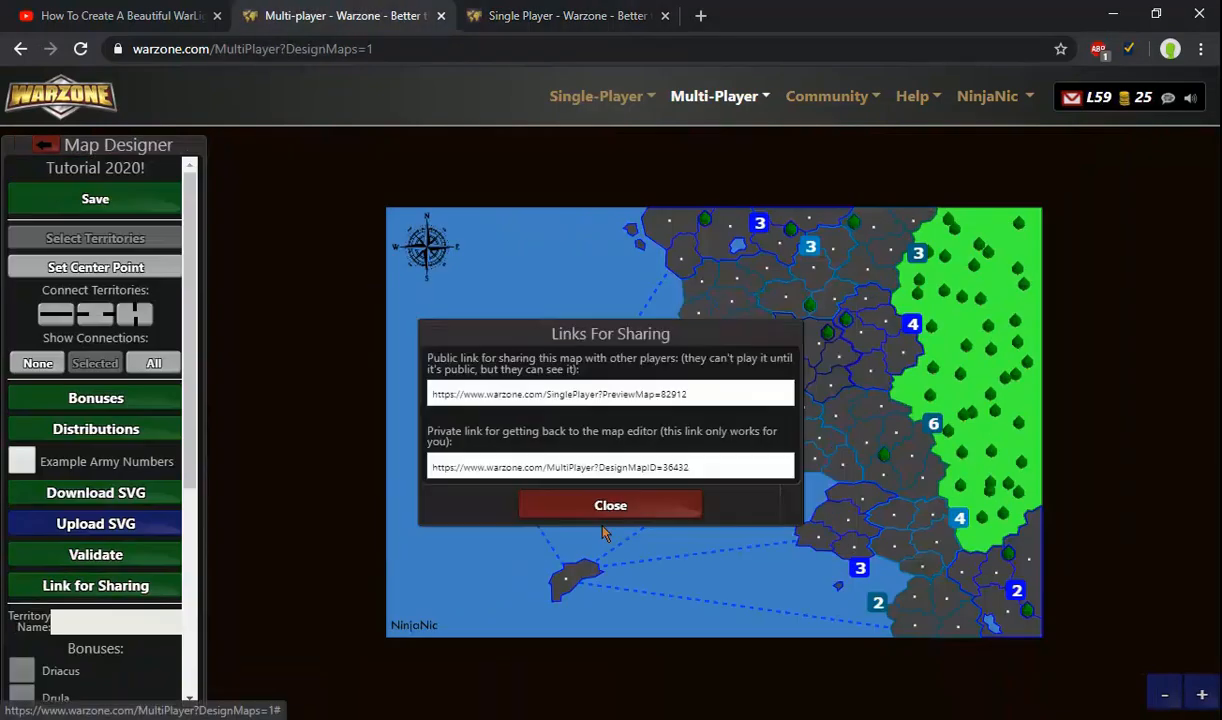
# Step: Close the sharing links, return to the map family and change version 1.0 to Testing mode
pyautogui.click(605, 512)
pyautogui.click(45, 146)
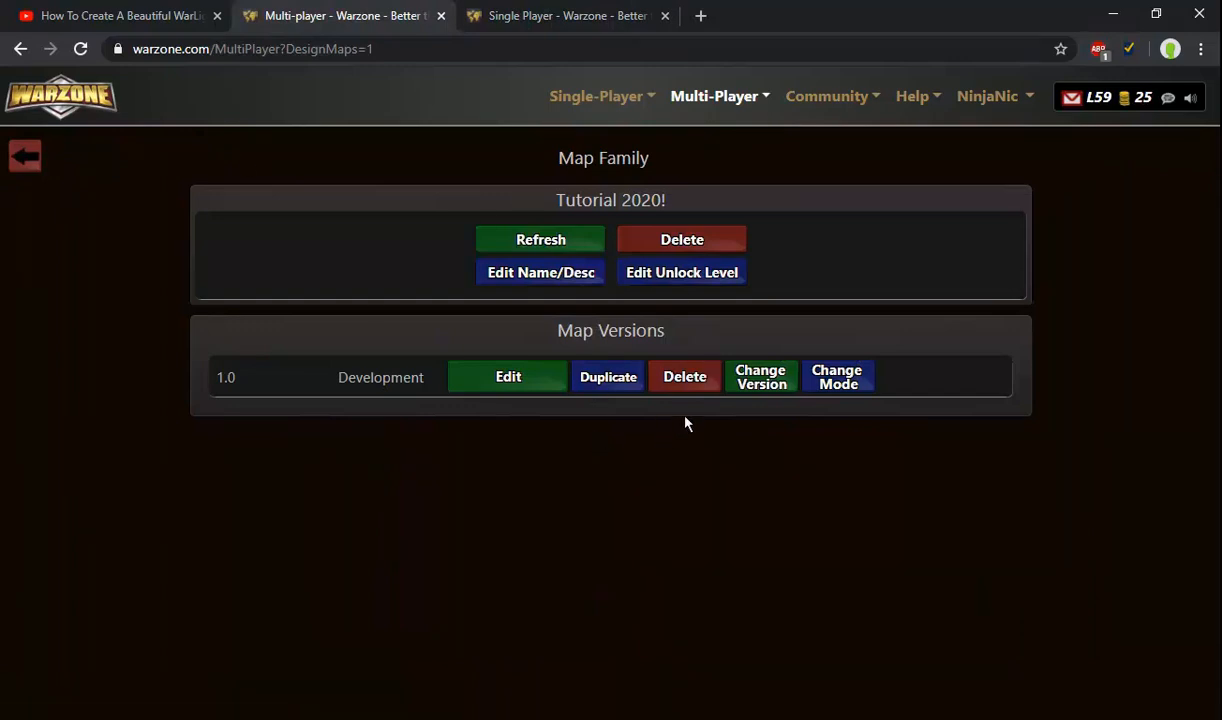
pyautogui.click(838, 380)
pyautogui.click(624, 404)
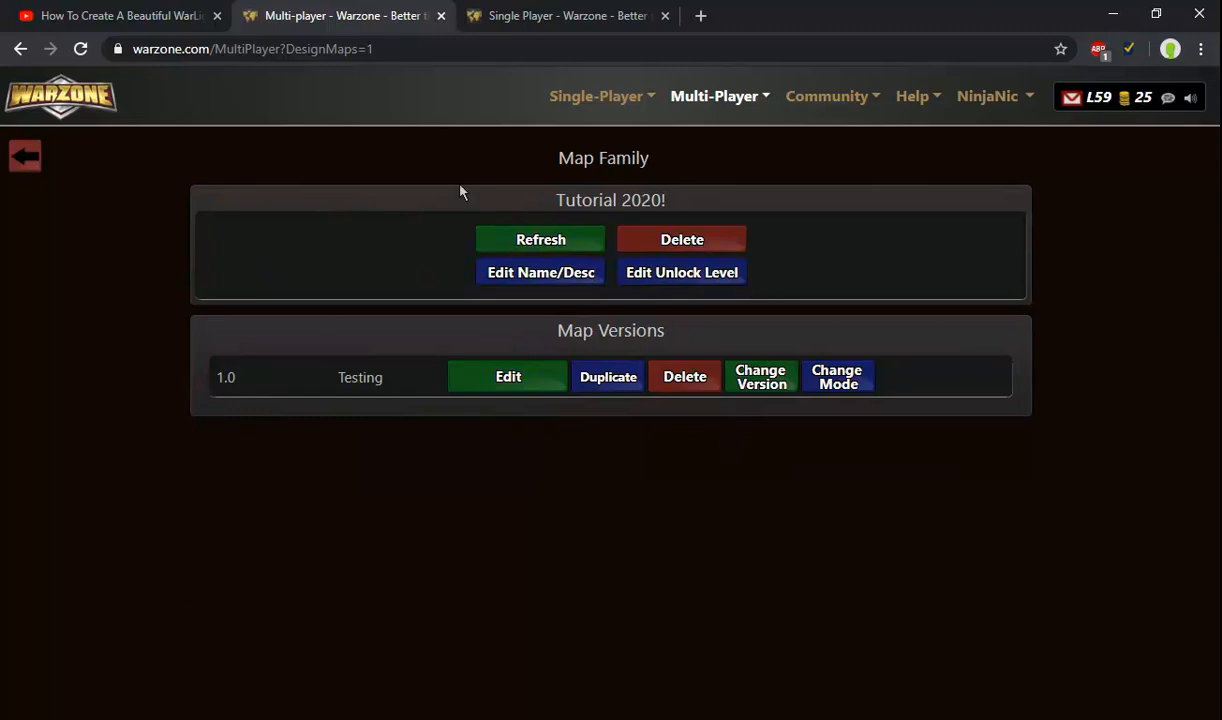
# Step: Open the single-player custom game page in a new browser tab and switch to it
pyautogui.moveTo(701, 106)
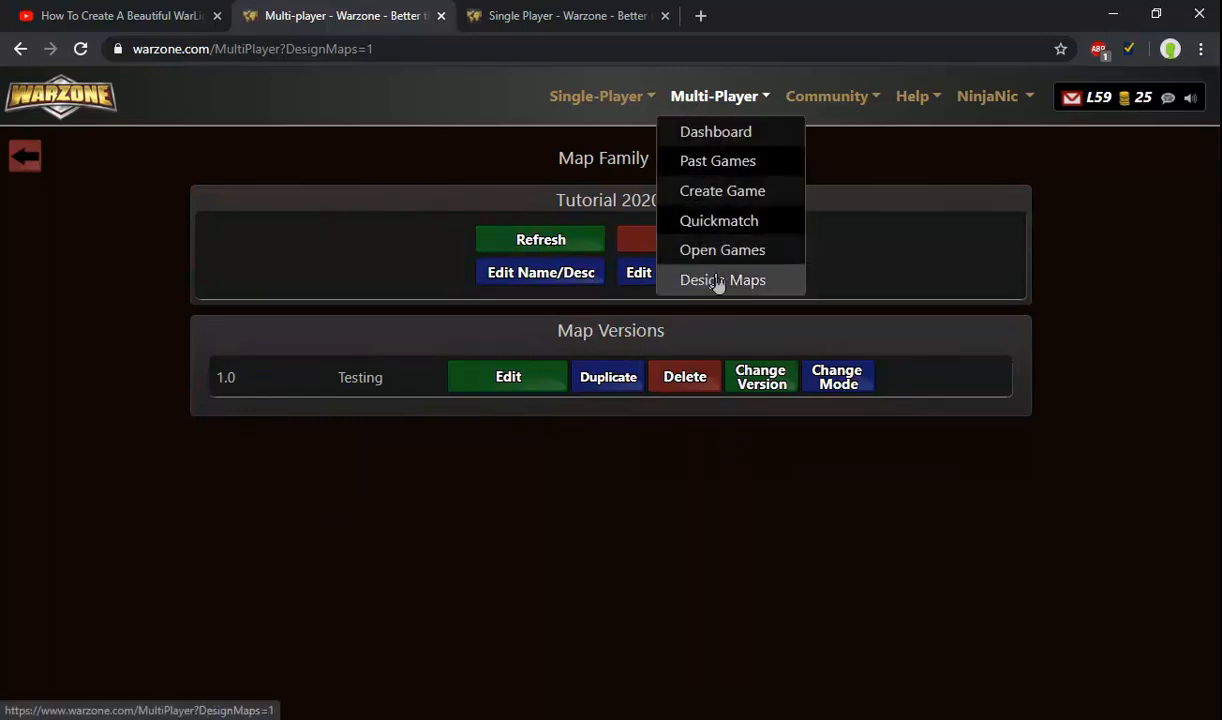
pyautogui.moveTo(592, 98)
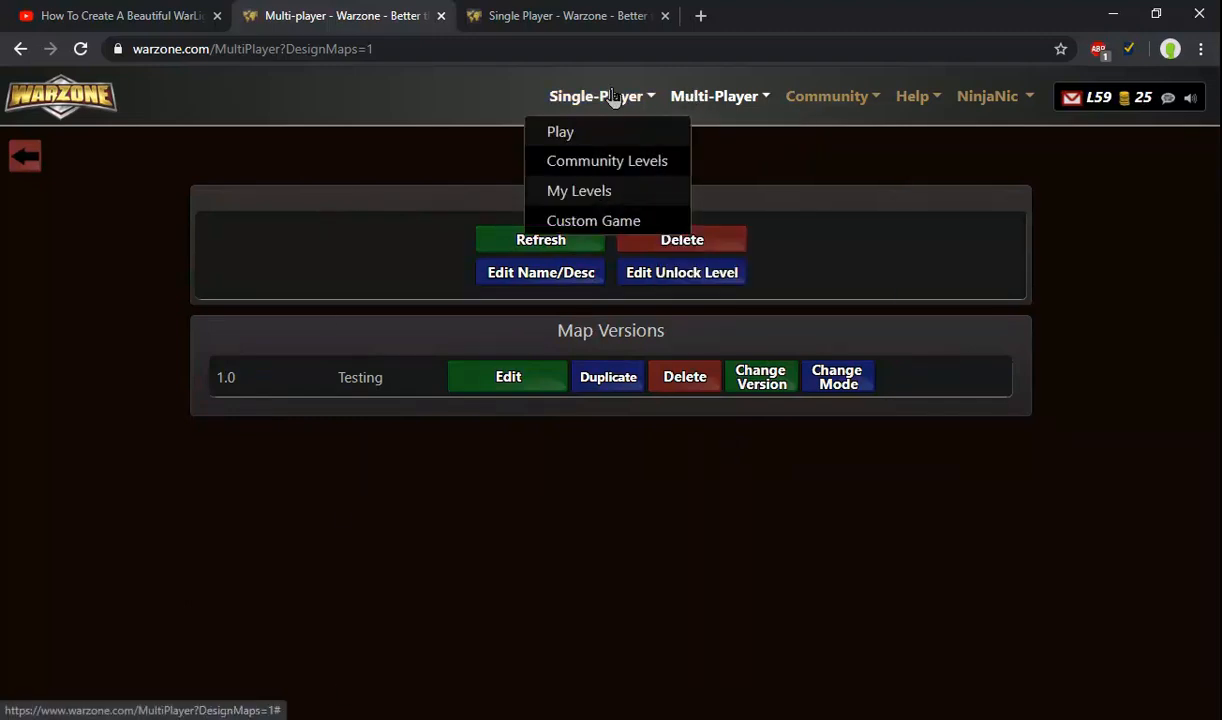
pyautogui.rightClick(597, 220)
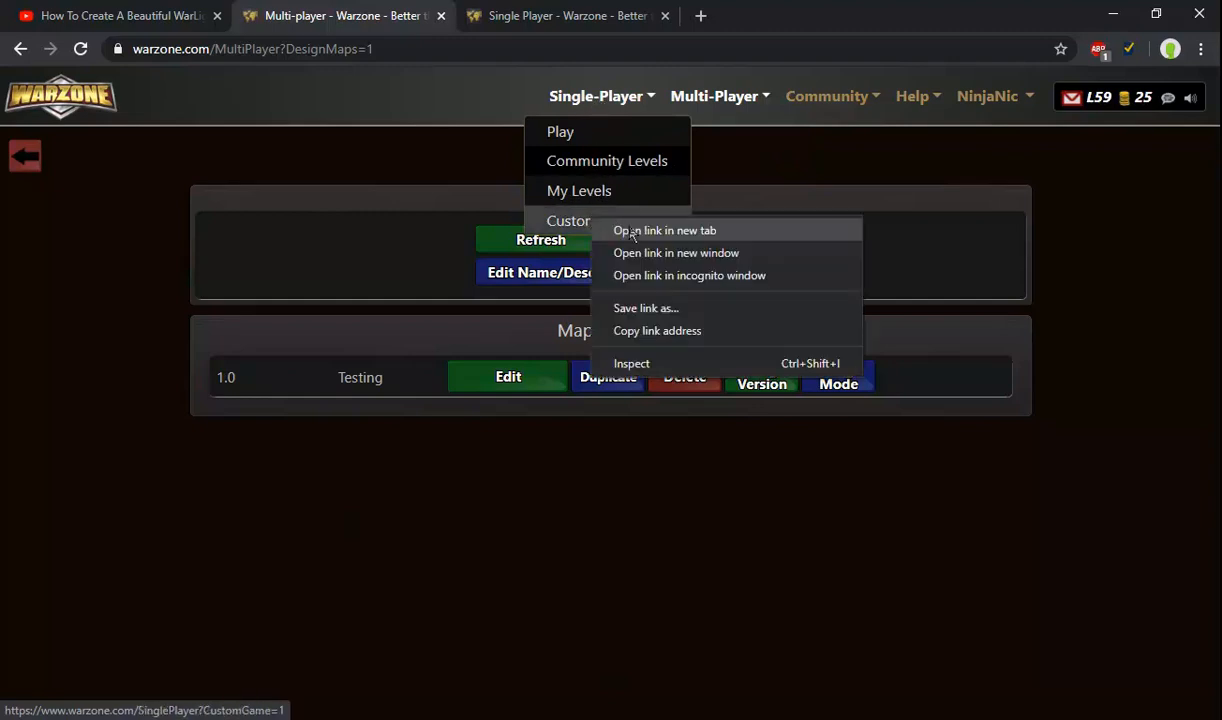
pyautogui.click(630, 232)
pyautogui.click(568, 15)
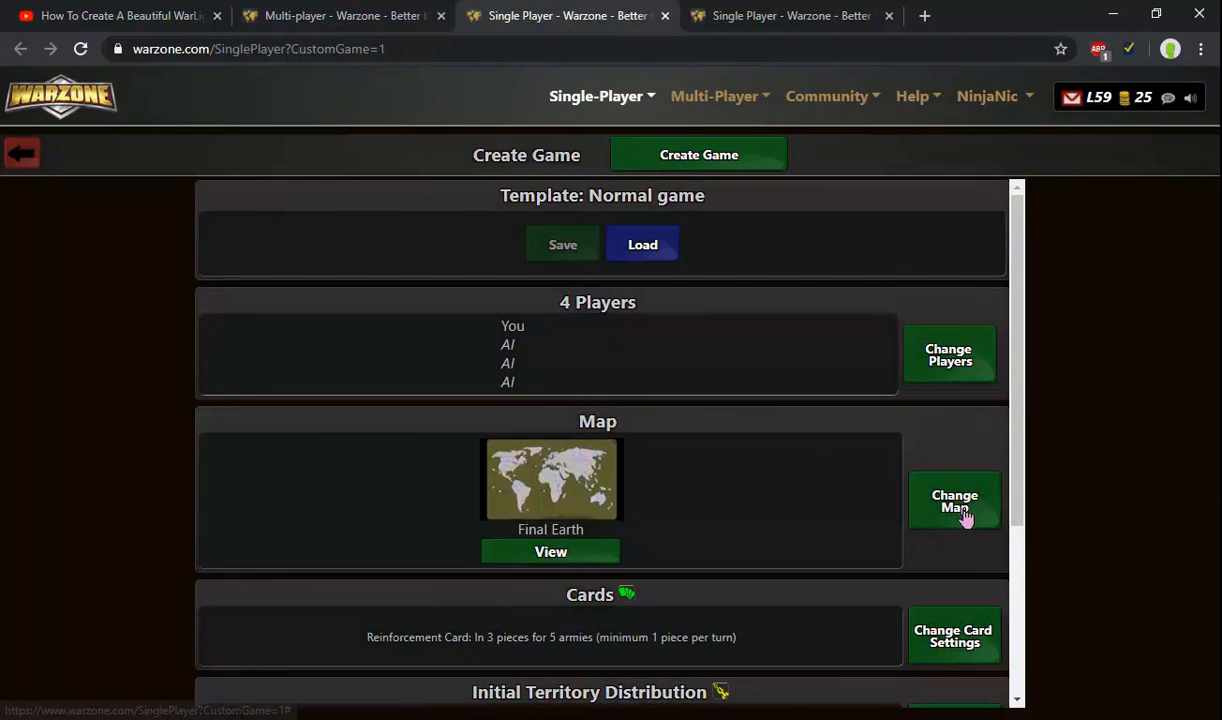
# Step: Choose Tutorial 2020! from Your Testing Maps as the game's map and create the game
pyautogui.click(960, 510)
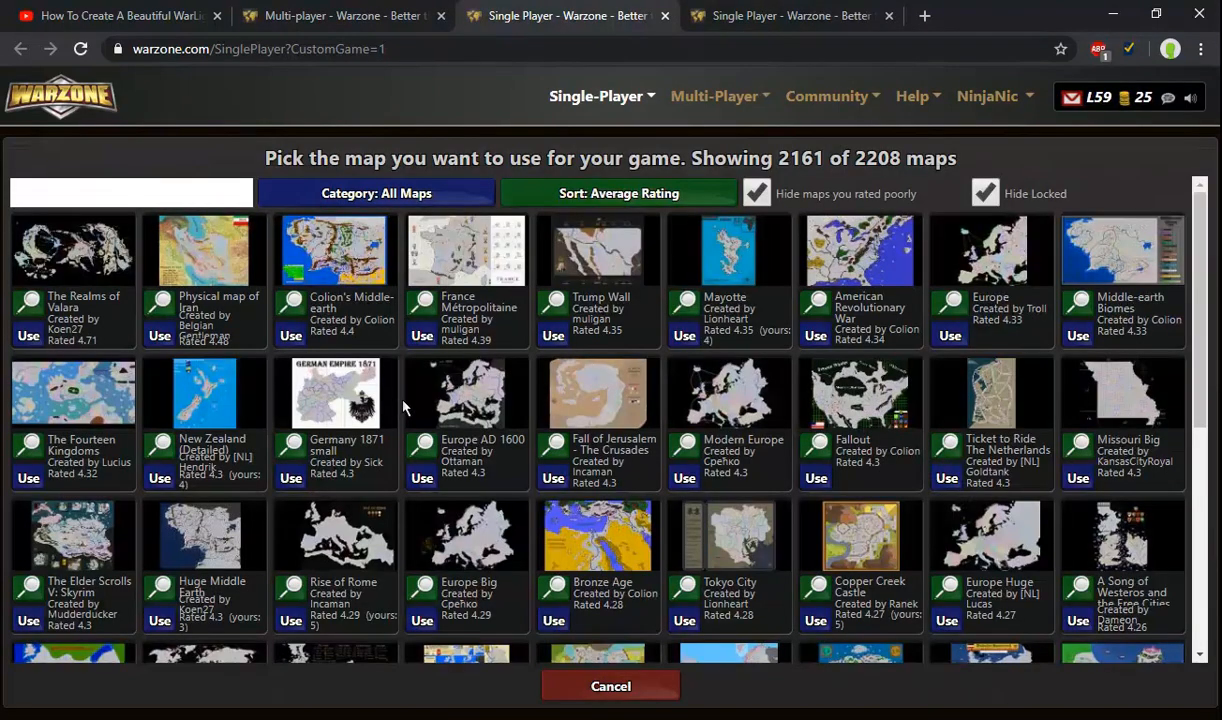
pyautogui.click(349, 201)
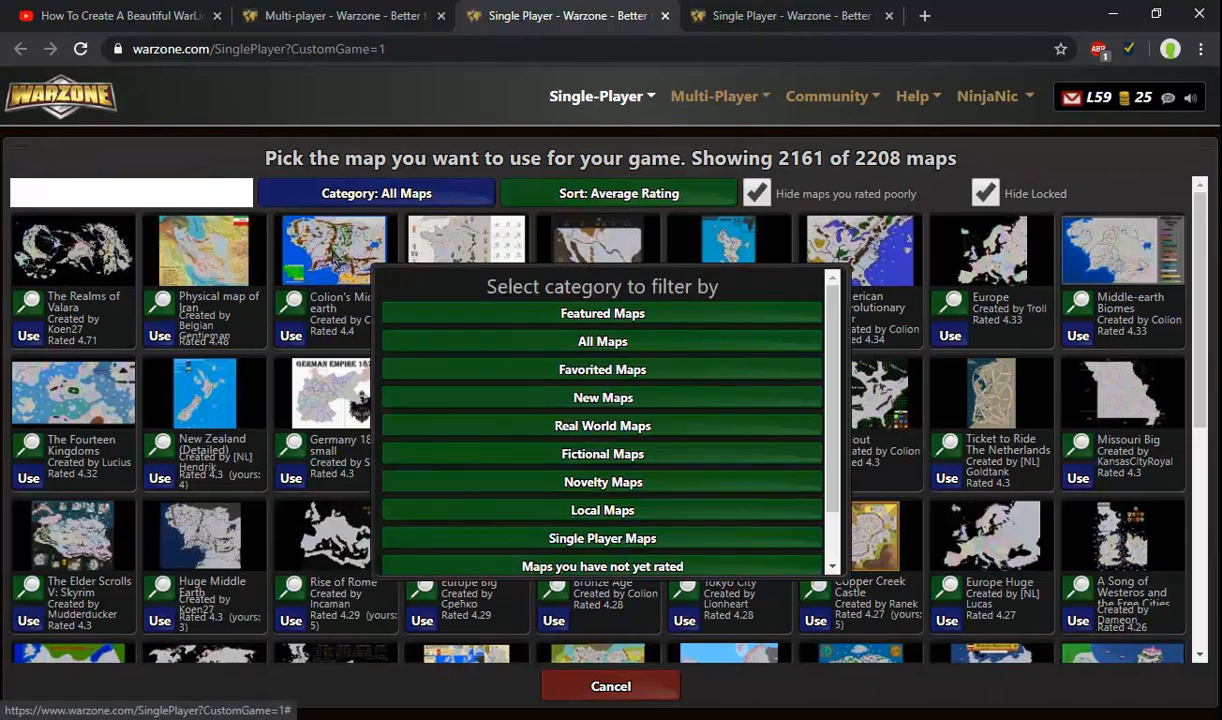
pyautogui.scroll(-2, 798, 400)
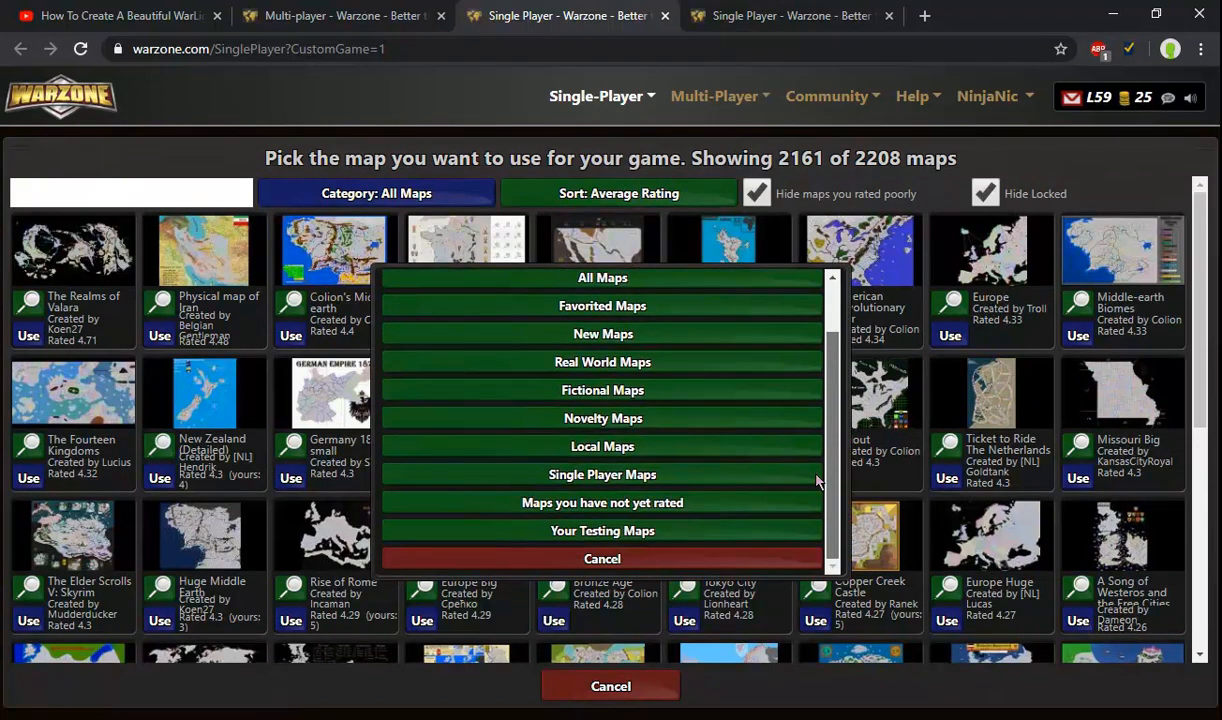
pyautogui.click(588, 531)
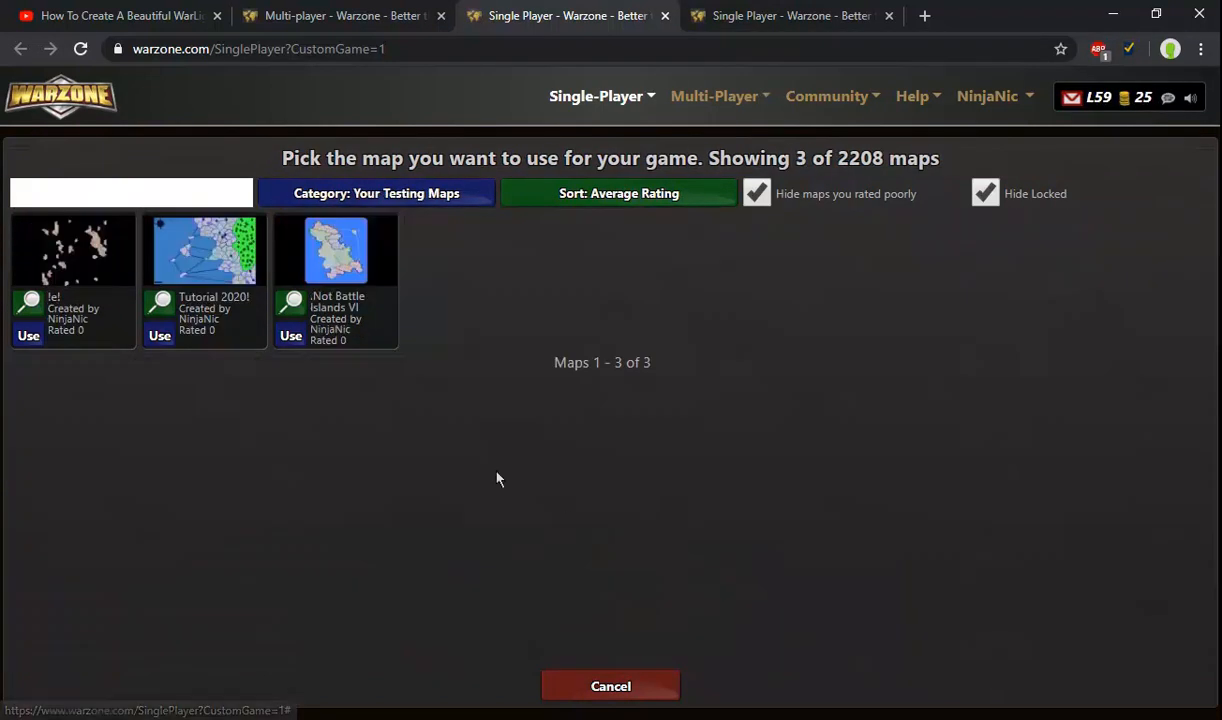
pyautogui.click(158, 344)
pyautogui.scroll(-3, 691, 450)
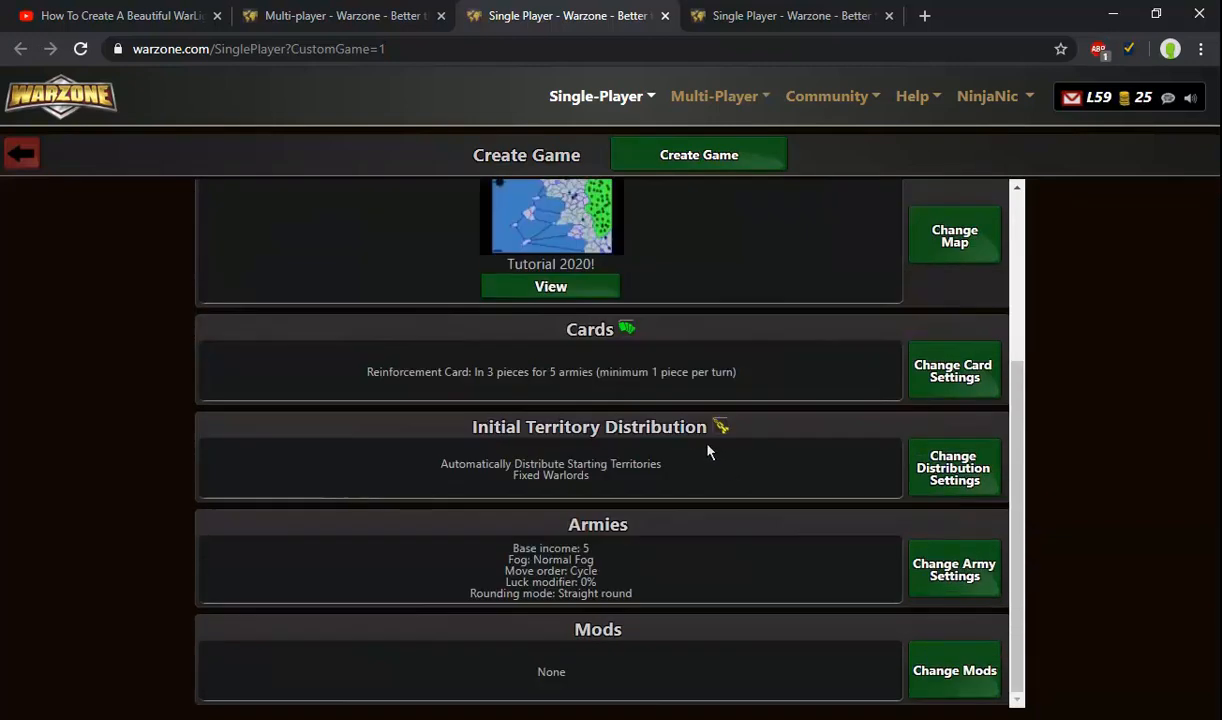
pyautogui.click(699, 155)
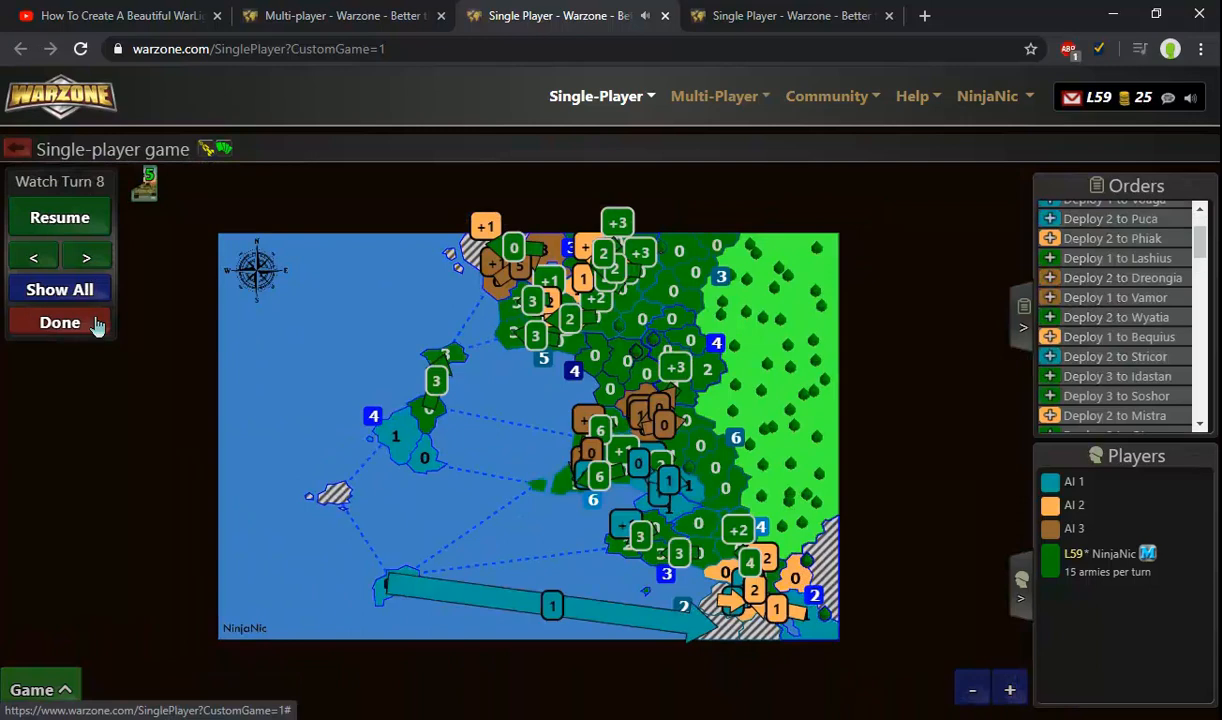
# Step: Leave the turn replay, order turn 10's attacks and transfers, commit the turn and skip its replay
pyautogui.click(60, 322)
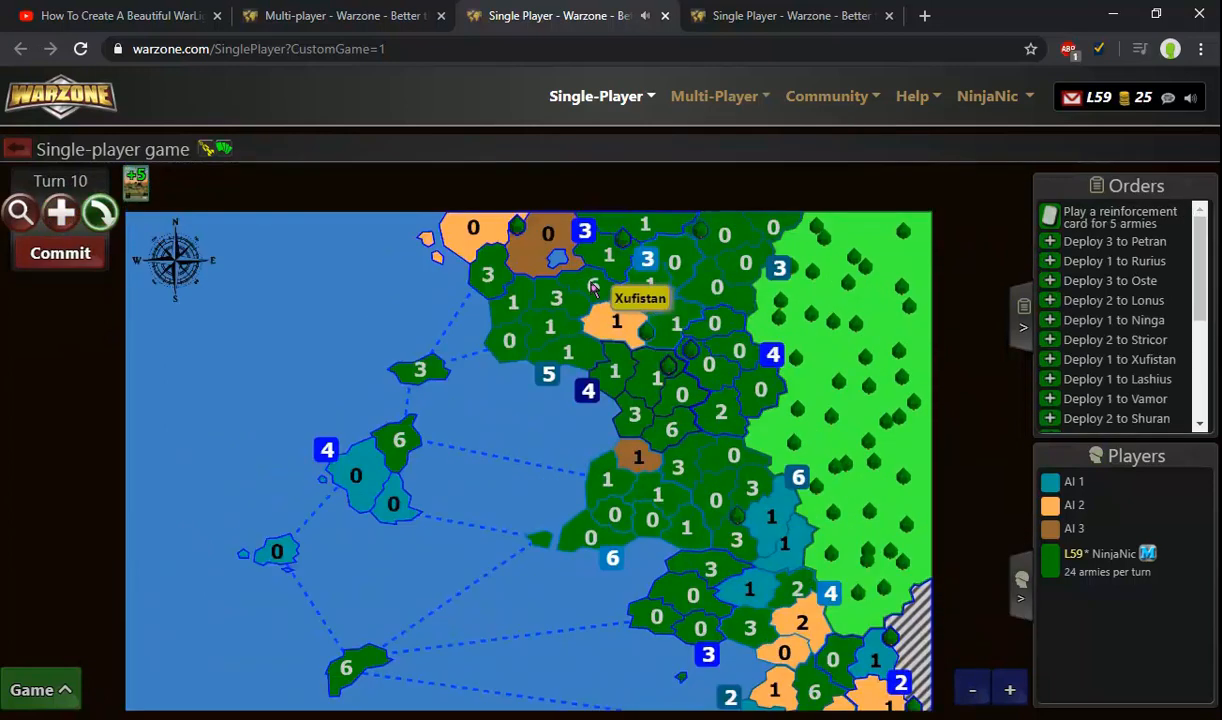
pyautogui.click(343, 655)
pyautogui.click(277, 549)
pyautogui.click(752, 492)
pyautogui.click(641, 360)
pyautogui.press('Return')
pyautogui.click(60, 253)
pyautogui.click(60, 290)
pyautogui.click(85, 323)
# Step: Deploy the turn 11 armies across the owned territories, including 3 each to Striaxor, Sheot and Siodia
pyautogui.click(513, 310)
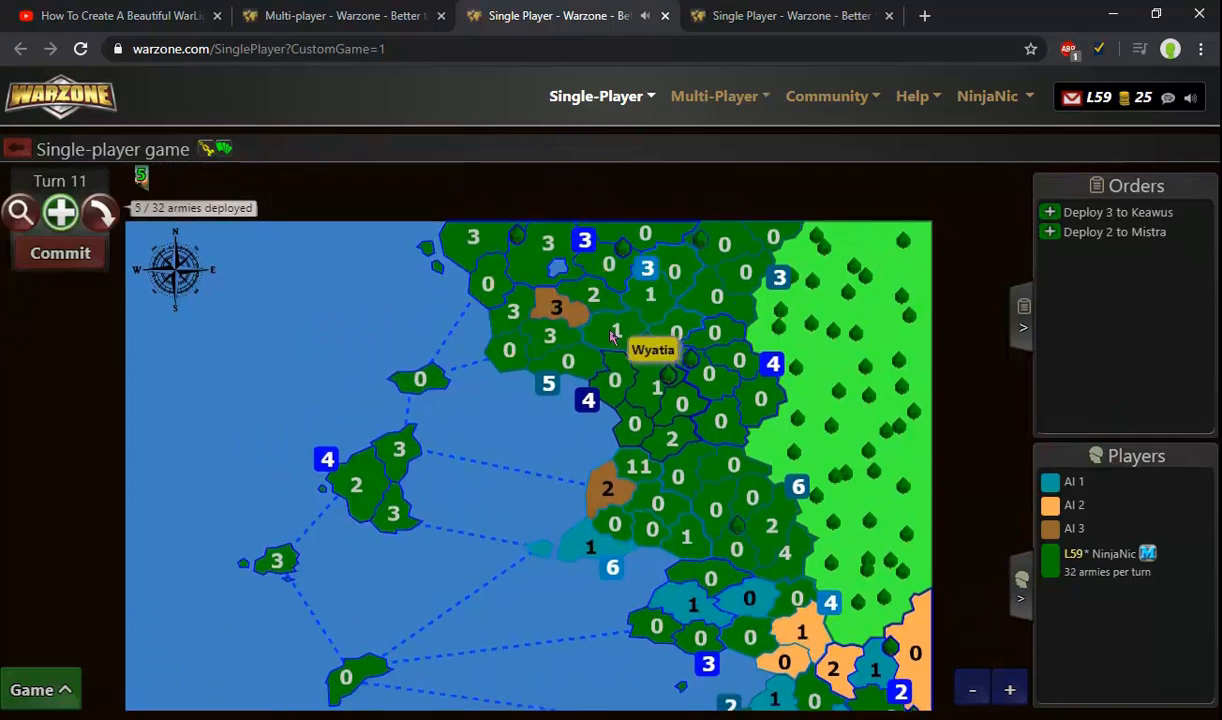
pyautogui.click(548, 334)
pyautogui.click(622, 486)
pyautogui.click(725, 459)
pyautogui.click(656, 505)
pyautogui.click(700, 517)
pyautogui.click(750, 517)
# Step: Order turn 11's attacks and transfers, including from the islands to the mainland coast, then commit and skip the replay
pyautogui.scroll(1, 572, 305)
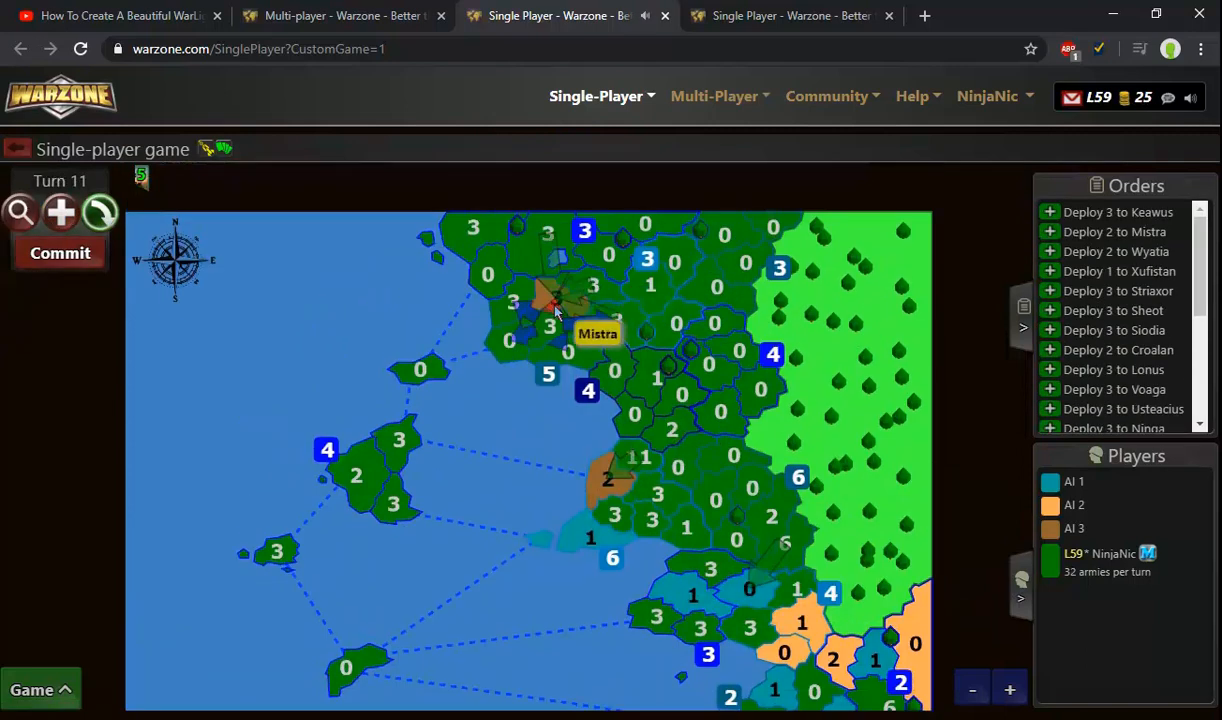
pyautogui.click(600, 537)
pyautogui.press('Return')
pyautogui.scroll(-1, 600, 537)
pyautogui.click(886, 592)
pyautogui.click(277, 438)
pyautogui.click(346, 555)
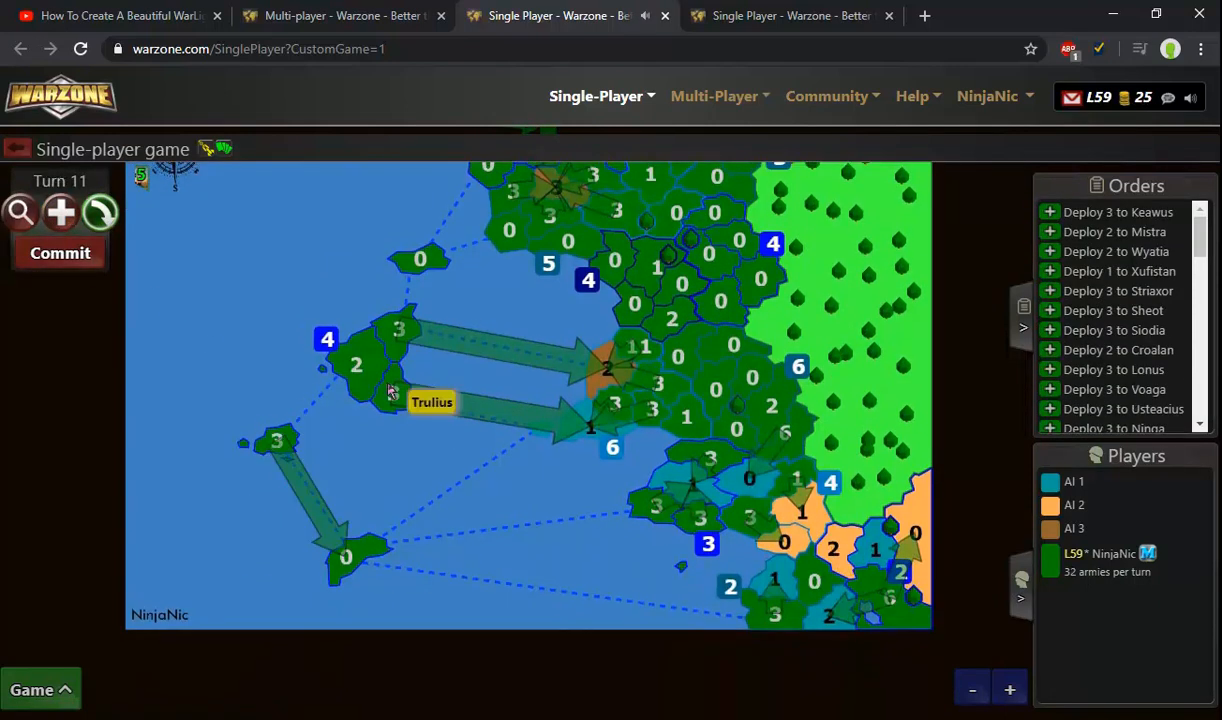
pyautogui.click(60, 253)
pyautogui.click(60, 290)
pyautogui.click(98, 321)
# Step: Deploy turn 12's armies: 11 each to Ekona and Asteastan, 8 each to Mezan and Muthia, 3 each to Abastan and Tesh, 2 to Trulius
pyautogui.click(445, 355)
pyautogui.click(396, 436)
pyautogui.click(589, 438)
pyautogui.click(740, 548)
pyautogui.click(576, 484)
pyautogui.click(655, 527)
# Step: Order turn 12's attacks on Shuran and the remaining enemy territories, then commit the turn
pyautogui.click(420, 456)
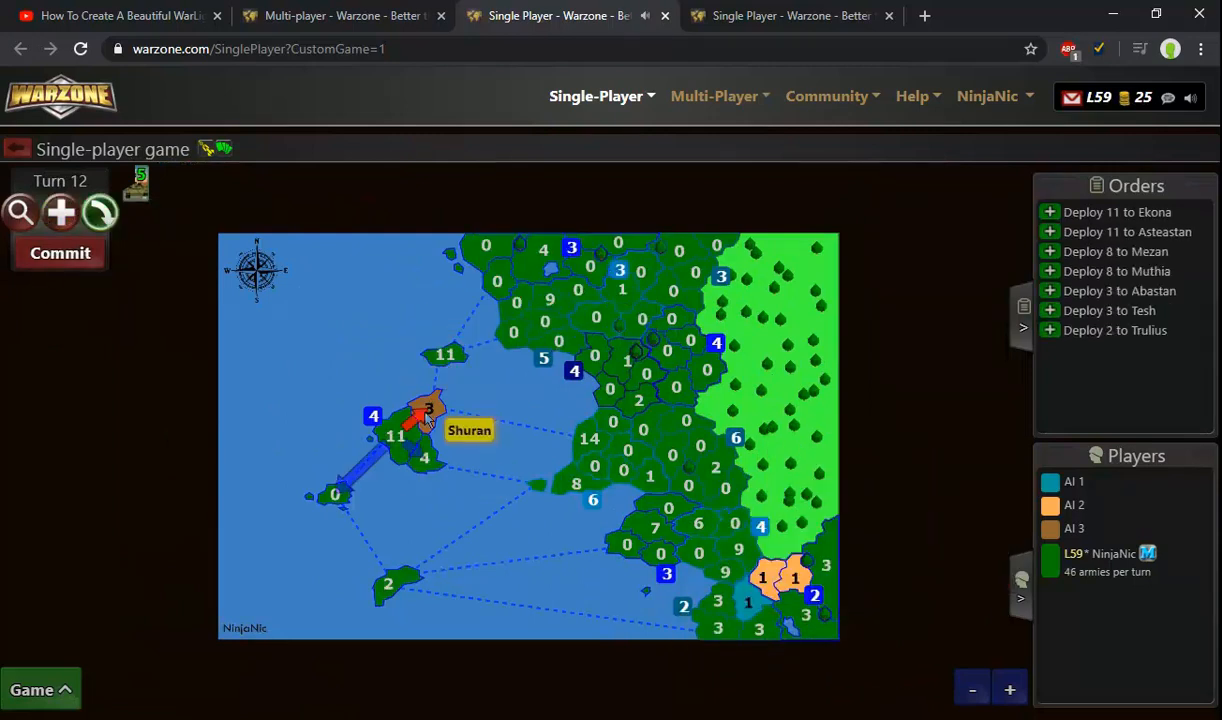
pyautogui.click(797, 579)
pyautogui.click(60, 253)
pyautogui.click(60, 290)
# Step: Play a reinforcement card, deploy 9 armies to Triadria, 9 to Racrus and 39 to Piosta, and commit turn 13
pyautogui.click(136, 185)
pyautogui.click(795, 578)
pyautogui.click(826, 566)
pyautogui.click(759, 629)
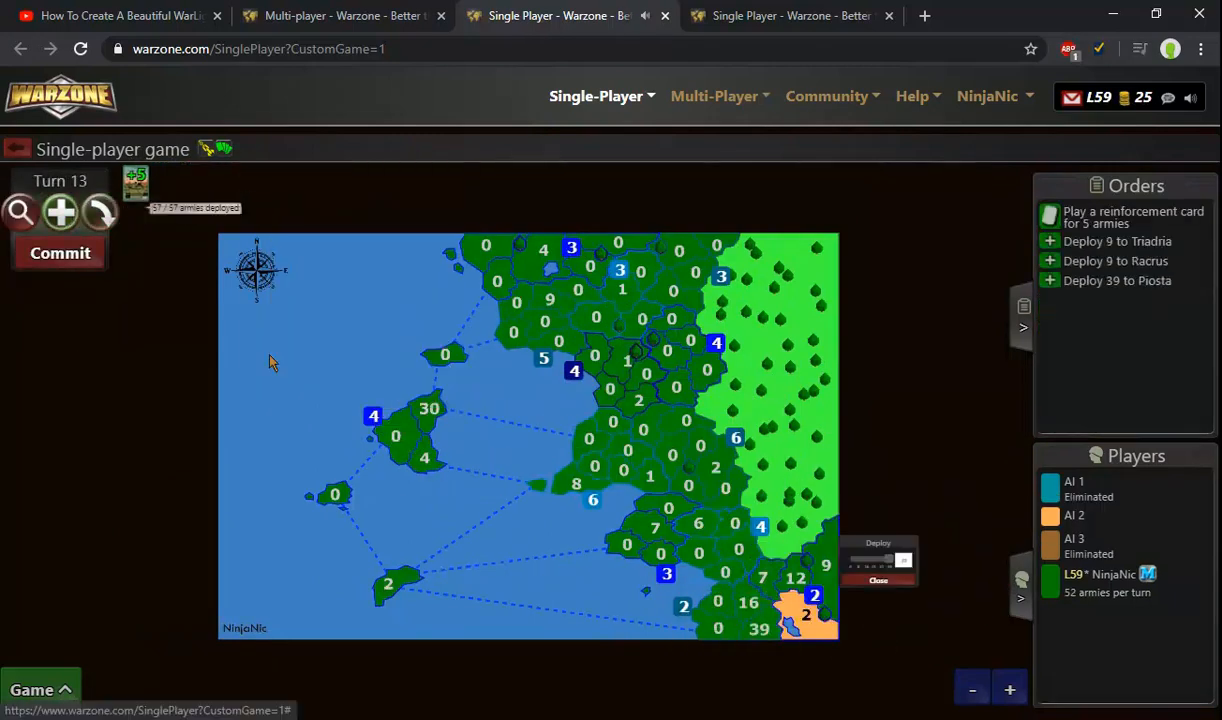
pyautogui.click(60, 253)
pyautogui.click(98, 320)
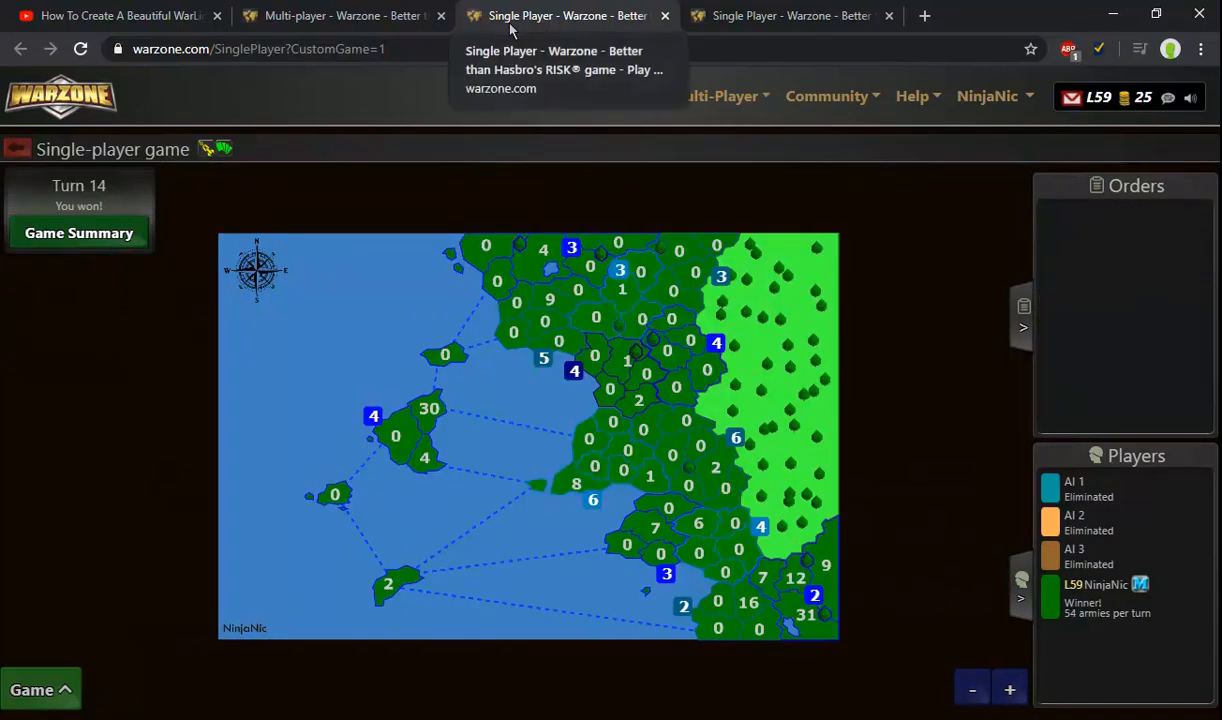
# Step: Return to the map family tab and submit version 1.0 to go public with all four checklist items confirmed
pyautogui.click(383, 20)
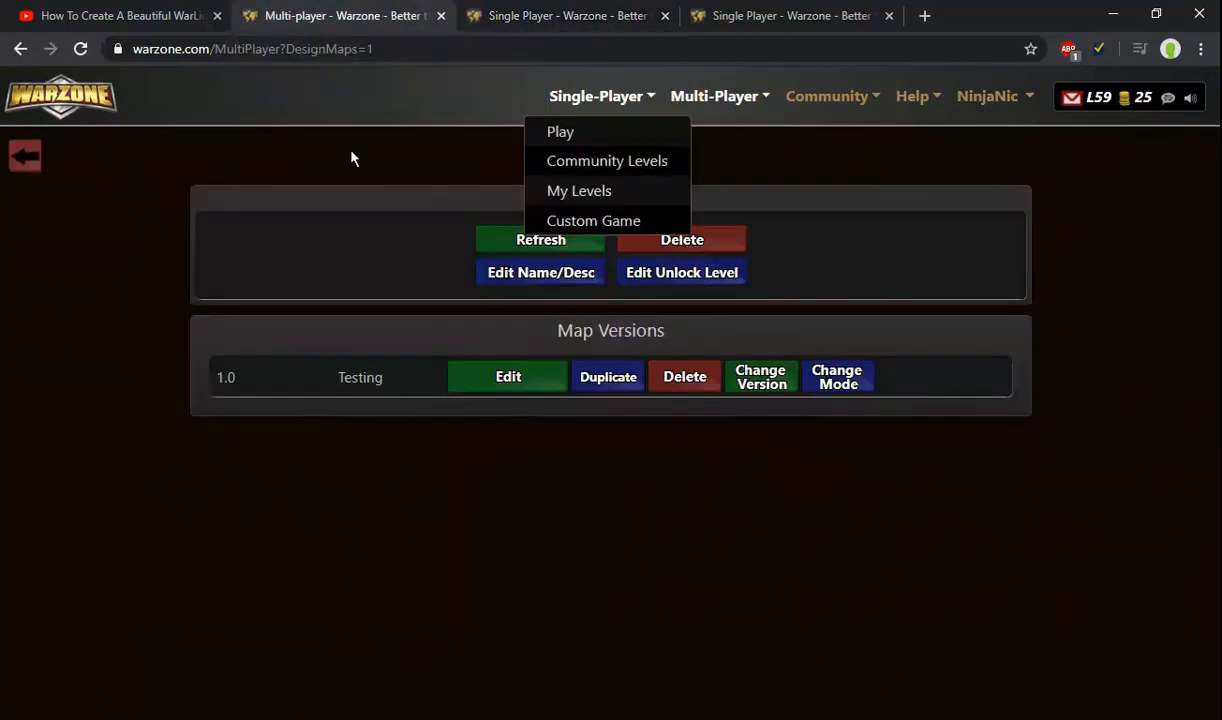
pyautogui.click(838, 391)
pyautogui.click(651, 465)
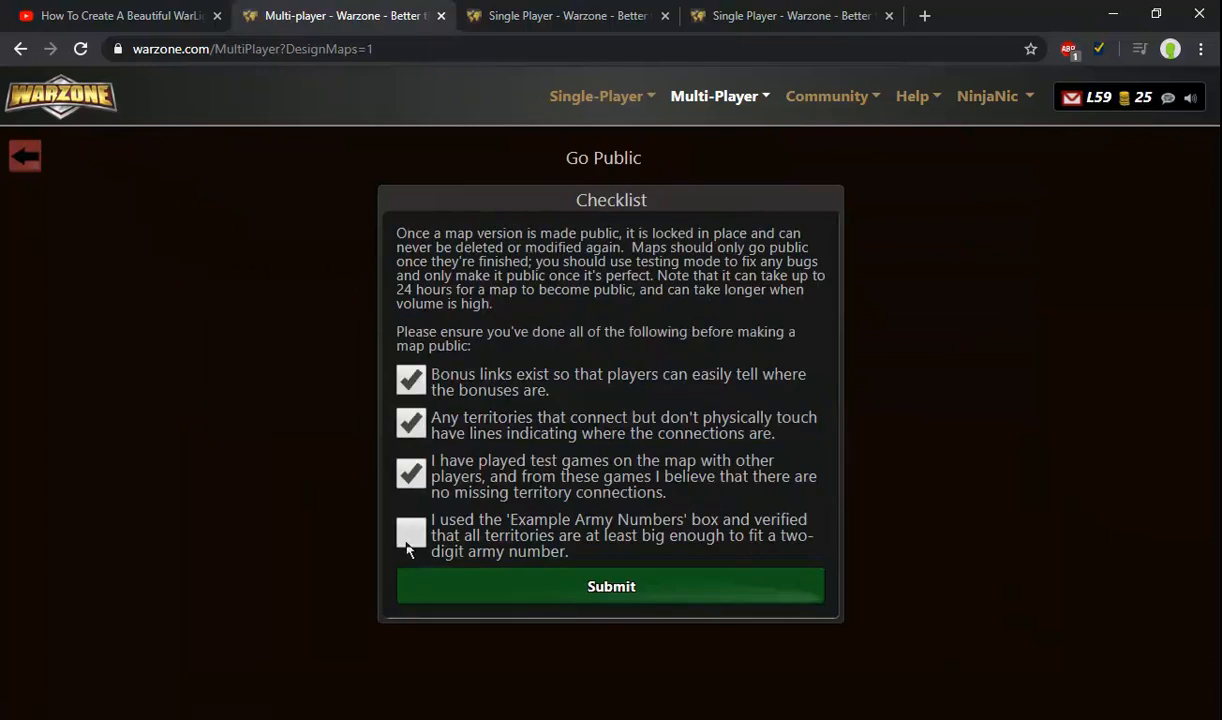
pyautogui.click(535, 588)
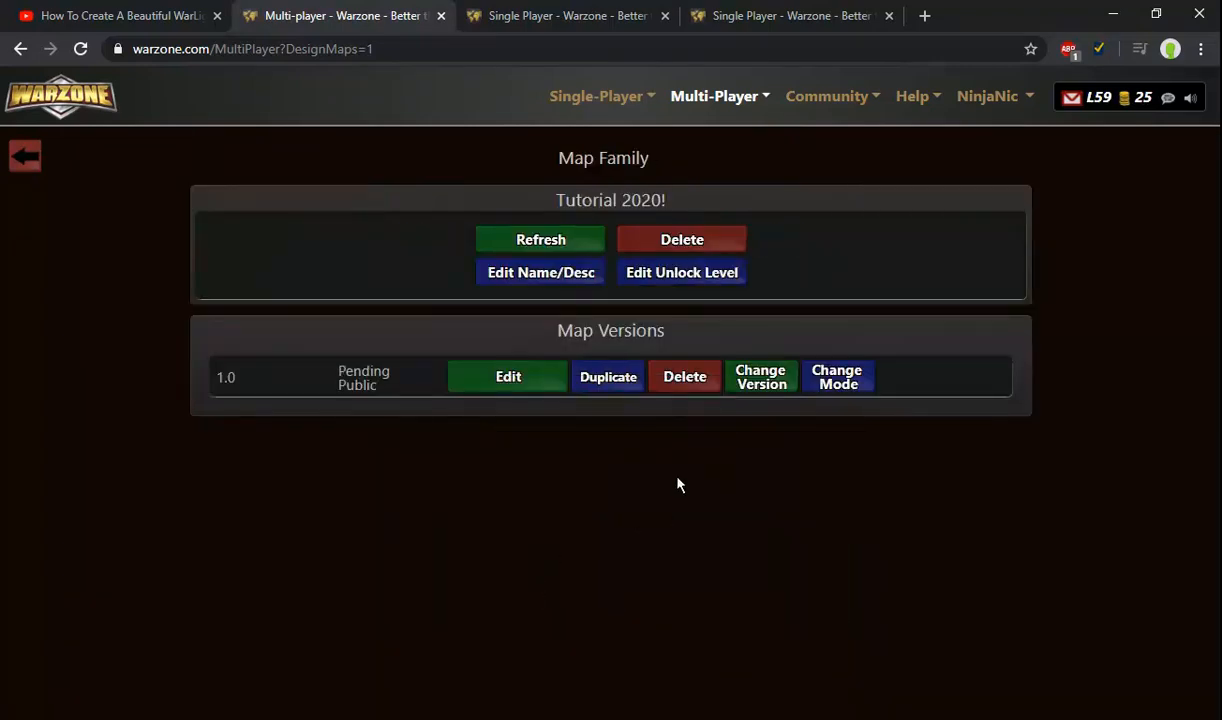